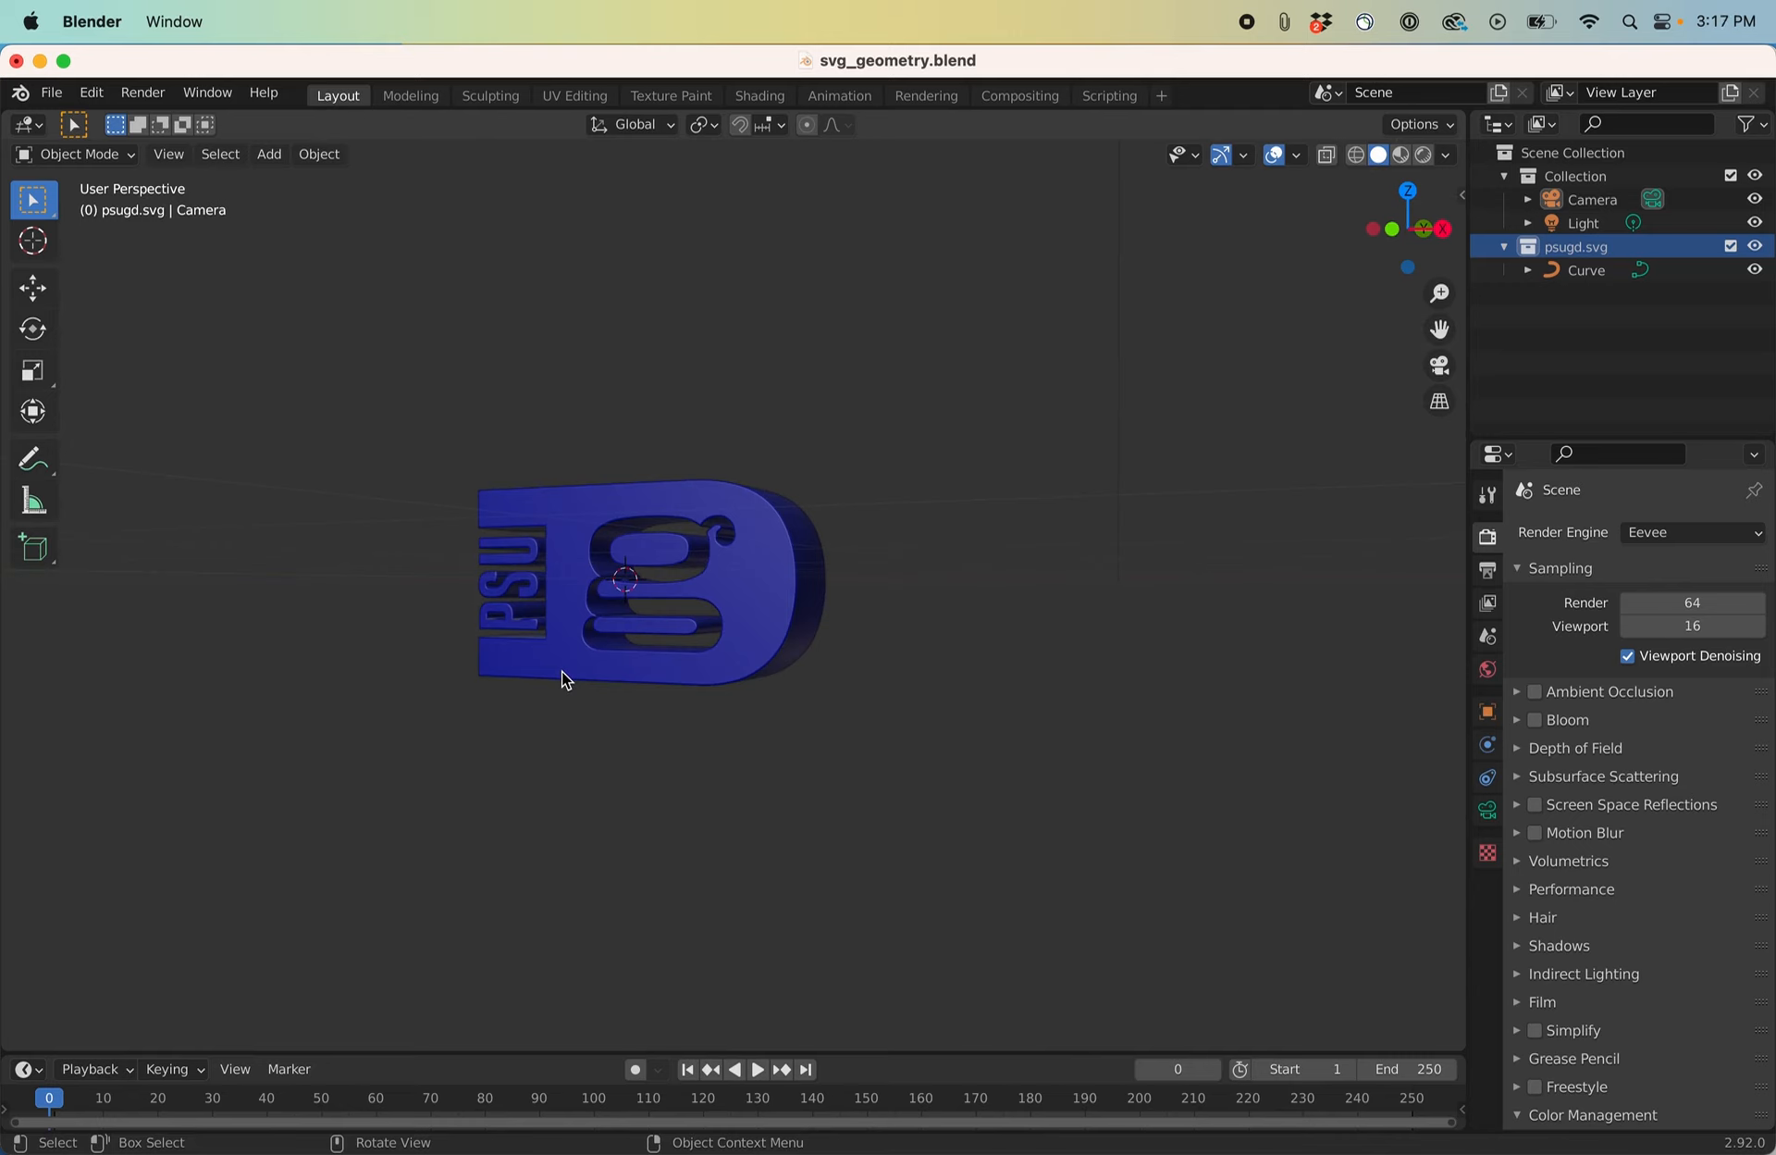
Examine the extruded PSU logo up close, from a distance and from several angles.
{"action": "scroll", "coordinate": [586, 442], "scroll_direction": "up", "scroll_amount": 2}
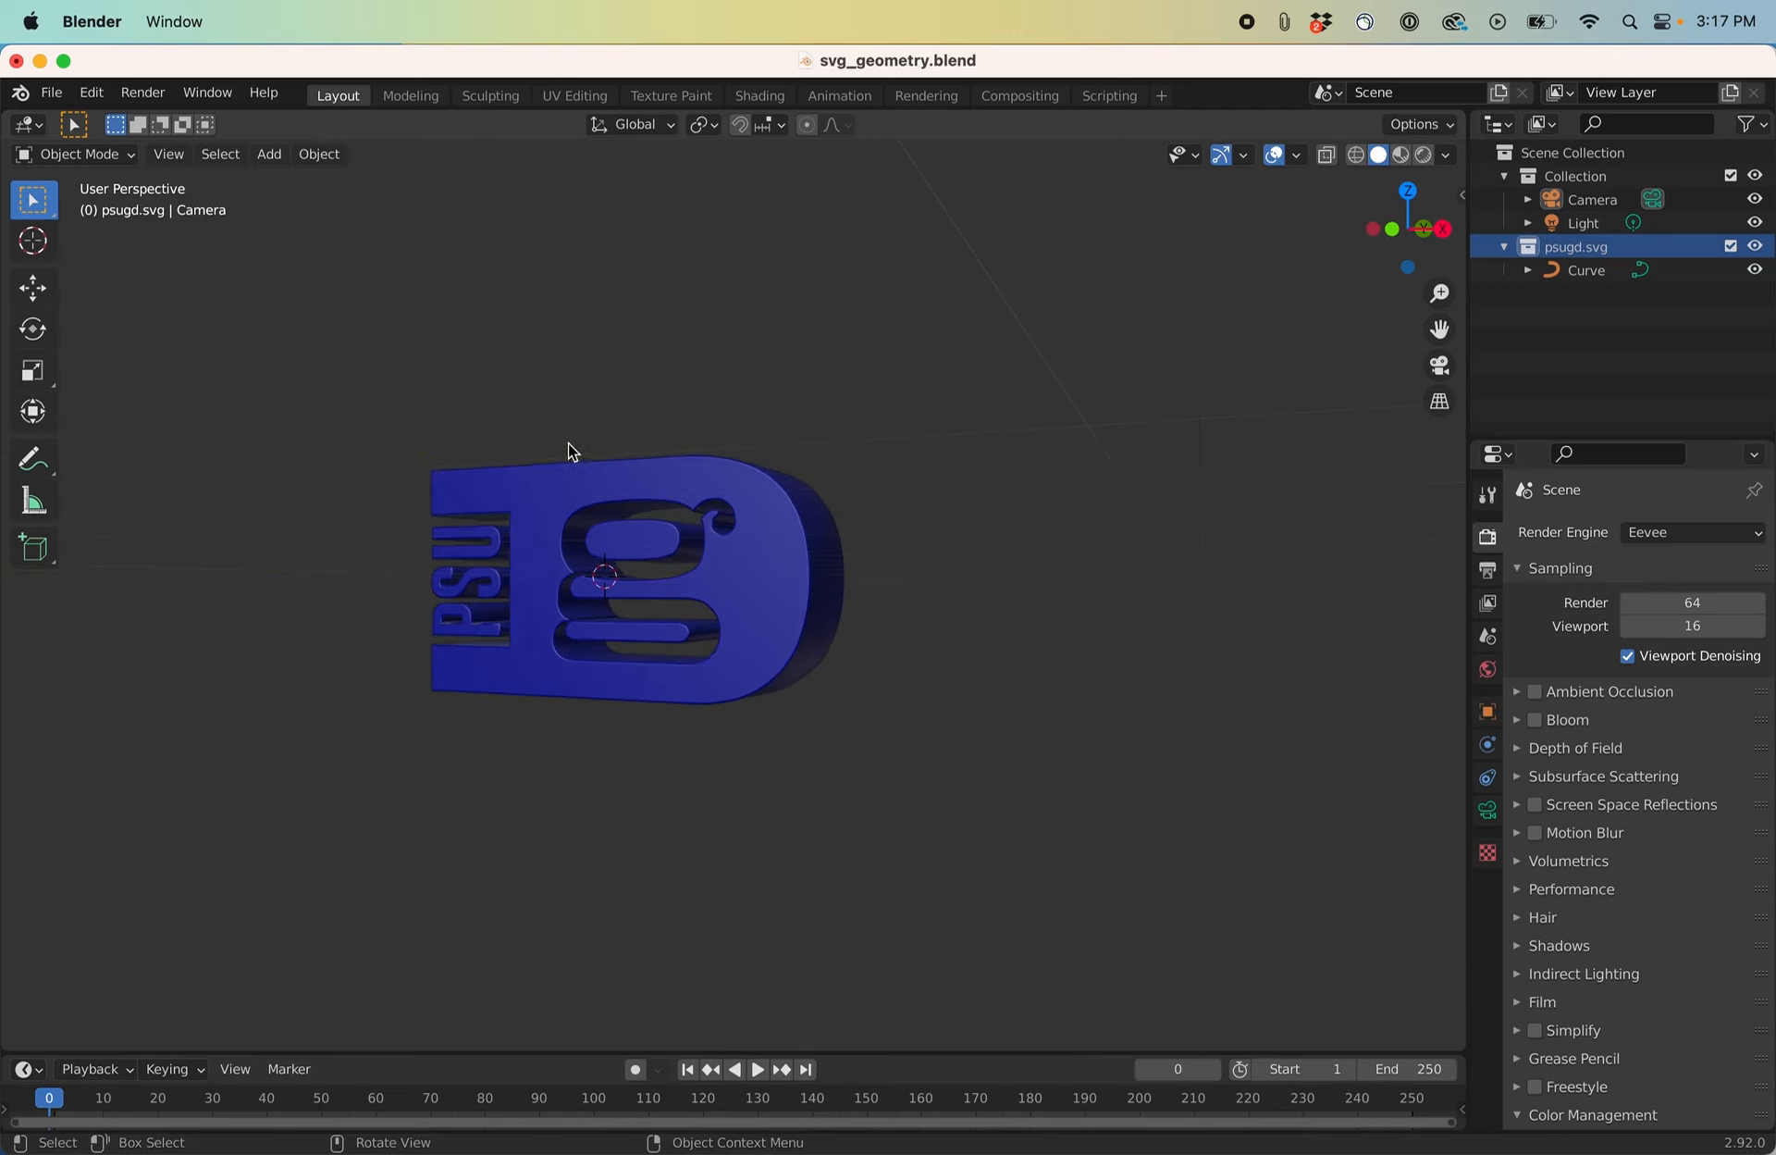
{"action": "scroll", "coordinate": [465, 606], "scroll_direction": "down", "scroll_amount": 1}
{"action": "scroll", "coordinate": [554, 508], "scroll_direction": "up", "scroll_amount": 3}
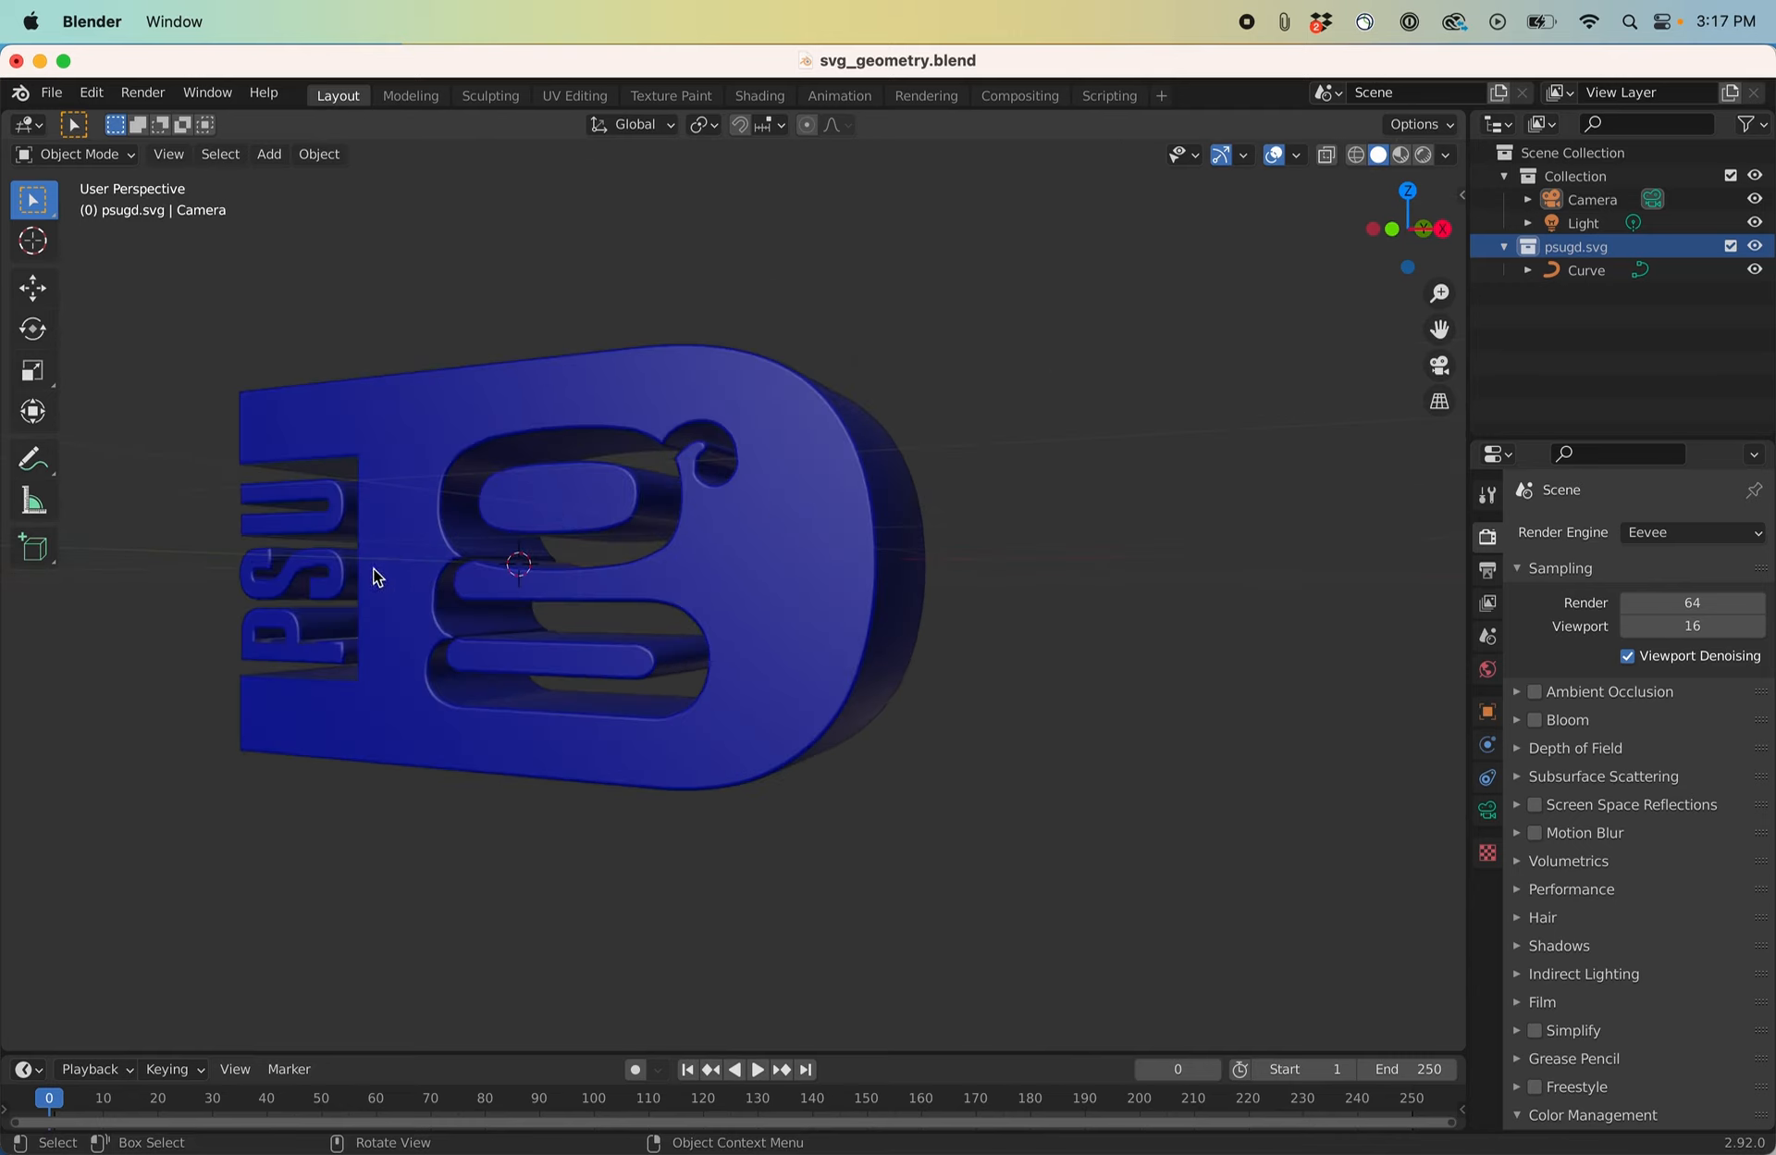
{"action": "scroll", "coordinate": [448, 764], "scroll_direction": "down", "scroll_amount": 6}
{"action": "mouse_move", "coordinate": [415, 787]}
{"action": "middle_mouse_down"}
{"action": "mouse_move", "coordinate": [552, 808]}
{"action": "mouse_move", "coordinate": [445, 789]}
{"action": "middle_mouse_up"}
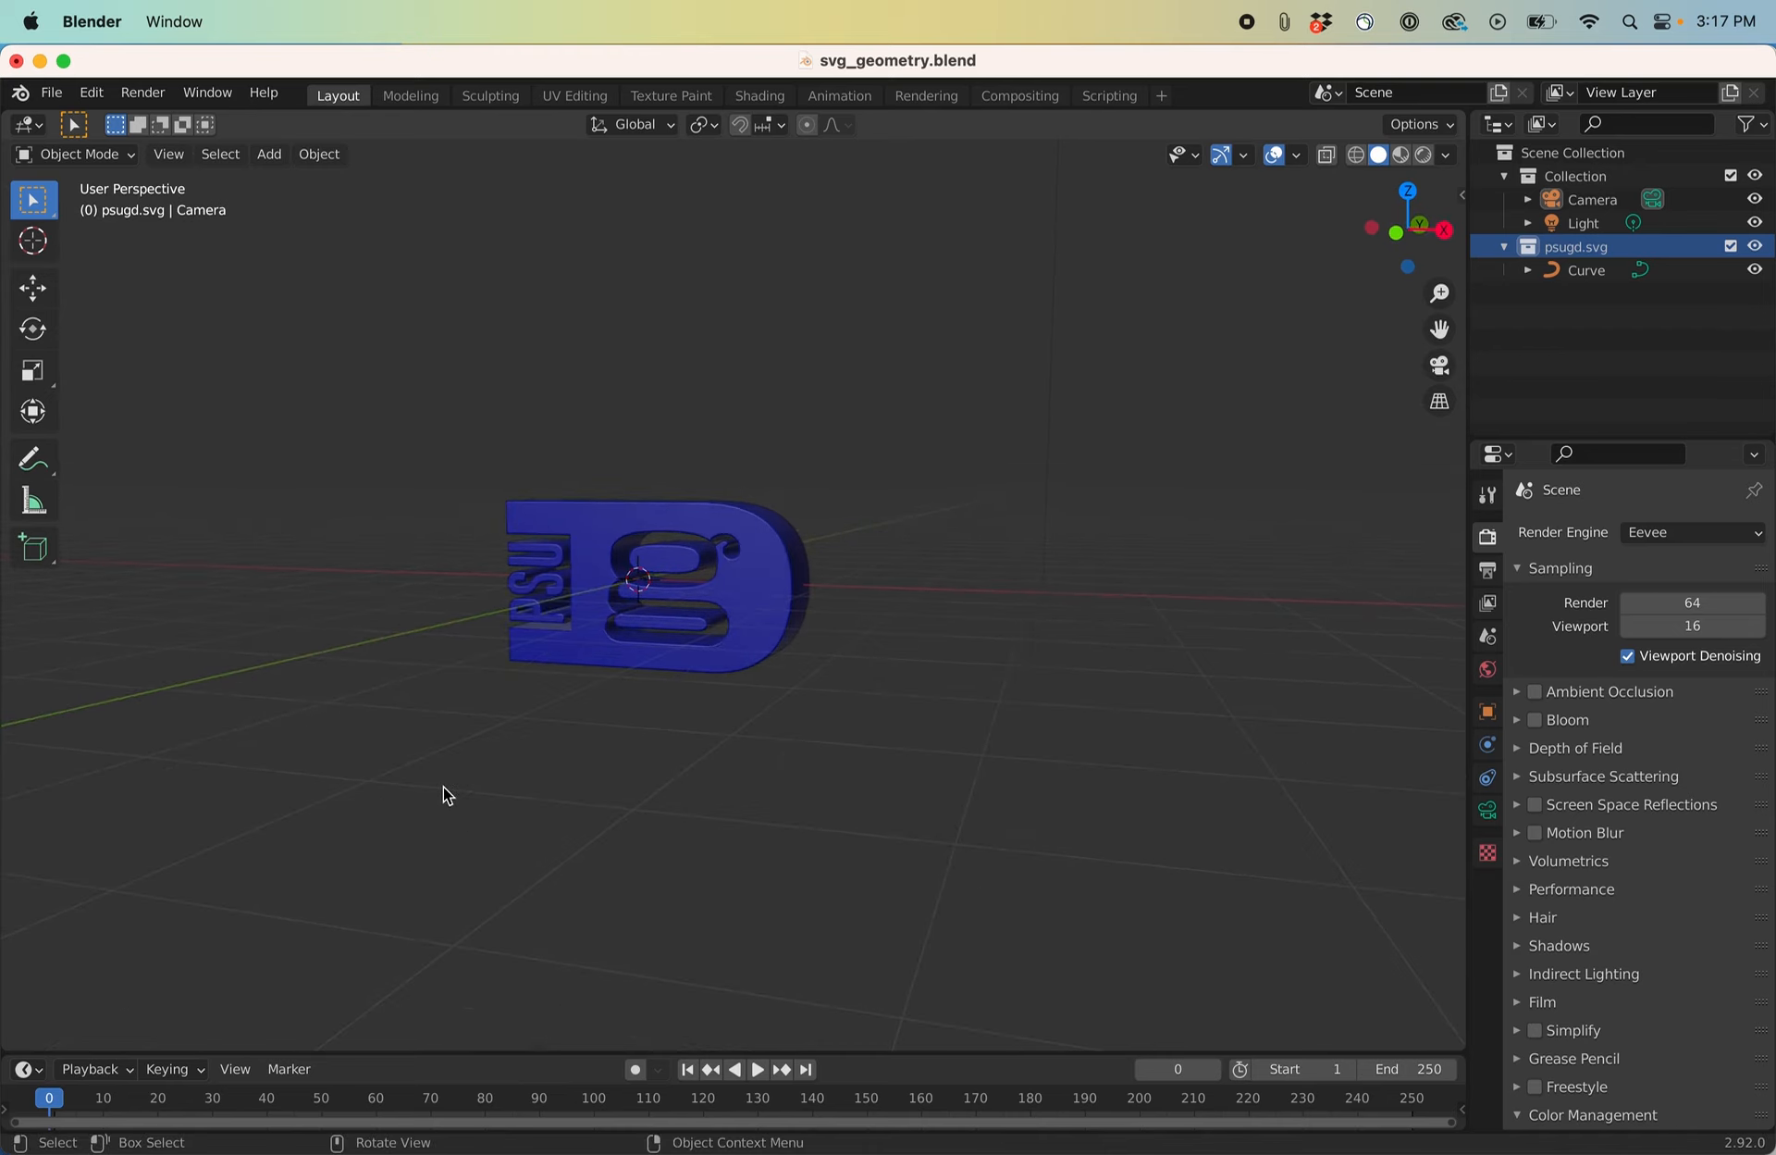
{"action": "scroll", "coordinate": [487, 485], "scroll_direction": "up", "scroll_amount": 3}
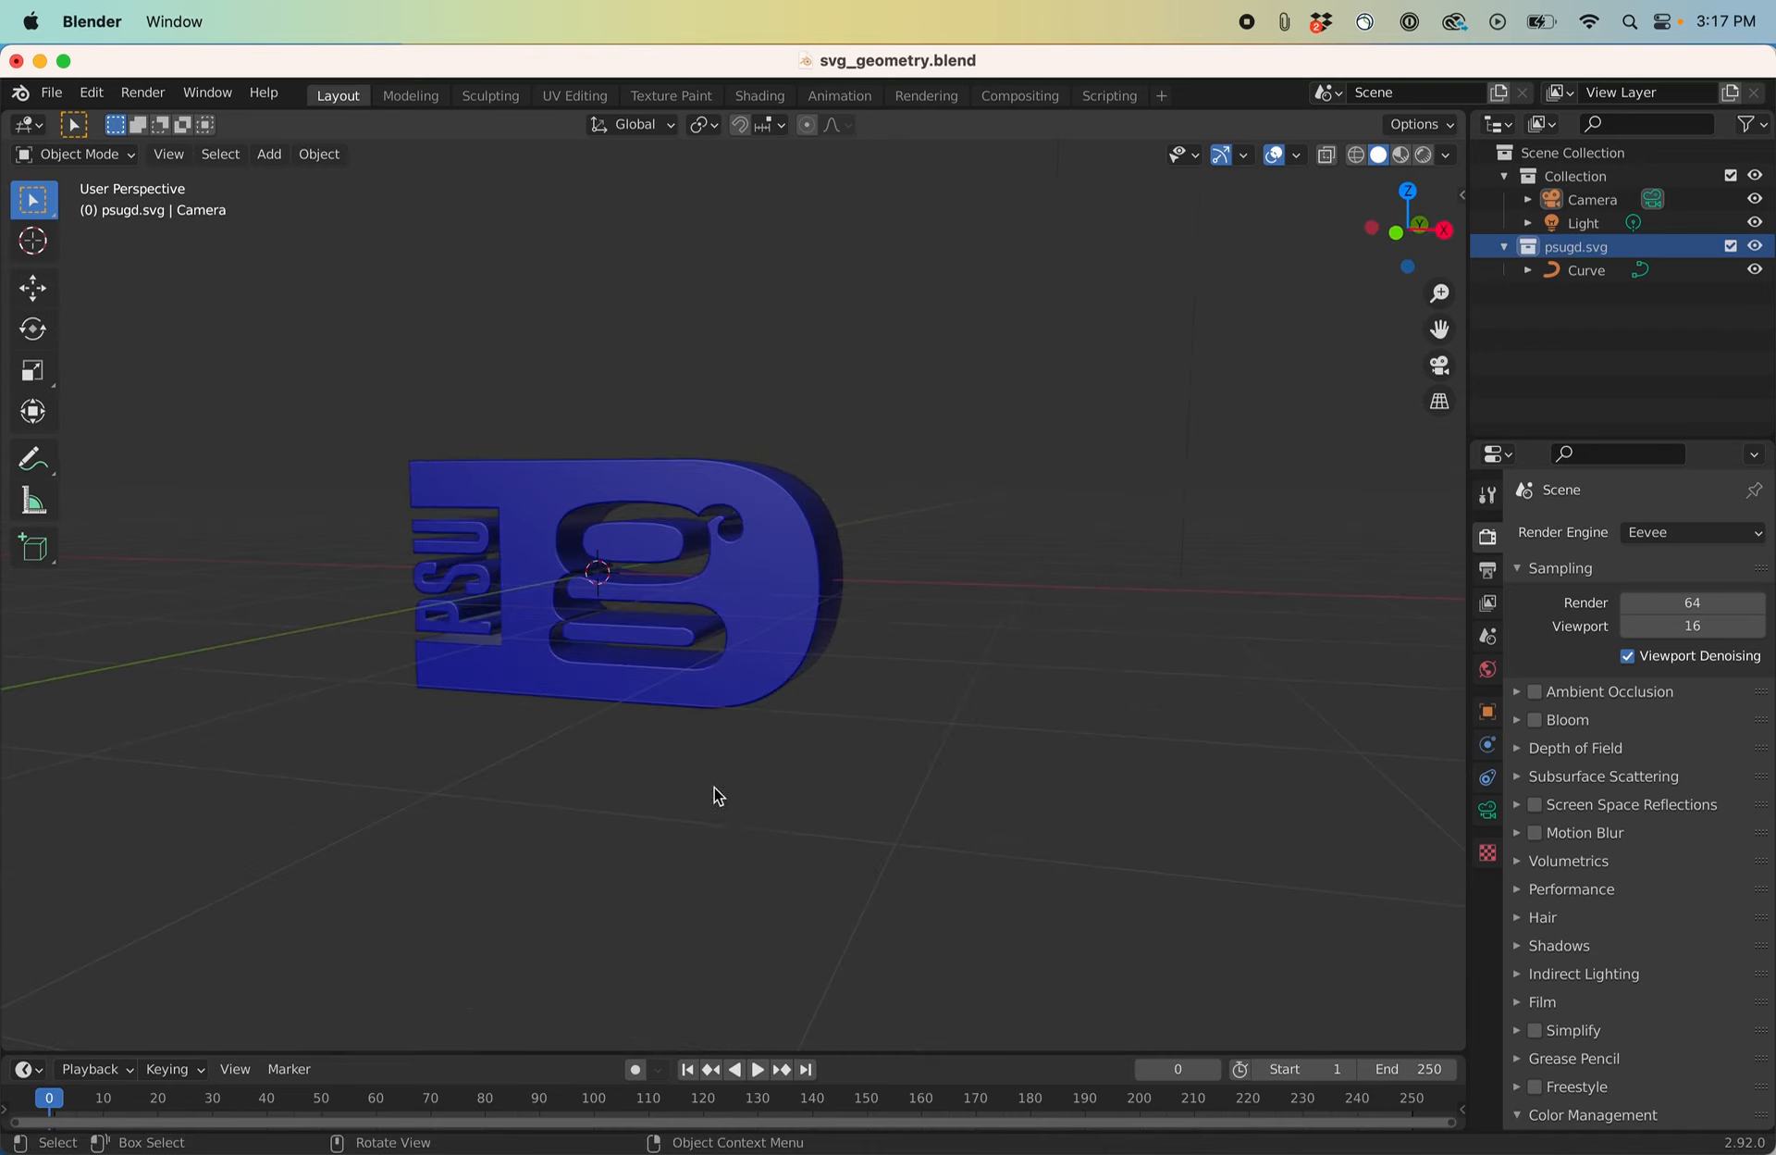
{"action": "middle_click_drag", "start_coordinate": [528, 765], "coordinate": [639, 686]}
{"action": "middle_click_drag", "start_coordinate": [739, 395], "coordinate": [438, 812]}
{"action": "scroll", "coordinate": [579, 713], "scroll_direction": "up", "scroll_amount": 3}
{"action": "scroll", "coordinate": [583, 710], "scroll_direction": "down", "scroll_amount": 5}
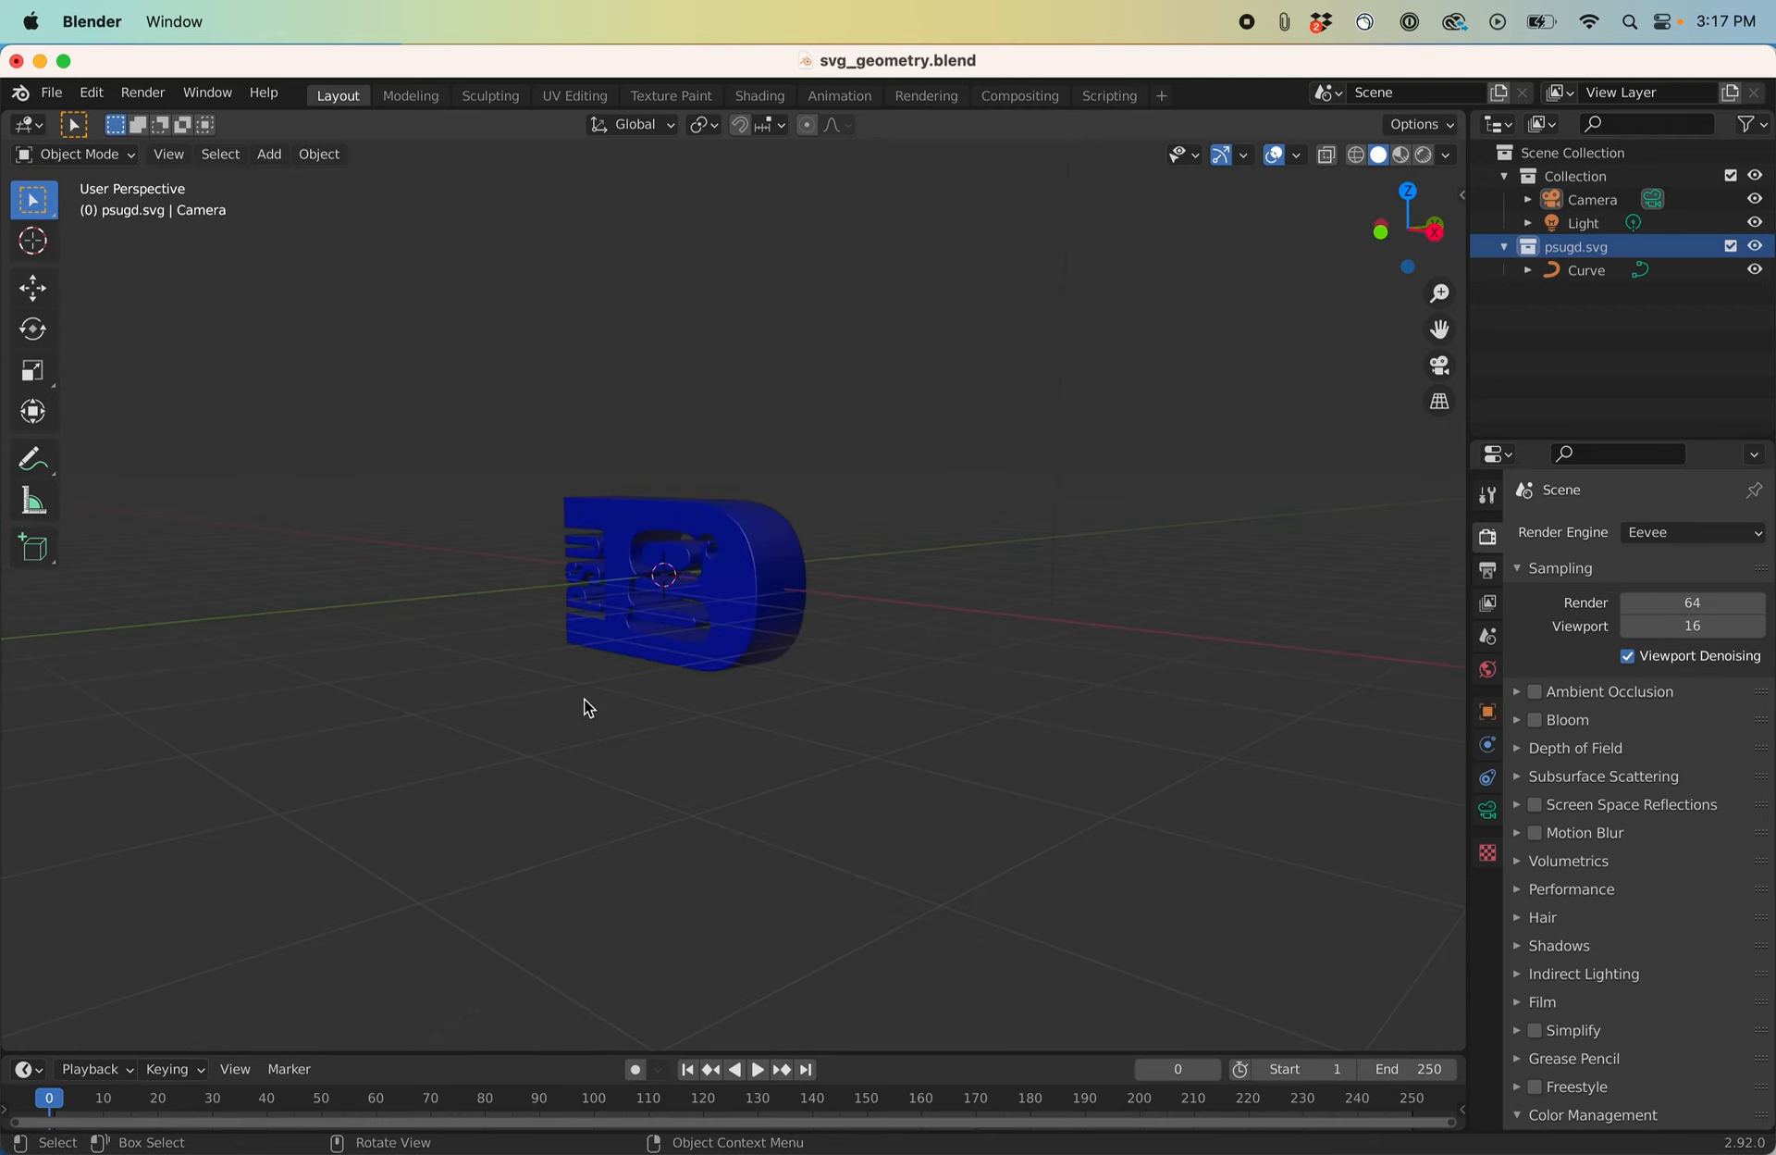
Open the Input preferences to check the Emulate Numpad and Emulate 3 Button Mouse options.
{"action": "left_click", "coordinate": [52, 93]}
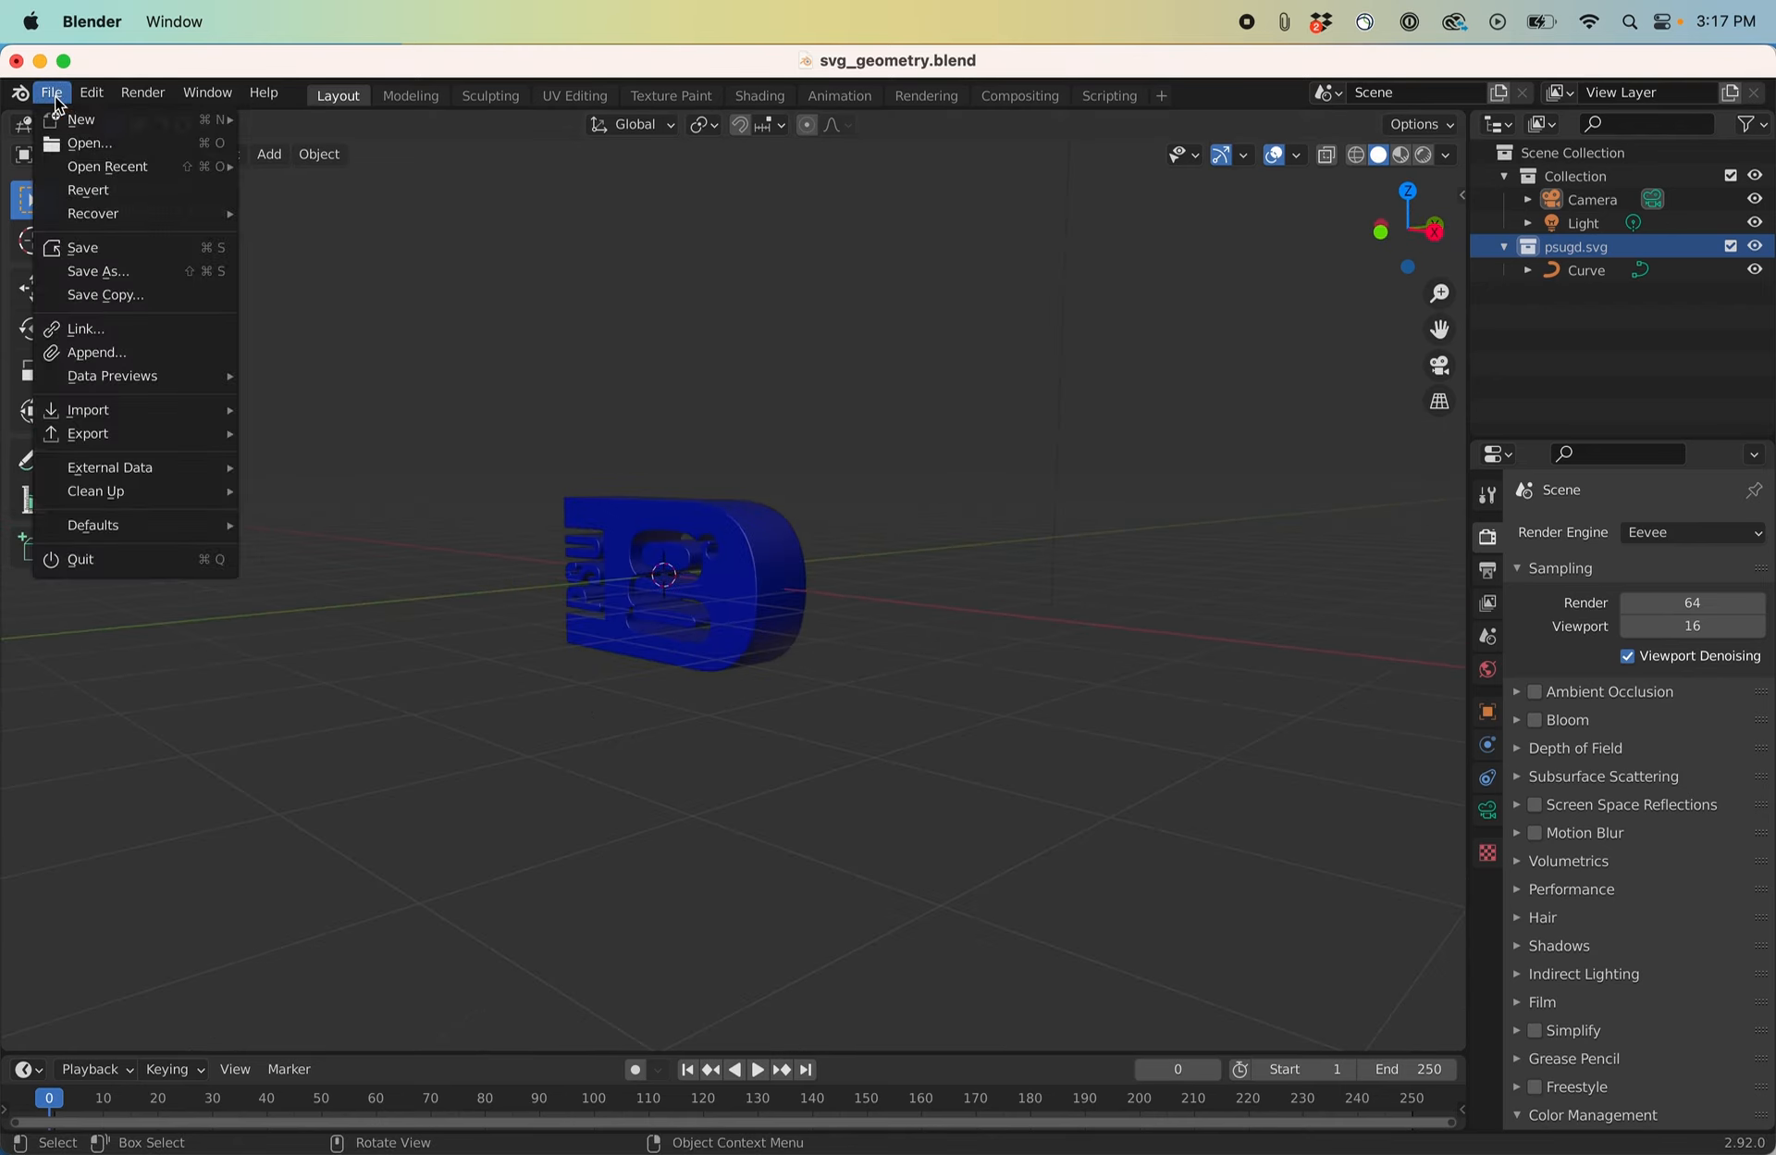
{"action": "key", "text": "Escape"}
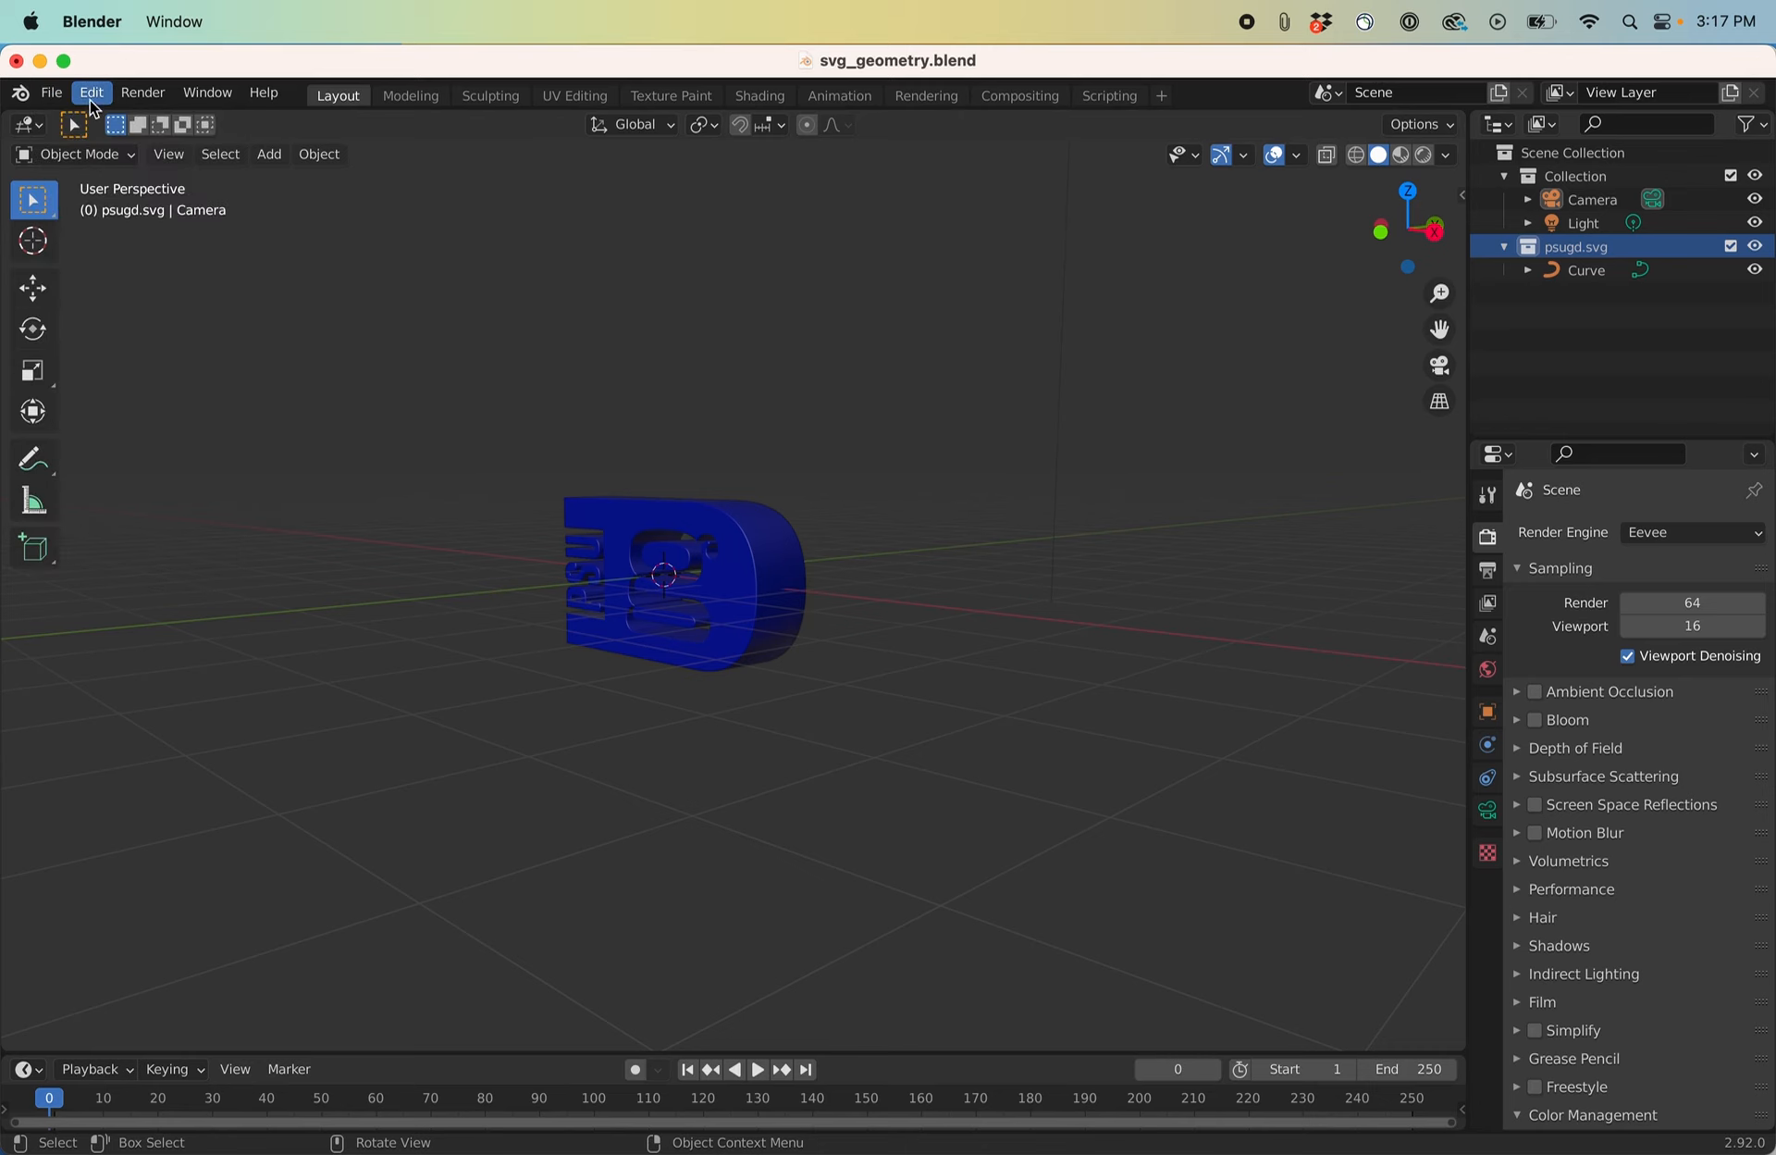
{"action": "left_click", "coordinate": [91, 96]}
{"action": "left_click", "coordinate": [154, 420]}
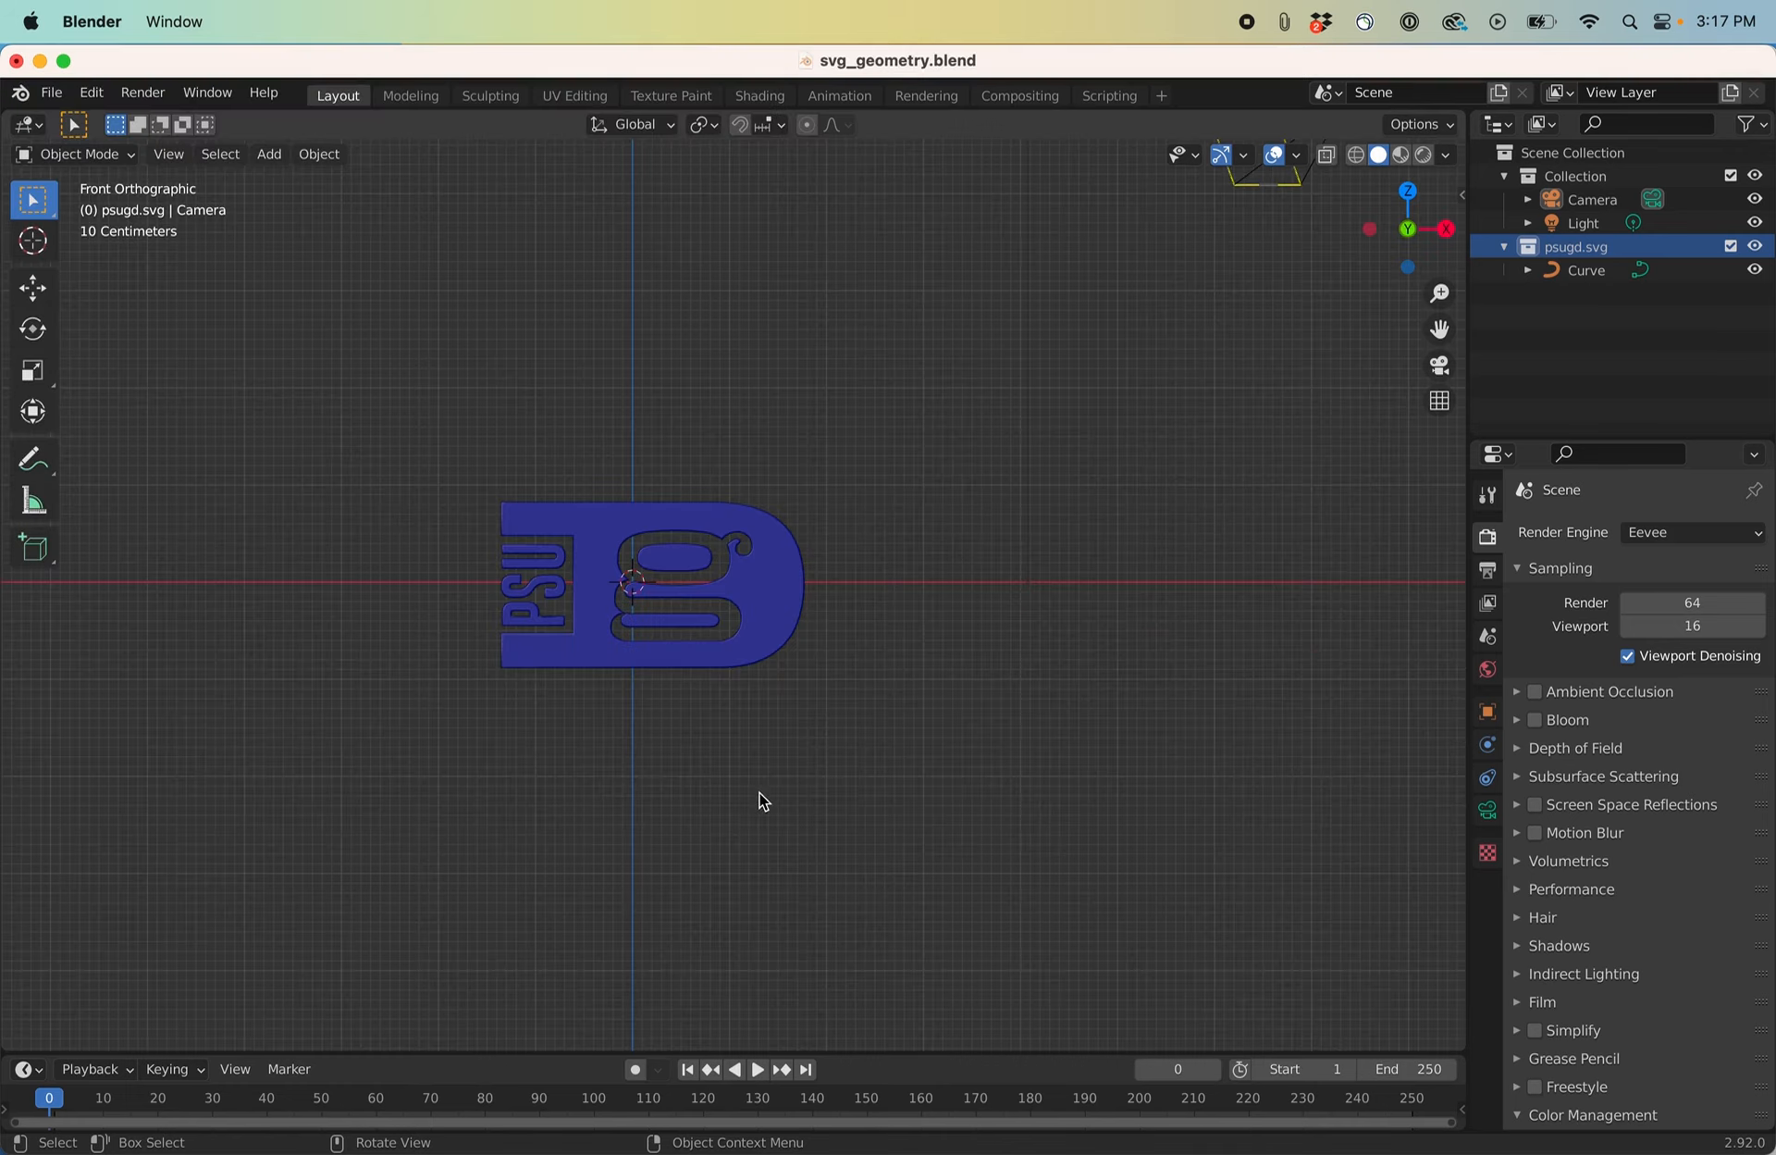
Cycle the viewpoint through tilted, right-side, orbited and front views of the logo, and close the preferences.
{"action": "key", "text": "2"}
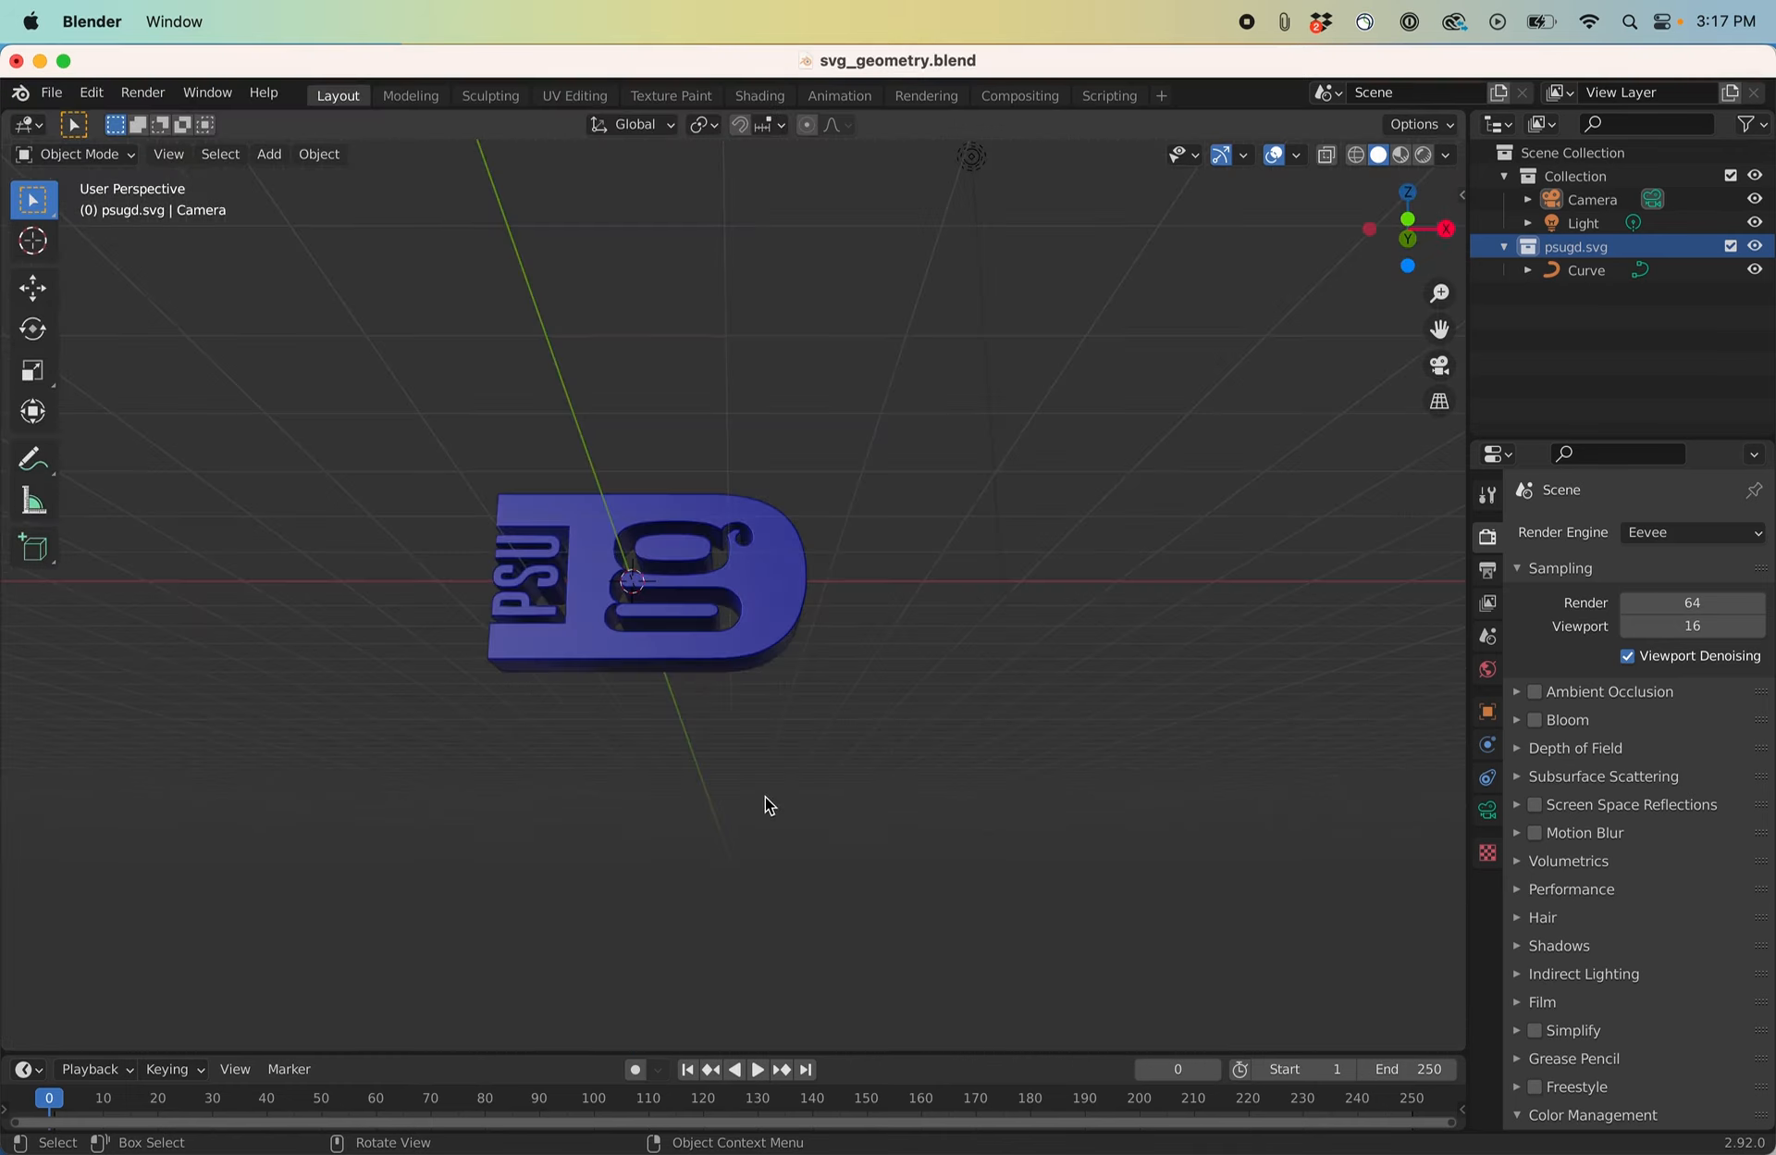
{"action": "key", "text": "3"}
{"action": "key", "text": "4"}
{"action": "key", "text": "5"}
{"action": "key", "text": "6"}
{"action": "key", "text": "5"}
{"action": "key", "text": "3"}
{"action": "key", "text": "1"}
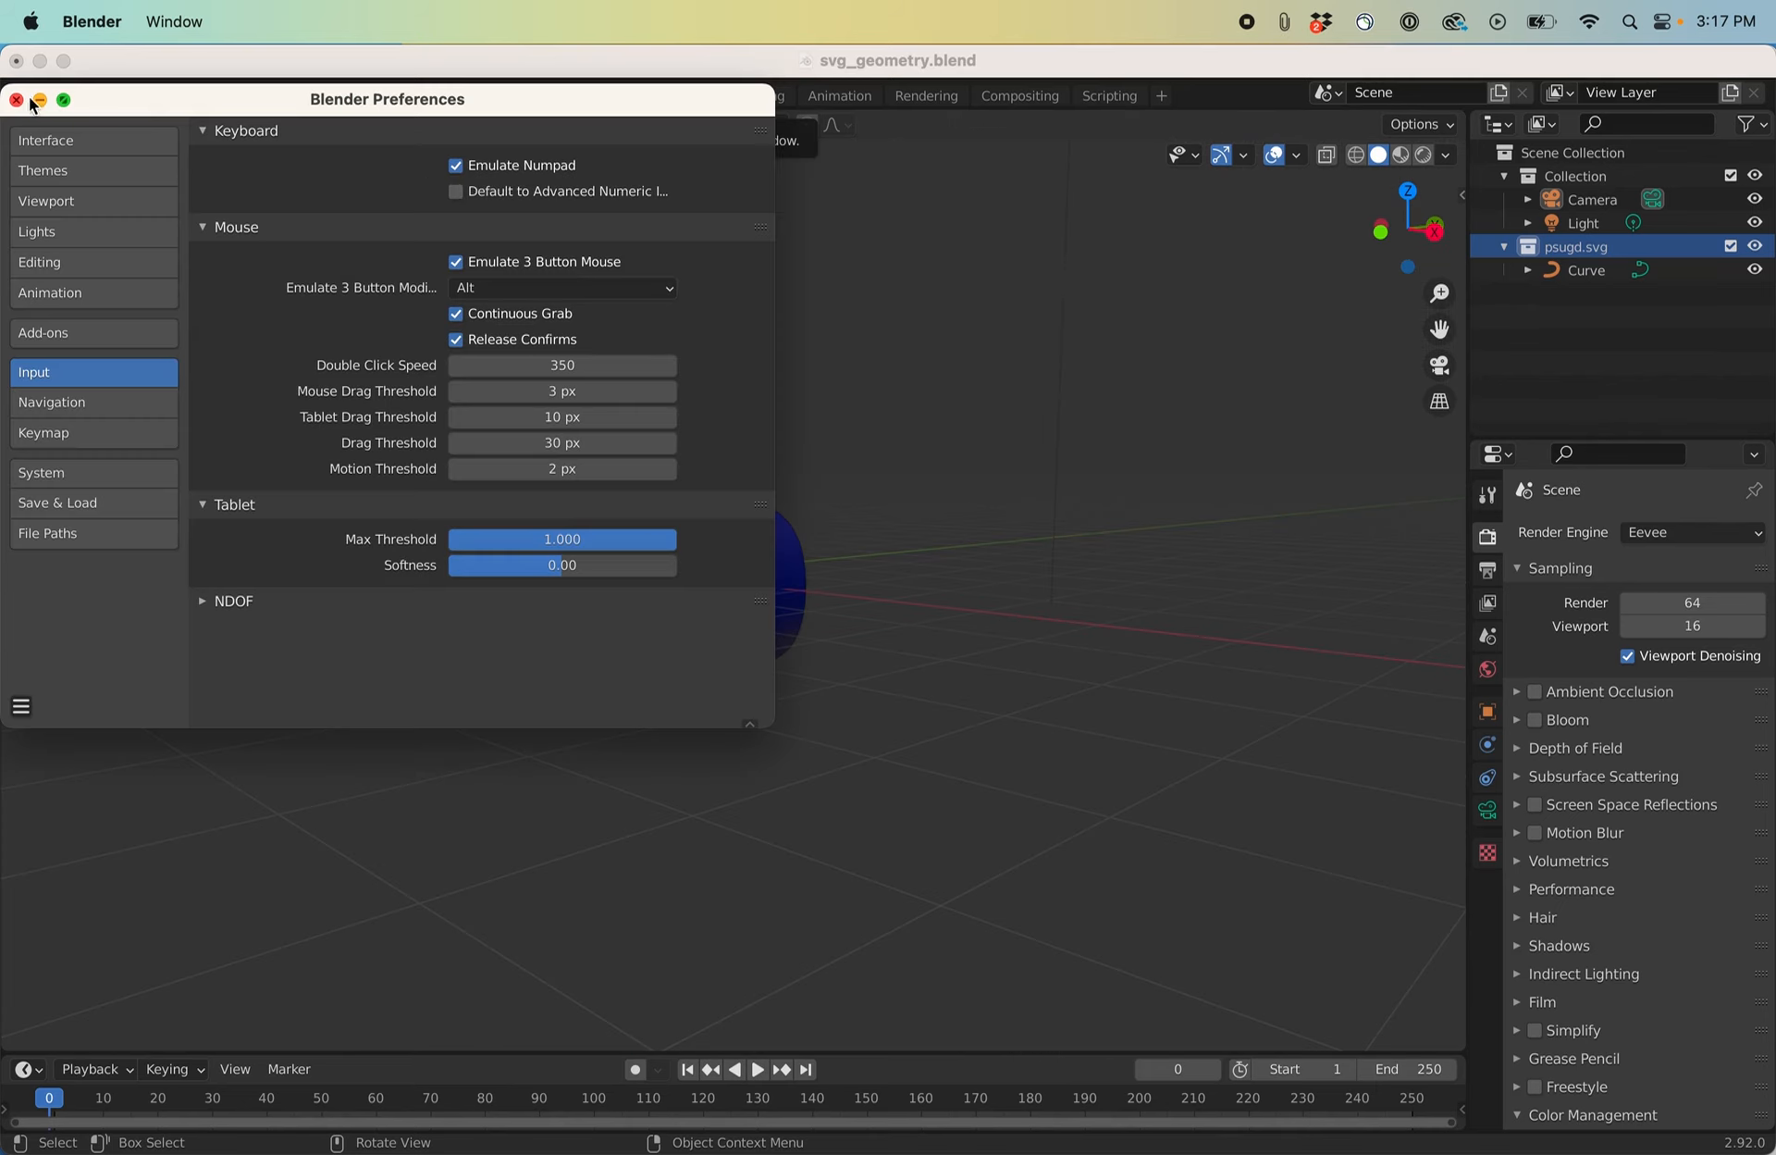
{"action": "left_click", "coordinate": [16, 99]}
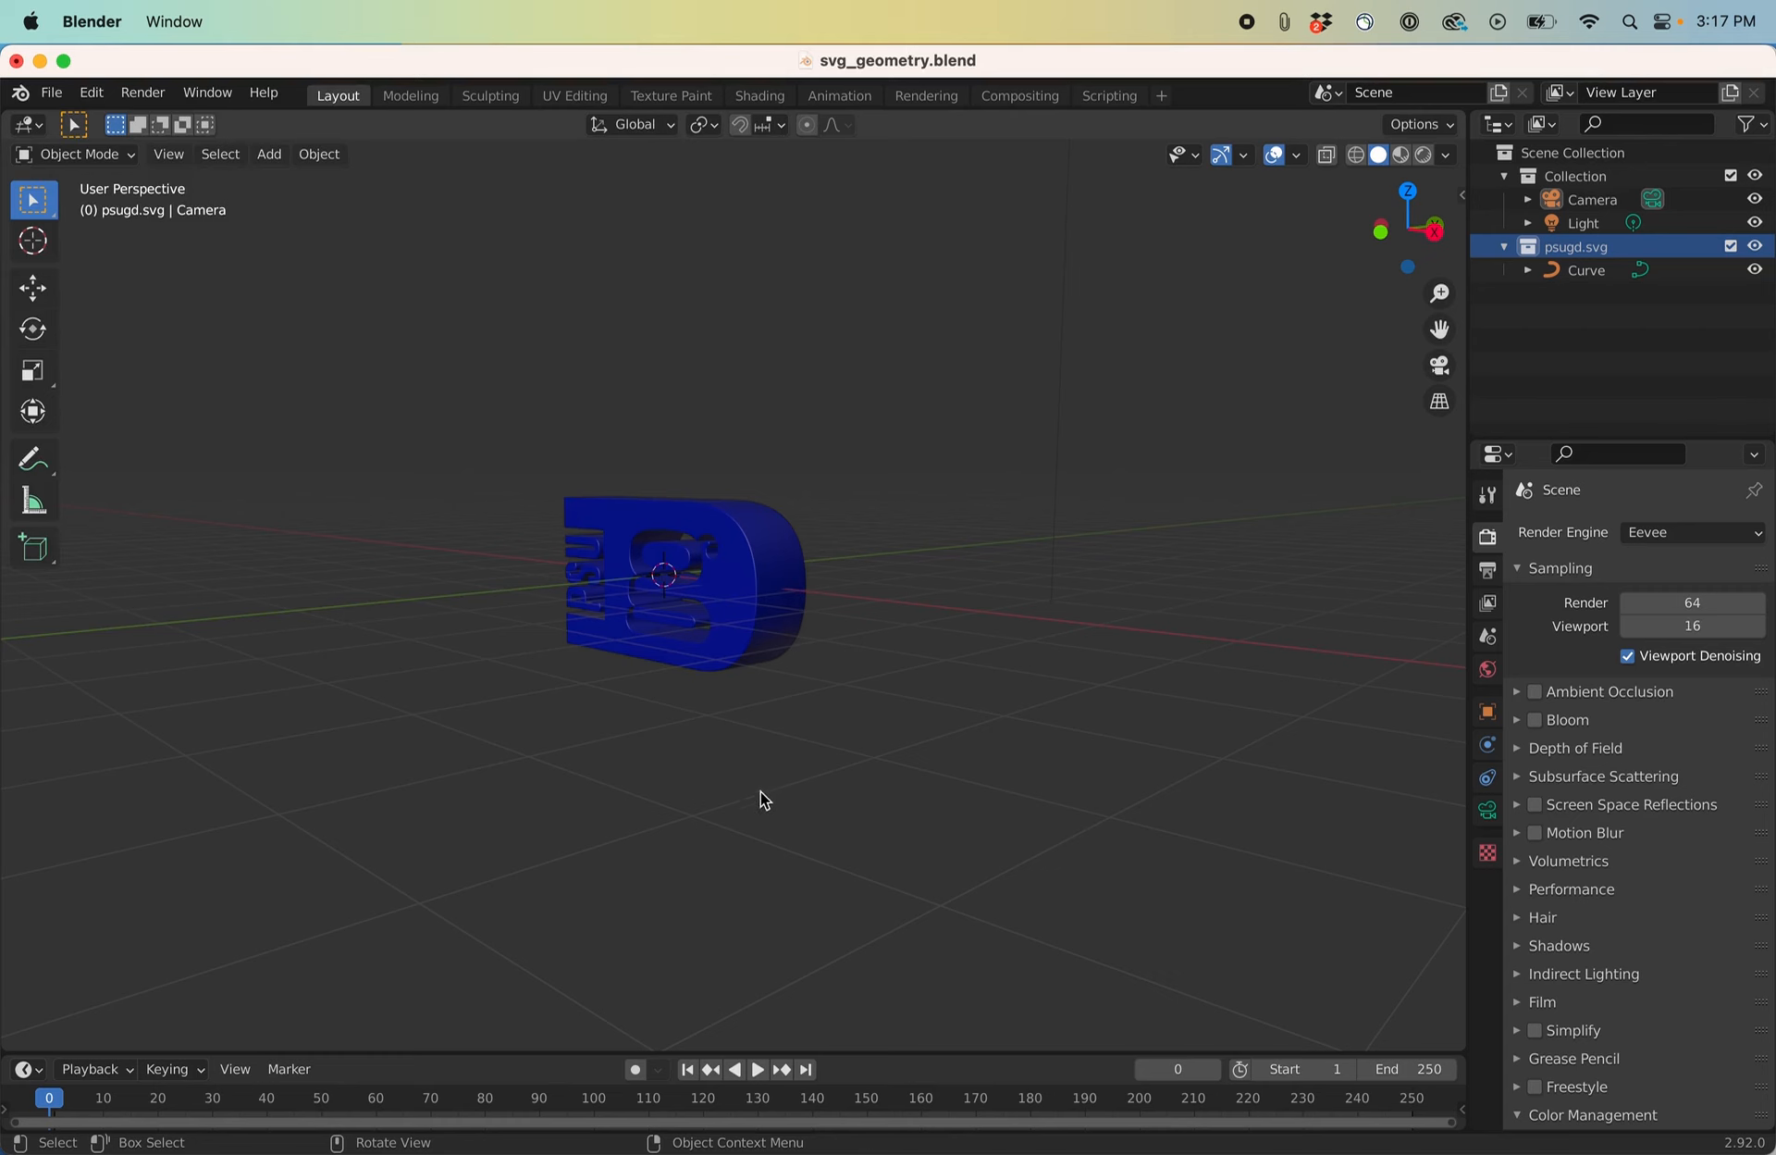
View the logo from the right side, orbit it in small increments and toggle between perspective and orthographic projection.
{"action": "key", "text": "2"}
{"action": "key", "text": "3"}
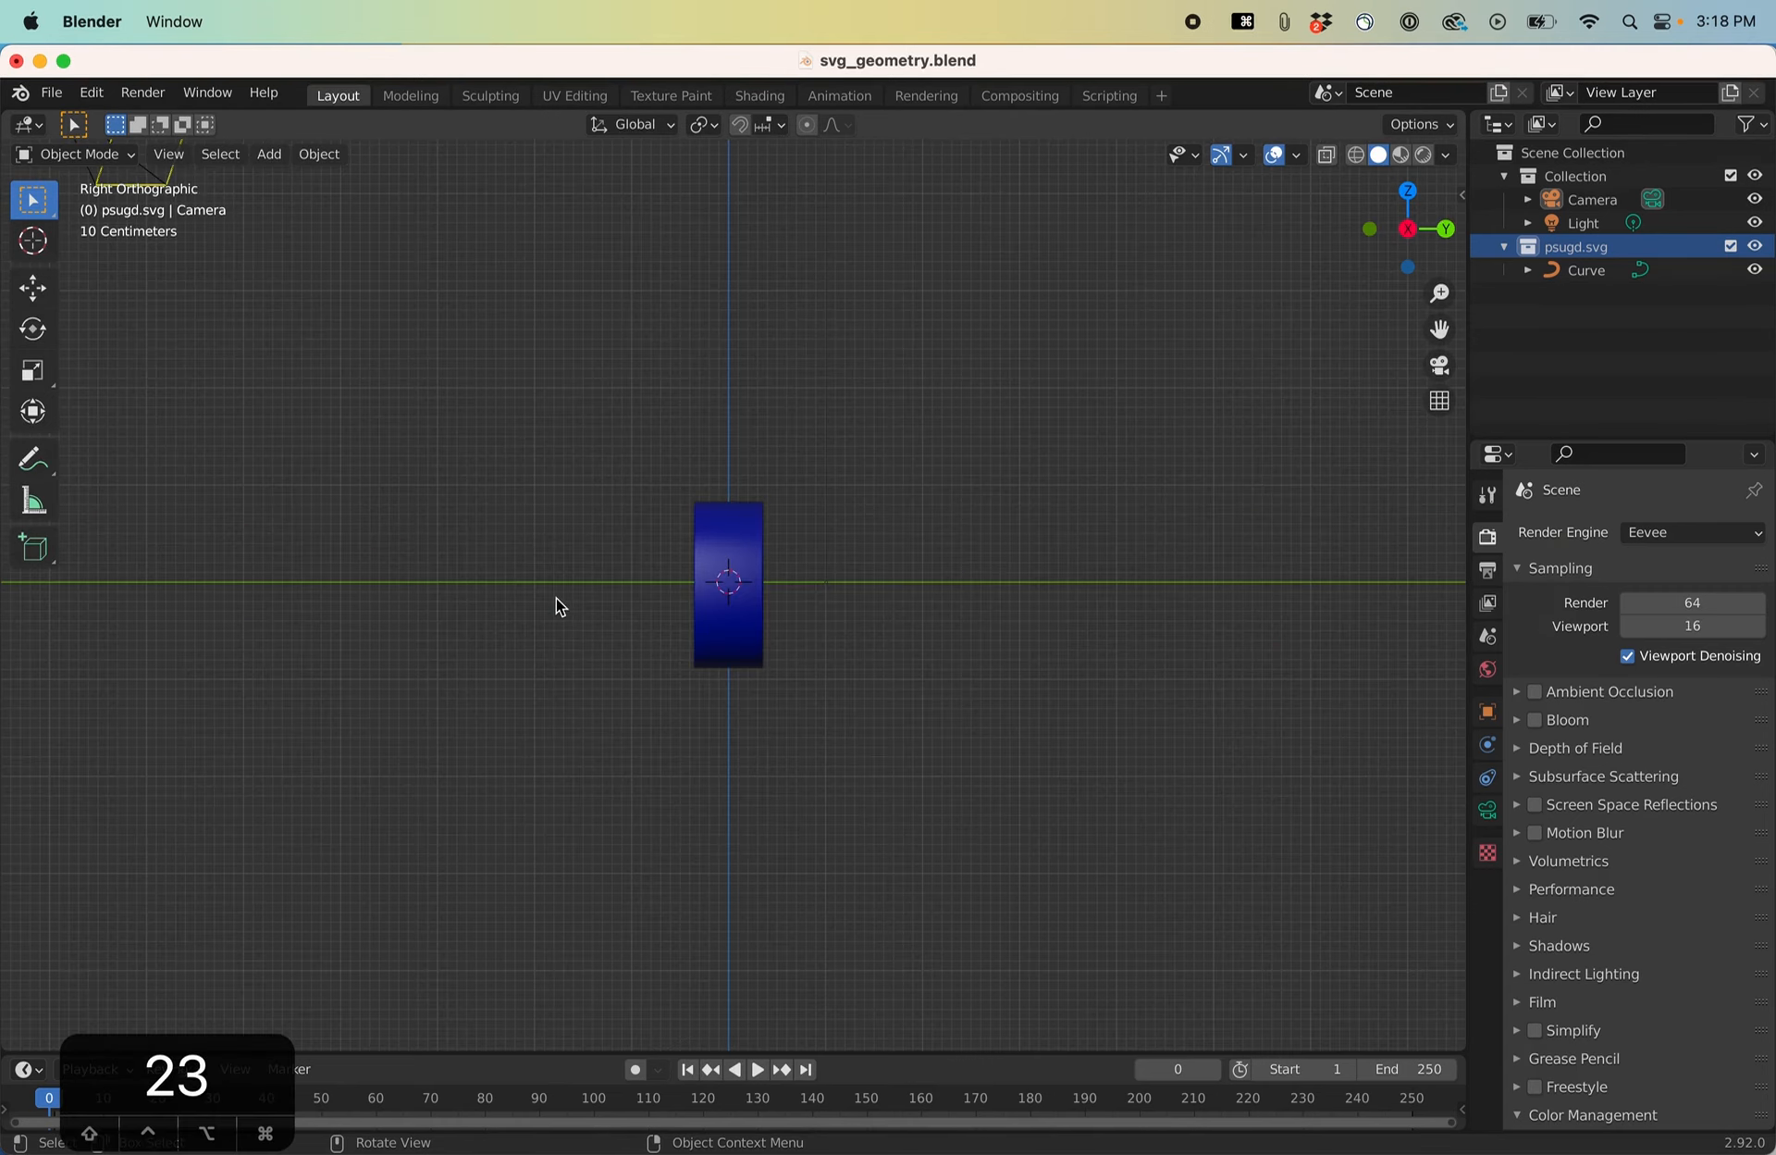
{"action": "key", "text": "4"}
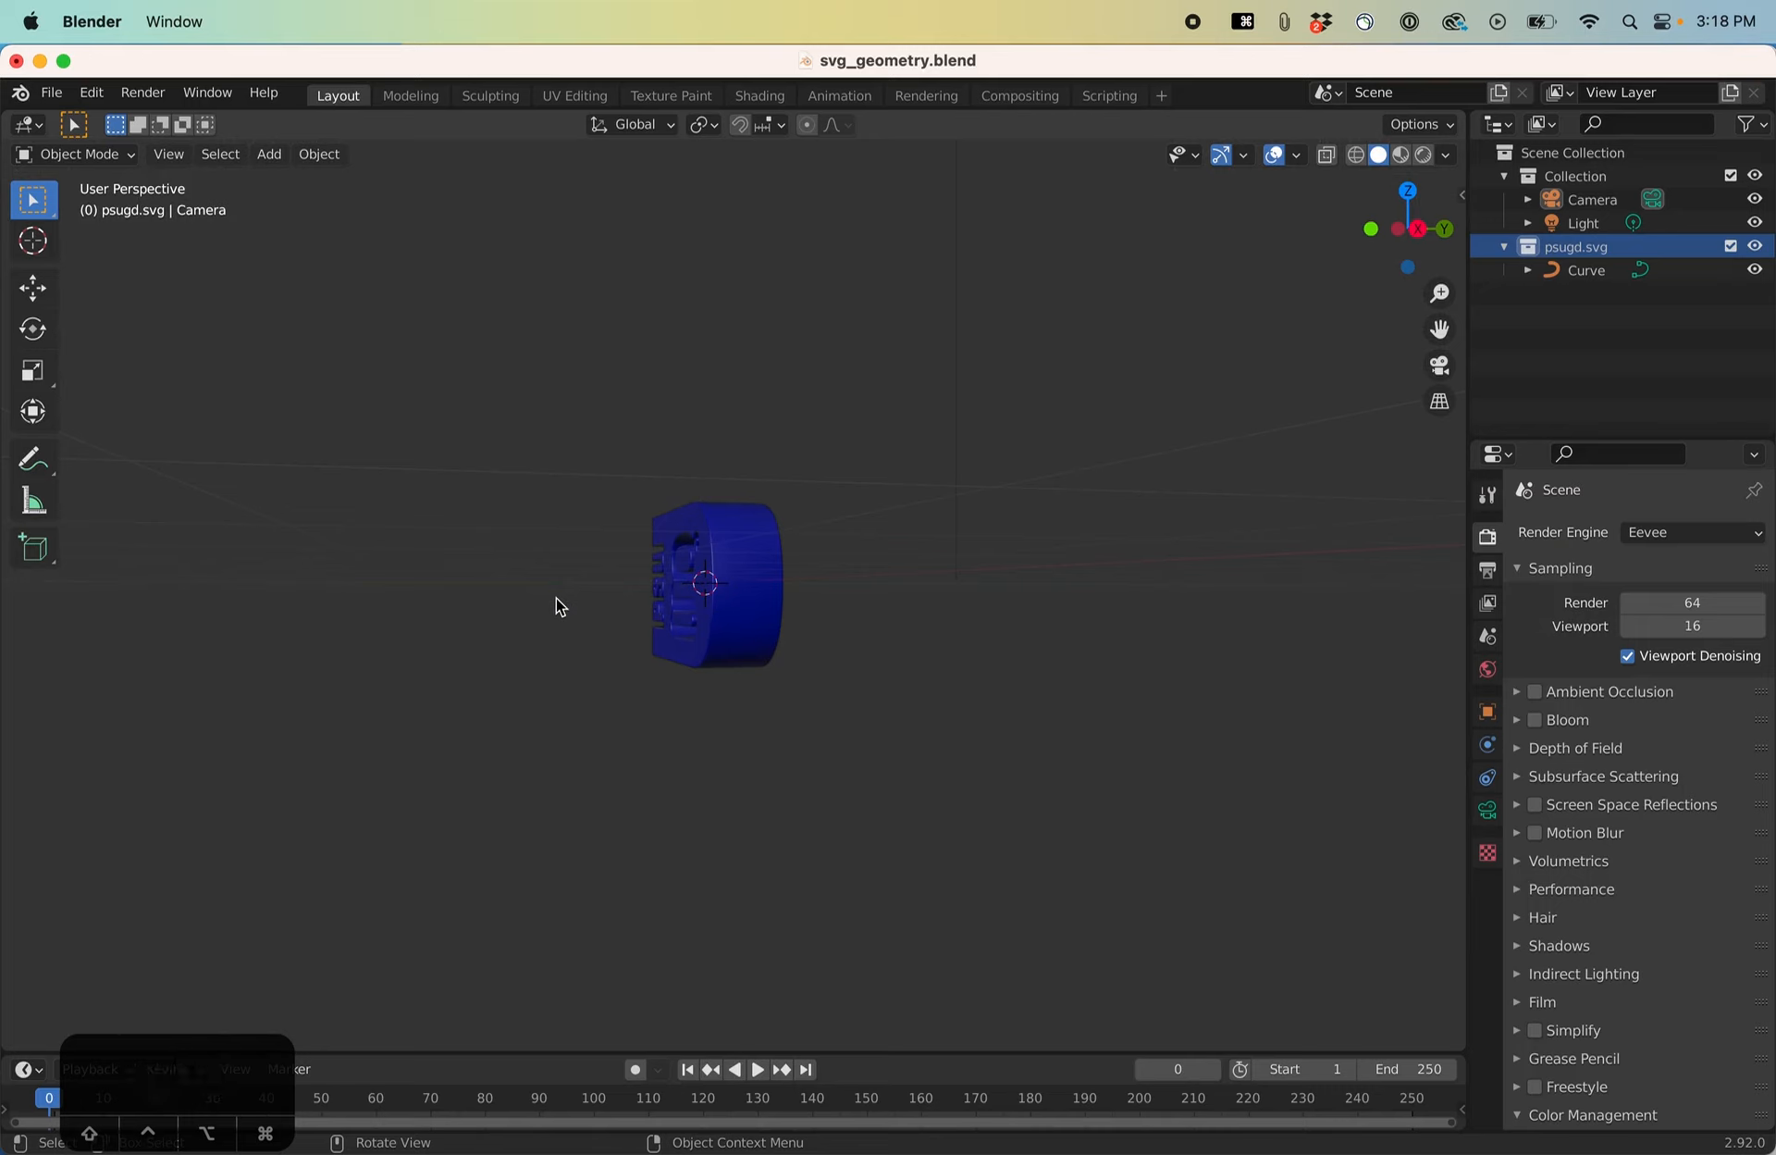
{"action": "key", "text": "fn"}
{"action": "key", "text": "4"}
{"action": "key", "text": "5"}
{"action": "key", "text": "6"}
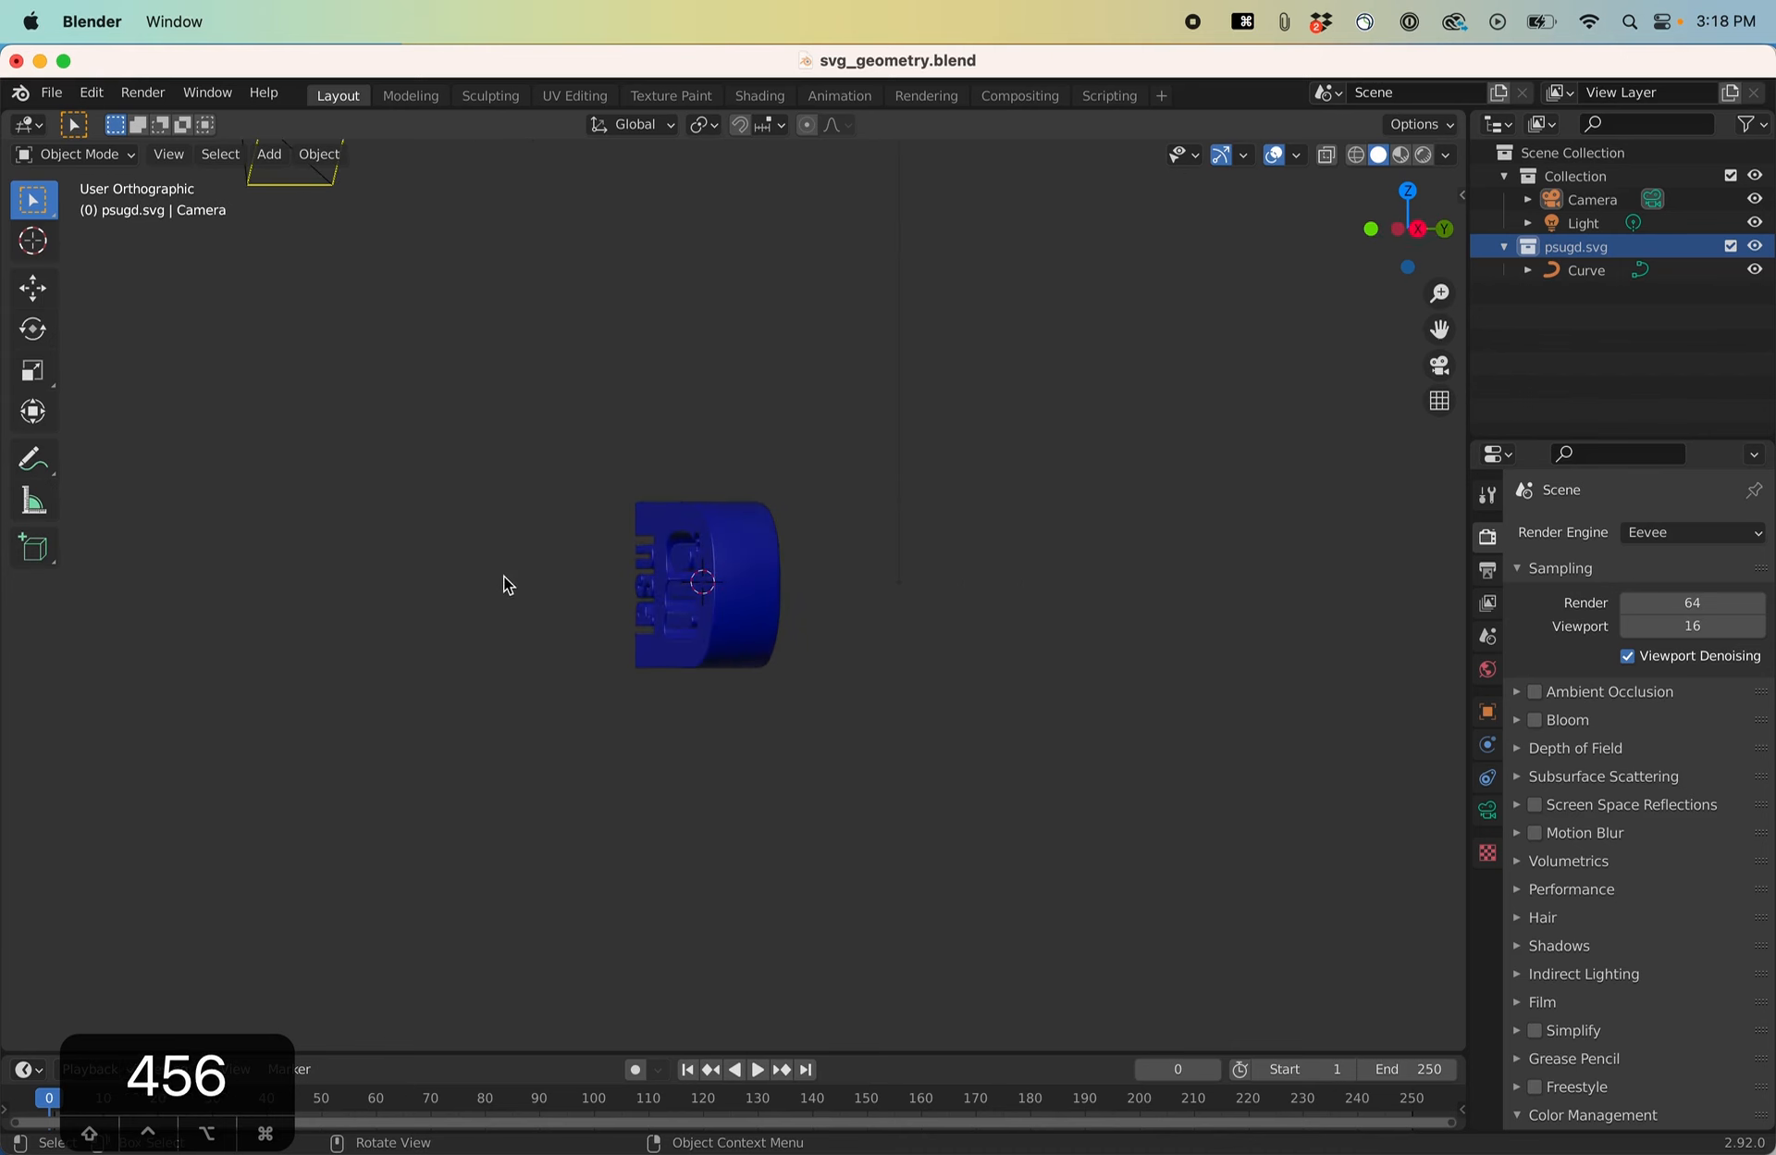
Compare the logo in the front, right, top and bottom orthographic views, ending on the front view.
{"action": "key", "text": "1"}
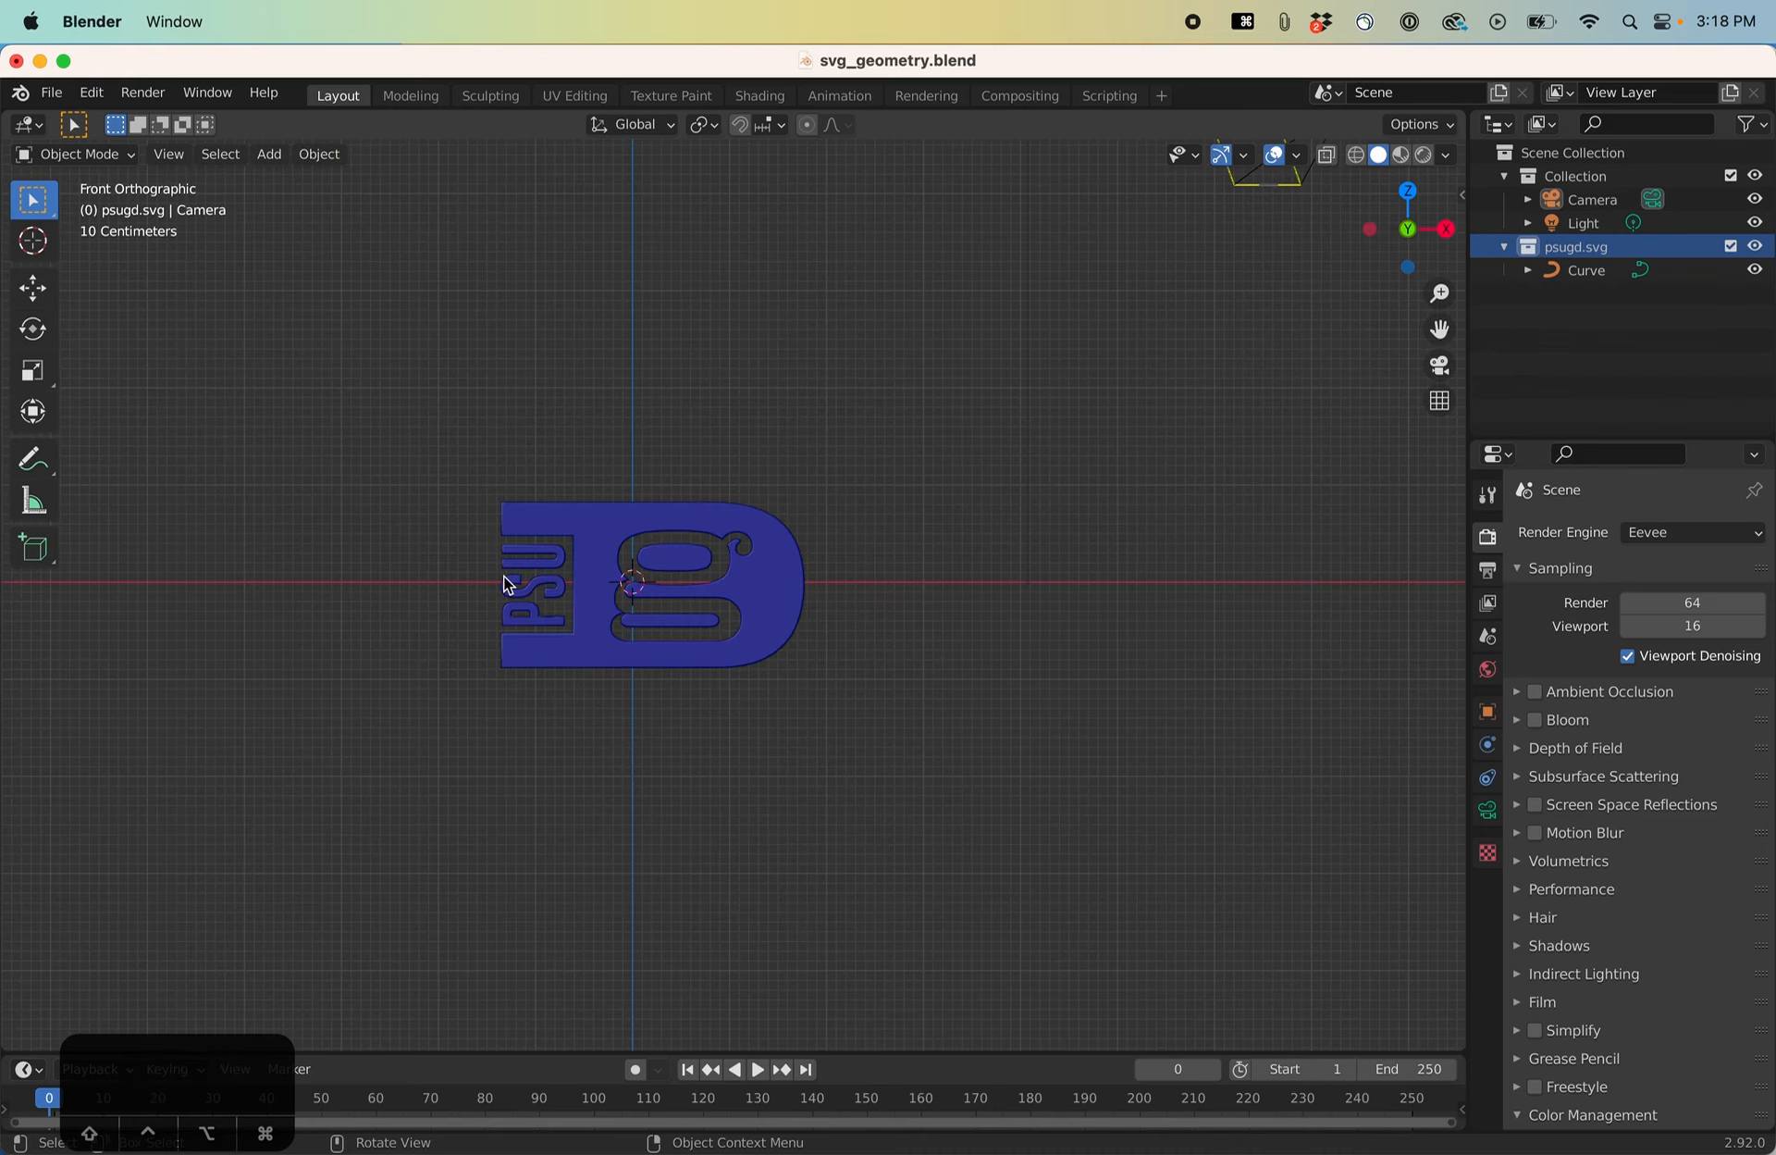
{"action": "key", "text": "3"}
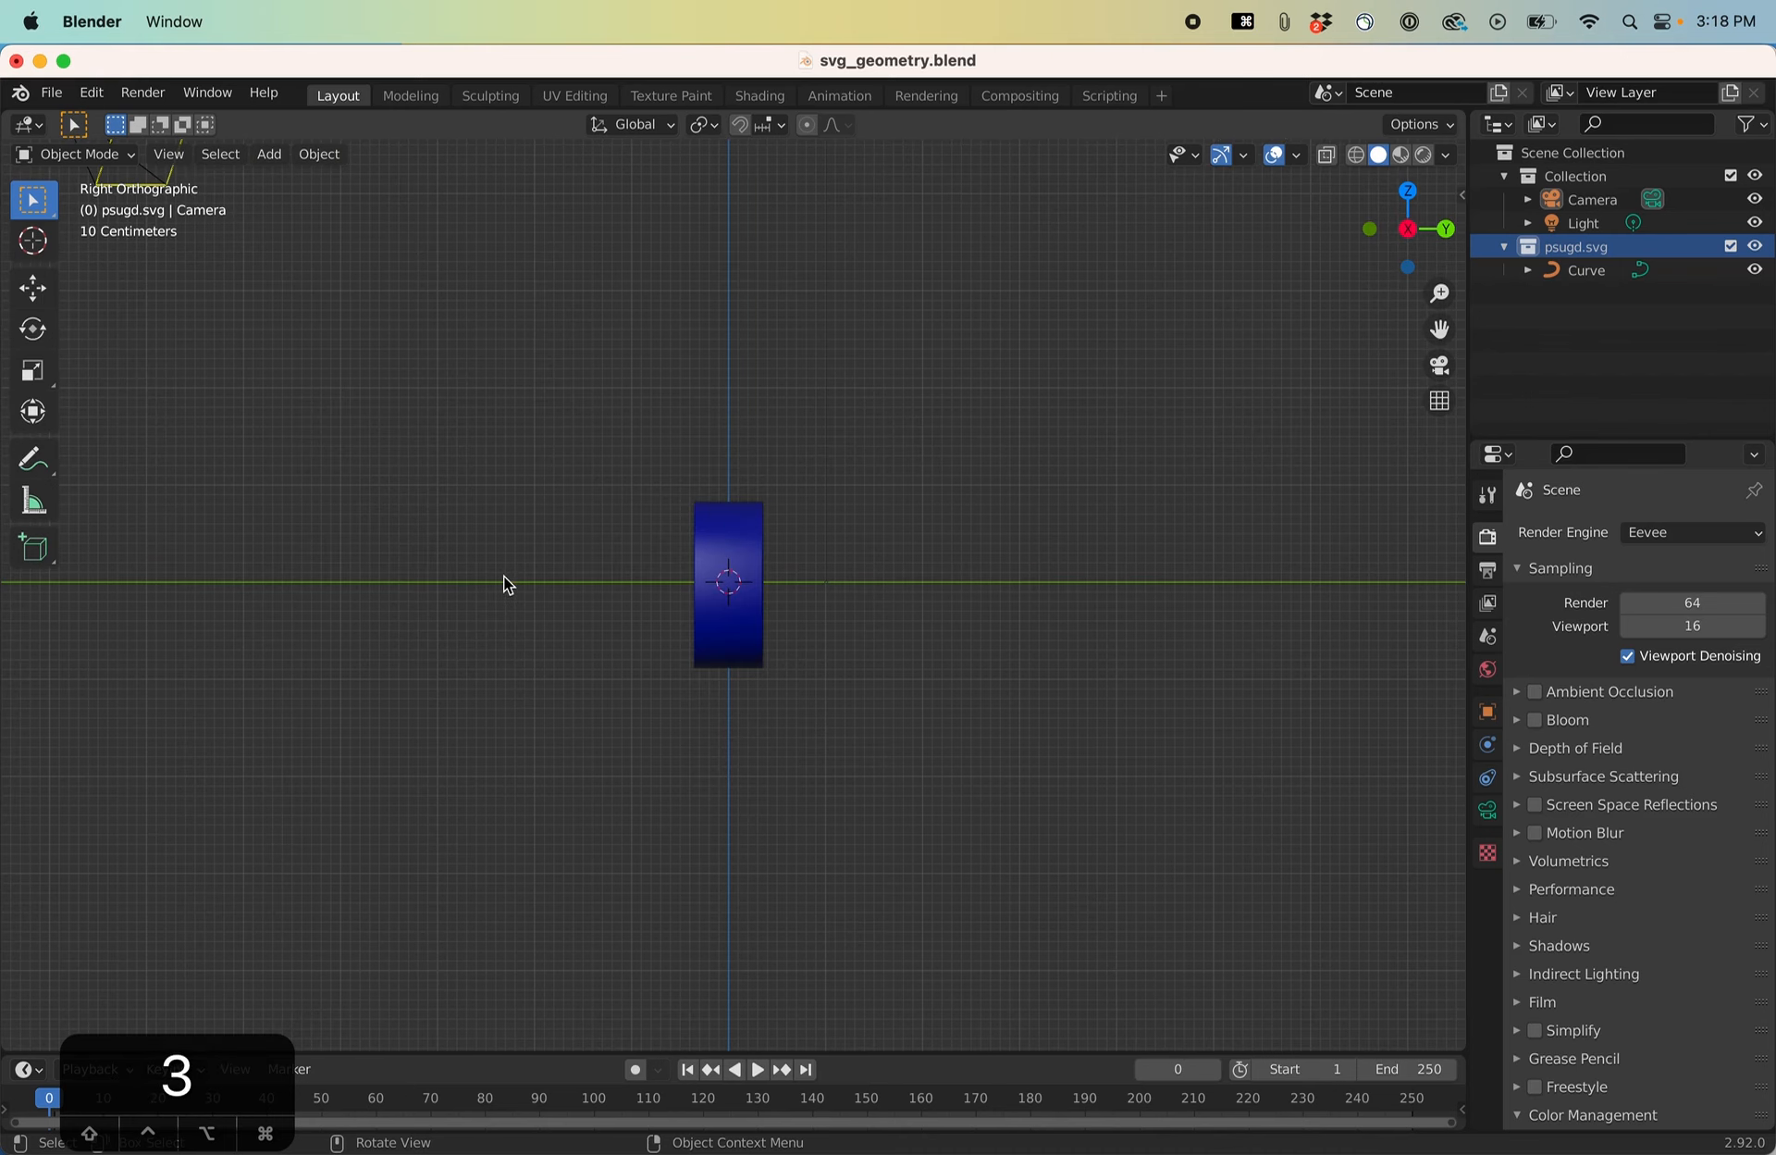
{"action": "key", "text": "5"}
{"action": "key", "text": "4"}
{"action": "key", "text": "3"}
{"action": "key", "text": "2"}
{"action": "key", "text": "1"}
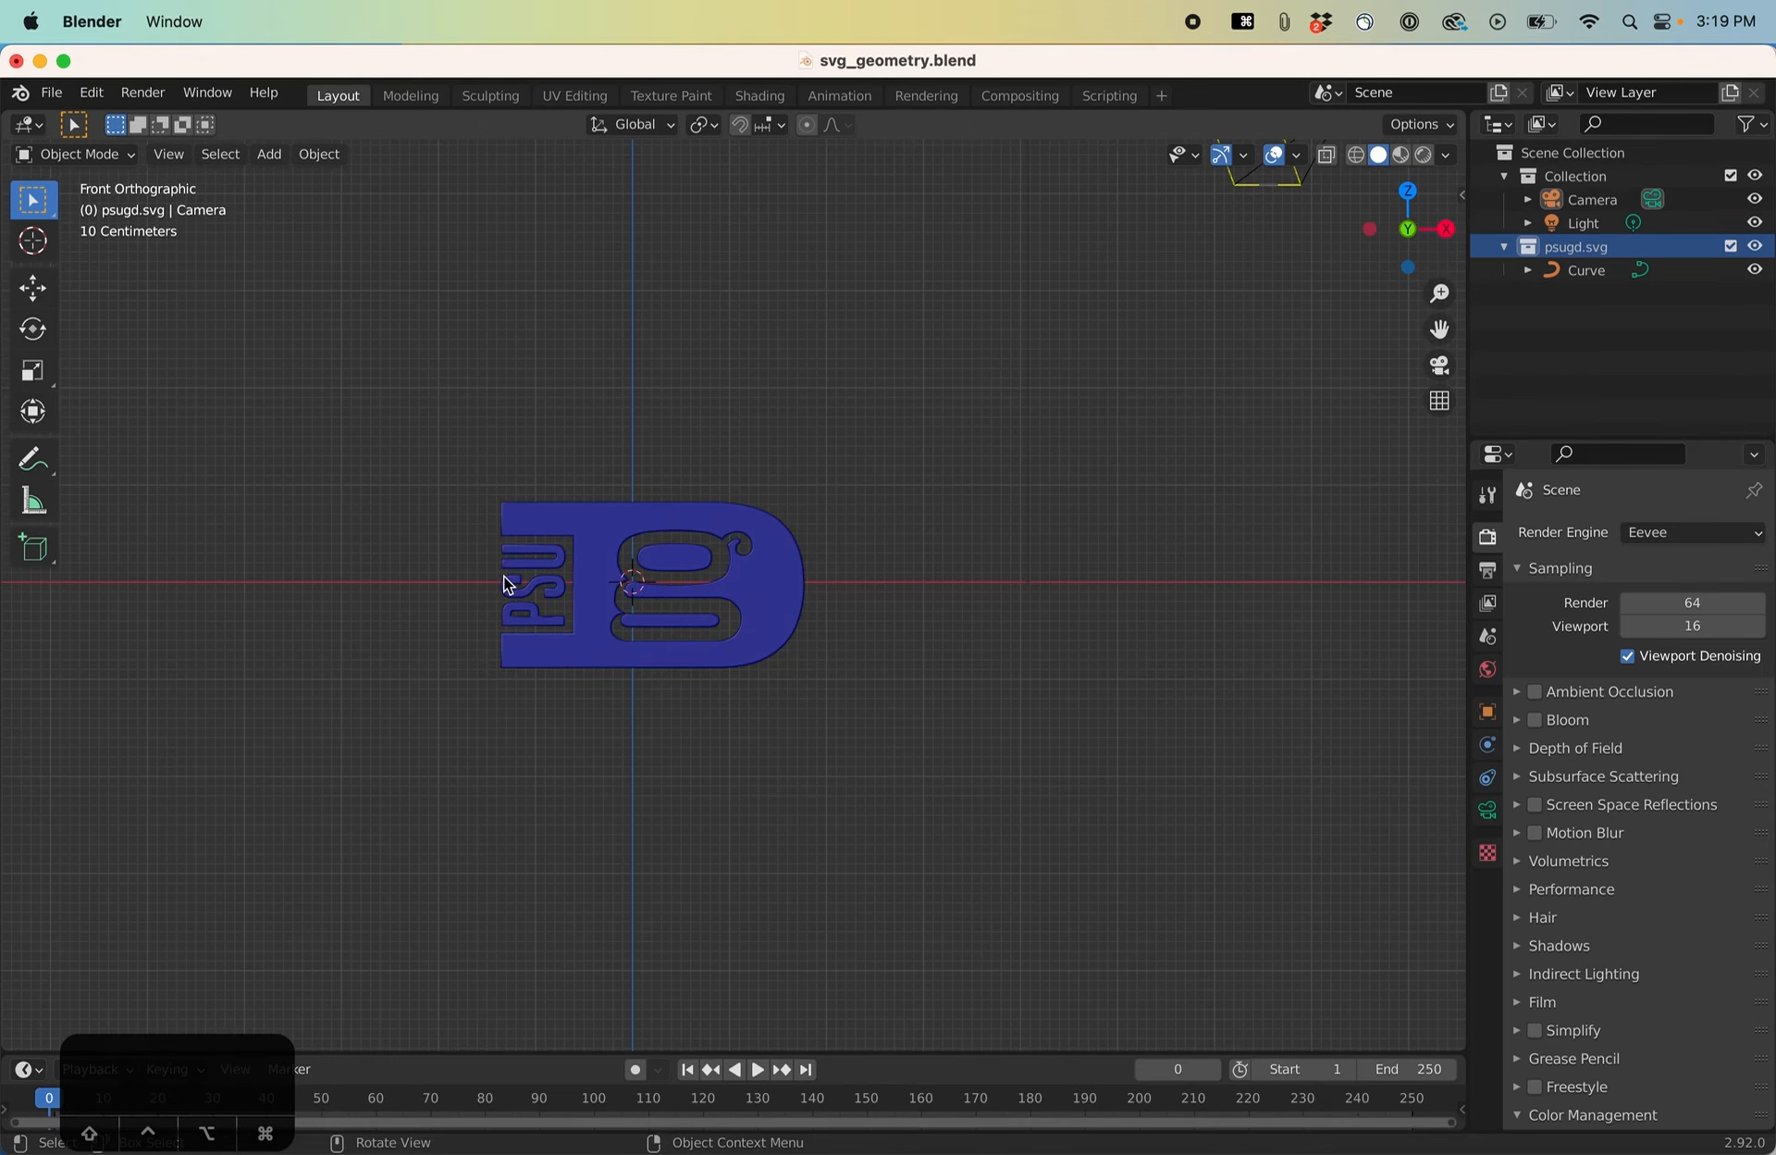
{"action": "key", "text": "7"}
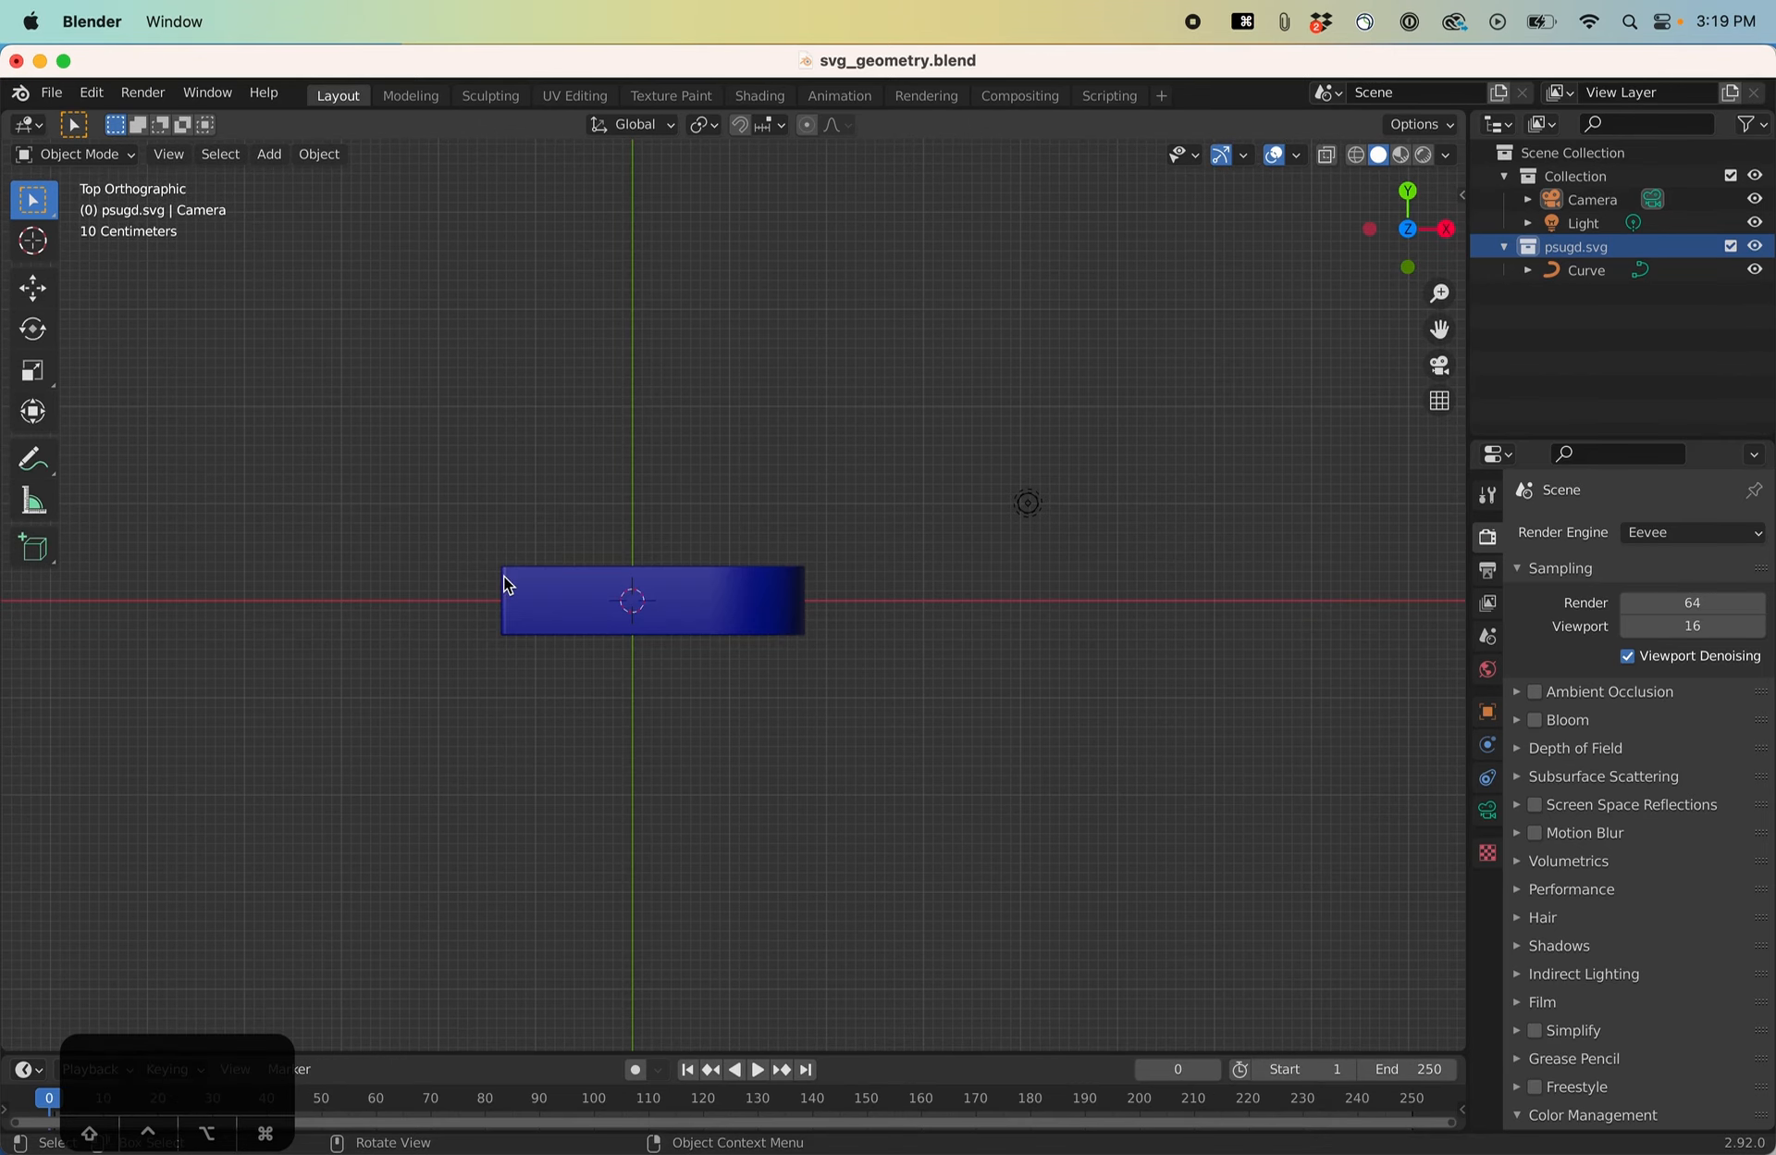
{"action": "key", "text": "9"}
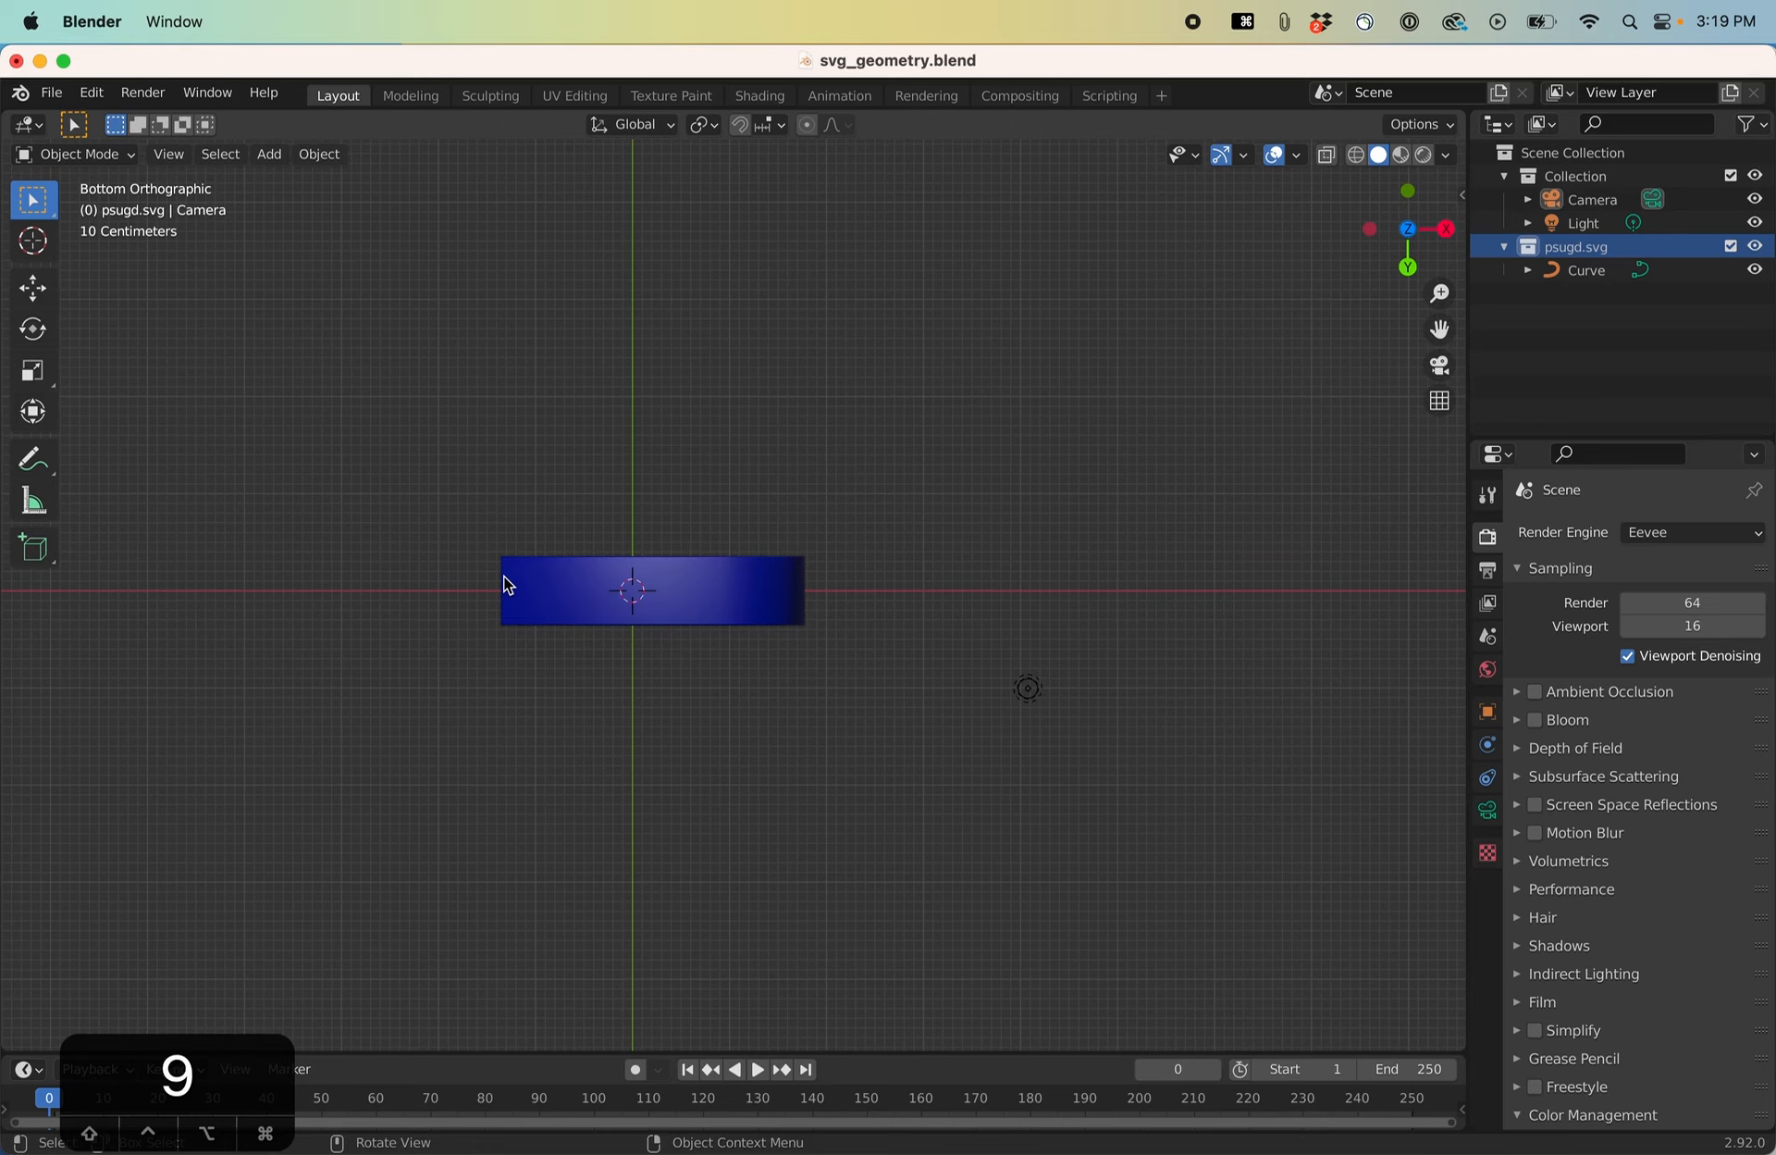
{"action": "key", "text": "1"}
Preview the logo in Material Preview shading and switch the viewport to Rendered shading.
{"action": "middle_click_drag", "start_coordinate": [567, 686], "coordinate": [721, 614]}
{"action": "scroll", "coordinate": [623, 710], "scroll_direction": "down", "scroll_amount": 5}
{"action": "scroll", "coordinate": [722, 626], "scroll_direction": "down", "scroll_amount": 4}
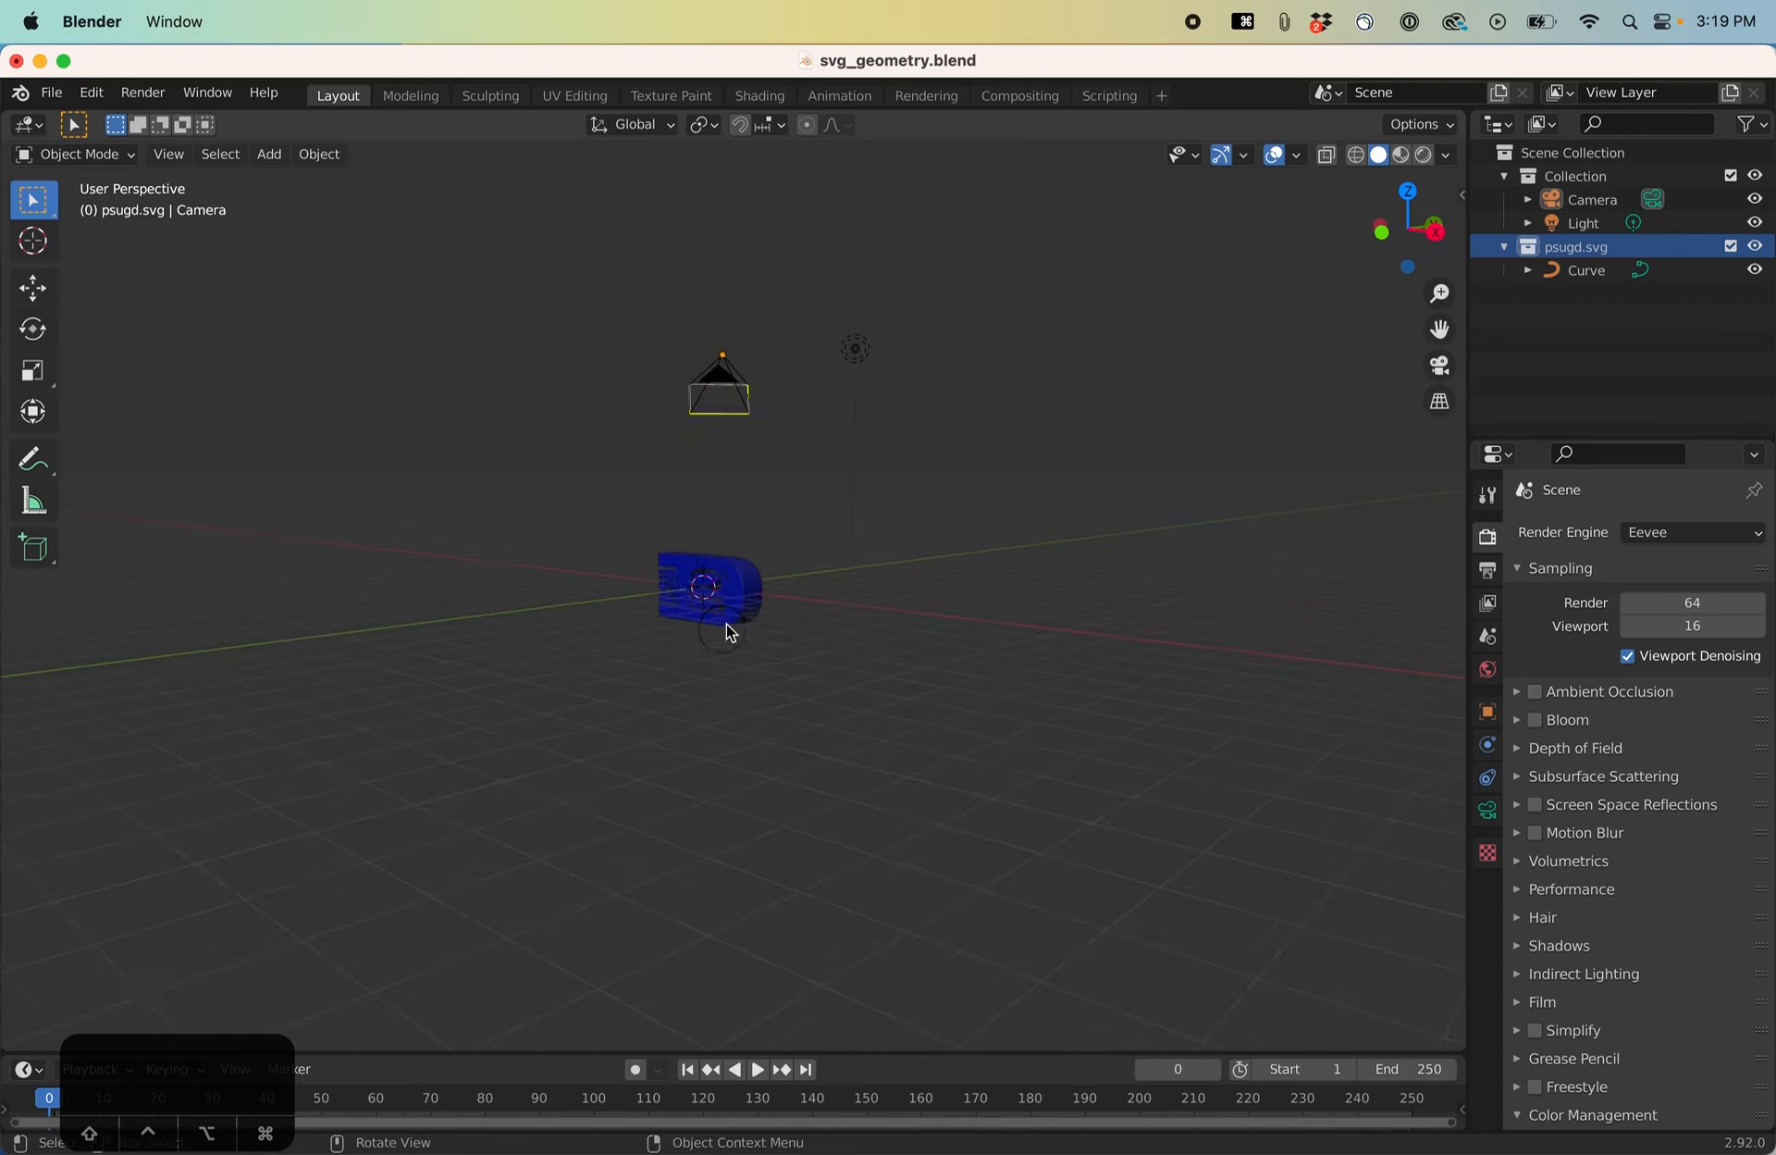
{"action": "scroll", "coordinate": [763, 580], "scroll_direction": "up", "scroll_amount": 10}
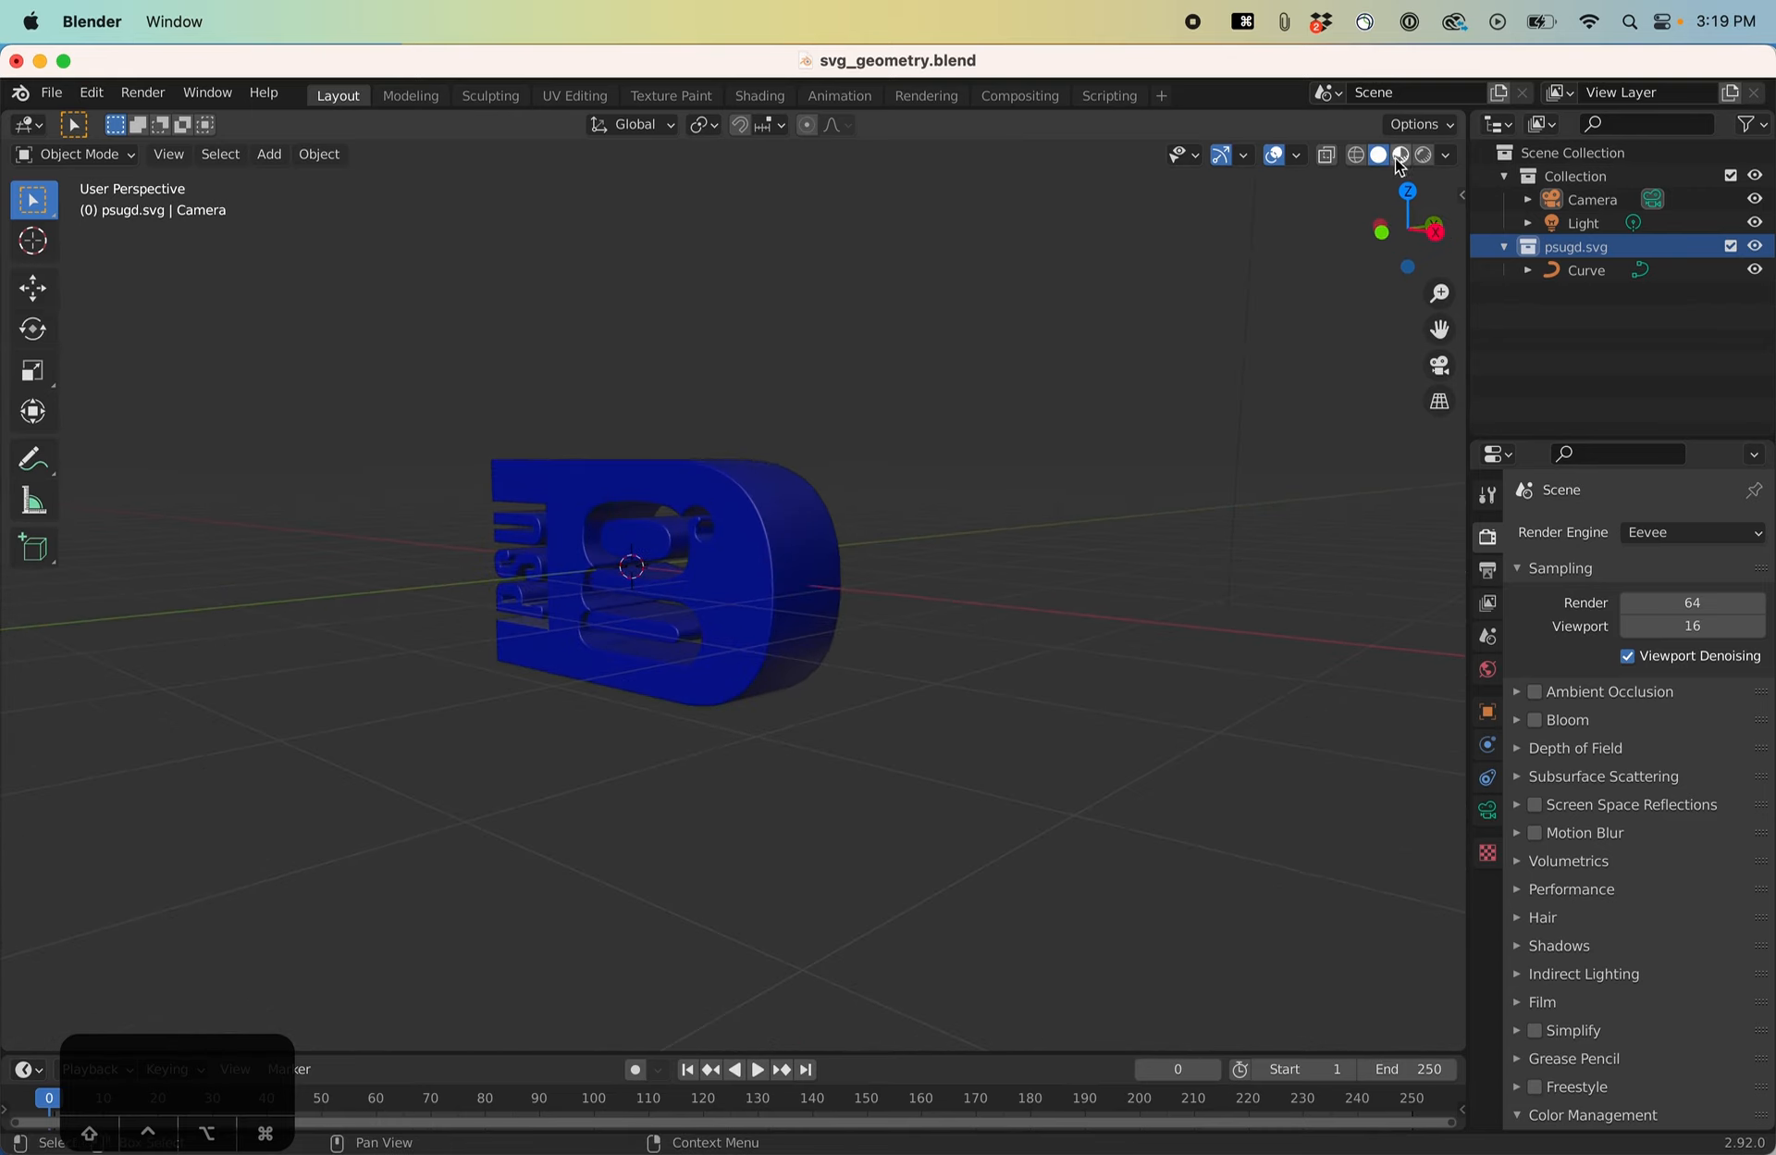
{"action": "left_click", "coordinate": [1400, 154]}
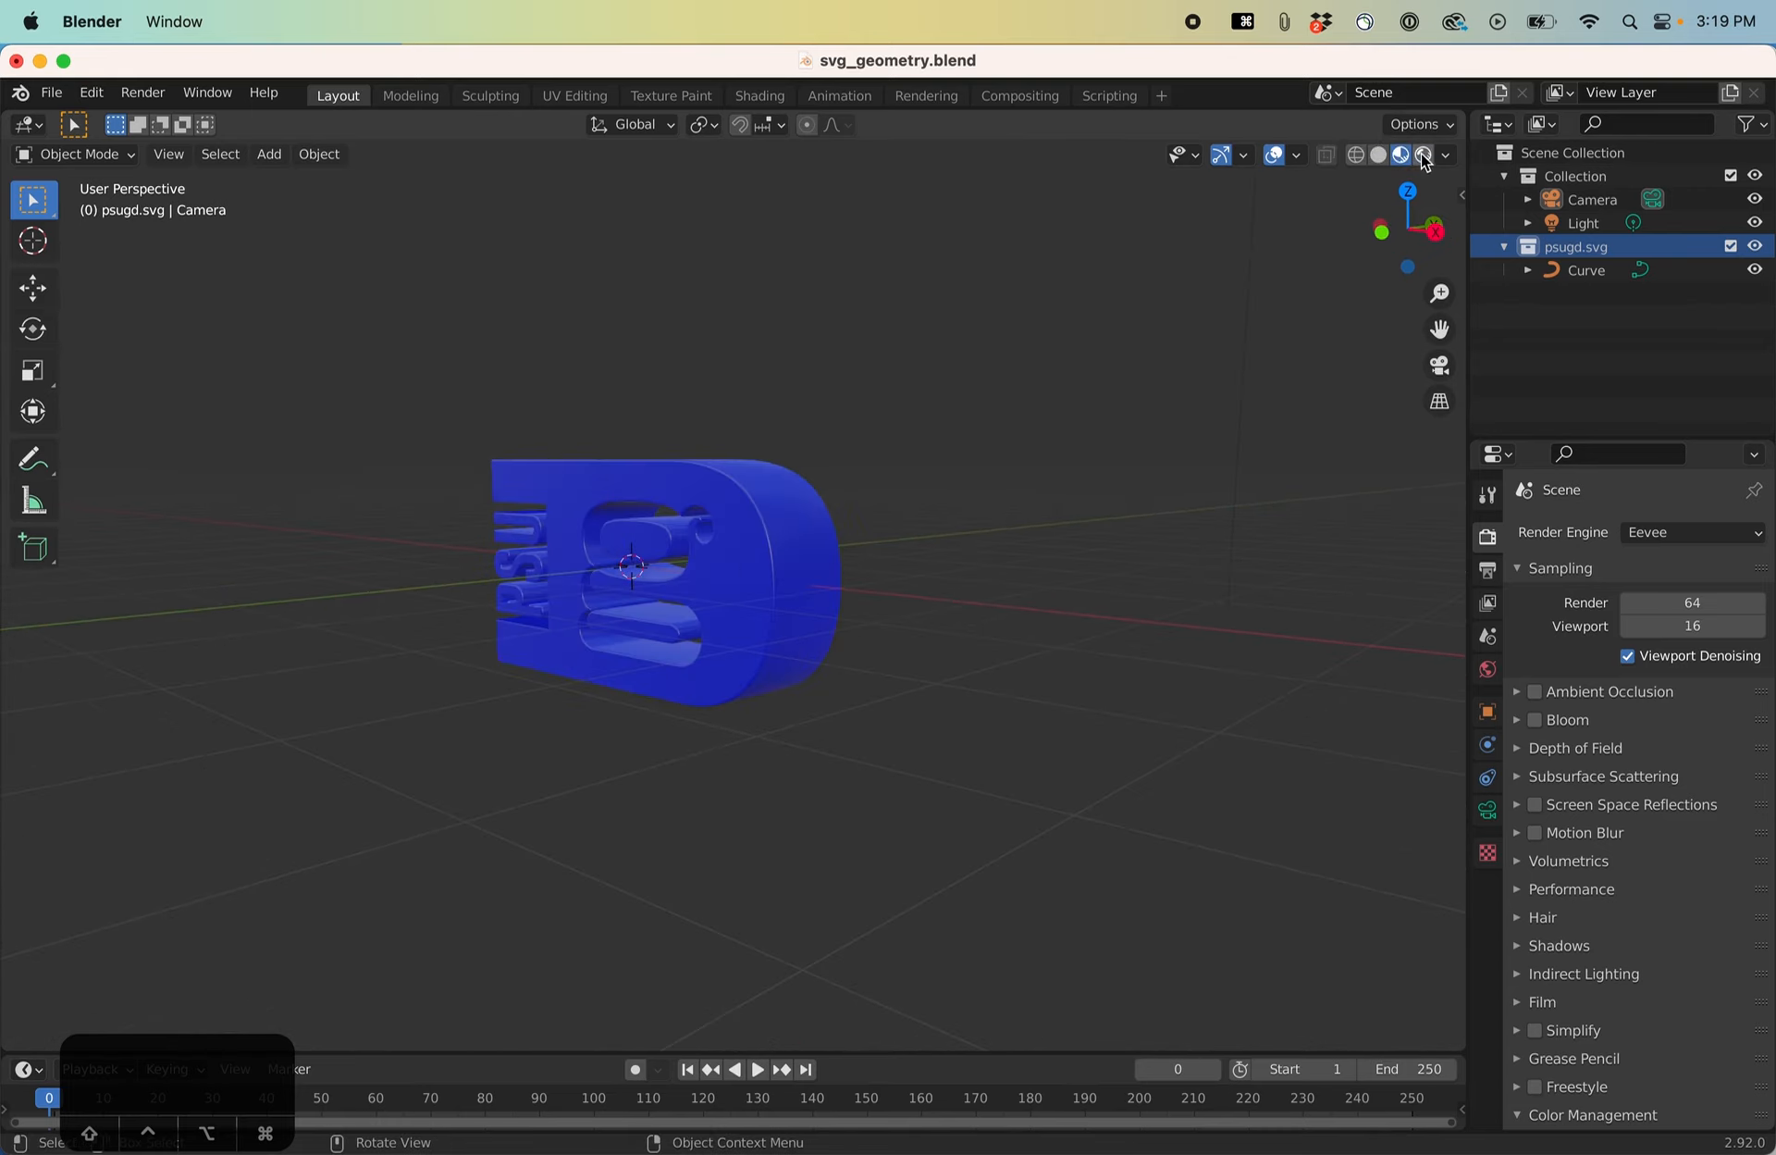
{"action": "left_click", "coordinate": [1426, 158]}
{"action": "mouse_move", "coordinate": [722, 681]}
{"action": "middle_mouse_down"}
{"action": "mouse_move", "coordinate": [872, 602]}
{"action": "mouse_move", "coordinate": [764, 690]}
{"action": "mouse_move", "coordinate": [770, 630]}
{"action": "mouse_move", "coordinate": [743, 649]}
{"action": "middle_mouse_up"}
{"action": "scroll", "coordinate": [746, 647], "scroll_direction": "down", "scroll_amount": 7}
{"action": "scroll", "coordinate": [873, 401], "scroll_direction": "up", "scroll_amount": 7}
{"action": "scroll", "coordinate": [885, 380], "scroll_direction": "down", "scroll_amount": 5}
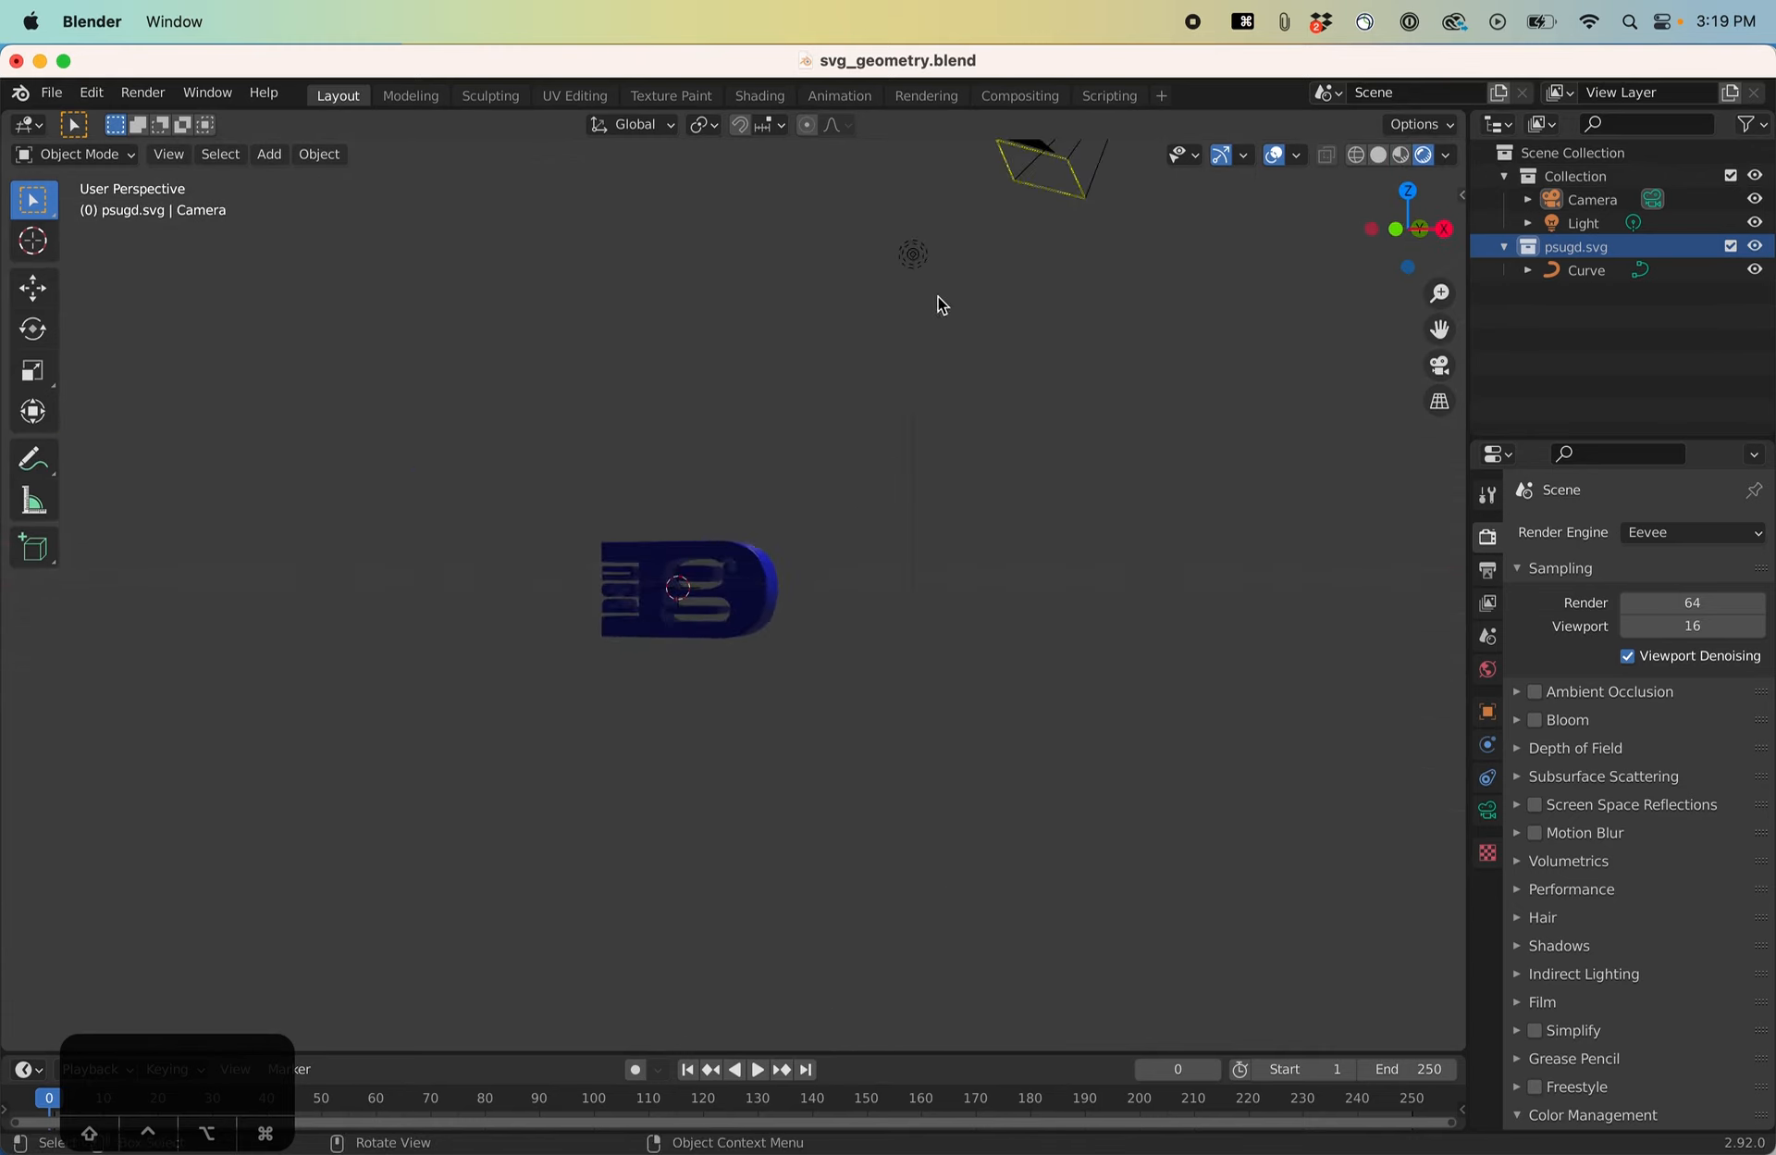
Select the scene light and move it down close to the front of the logo.
{"action": "left_click", "coordinate": [914, 260]}
{"action": "mouse_move", "coordinate": [844, 638]}
{"action": "middle_mouse_down"}
{"action": "mouse_move", "coordinate": [722, 663]}
{"action": "mouse_move", "coordinate": [778, 555]}
{"action": "mouse_move", "coordinate": [714, 638]}
{"action": "mouse_move", "coordinate": [852, 670]}
{"action": "middle_mouse_up"}
{"action": "left_click", "coordinate": [1550, 231]}
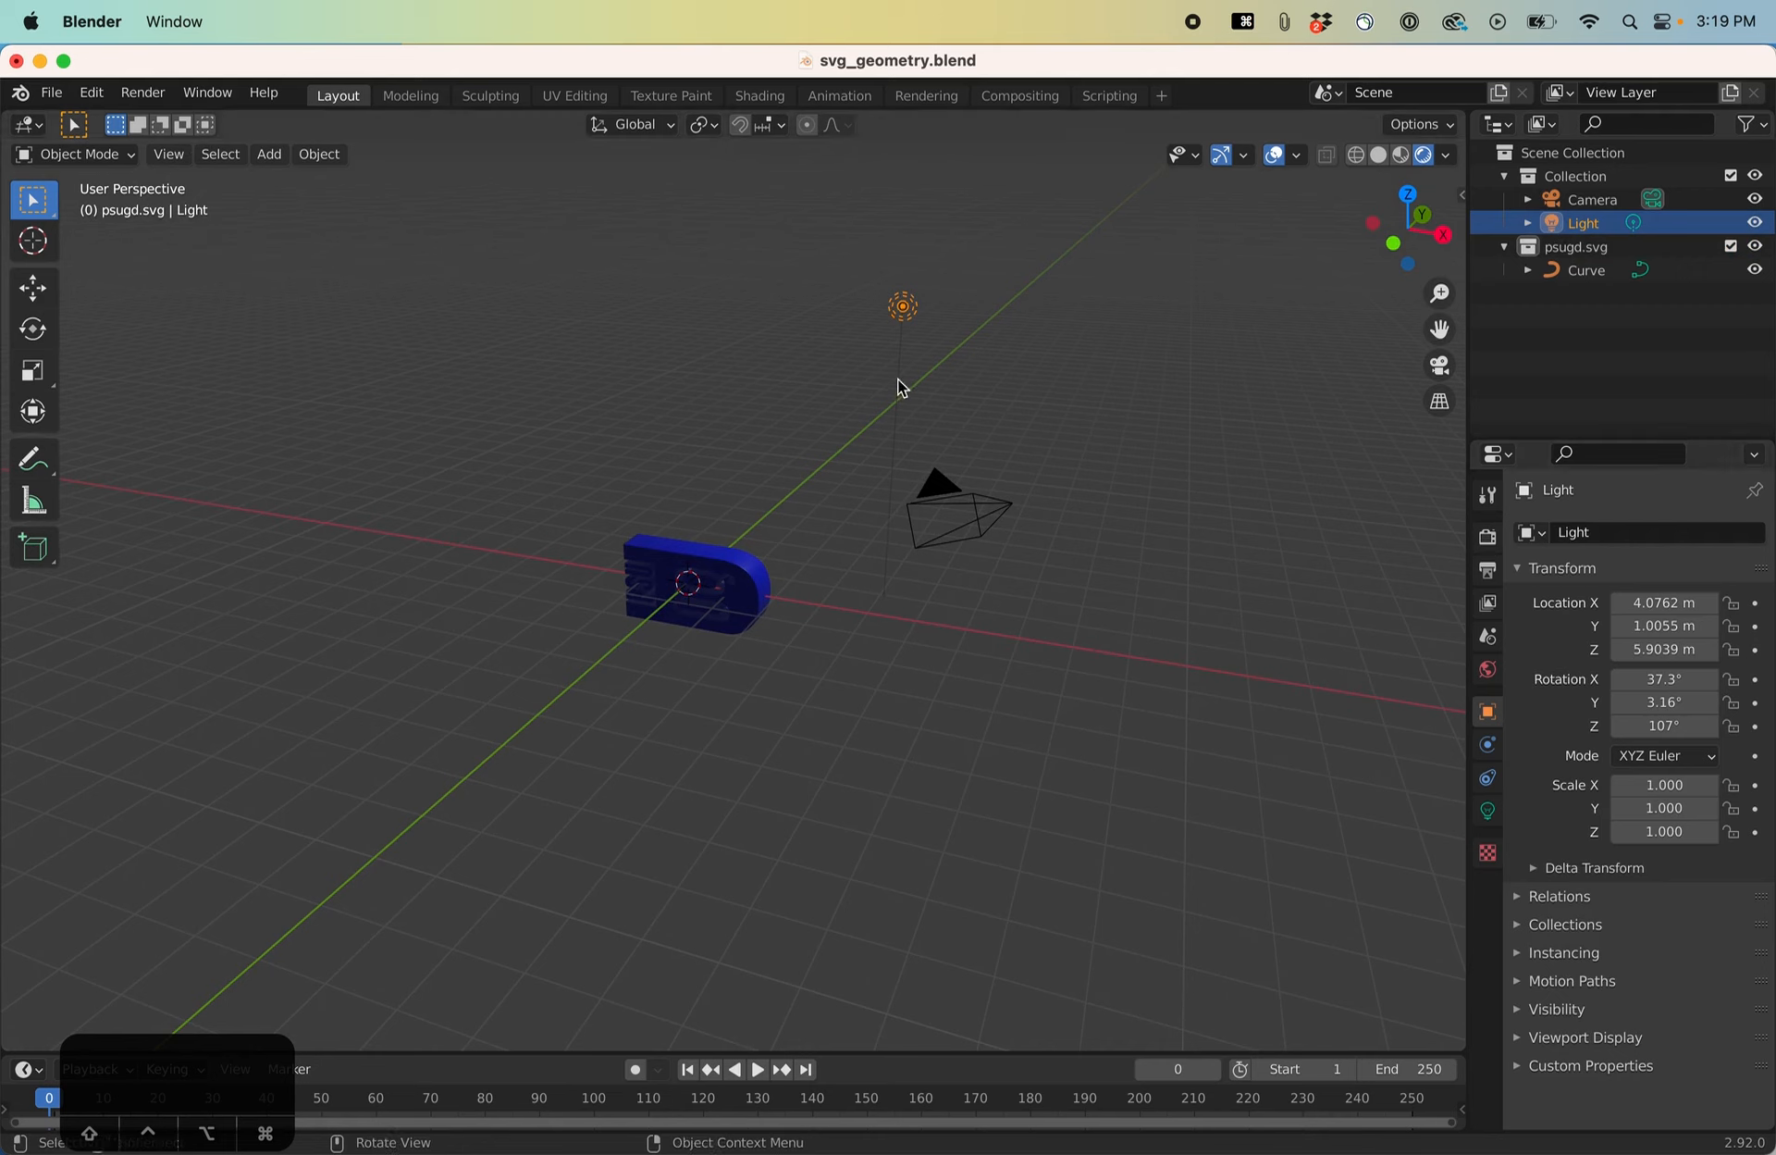
{"action": "key", "text": "g"}
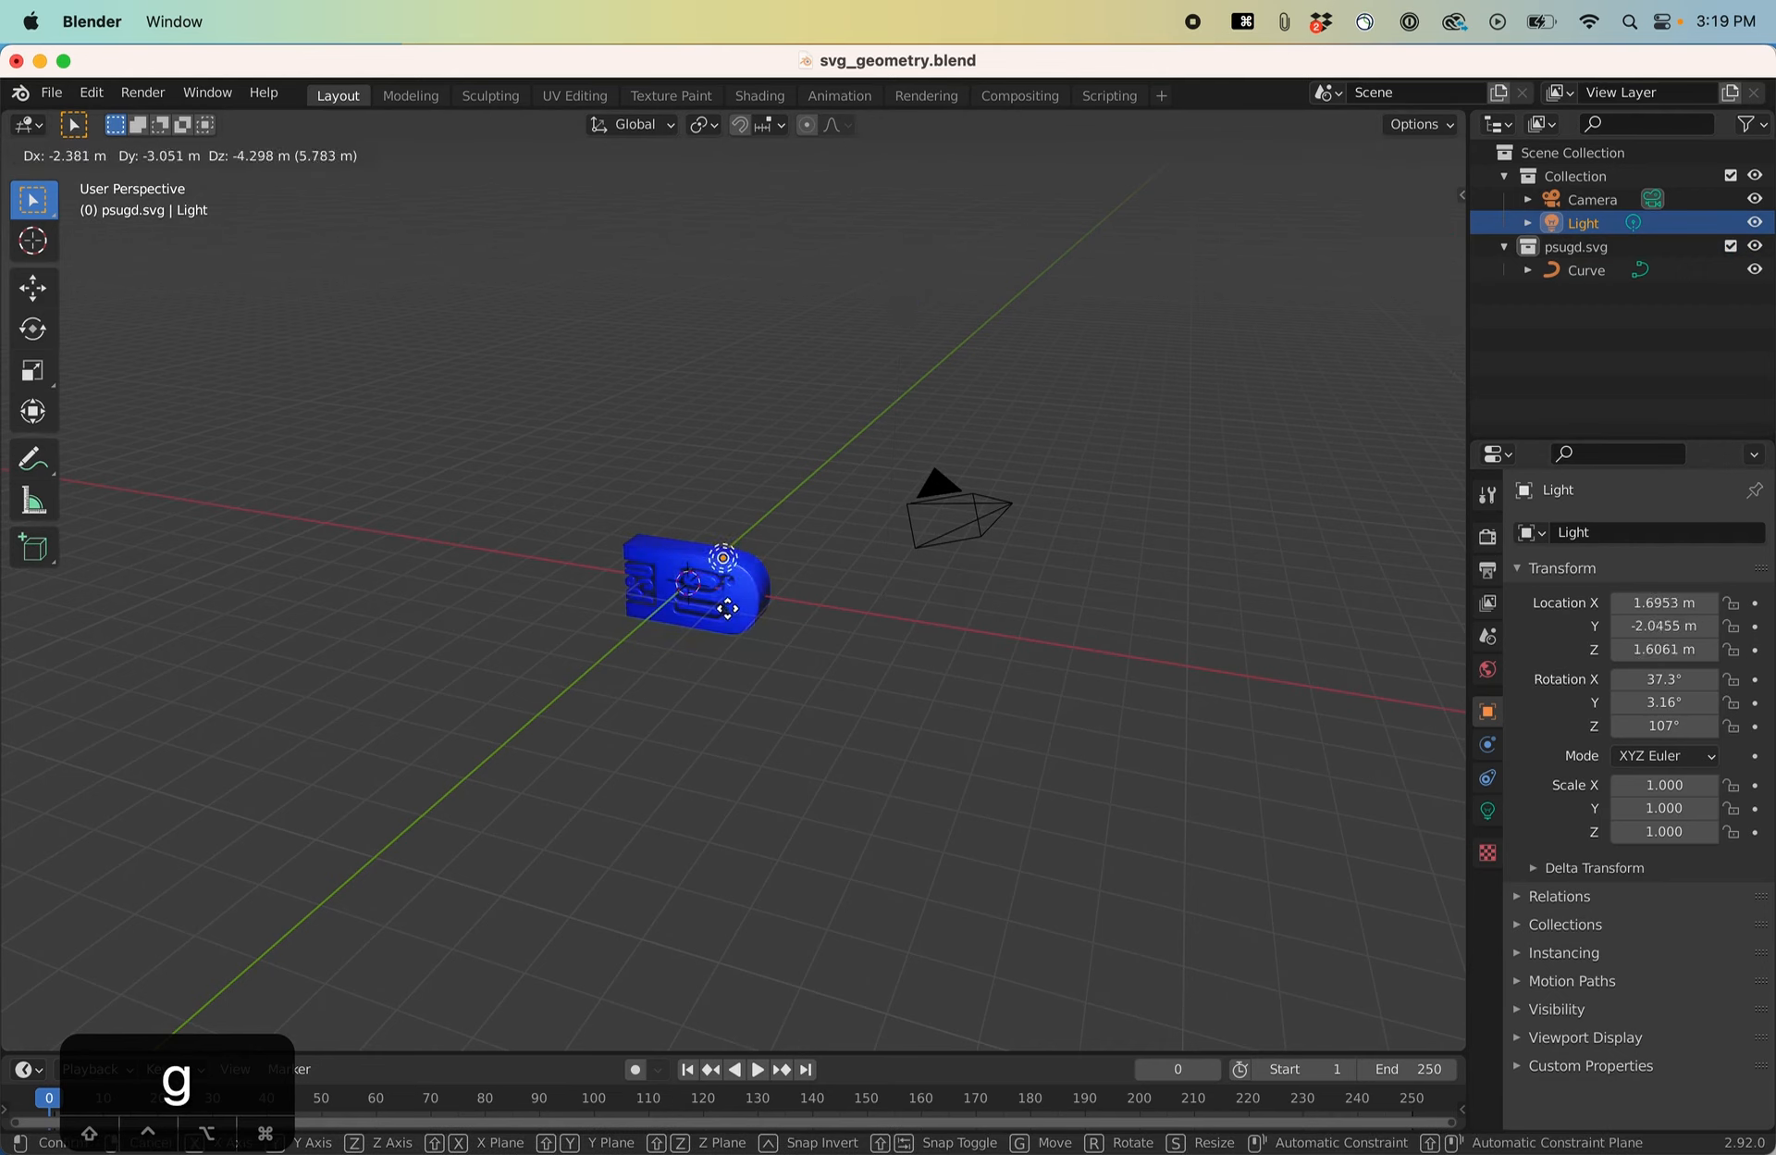
{"action": "left_click", "coordinate": [722, 583]}
Raise the light above the logo to about X 2.49 m, Y -1.78 m, Z 3.26 m.
{"action": "middle_click_drag", "start_coordinate": [722, 583], "coordinate": [786, 583]}
{"action": "key", "text": "g"}
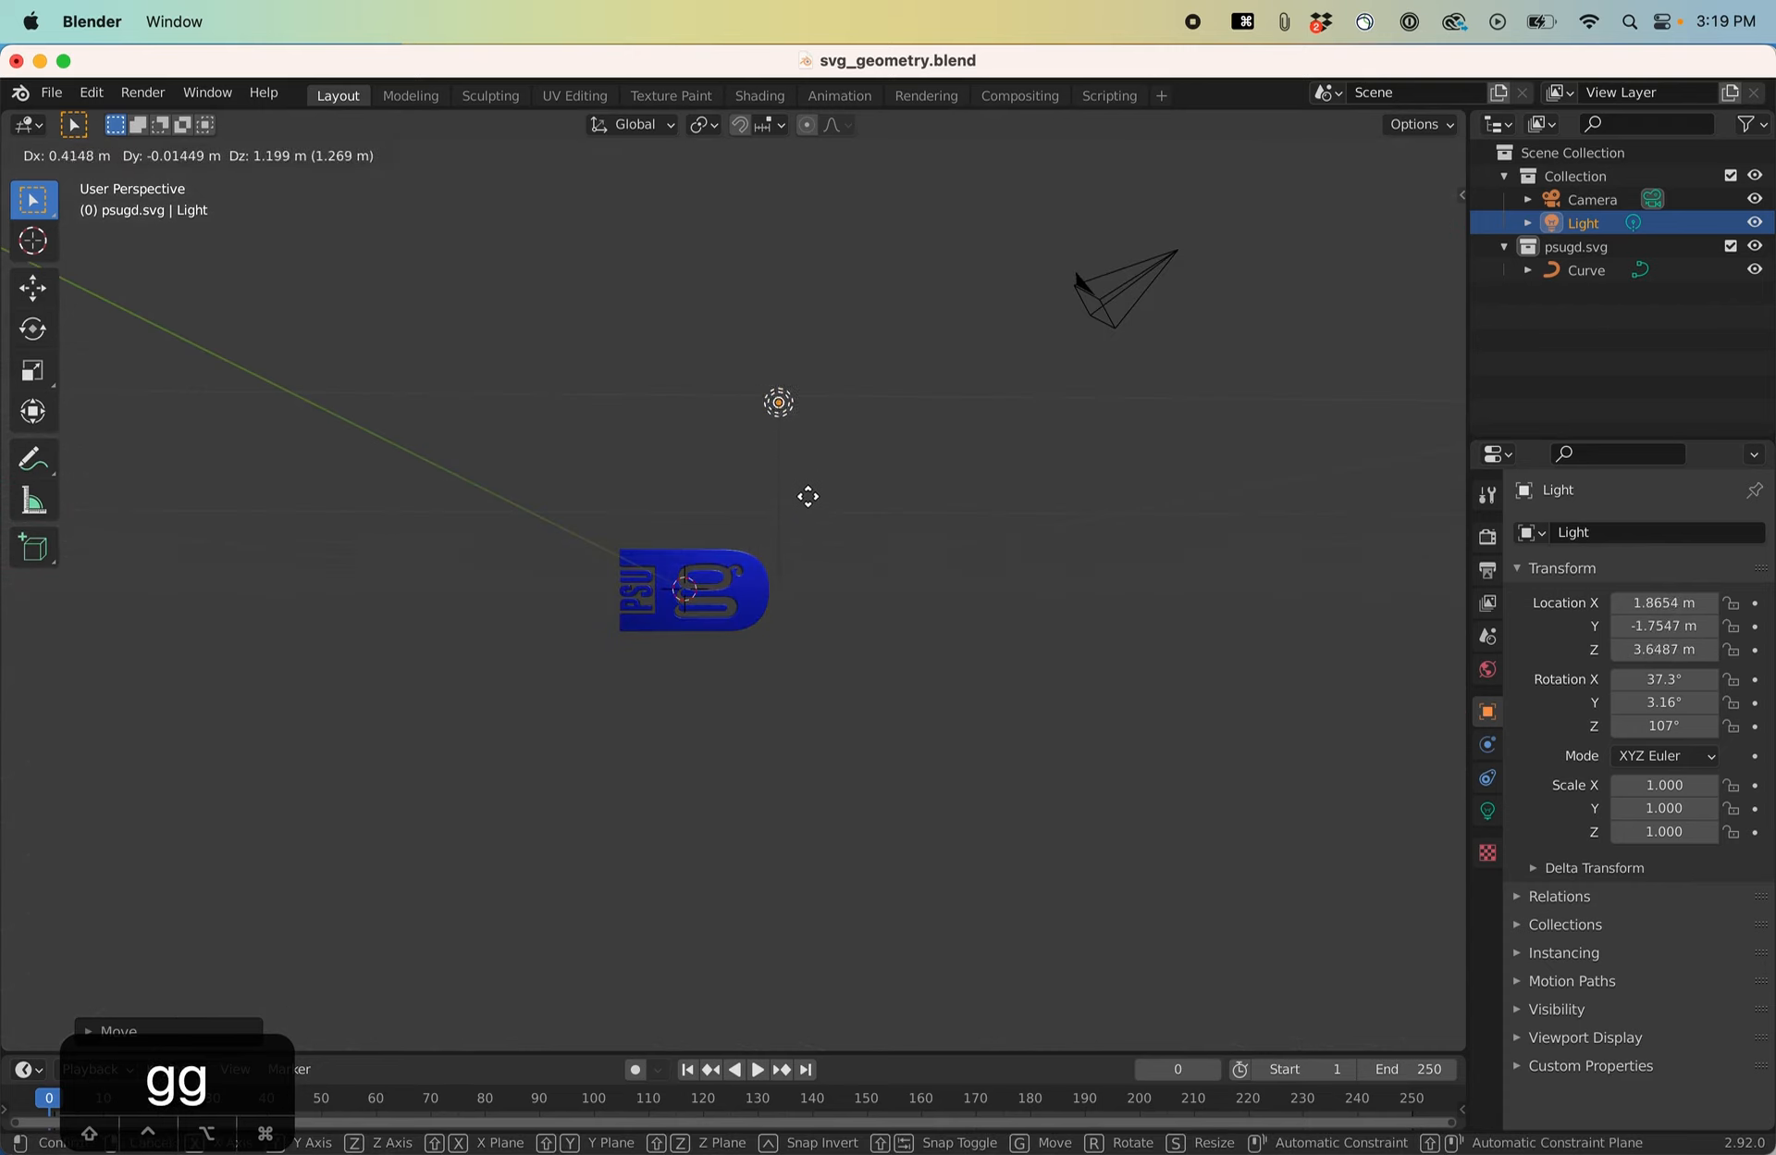
{"action": "left_click", "coordinate": [839, 515]}
Check the new lighting on the logo, render an image of the scene and close the render window.
{"action": "scroll", "coordinate": [766, 675], "scroll_direction": "up", "scroll_amount": 6}
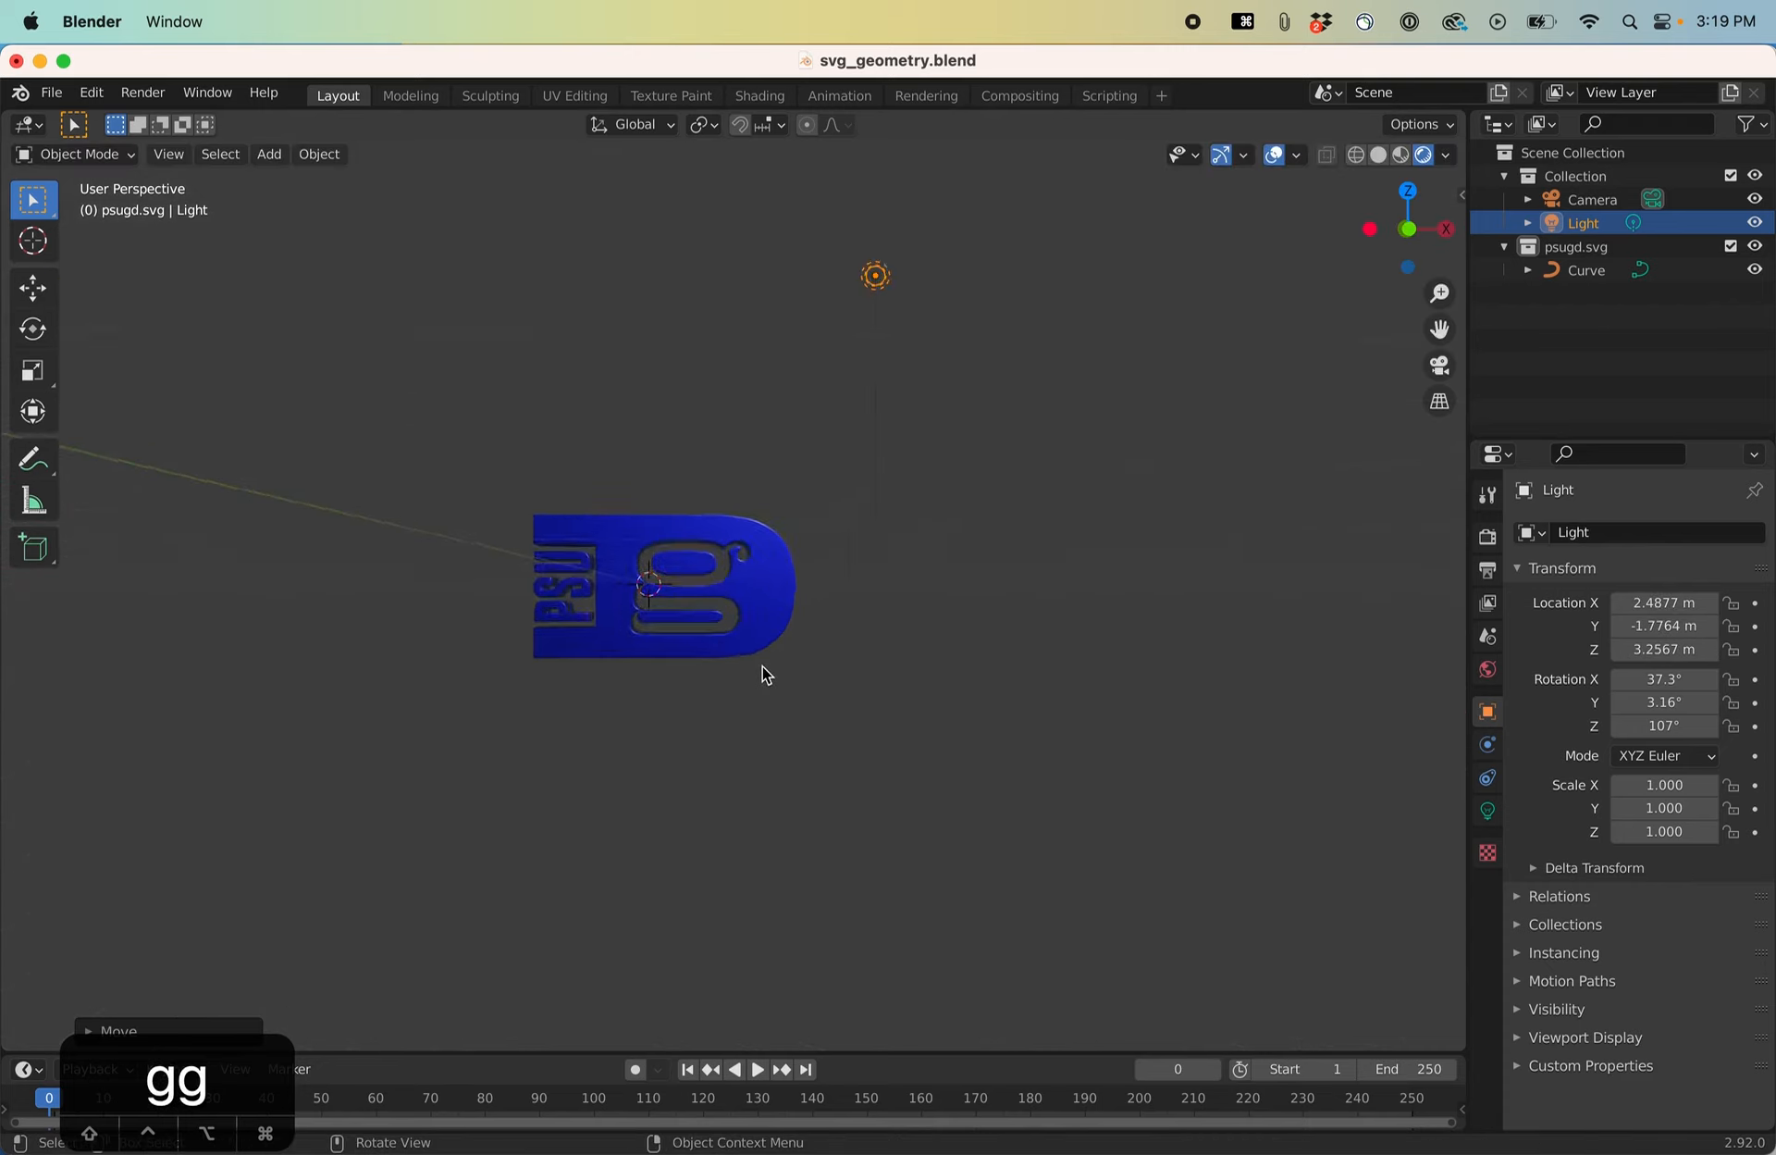
{"action": "middle_click_drag", "start_coordinate": [774, 657], "coordinate": [708, 668]}
{"action": "scroll", "coordinate": [1034, 587], "scroll_direction": "down", "scroll_amount": 2}
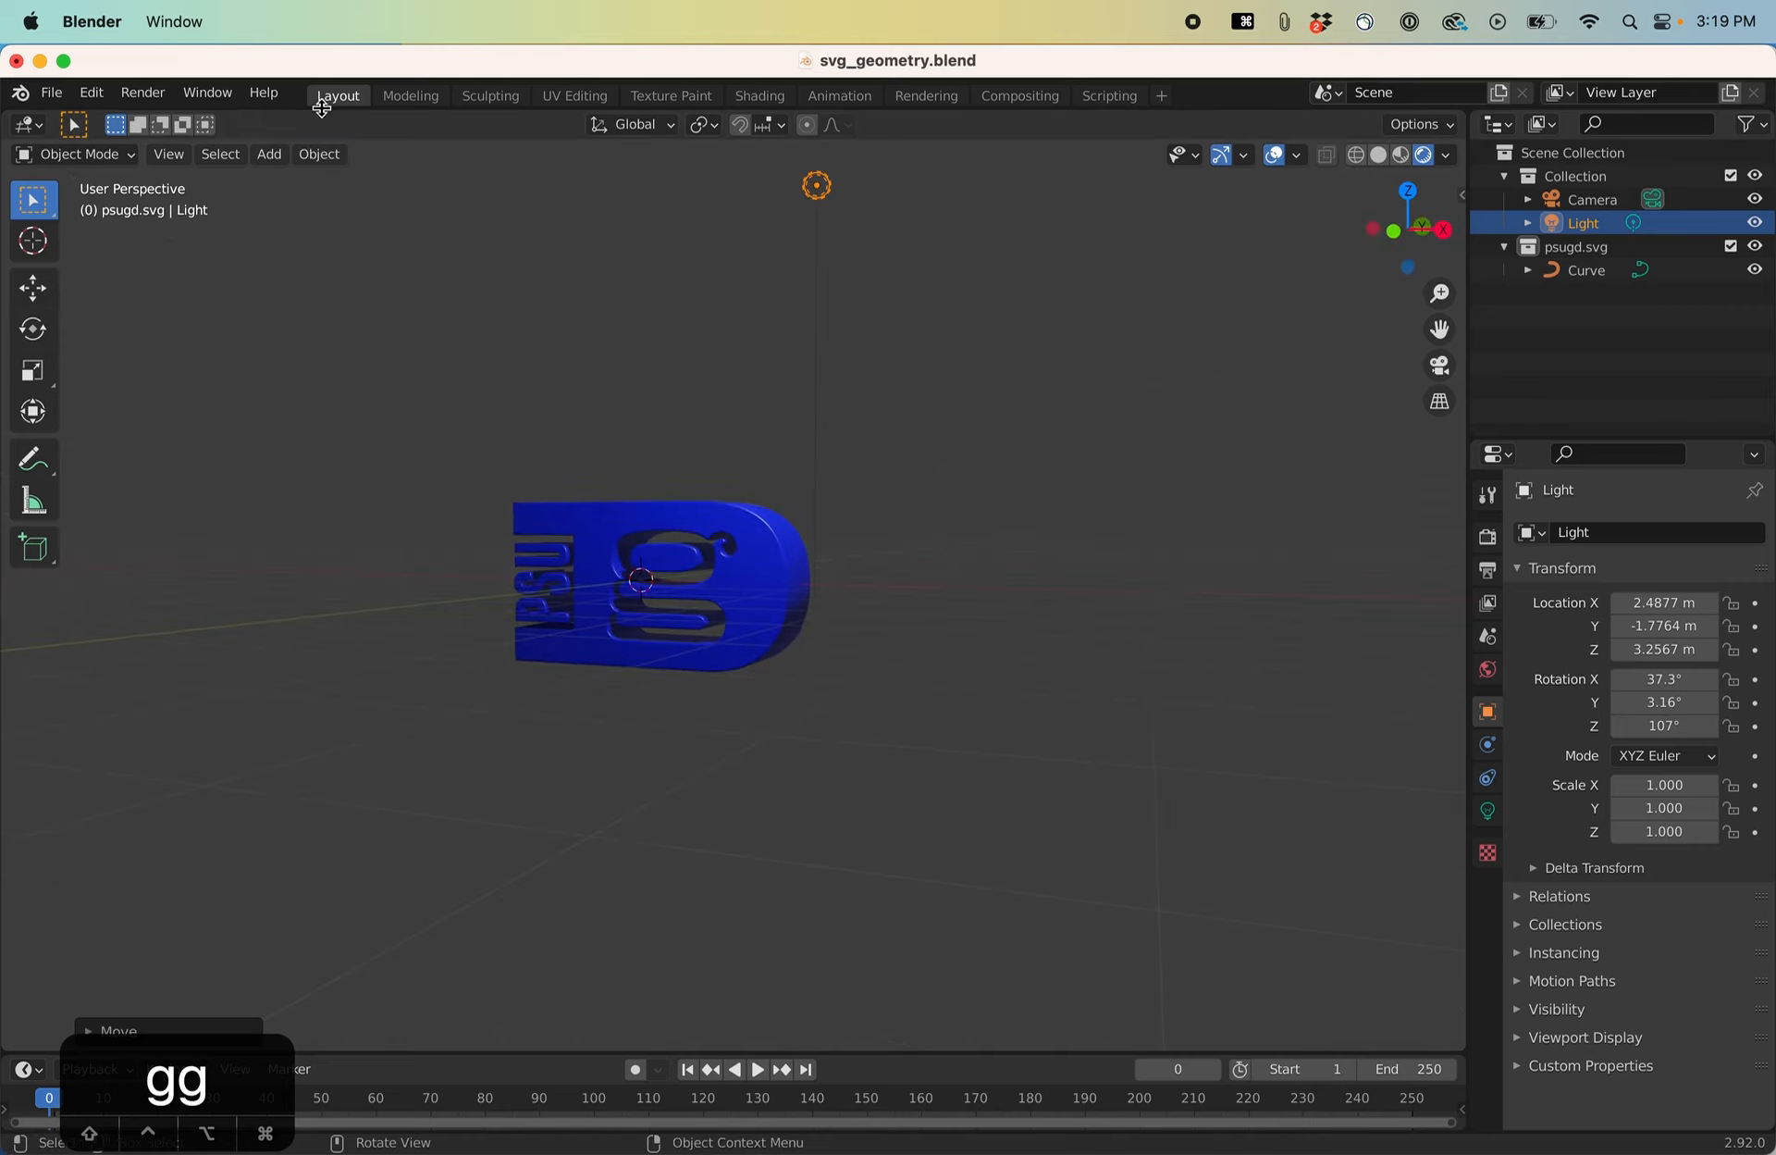
{"action": "scroll", "coordinate": [555, 491], "scroll_direction": "down", "scroll_amount": 5}
{"action": "scroll", "coordinate": [633, 551], "scroll_direction": "up", "scroll_amount": 15}
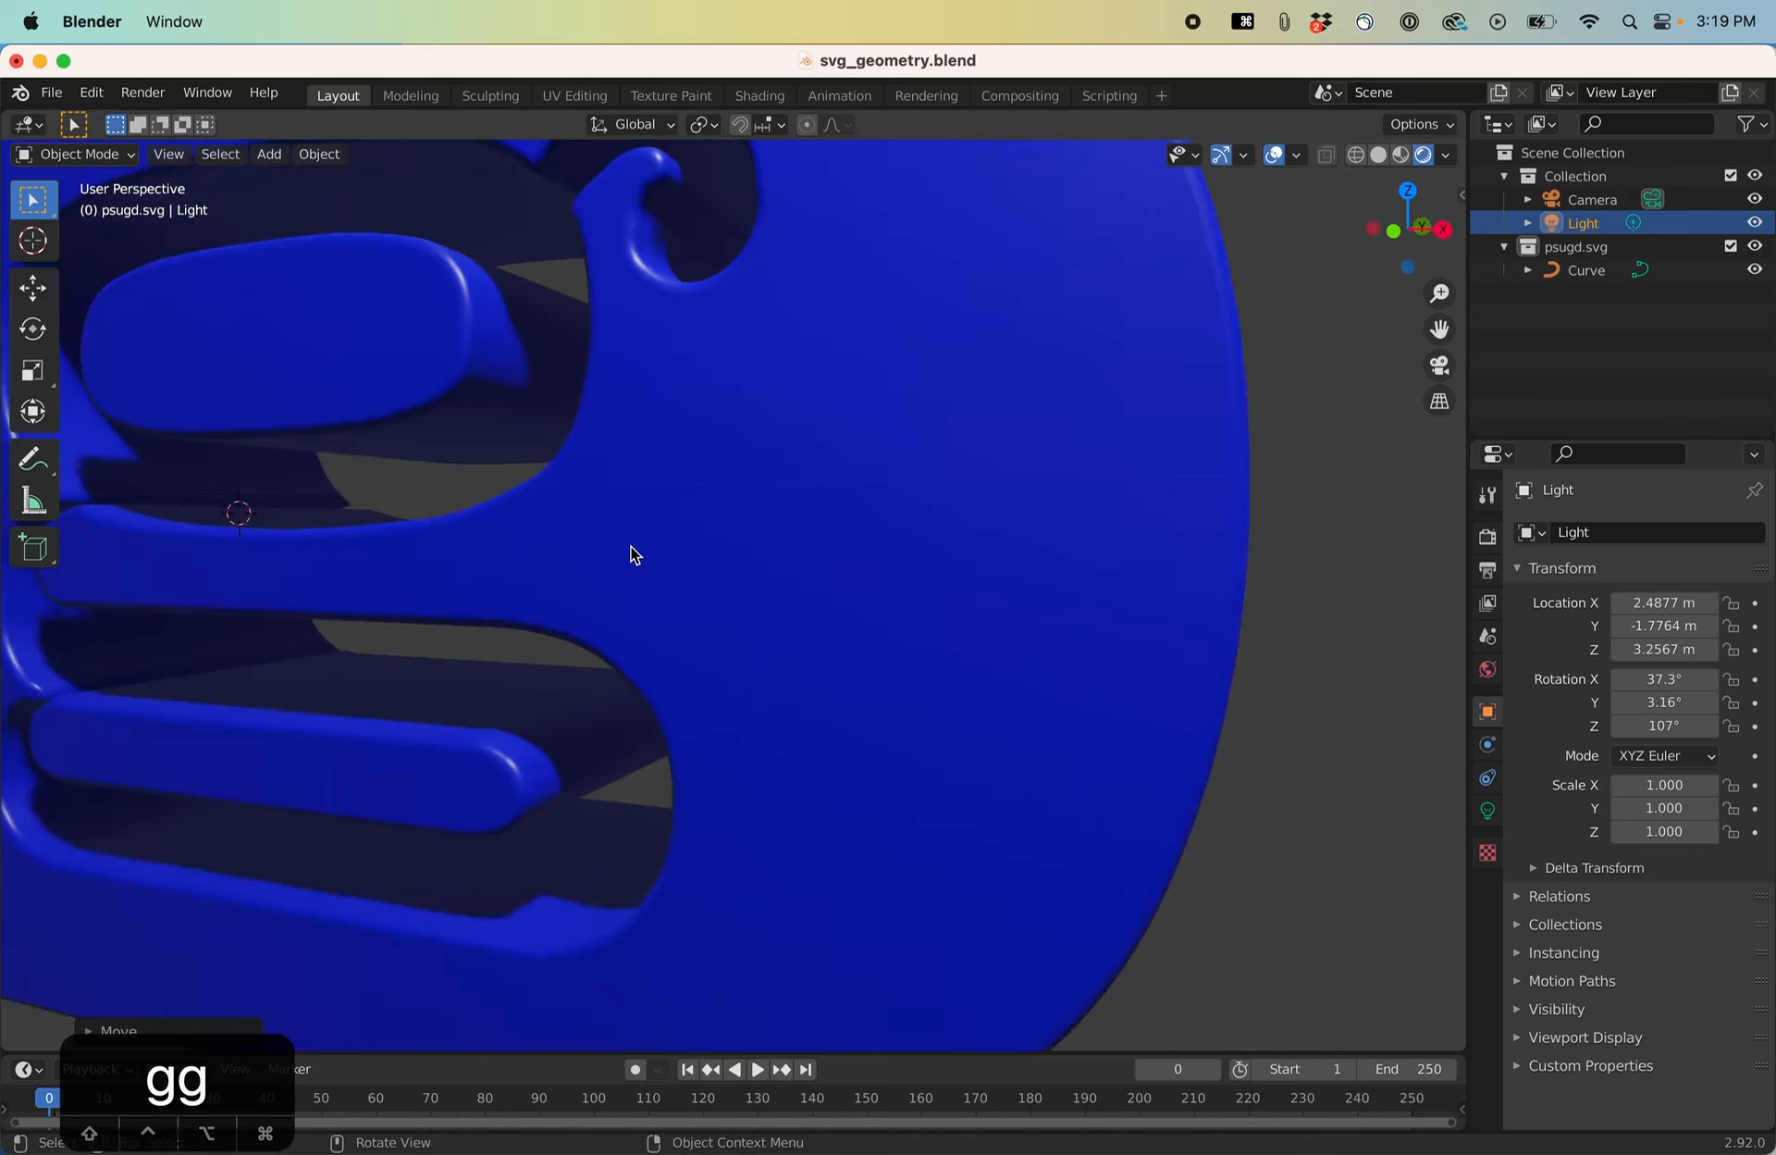
{"action": "scroll", "coordinate": [634, 558], "scroll_direction": "down", "scroll_amount": 6}
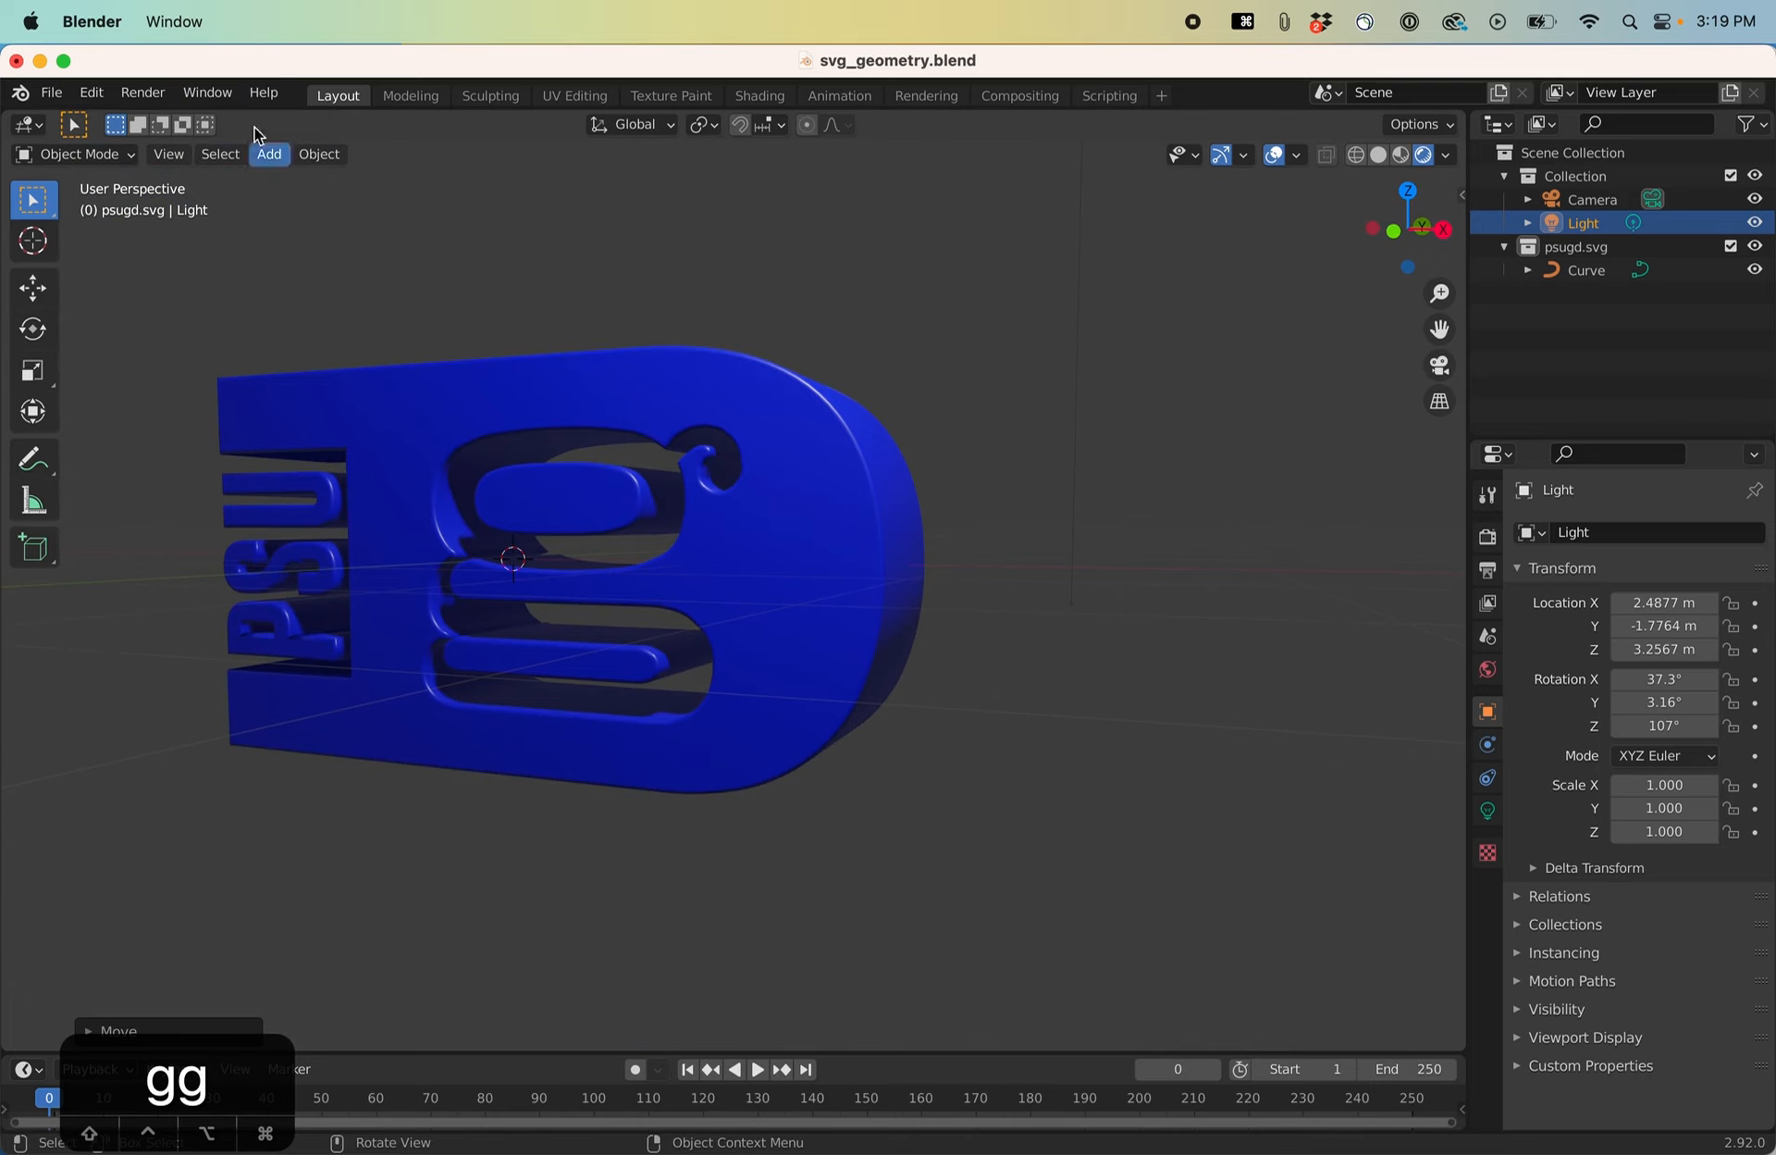
{"action": "left_click", "coordinate": [143, 92]}
{"action": "left_click", "coordinate": [174, 120]}
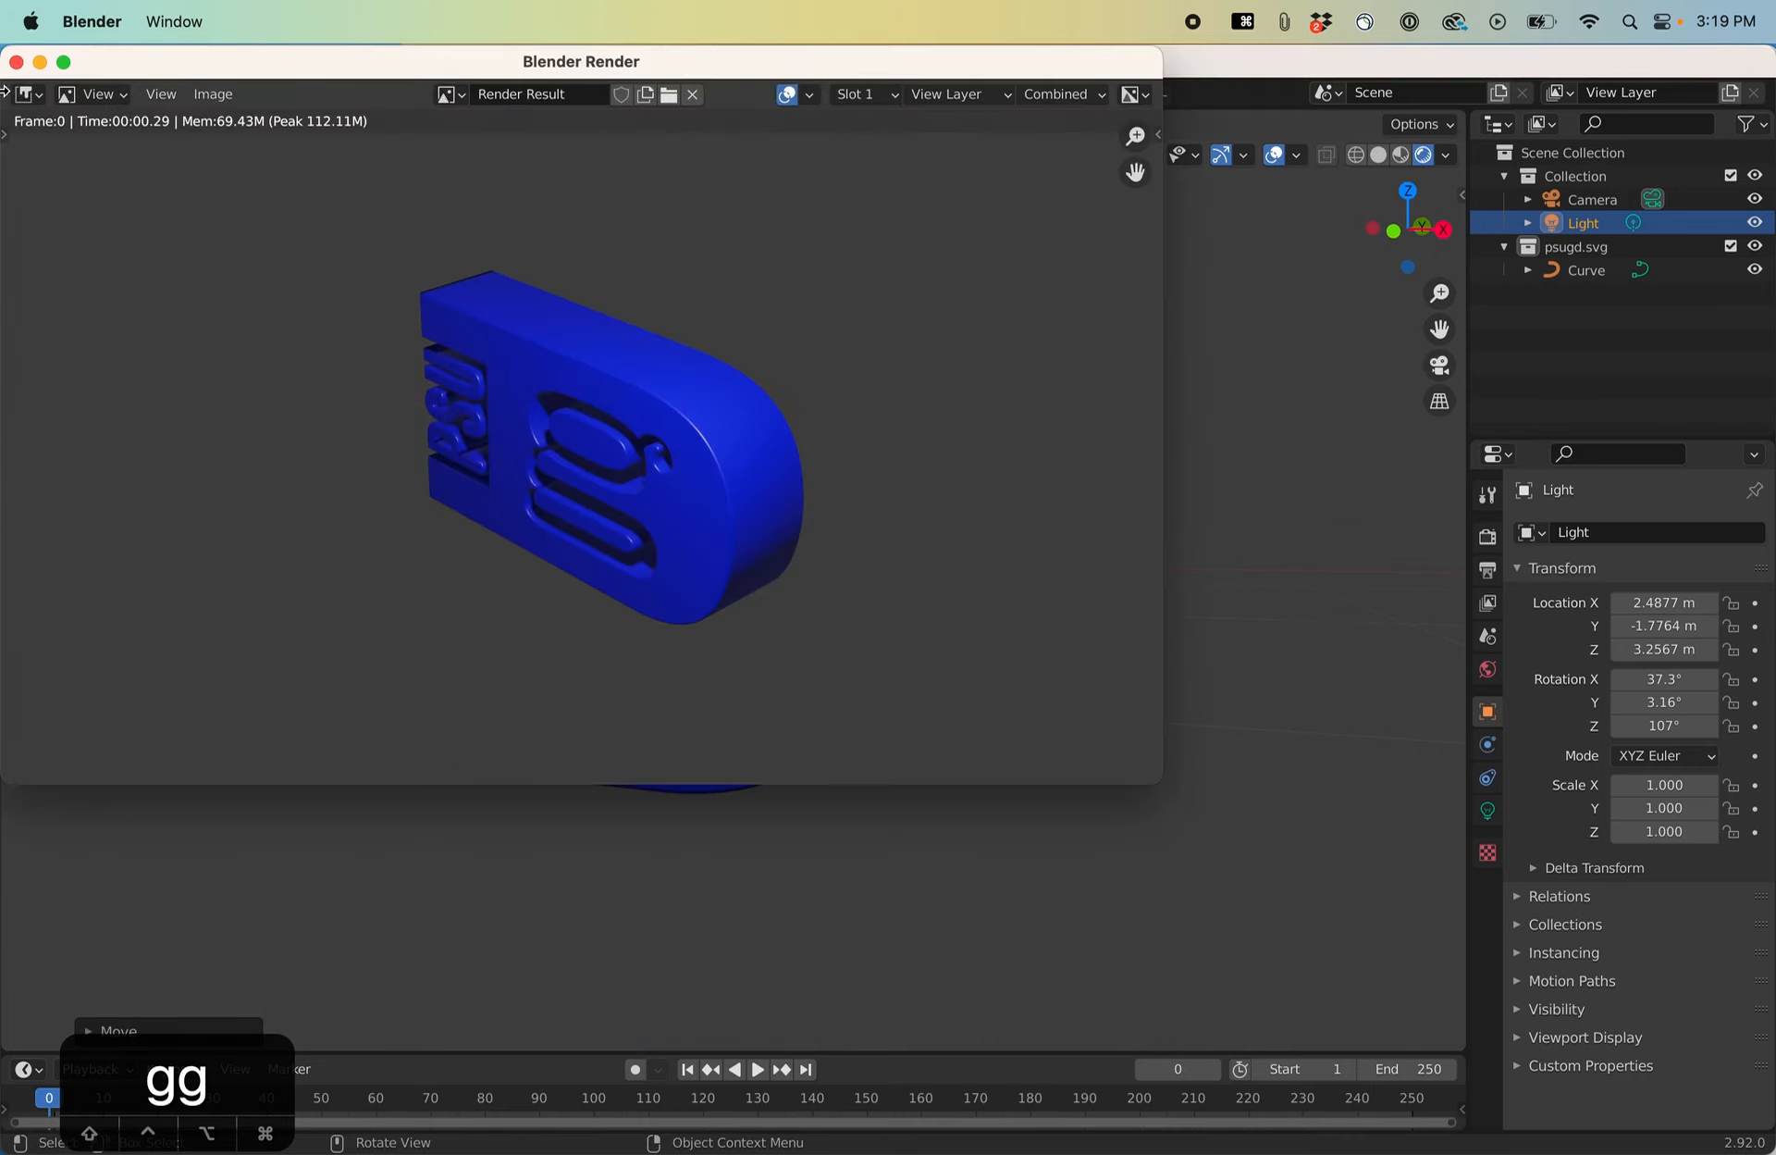
{"action": "left_click", "coordinate": [17, 62]}
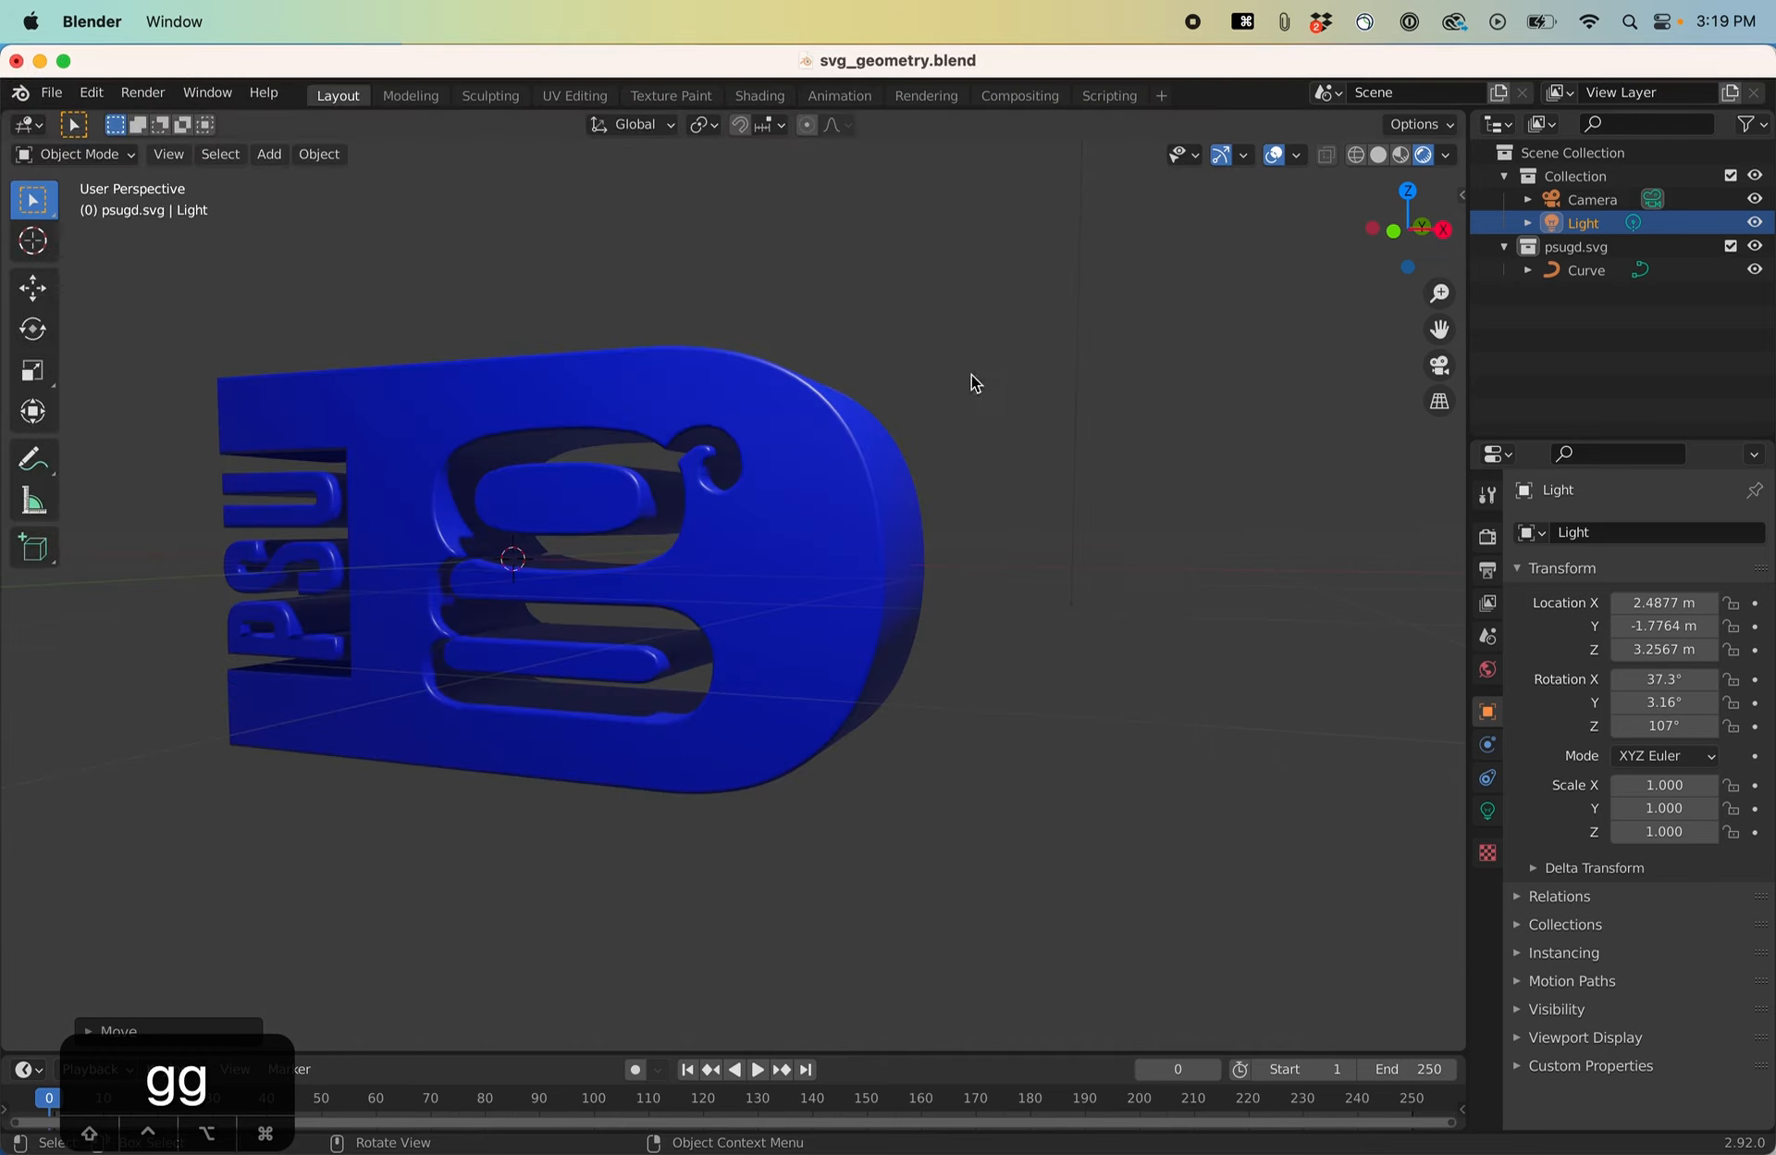
Select the camera above the logo and look at the scene through the camera view.
{"action": "scroll", "coordinate": [1034, 407], "scroll_direction": "up", "scroll_amount": 4}
{"action": "scroll", "coordinate": [1034, 403], "scroll_direction": "down", "scroll_amount": 12}
{"action": "scroll", "coordinate": [1038, 412], "scroll_direction": "down", "scroll_amount": 2}
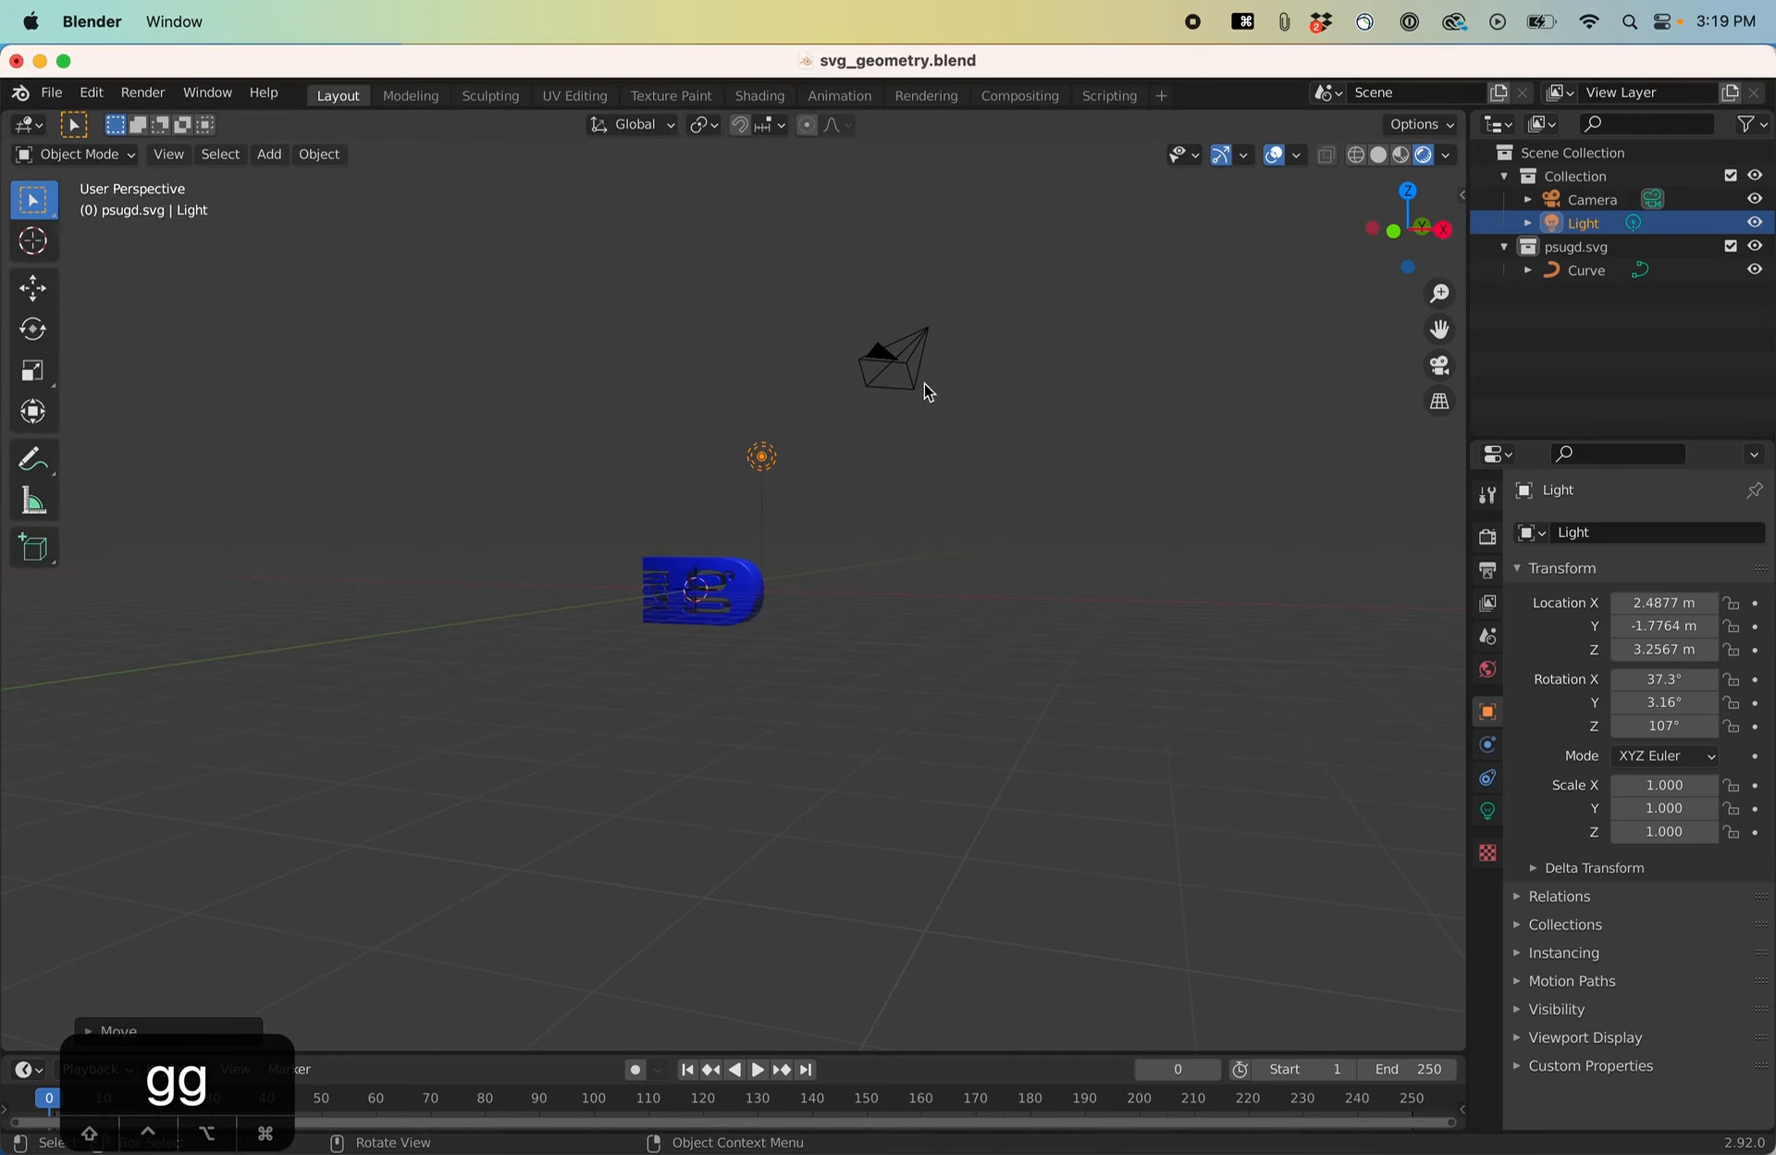
{"action": "left_click", "coordinate": [913, 357]}
{"action": "scroll", "coordinate": [908, 358], "scroll_direction": "up", "scroll_amount": 2}
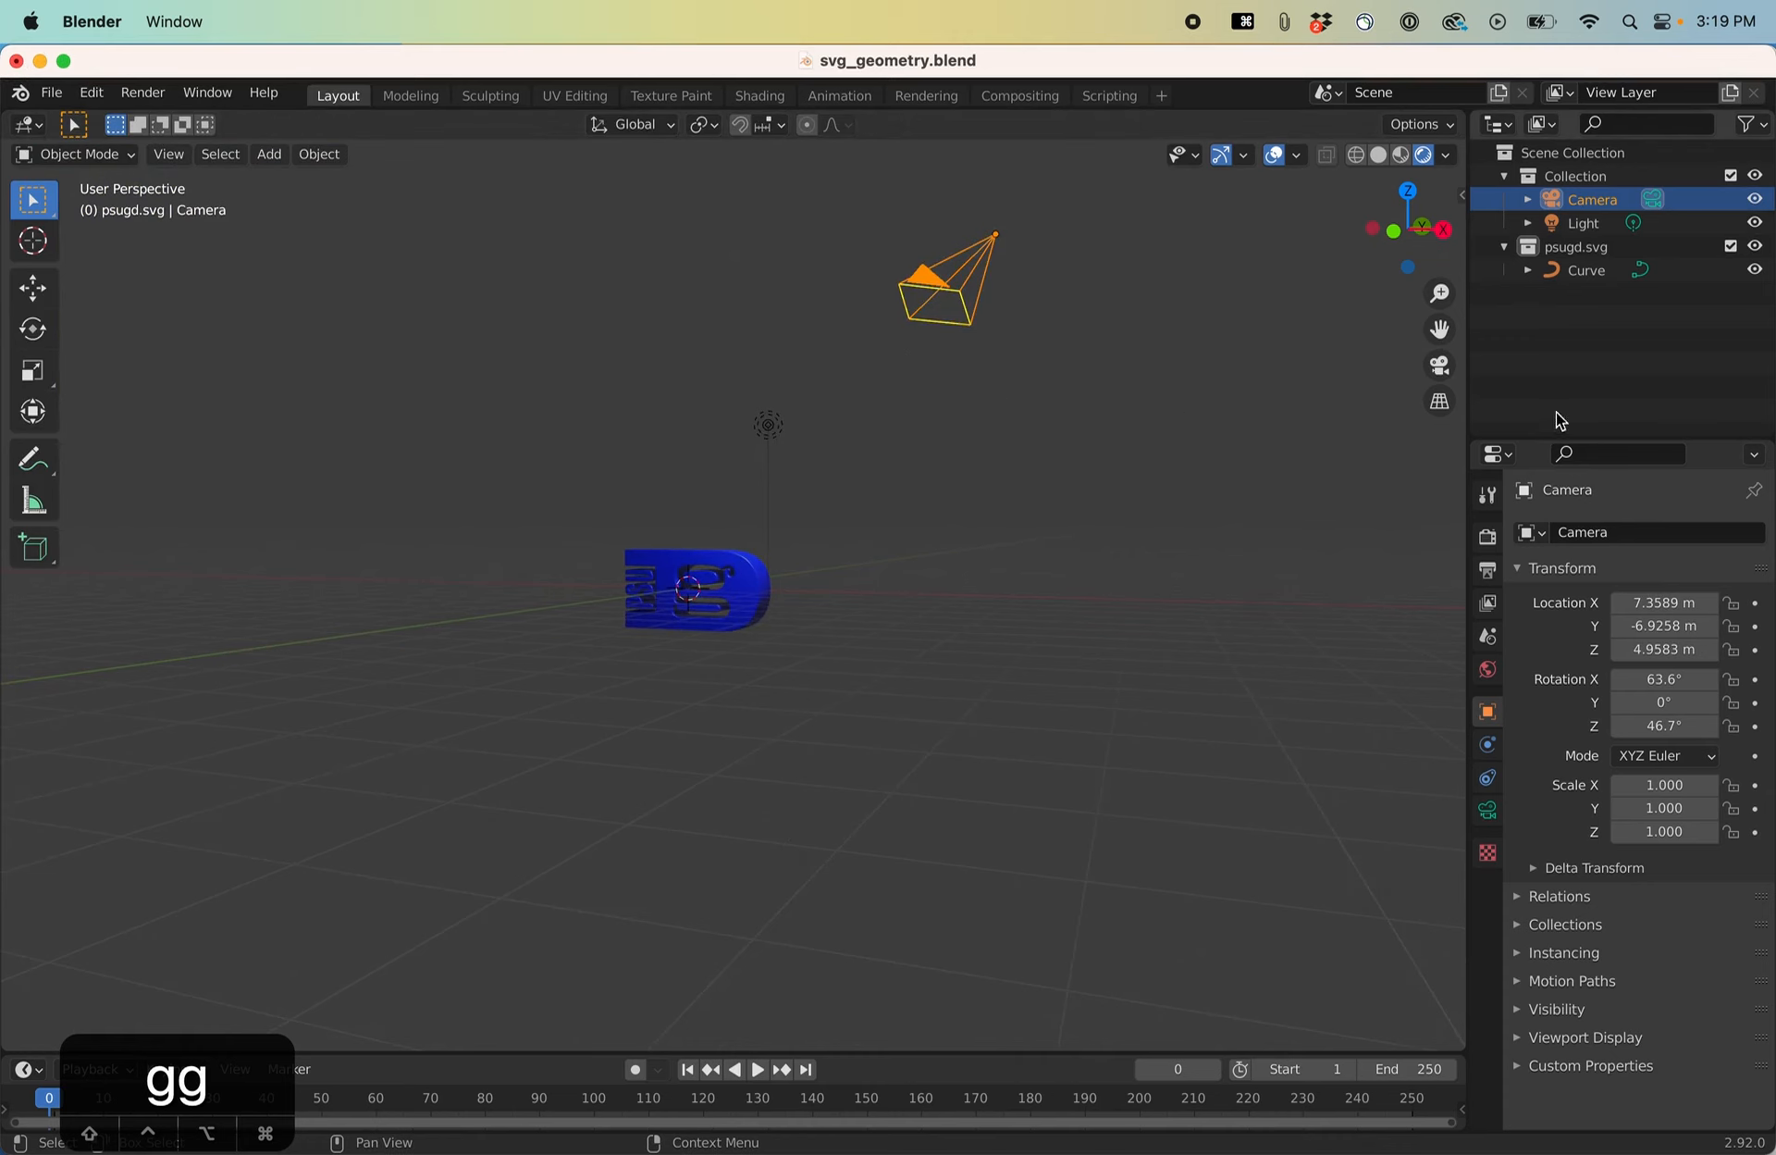
{"action": "left_click", "coordinate": [1441, 365]}
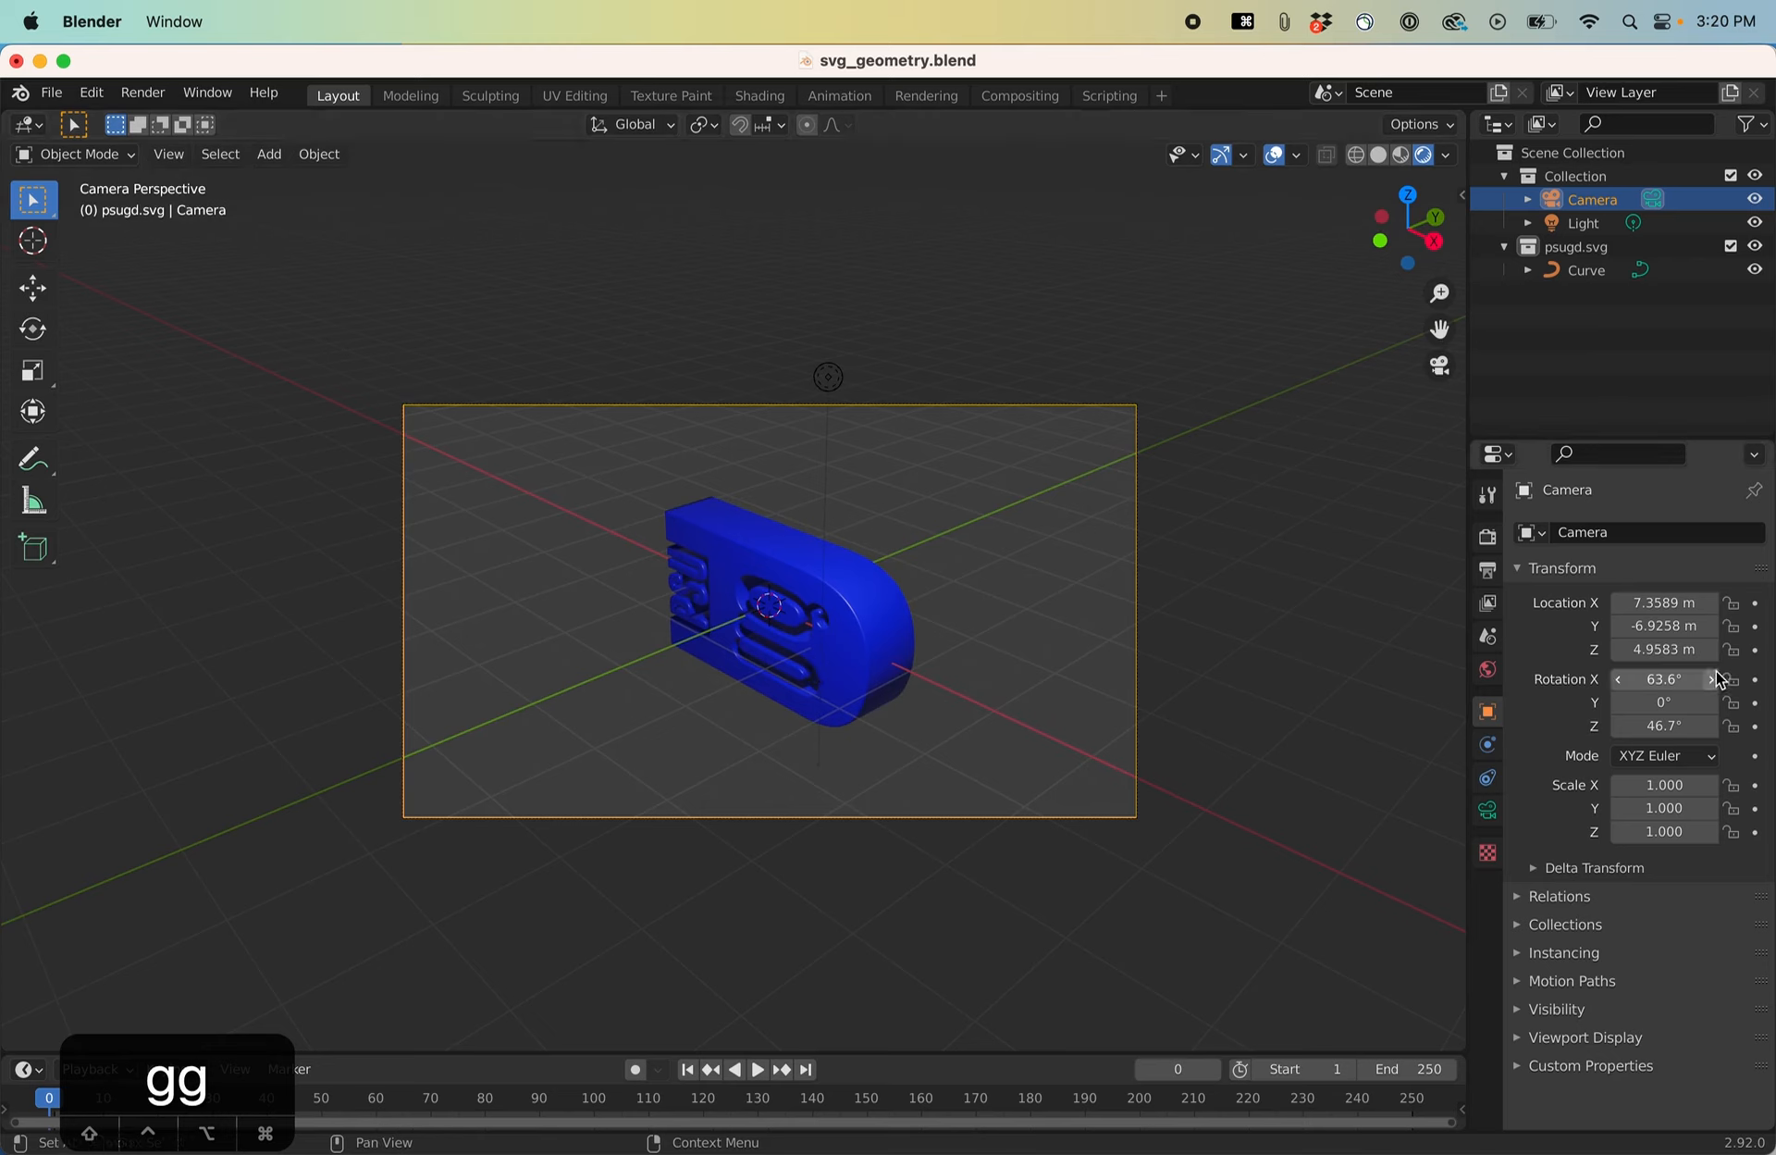
Tilt the camera to about 82.8° on X and move it to about X 7.20 m, Y -7.13 m, Z 0.92 m.
{"action": "left_click_drag", "start_coordinate": [1712, 679], "coordinate": [1748, 648]}
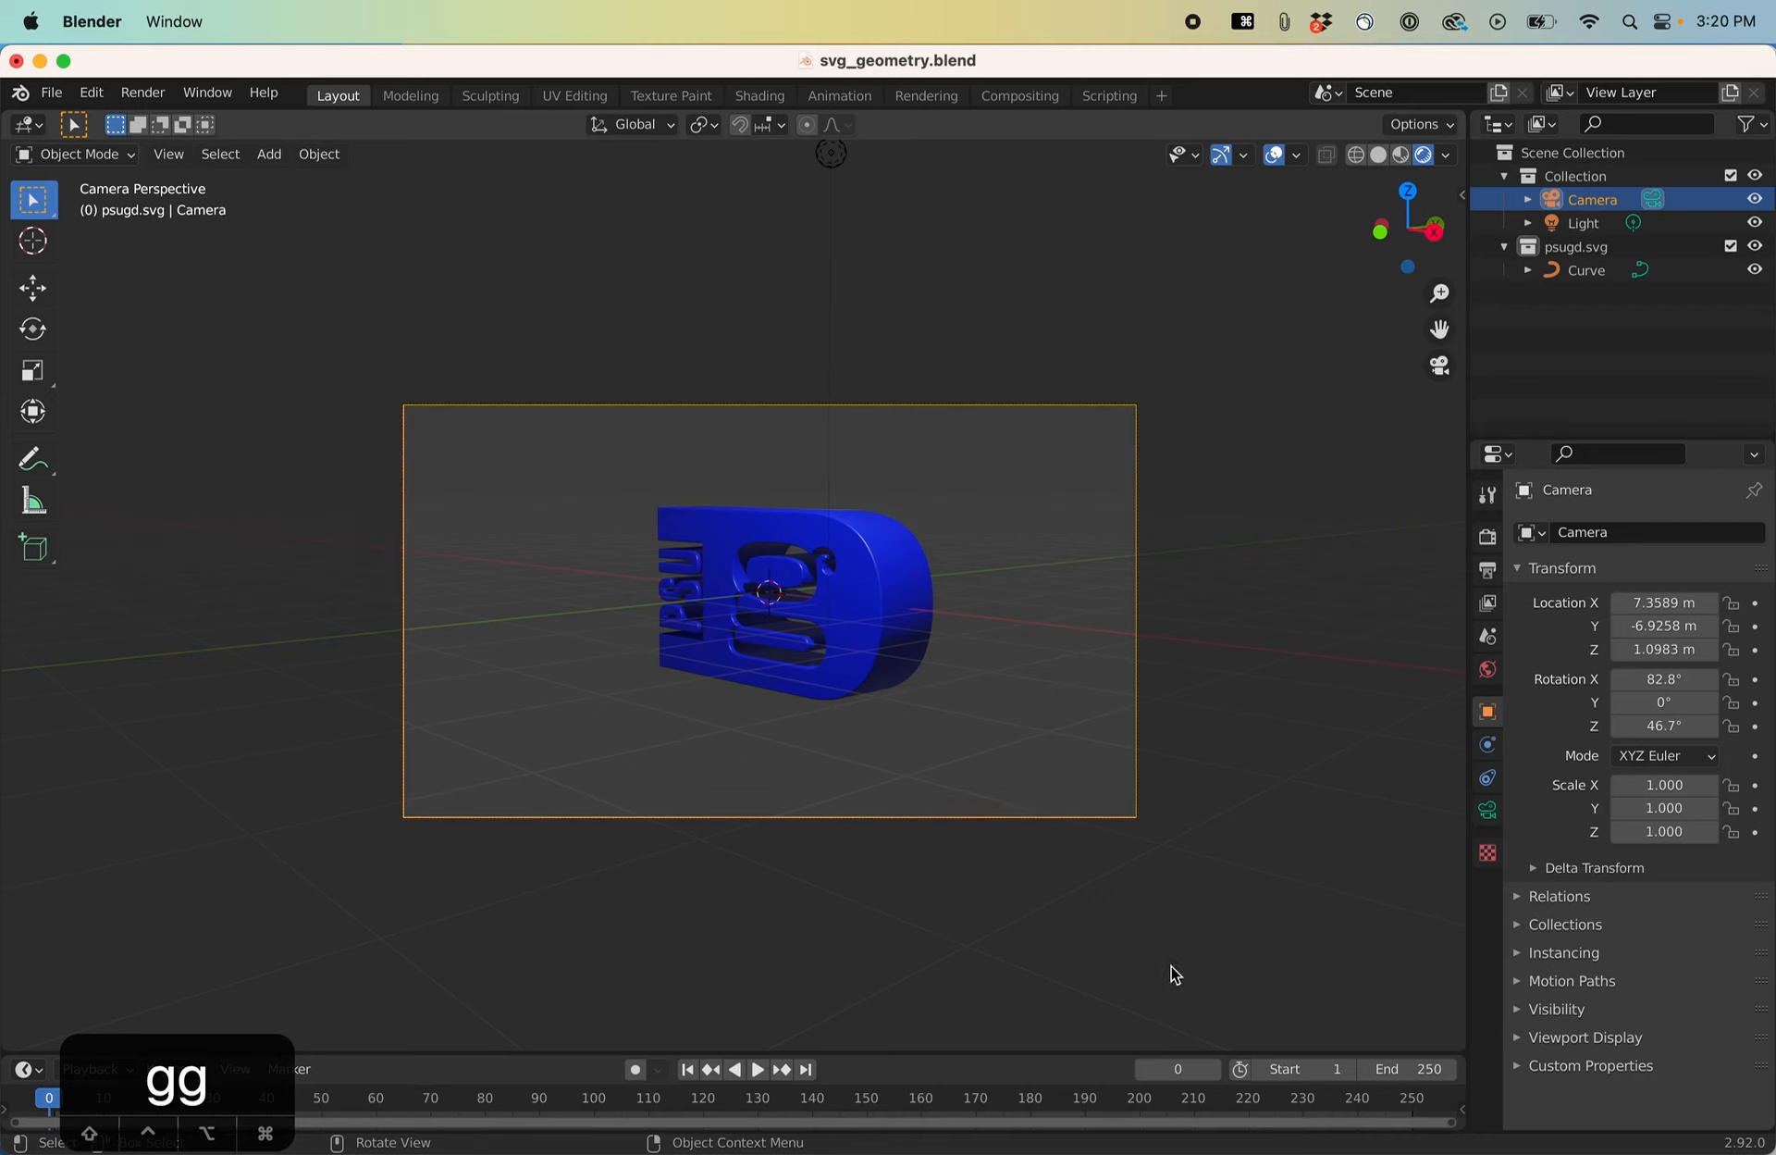
{"action": "key", "text": "g"}
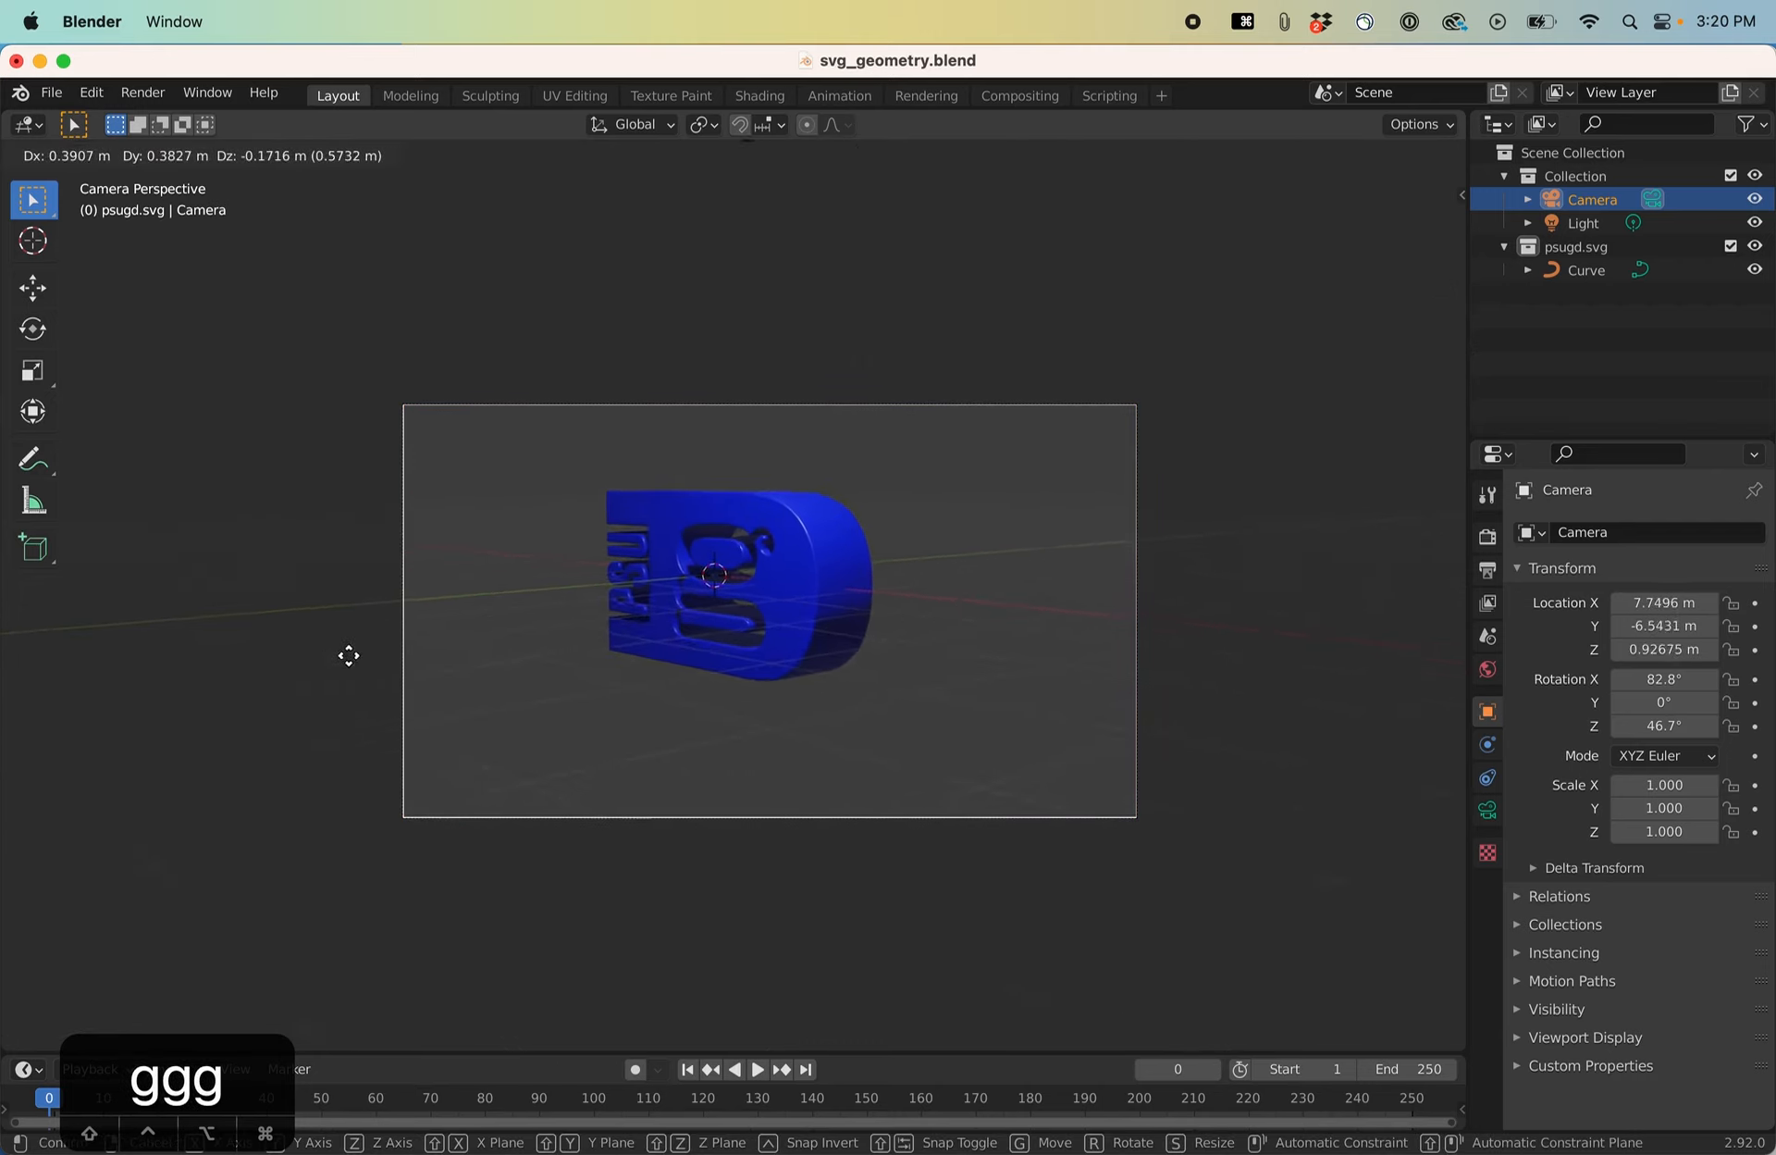
{"action": "left_click", "coordinate": [204, 659]}
Try rotating the camera freehand while looking through it, and undo the rotation.
{"action": "key", "text": "r"}
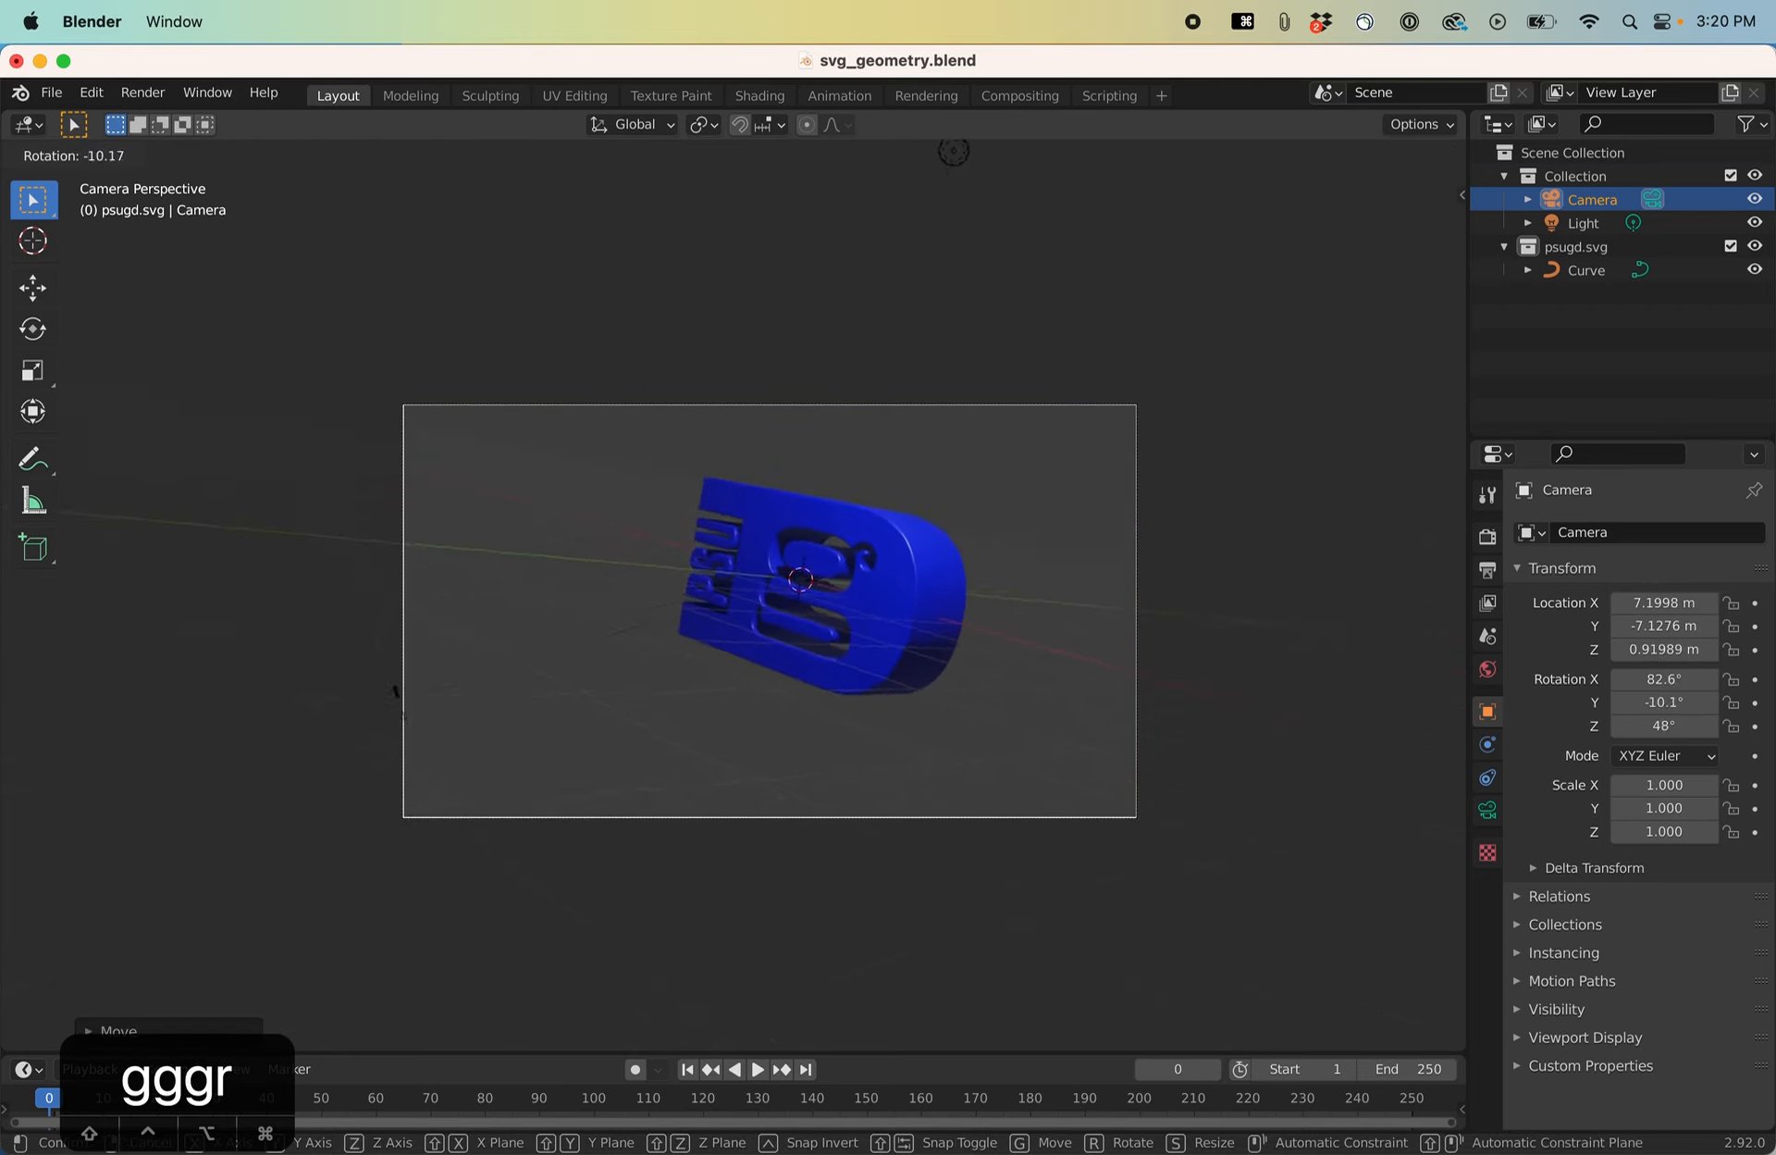
{"action": "left_click", "coordinate": [285, 476]}
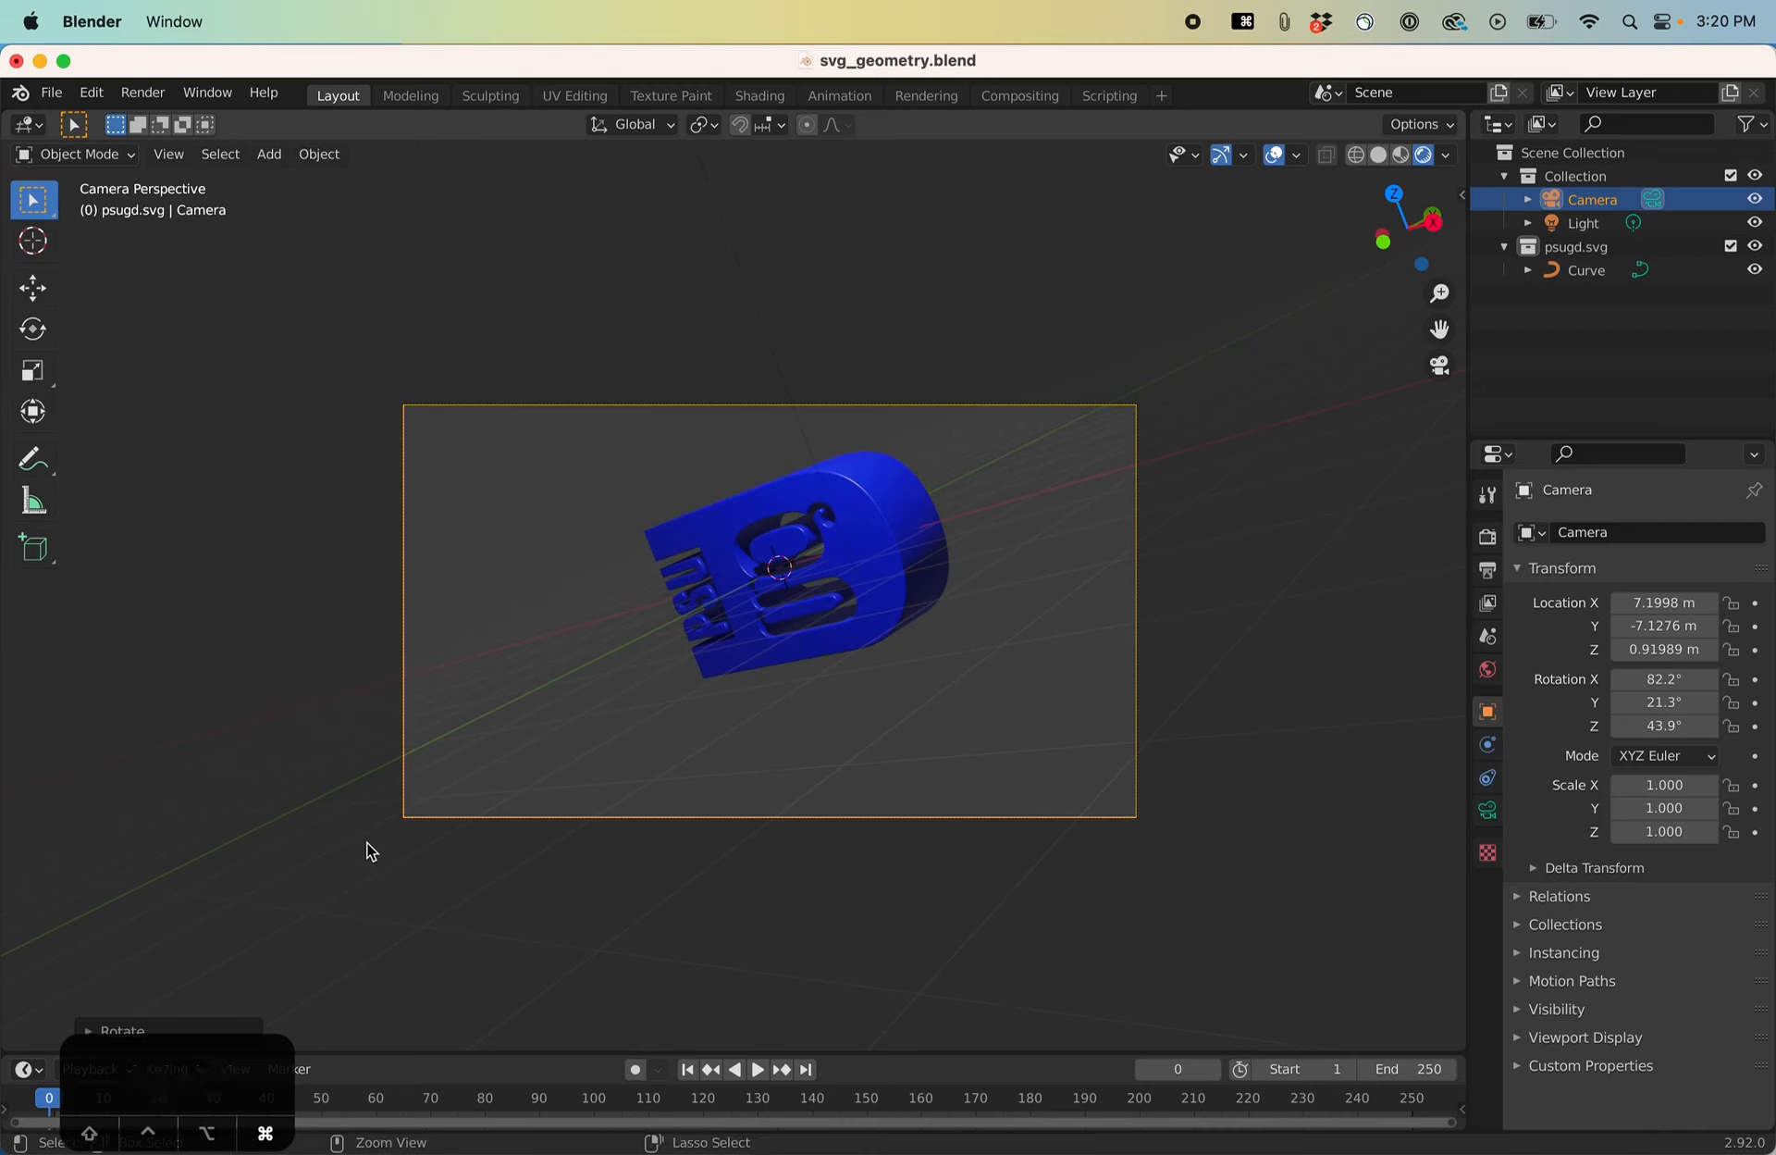
{"action": "key", "text": "super+z"}
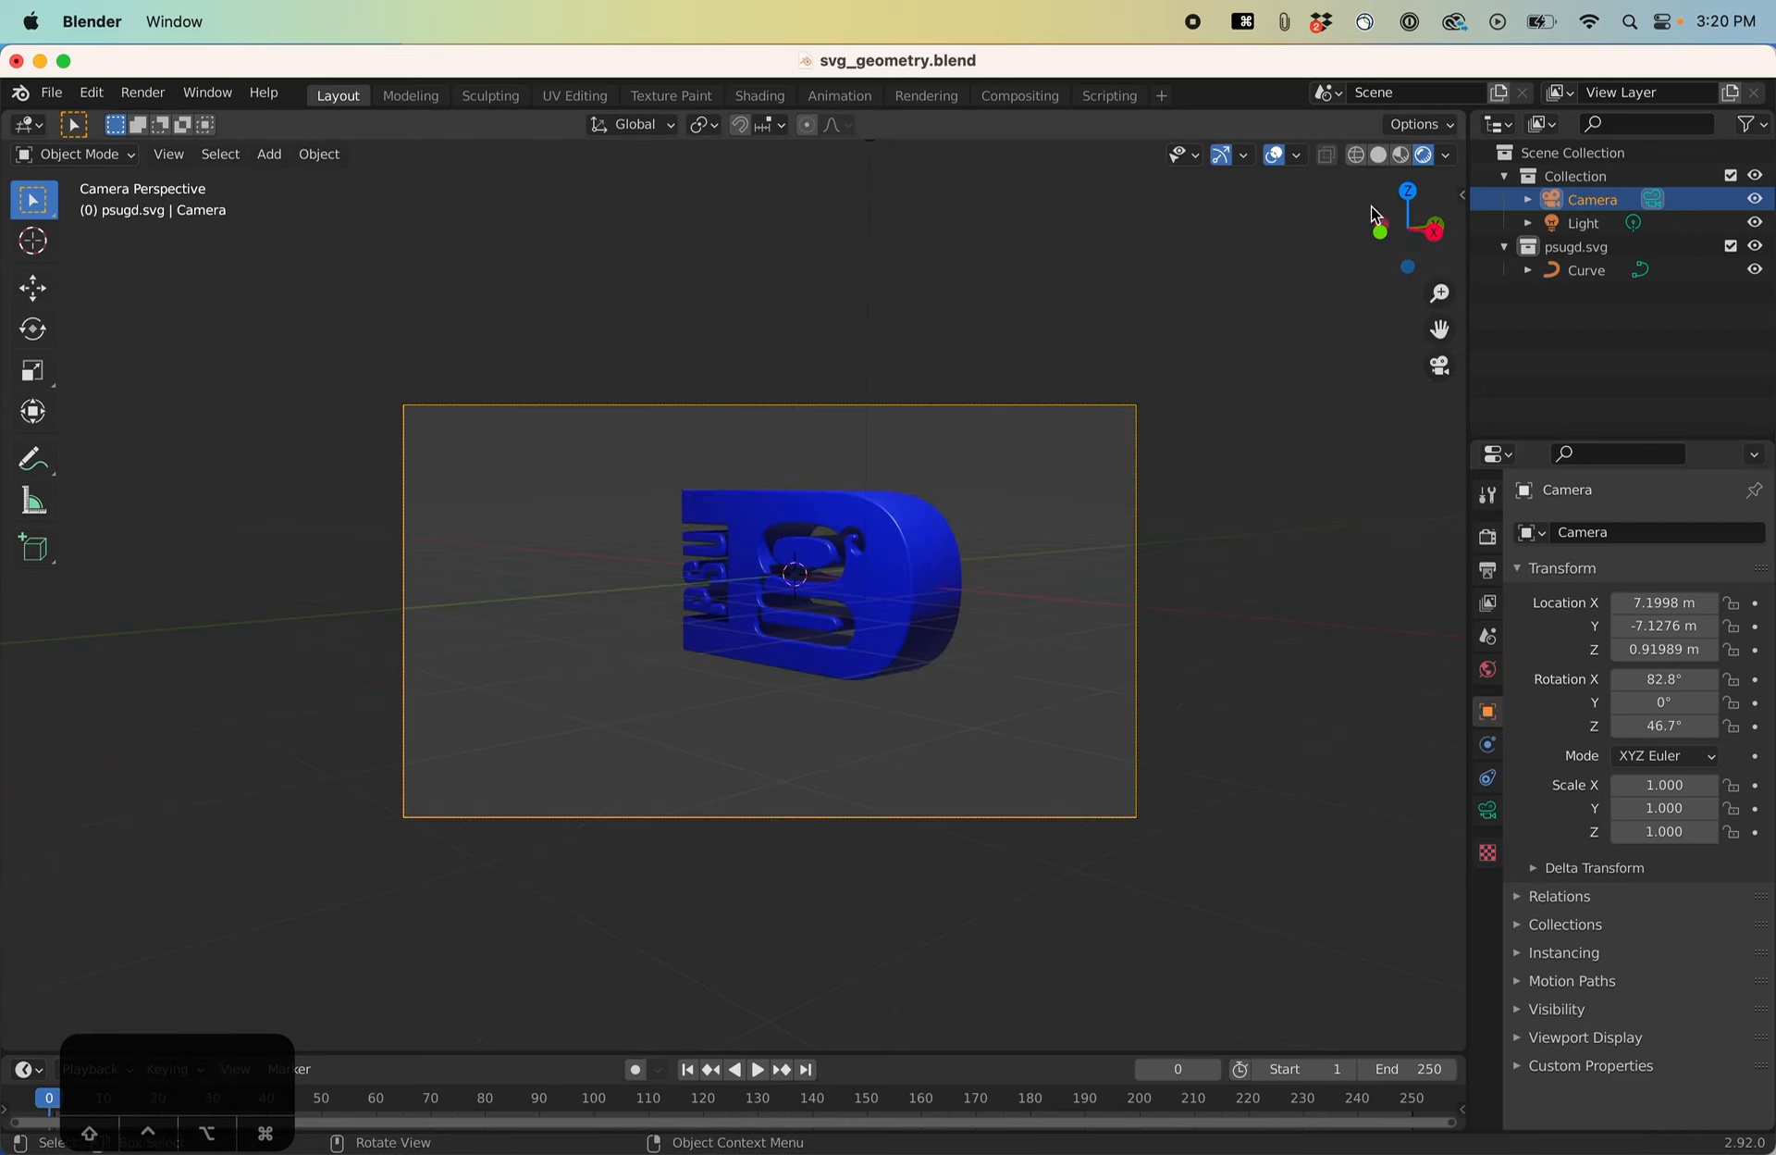
Leave the camera view and move the camera in front of the logo to about X 3.65 m, Y -8.55 m, Z 1.15 m.
{"action": "left_click", "coordinate": [1442, 370]}
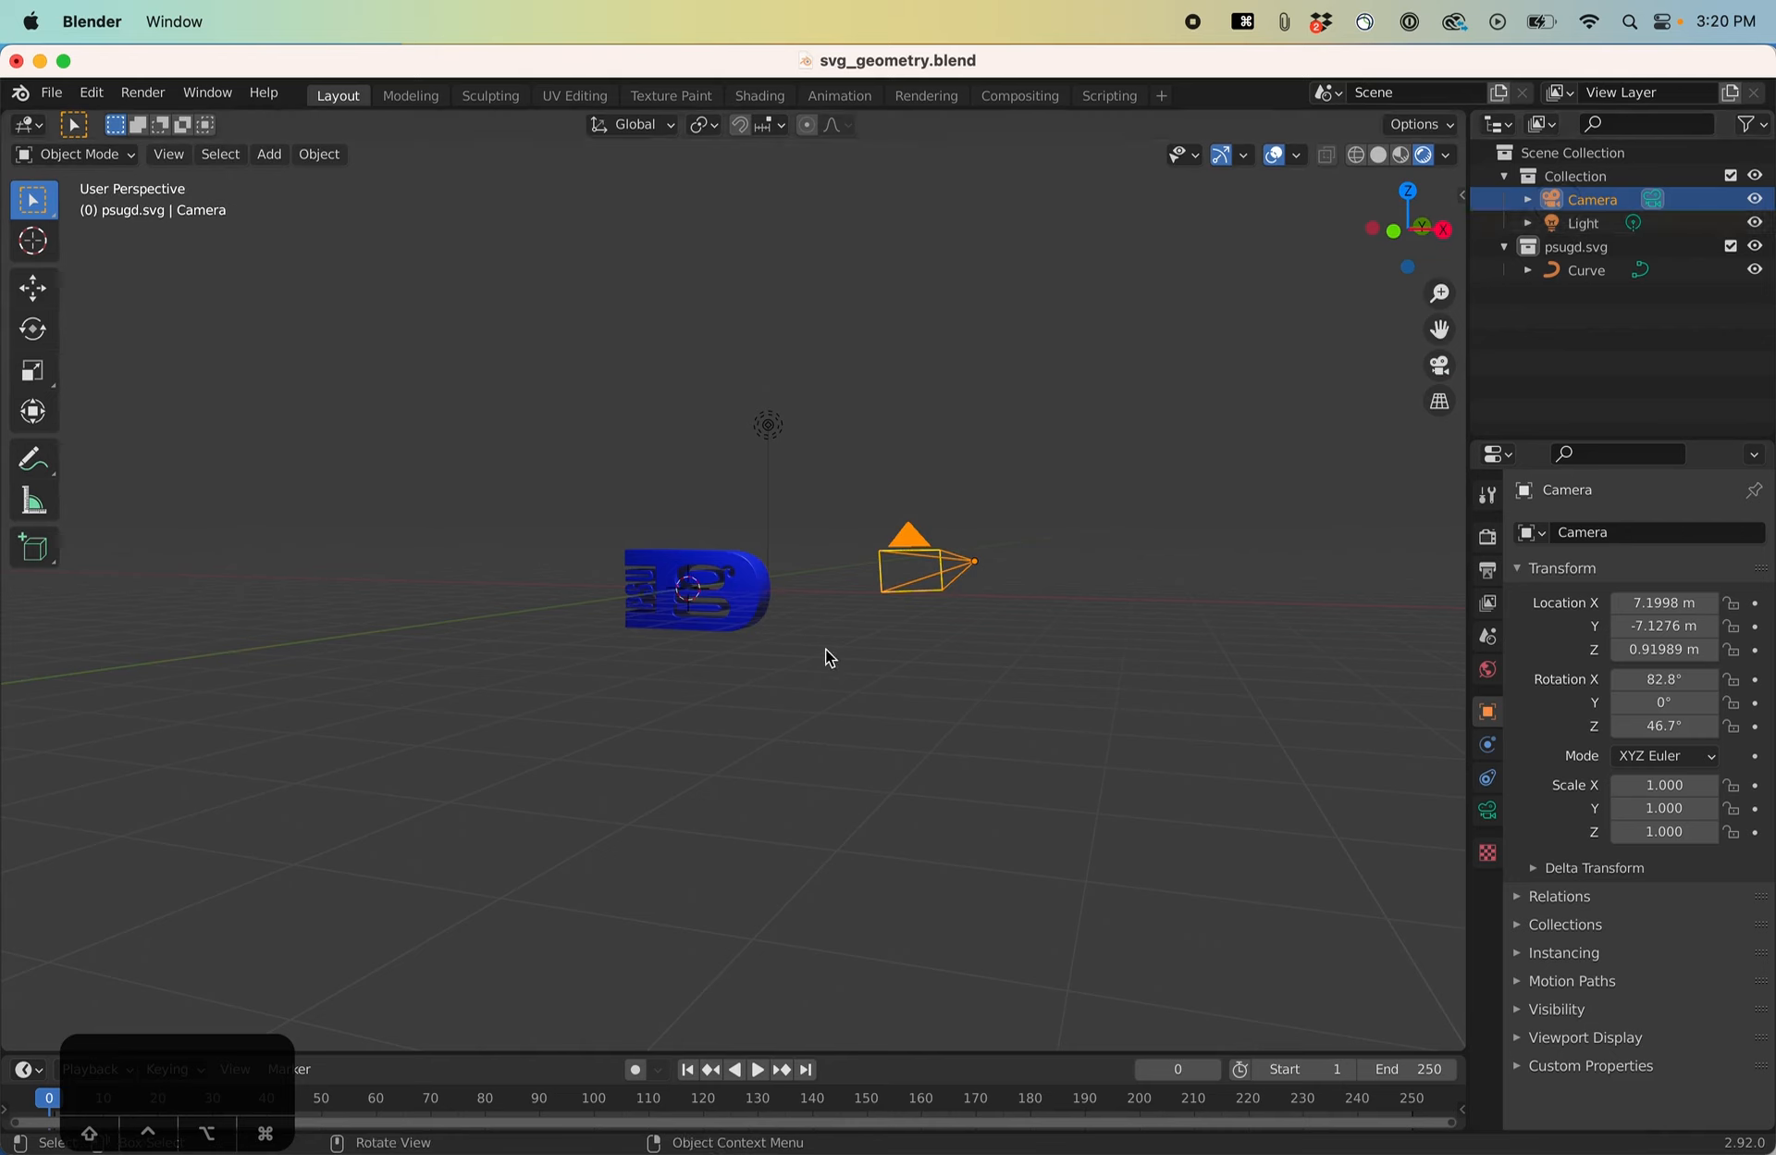
{"action": "key", "text": "g"}
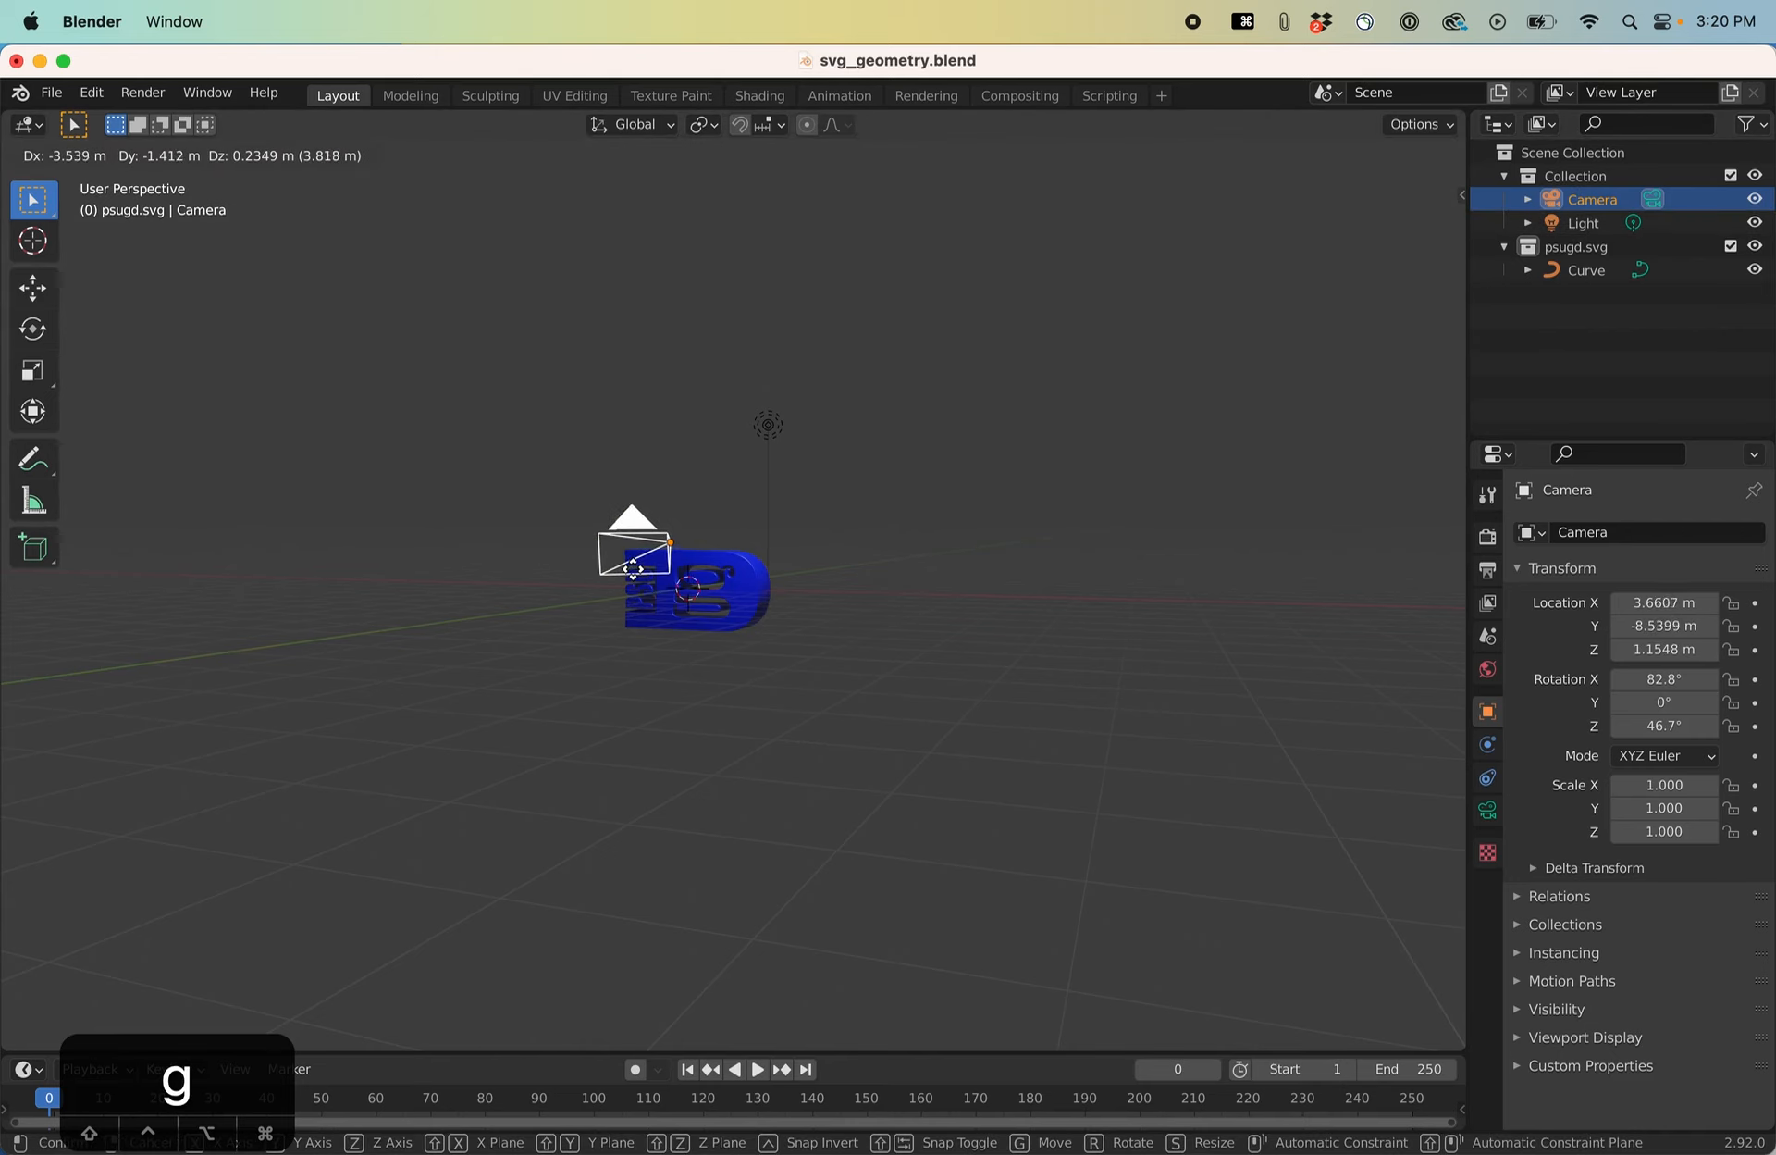
Try rotating the camera freehand in the perspective view, and undo the rotation.
{"action": "key", "text": "r"}
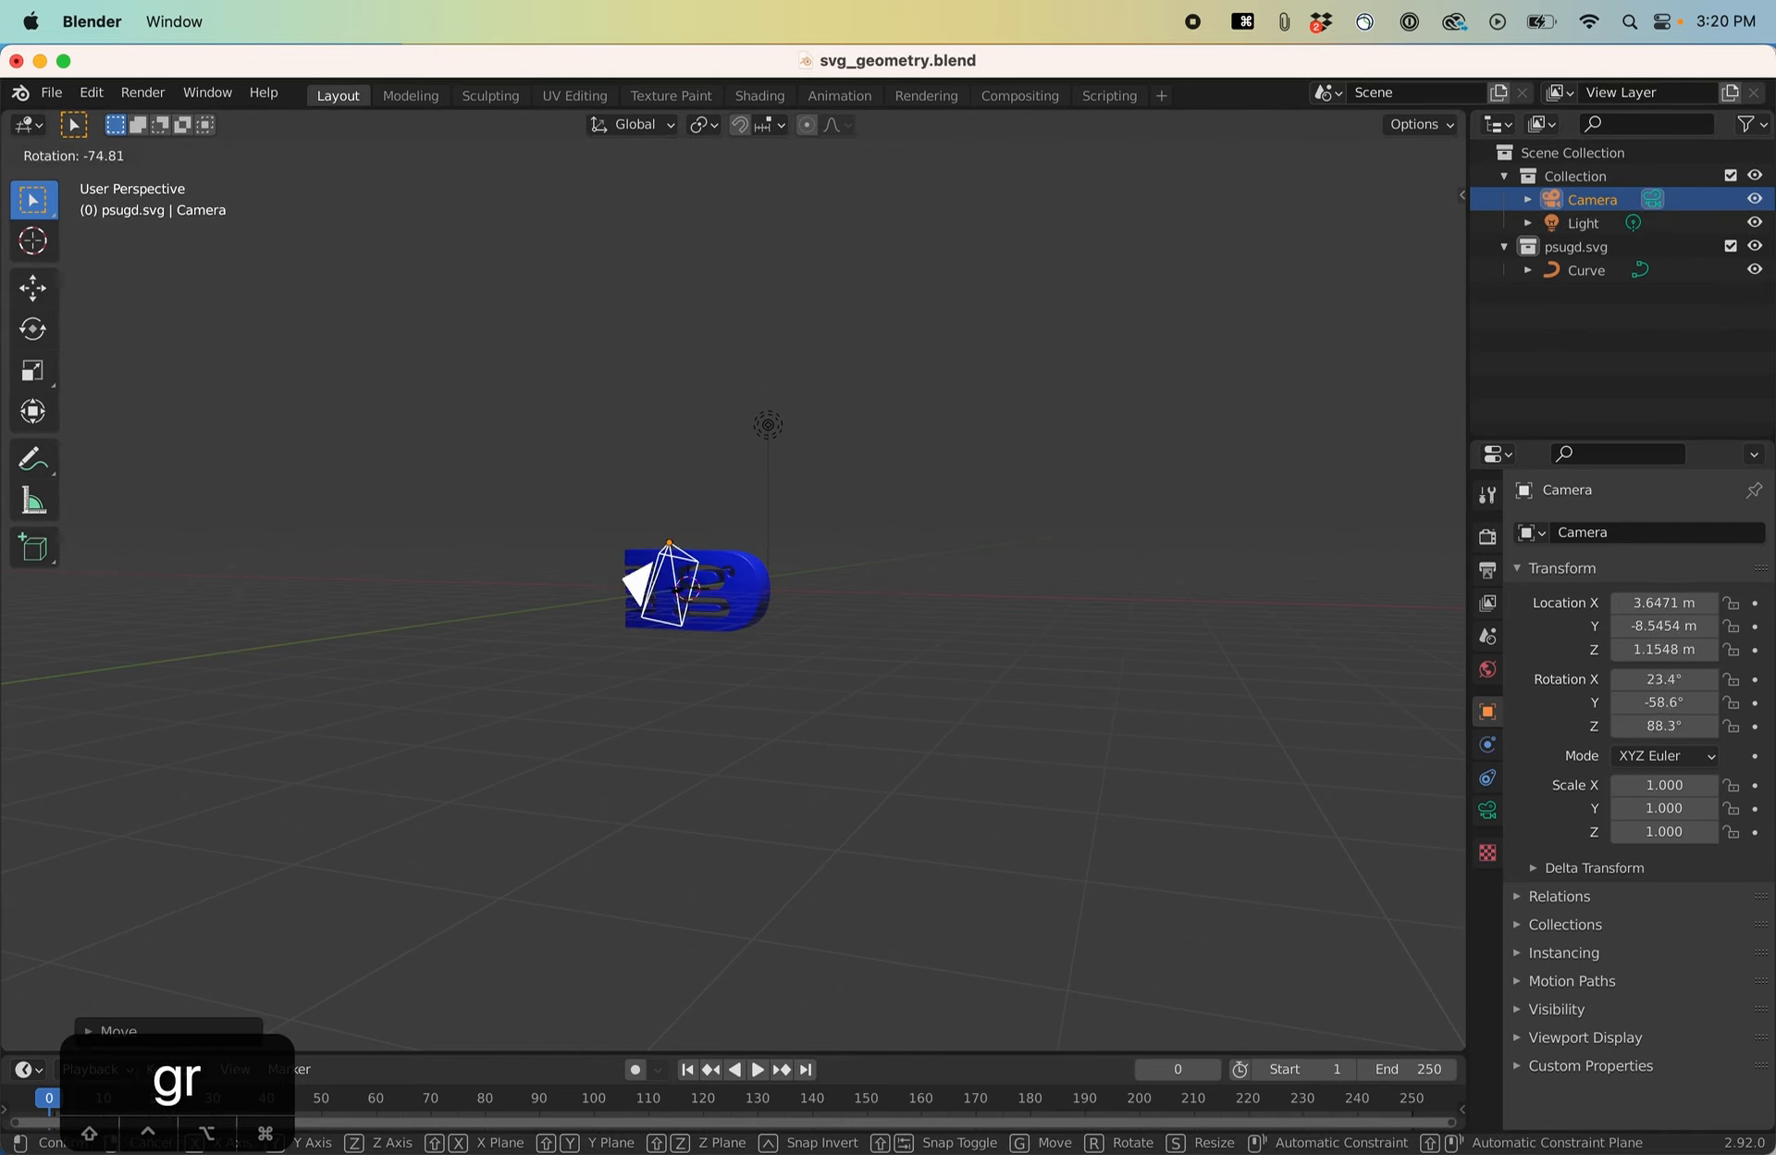
{"action": "left_click", "coordinate": [1656, 725]}
{"action": "key", "text": "super+z"}
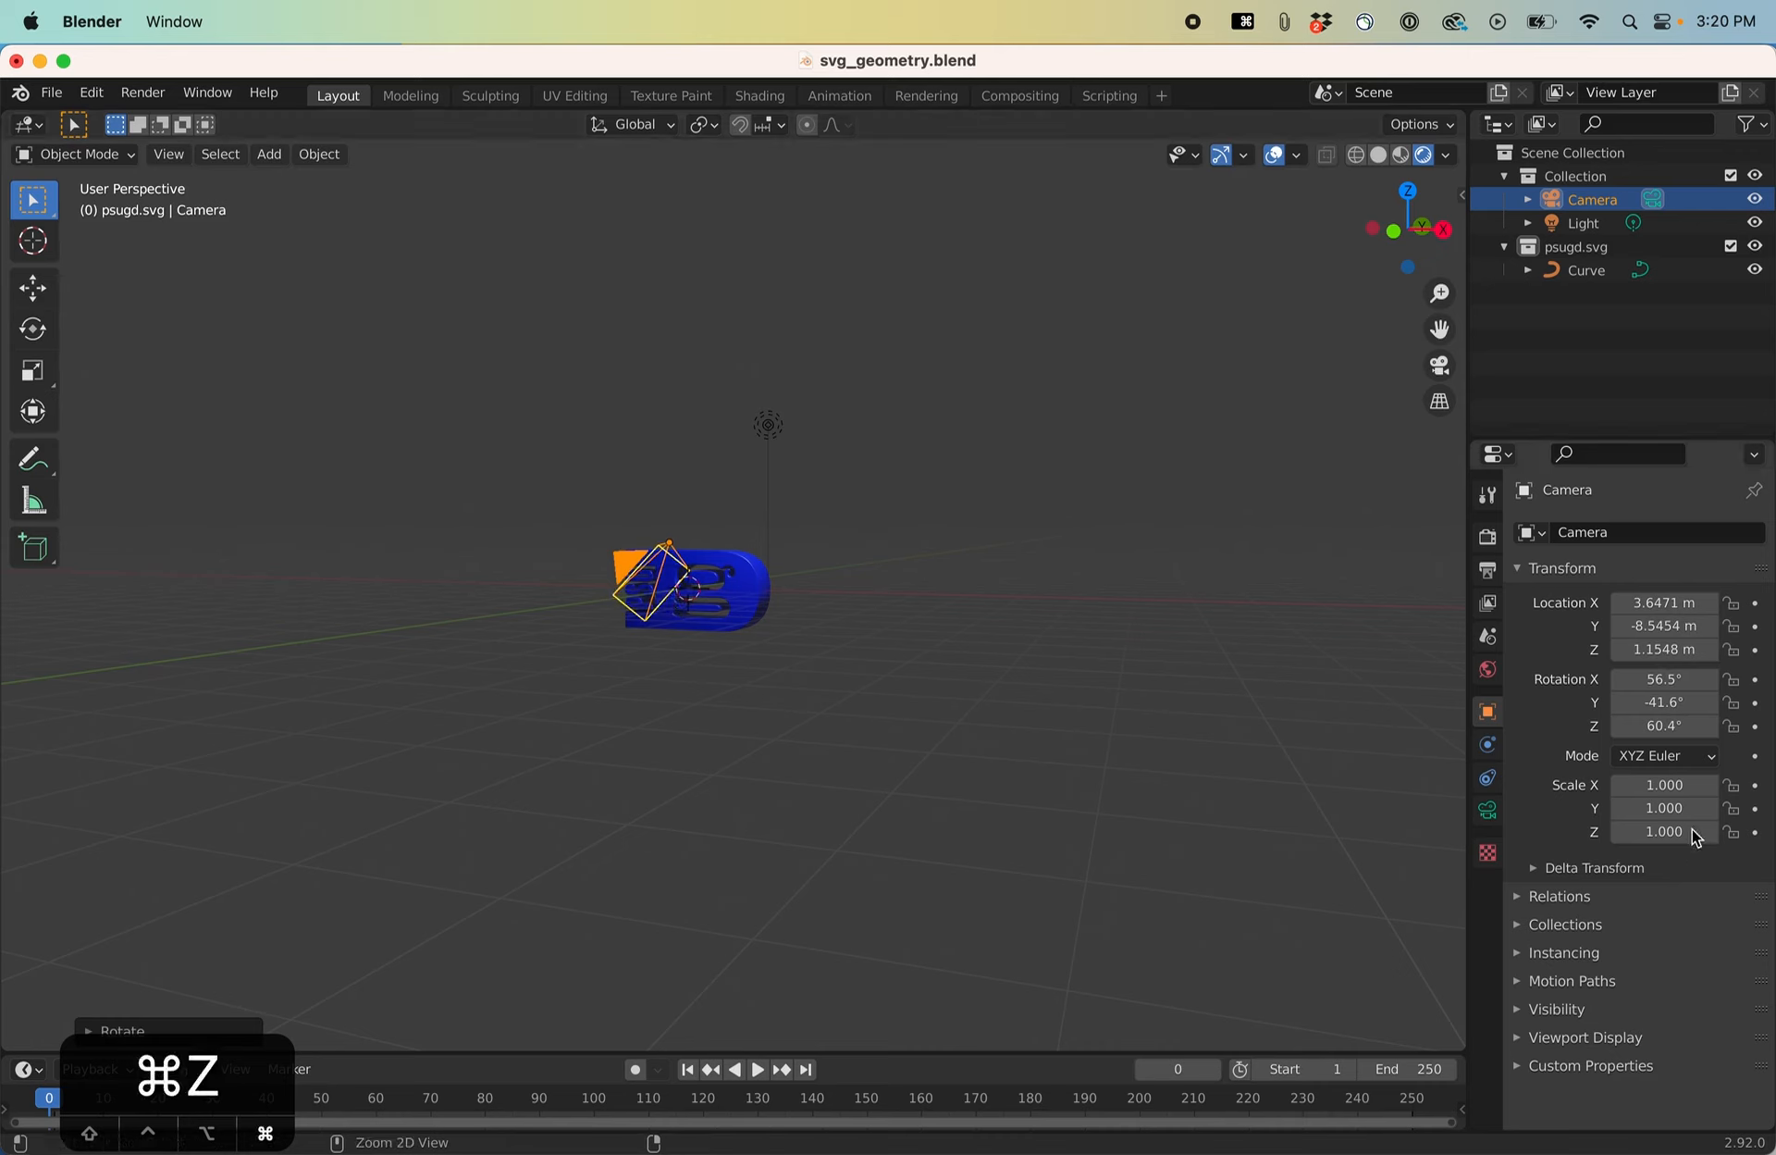
Set the camera's X rotation to about 84.6° and its Z rotation to 0°.
{"action": "left_click_drag", "start_coordinate": [1710, 681], "coordinate": [1734, 680]}
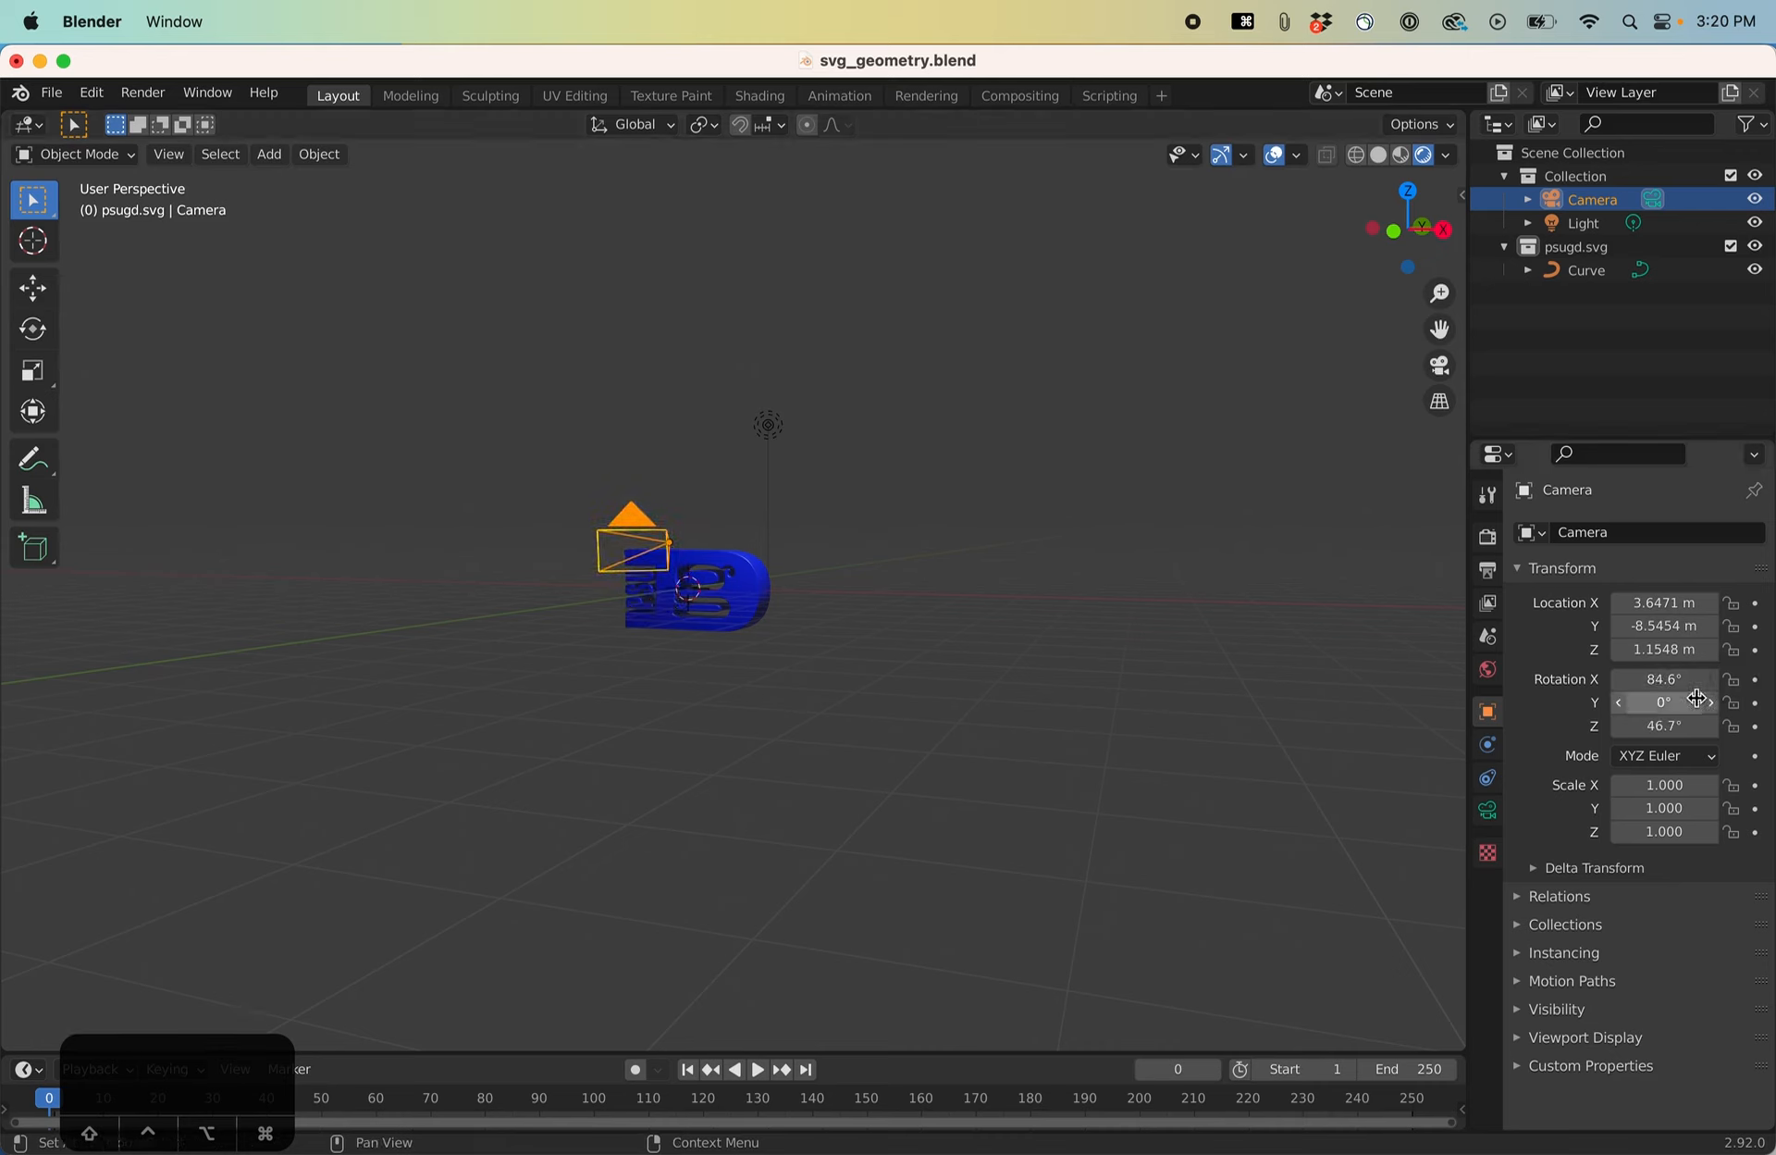
{"action": "left_click", "coordinate": [1682, 727]}
{"action": "type", "text": "0"}
{"action": "key", "text": "Return"}
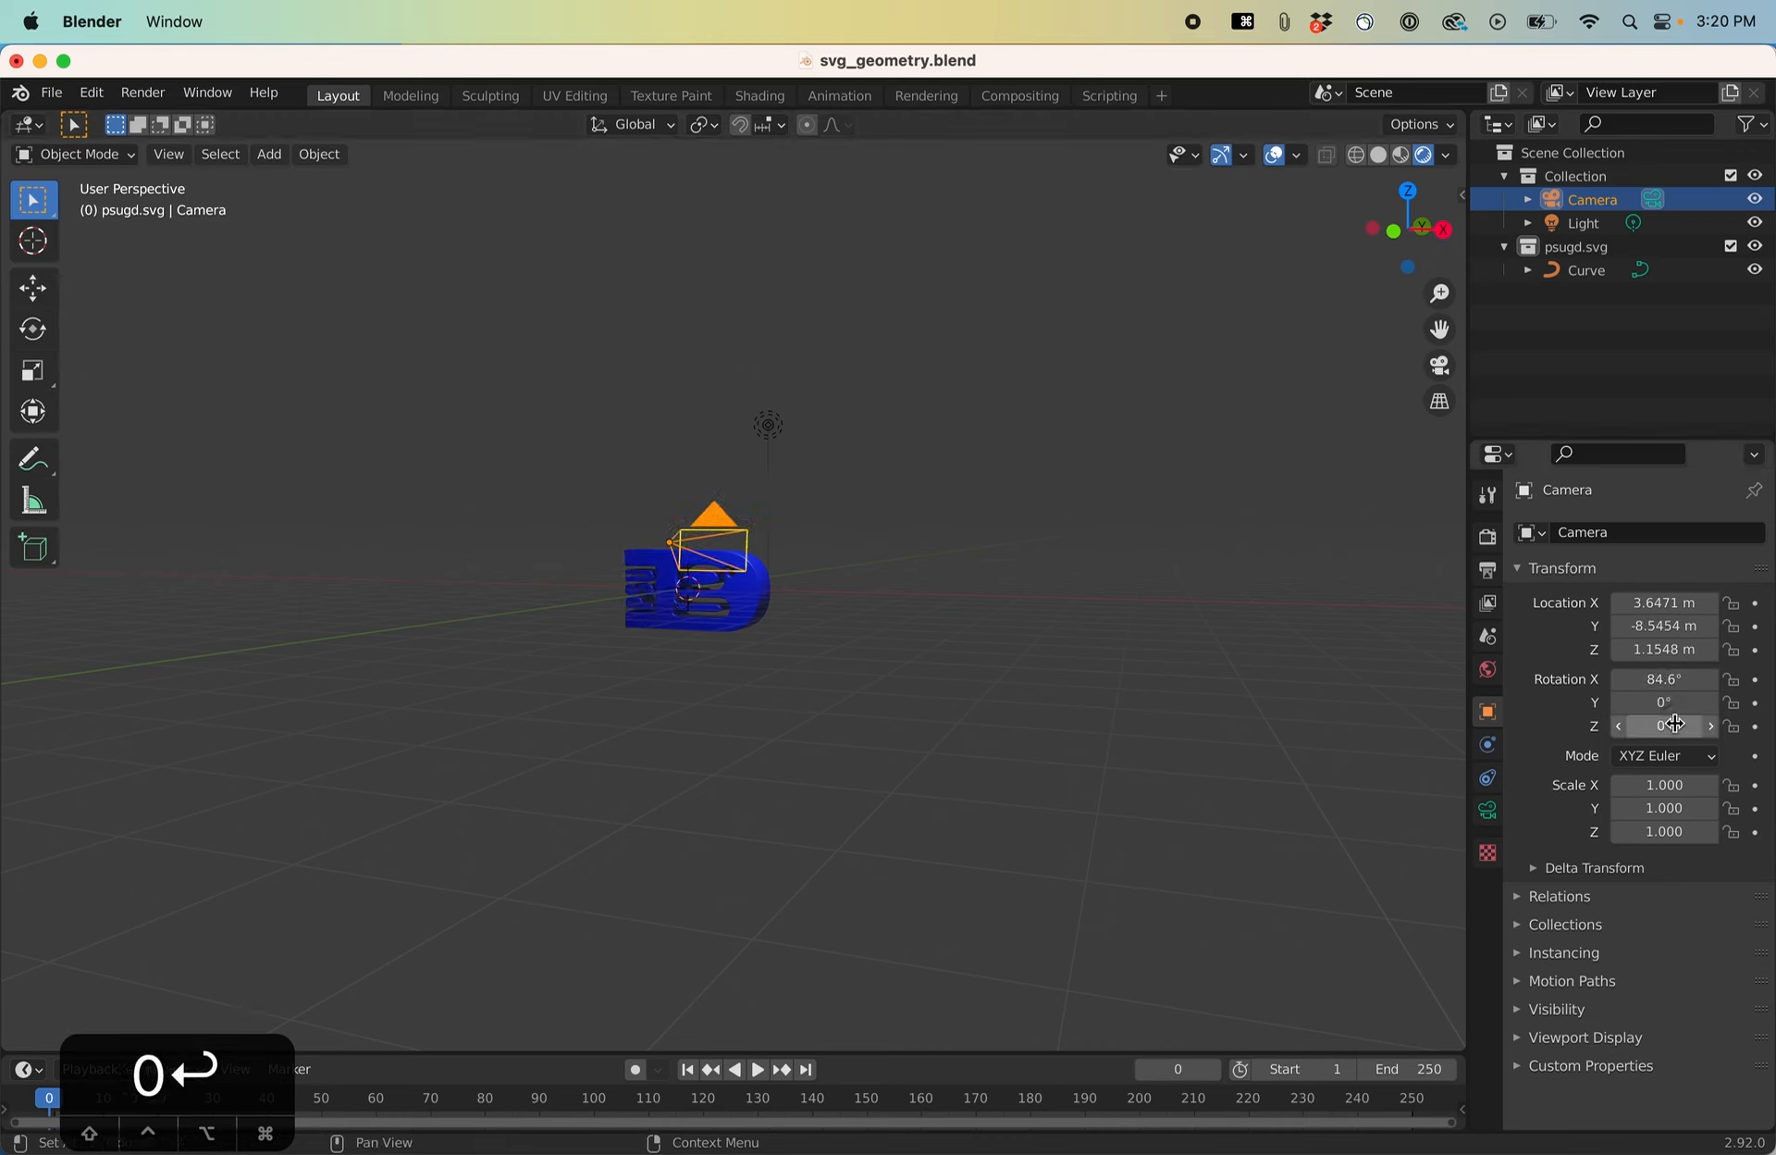
Move the camera near the green axis facing the logo, at about X 0.51 m, Y -8.38 m, Z 1.69 m.
{"action": "middle_click_drag", "start_coordinate": [798, 749], "coordinate": [883, 869]}
{"action": "key", "text": "g"}
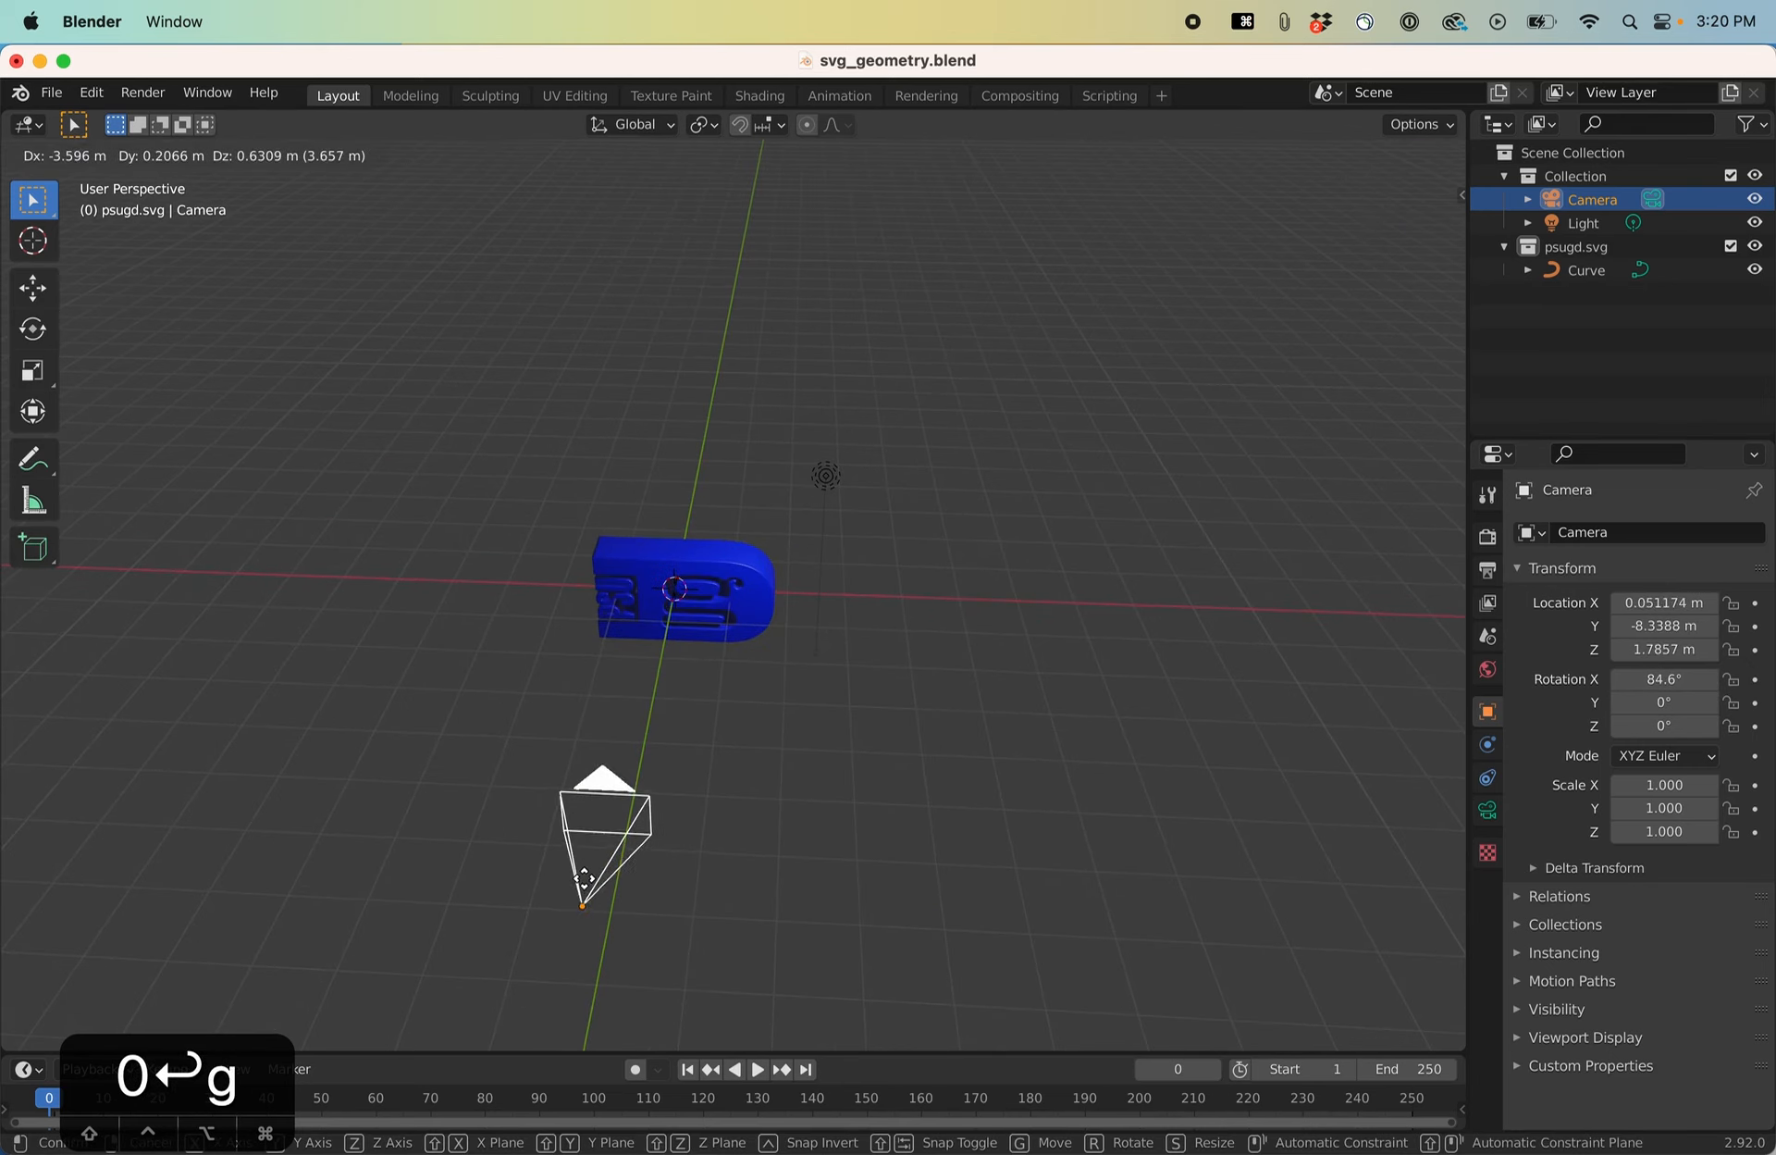
{"action": "left_click", "coordinate": [631, 891]}
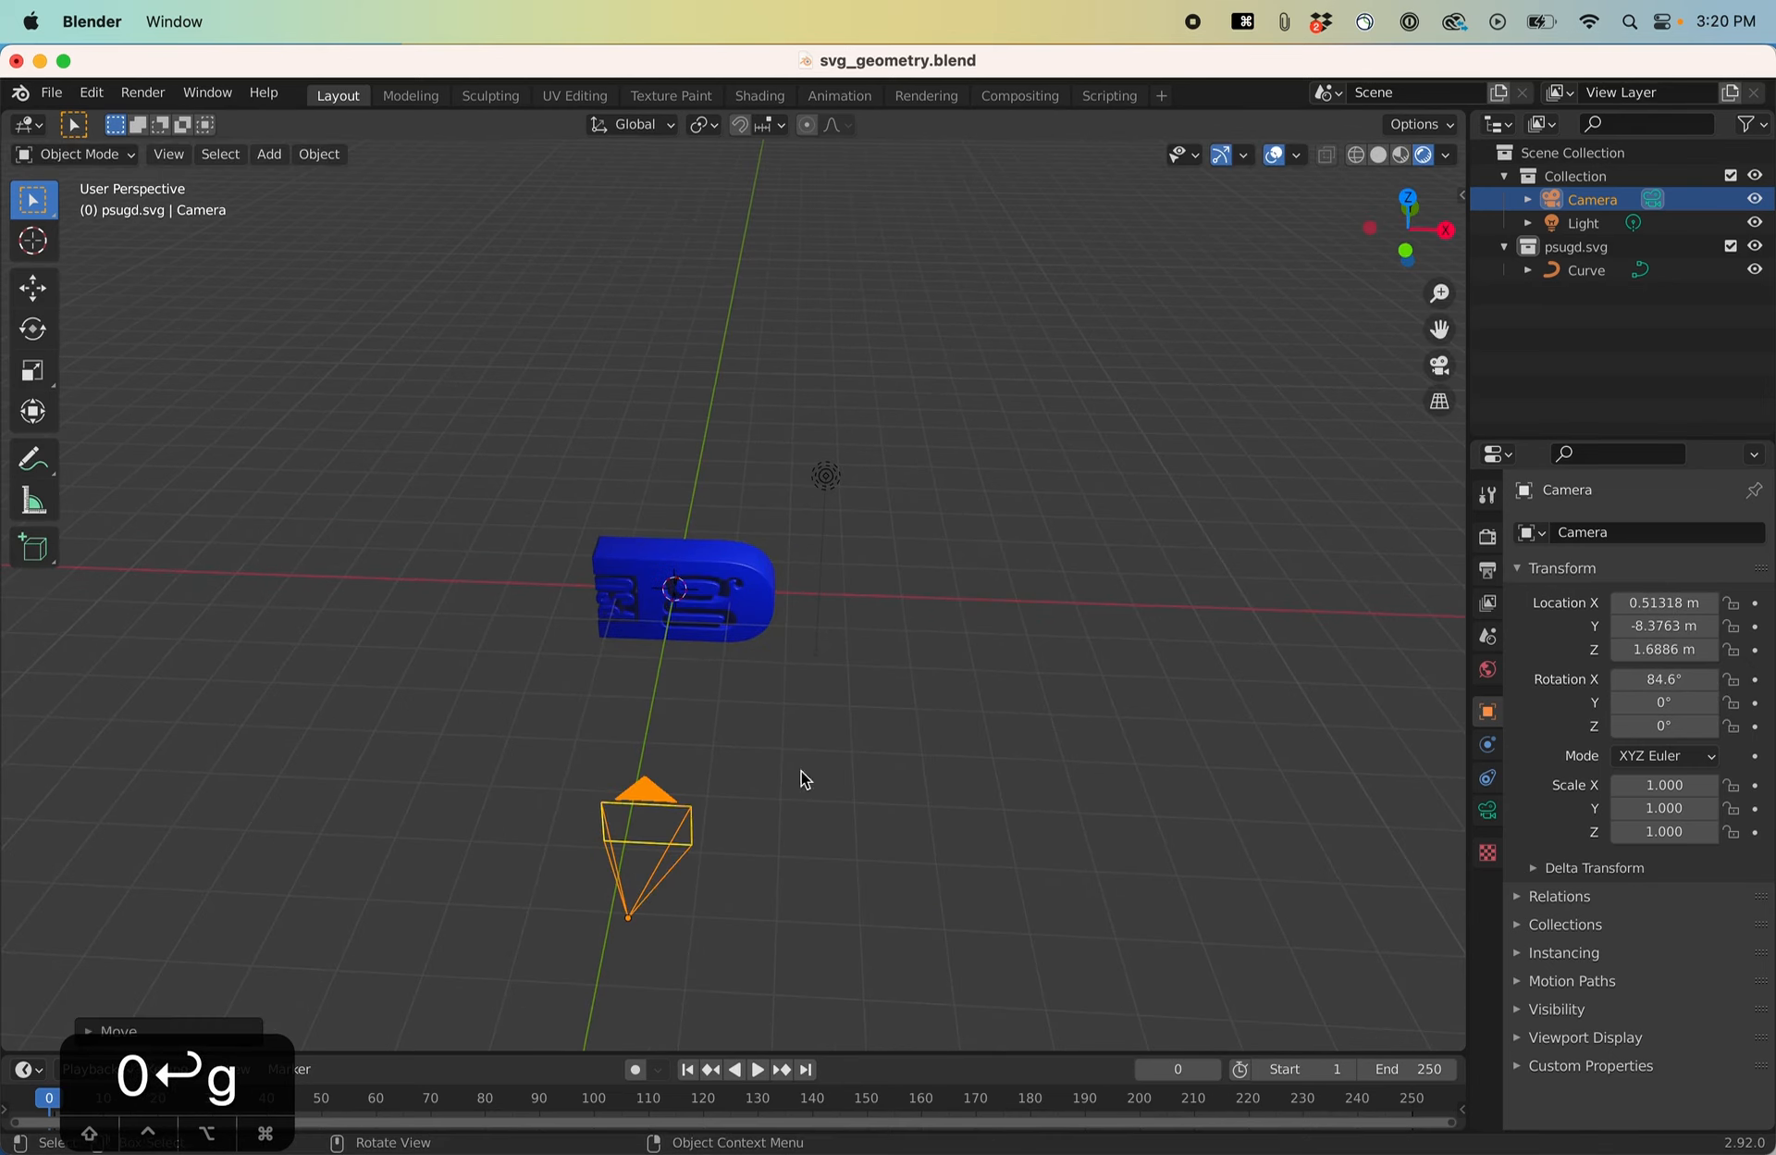
Center the logo in the camera view by setting the camera location to about Z 0.69 m and X -0.007 m, and deselect the camera.
{"action": "left_click", "coordinate": [1435, 368]}
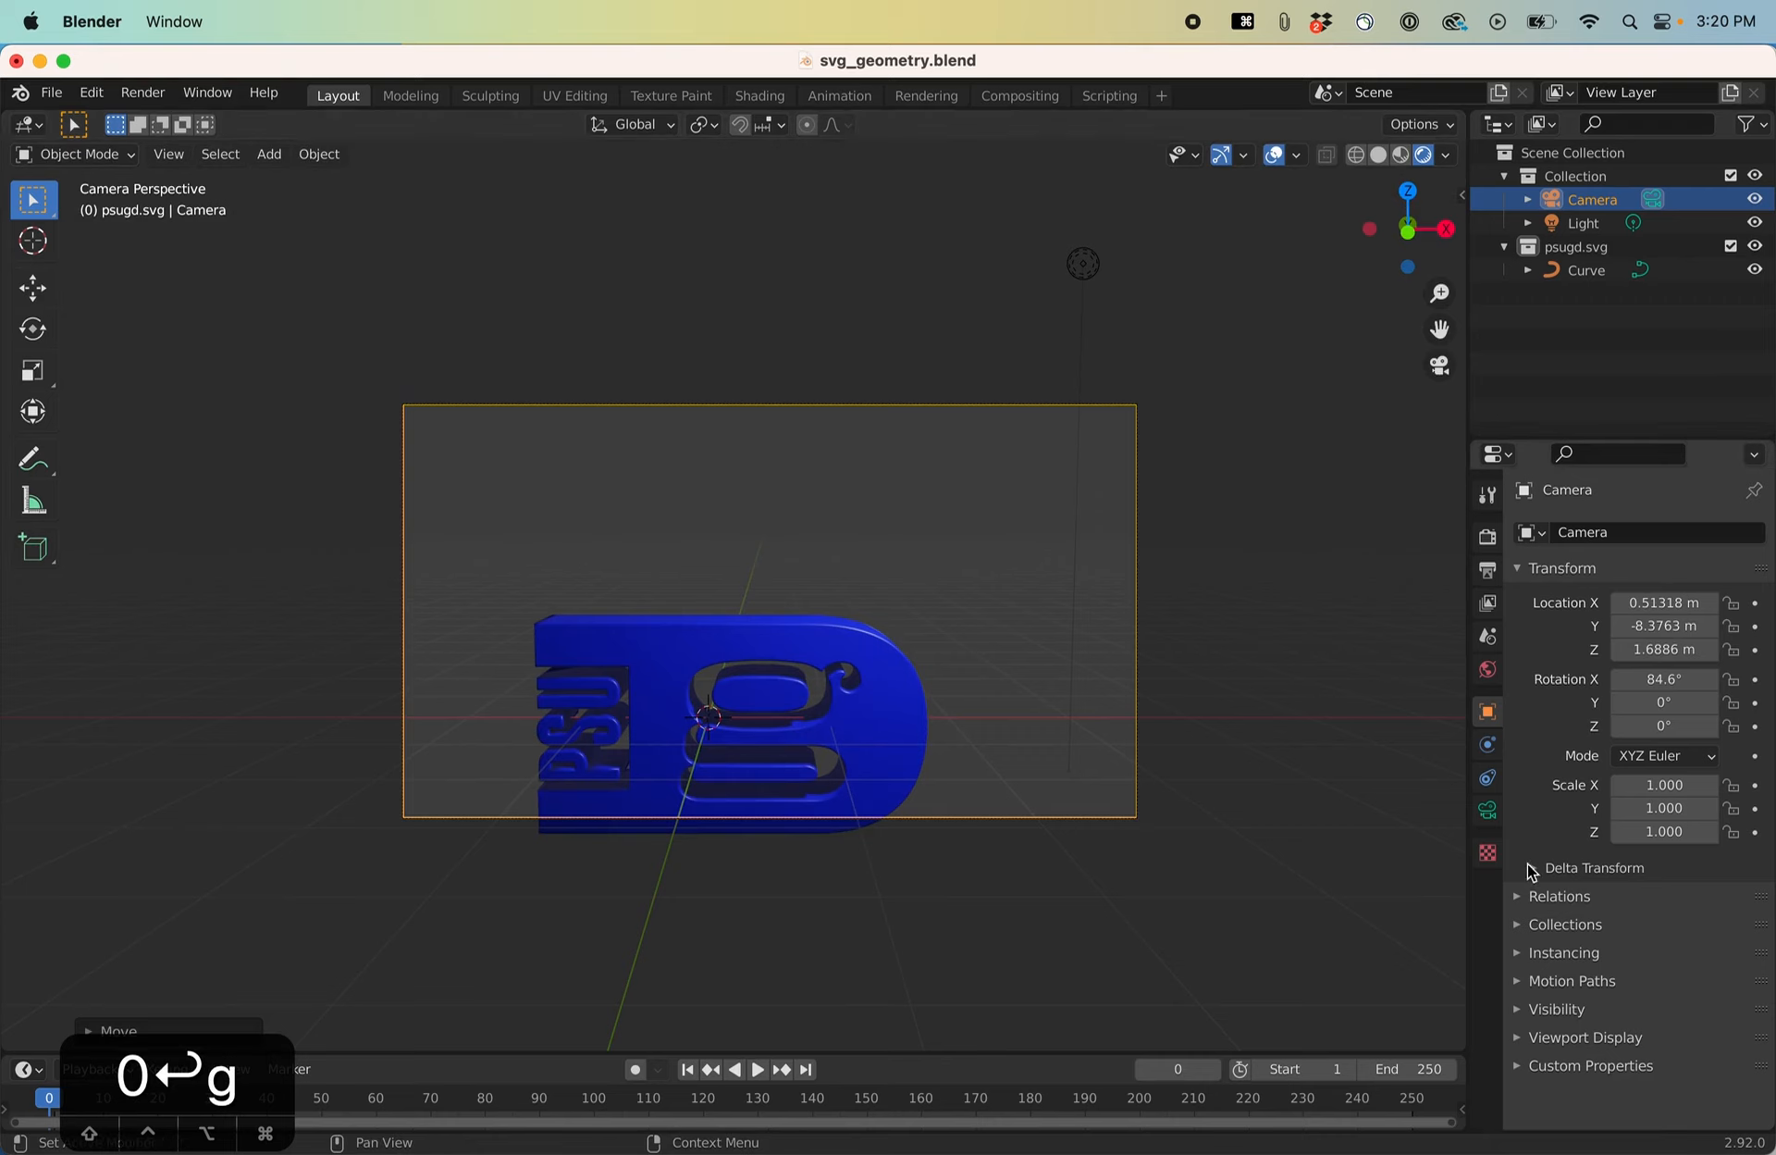
{"action": "left_click_drag", "start_coordinate": [1712, 652], "coordinate": [1633, 649]}
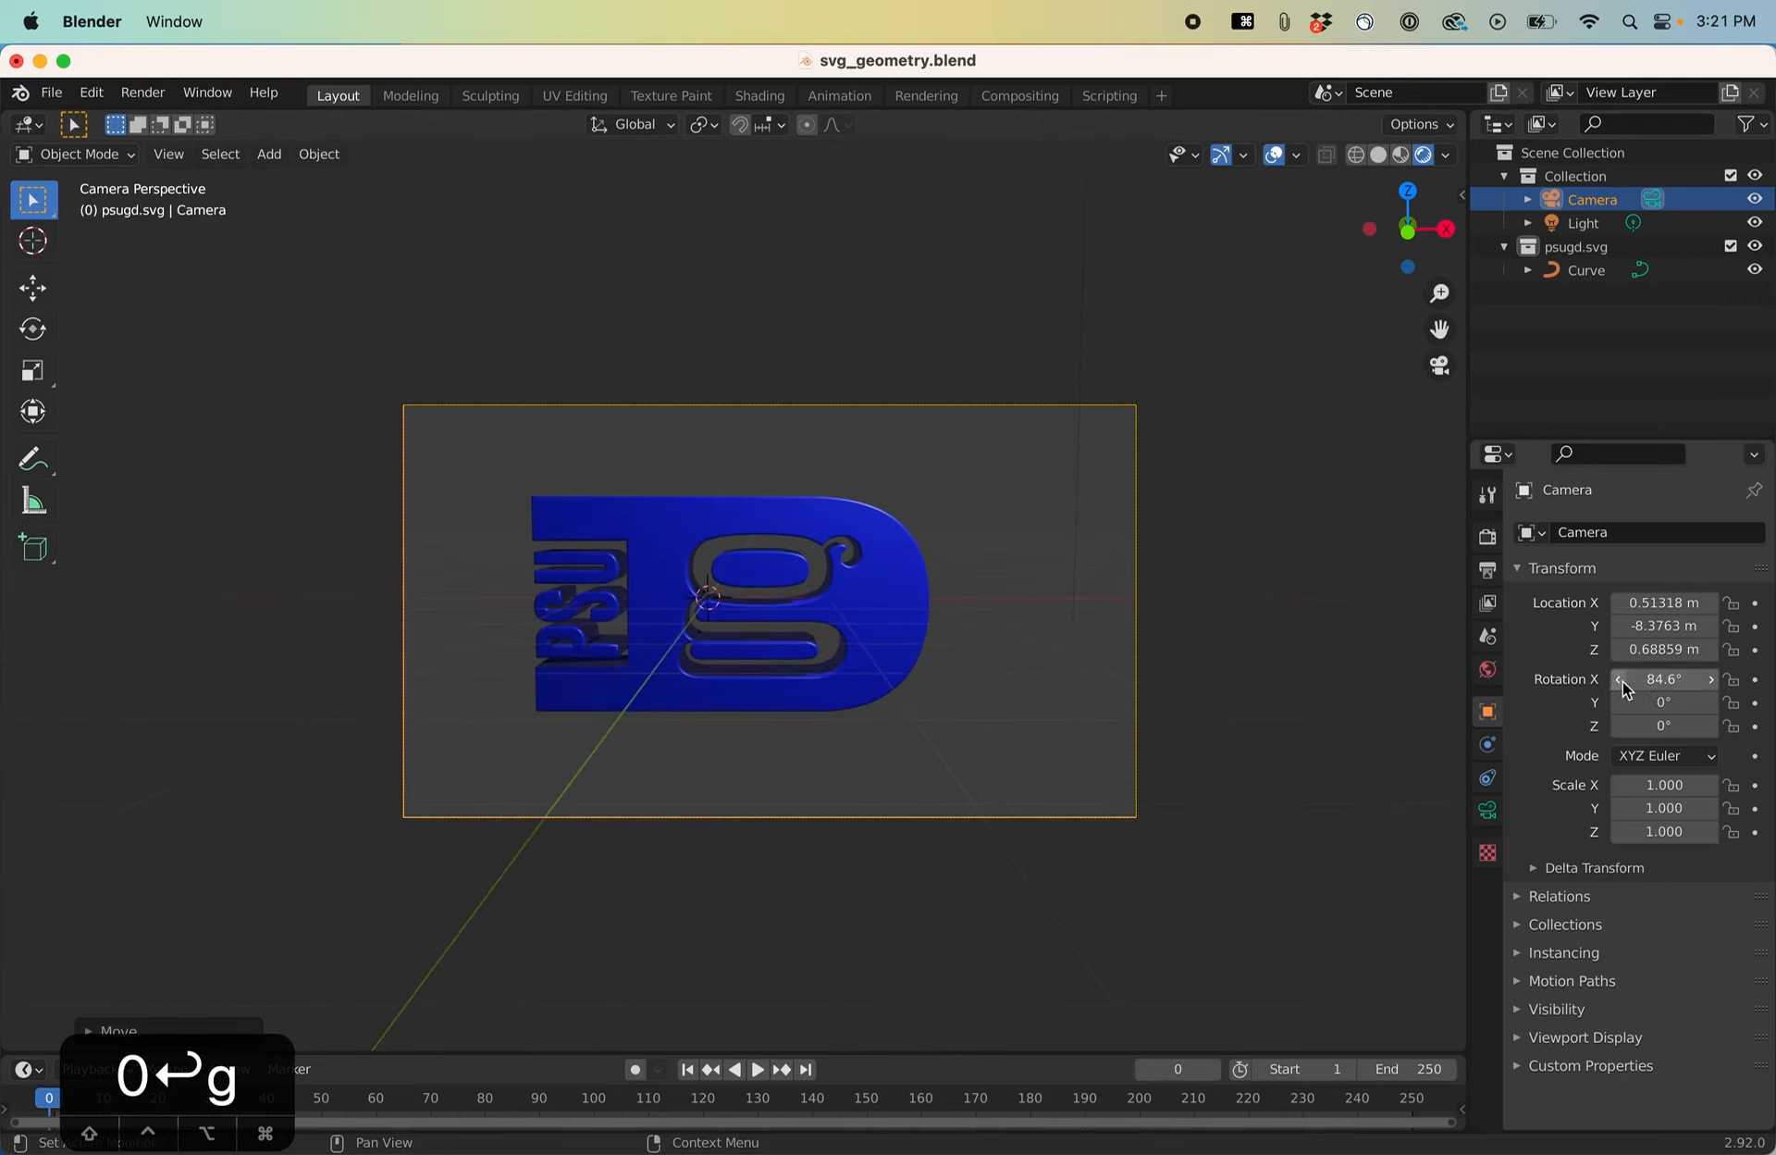
{"action": "left_click_drag", "start_coordinate": [1656, 603], "coordinate": [1558, 602]}
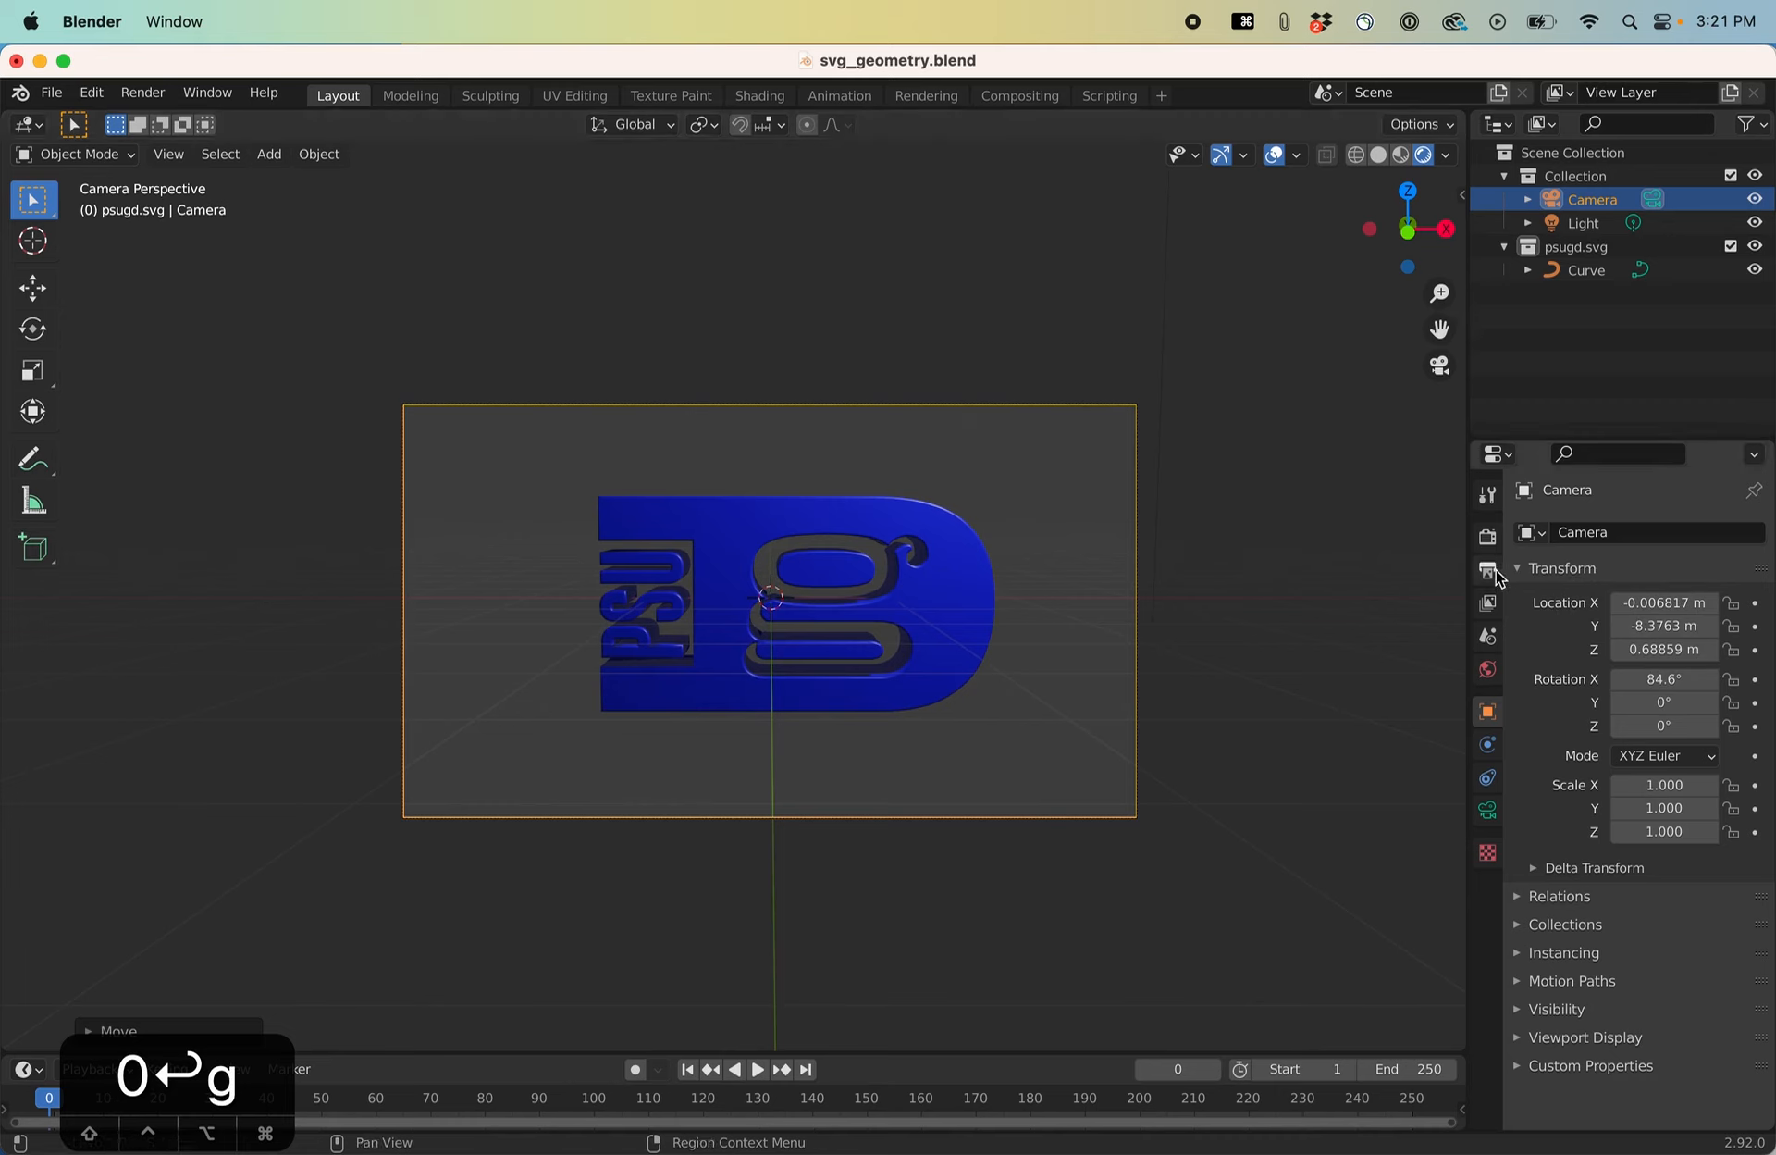
{"action": "left_click", "coordinate": [845, 243]}
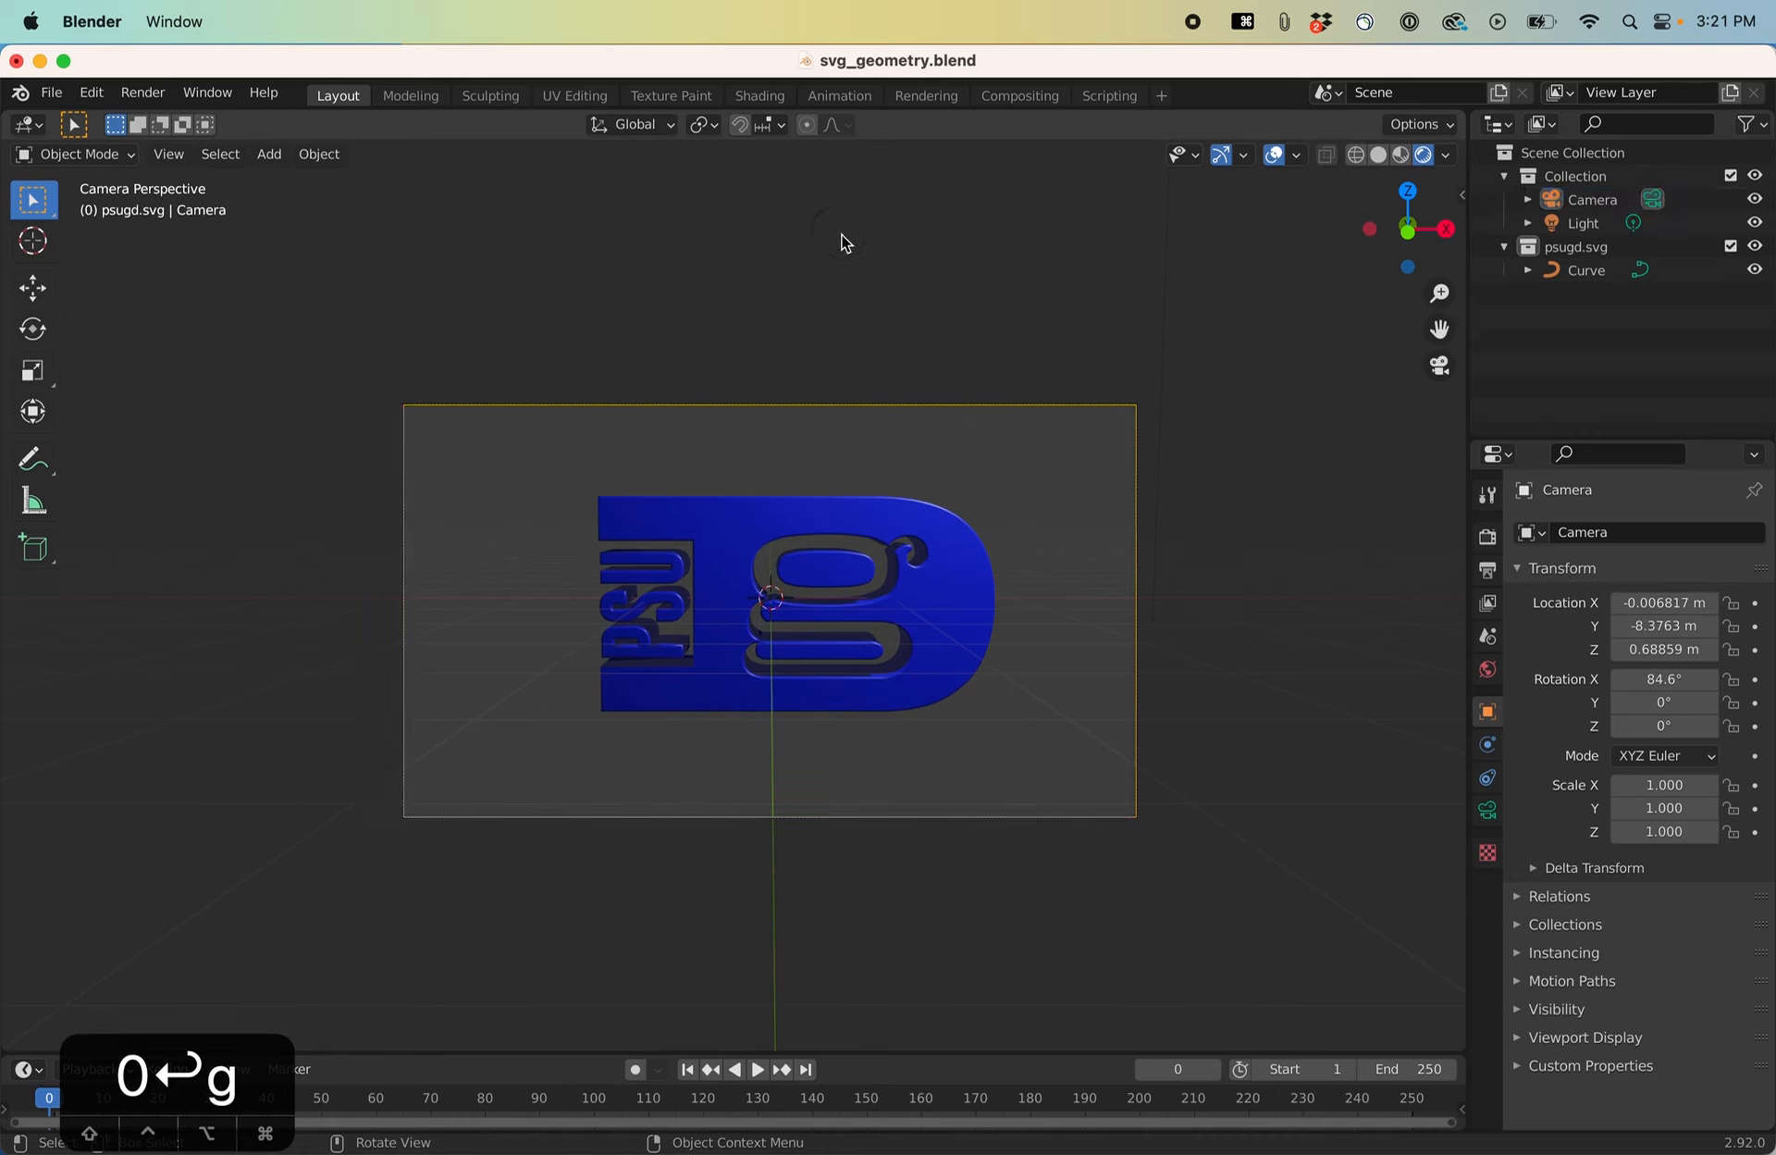
Open the render settings, review the available render engines and keep Eevee selected.
{"action": "left_click", "coordinate": [1488, 539]}
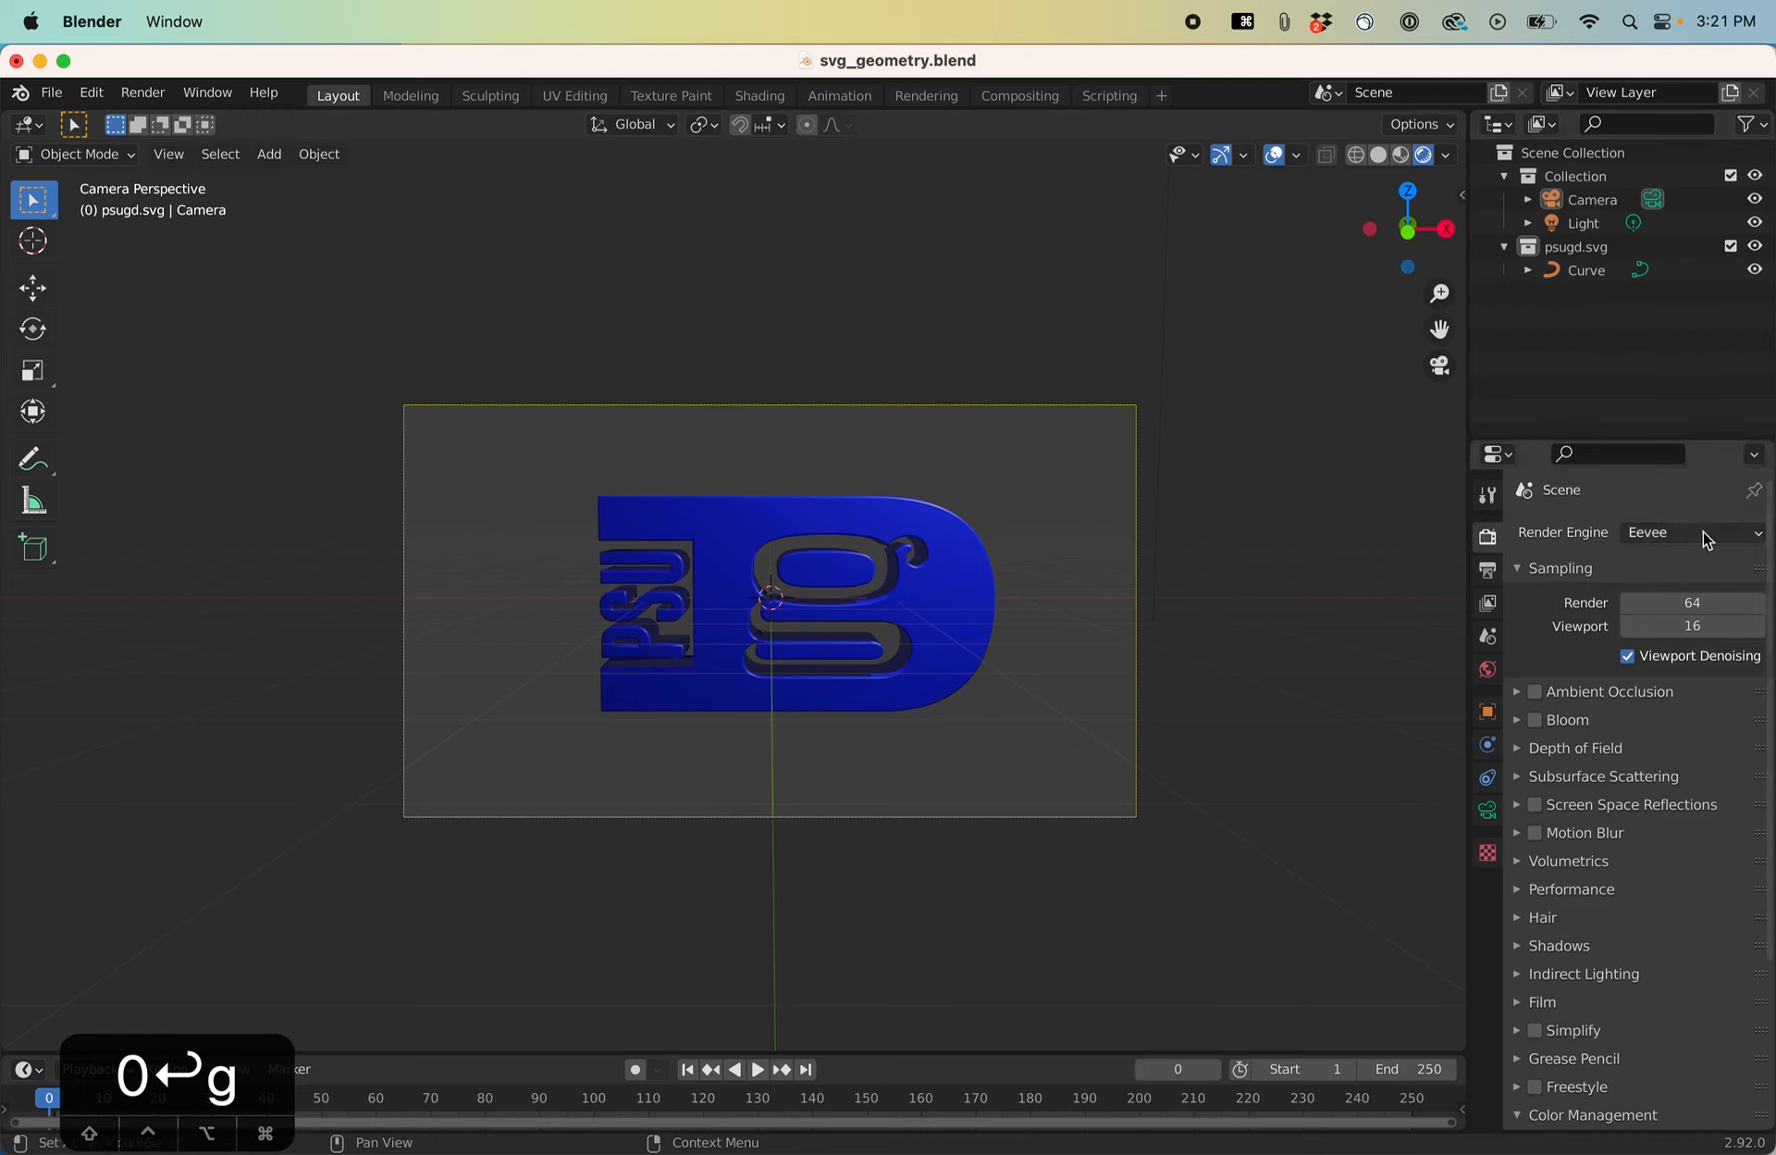
{"action": "left_click", "coordinate": [1648, 533]}
{"action": "left_click", "coordinate": [1647, 559]}
{"action": "left_click", "coordinate": [1654, 534]}
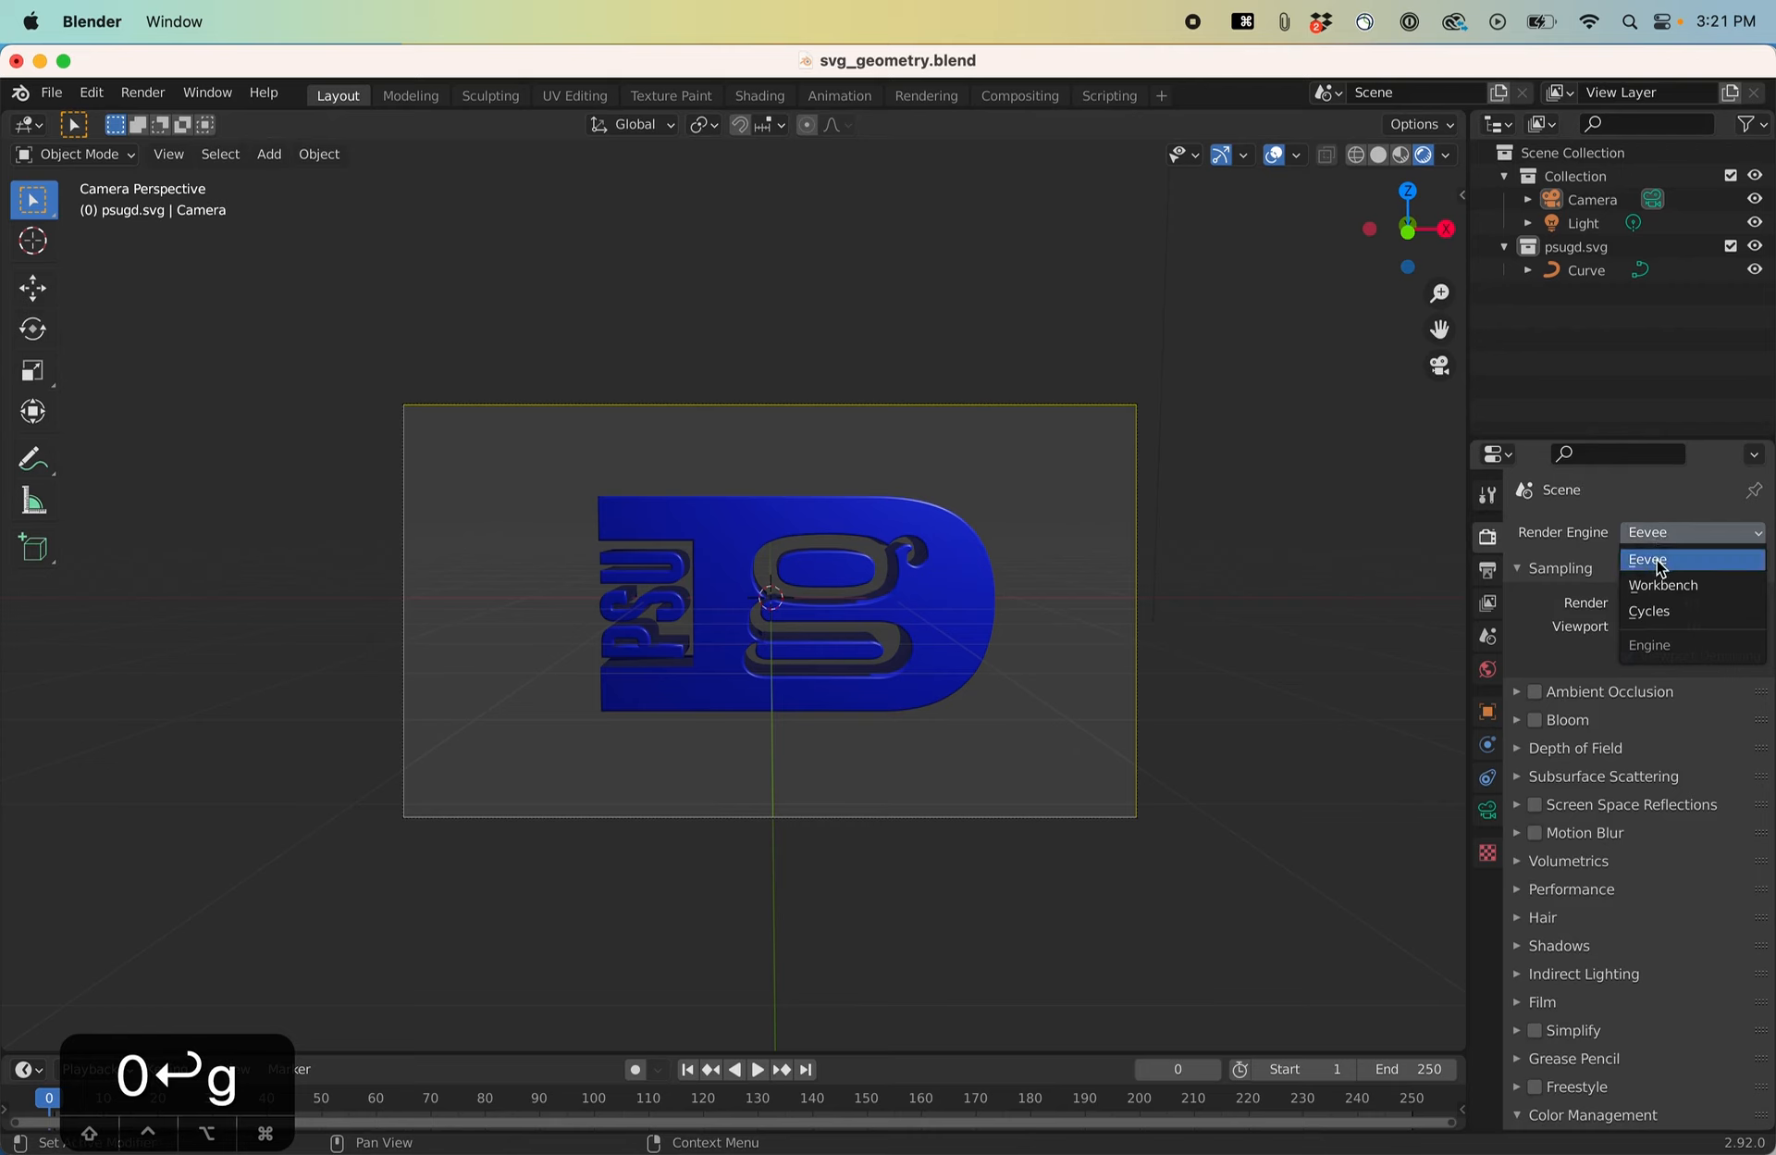
{"action": "left_click", "coordinate": [1661, 566]}
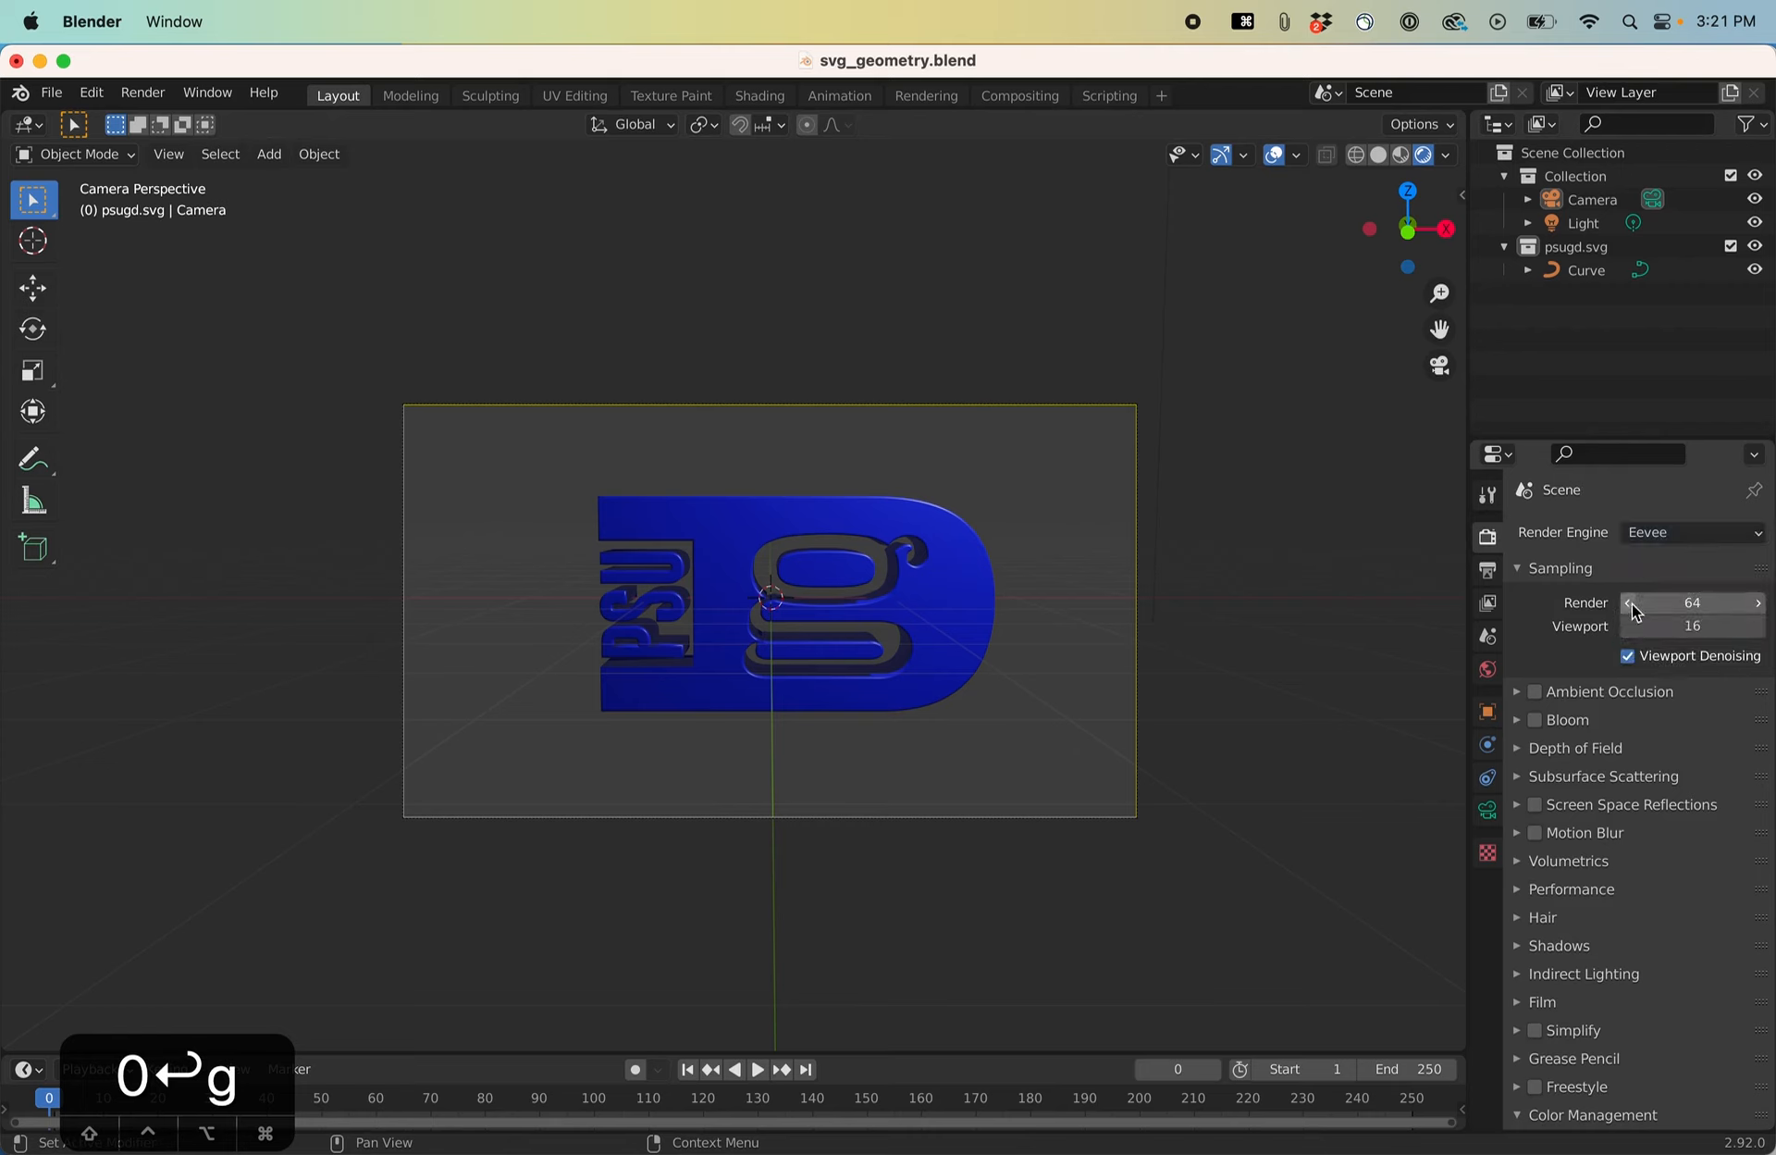
Switch the render engine to Cycles to compare the logo's shading, and switch it back to Eevee.
{"action": "left_click", "coordinate": [1668, 533]}
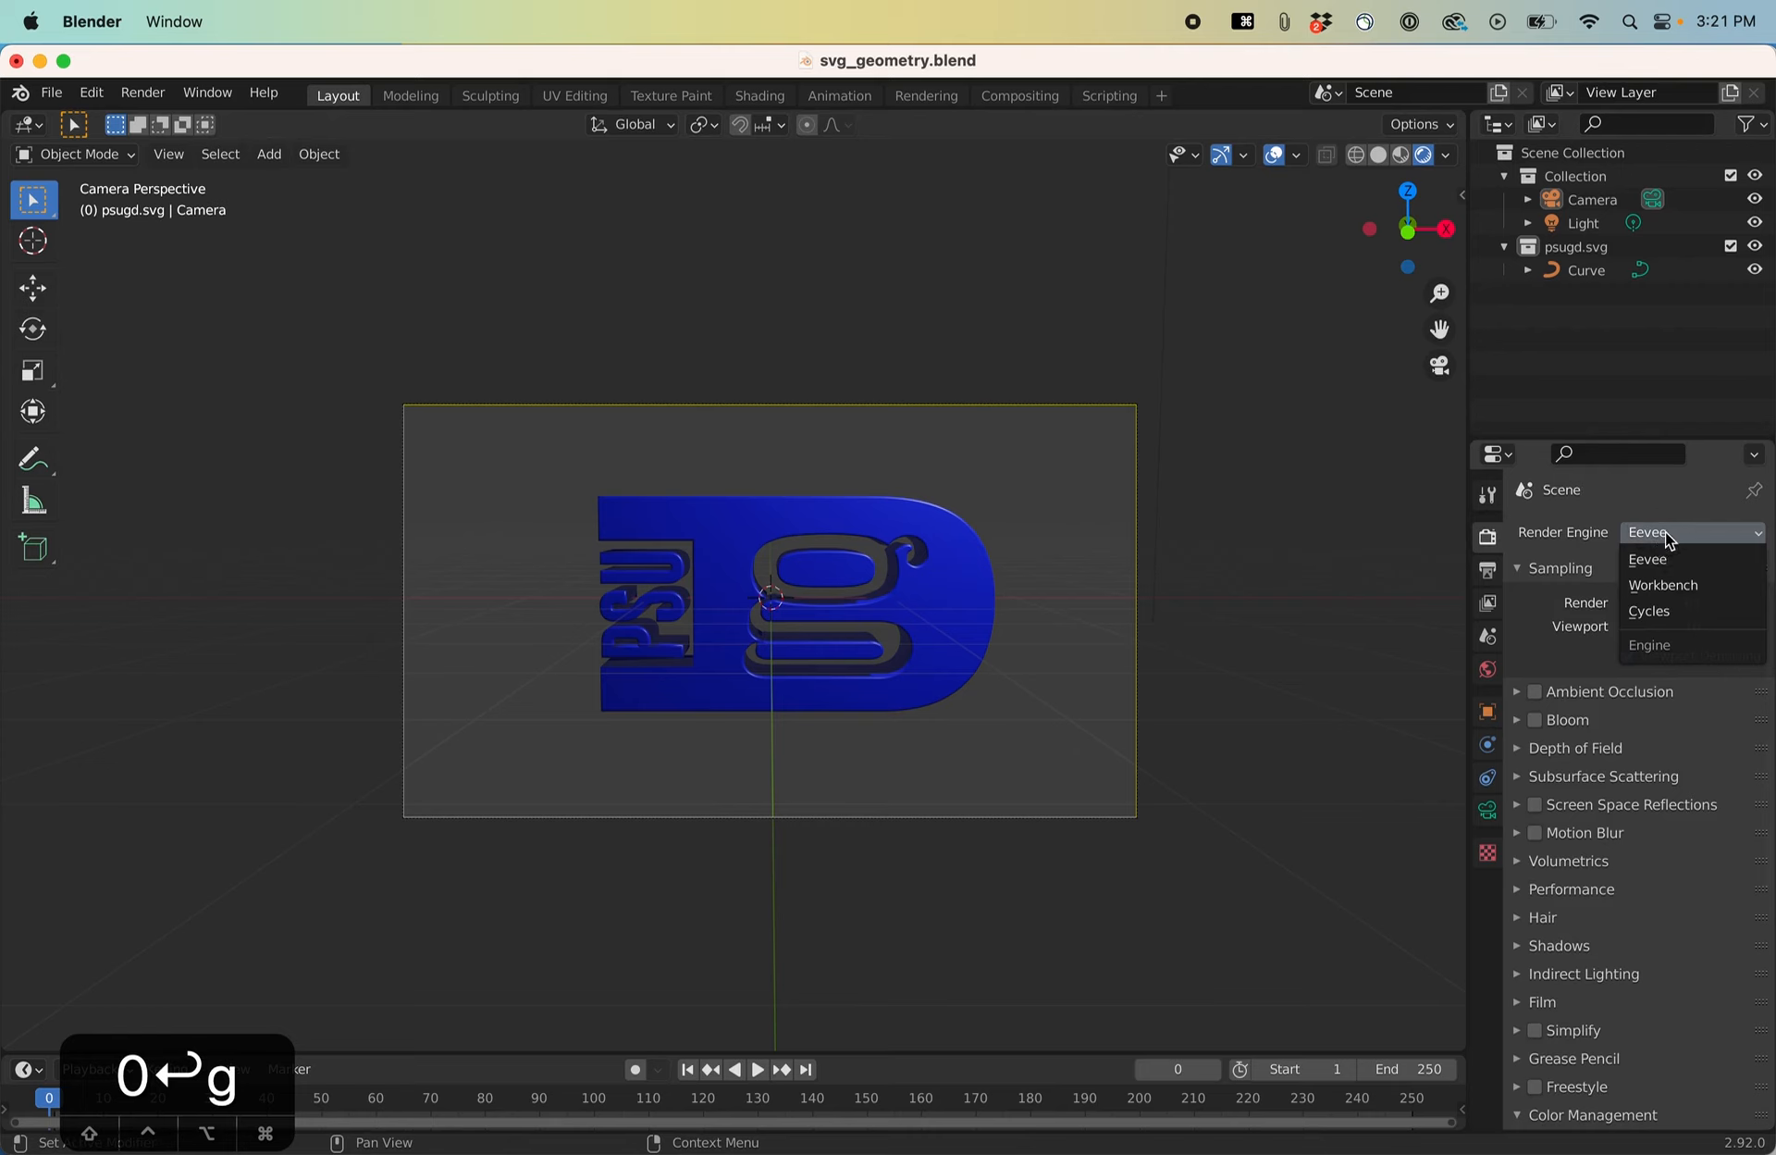
{"action": "left_click", "coordinate": [1663, 611]}
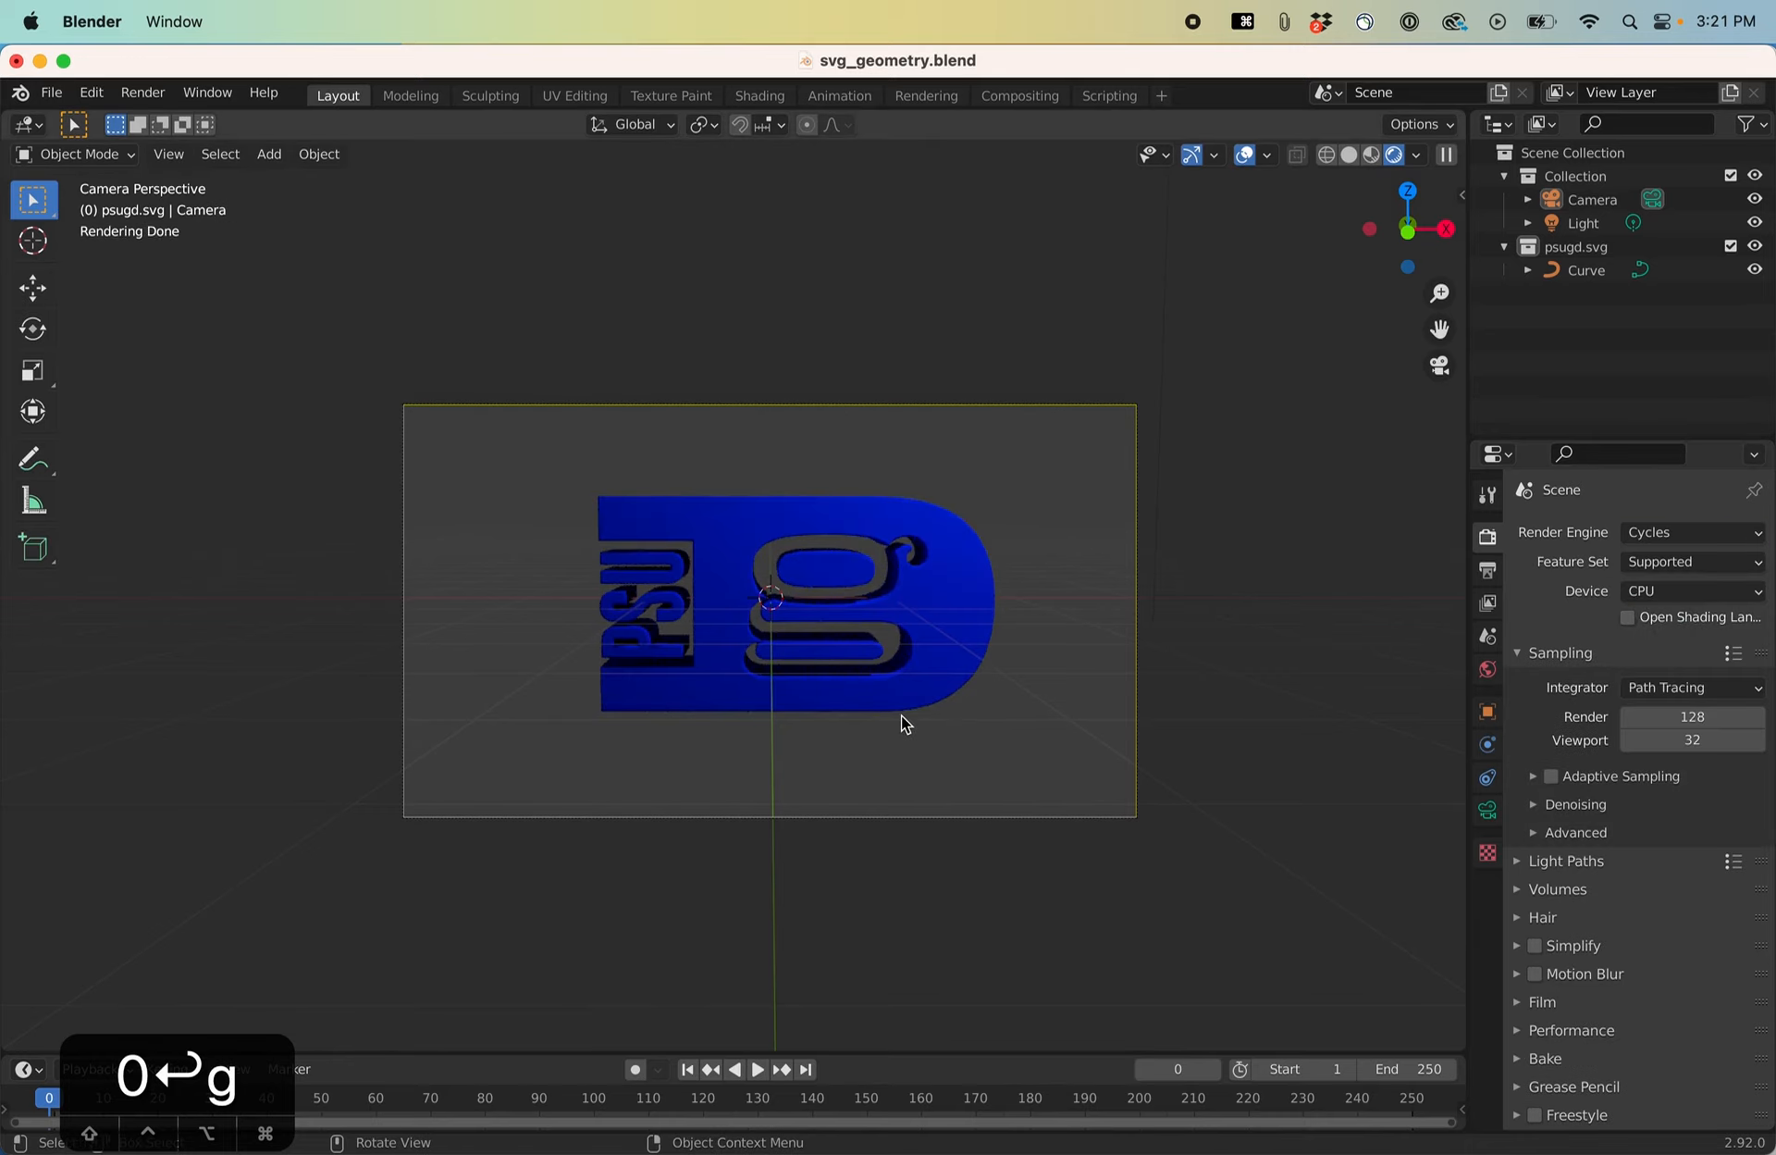
{"action": "left_click", "coordinate": [1671, 535]}
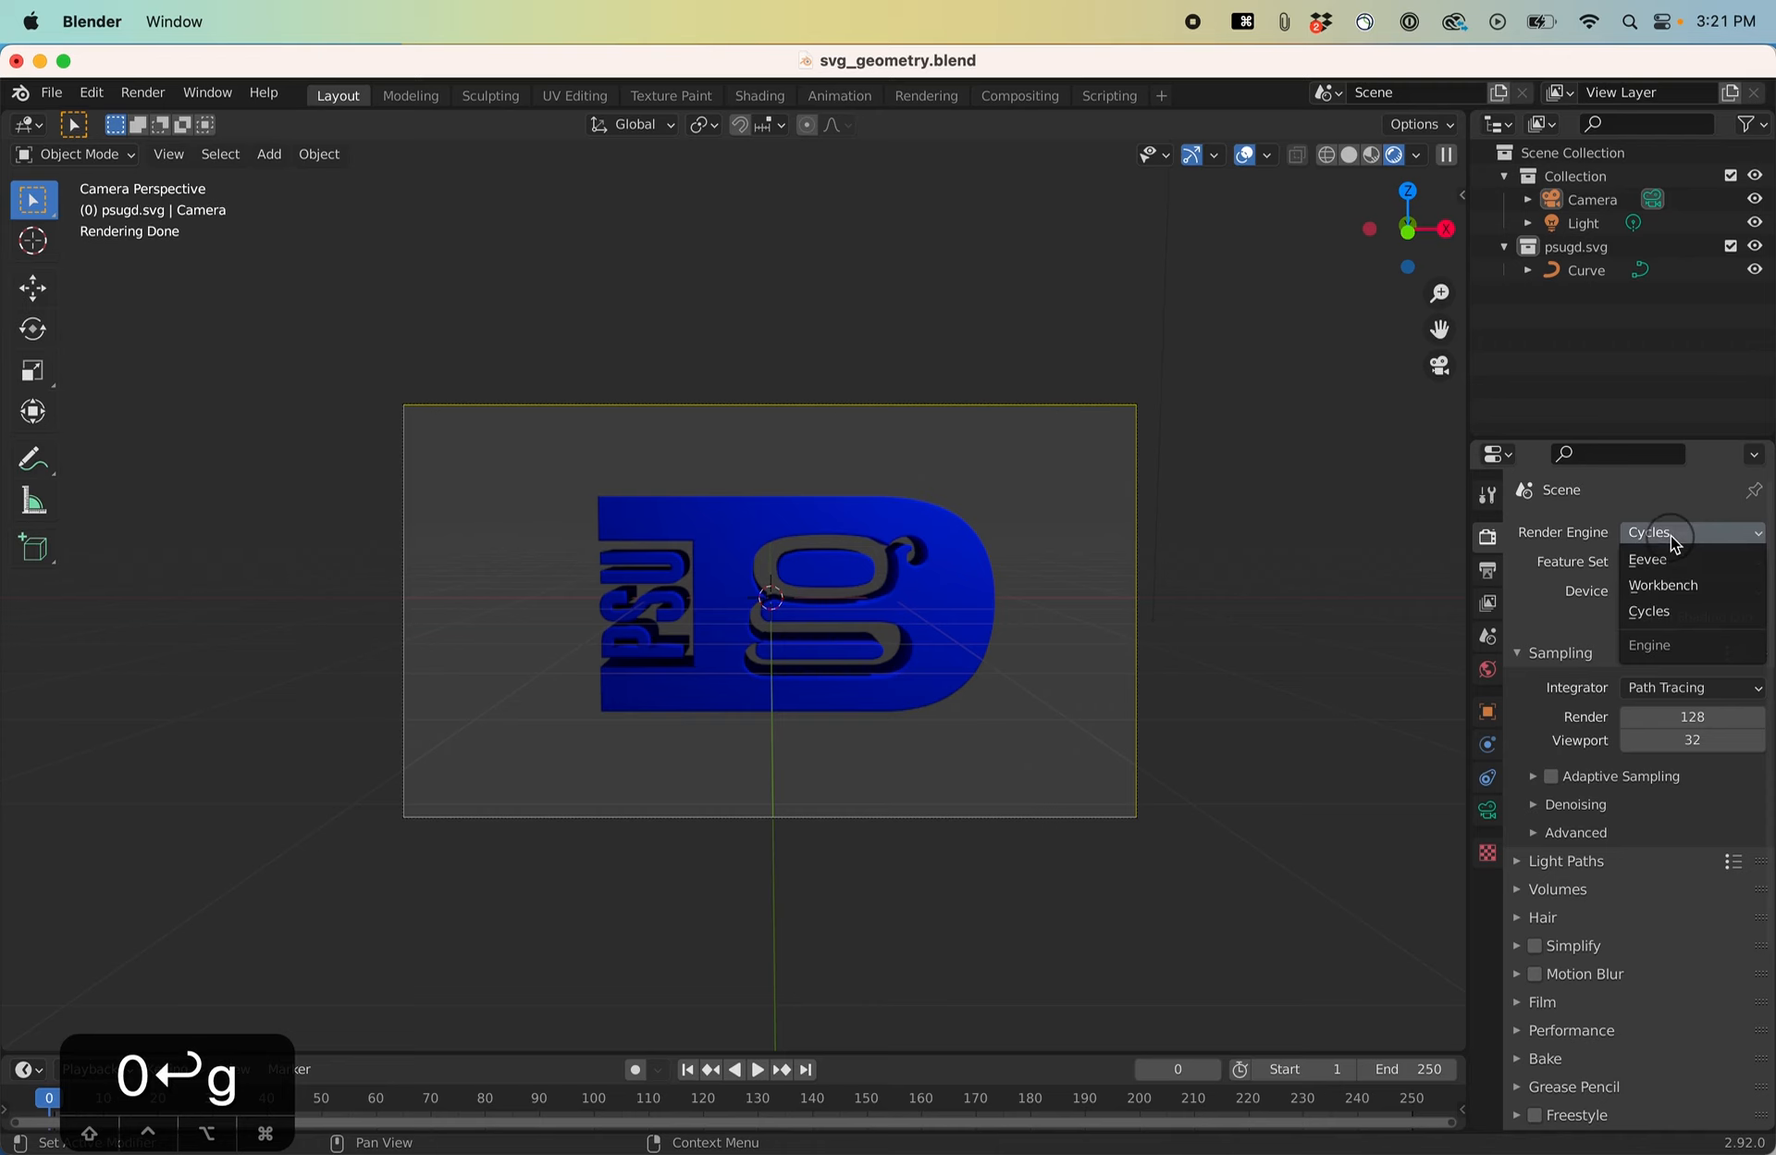
{"action": "left_click", "coordinate": [1662, 561]}
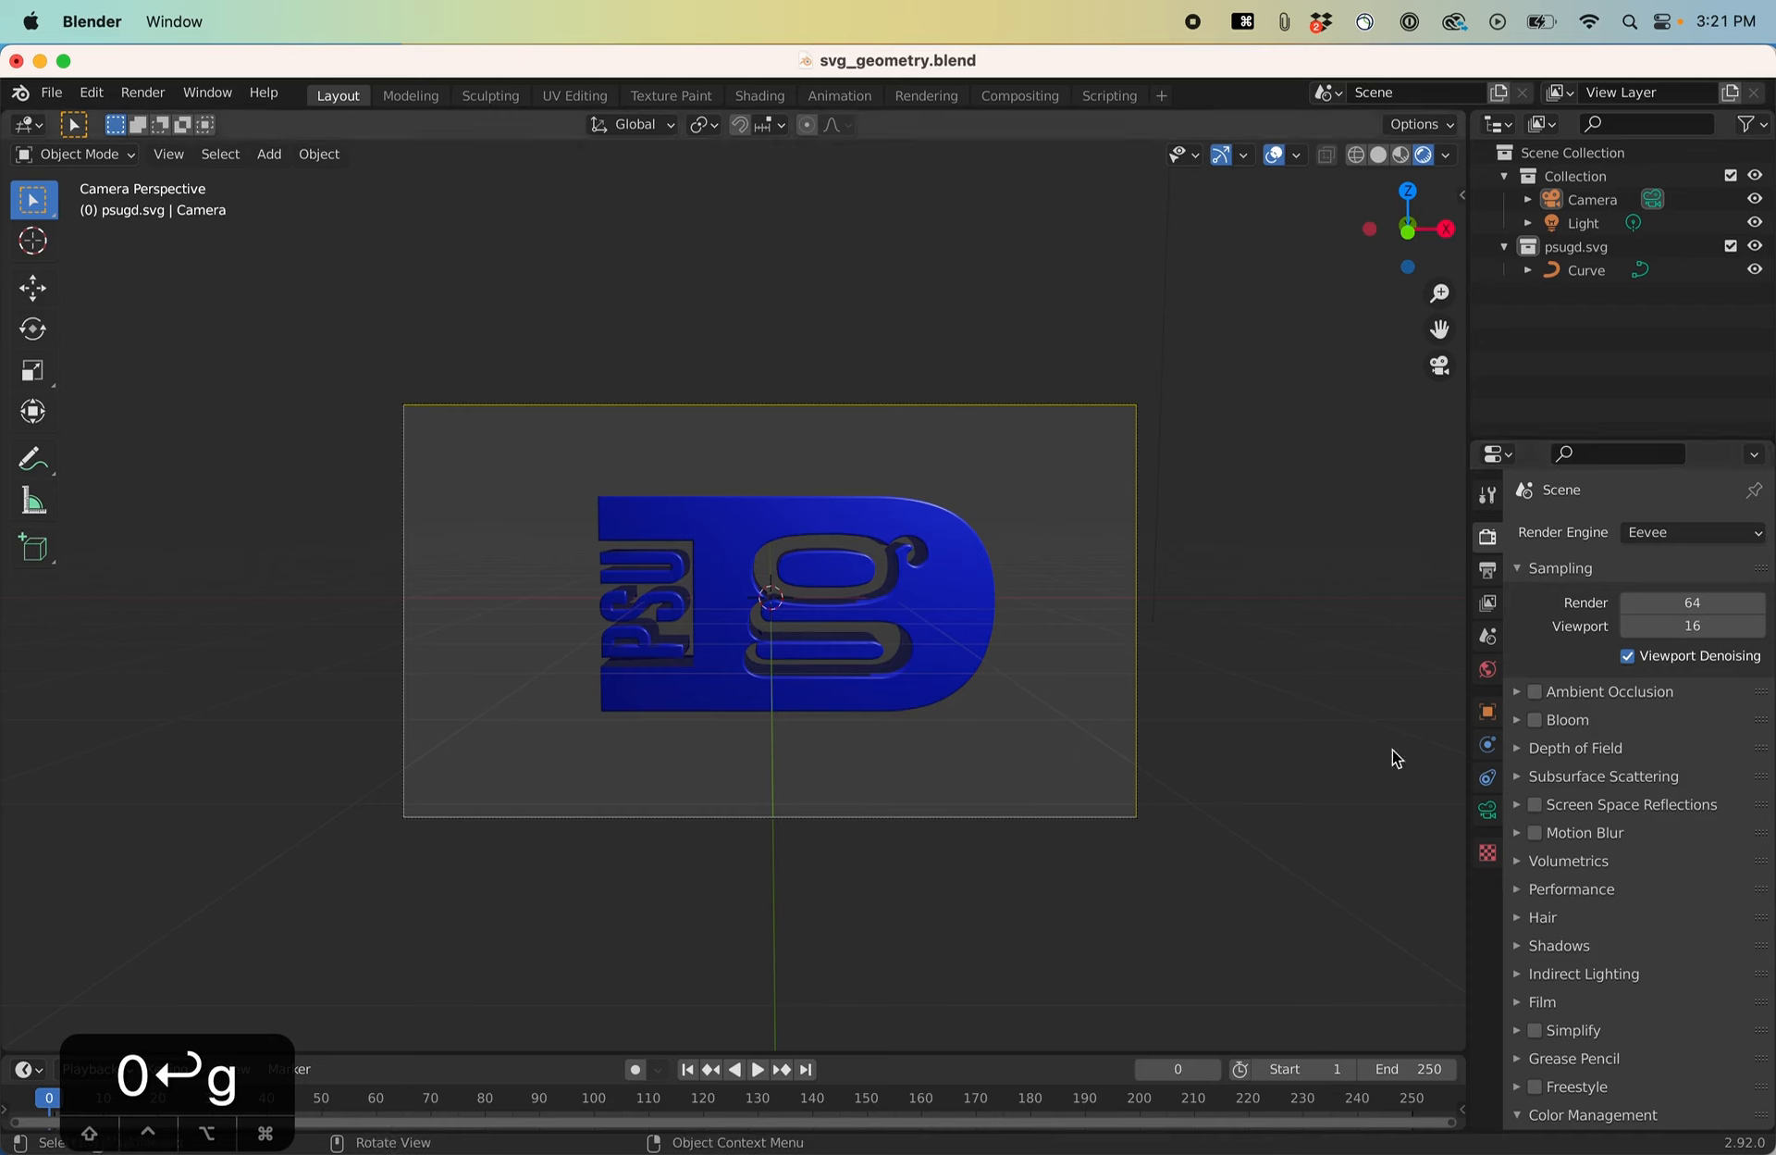
Look through the output dimensions and file settings, trying a different Y resolution and undoing that change.
{"action": "left_click", "coordinate": [1488, 569]}
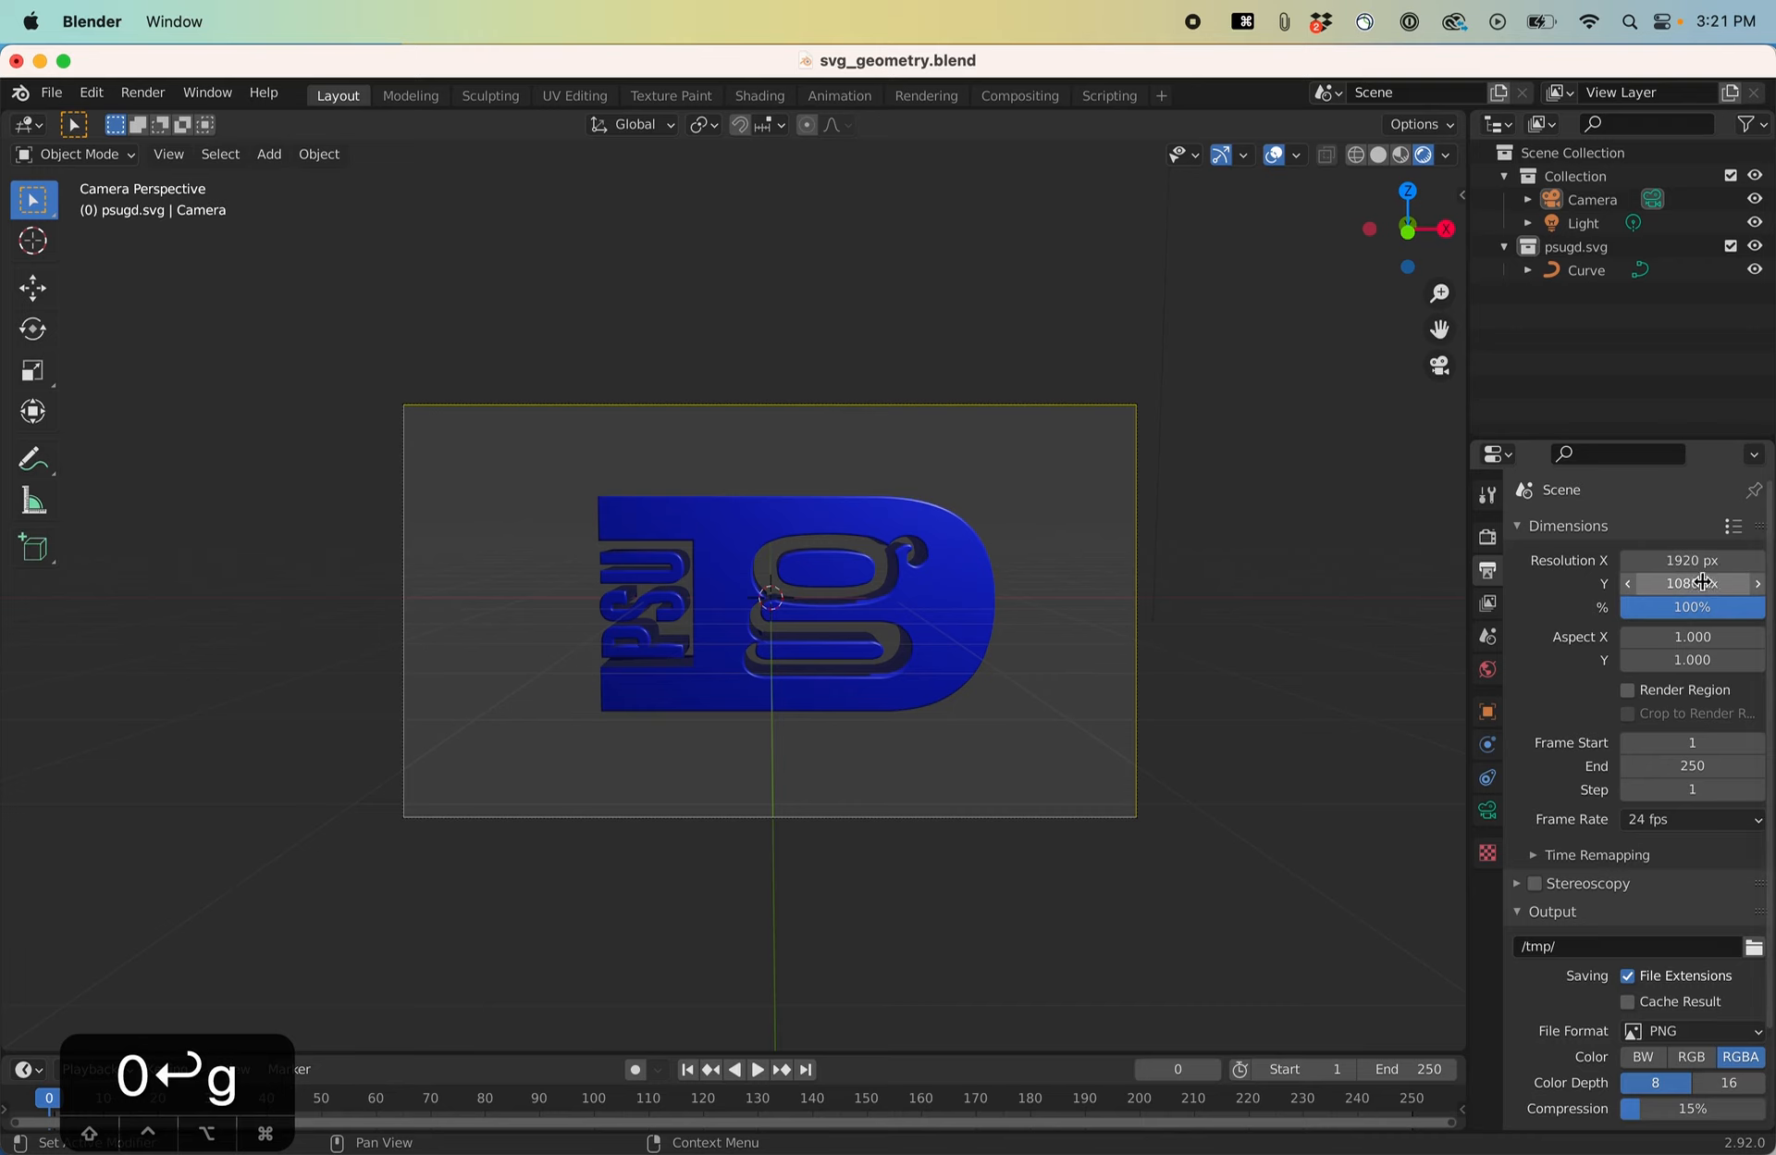
{"action": "left_click_drag", "start_coordinate": [1756, 584], "coordinate": [1422, 577]}
{"action": "key", "text": "super+z"}
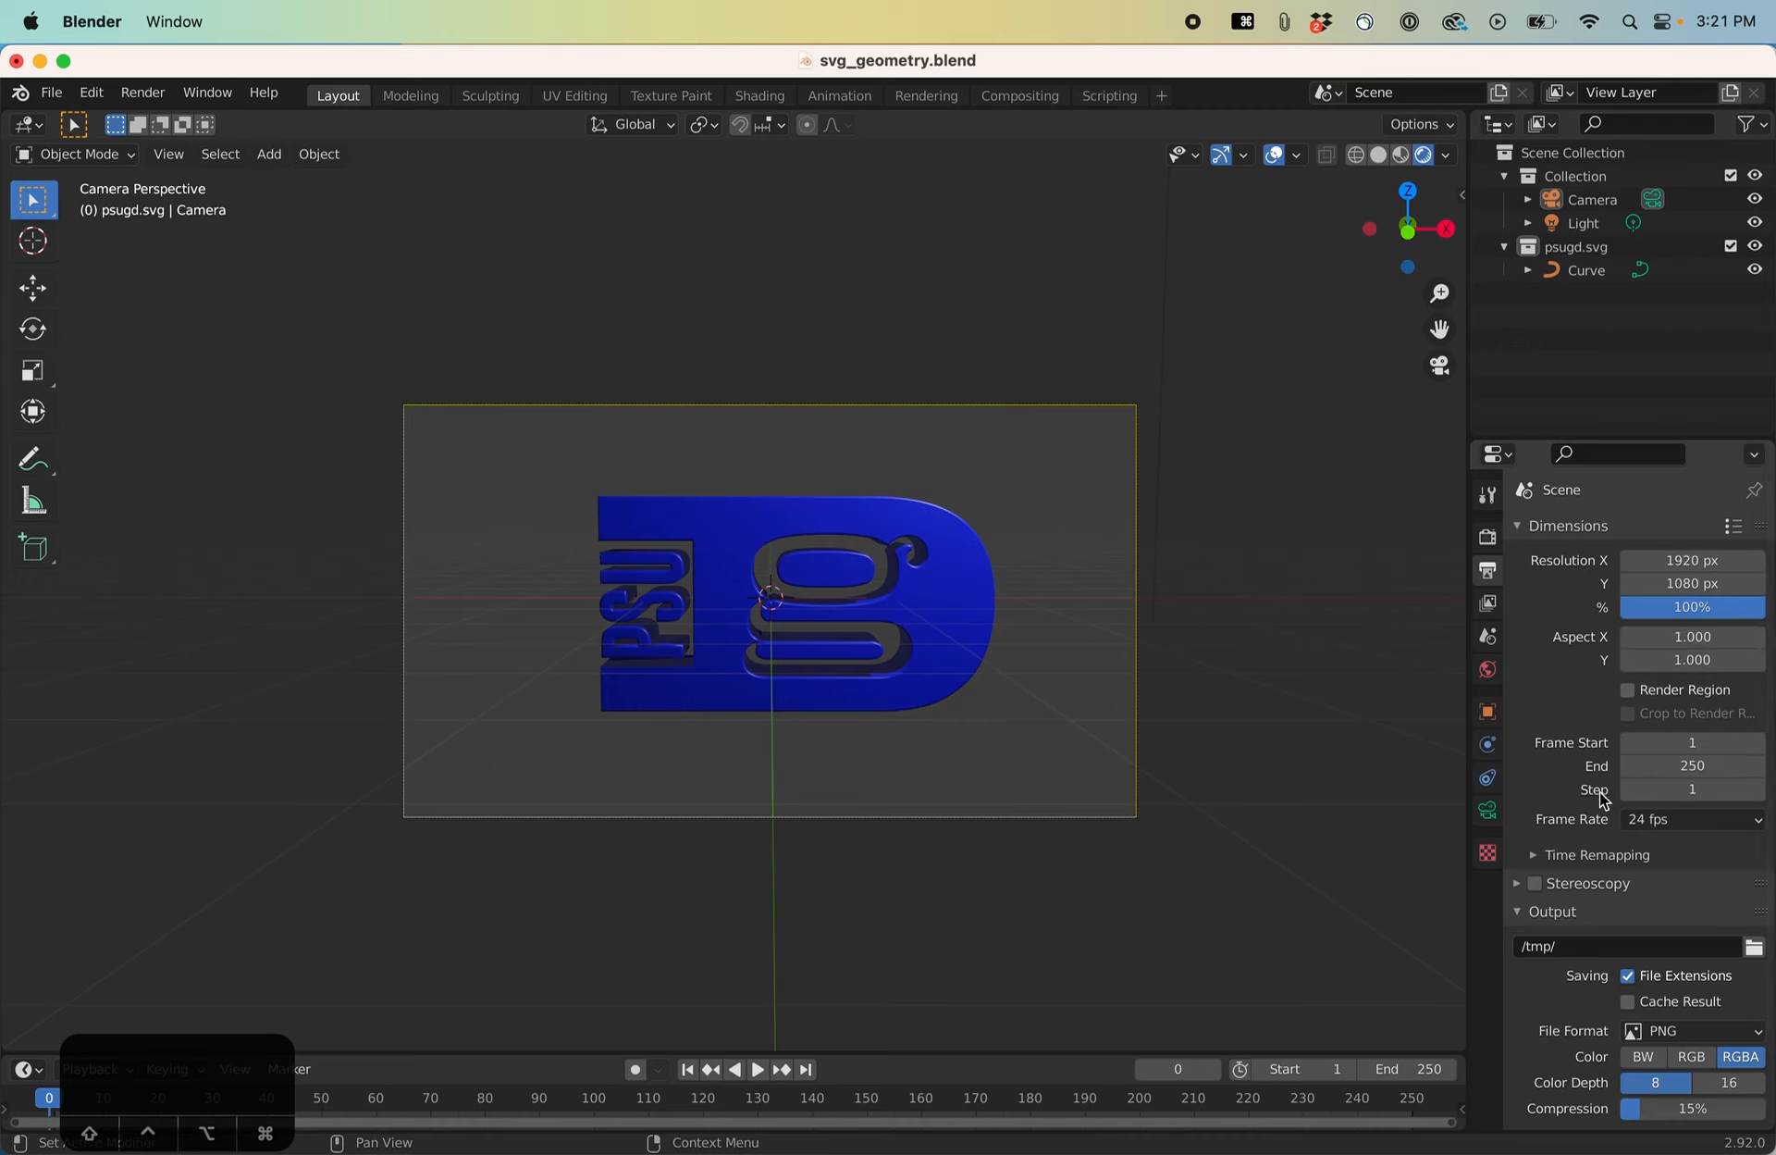
{"action": "scroll", "coordinate": [1522, 784], "scroll_direction": "down", "scroll_amount": 1}
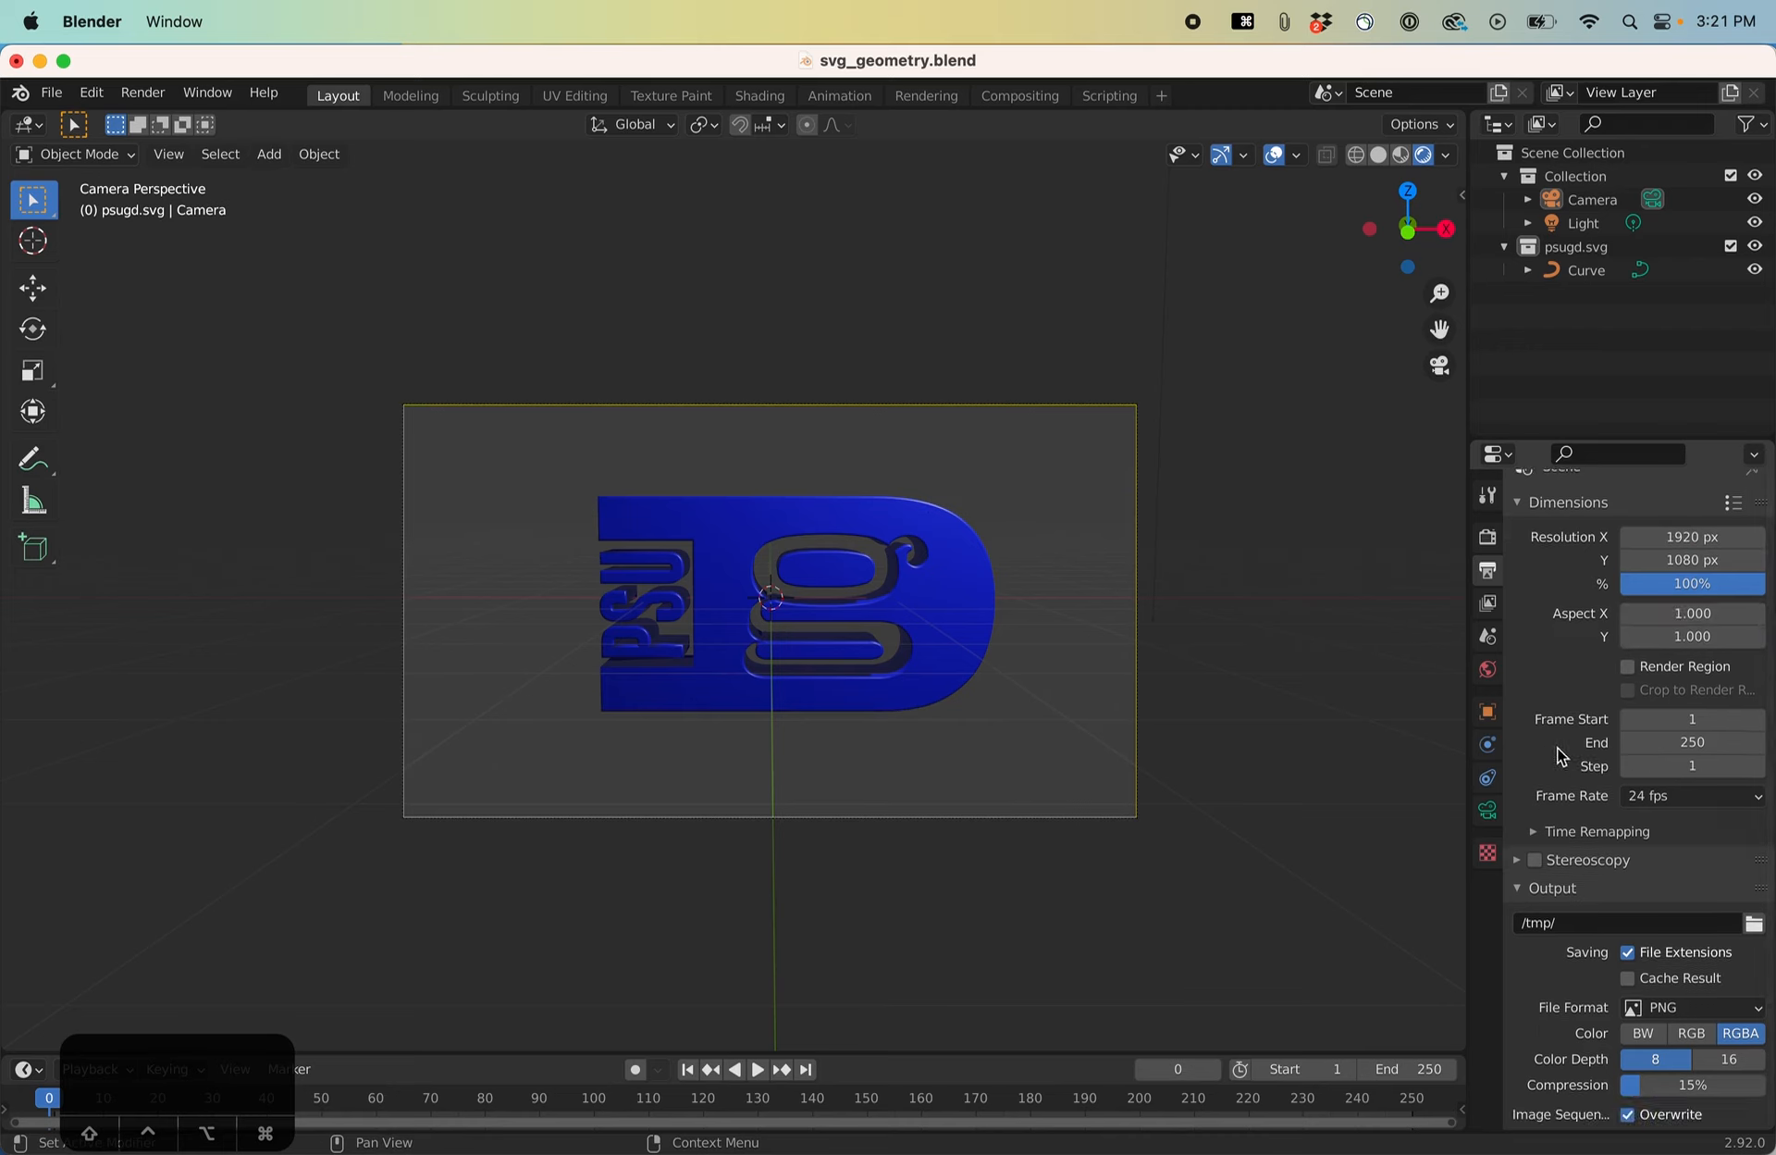
{"action": "scroll", "coordinate": [1560, 761], "scroll_direction": "down", "scroll_amount": 2}
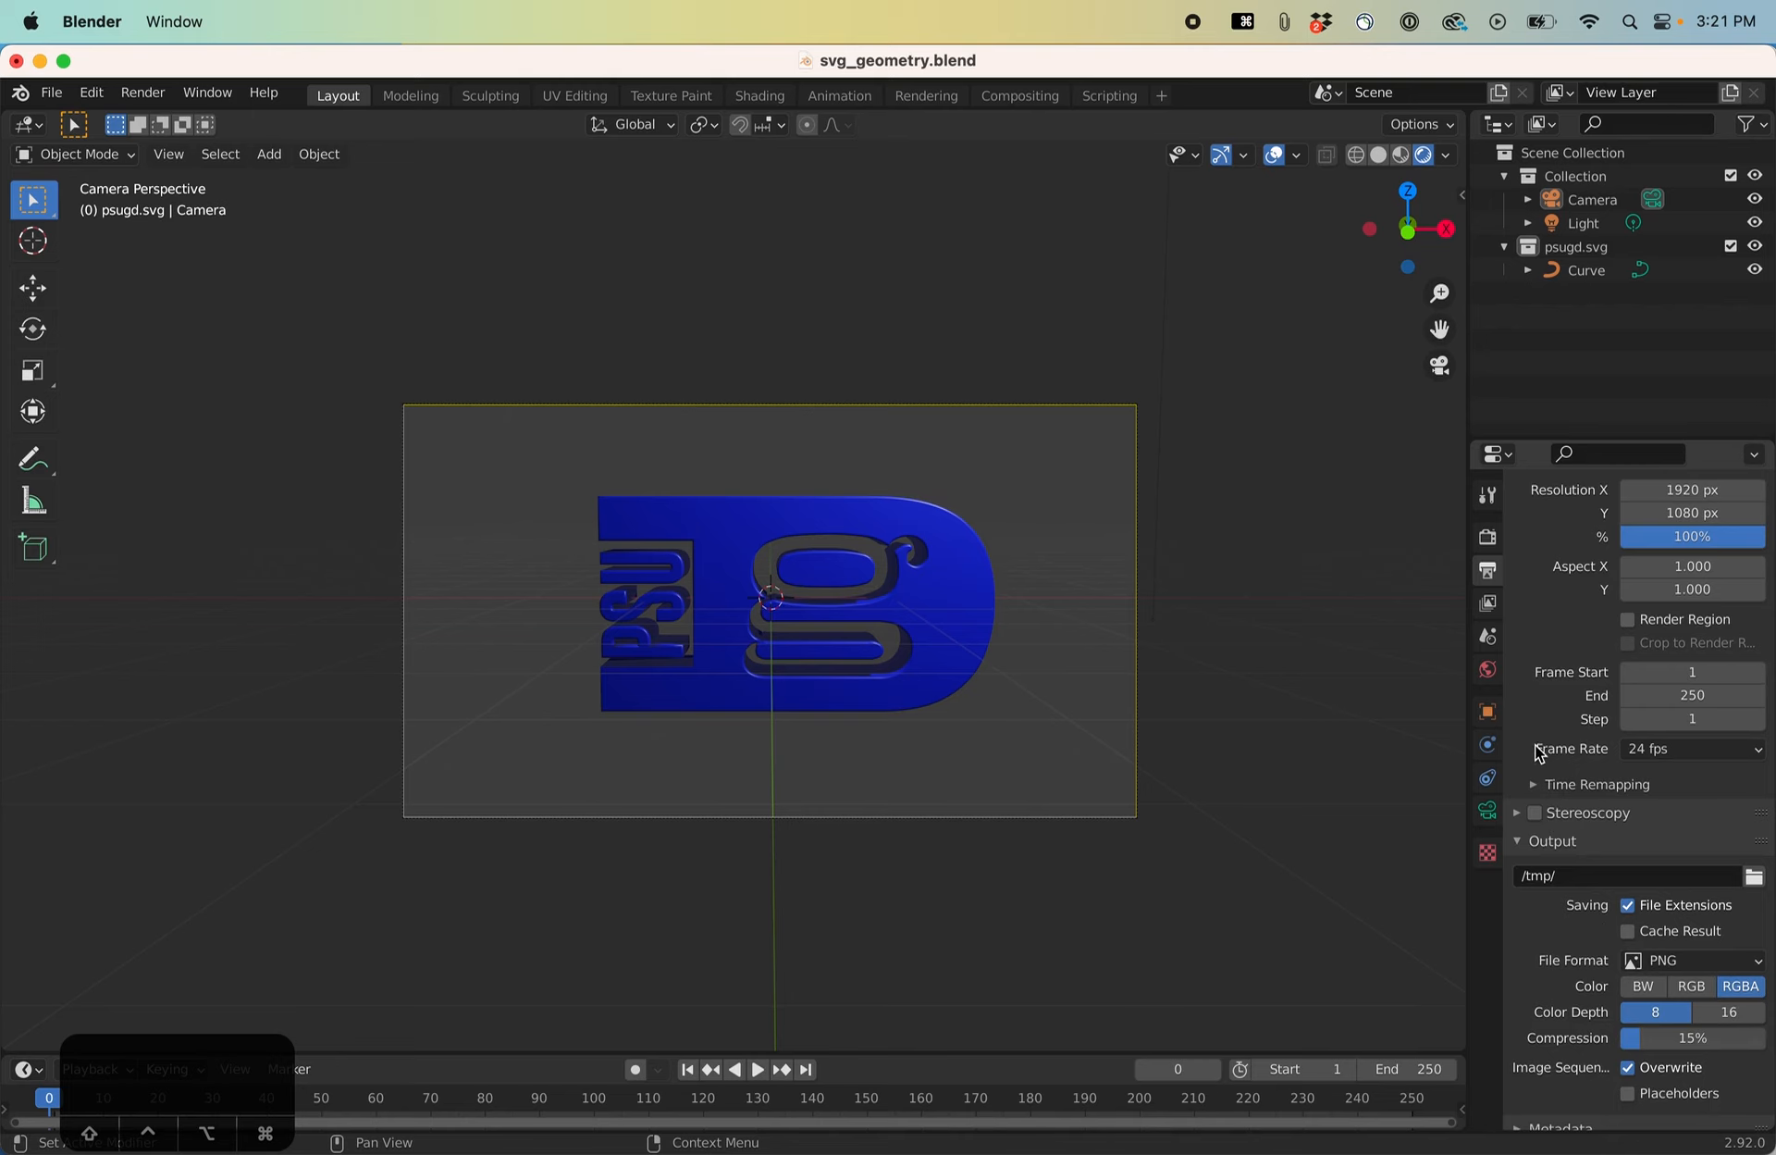
{"action": "scroll", "coordinate": [1540, 754], "scroll_direction": "down", "scroll_amount": 2}
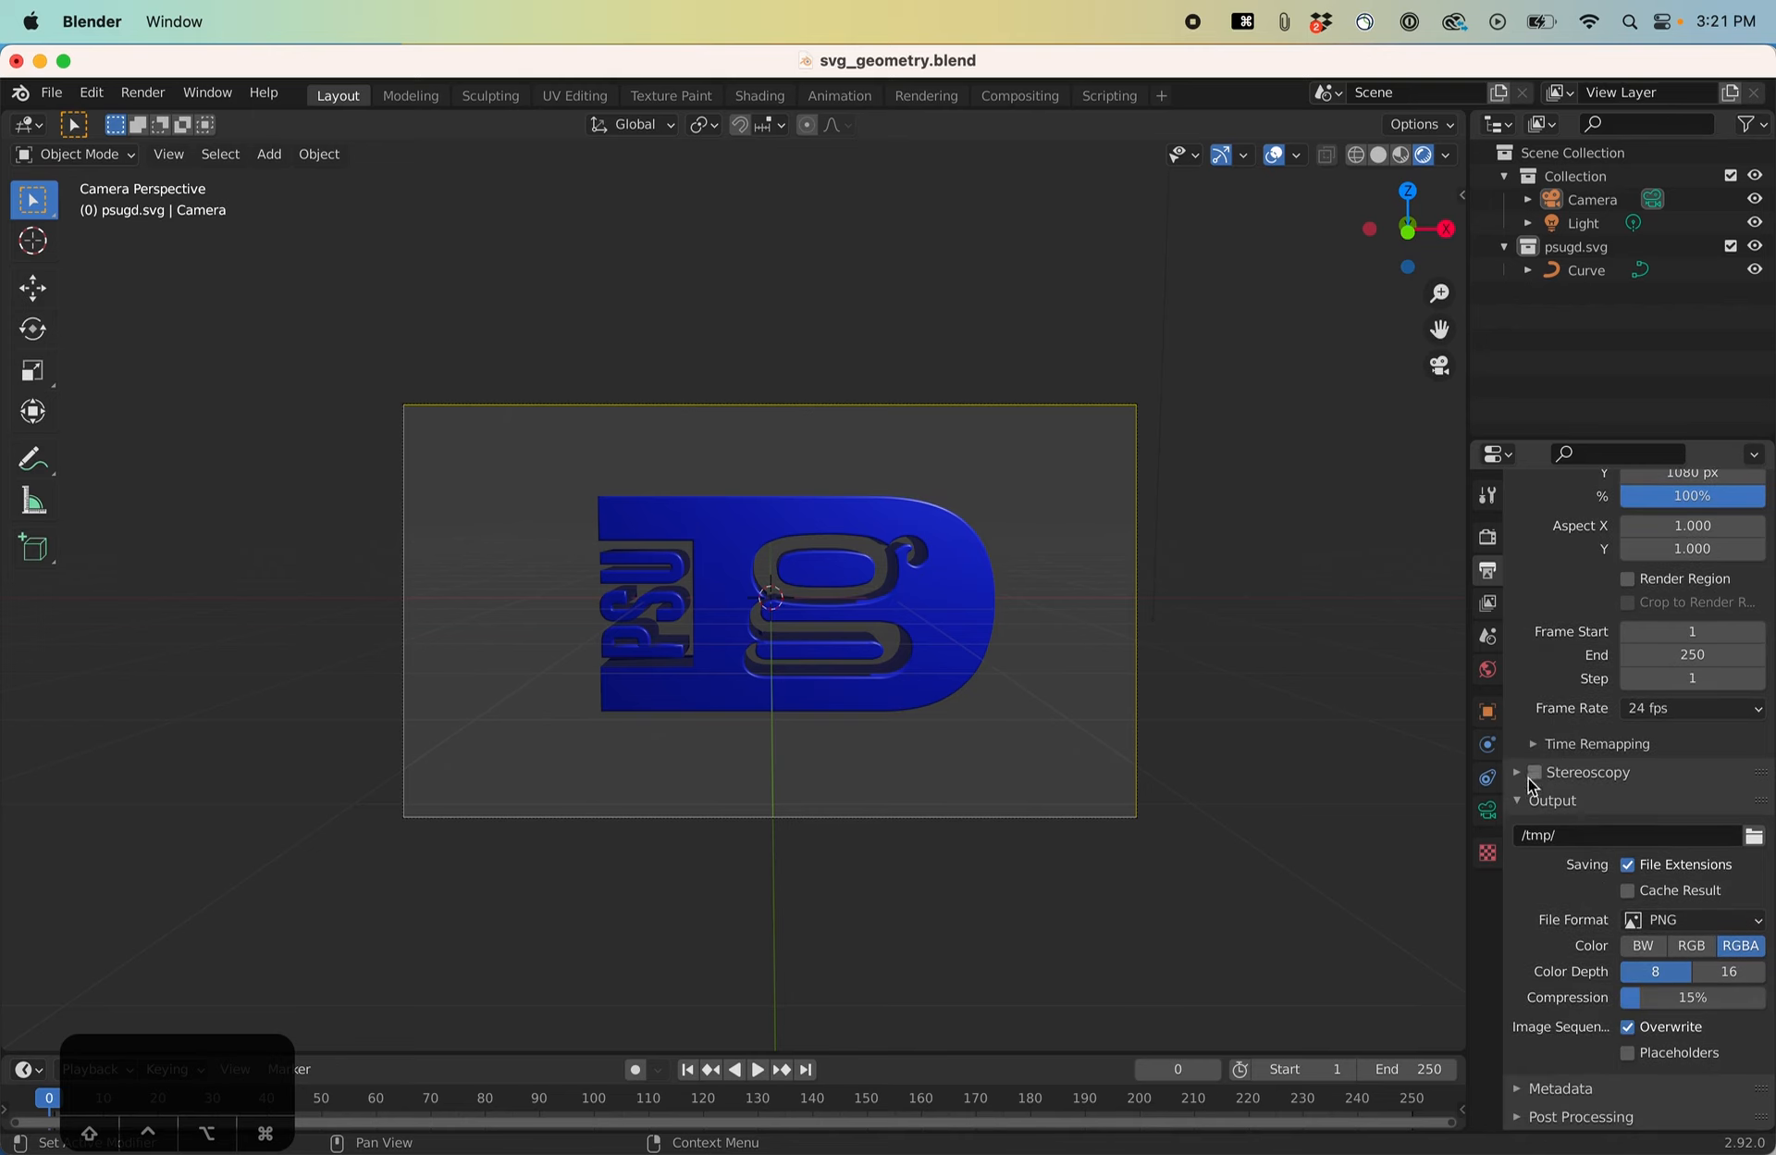
Render an image of the scene and examine the logo's edges and cutouts in the result.
{"action": "left_click", "coordinate": [144, 91]}
{"action": "left_click", "coordinate": [163, 121]}
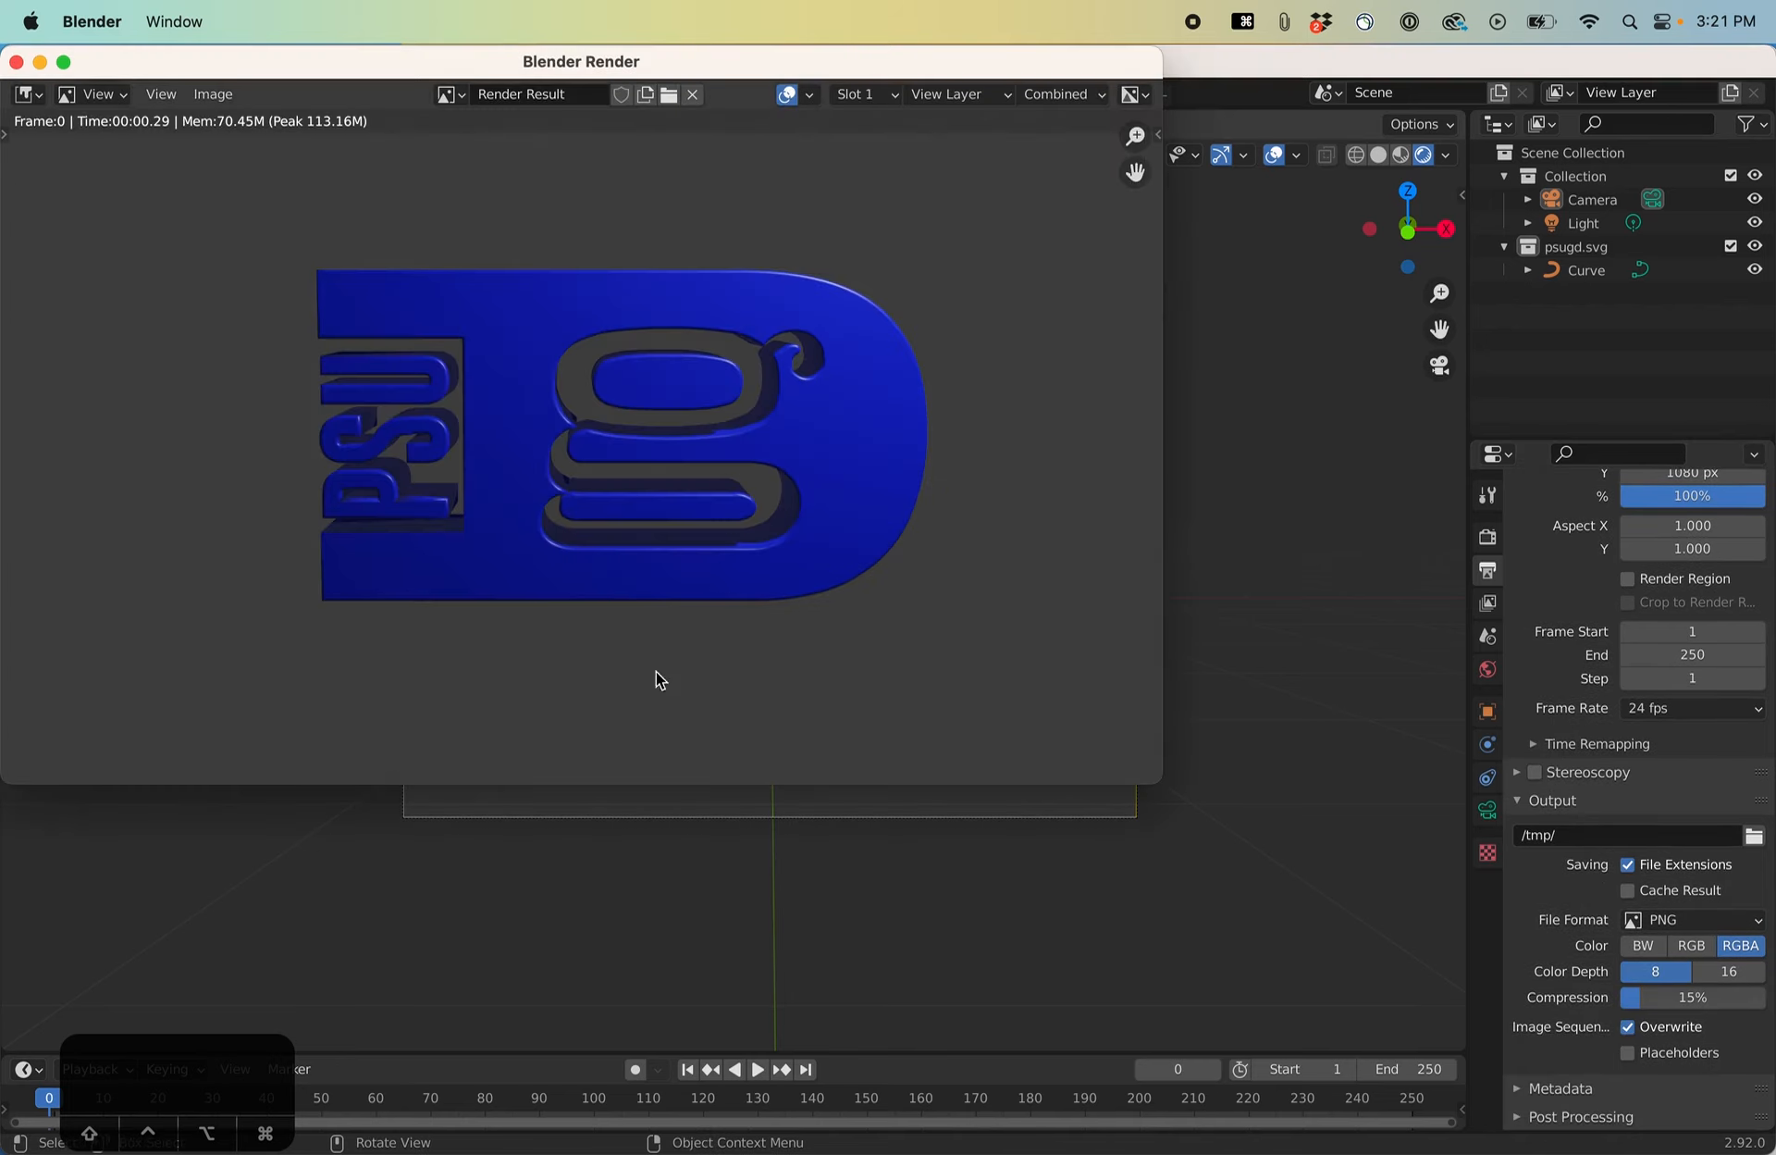
{"action": "scroll", "coordinate": [869, 345], "scroll_direction": "up", "scroll_amount": 1}
{"action": "scroll", "coordinate": [606, 637], "scroll_direction": "up", "scroll_amount": 1}
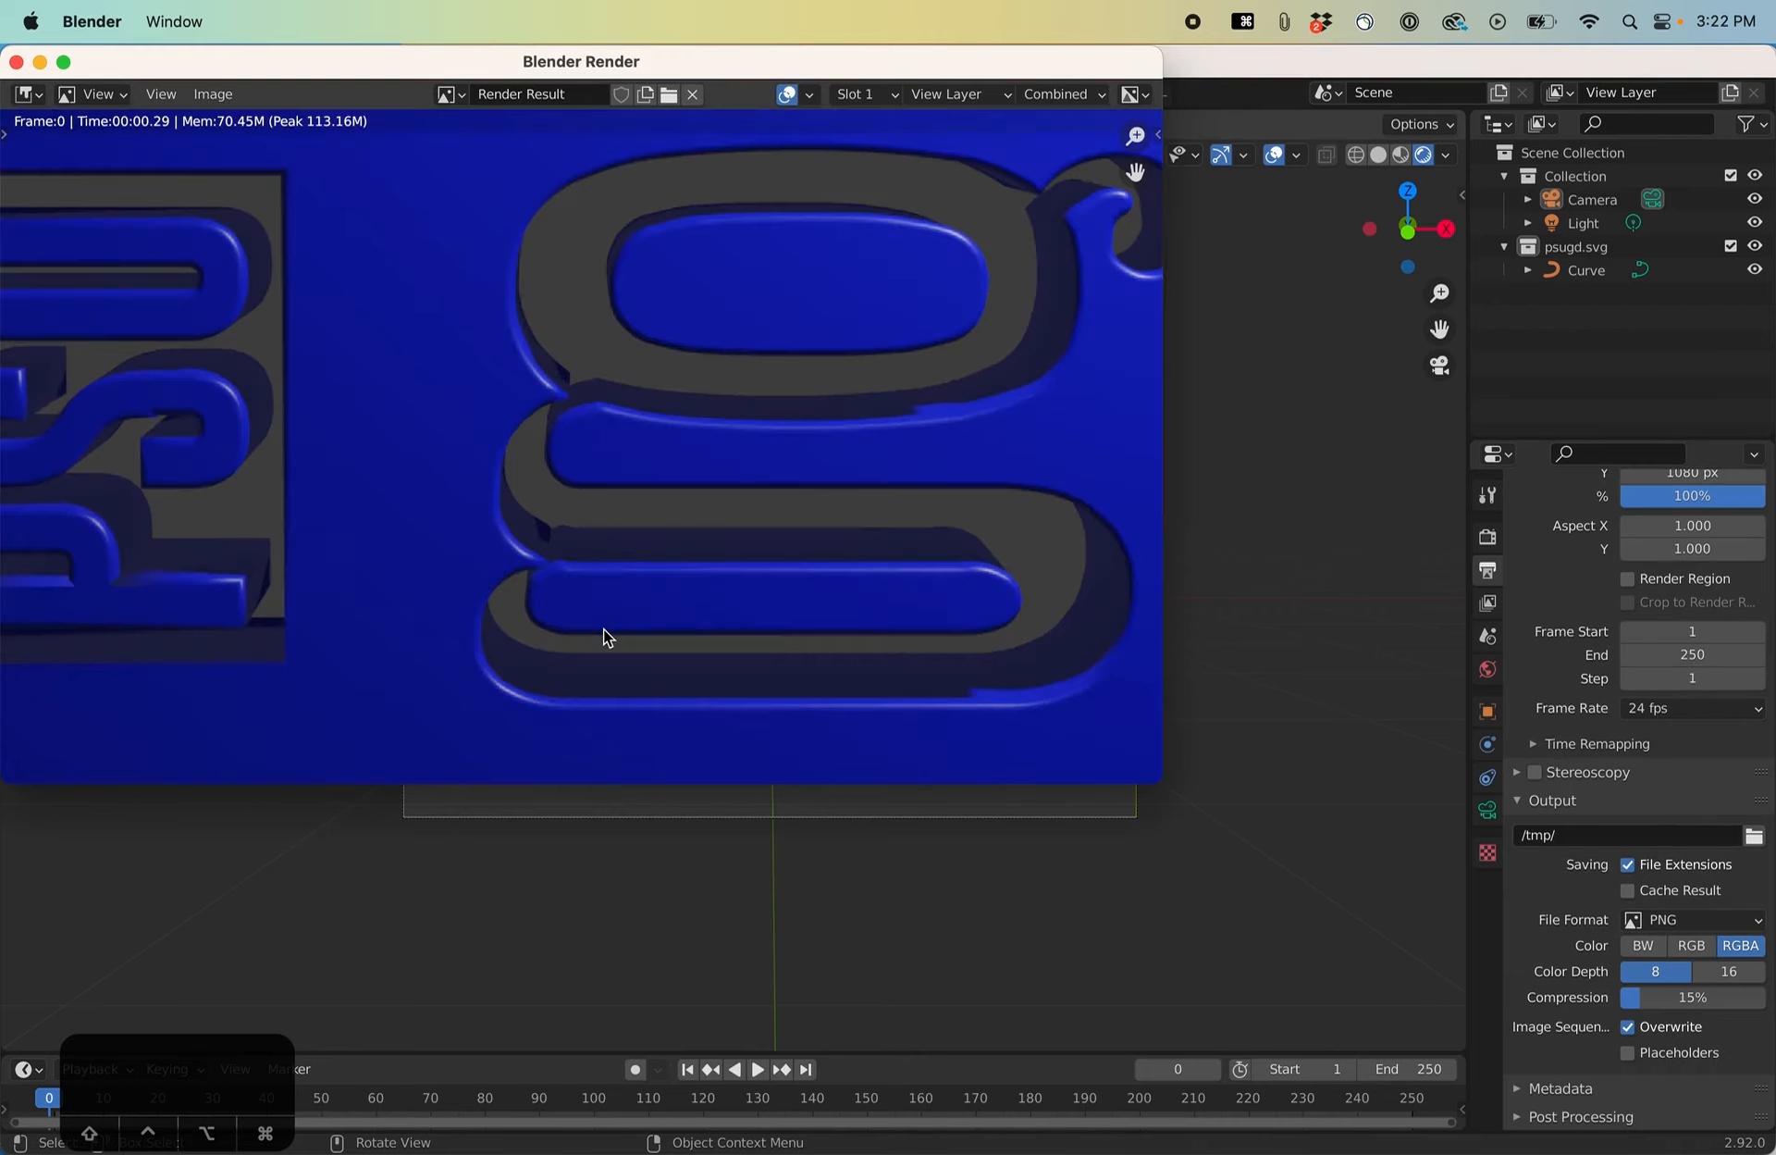
{"action": "scroll", "coordinate": [602, 635], "scroll_direction": "down", "scroll_amount": 4}
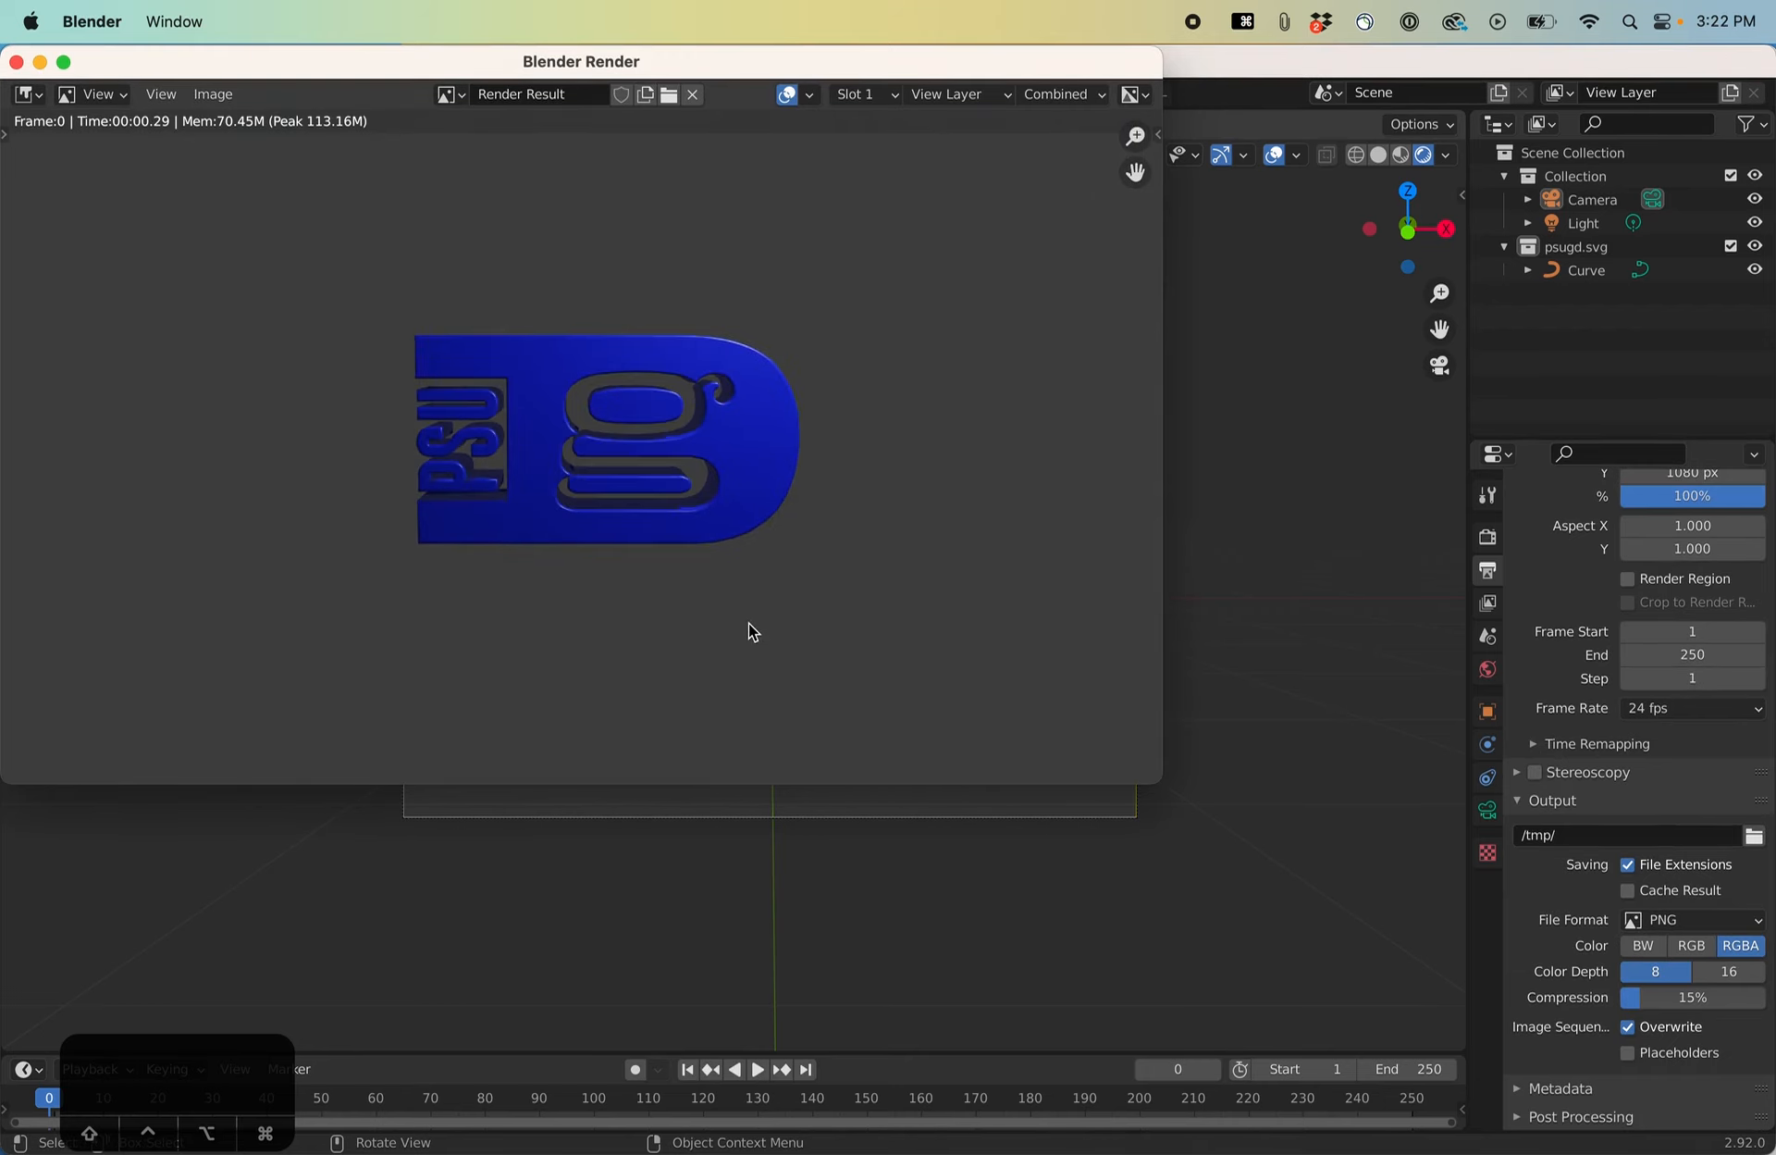
{"action": "scroll", "coordinate": [680, 387], "scroll_direction": "up", "scroll_amount": 3}
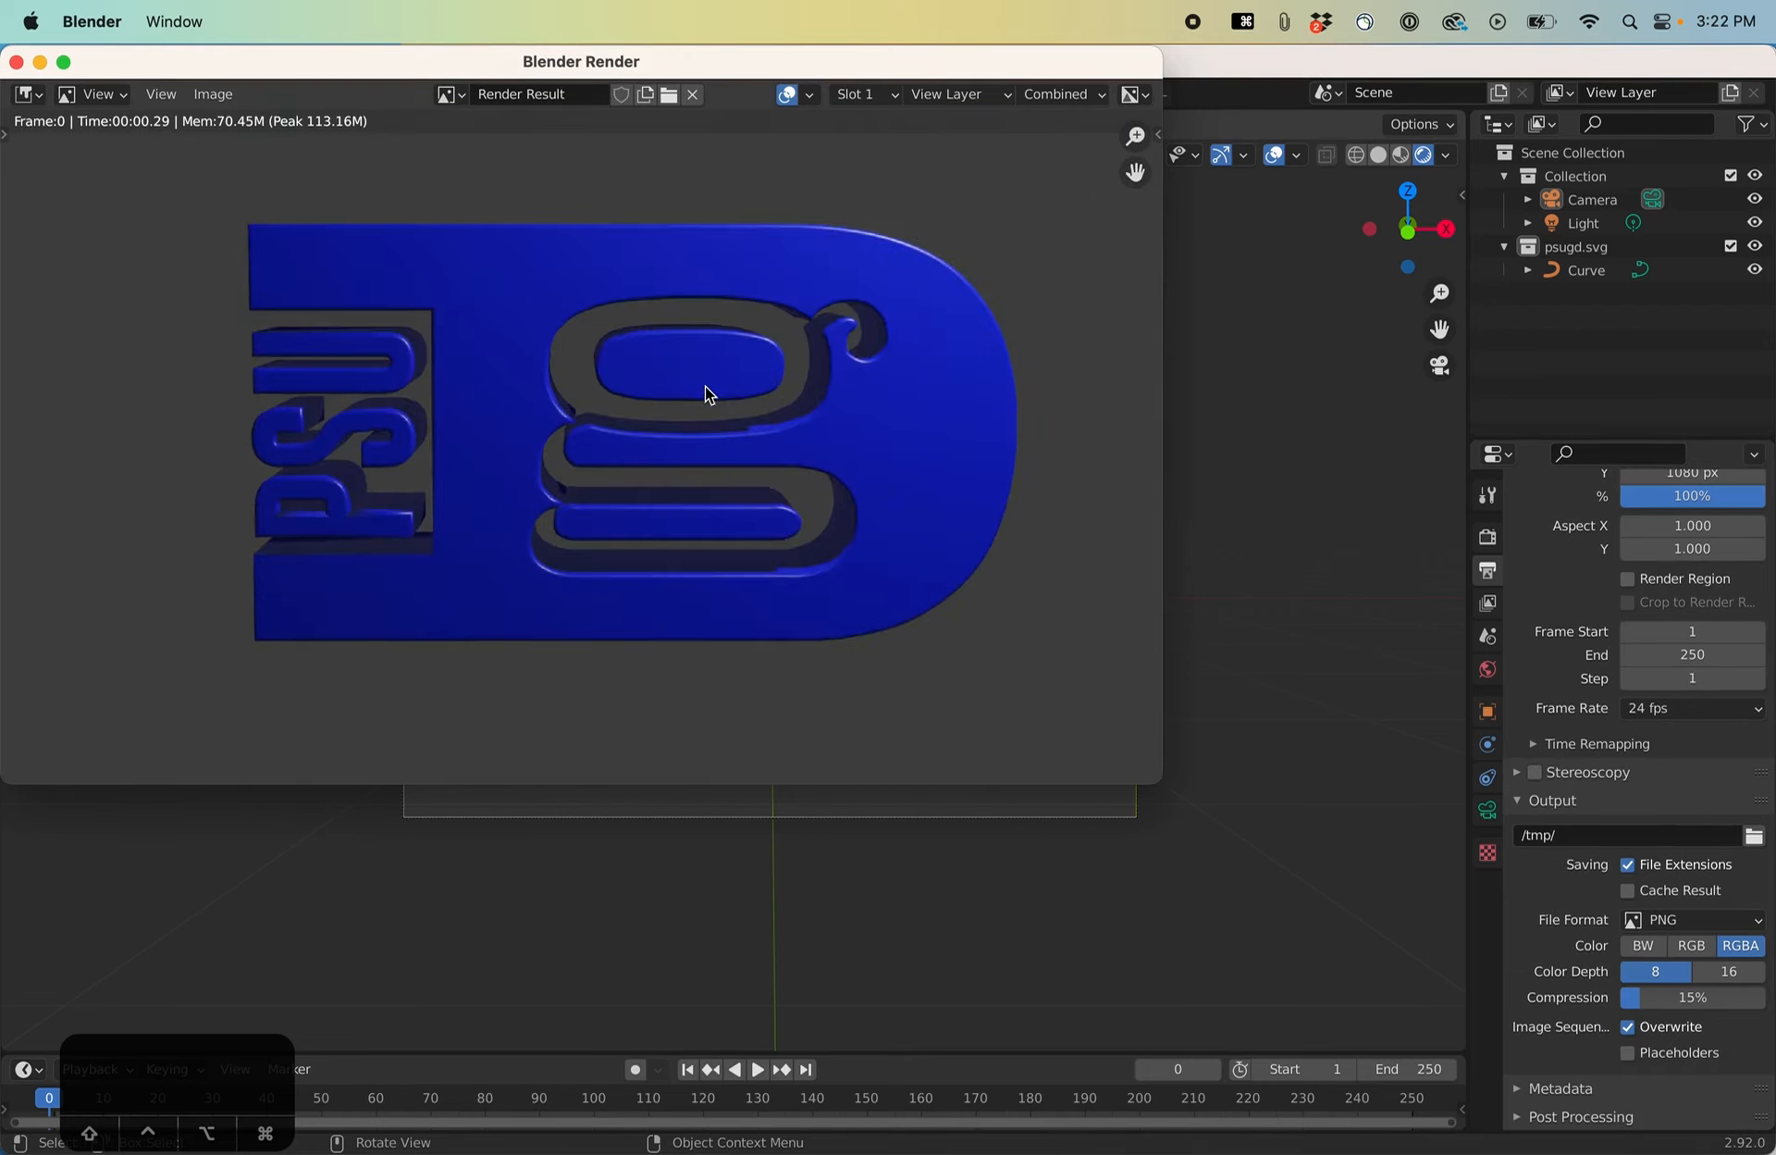
{"action": "scroll", "coordinate": [700, 404], "scroll_direction": "down", "scroll_amount": 3}
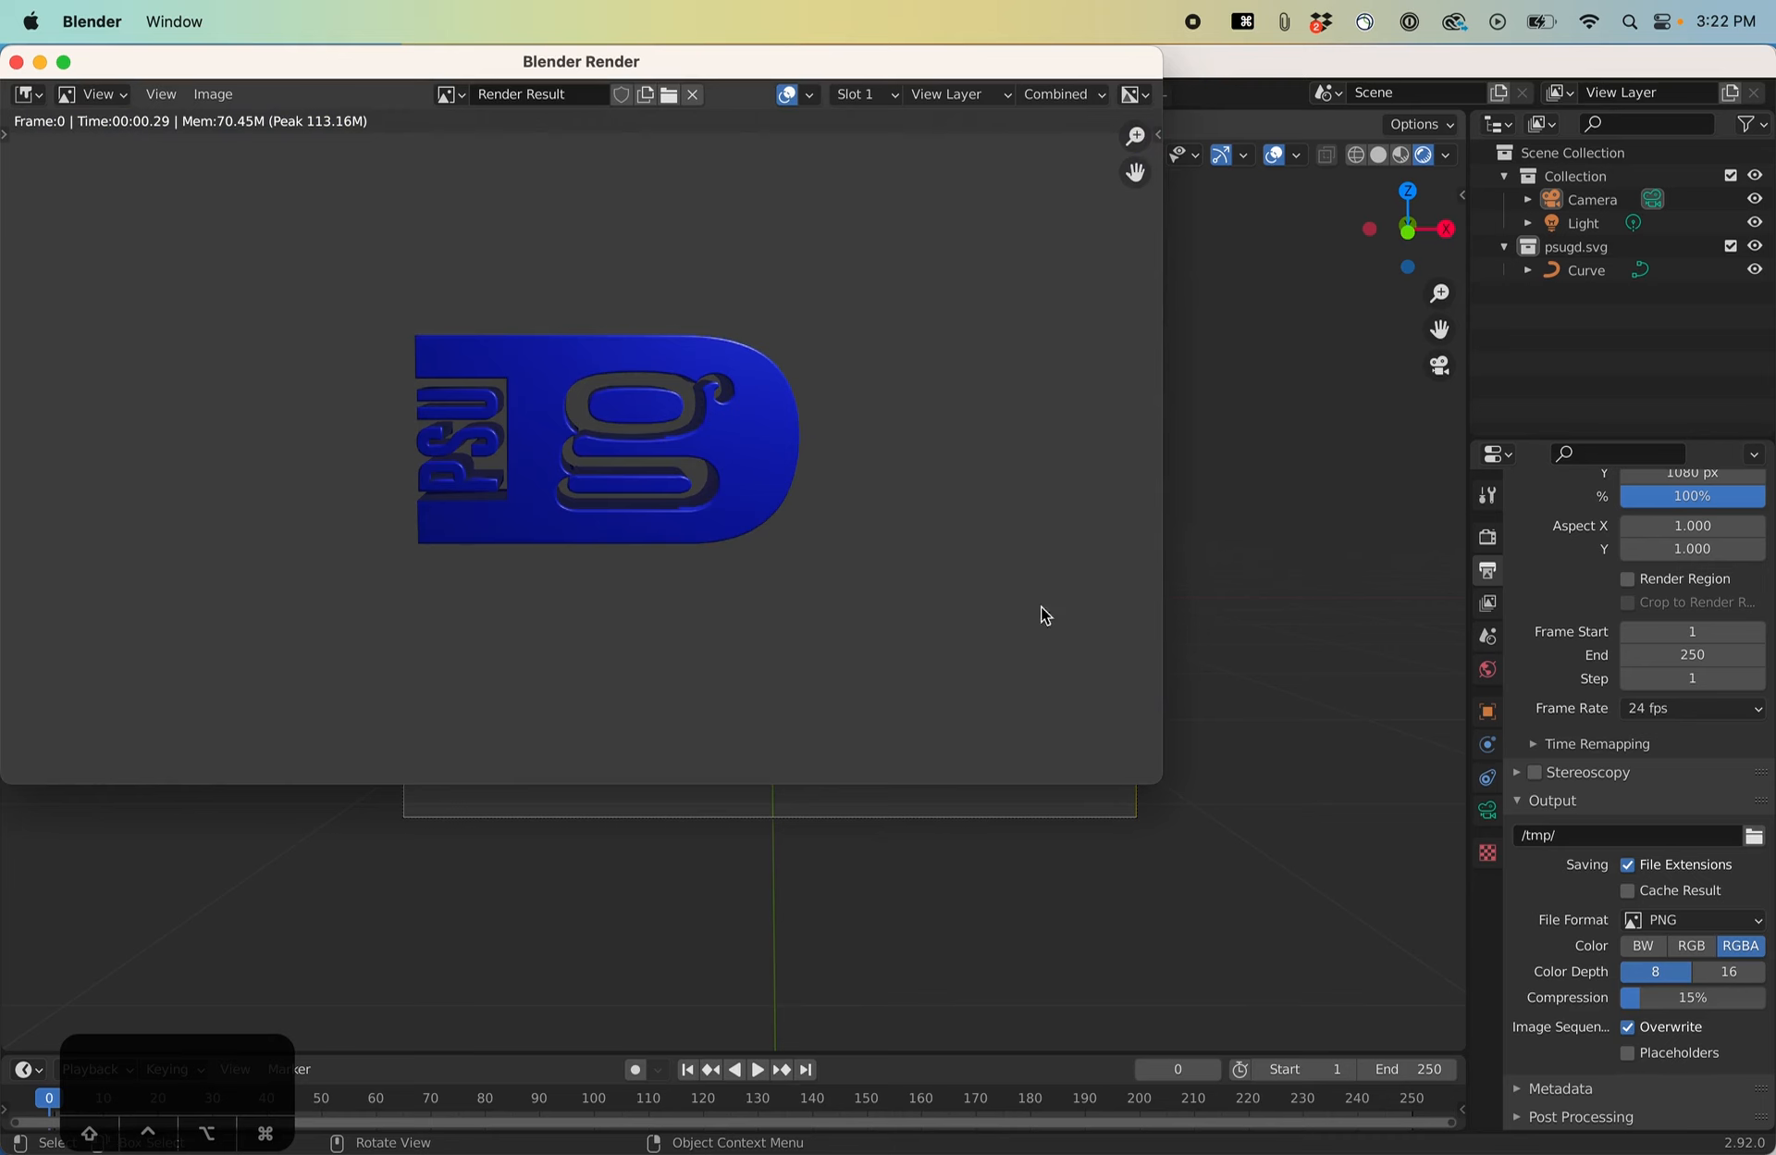
Look through the view layer and scene settings, and set the world background color to a light blue-grey.
{"action": "left_click", "coordinate": [1488, 602]}
{"action": "scroll", "coordinate": [1523, 714], "scroll_direction": "down", "scroll_amount": 2}
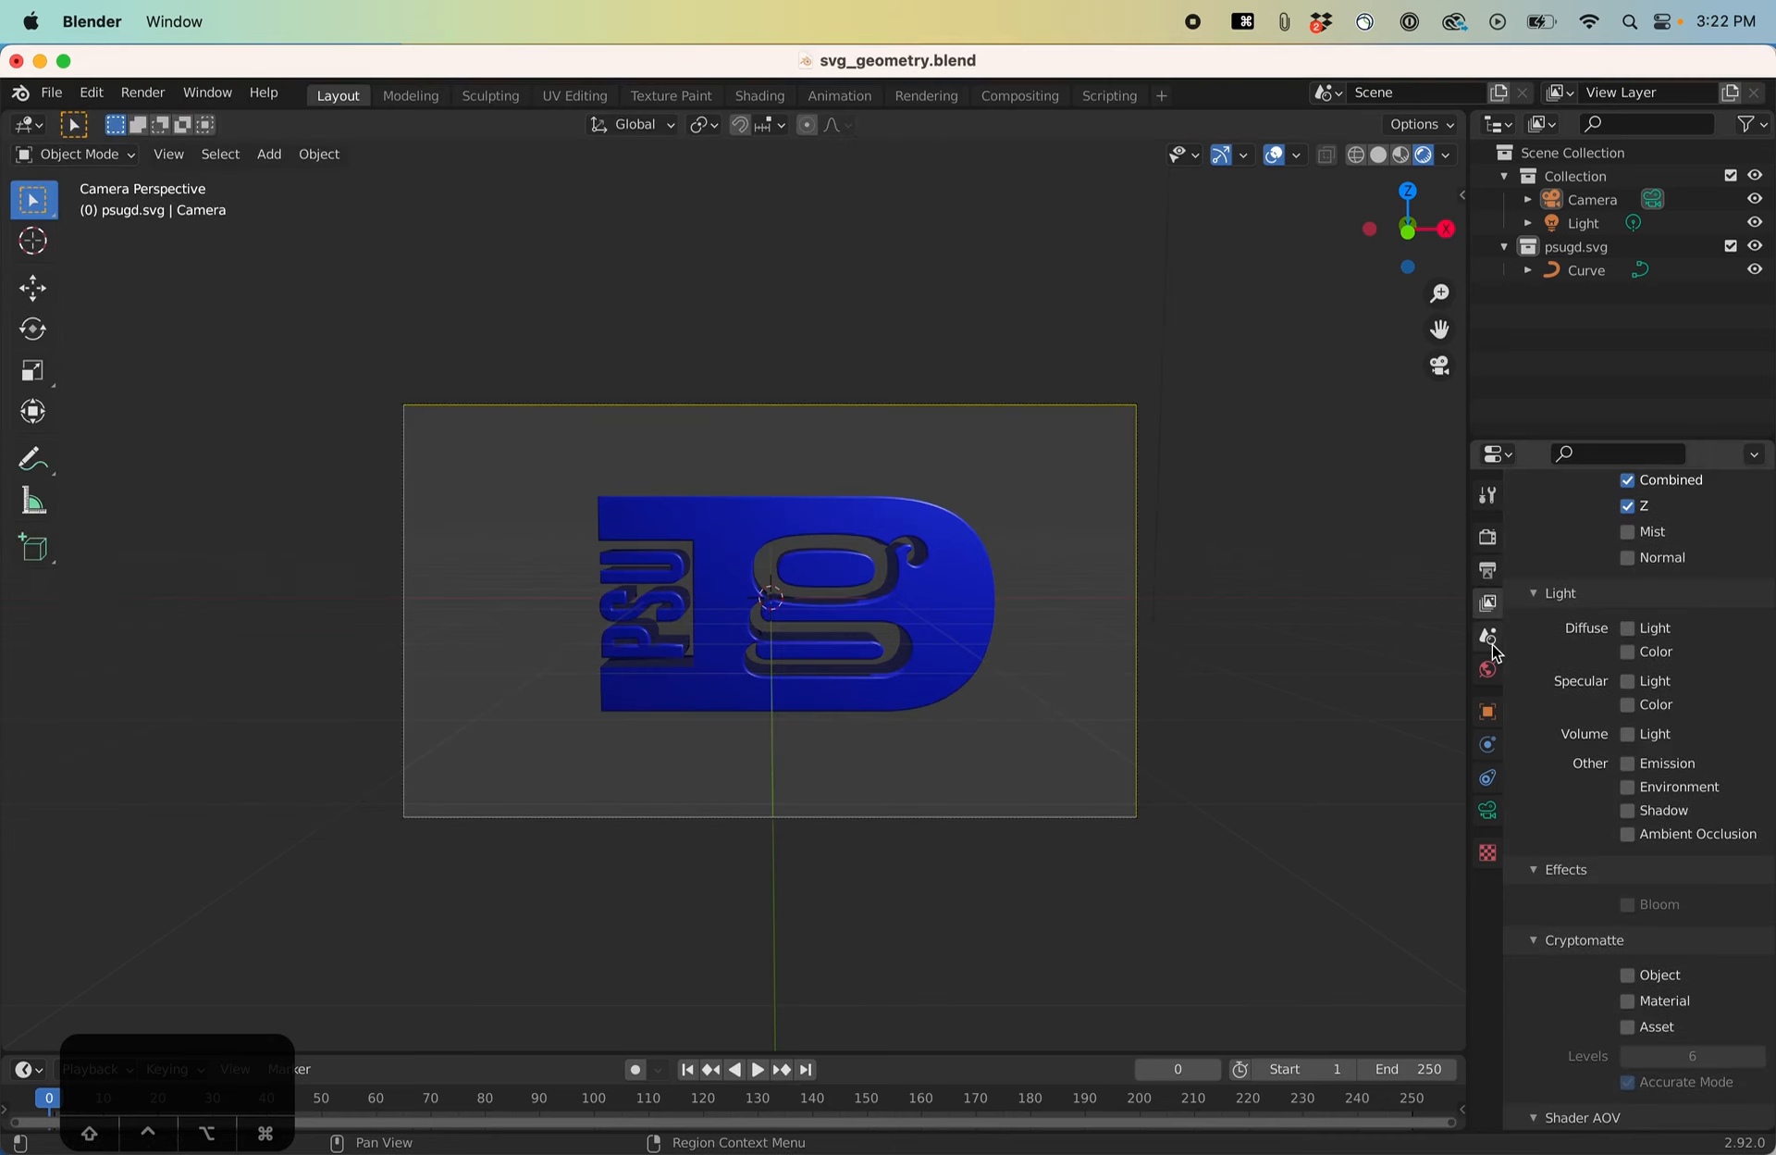
{"action": "left_click", "coordinate": [1487, 637]}
{"action": "left_click", "coordinate": [1488, 670]}
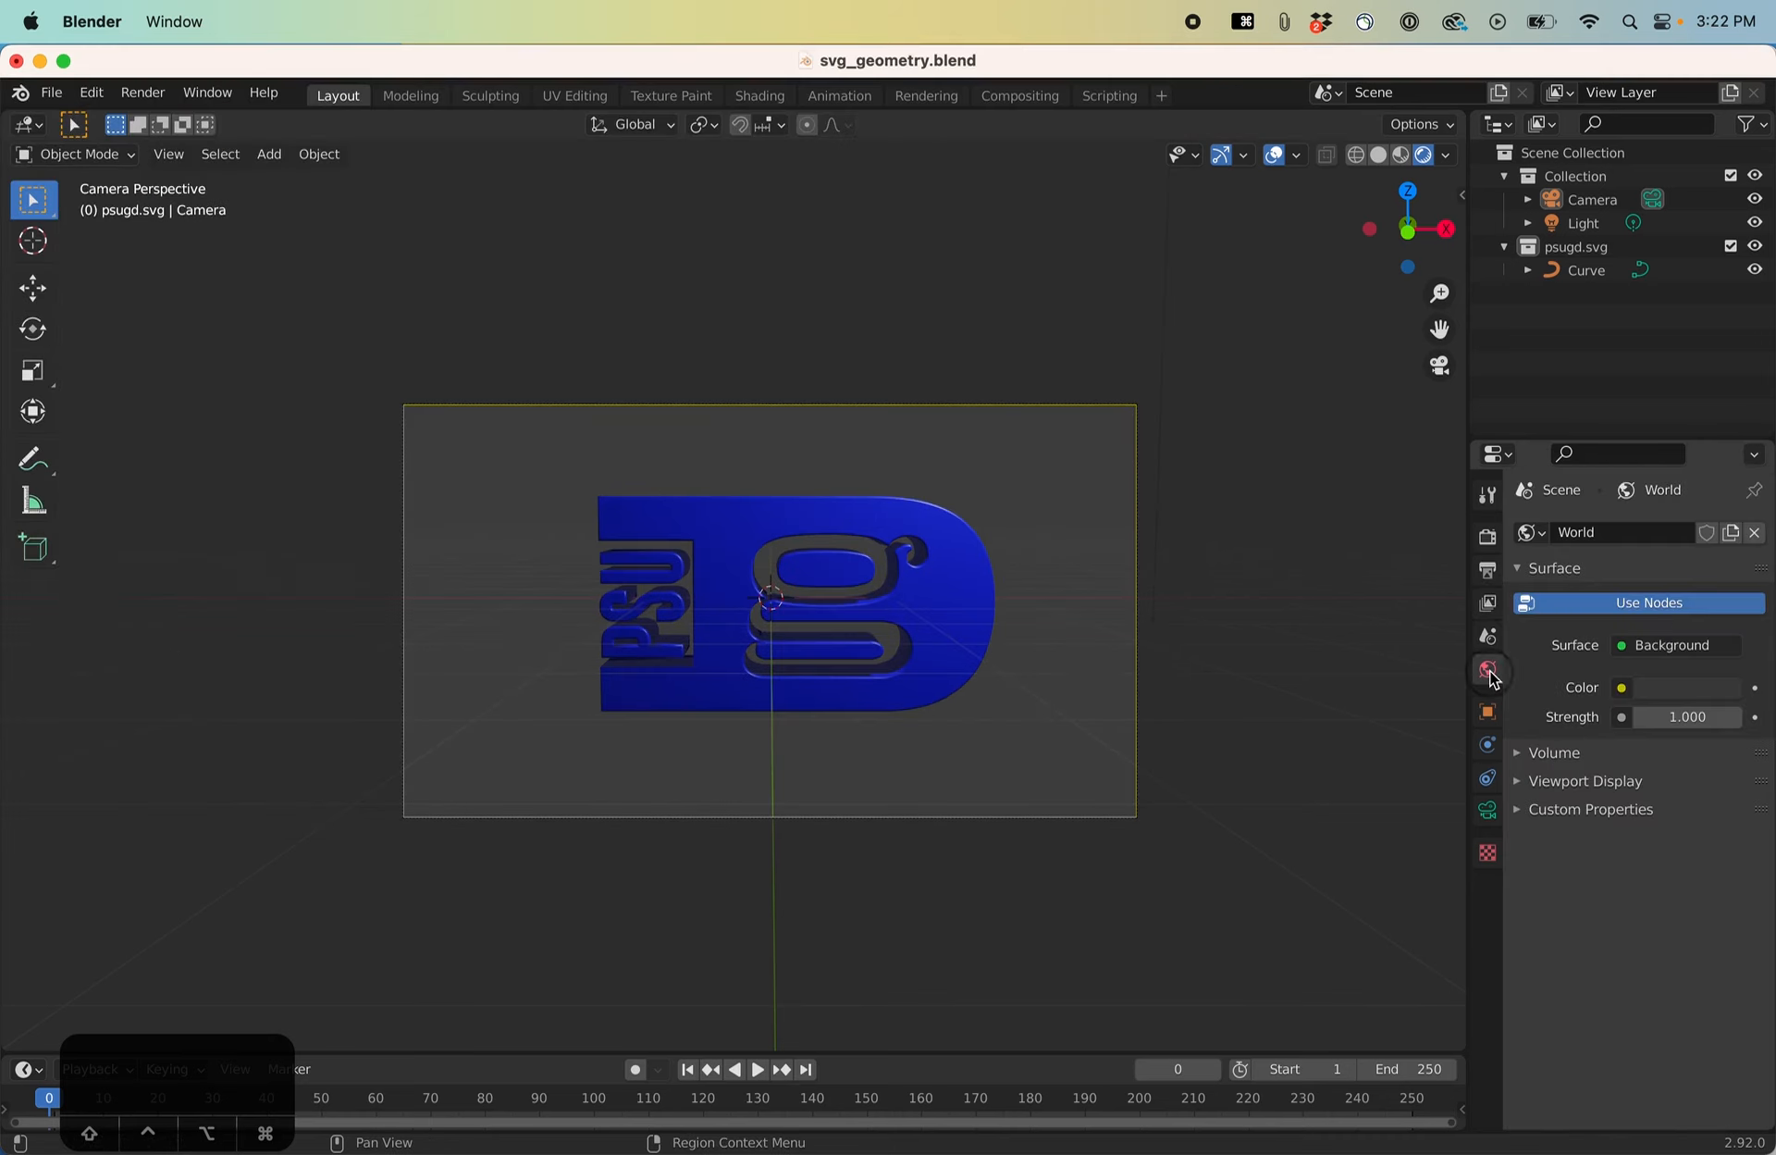
{"action": "left_click", "coordinate": [1672, 695]}
{"action": "mouse_move", "coordinate": [1723, 440]}
{"action": "left_mouse_down"}
{"action": "mouse_move", "coordinate": [1724, 394]}
{"action": "mouse_move", "coordinate": [1673, 395]}
{"action": "mouse_move", "coordinate": [1691, 413]}
{"action": "mouse_move", "coordinate": [1622, 427]}
{"action": "left_mouse_up"}
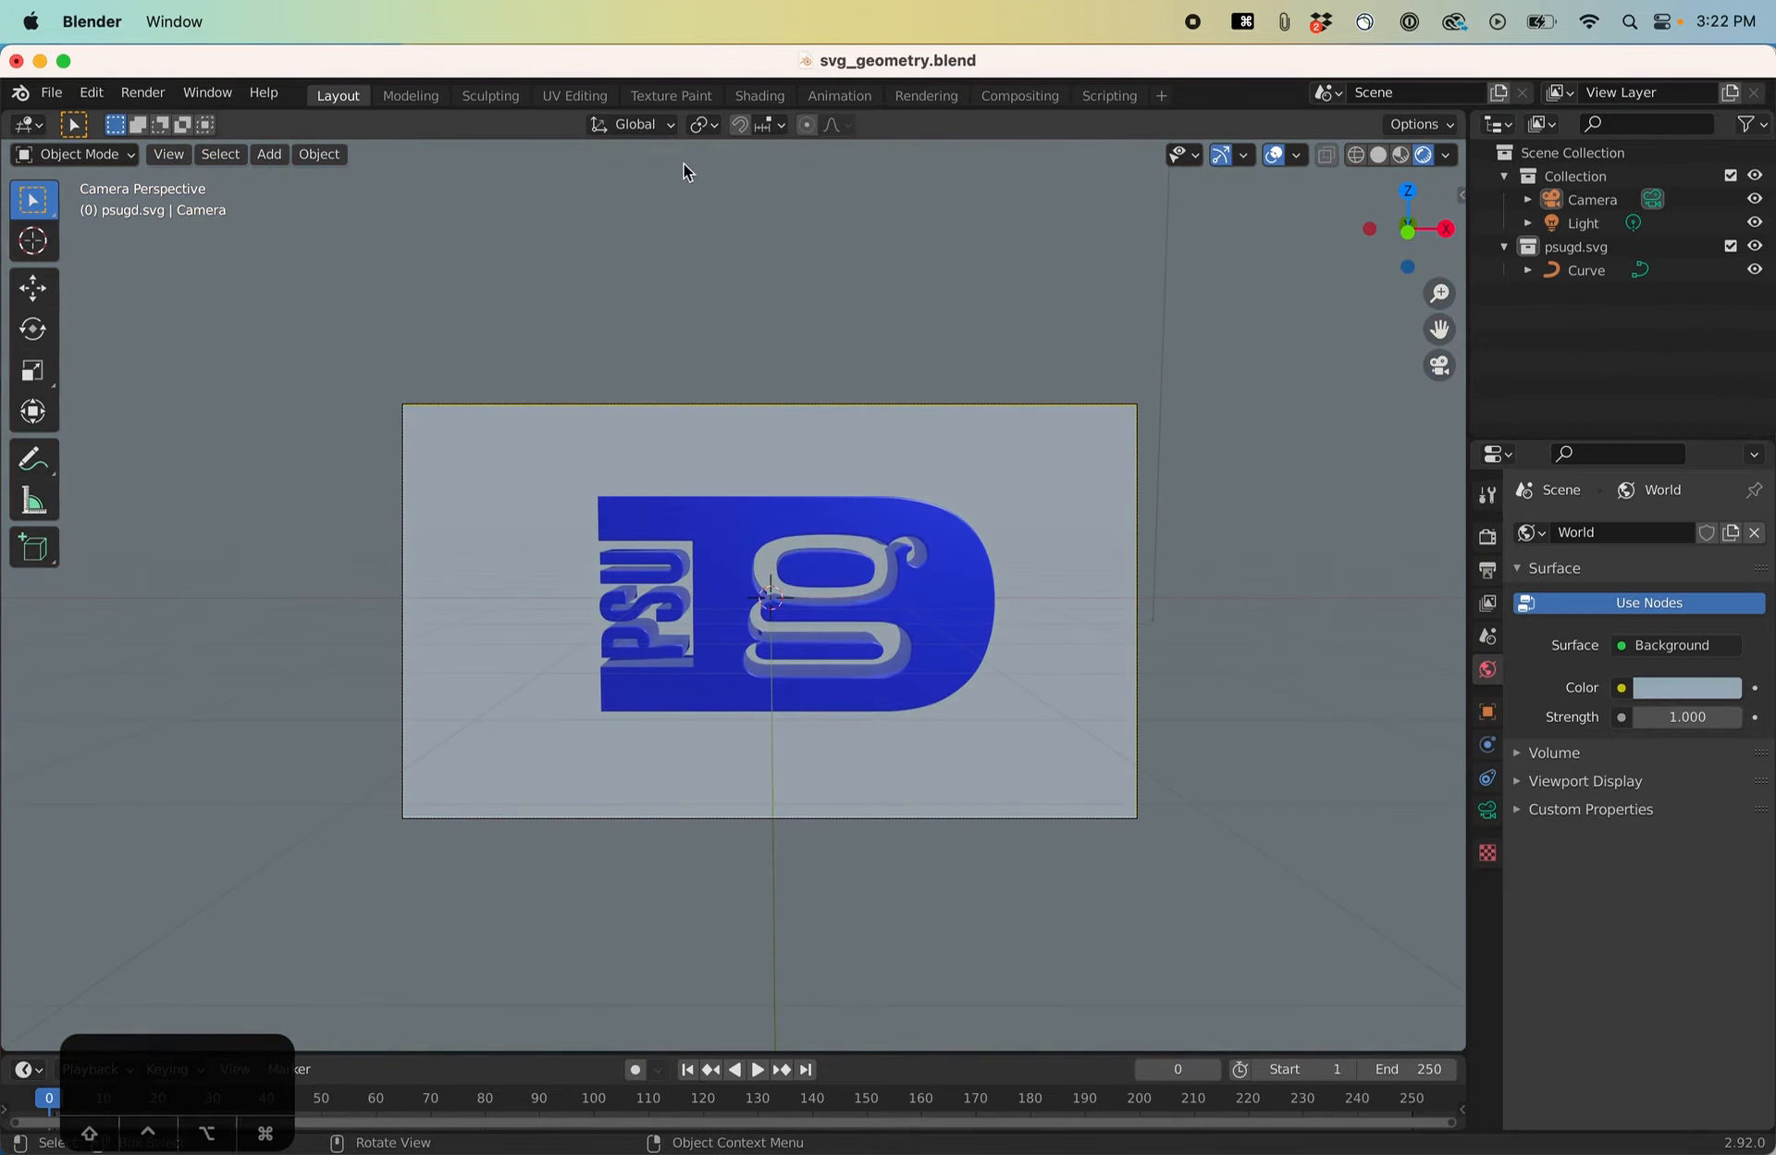
Render an image of the logo against the light background and examine the result up close.
{"action": "left_click", "coordinate": [165, 101]}
{"action": "left_click", "coordinate": [172, 123]}
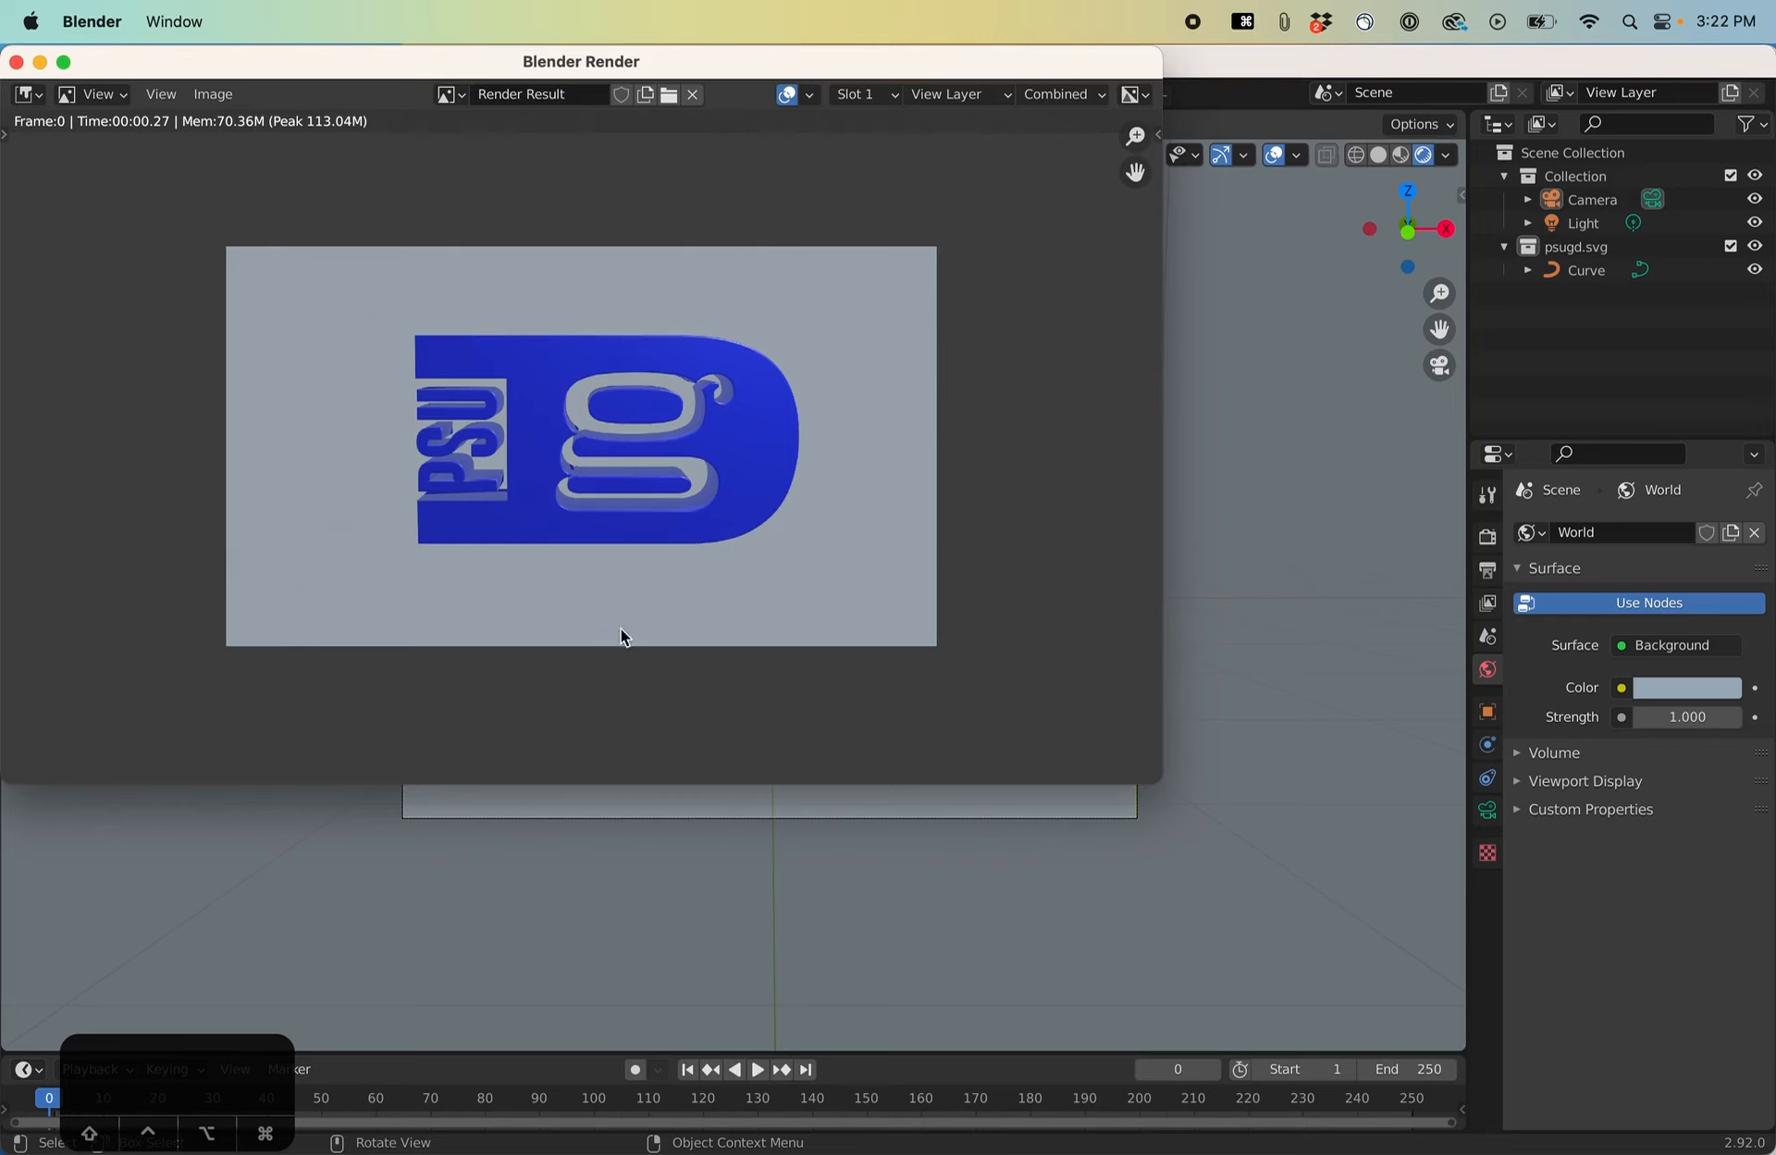
{"action": "scroll", "coordinate": [751, 592], "scroll_direction": "down", "scroll_amount": 6}
{"action": "scroll", "coordinate": [513, 441], "scroll_direction": "up", "scroll_amount": 6}
Save the rendered image as psugd.png.
{"action": "left_click", "coordinate": [214, 95]}
{"action": "left_click", "coordinate": [263, 266]}
{"action": "type", "text": "psugd"}
{"action": "key", "text": "Return"}
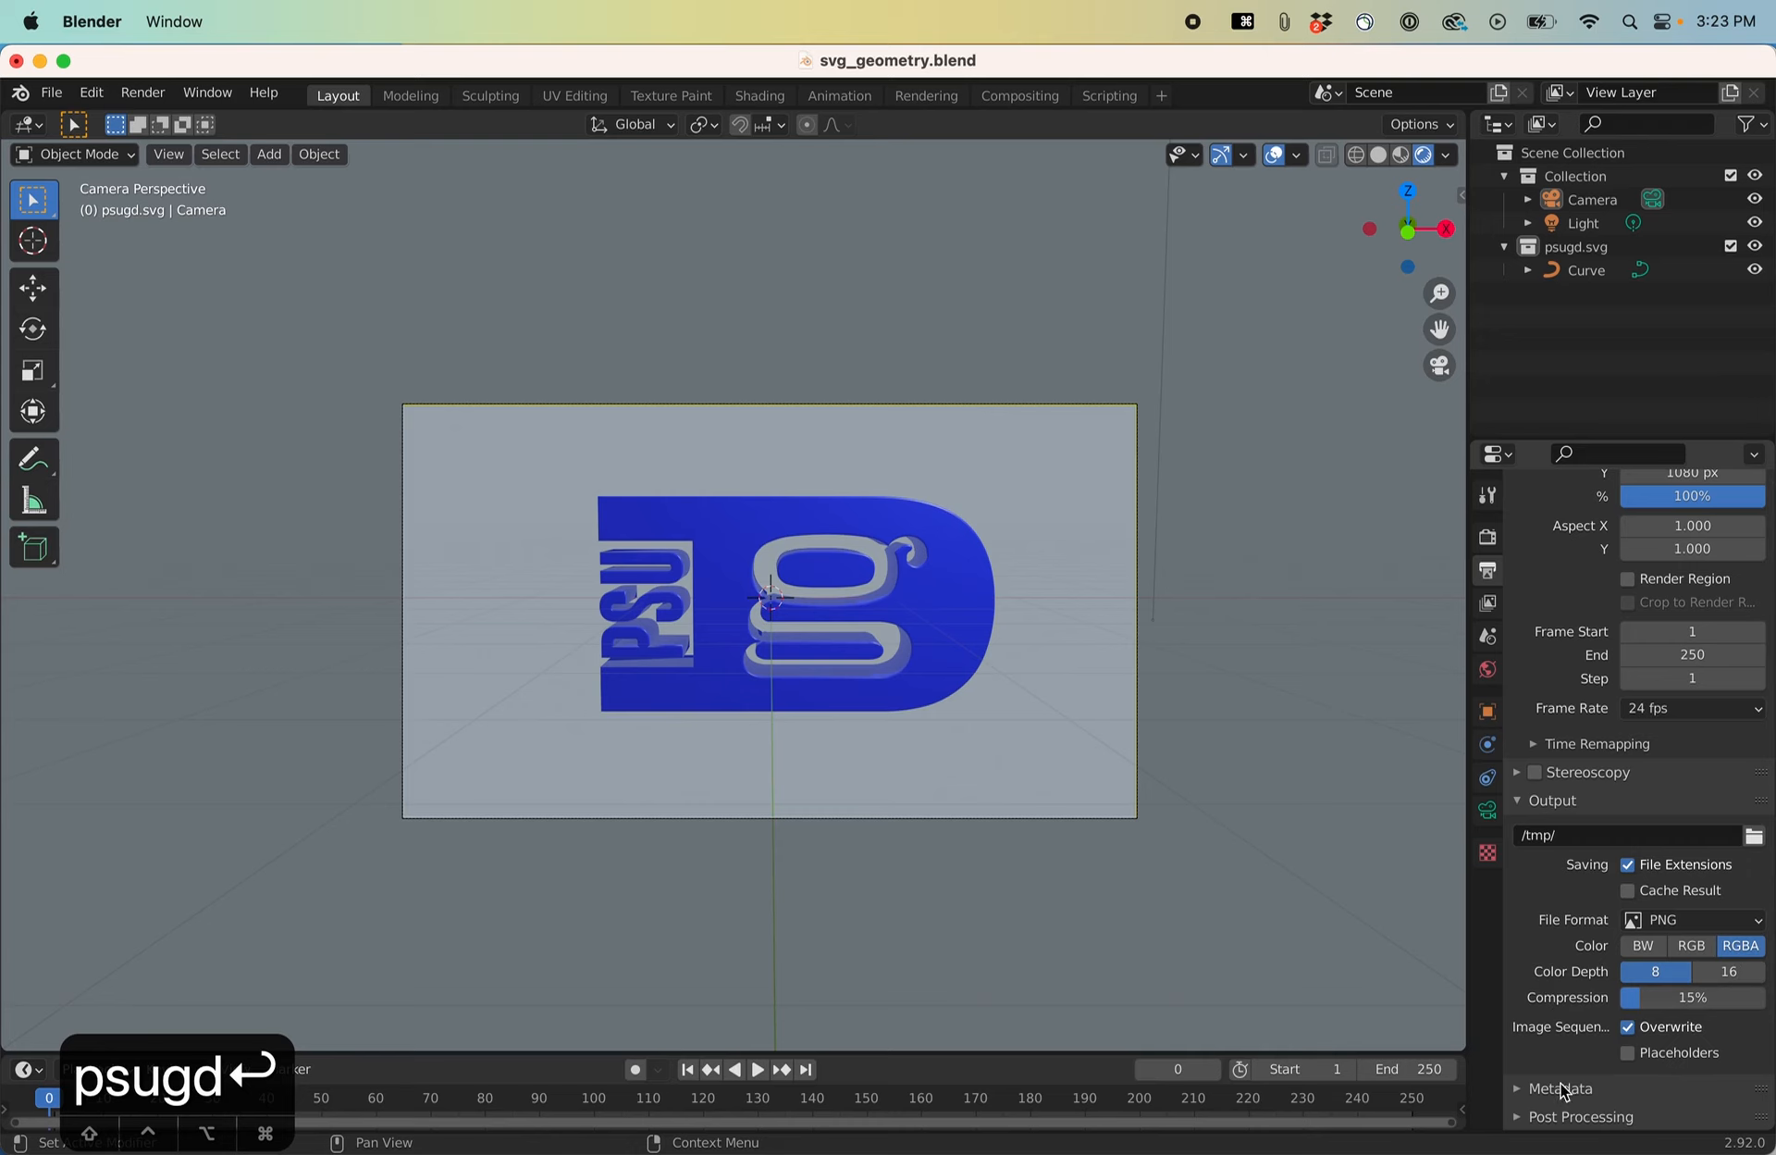
Enable the Transparent option for Film in the render settings so the world background is left out.
{"action": "scroll", "coordinate": [1588, 1107], "scroll_direction": "up", "scroll_amount": 3}
{"action": "scroll", "coordinate": [1547, 1016], "scroll_direction": "down", "scroll_amount": 3}
{"action": "left_click", "coordinate": [1487, 537]}
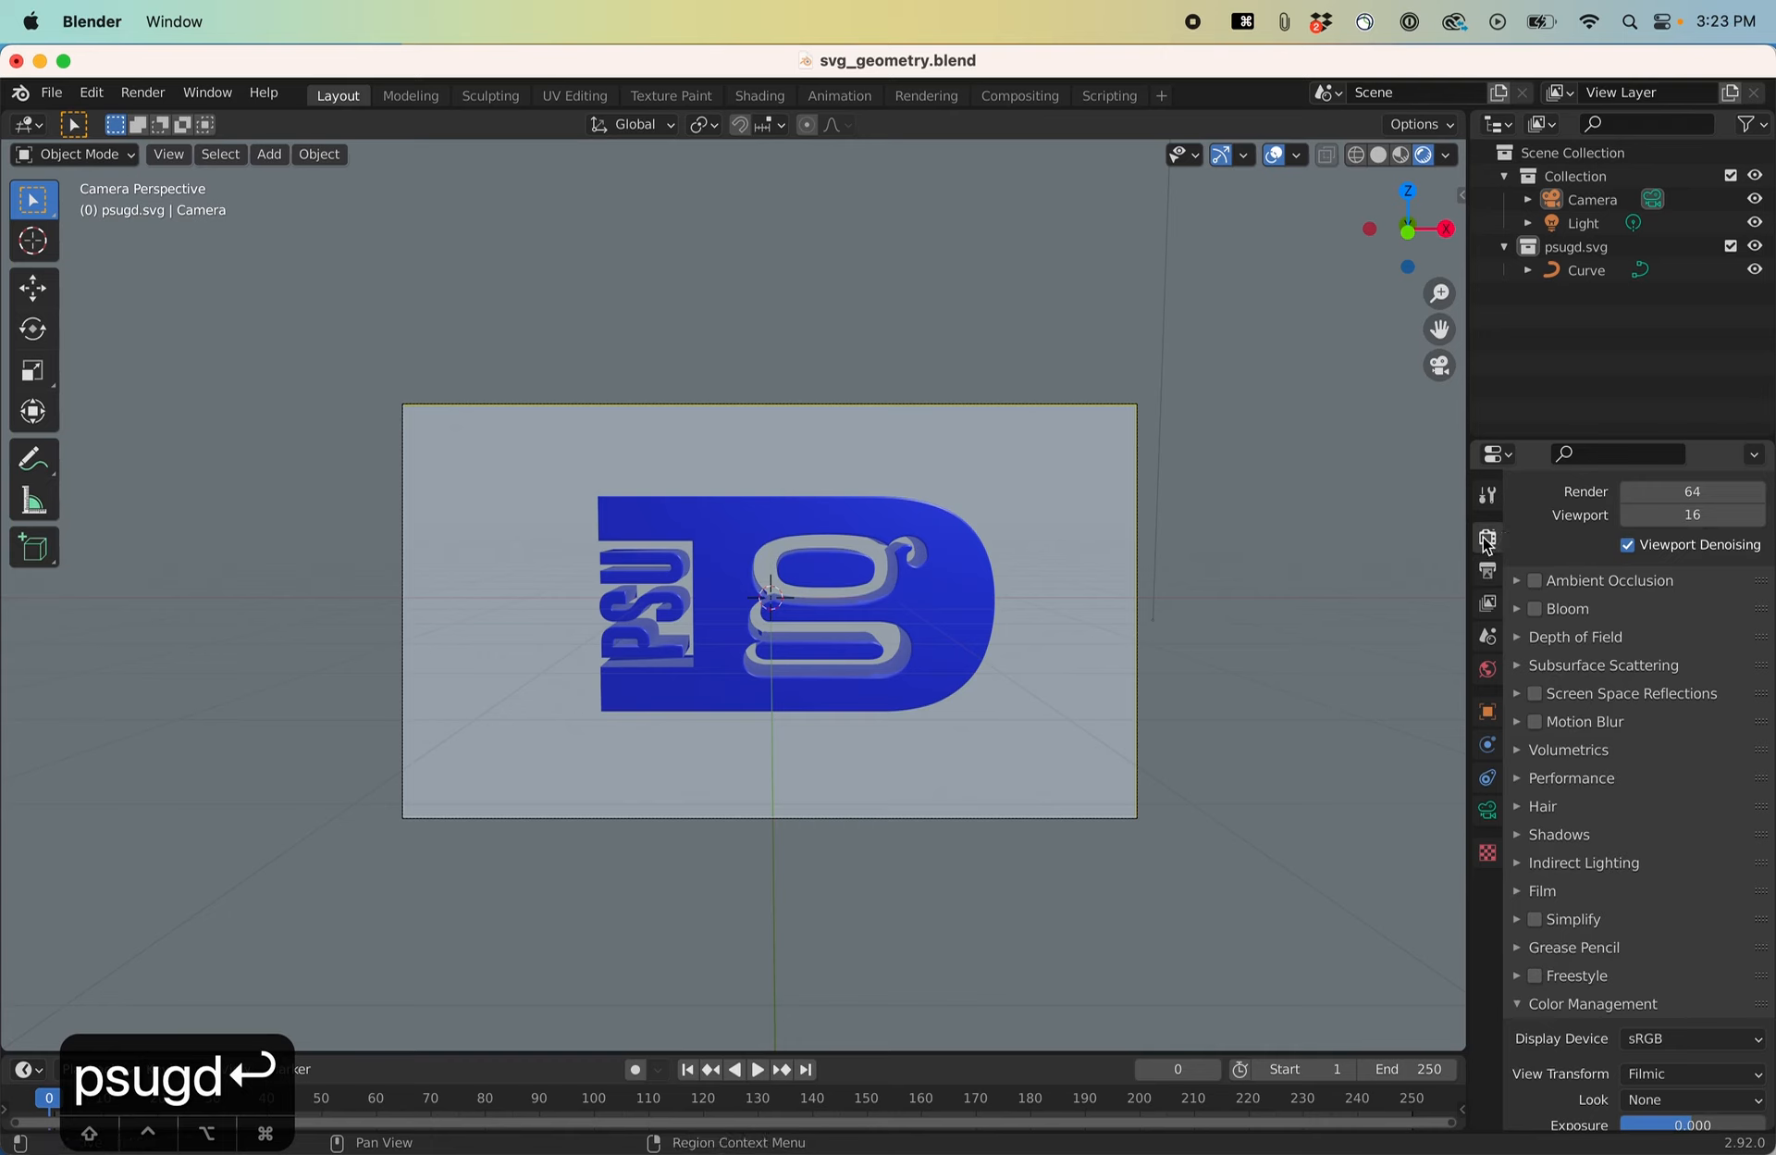
{"action": "scroll", "coordinate": [1558, 713], "scroll_direction": "up", "scroll_amount": 3}
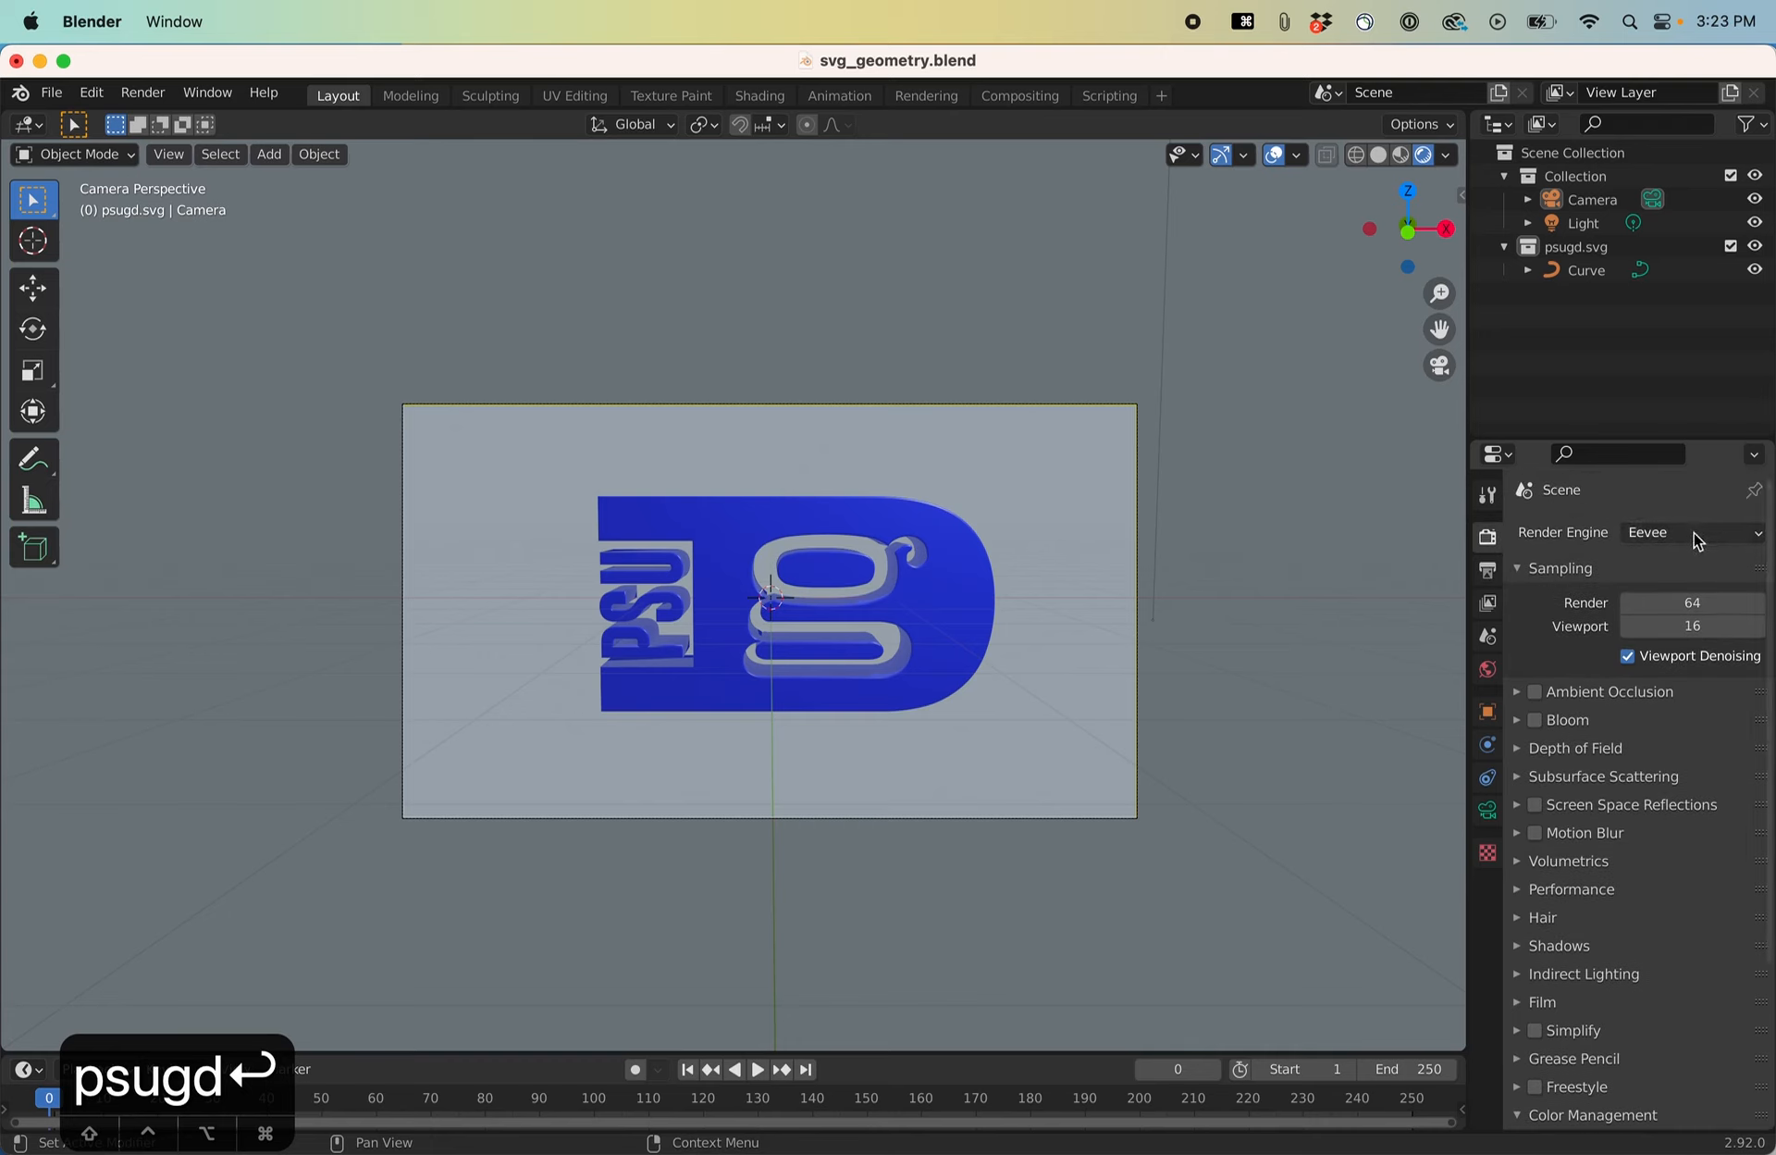
{"action": "scroll", "coordinate": [1560, 860], "scroll_direction": "down", "scroll_amount": 2}
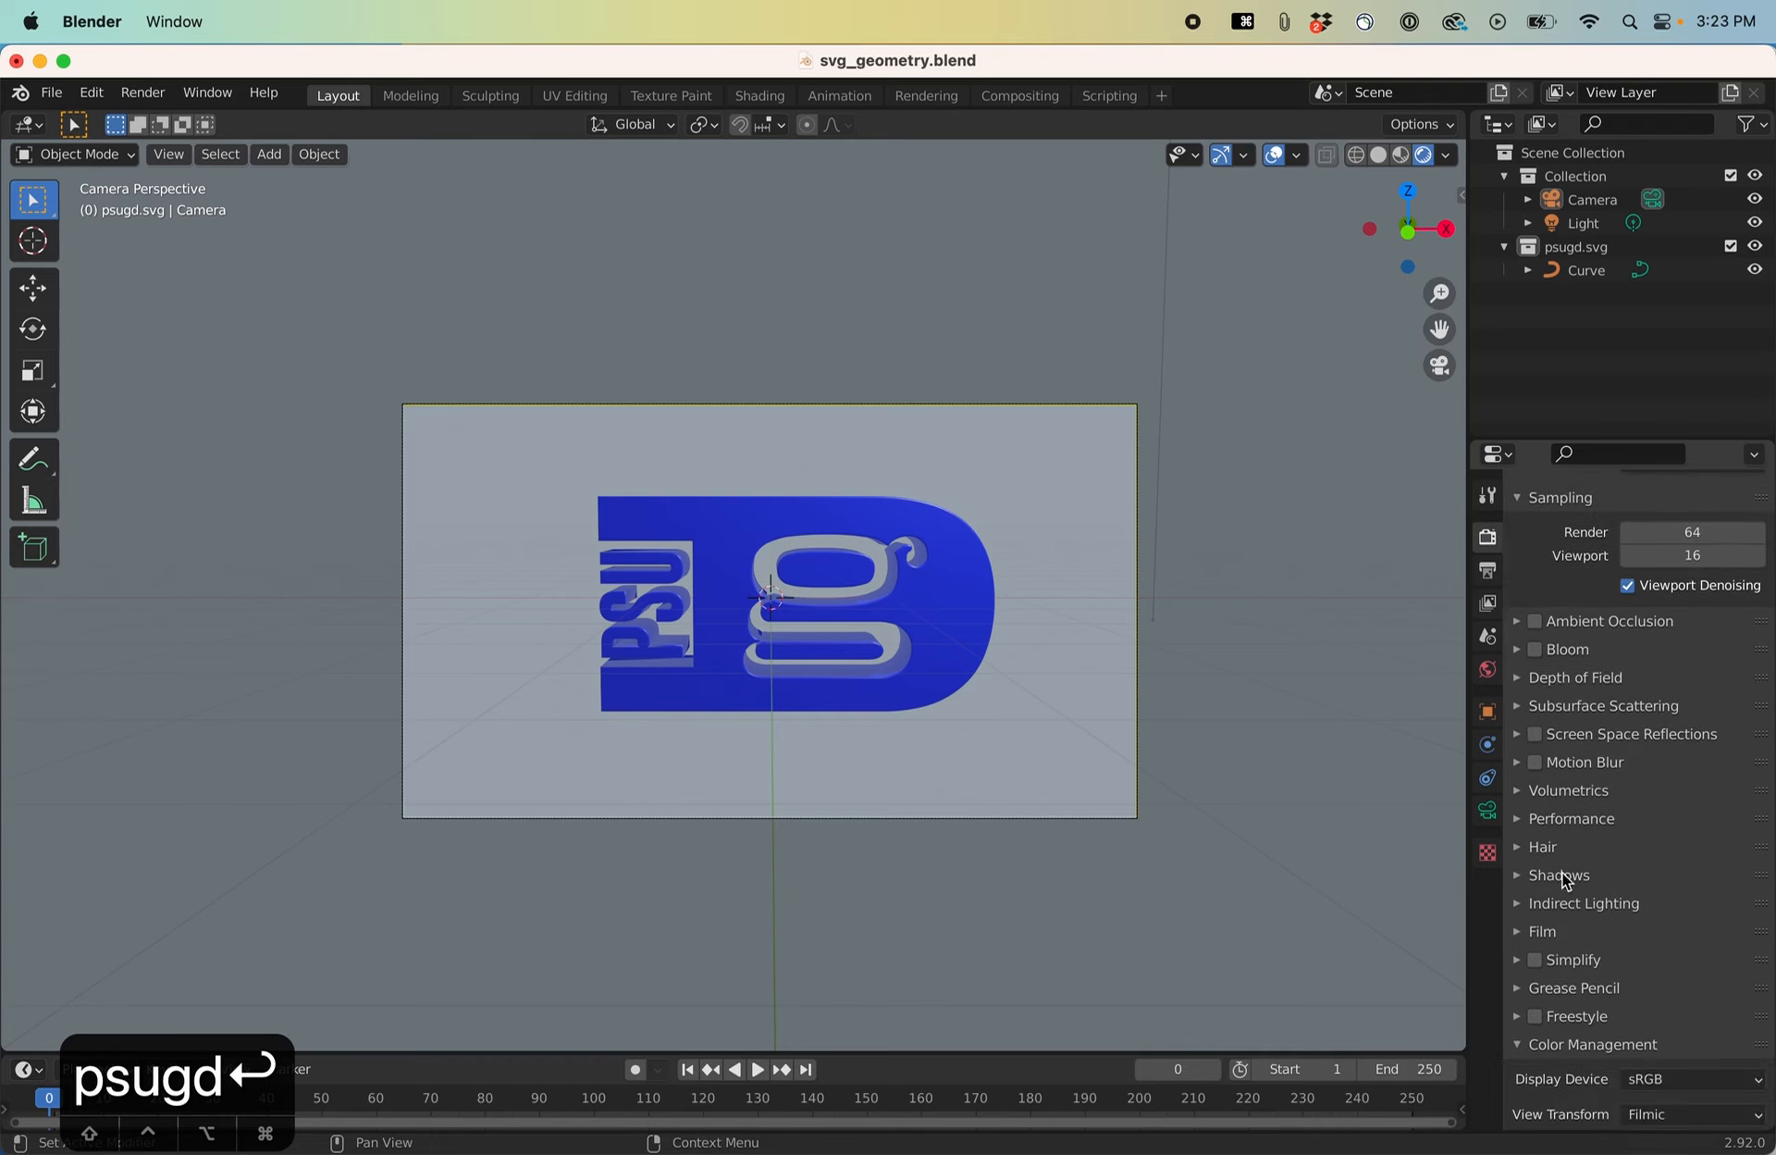
{"action": "left_click", "coordinate": [1524, 934]}
{"action": "scroll", "coordinate": [1591, 953], "scroll_direction": "down", "scroll_amount": 2}
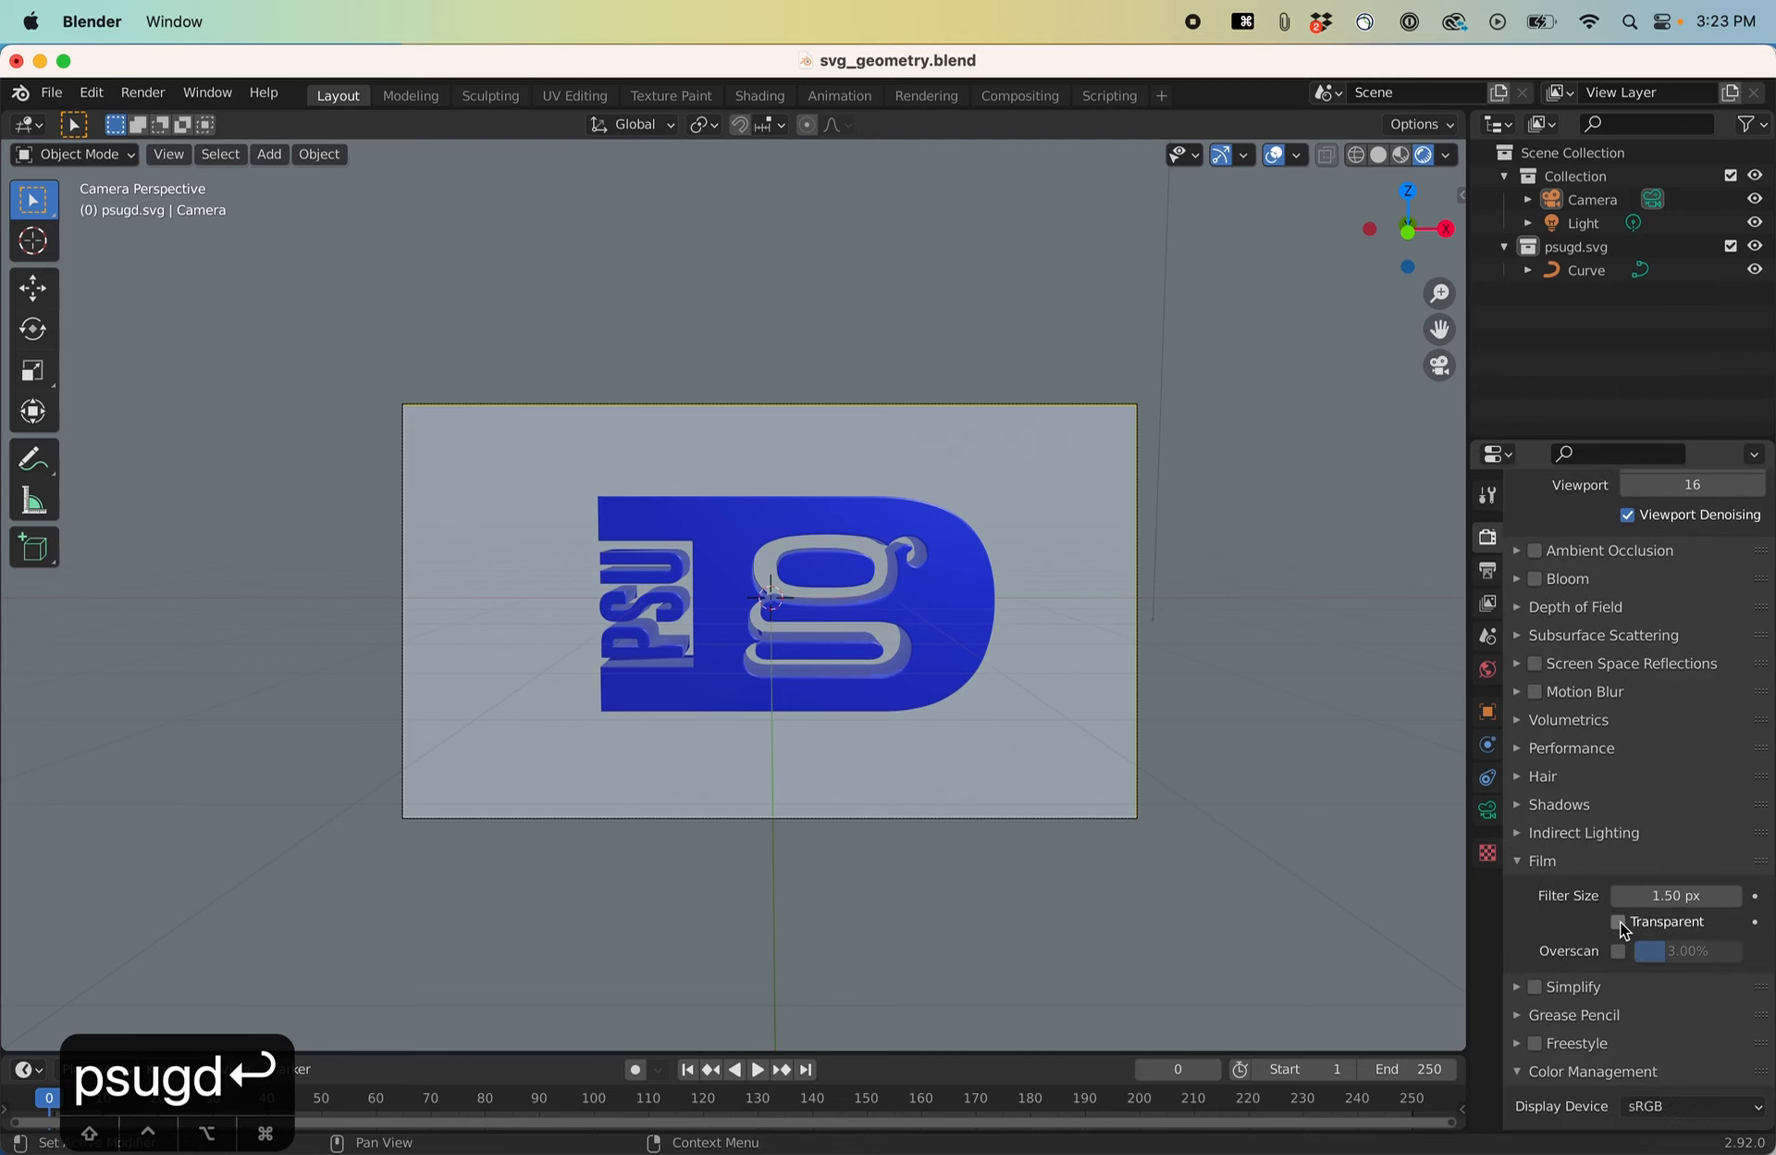
{"action": "left_click", "coordinate": [1618, 921]}
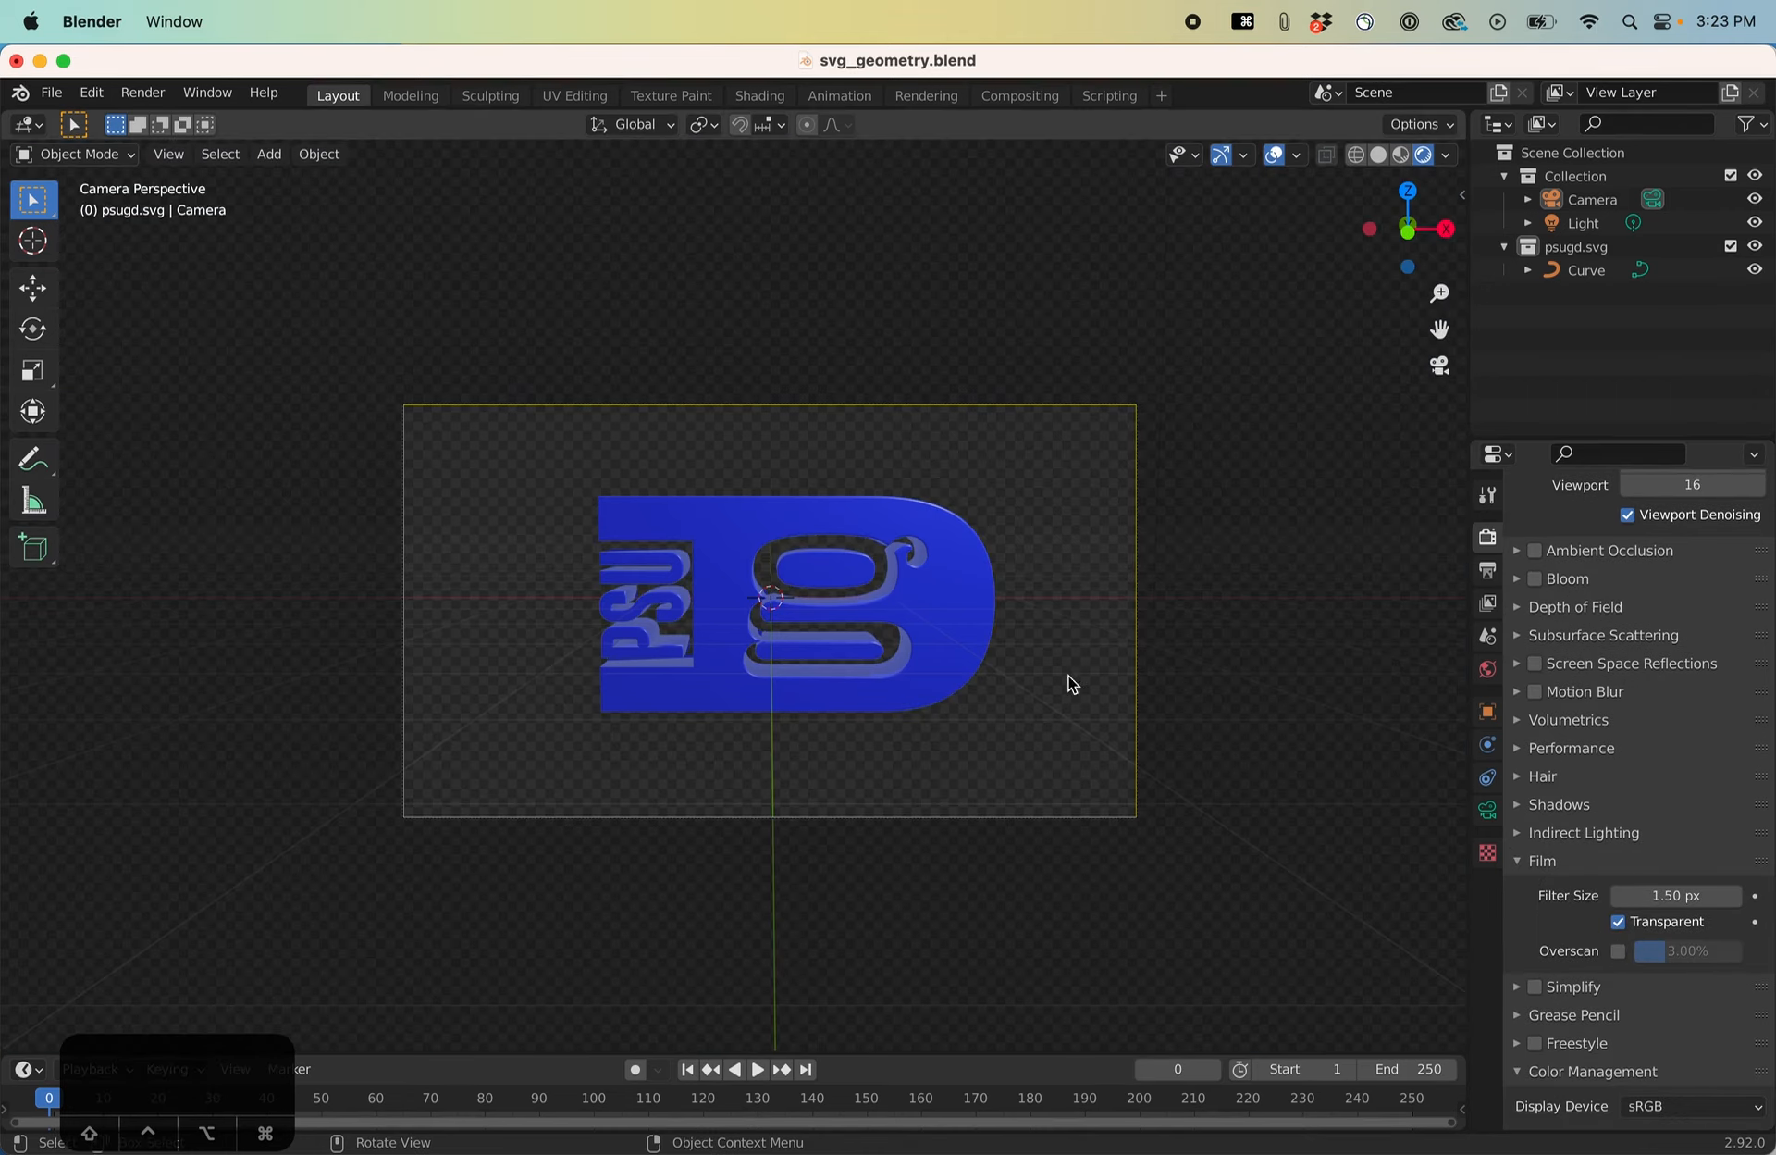
Render the logo with the transparent background and save the image as psugd_transparent.png in the Blender folder.
{"action": "left_click", "coordinate": [143, 92]}
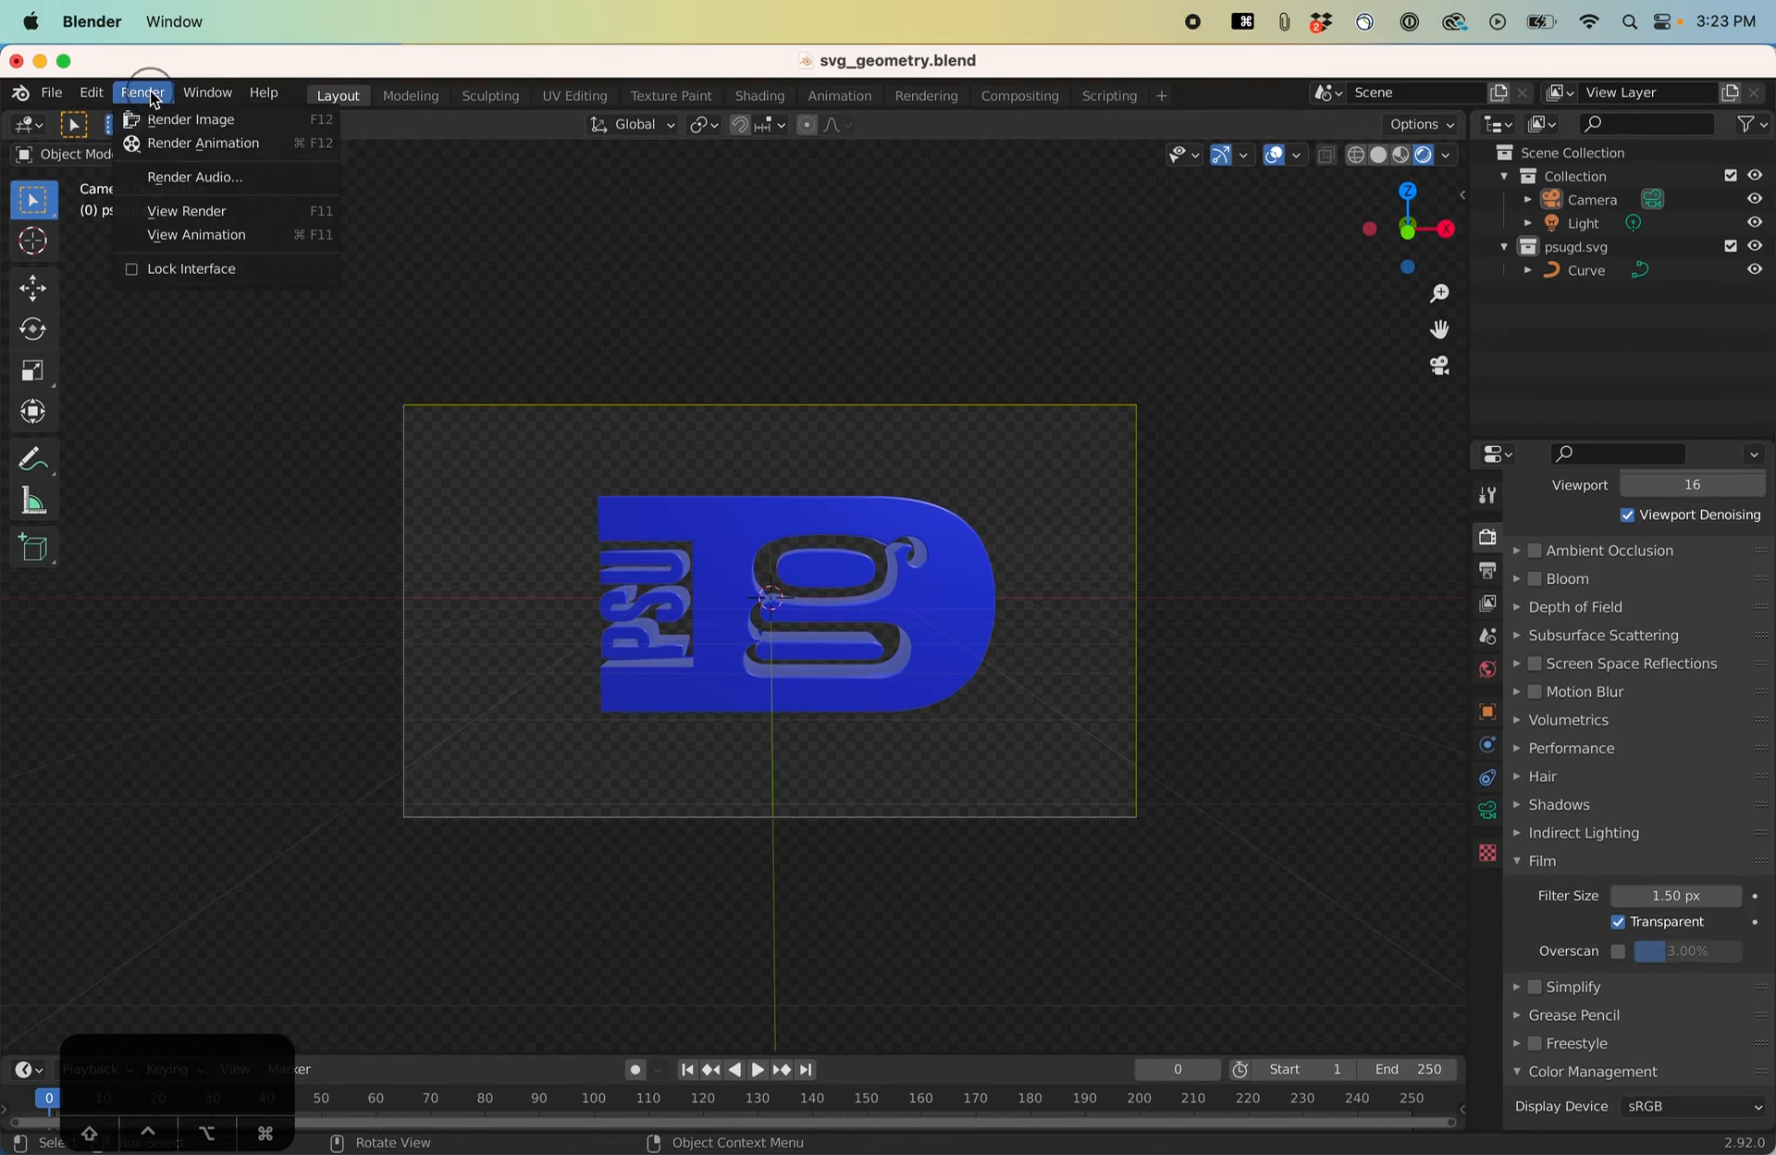
{"action": "left_click", "coordinate": [190, 120]}
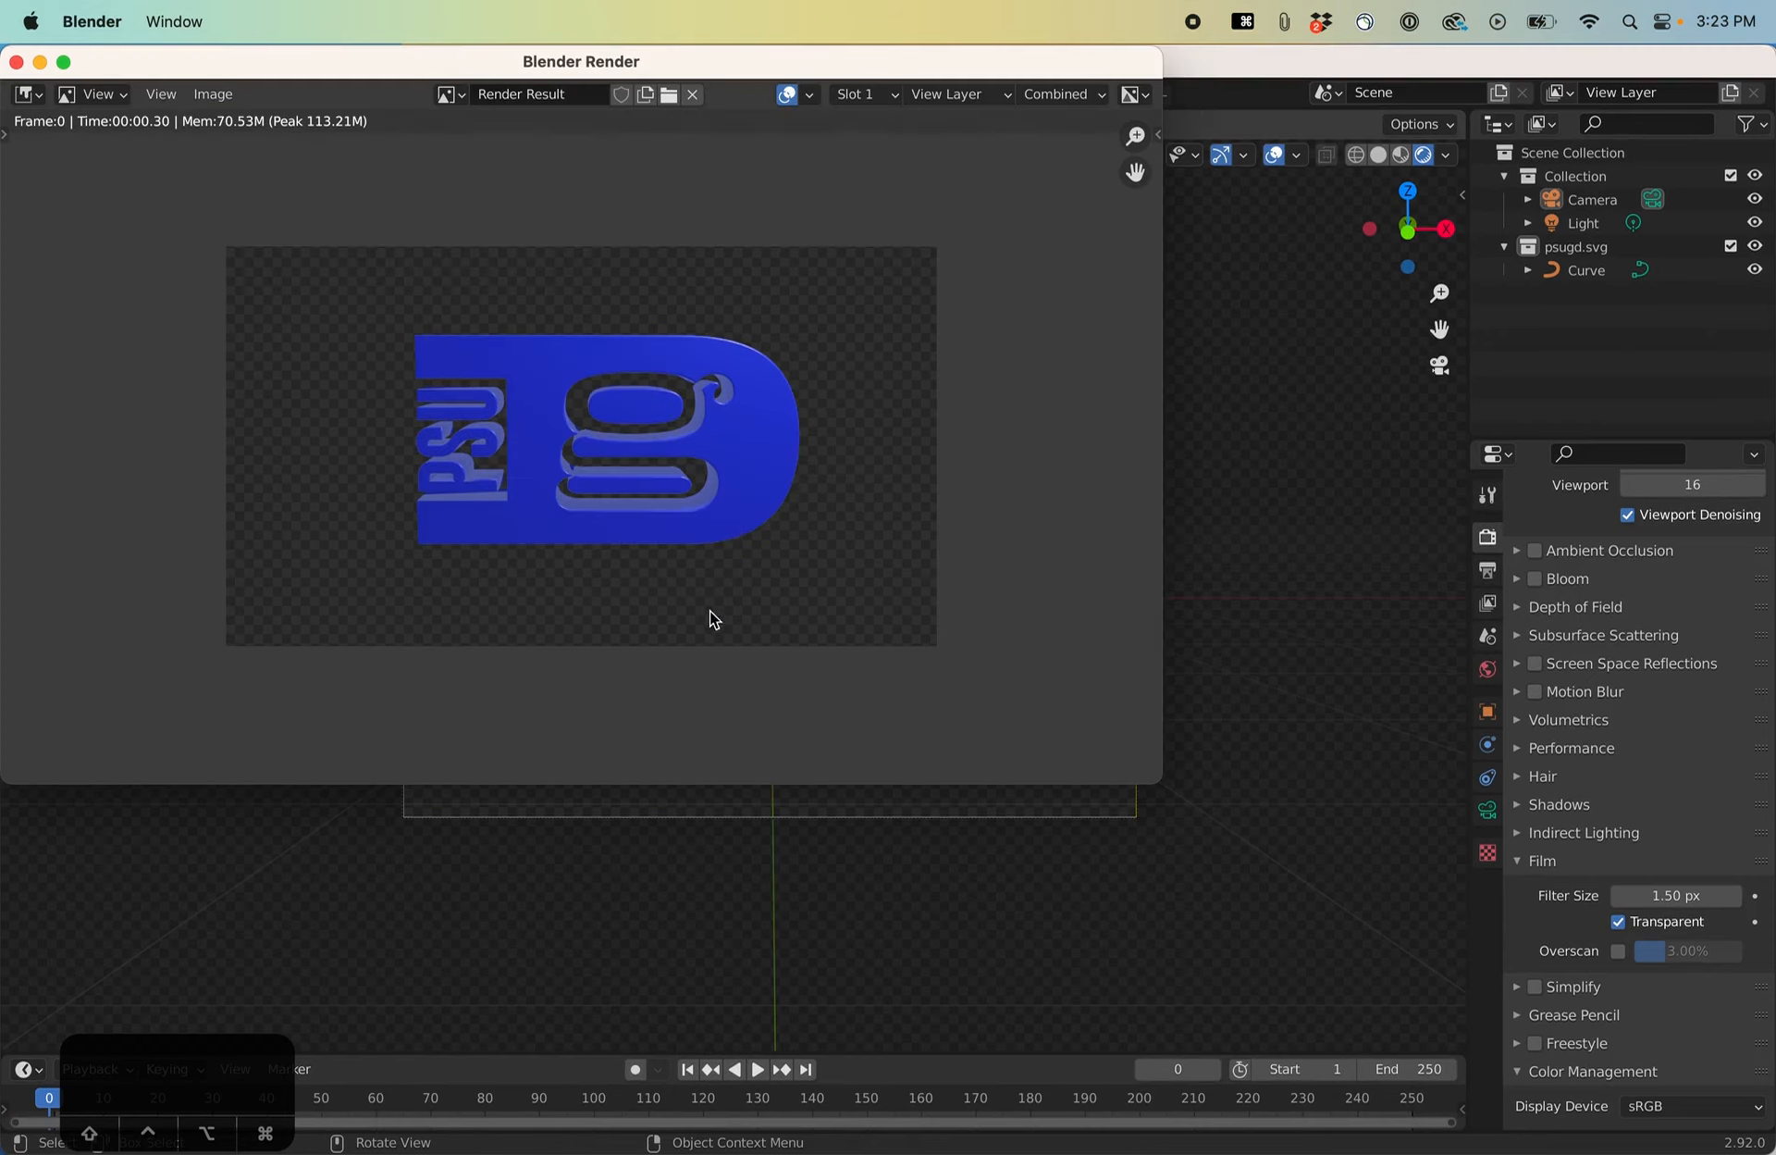
{"action": "left_click", "coordinate": [219, 94]}
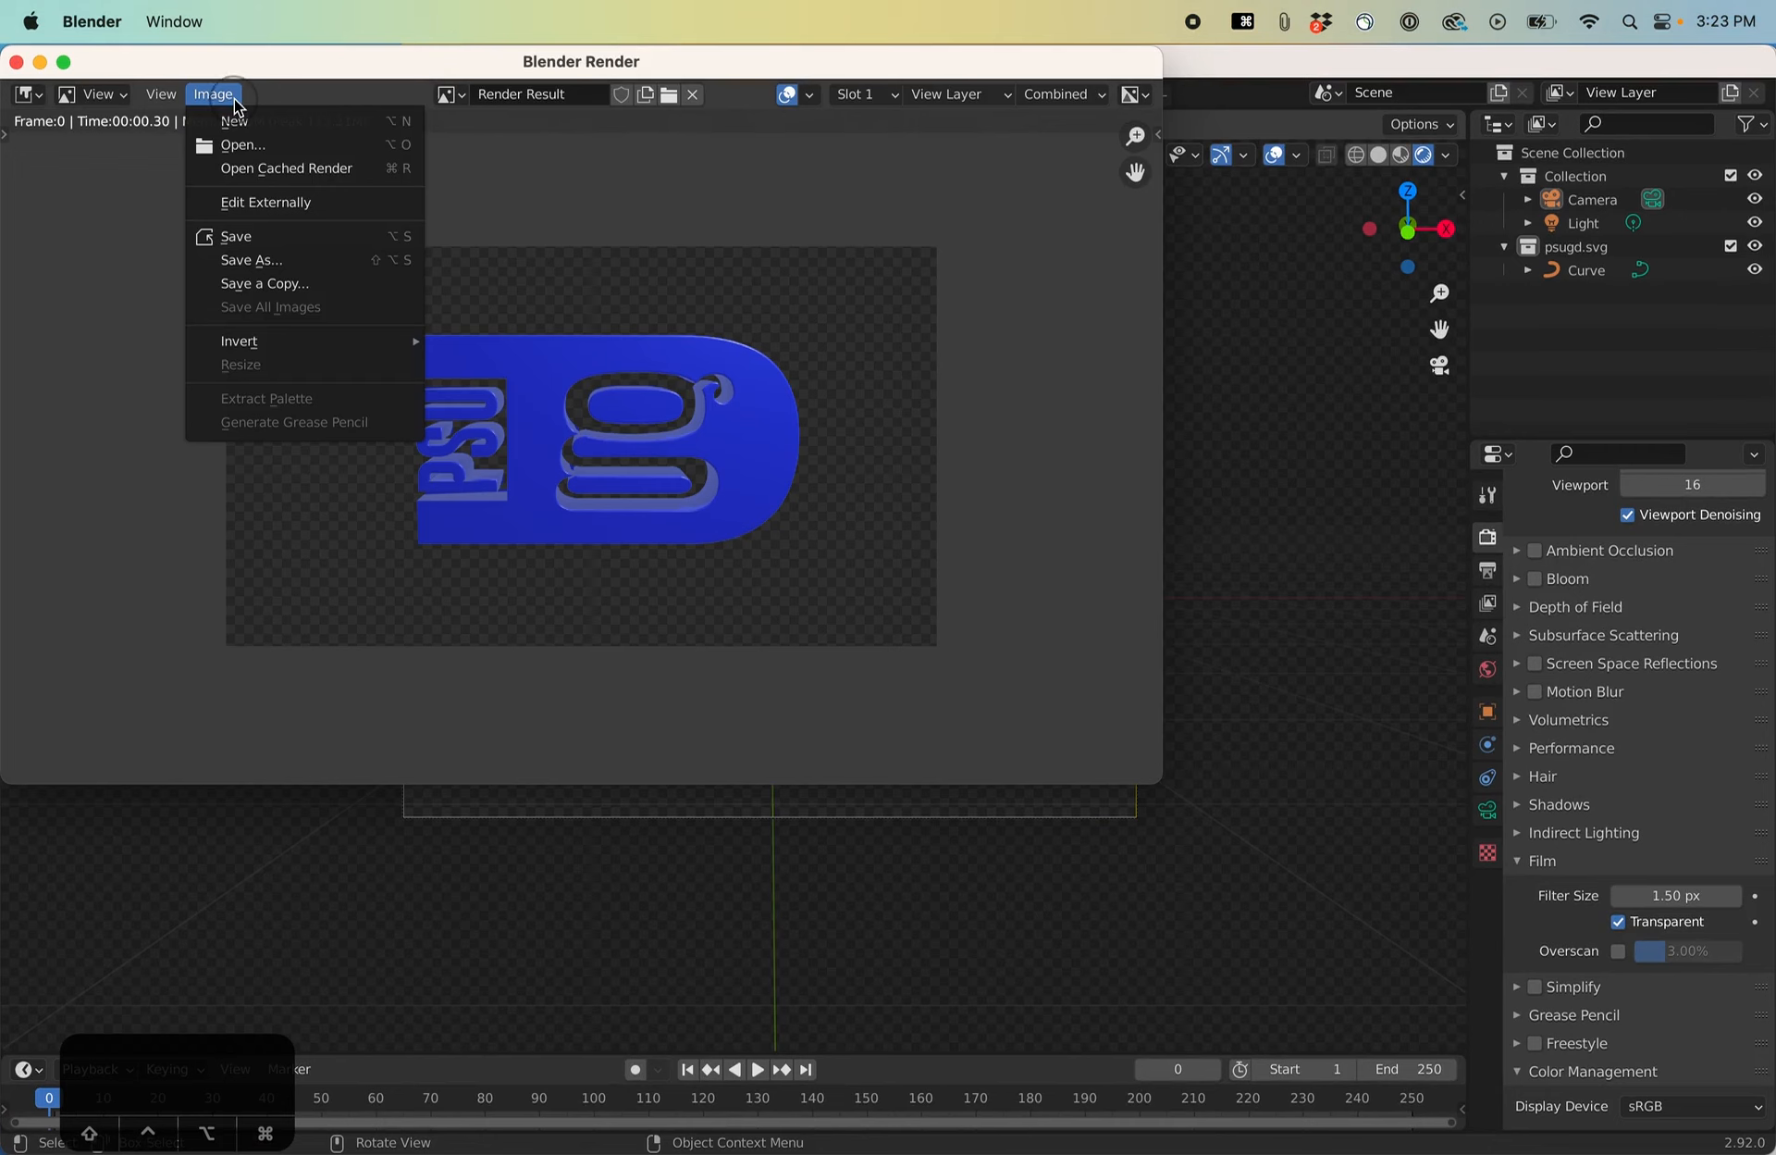
{"action": "left_click", "coordinate": [293, 261]}
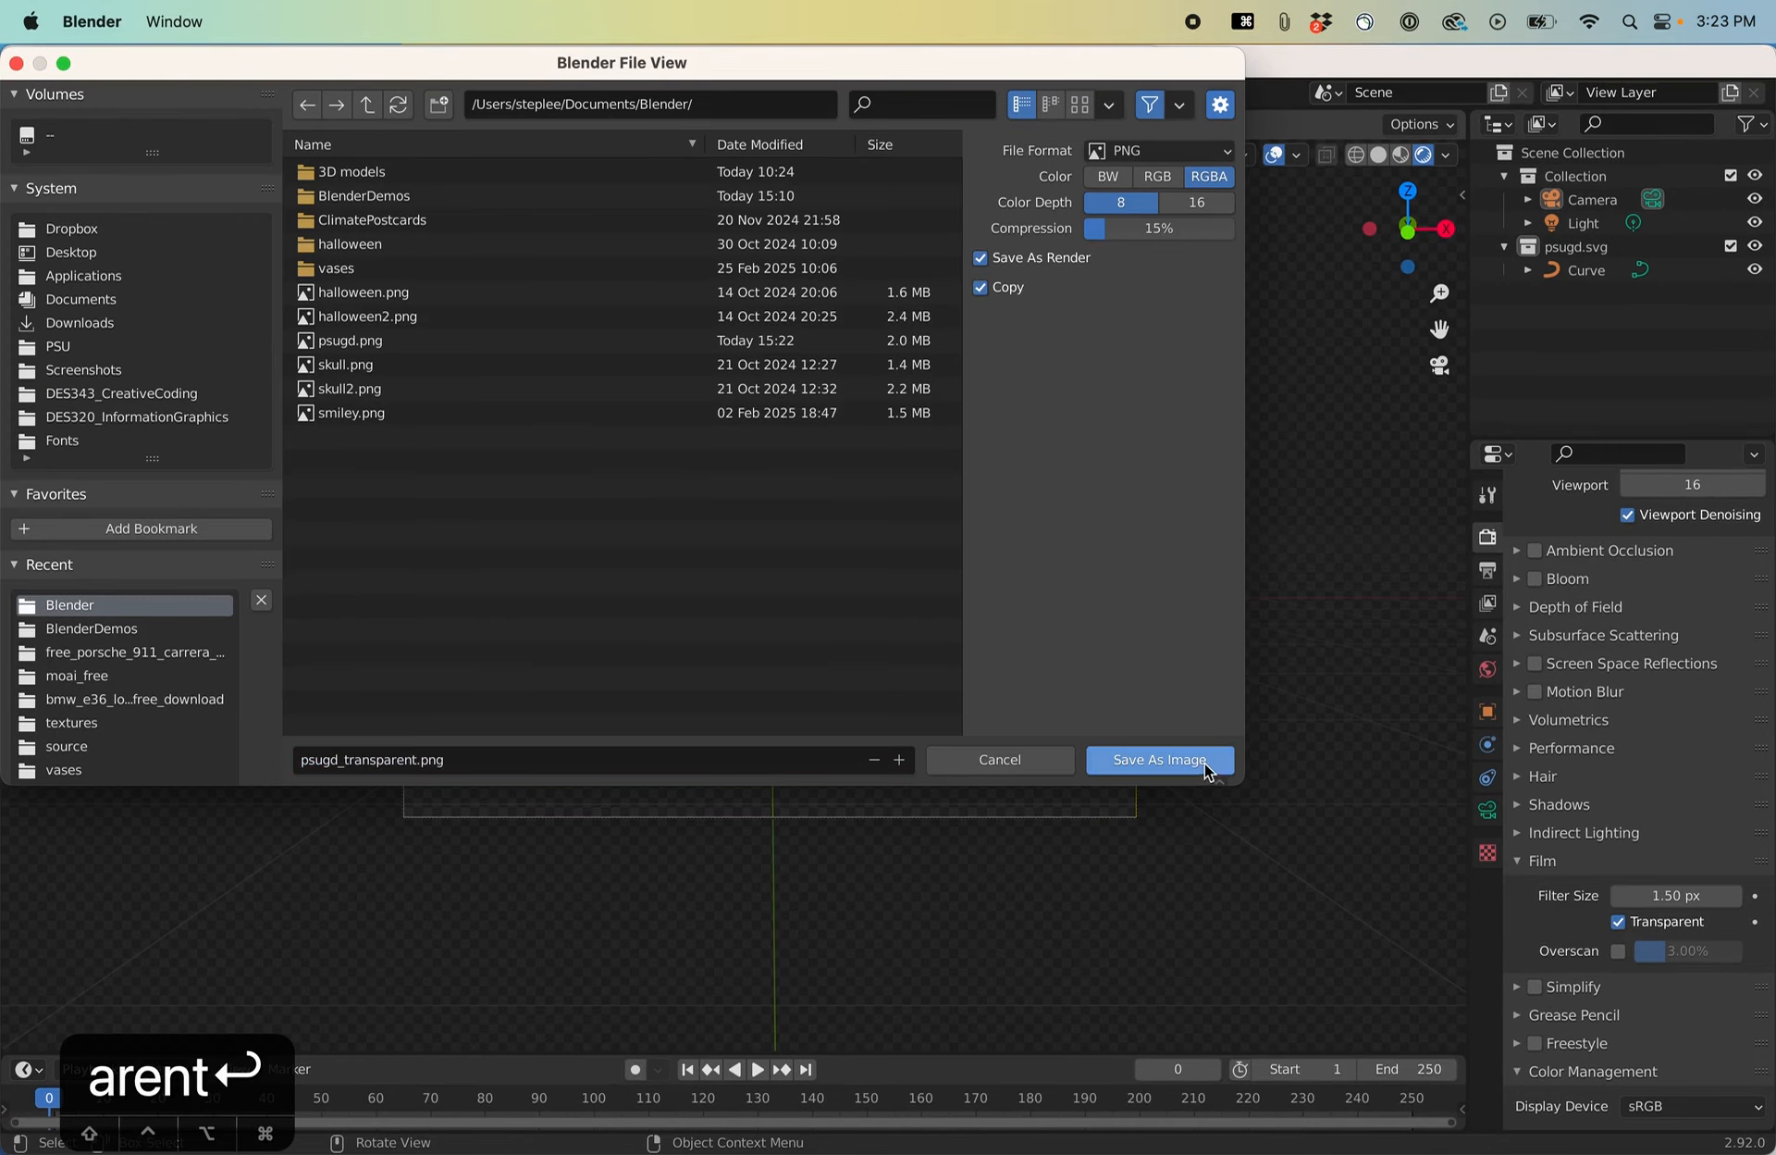
{"action": "left_click", "coordinate": [1203, 759]}
Switch to Photoshop and open psugd_transparent.png from the Blender folder.
{"action": "key", "text": "super+Tab"}
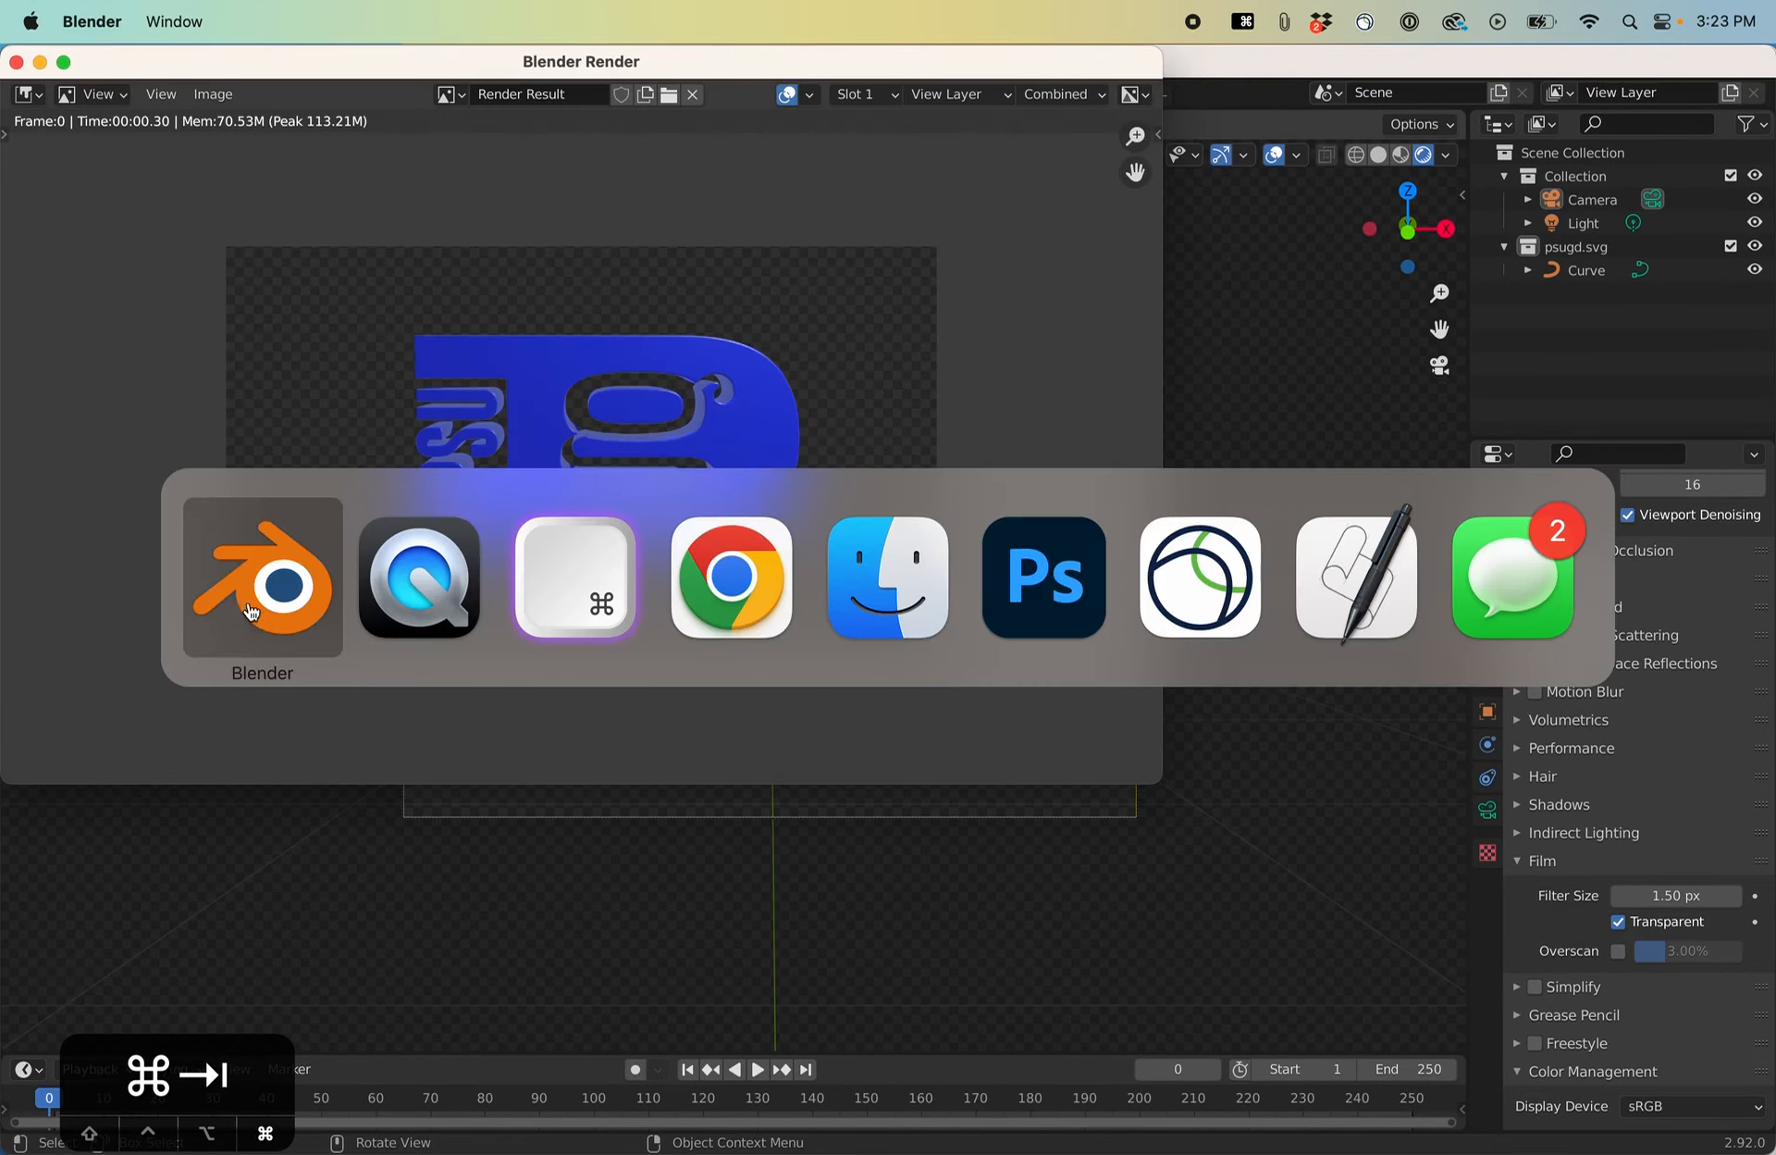
{"action": "left_click", "coordinate": [1039, 579]}
{"action": "left_click", "coordinate": [648, 319]}
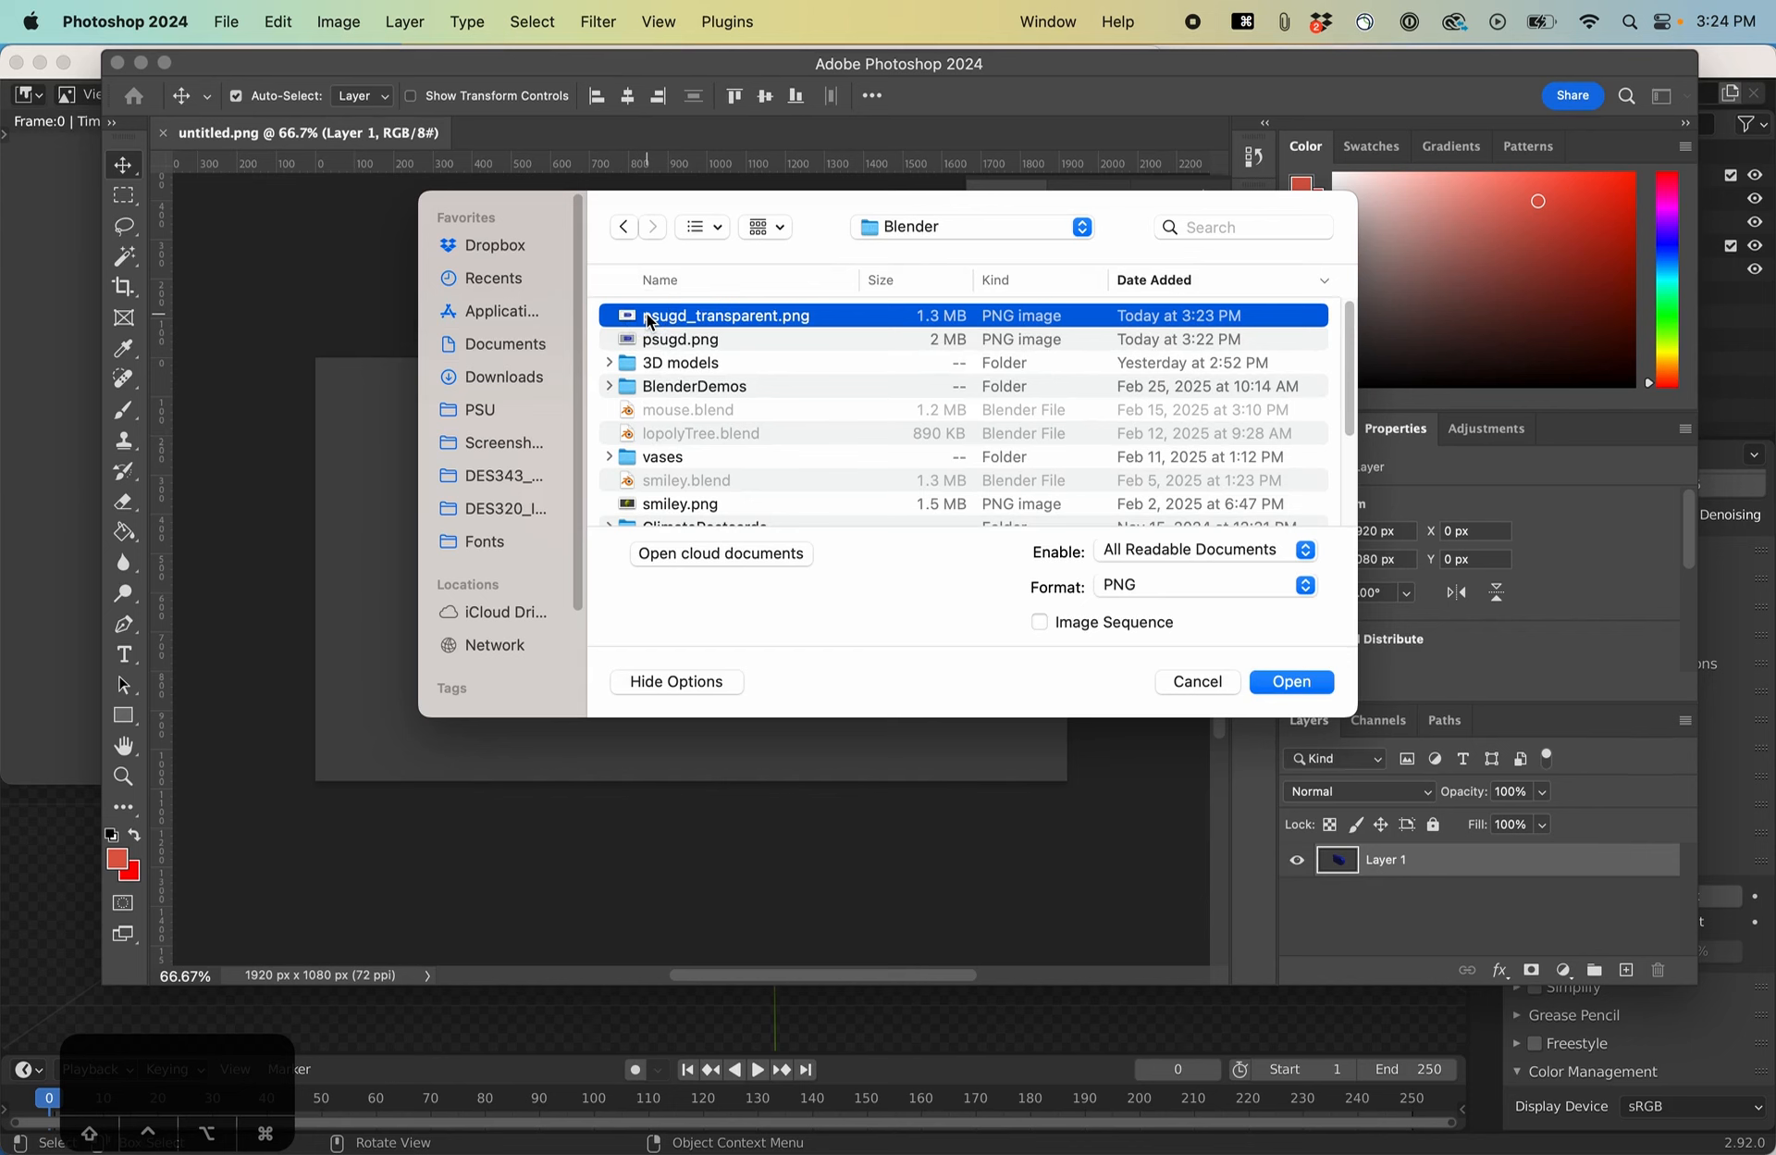
{"action": "left_click", "coordinate": [1315, 688]}
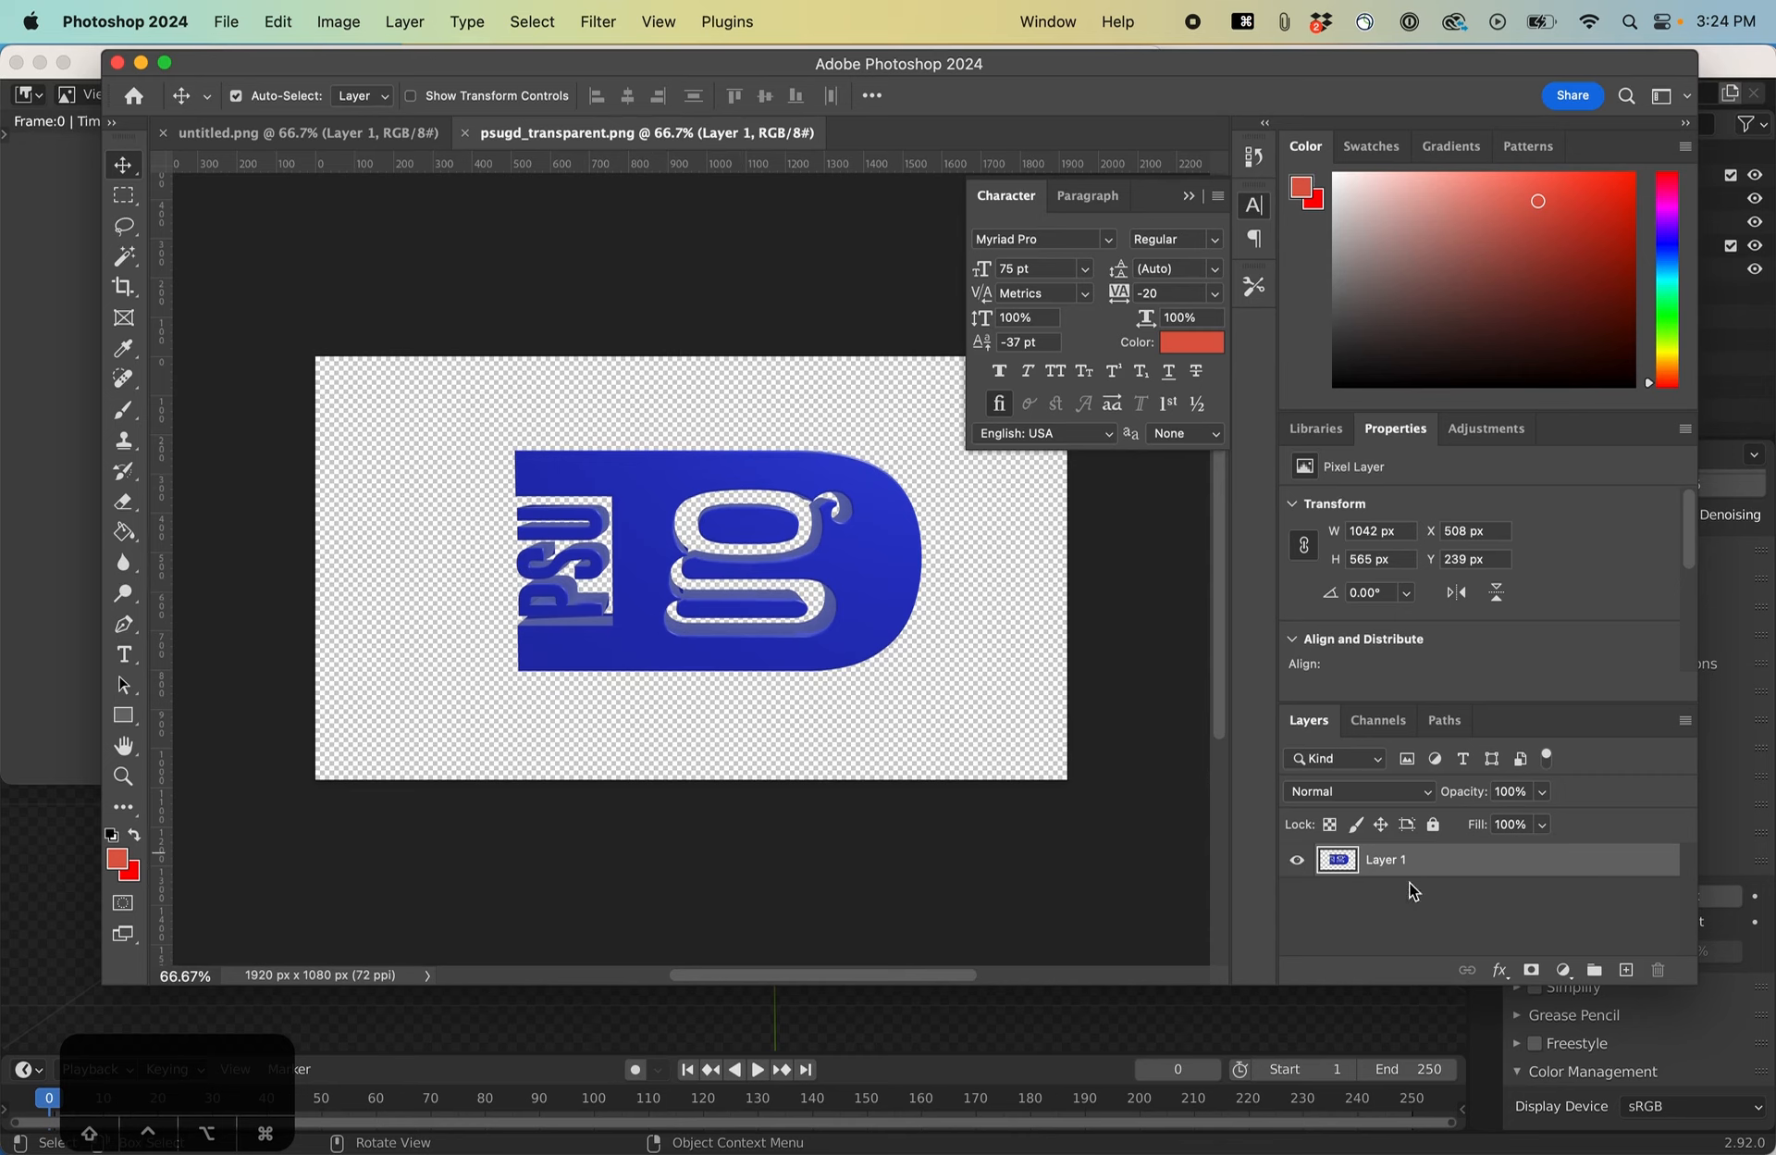
Add a new layer beneath the logo layer and fill it with the red-orange foreground color.
{"action": "left_click", "coordinate": [1626, 970]}
{"action": "left_click_drag", "start_coordinate": [1394, 860], "coordinate": [1395, 910]}
{"action": "key", "text": "g"}
{"action": "left_click", "coordinate": [428, 735]}
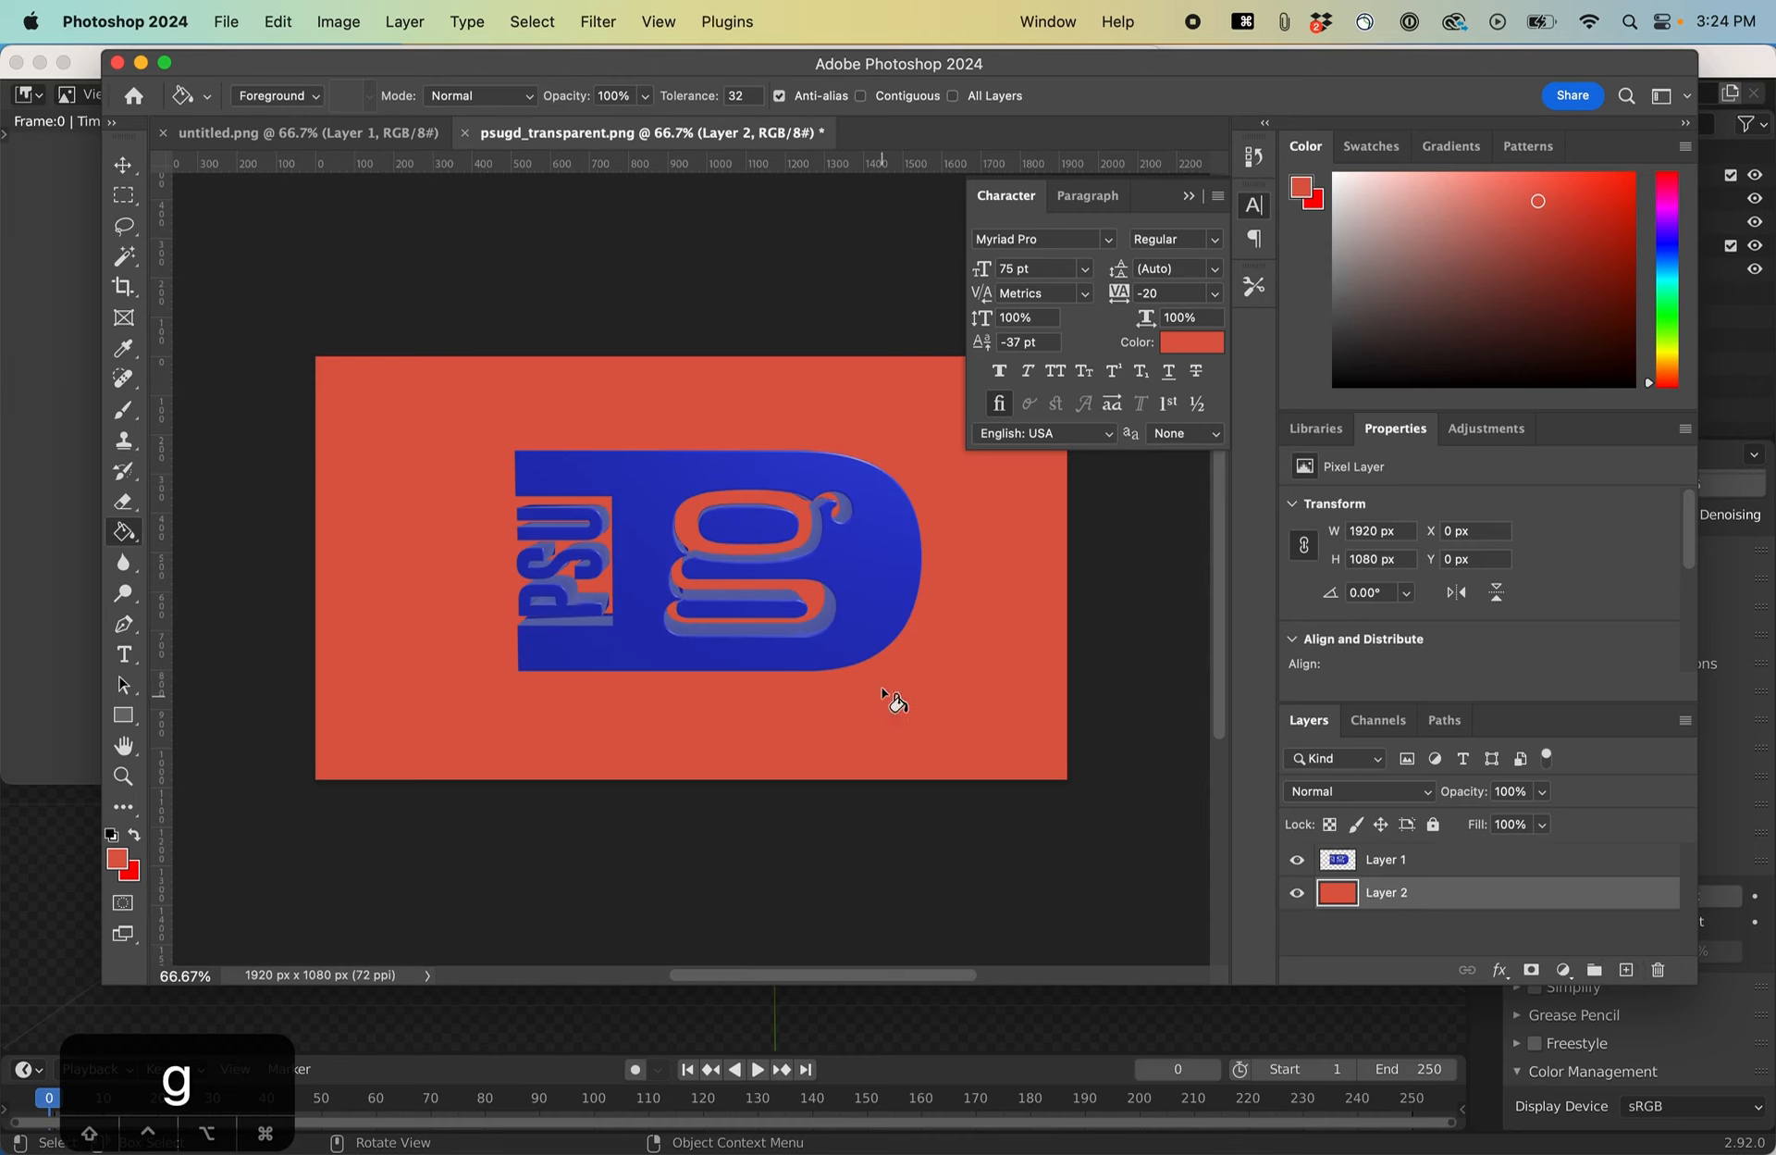
Shift the hue of the solid background layer with a Hue/Saturation adjustment.
{"action": "key", "text": "super+u"}
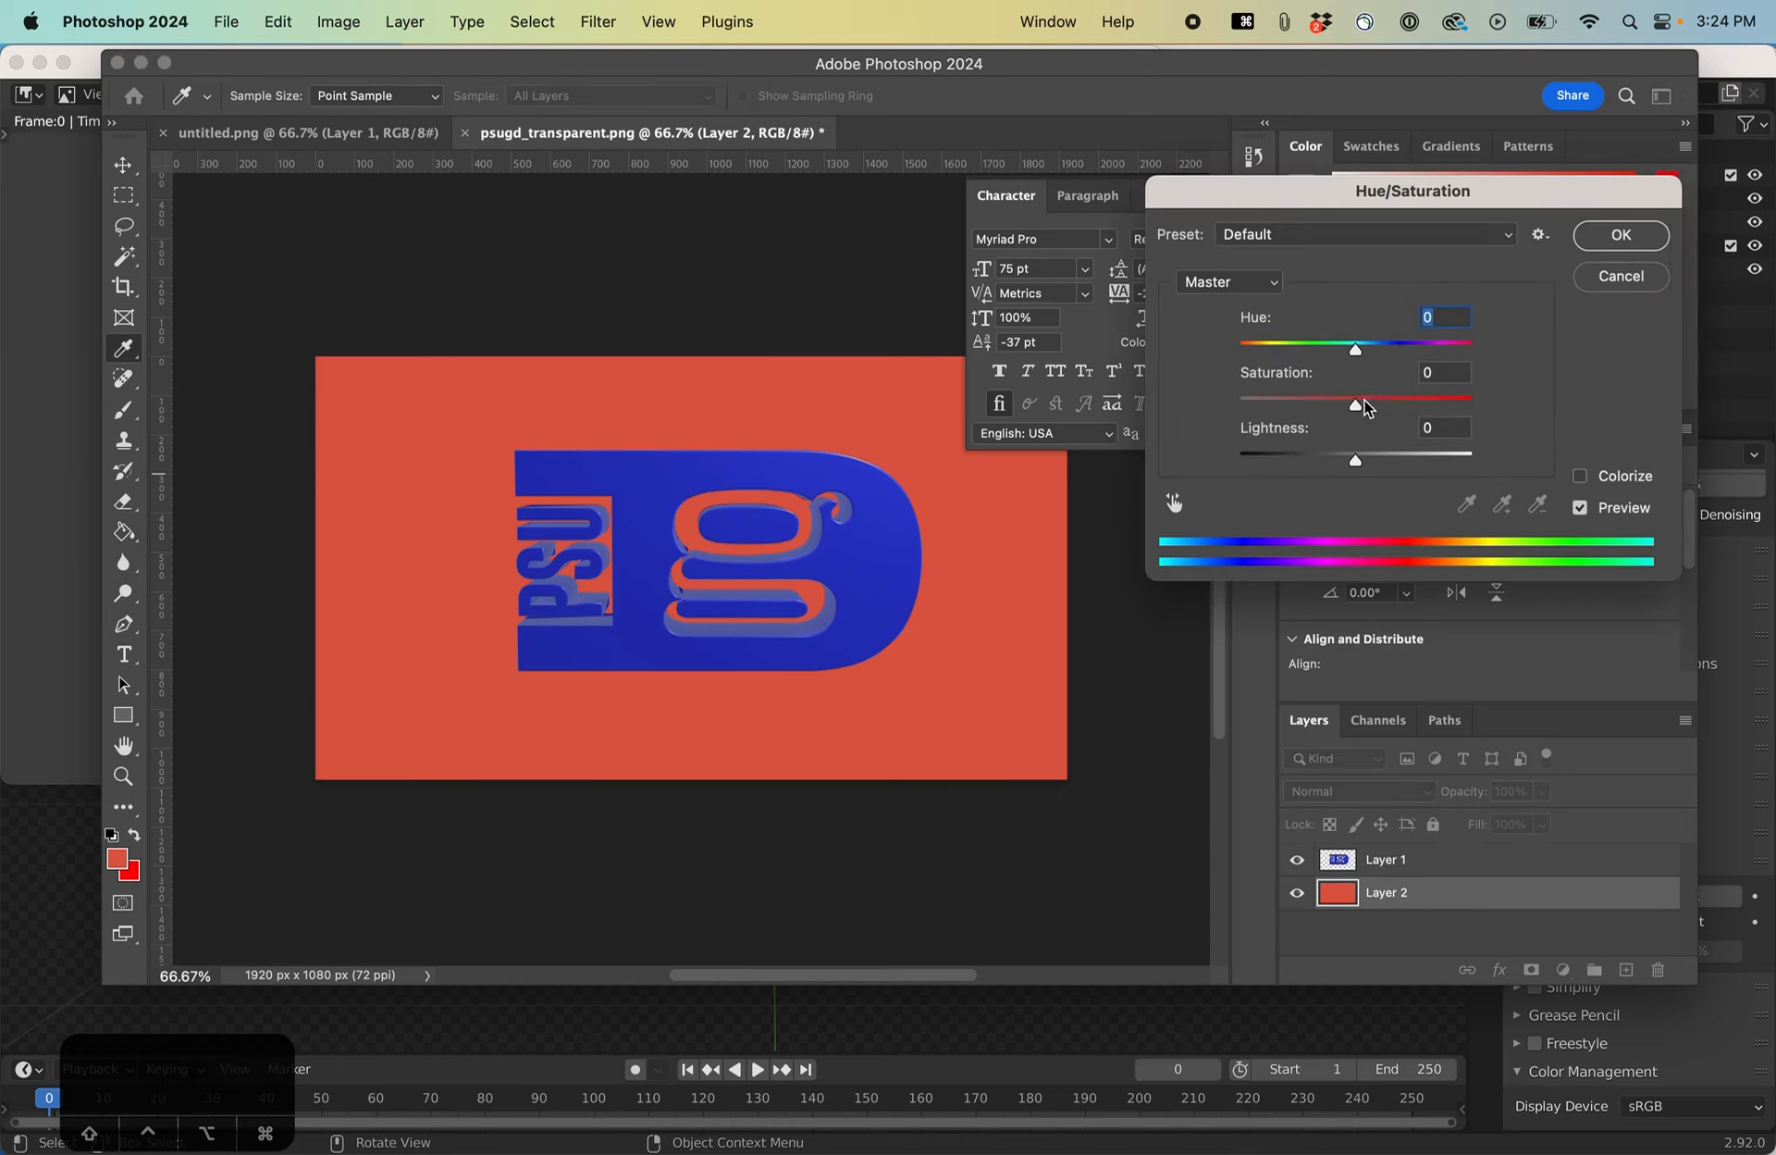
{"action": "left_click_drag", "start_coordinate": [1356, 359], "coordinate": [1256, 348]}
{"action": "left_click", "coordinate": [1619, 235]}
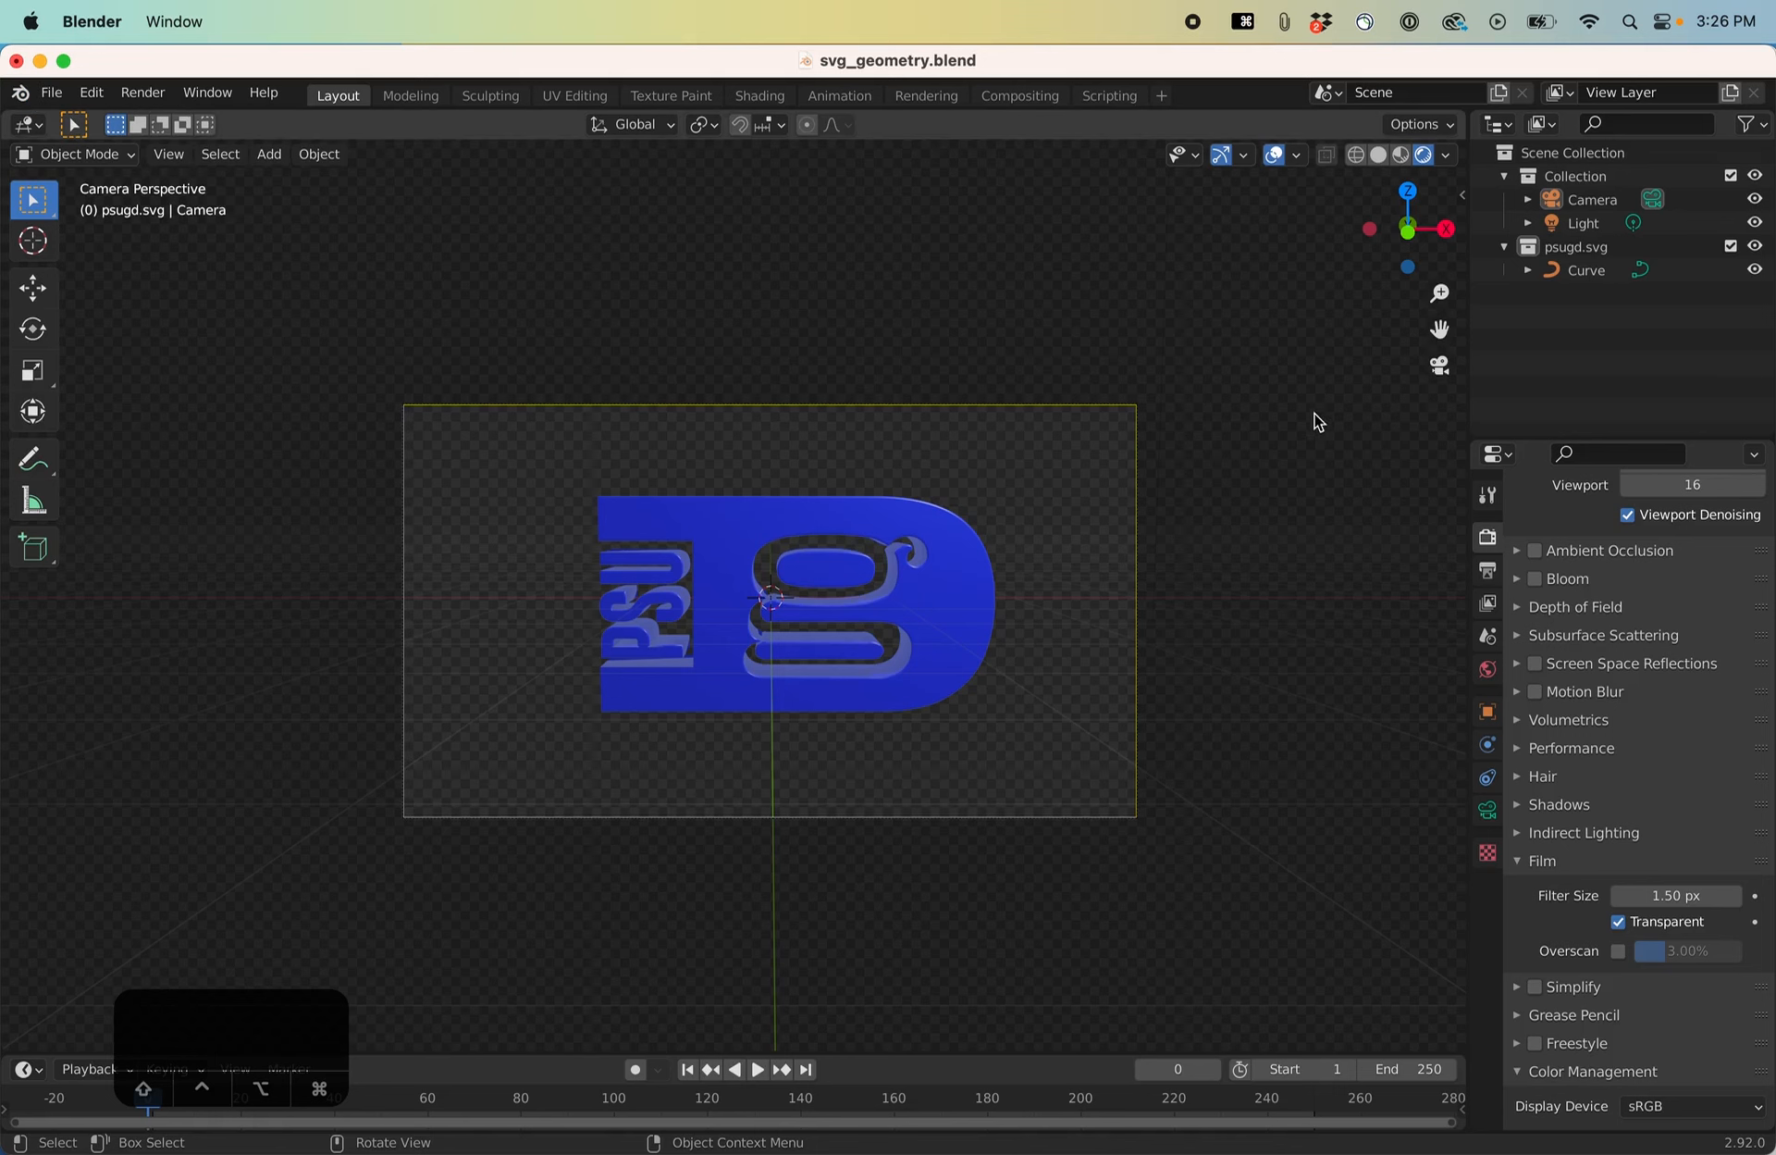
Back in Blender, leave the camera view and inspect the scene from the back, front, side and top.
{"action": "left_click", "coordinate": [1440, 365]}
{"action": "left_click", "coordinate": [512, 926]}
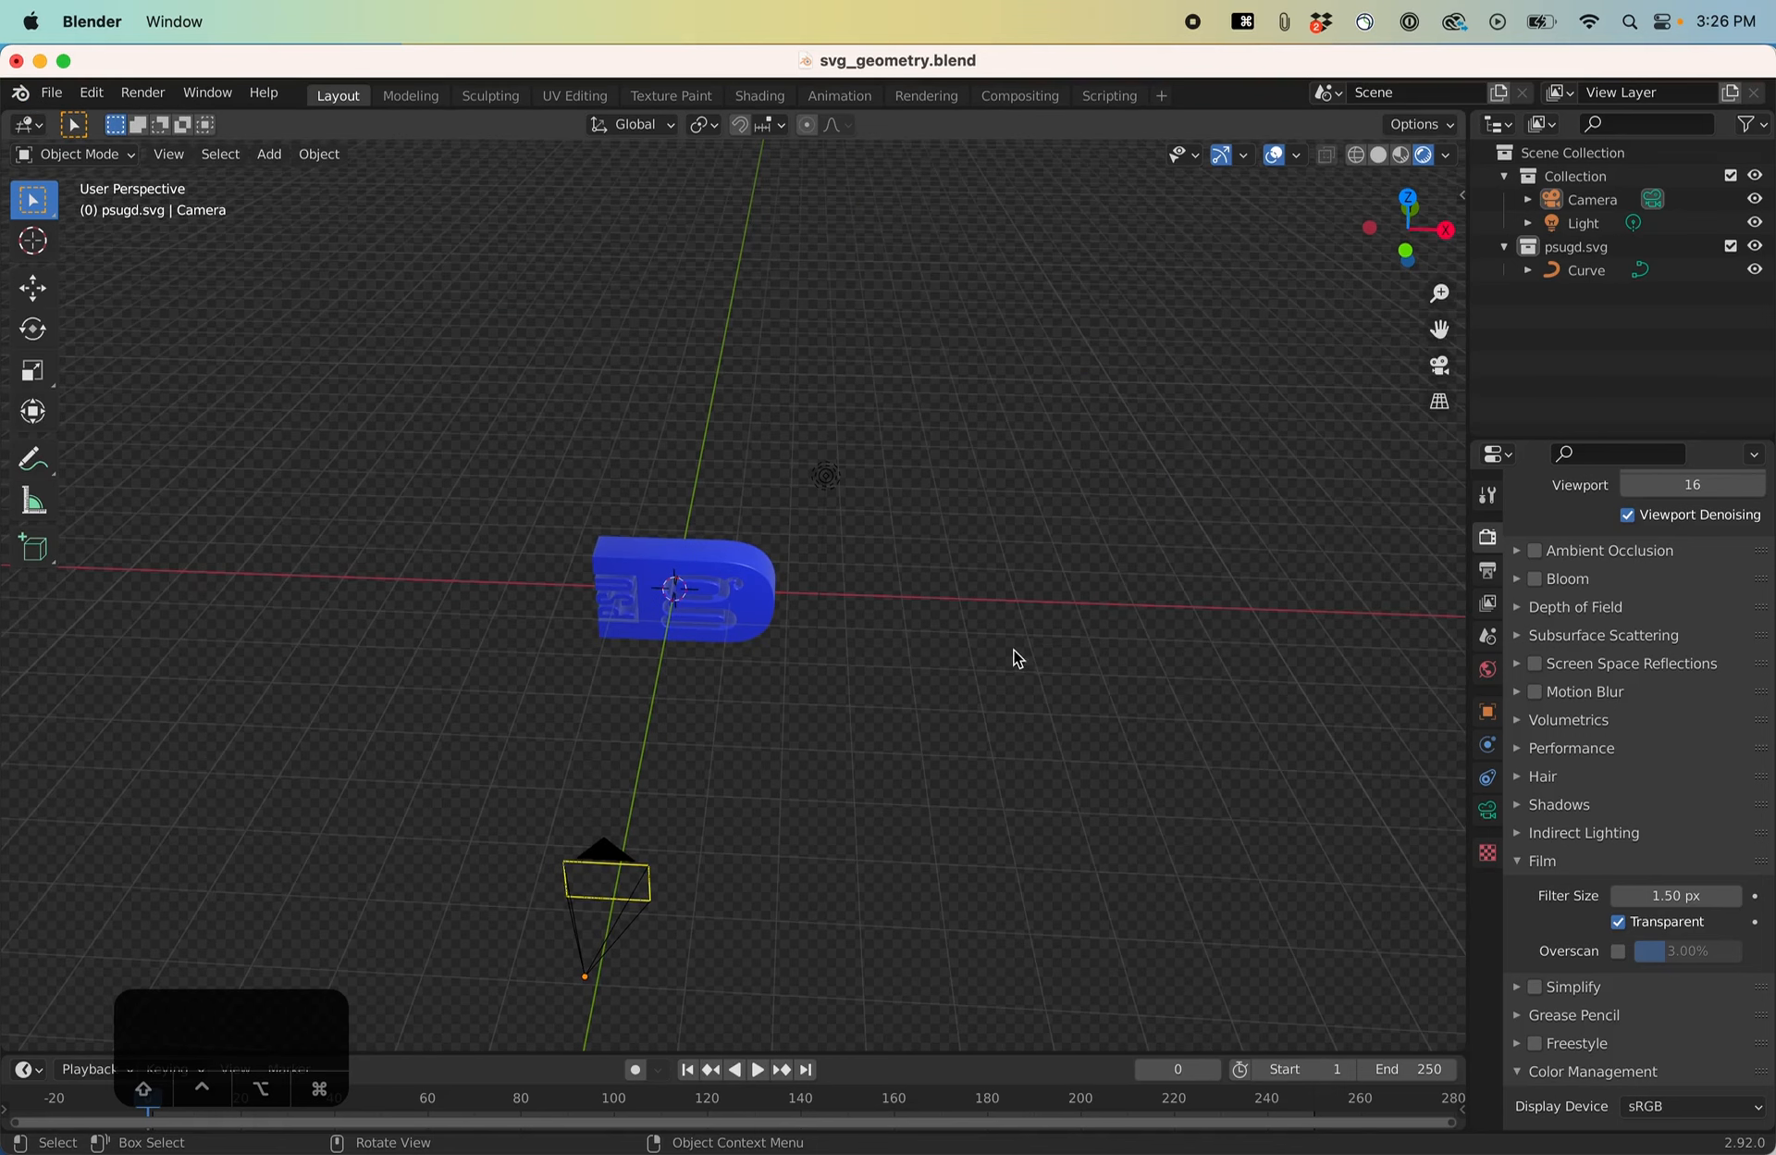
{"action": "key", "text": "super+1"}
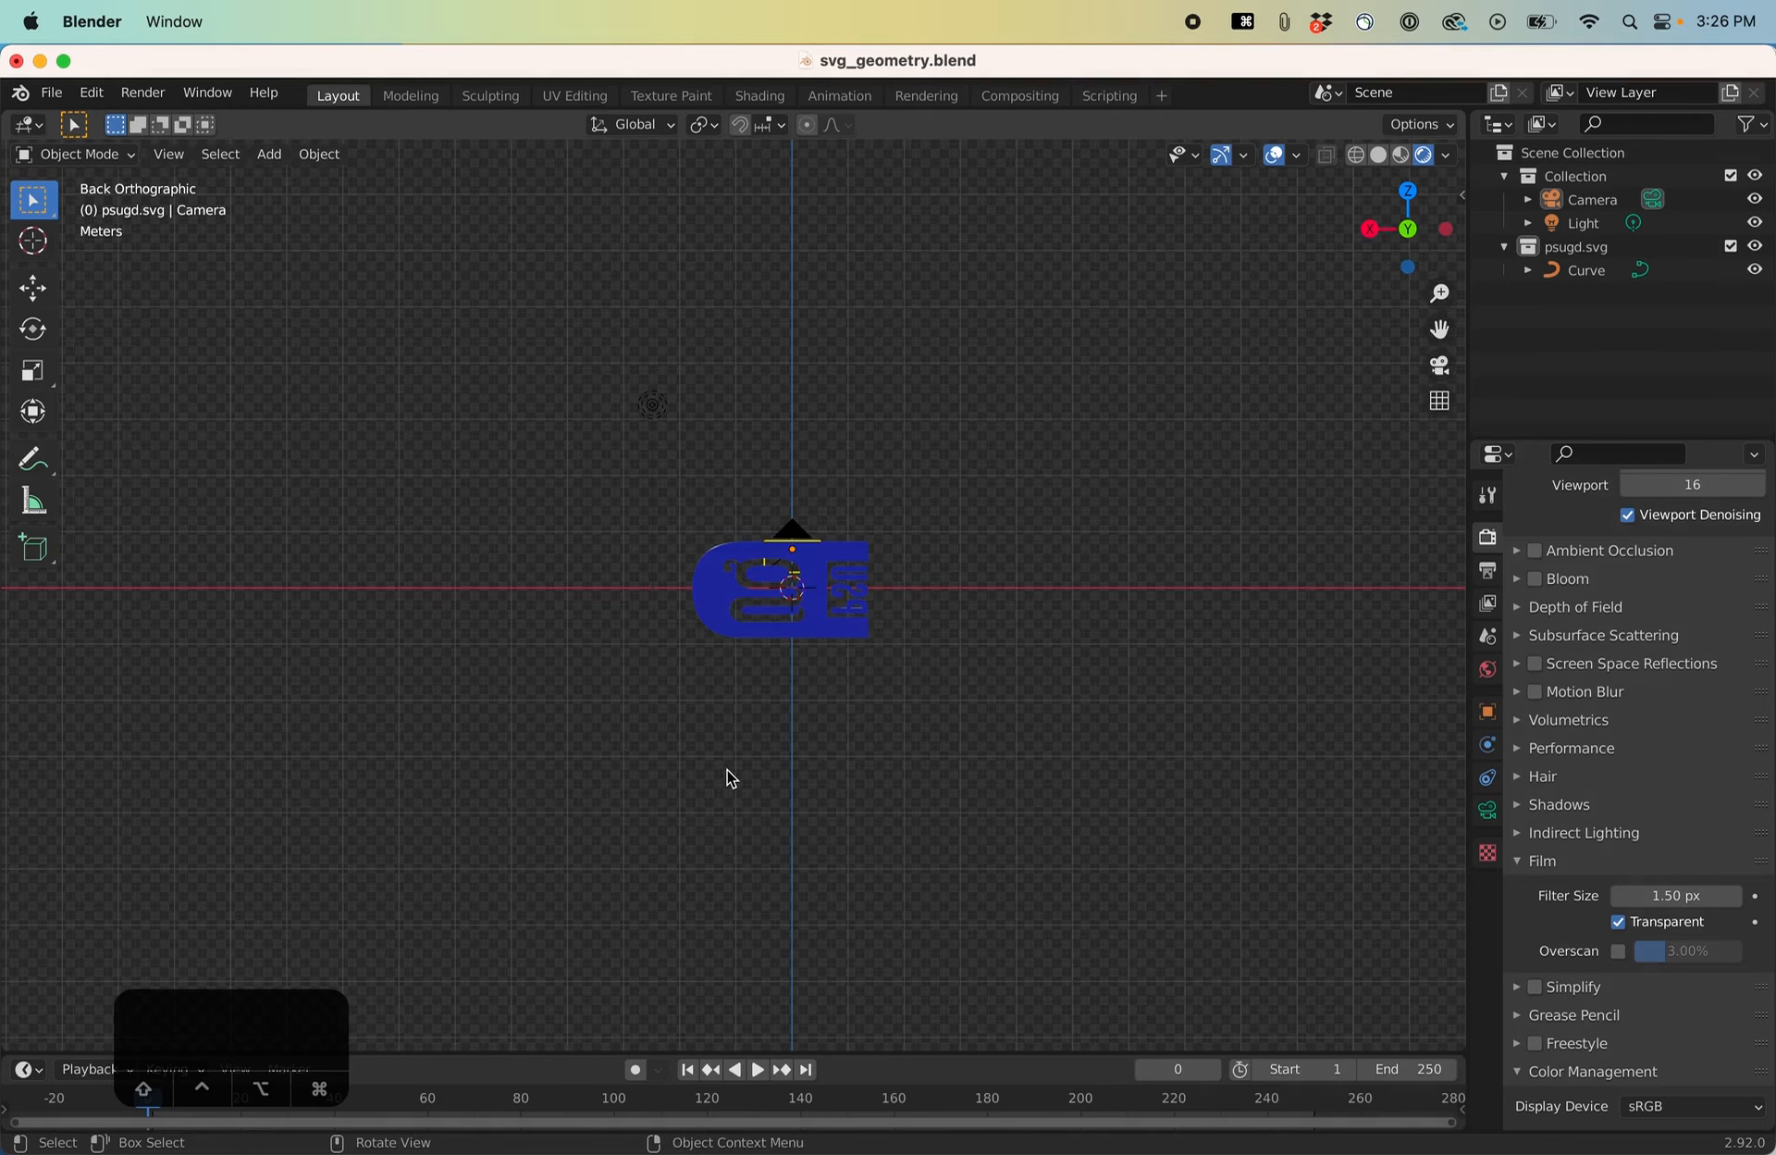
{"action": "key", "text": "1"}
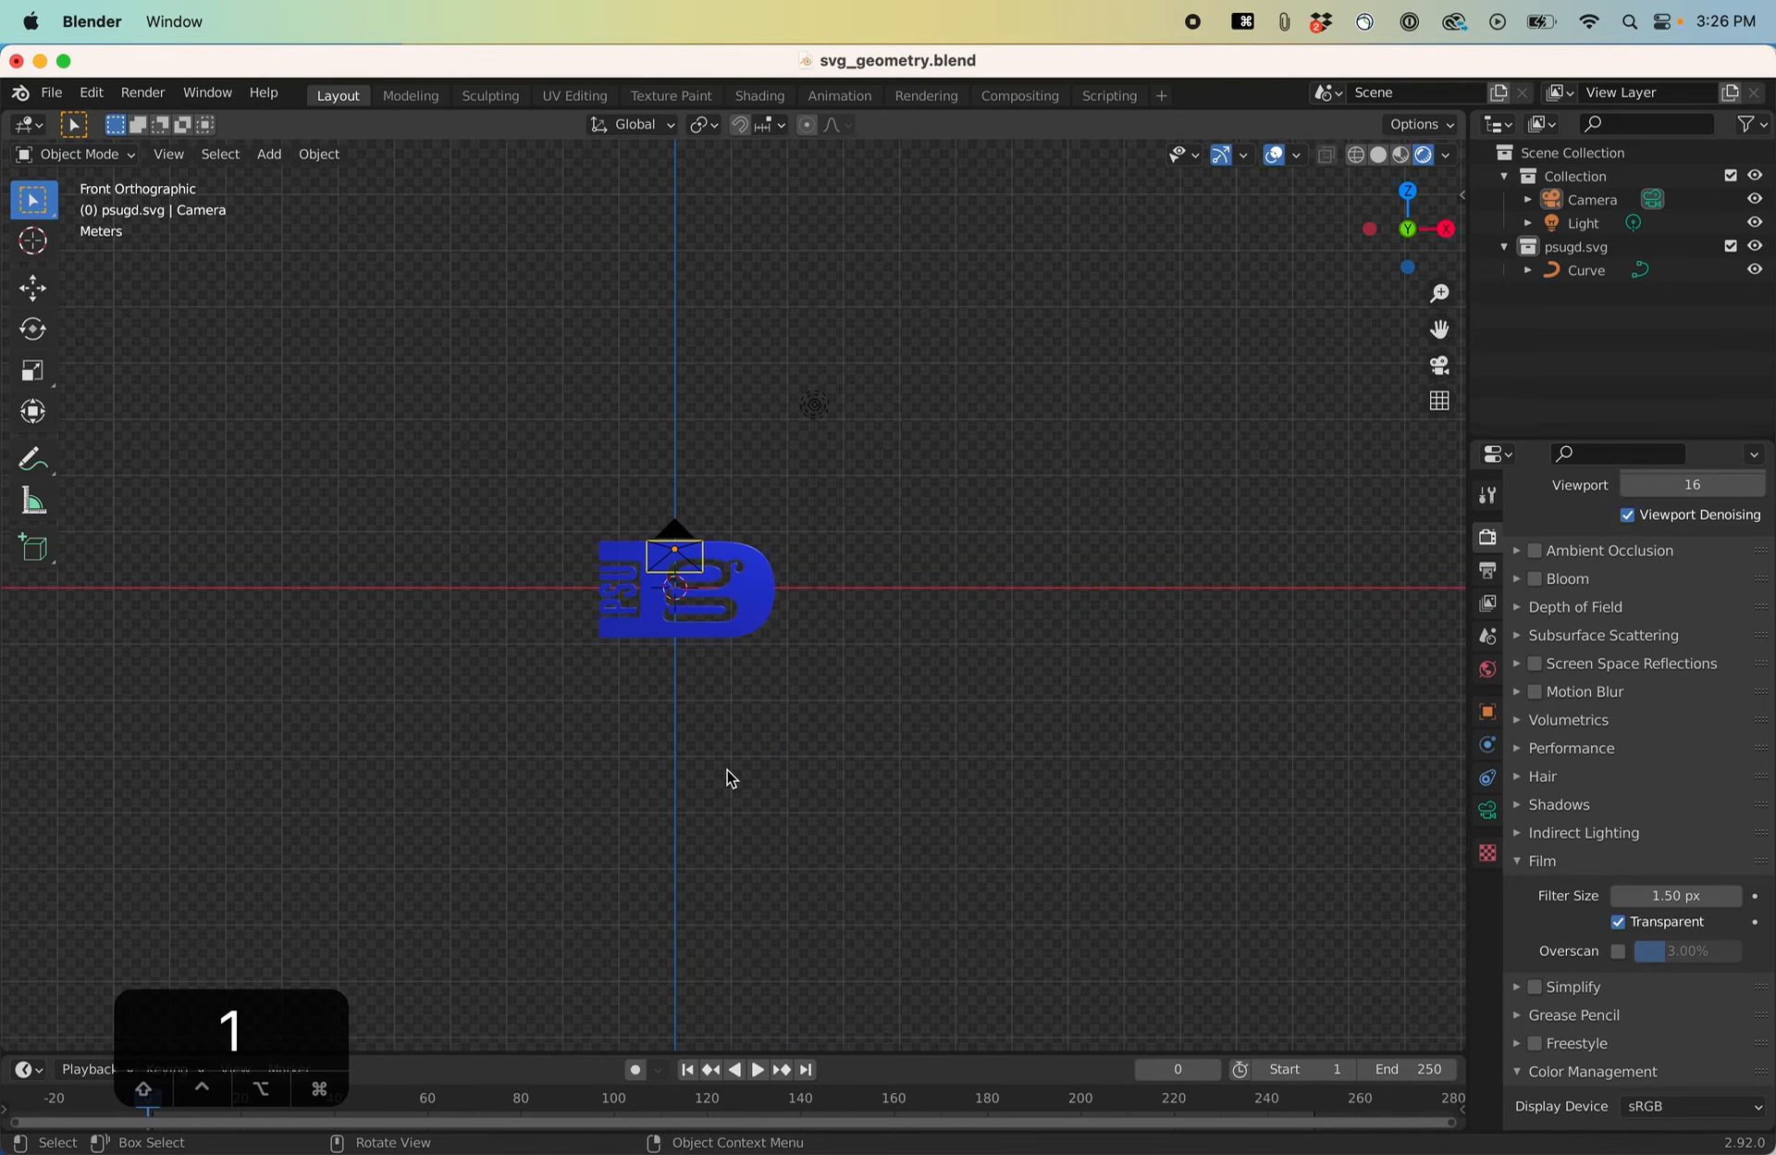
{"action": "key", "text": "3"}
{"action": "key", "text": "7"}
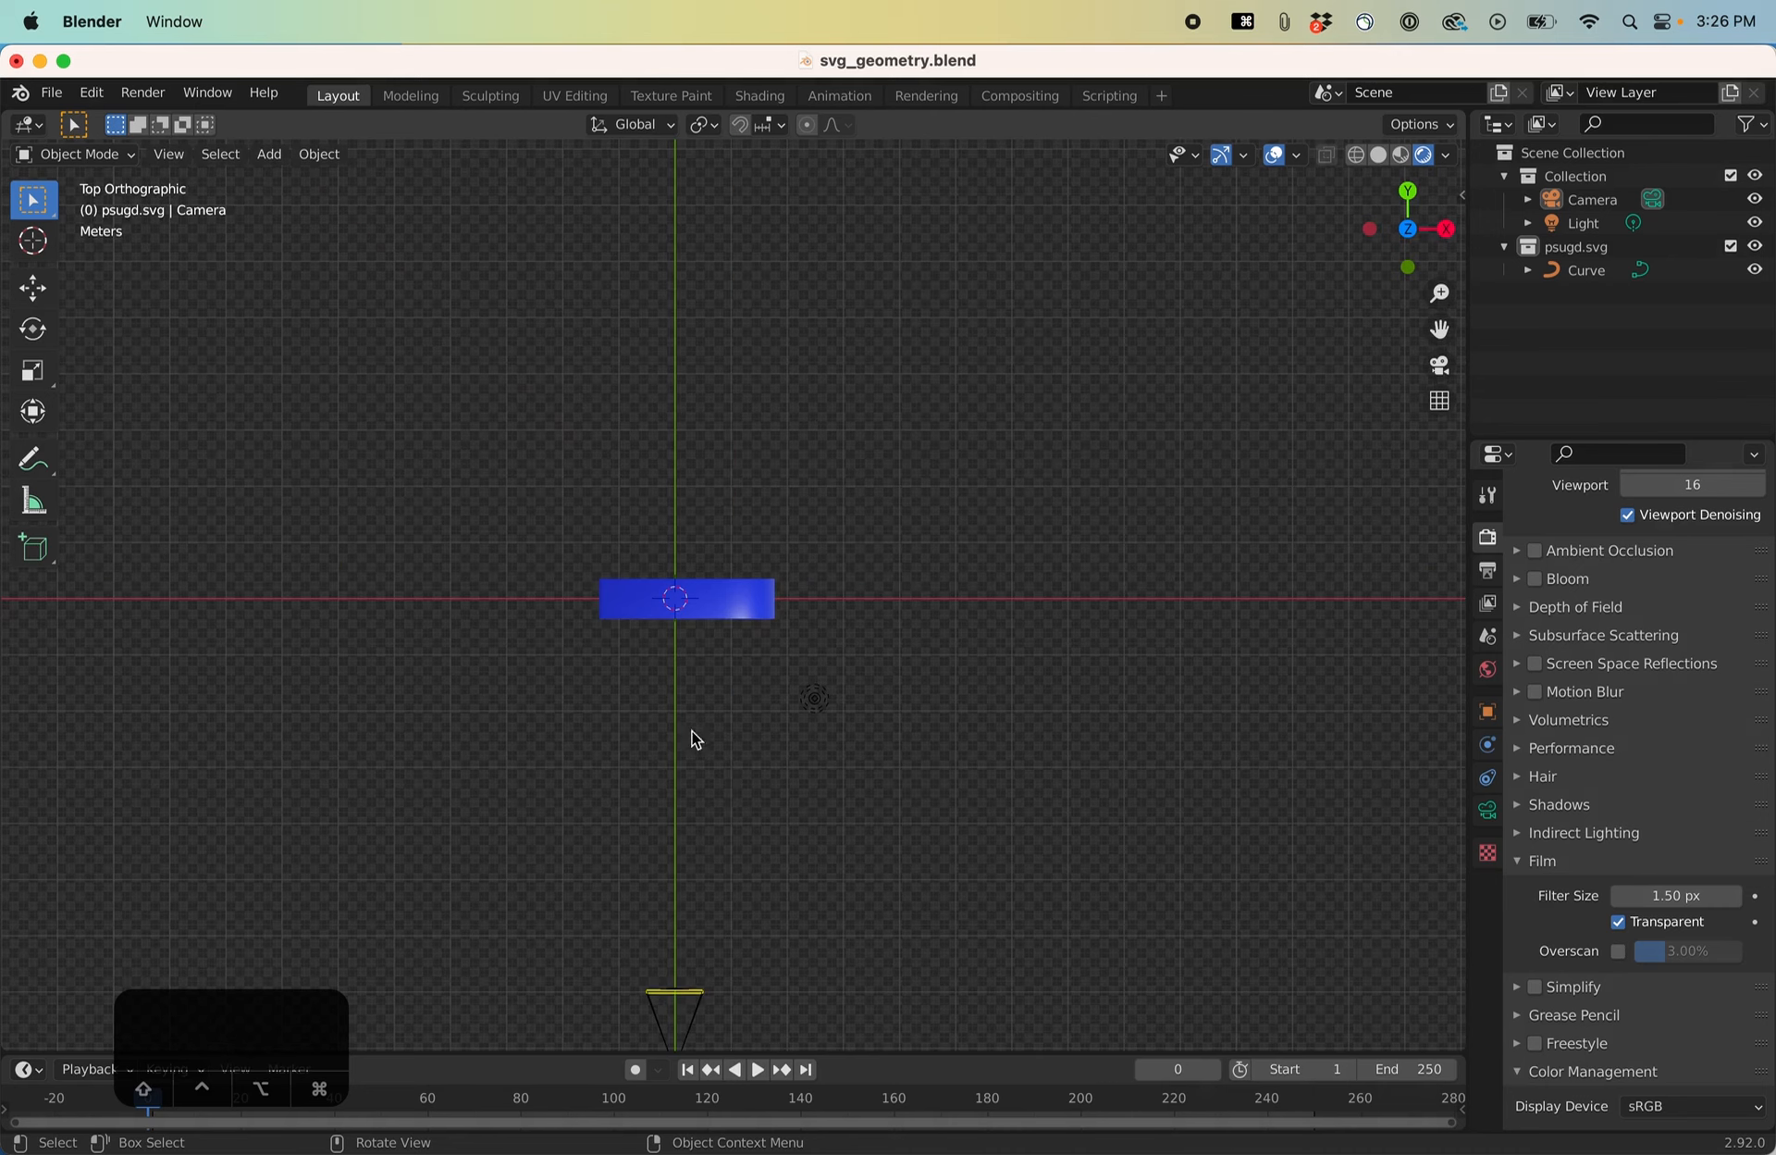
Select the extruded logo, show it in front view and set the animation's end frame to 180.
{"action": "left_click", "coordinate": [700, 595]}
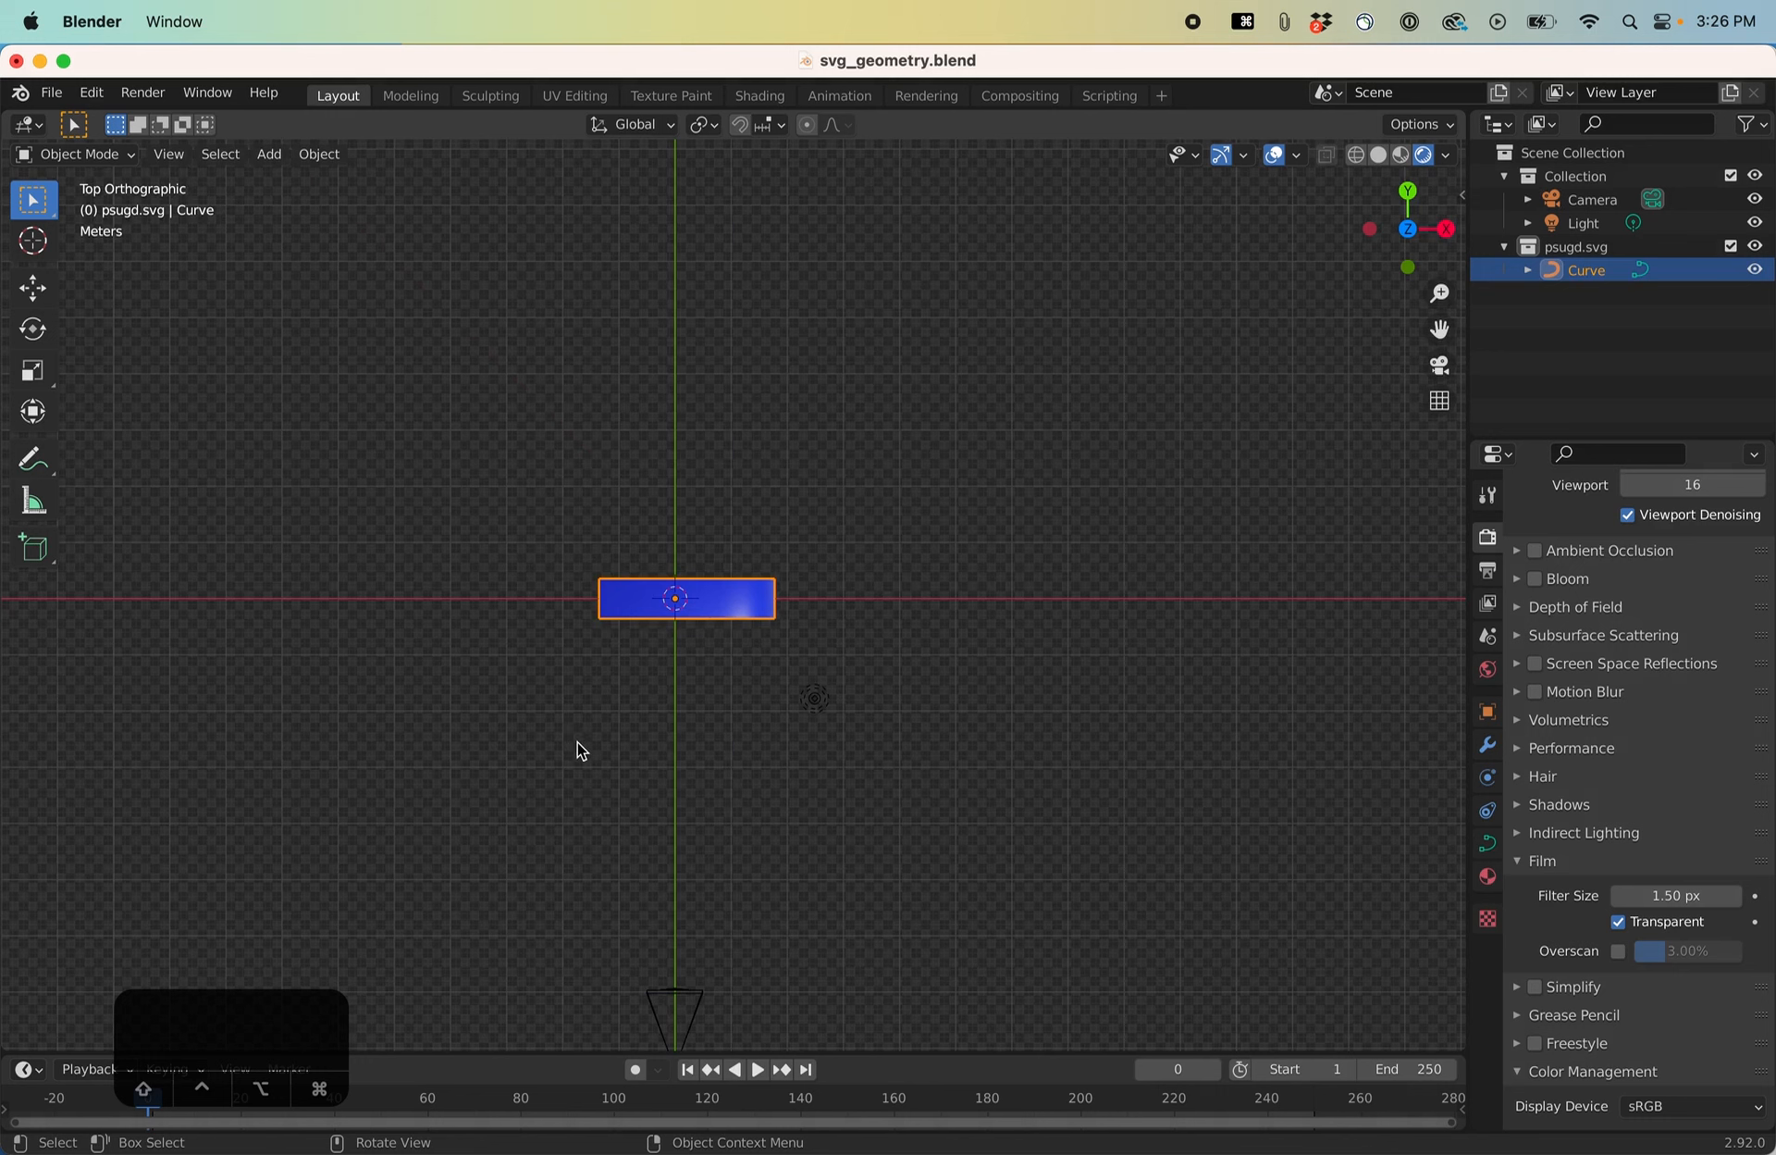
{"action": "key", "text": "1"}
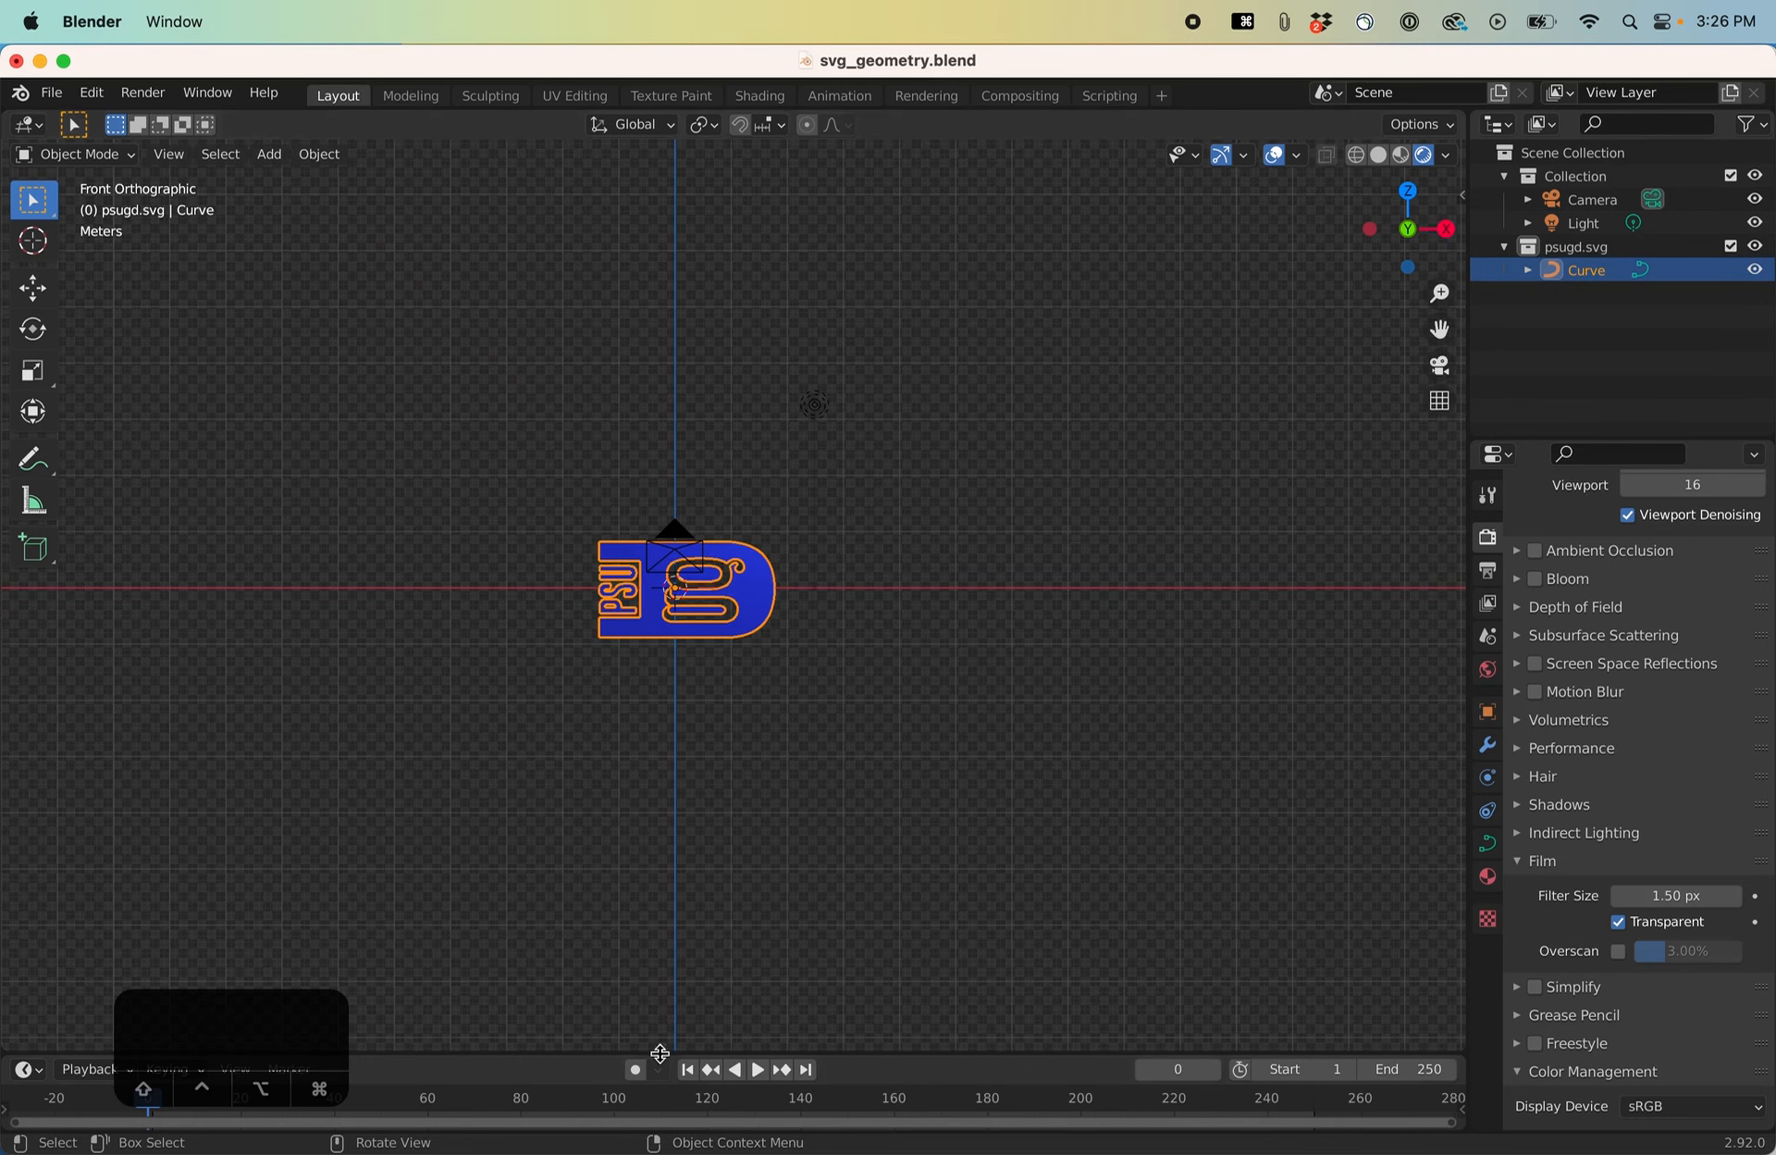
{"action": "left_click_drag", "start_coordinate": [138, 1044], "coordinate": [131, 870]}
{"action": "left_click", "coordinate": [159, 1107]}
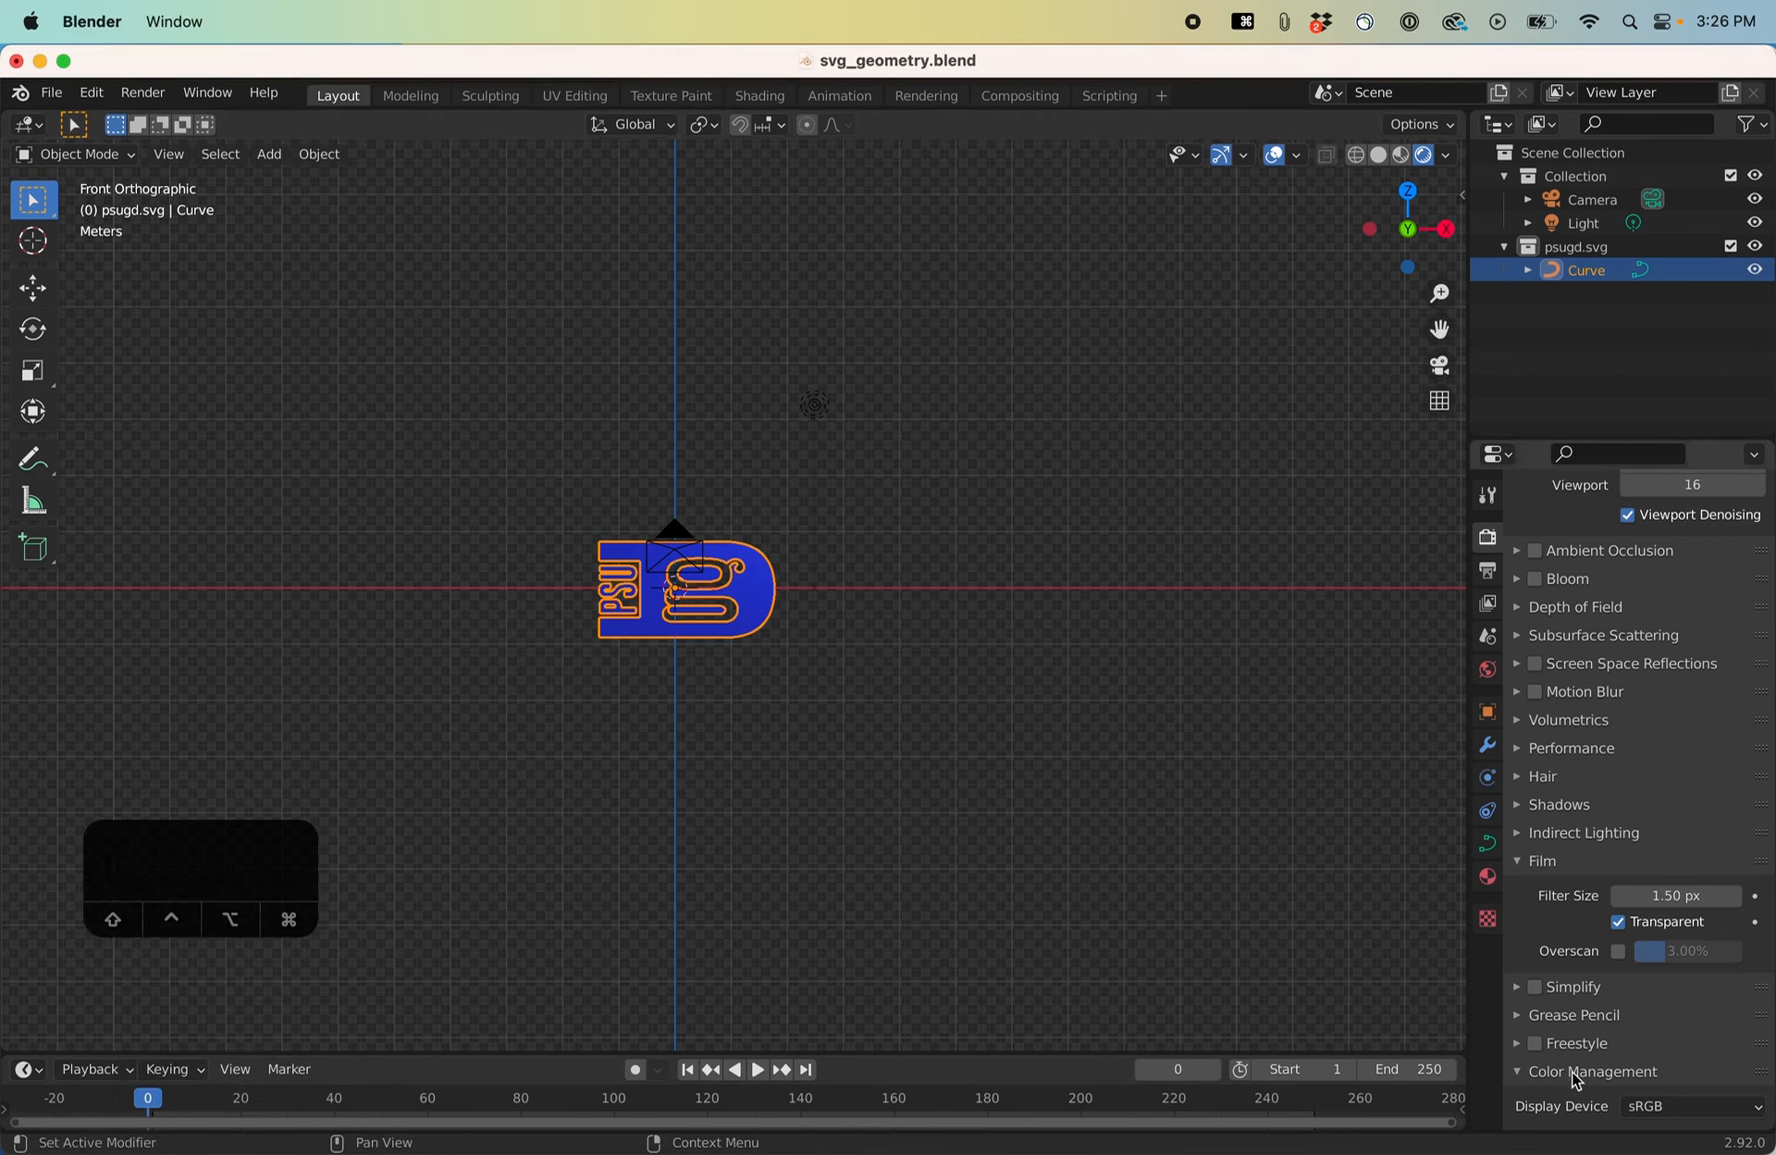
{"action": "left_click", "coordinate": [1411, 1069]}
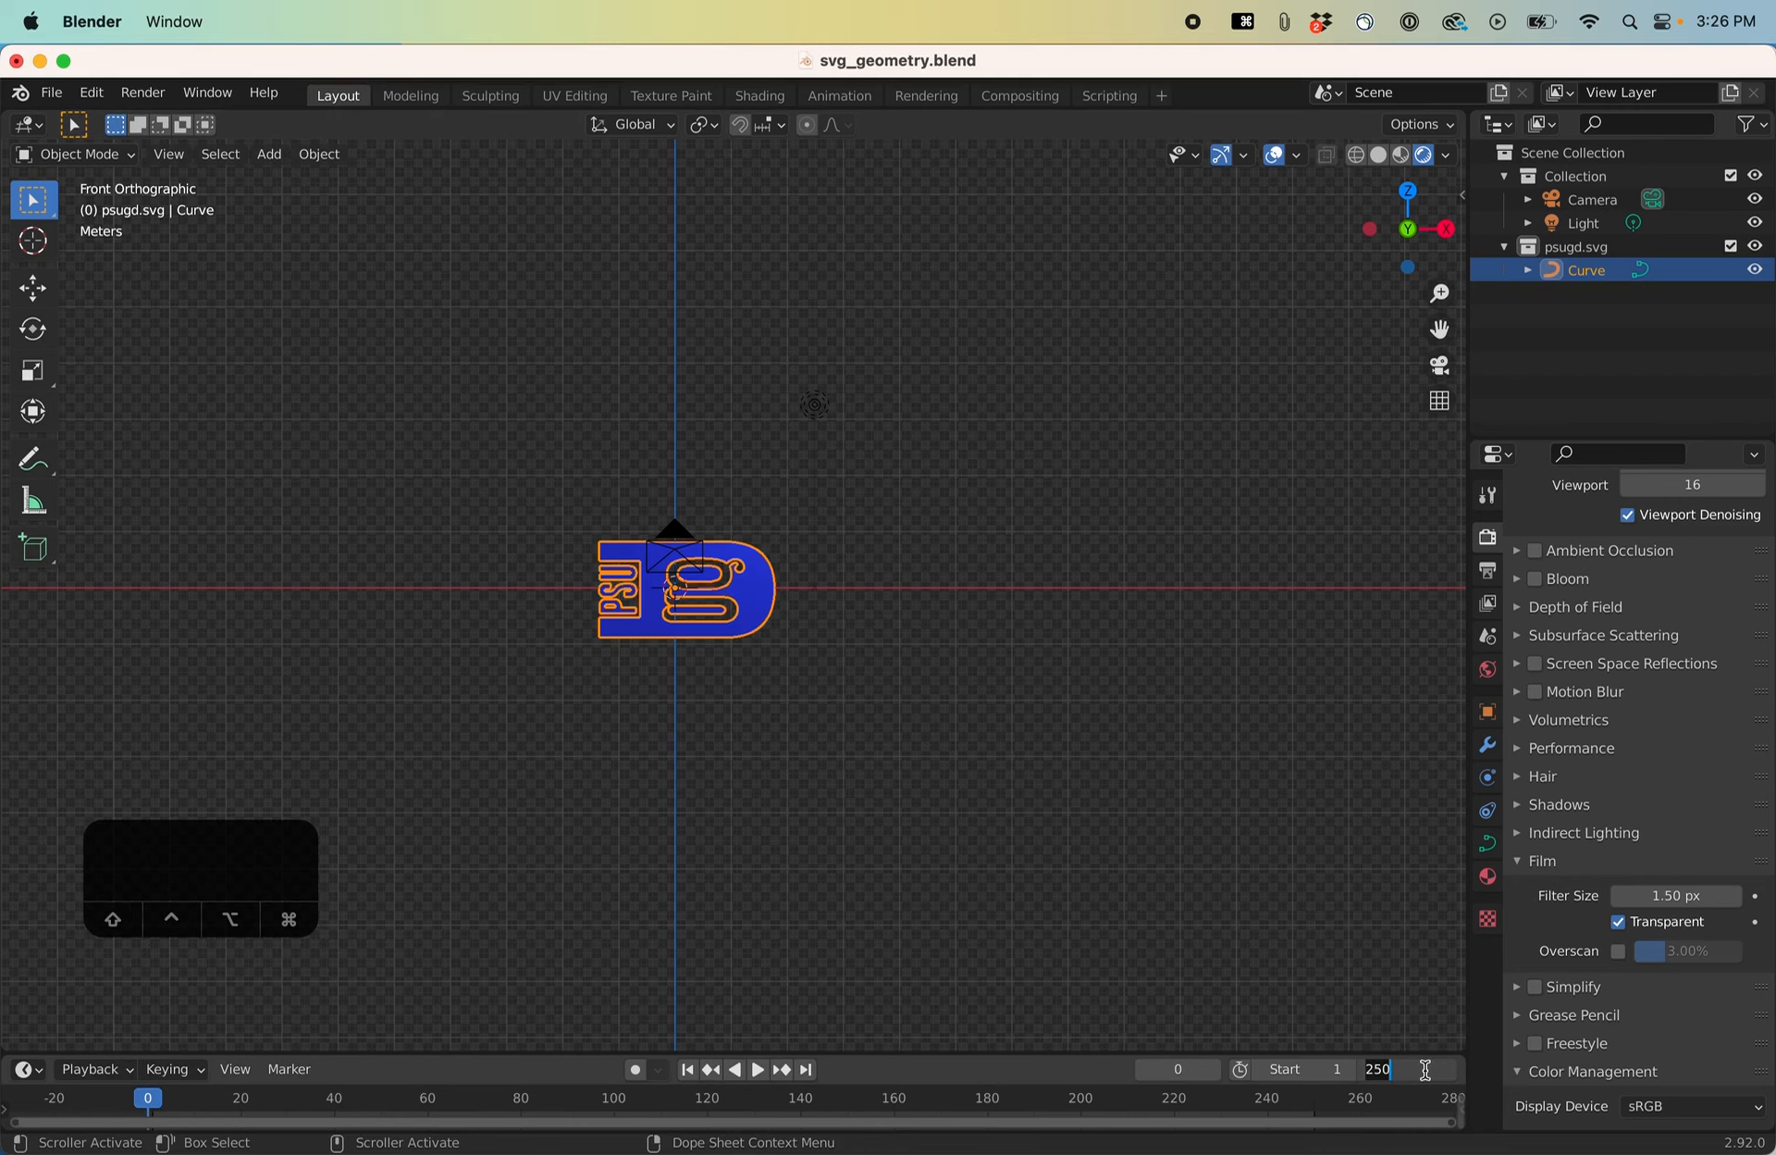
{"action": "type", "text": "180"}
{"action": "key", "text": "Return"}
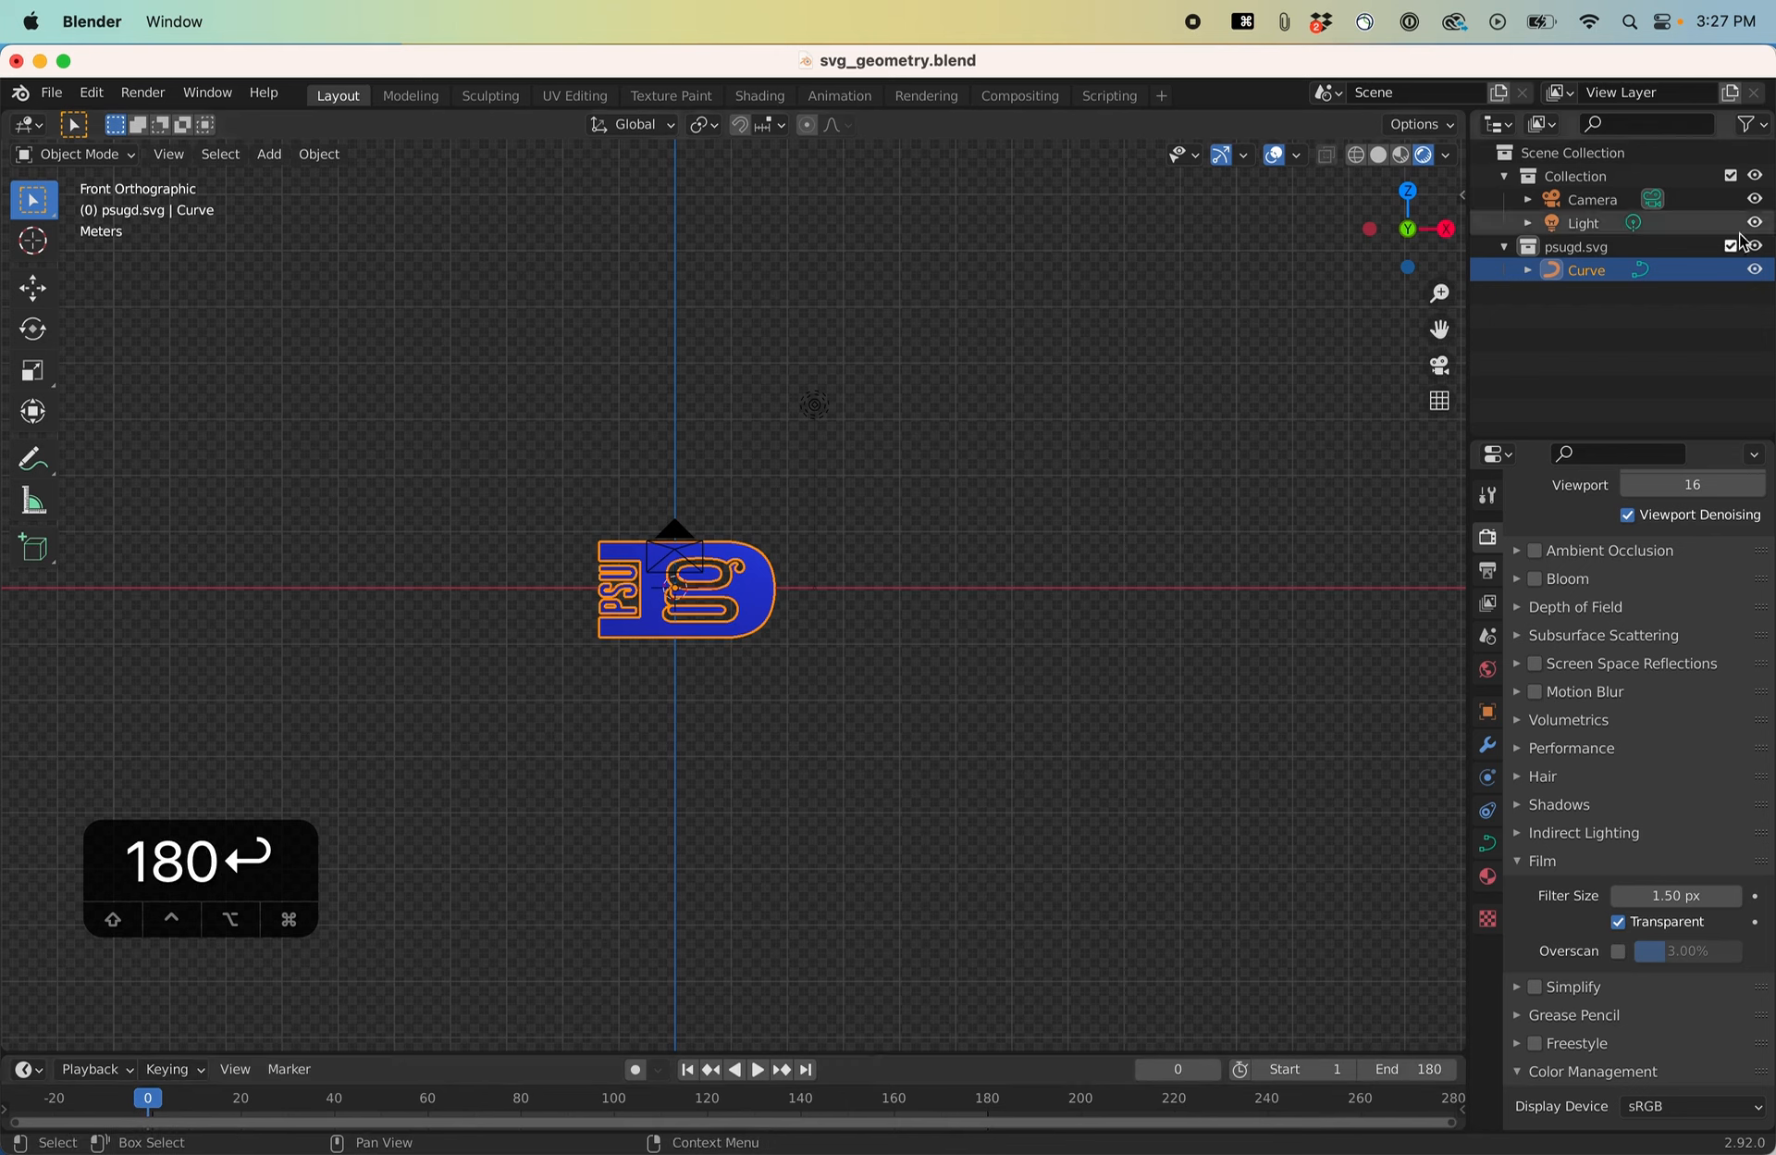
Insert a keyframe for the logo's Z rotation of 0° at frame 0.
{"action": "left_click", "coordinate": [1486, 497]}
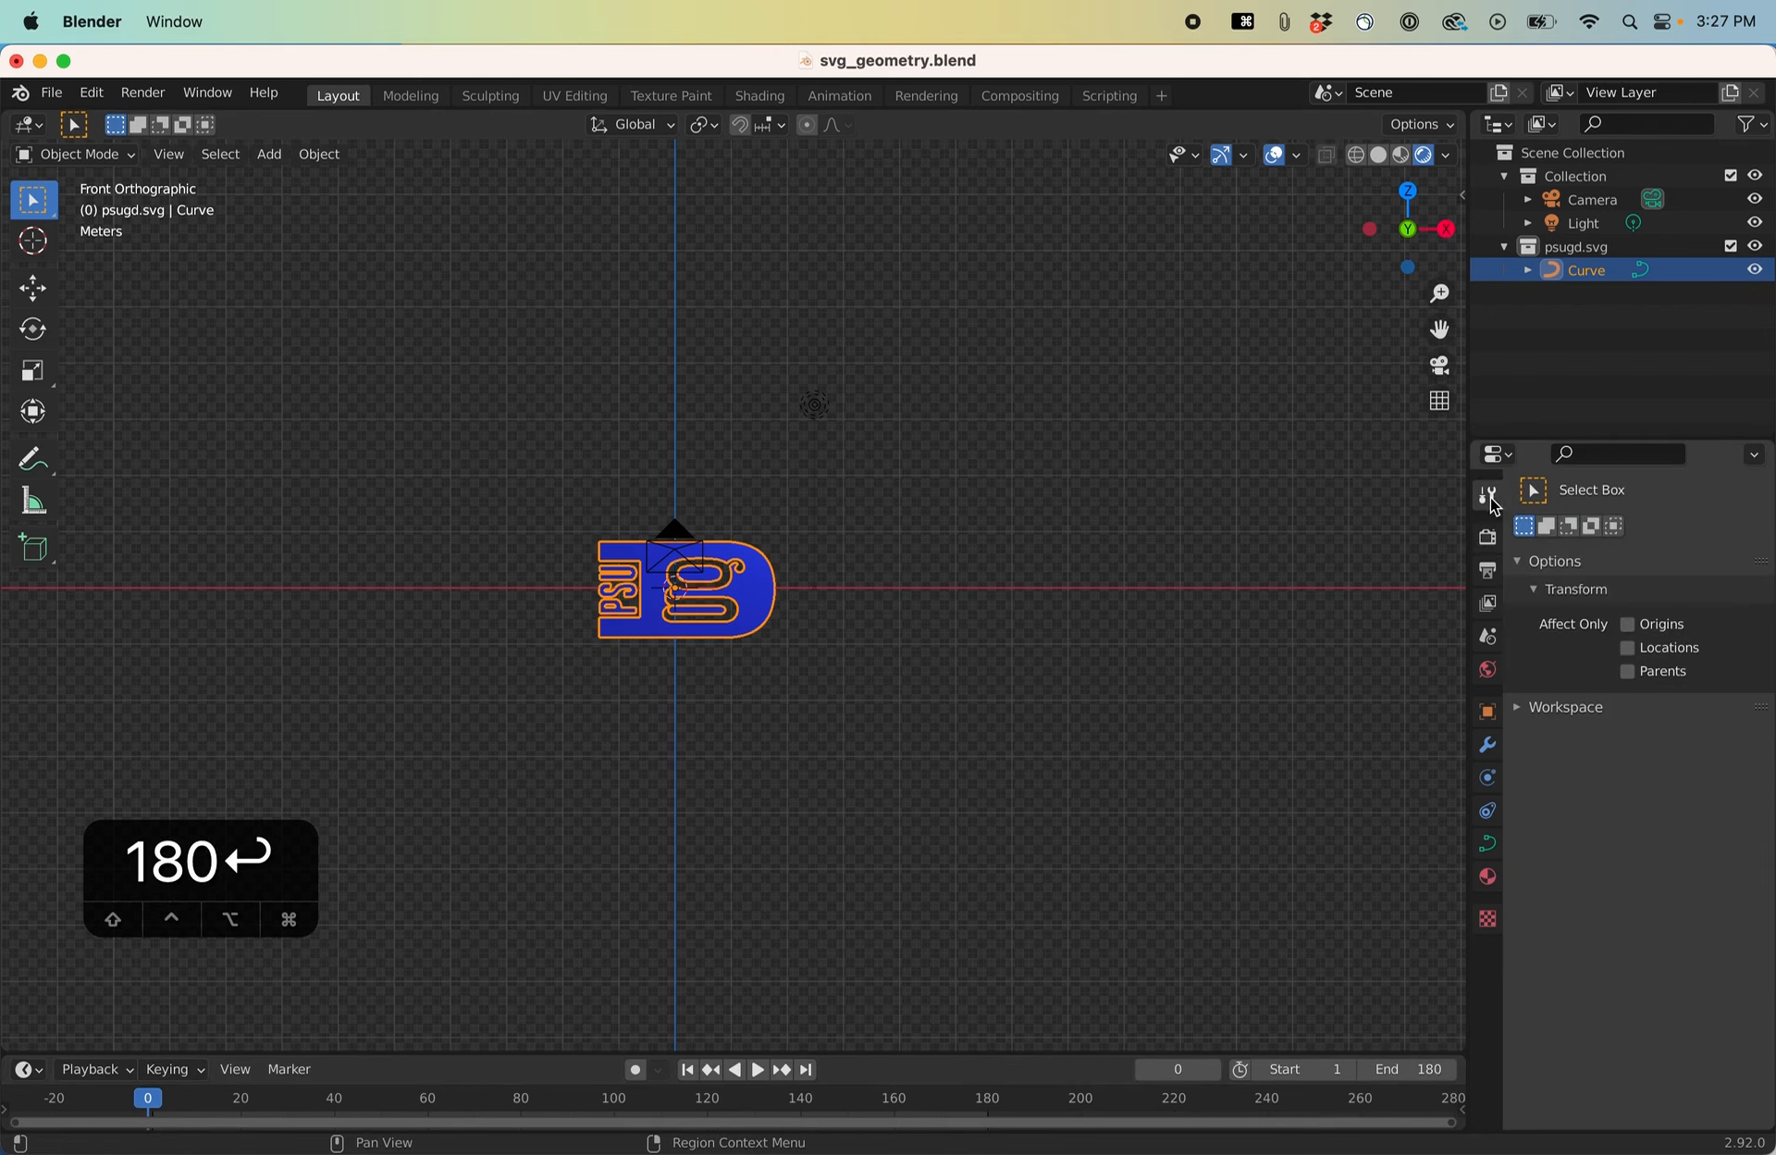
{"action": "left_click", "coordinate": [1488, 573]}
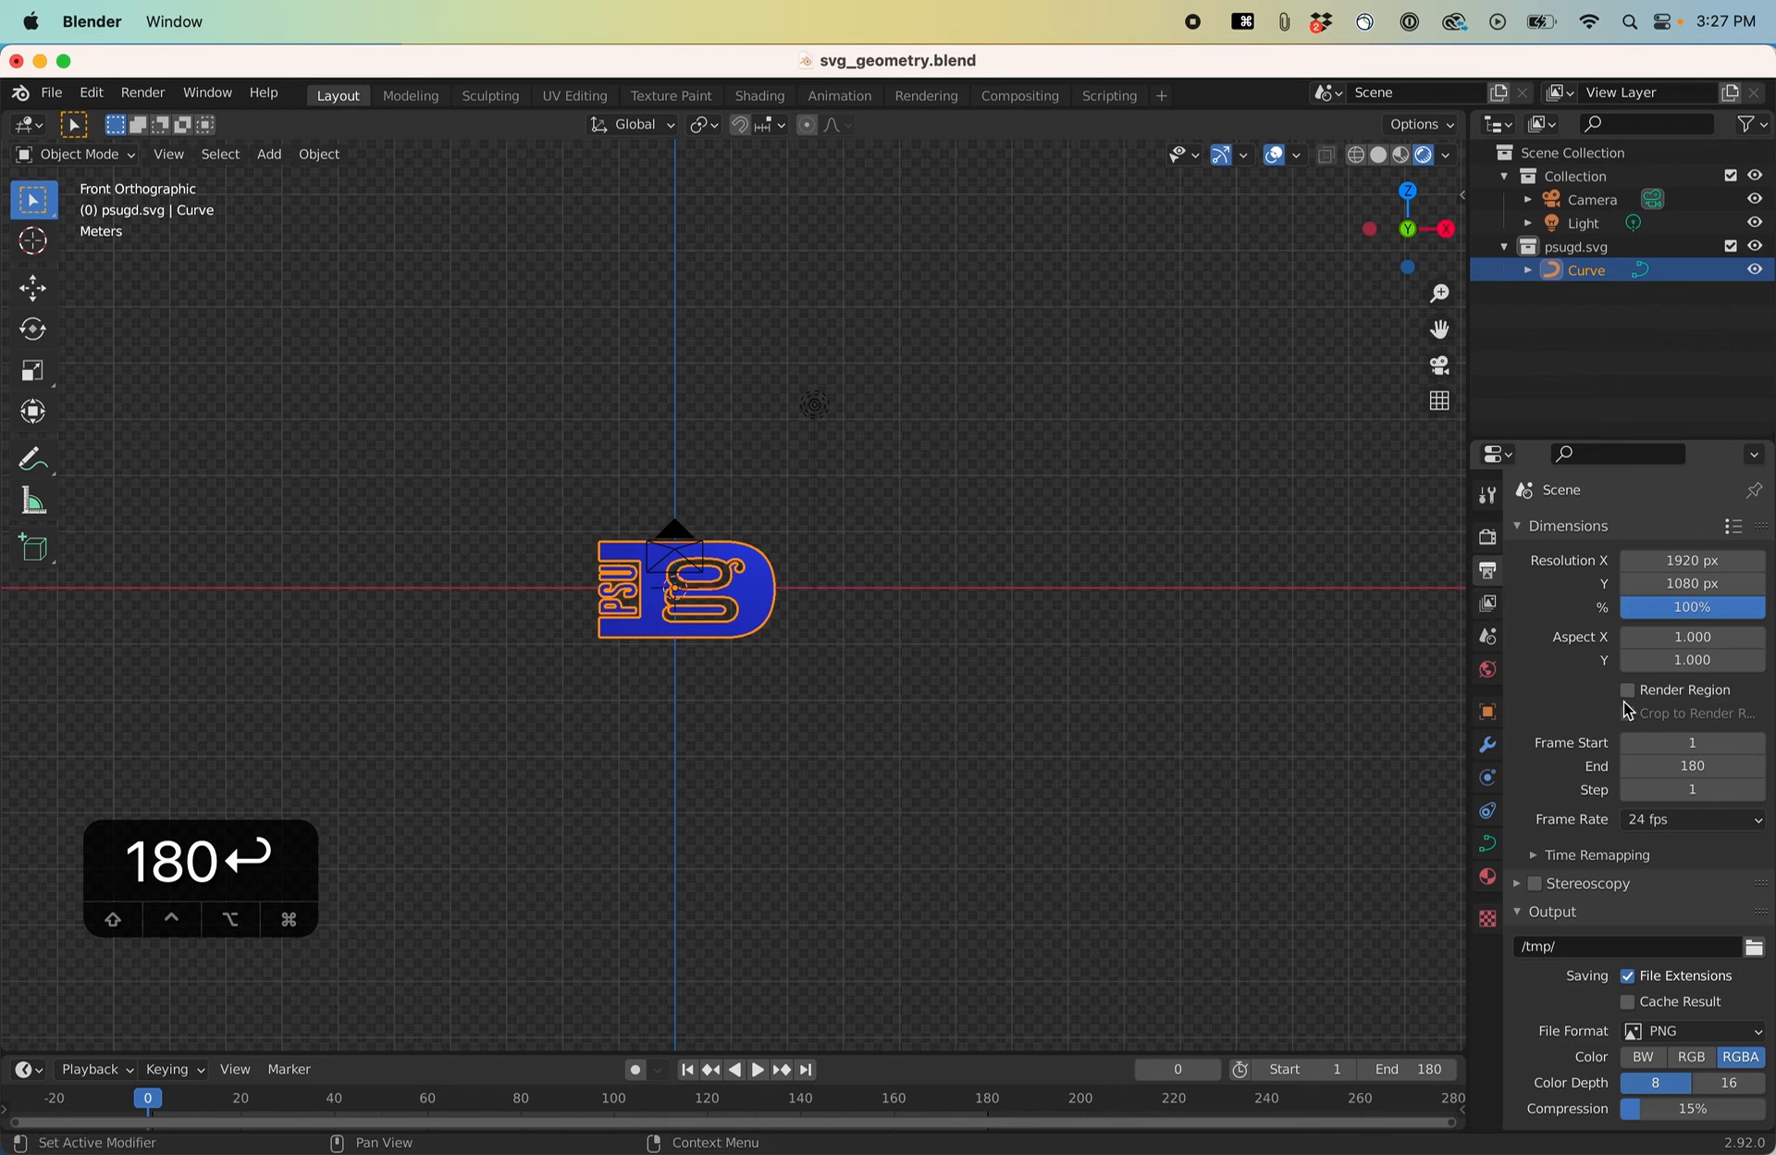
{"action": "left_click", "coordinate": [1488, 604]}
{"action": "left_click", "coordinate": [1487, 712]}
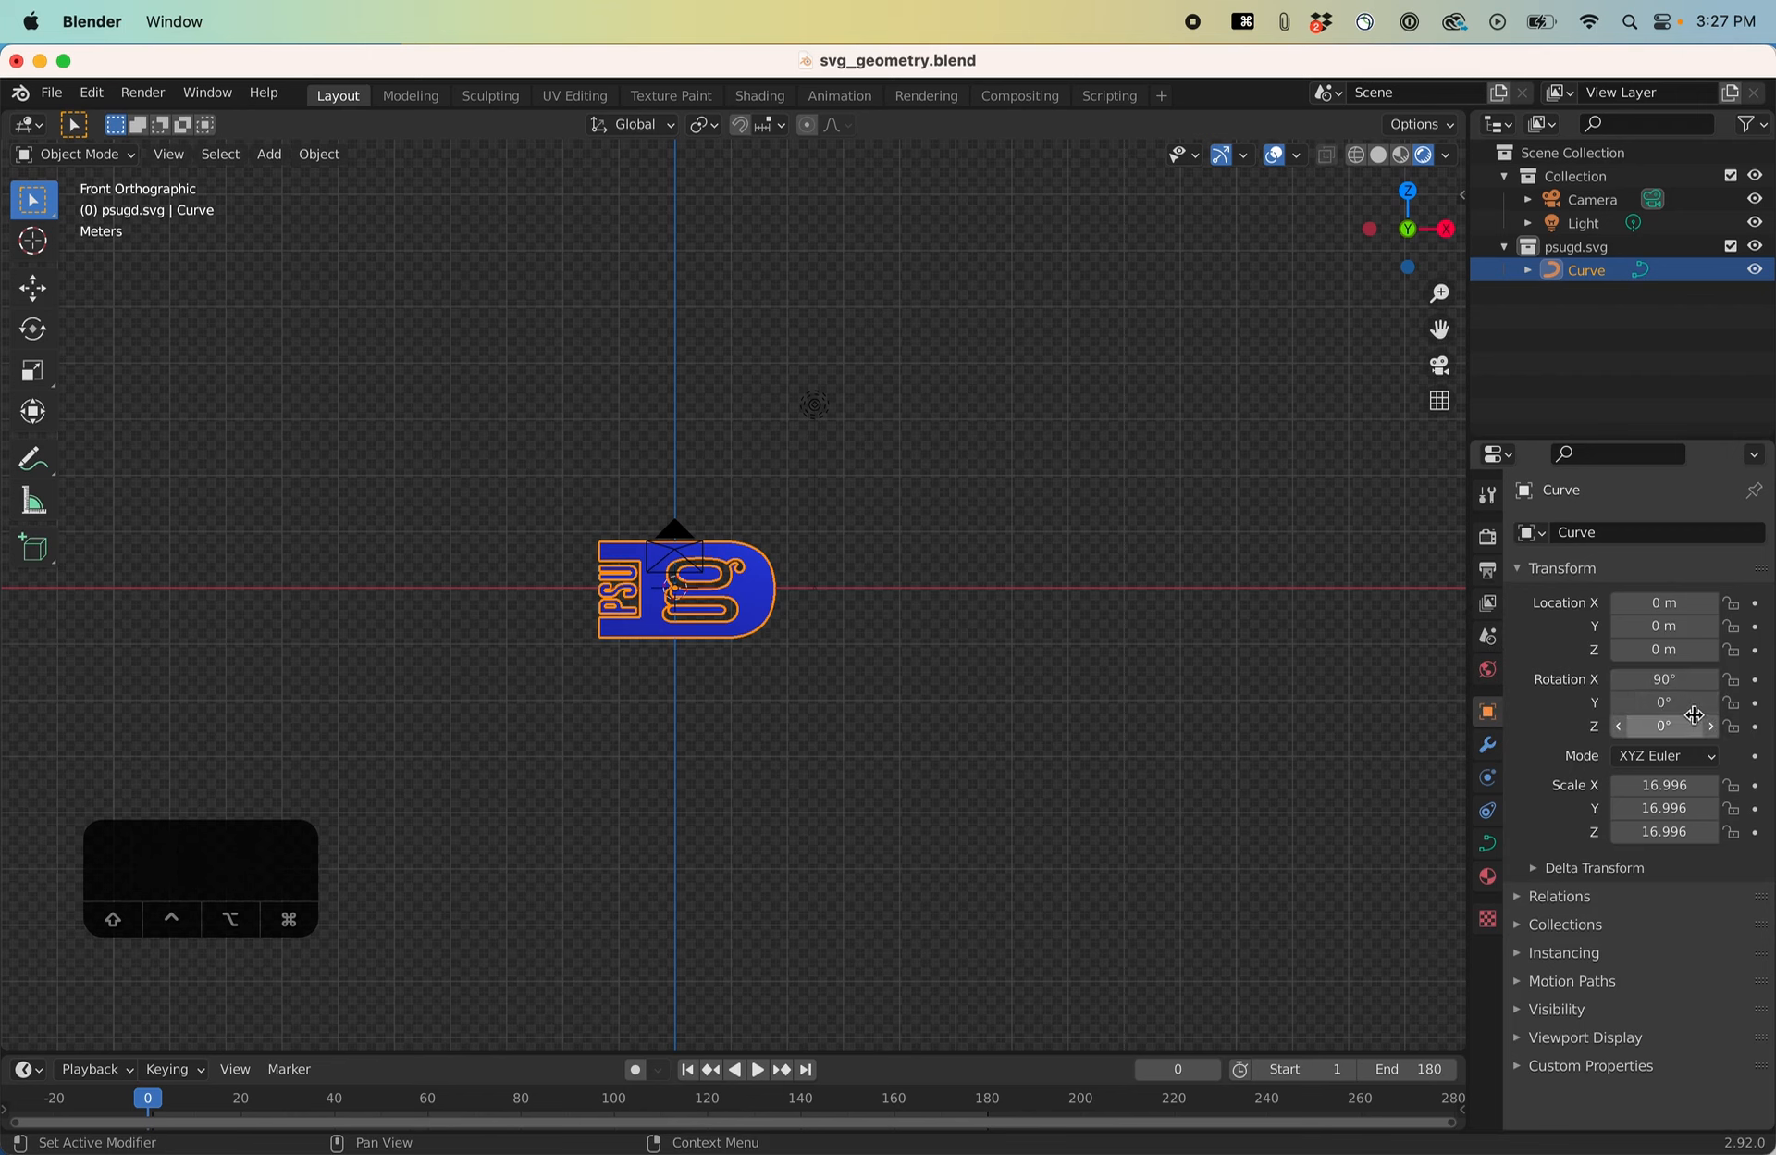
{"action": "mouse_move", "coordinate": [1712, 702]}
{"action": "left_mouse_down"}
{"action": "mouse_move", "coordinate": [1775, 725]}
{"action": "mouse_move", "coordinate": [1711, 727]}
{"action": "left_mouse_up"}
{"action": "key", "text": "super+z"}
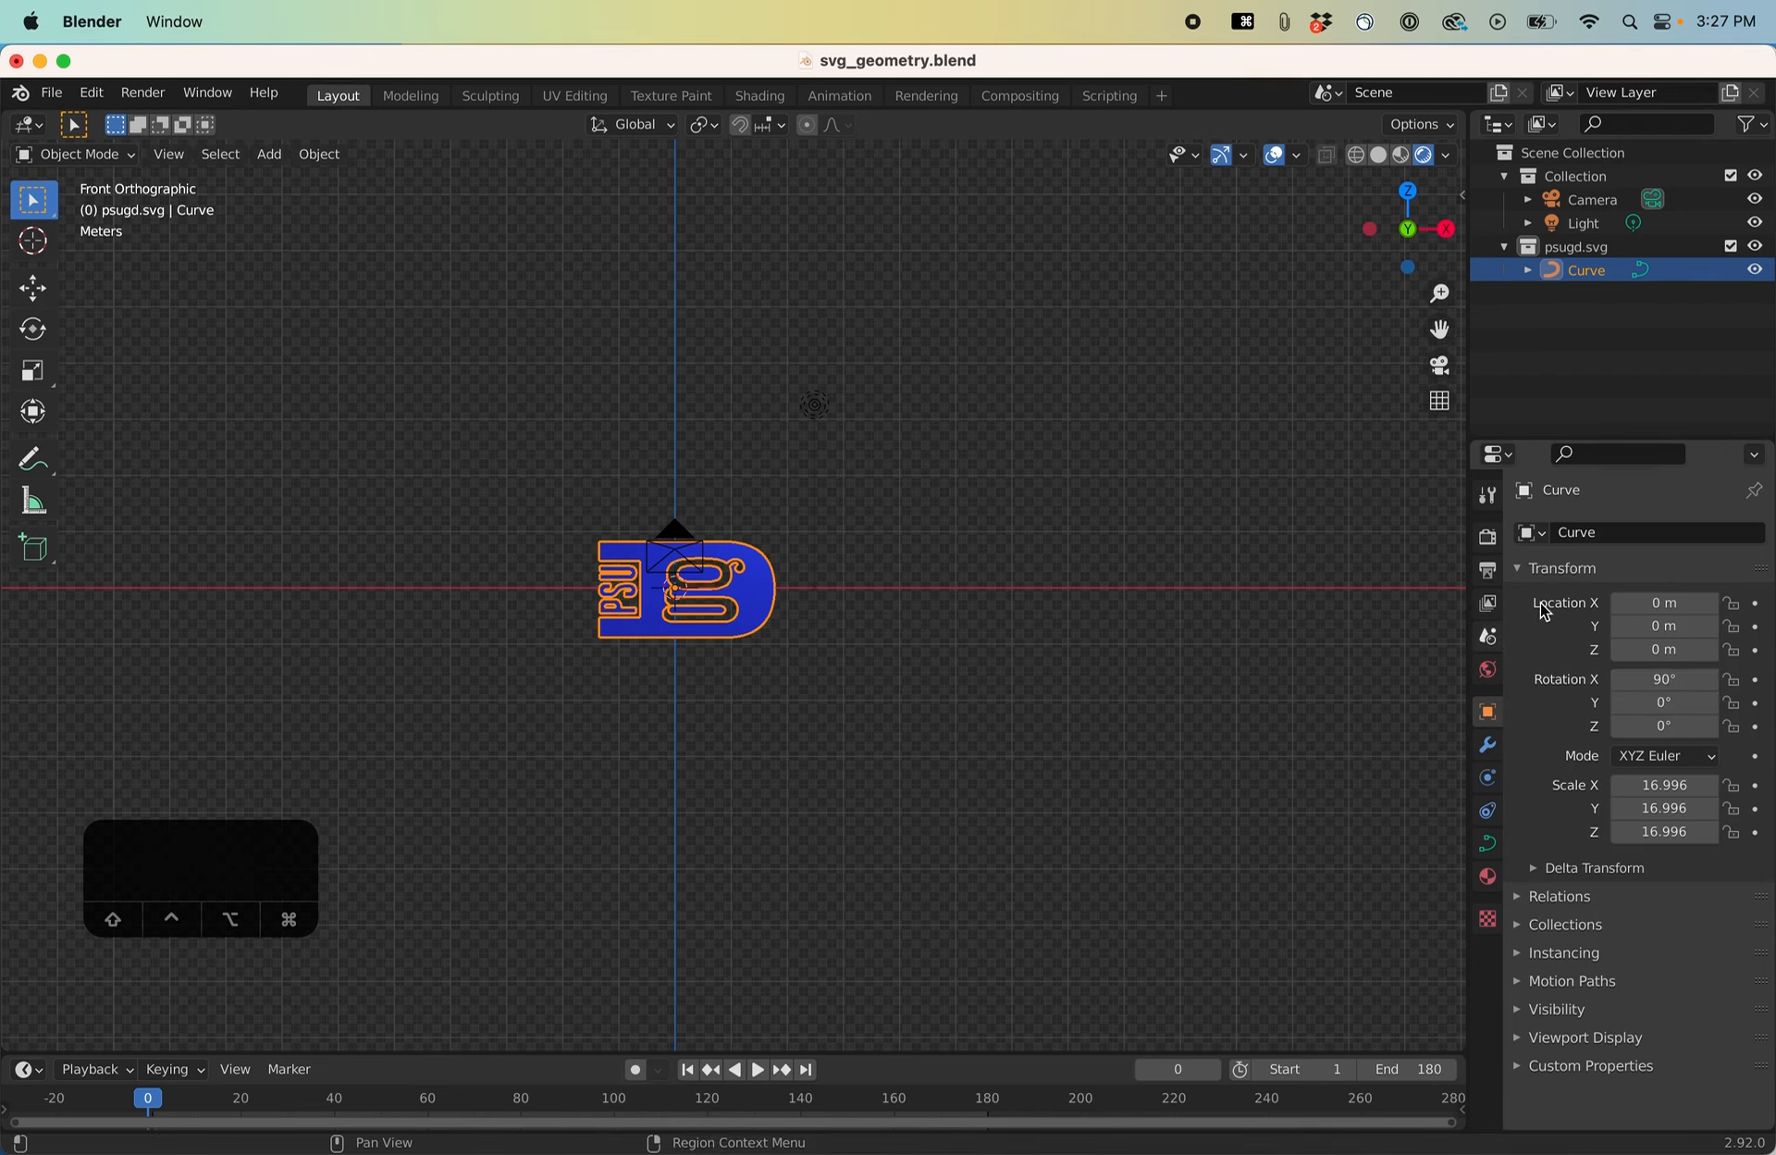
{"action": "left_click", "coordinate": [1756, 728]}
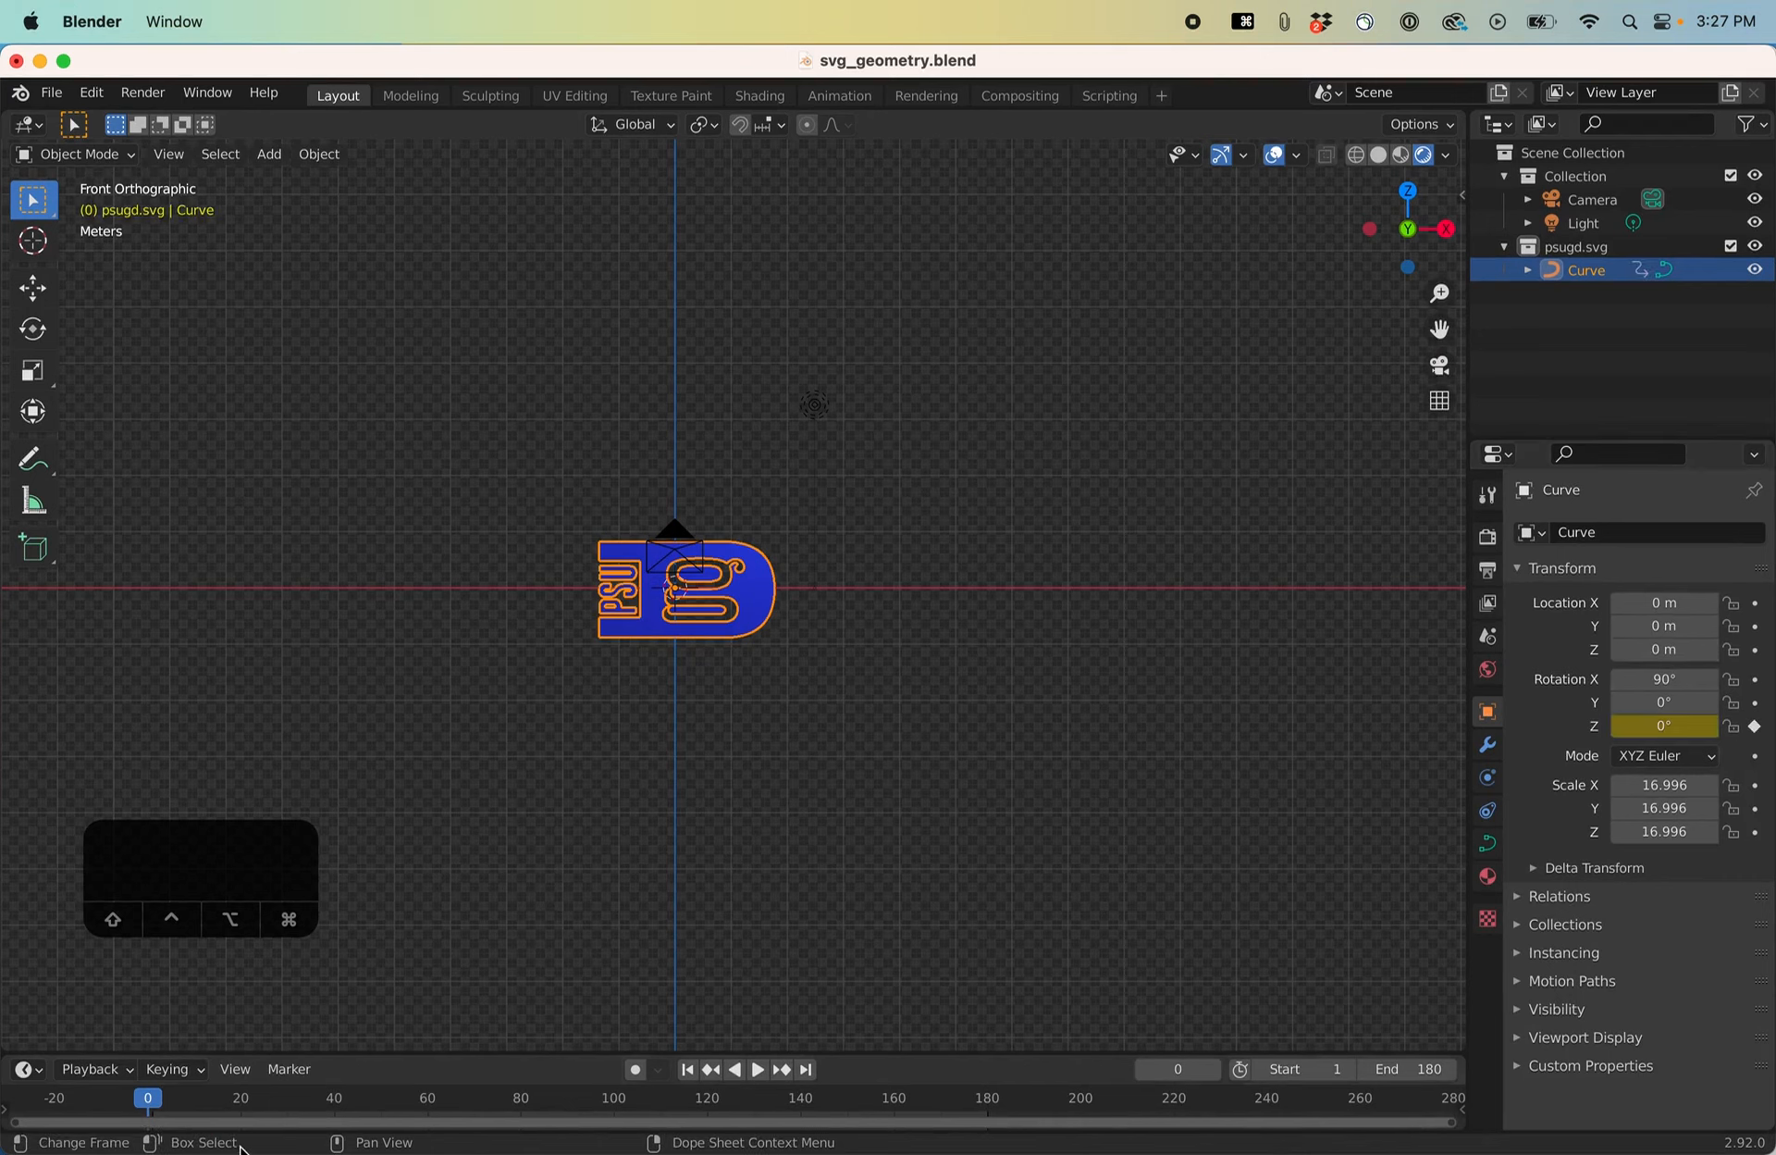
Insert a keyframe for the logo's Z rotation of 360° at frame 79.
{"action": "left_click_drag", "start_coordinate": [150, 1101], "coordinate": [551, 1117]}
{"action": "left_click", "coordinate": [1659, 721]}
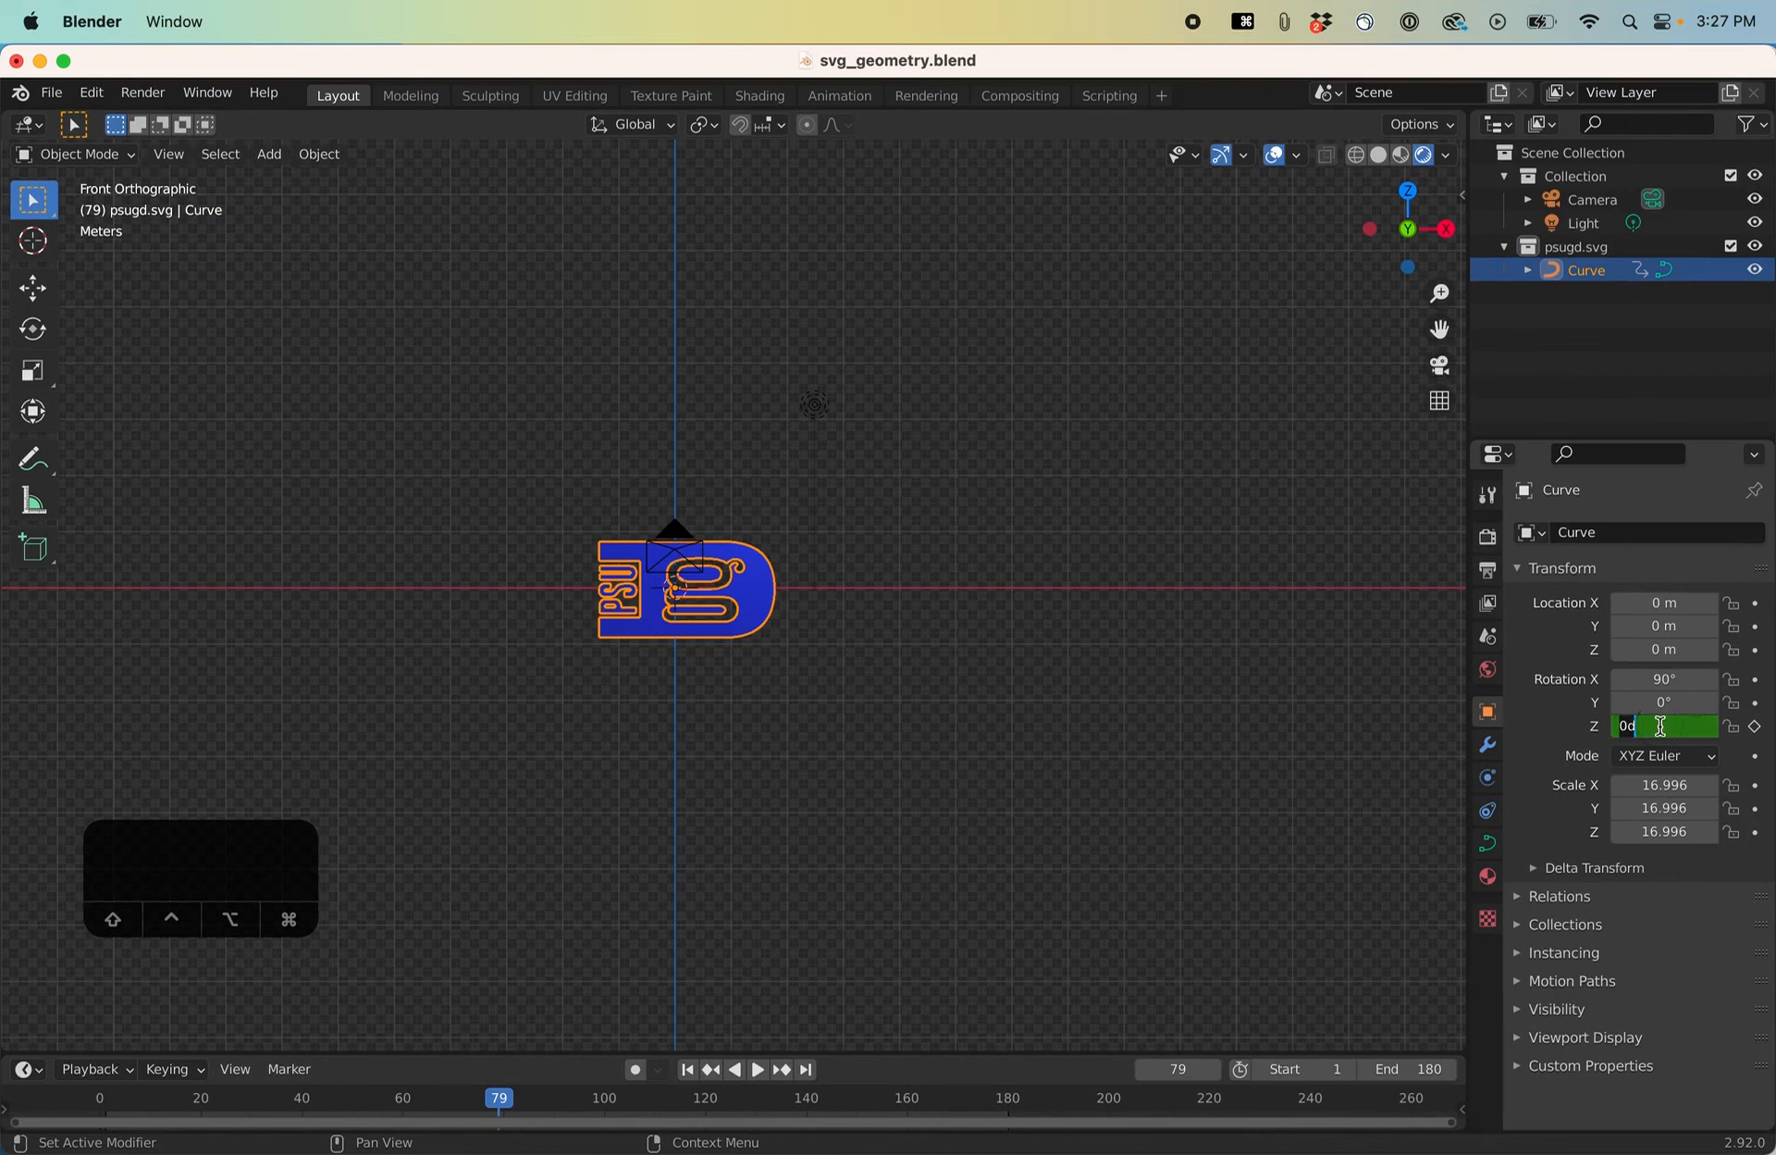
{"action": "type", "text": "360"}
{"action": "key", "text": "Return"}
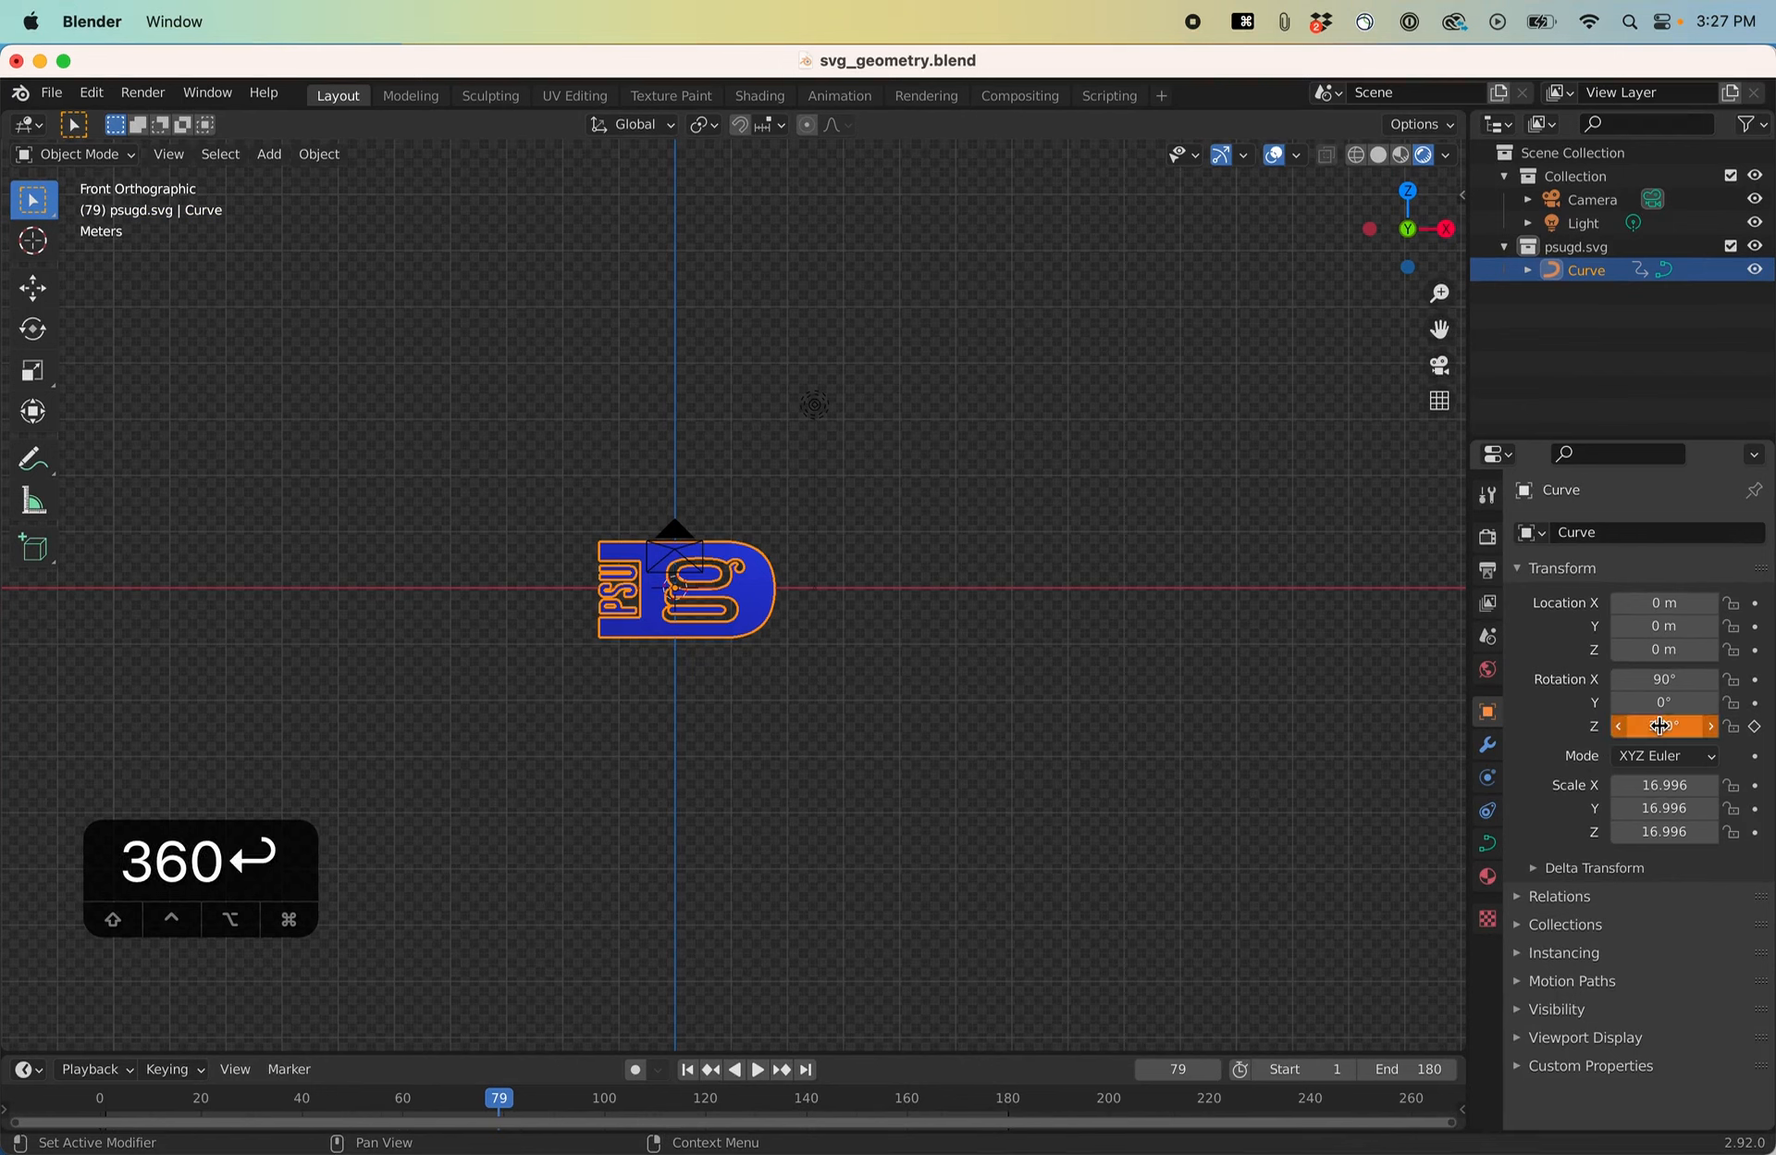
{"action": "left_click", "coordinate": [1755, 728]}
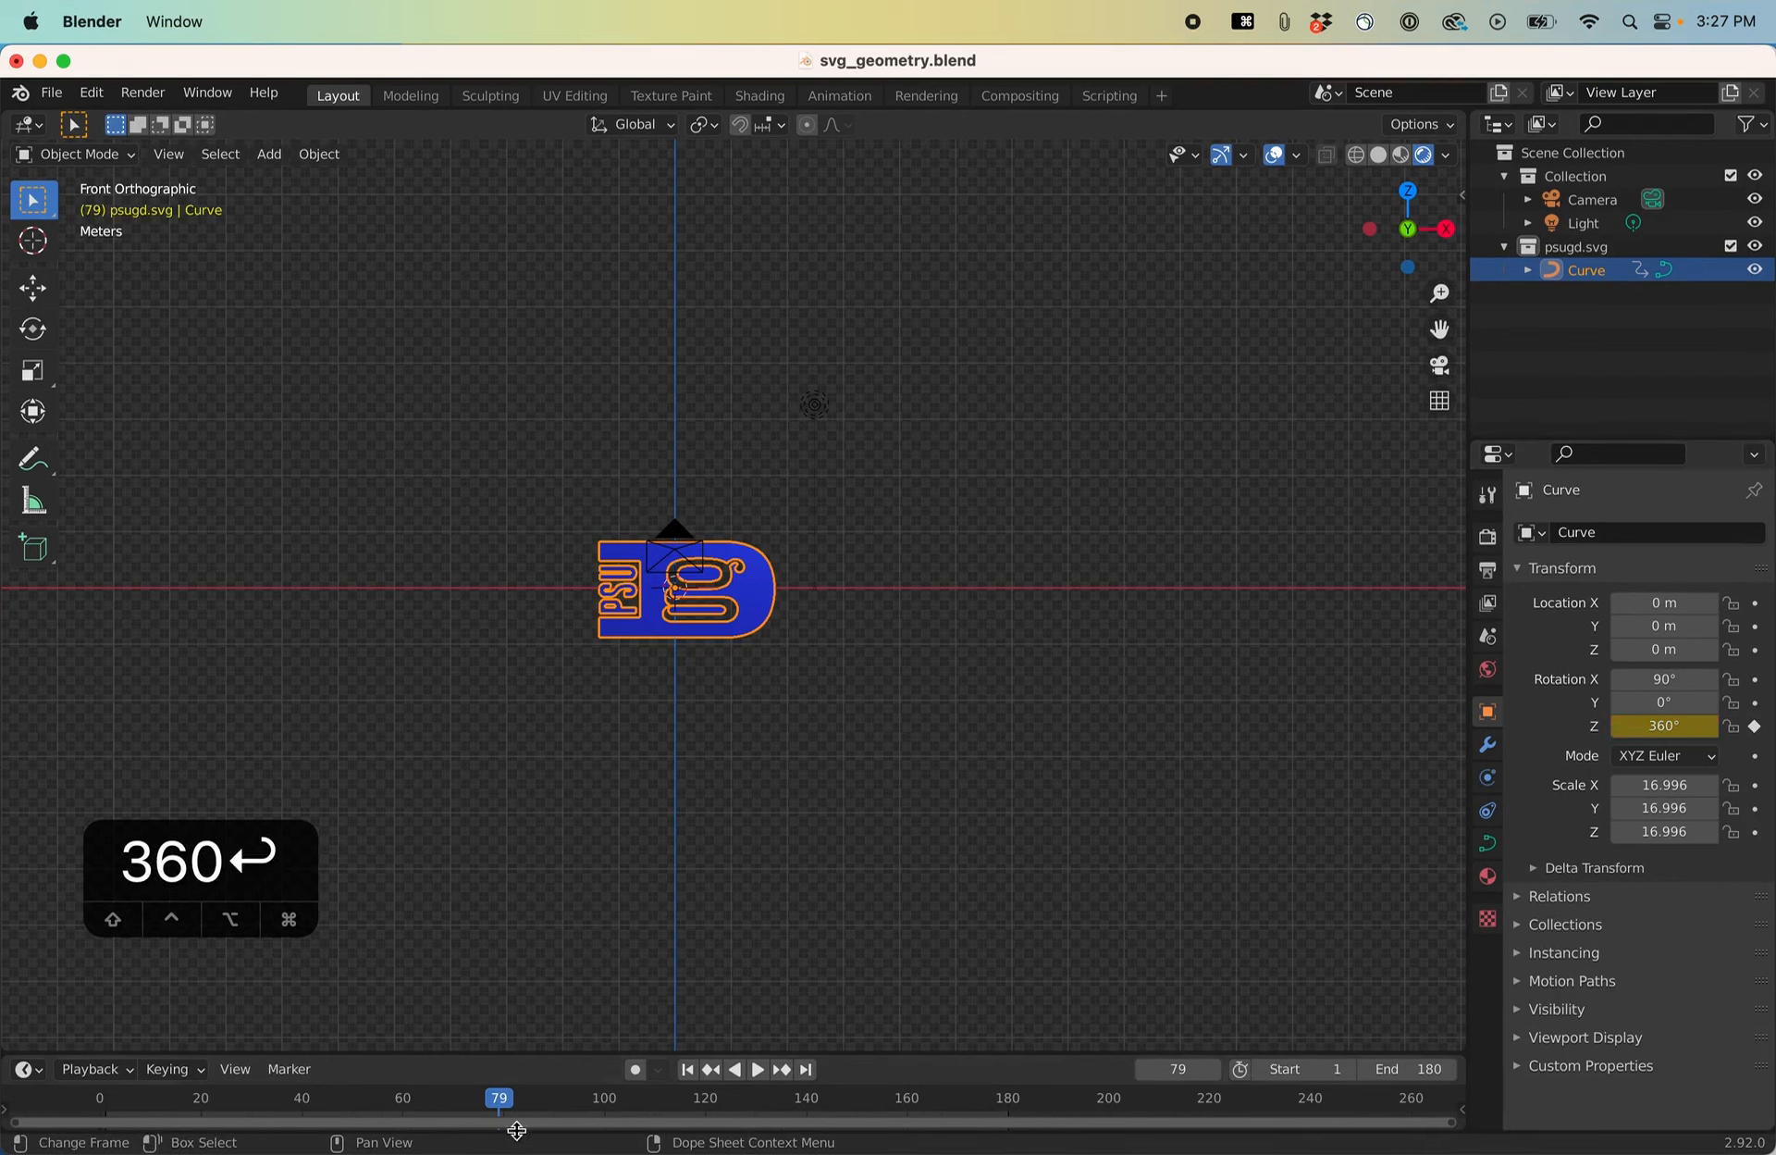
Play the animation from frame 0 and scrub through the logo's rotation, stopping at frame 140.
{"action": "left_click_drag", "start_coordinate": [501, 1110], "coordinate": [102, 1110]}
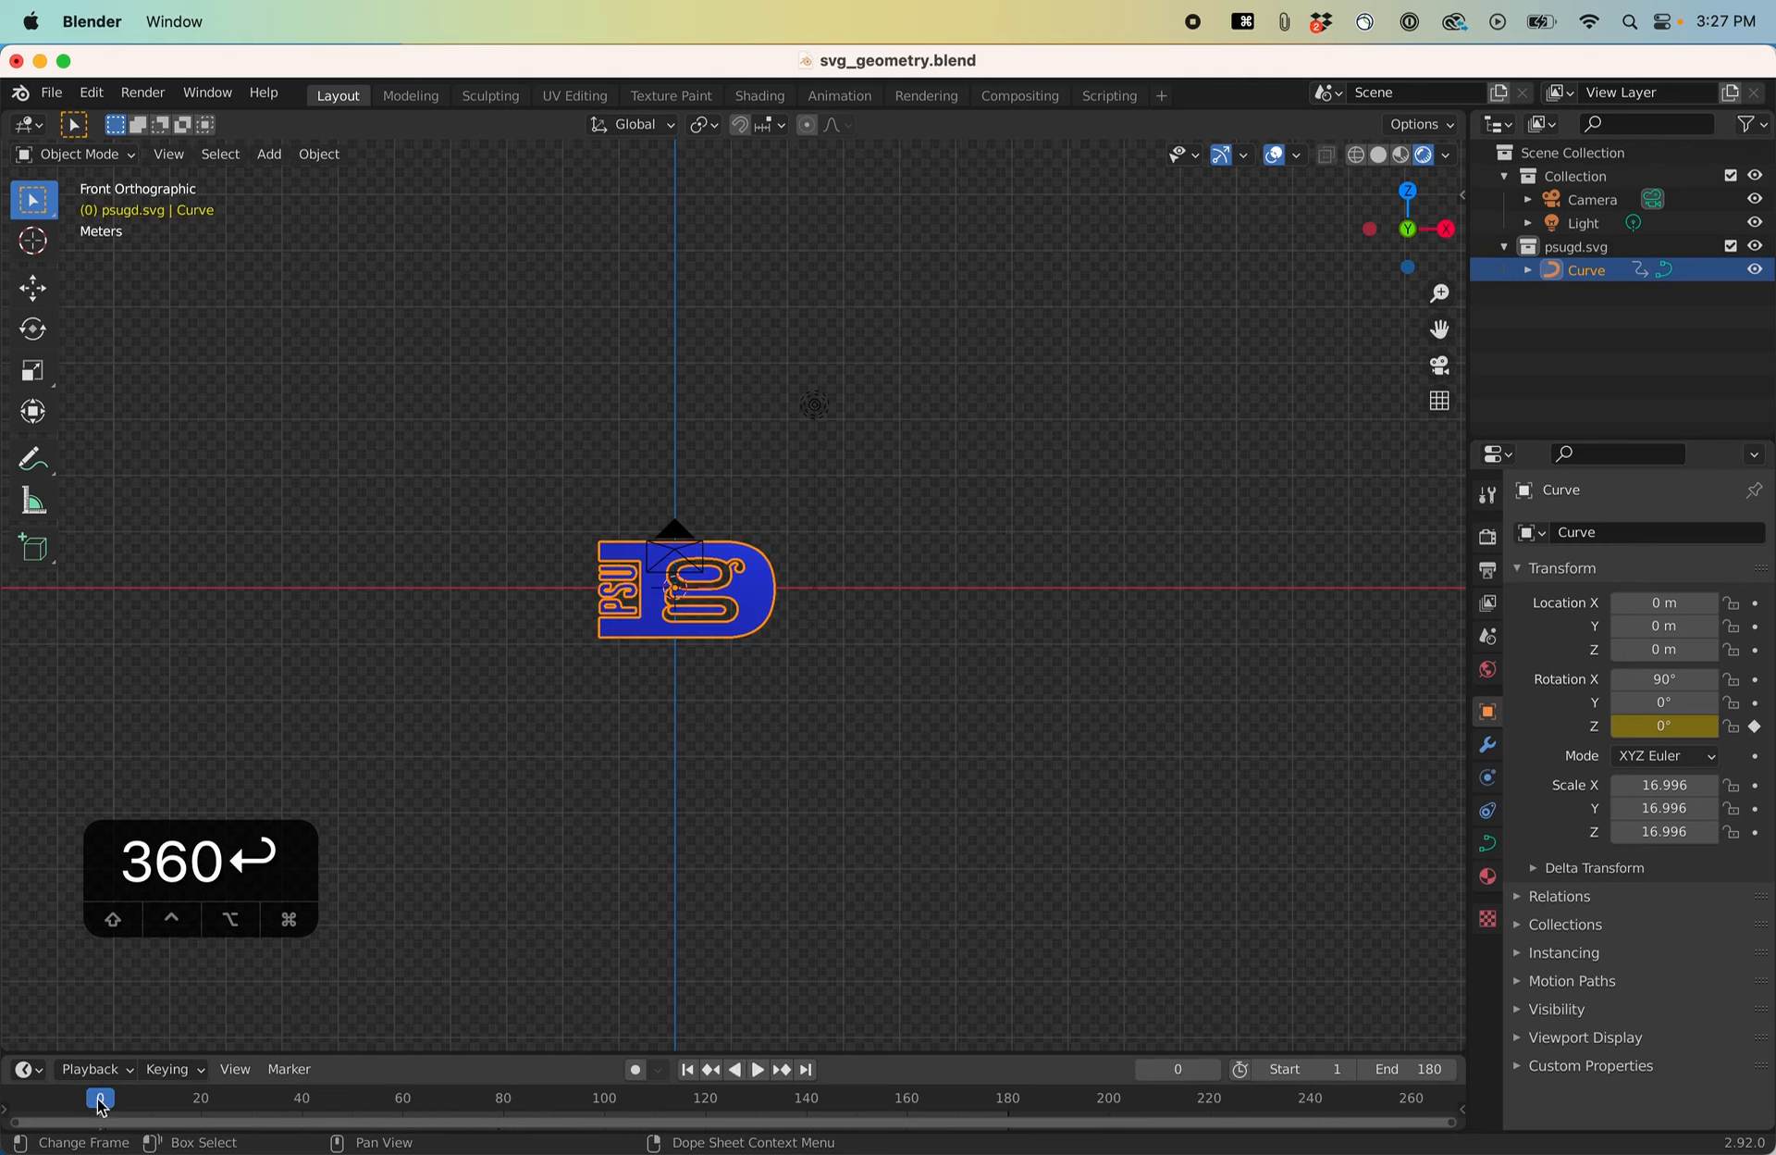
{"action": "key", "text": "space"}
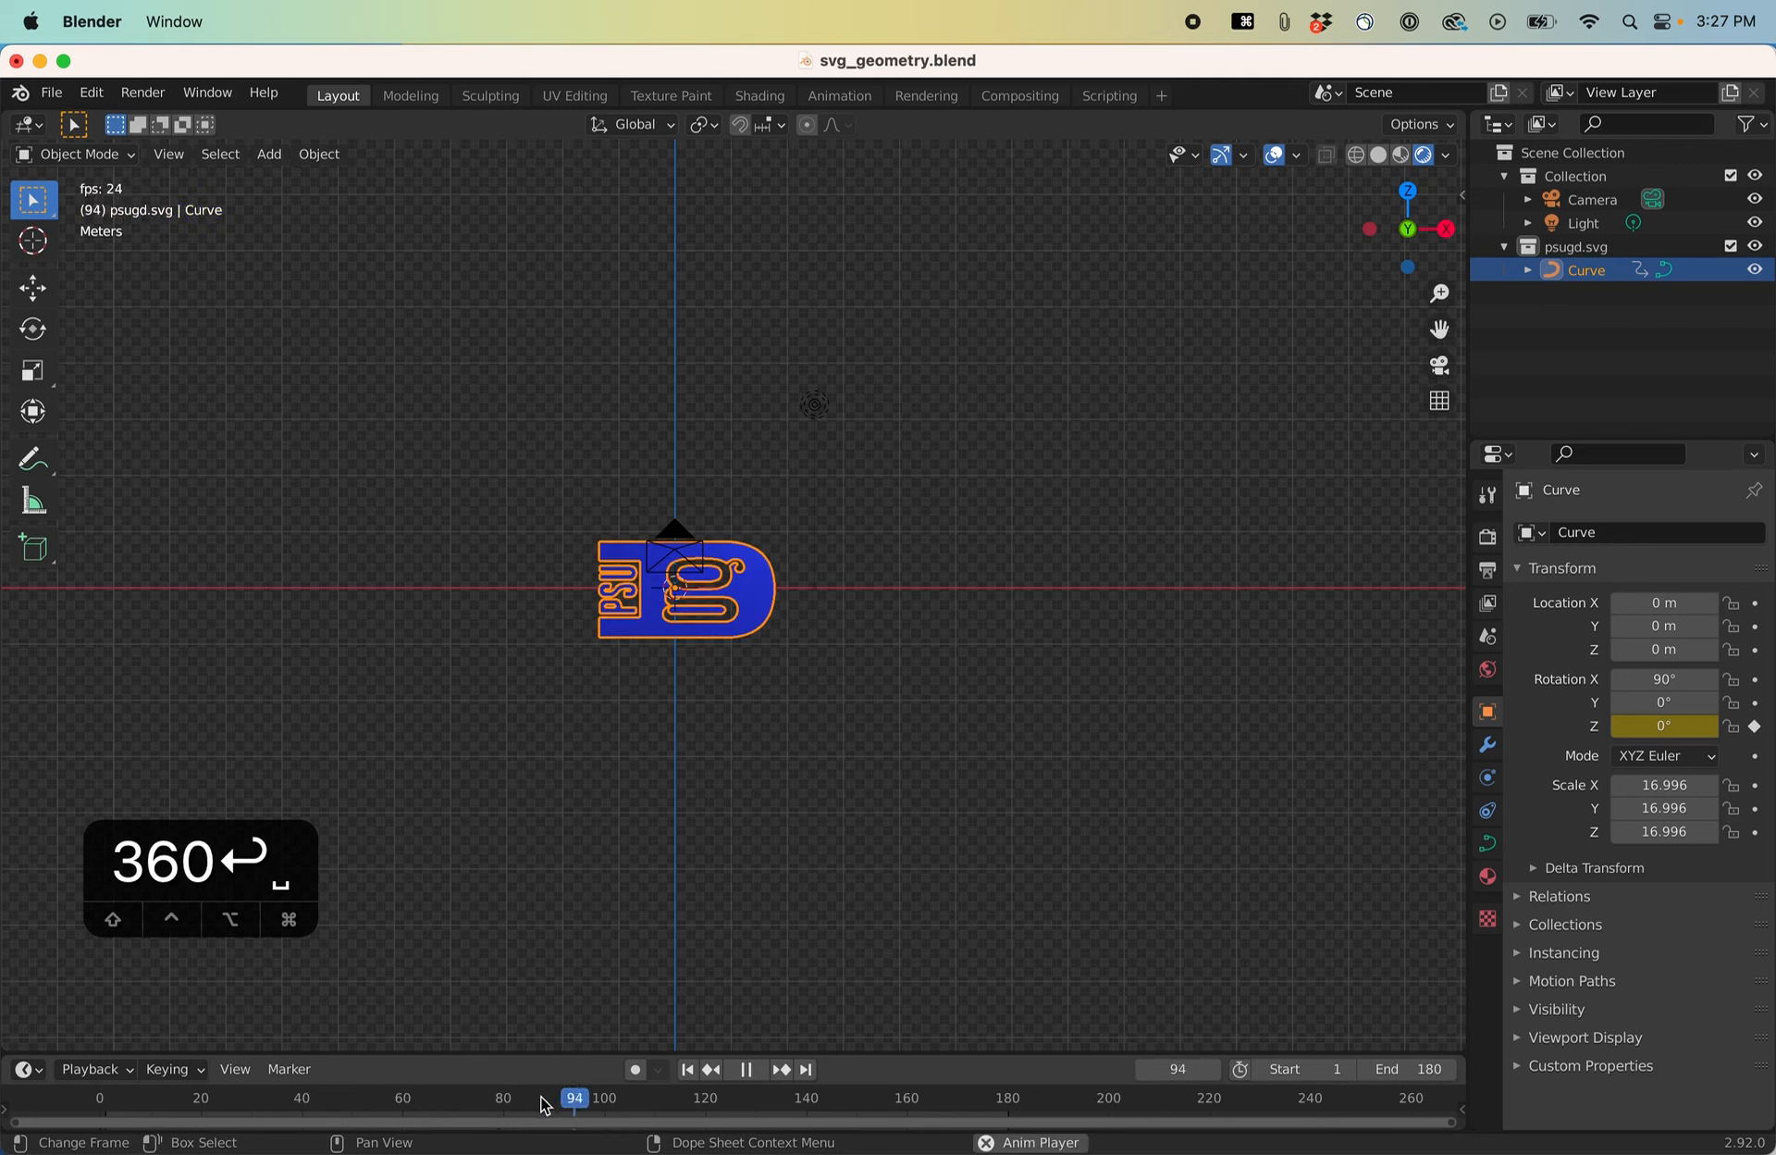
{"action": "key", "text": "space"}
{"action": "left_click_drag", "start_coordinate": [567, 1104], "coordinate": [456, 1099]}
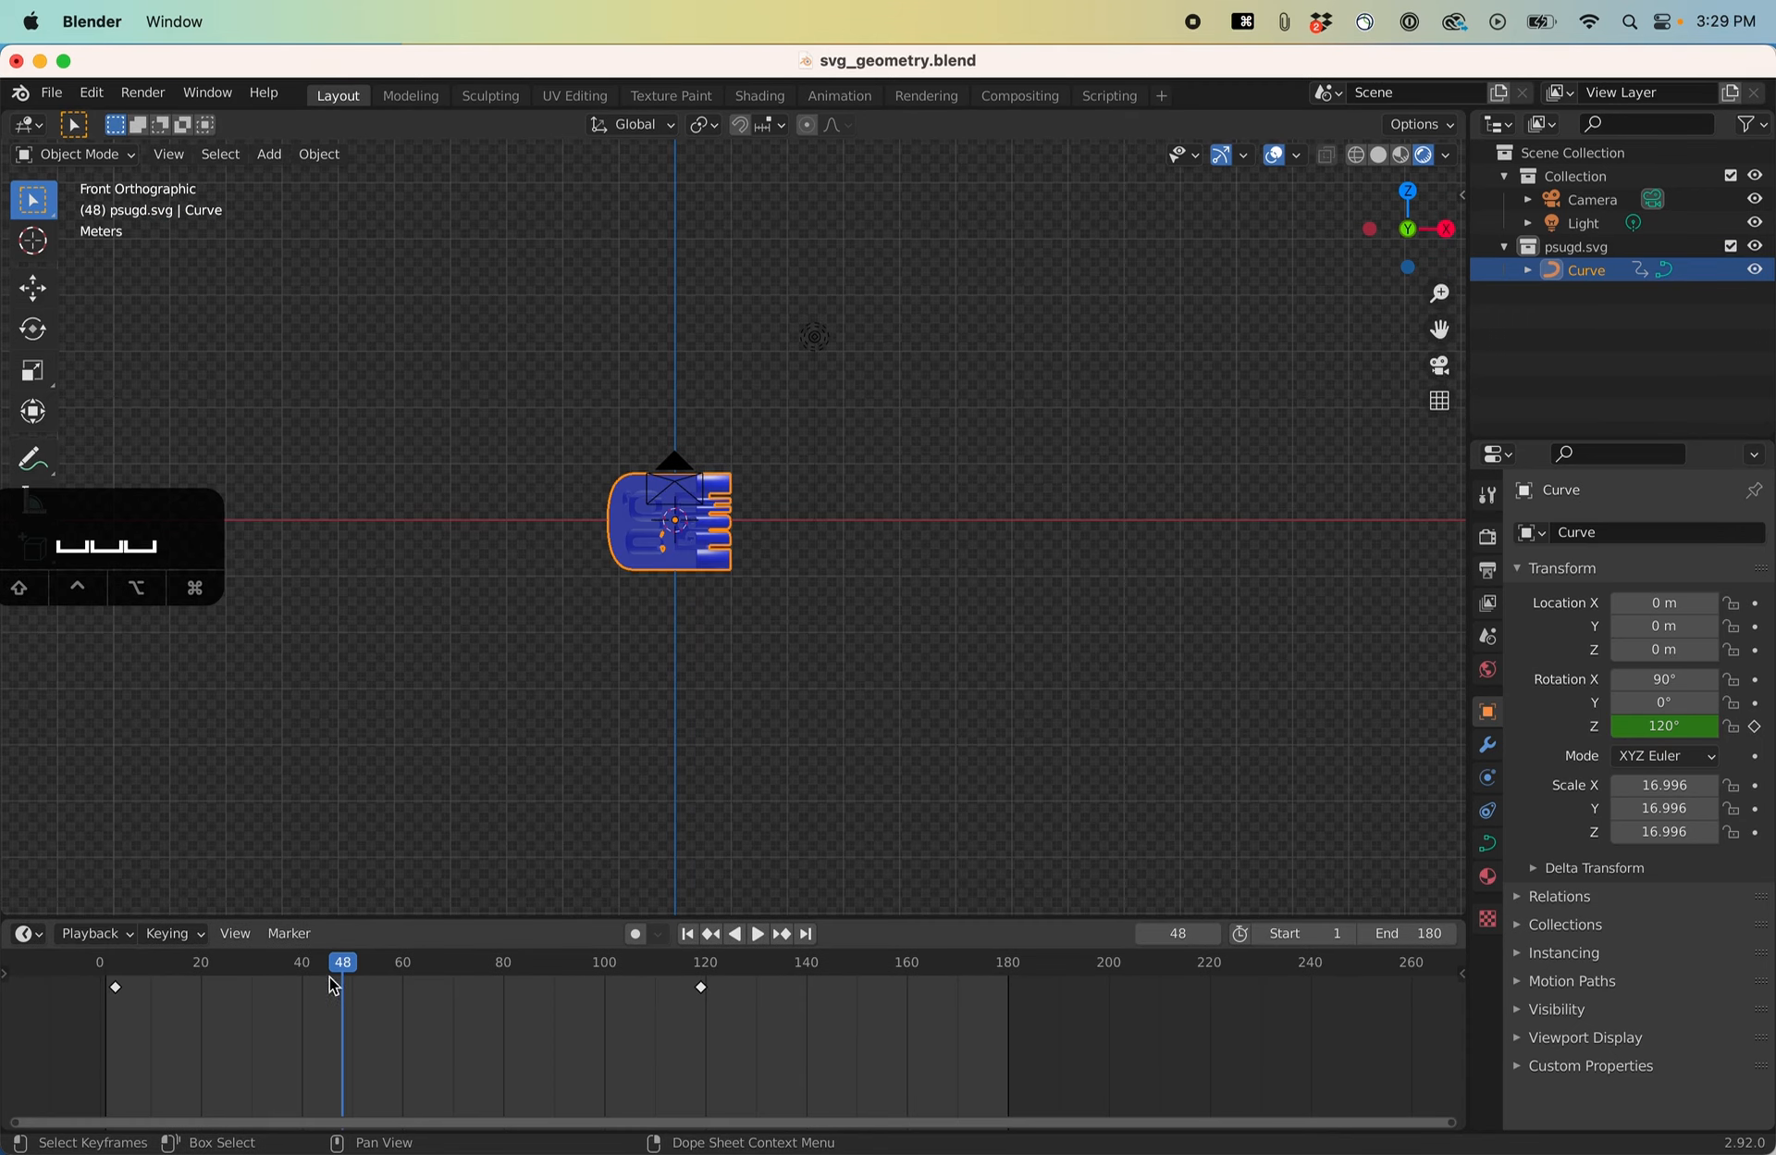
{"action": "left_click_drag", "start_coordinate": [340, 970], "coordinate": [540, 967]}
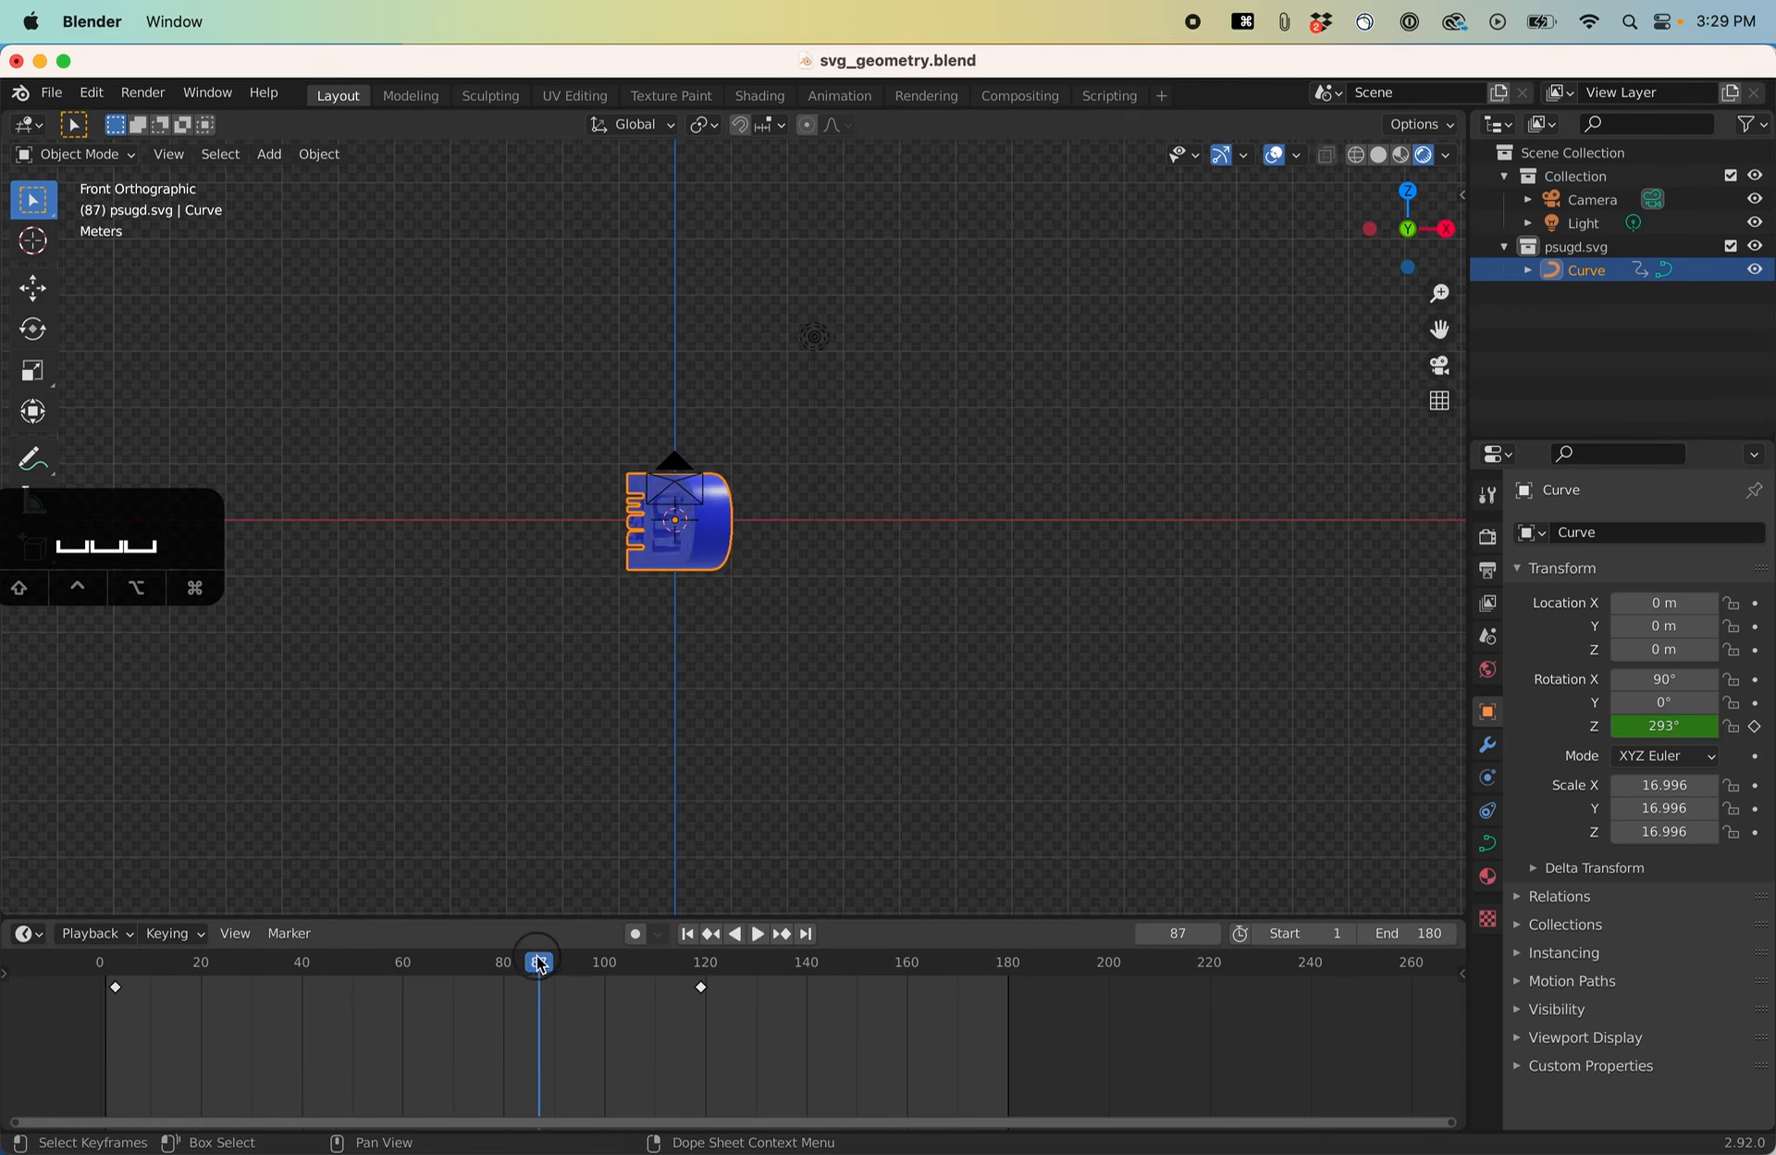
{"action": "key", "text": "space"}
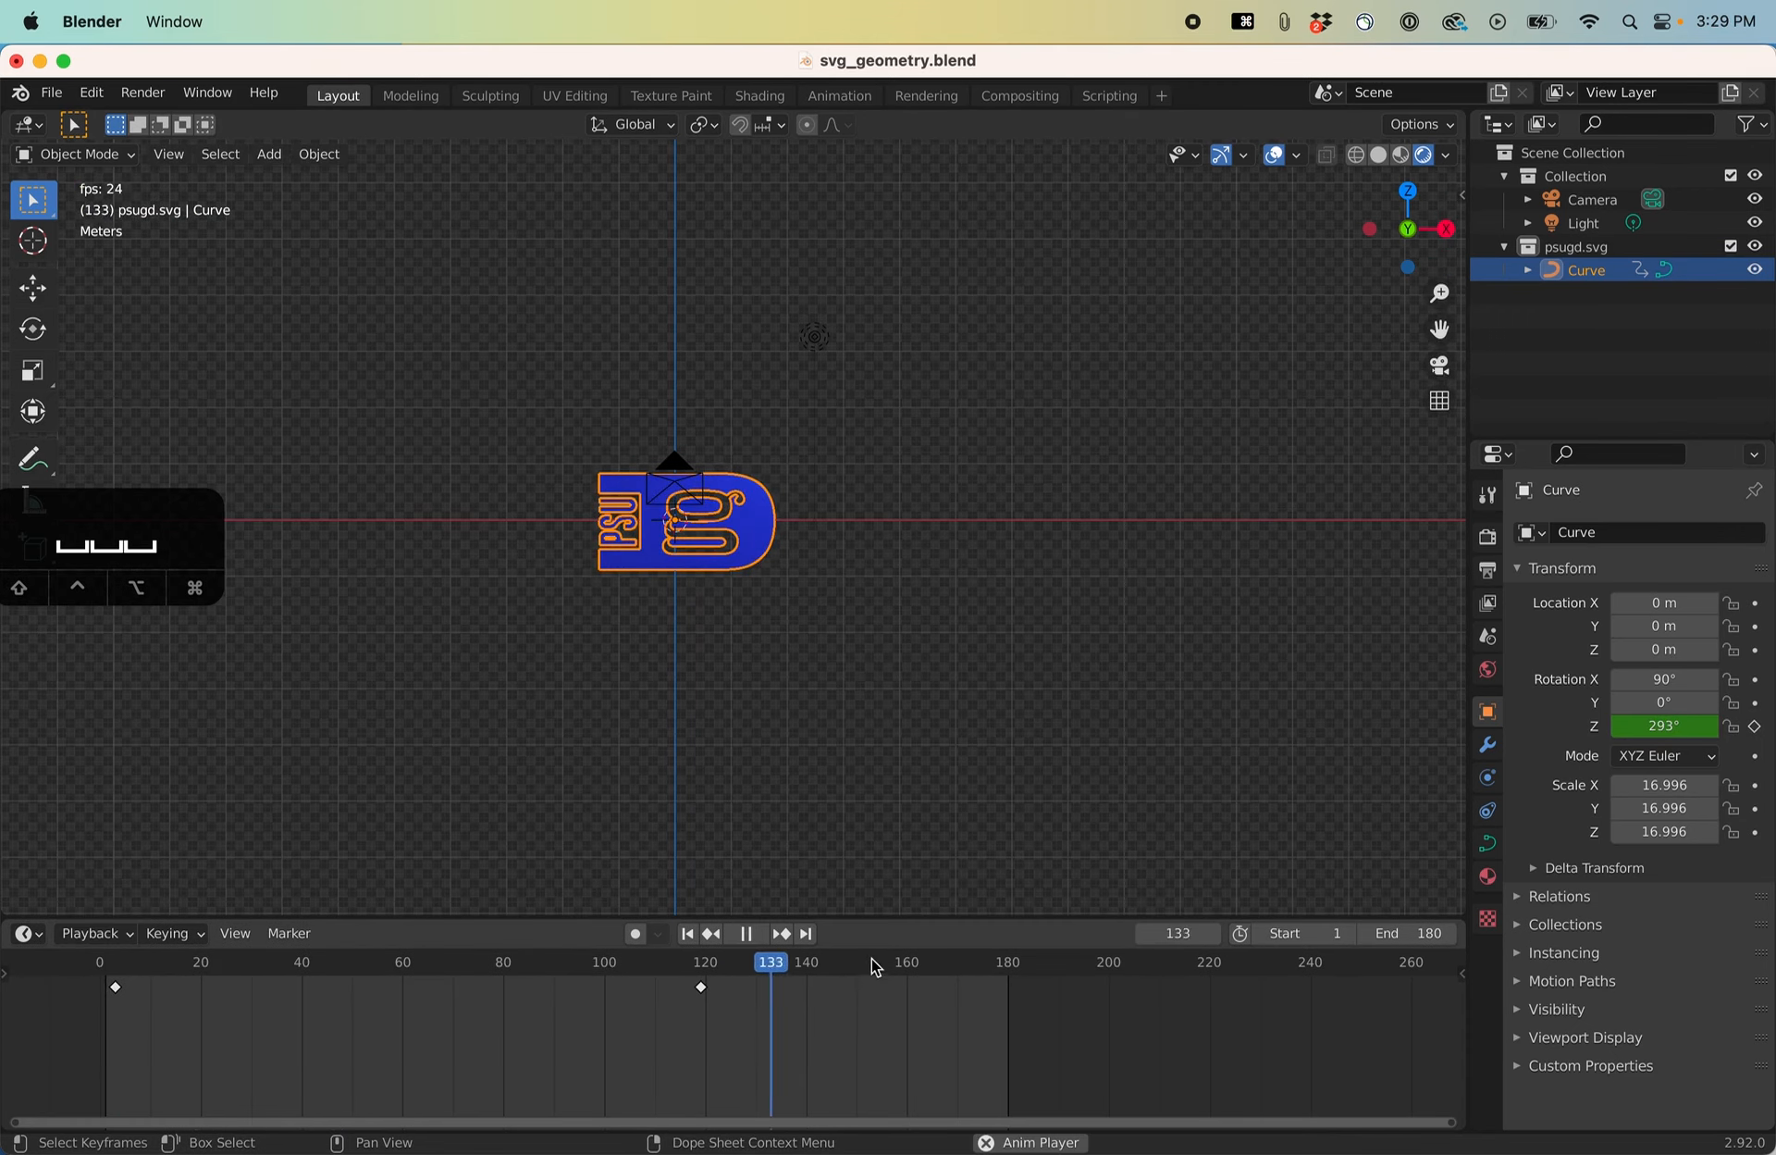
{"action": "key", "text": "space"}
{"action": "left_click_drag", "start_coordinate": [912, 968], "coordinate": [806, 967]}
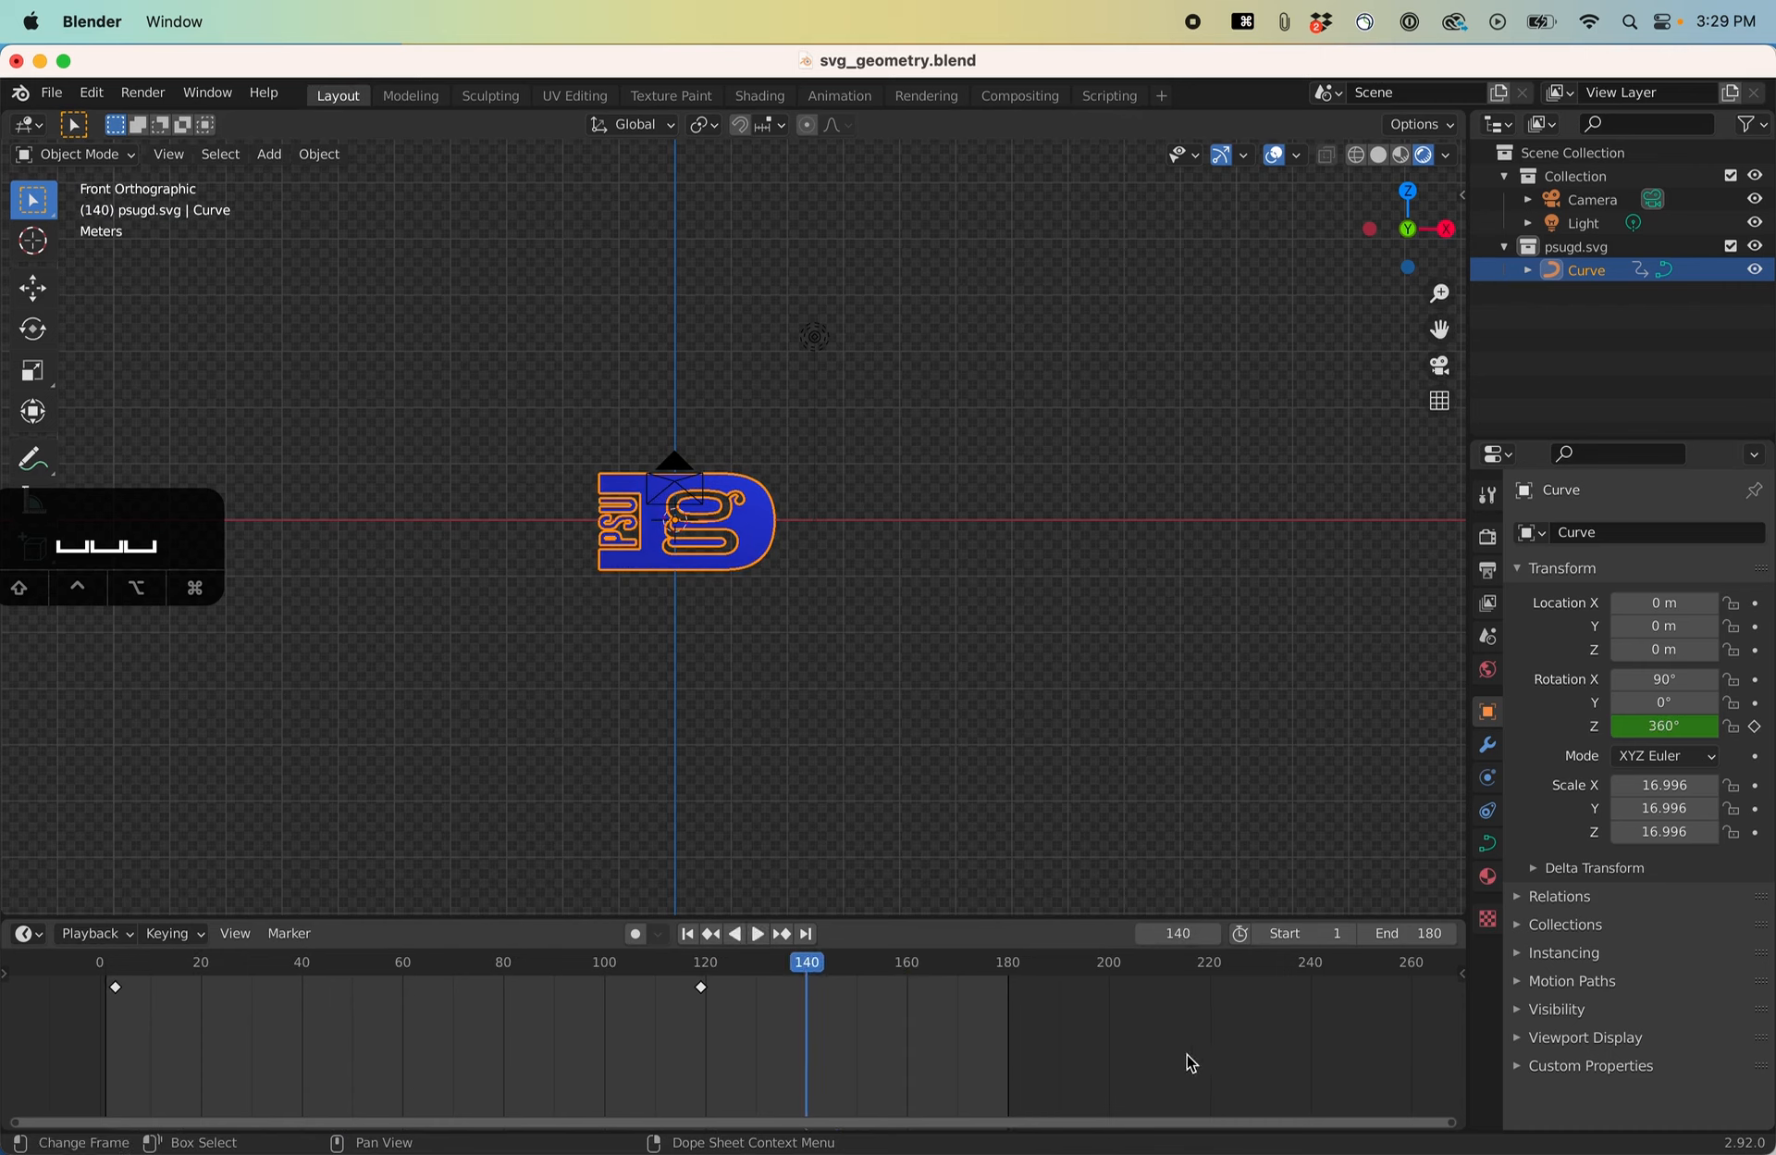
Set the animation's end frame to 140.
{"action": "left_click", "coordinate": [1429, 937]}
{"action": "type", "text": "140"}
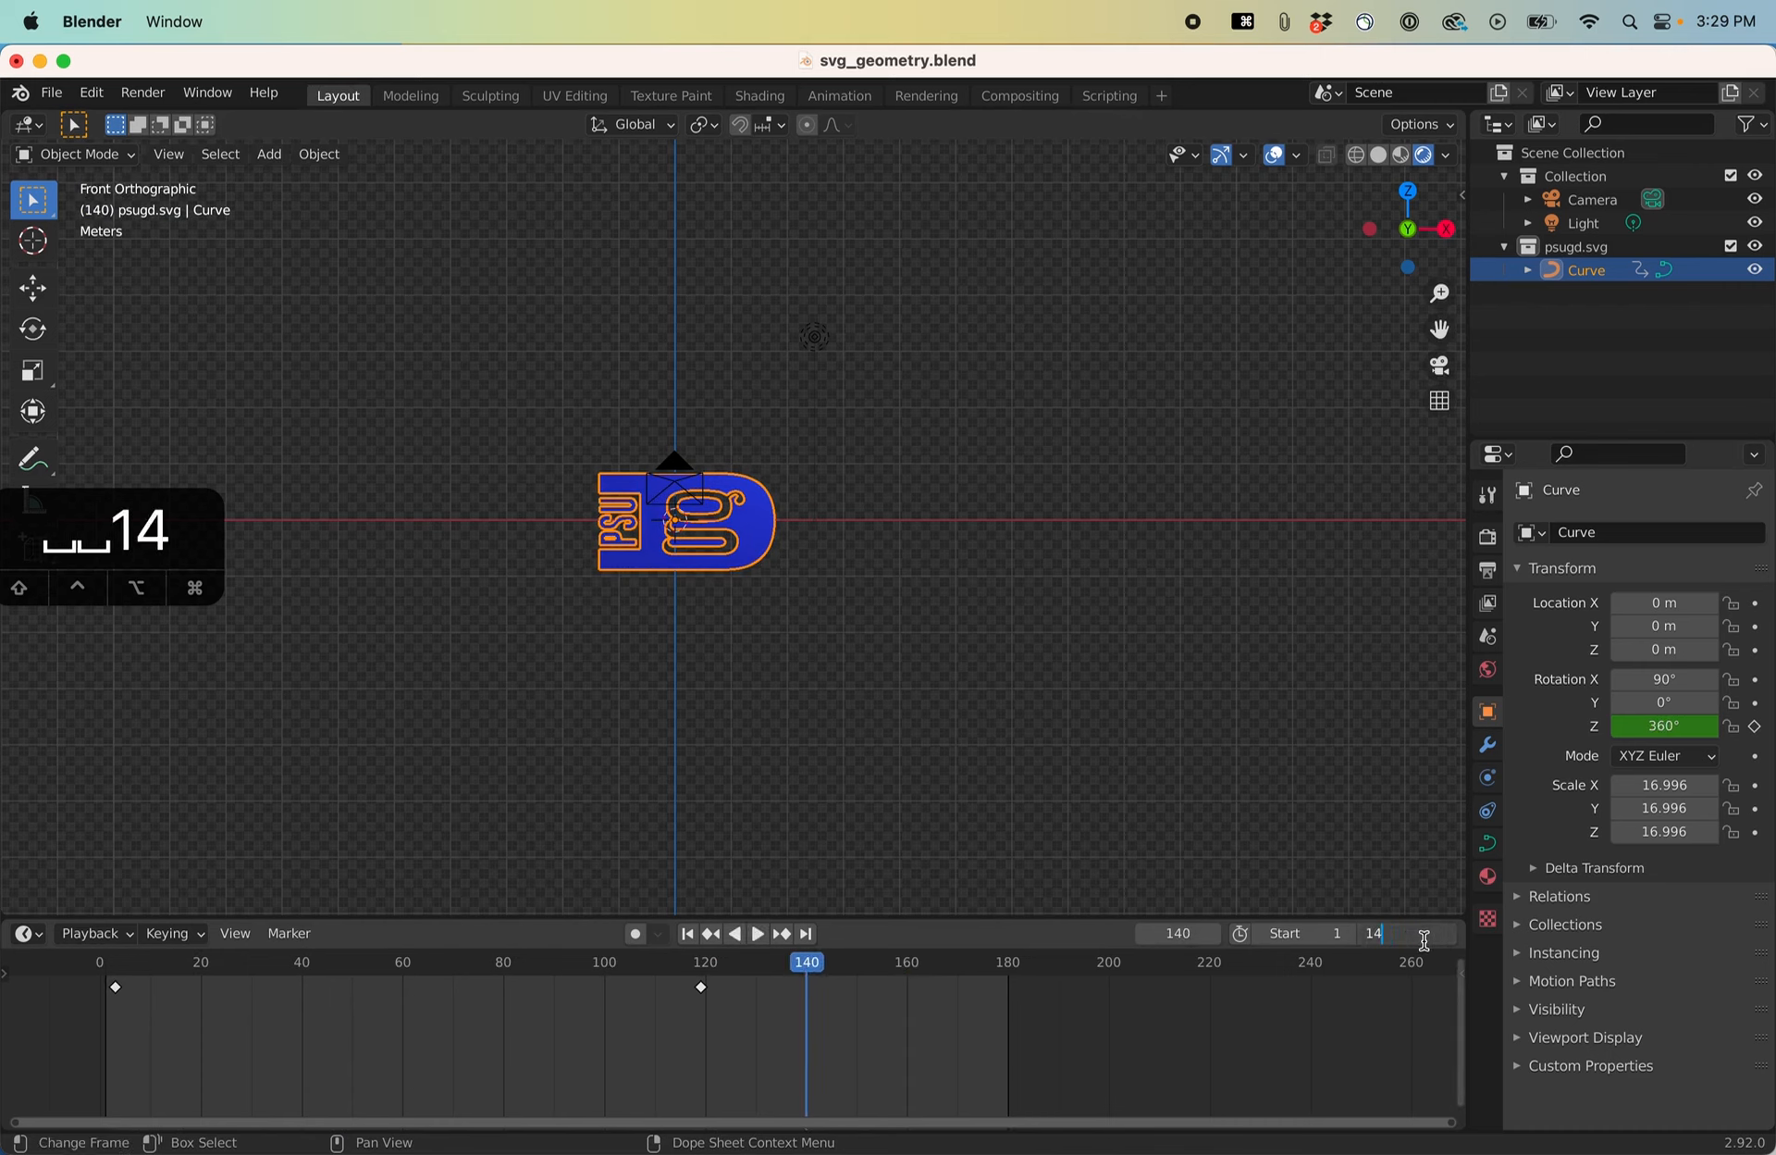
{"action": "key", "text": "Return"}
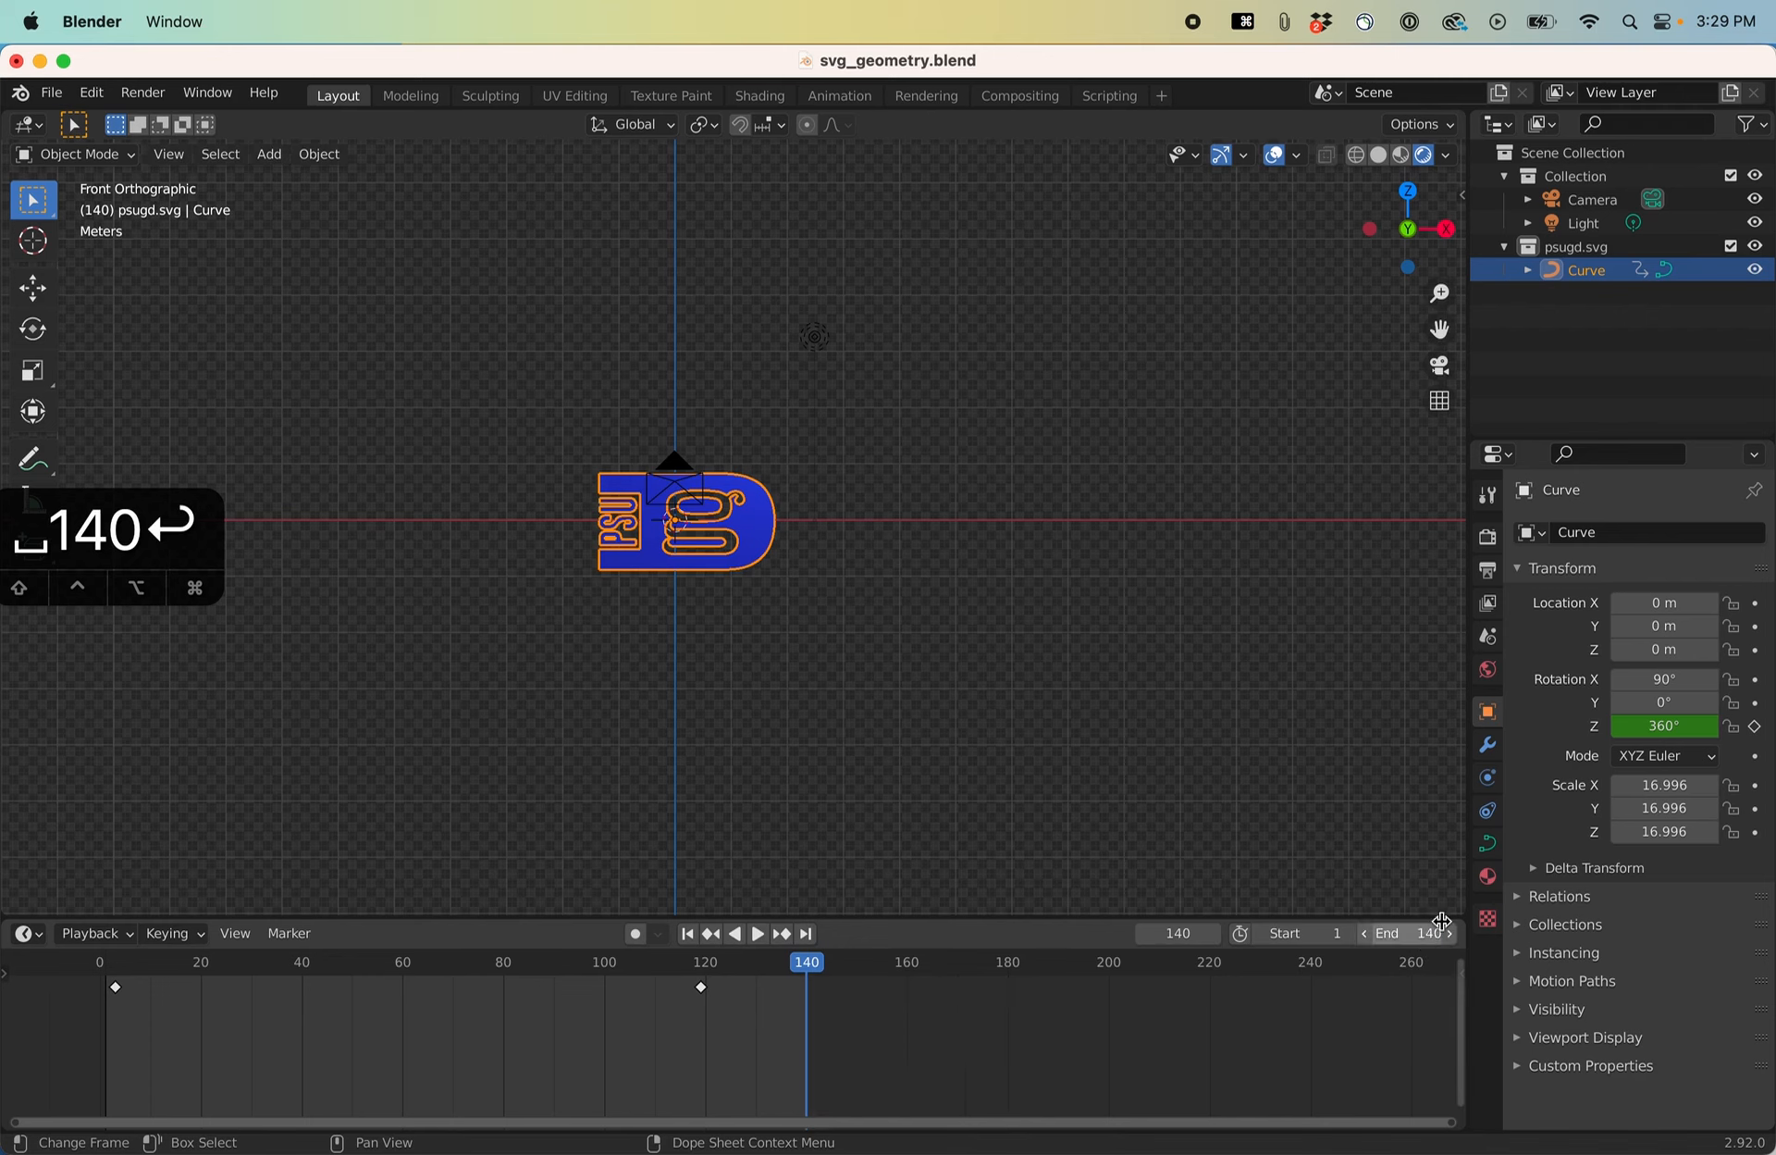
Review the scene's output and render settings, including the frame range, film transparency and frame rate options.
{"action": "left_click", "coordinate": [1487, 570]}
{"action": "scroll", "coordinate": [1527, 748], "scroll_direction": "down", "scroll_amount": 2}
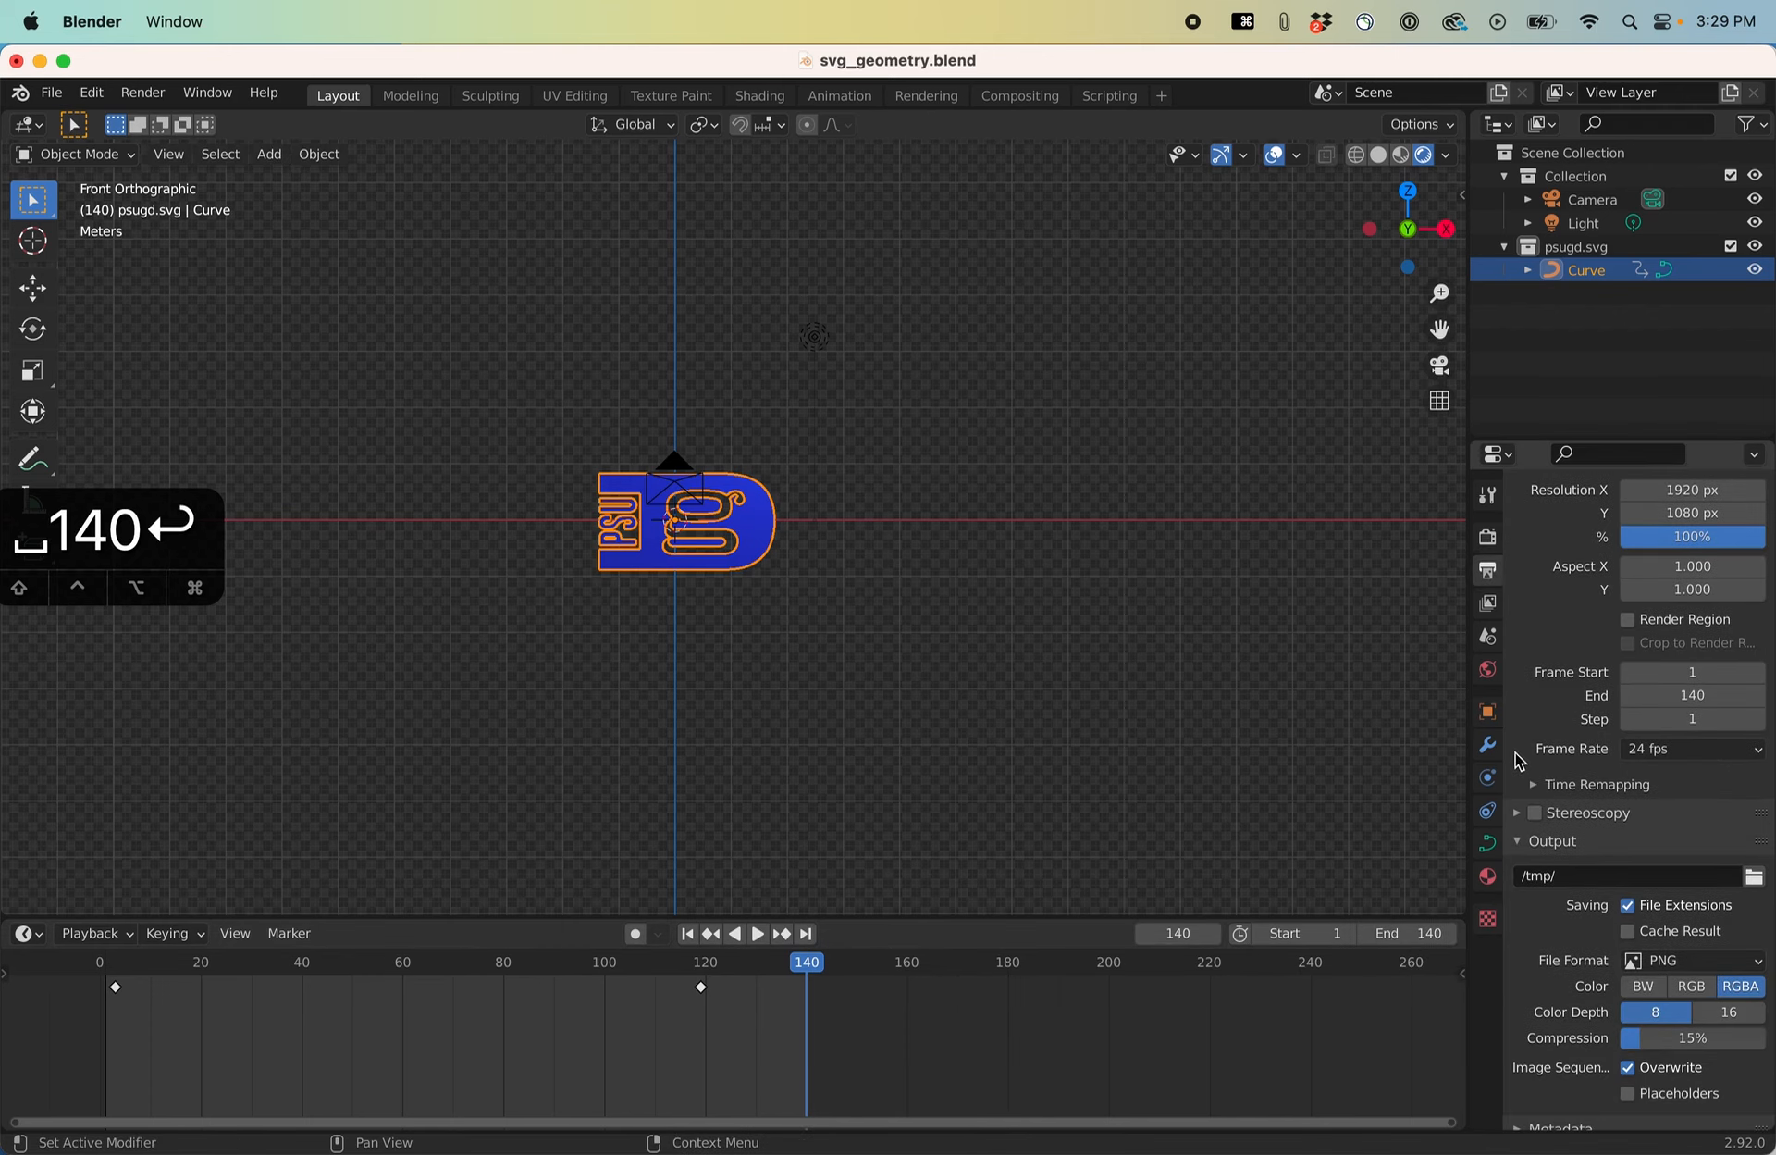
{"action": "left_click", "coordinate": [1488, 536]}
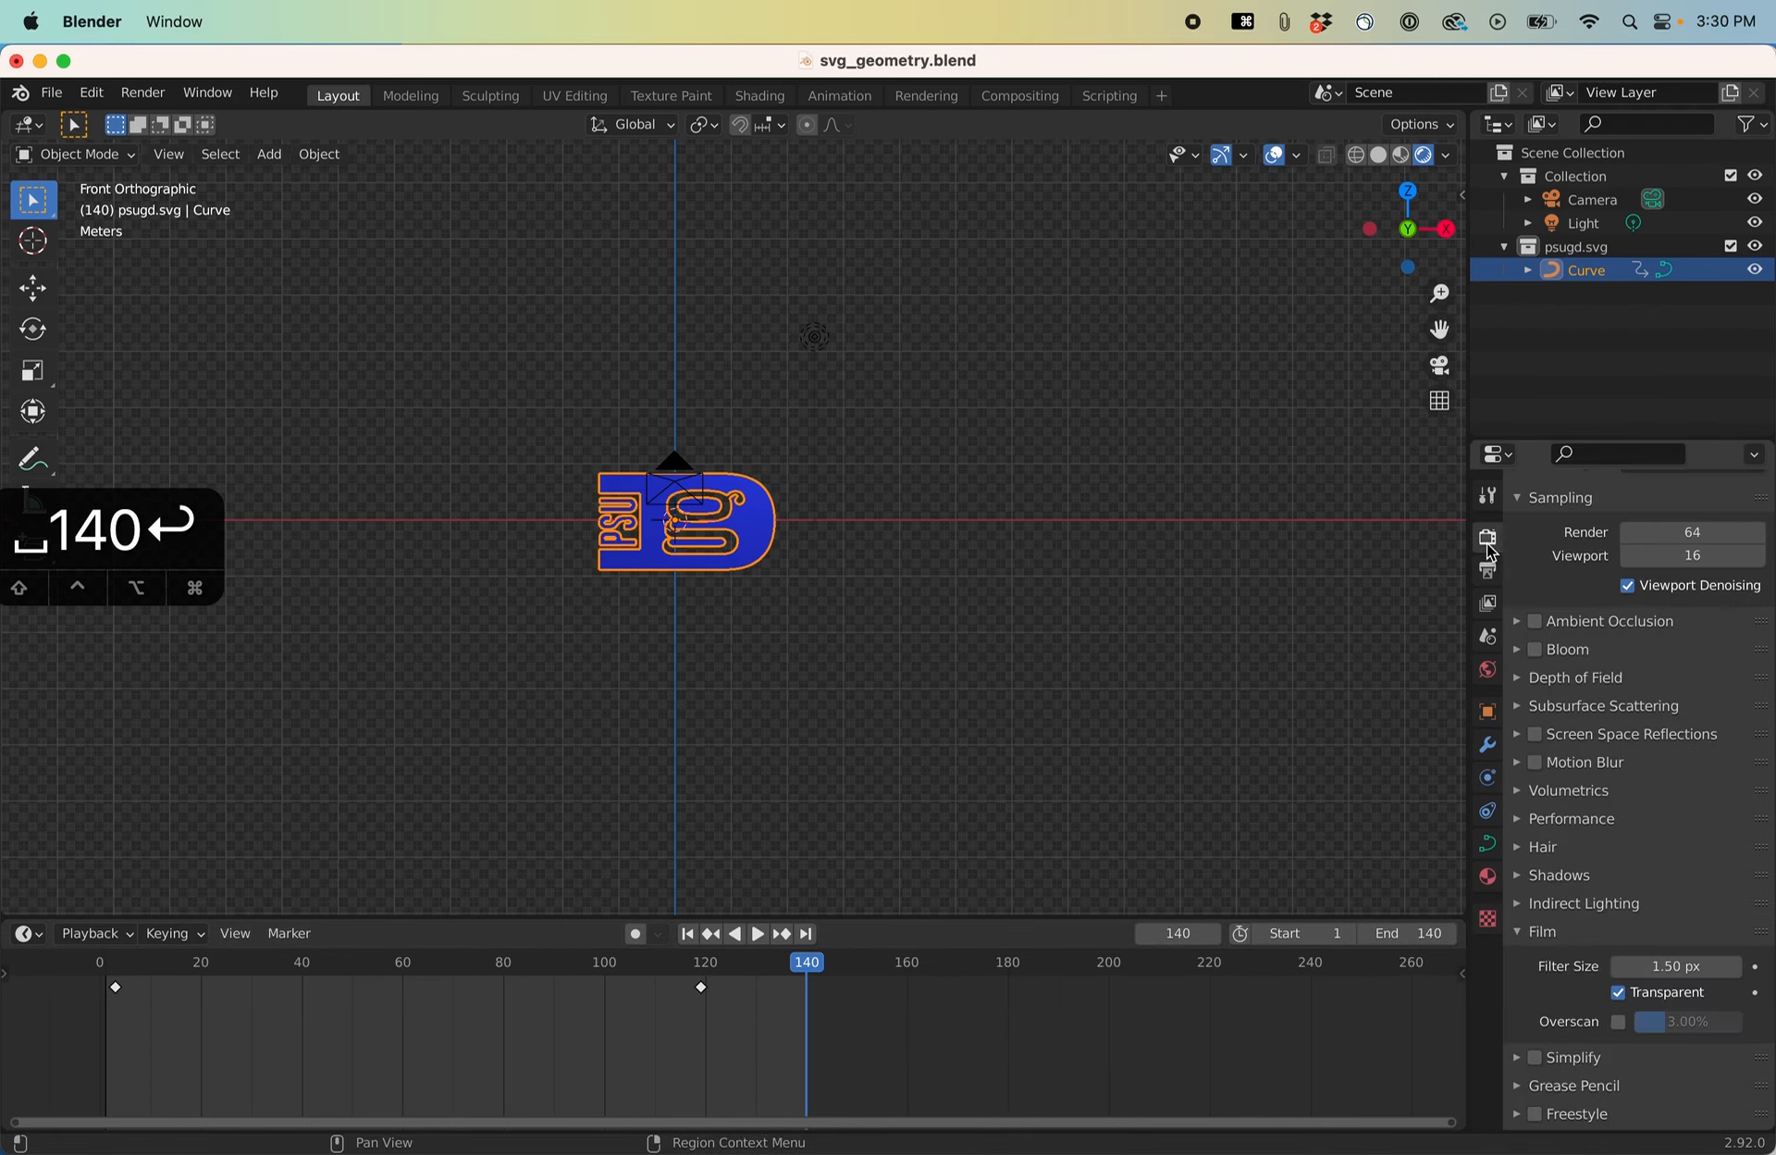
{"action": "scroll", "coordinate": [1503, 559], "scroll_direction": "up", "scroll_amount": 2}
{"action": "scroll", "coordinate": [1517, 647], "scroll_direction": "down", "scroll_amount": 8}
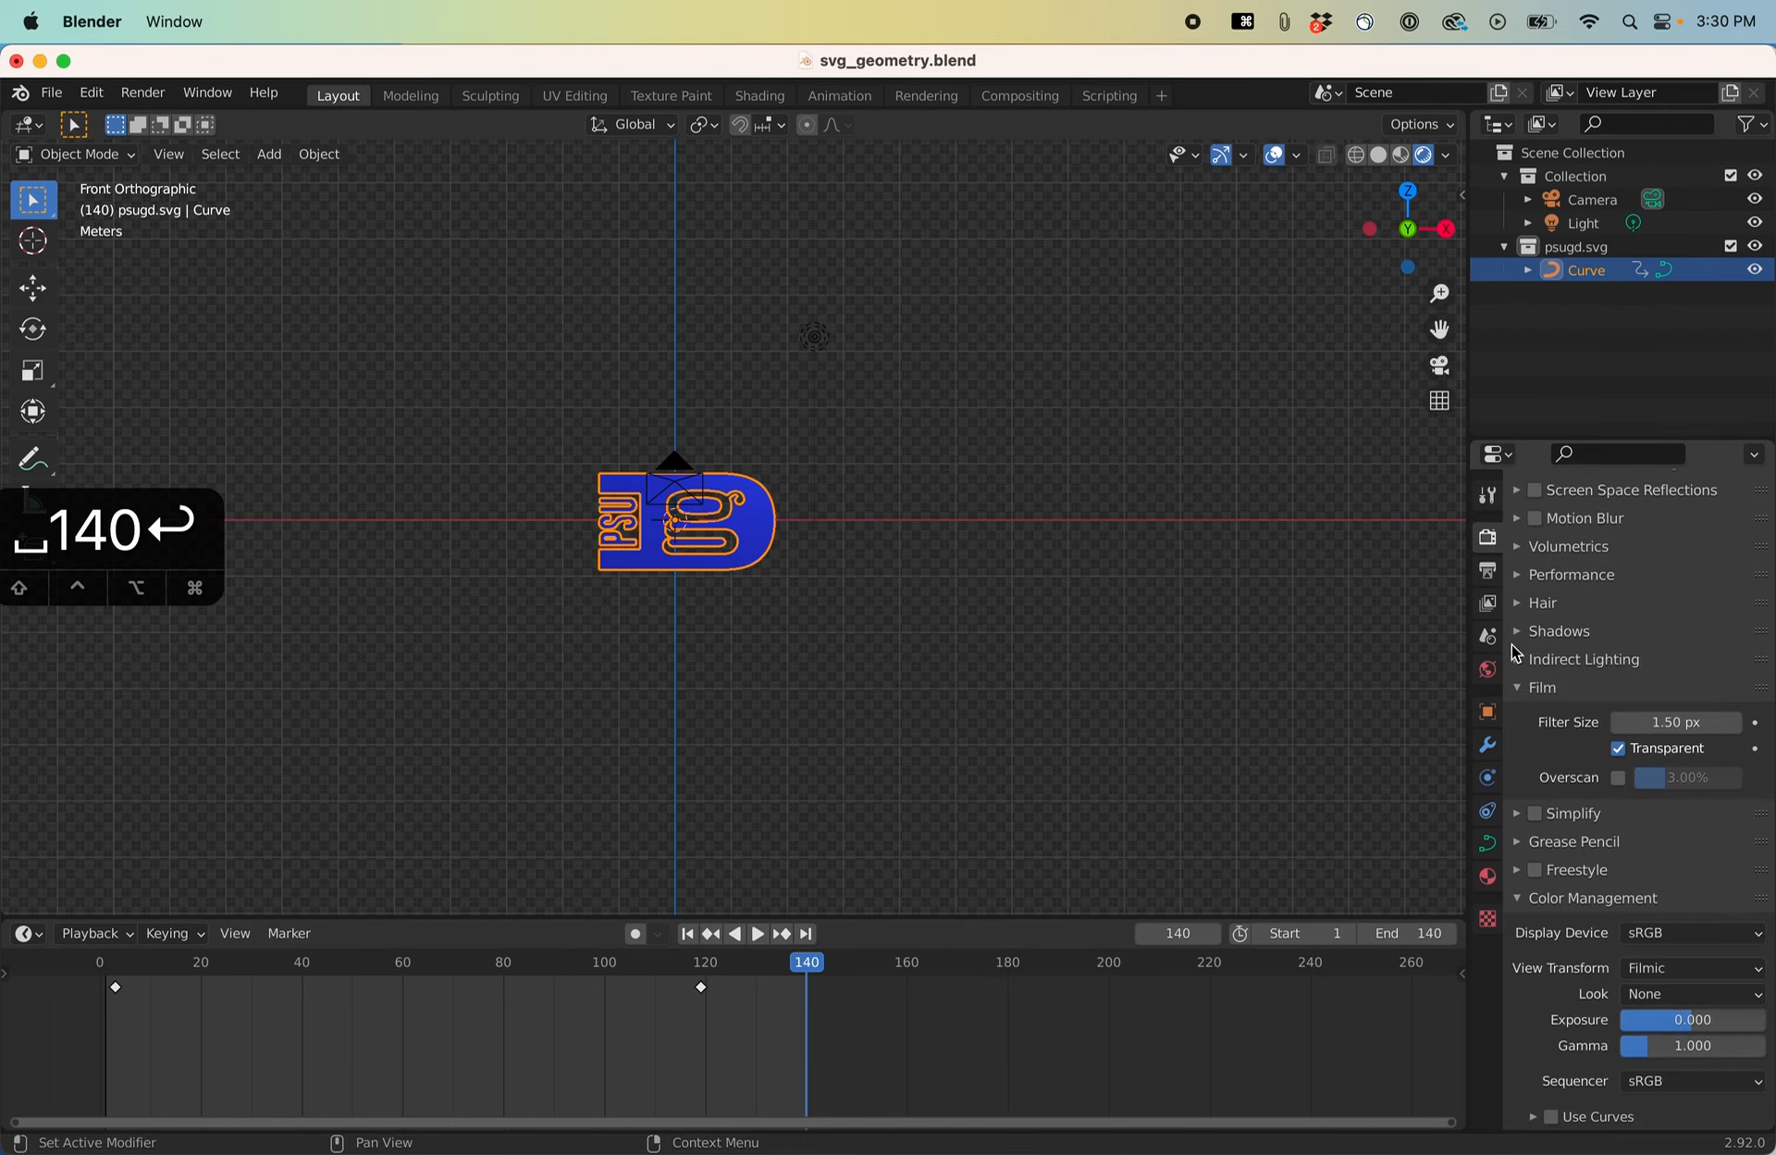
{"action": "left_click", "coordinate": [1488, 571]}
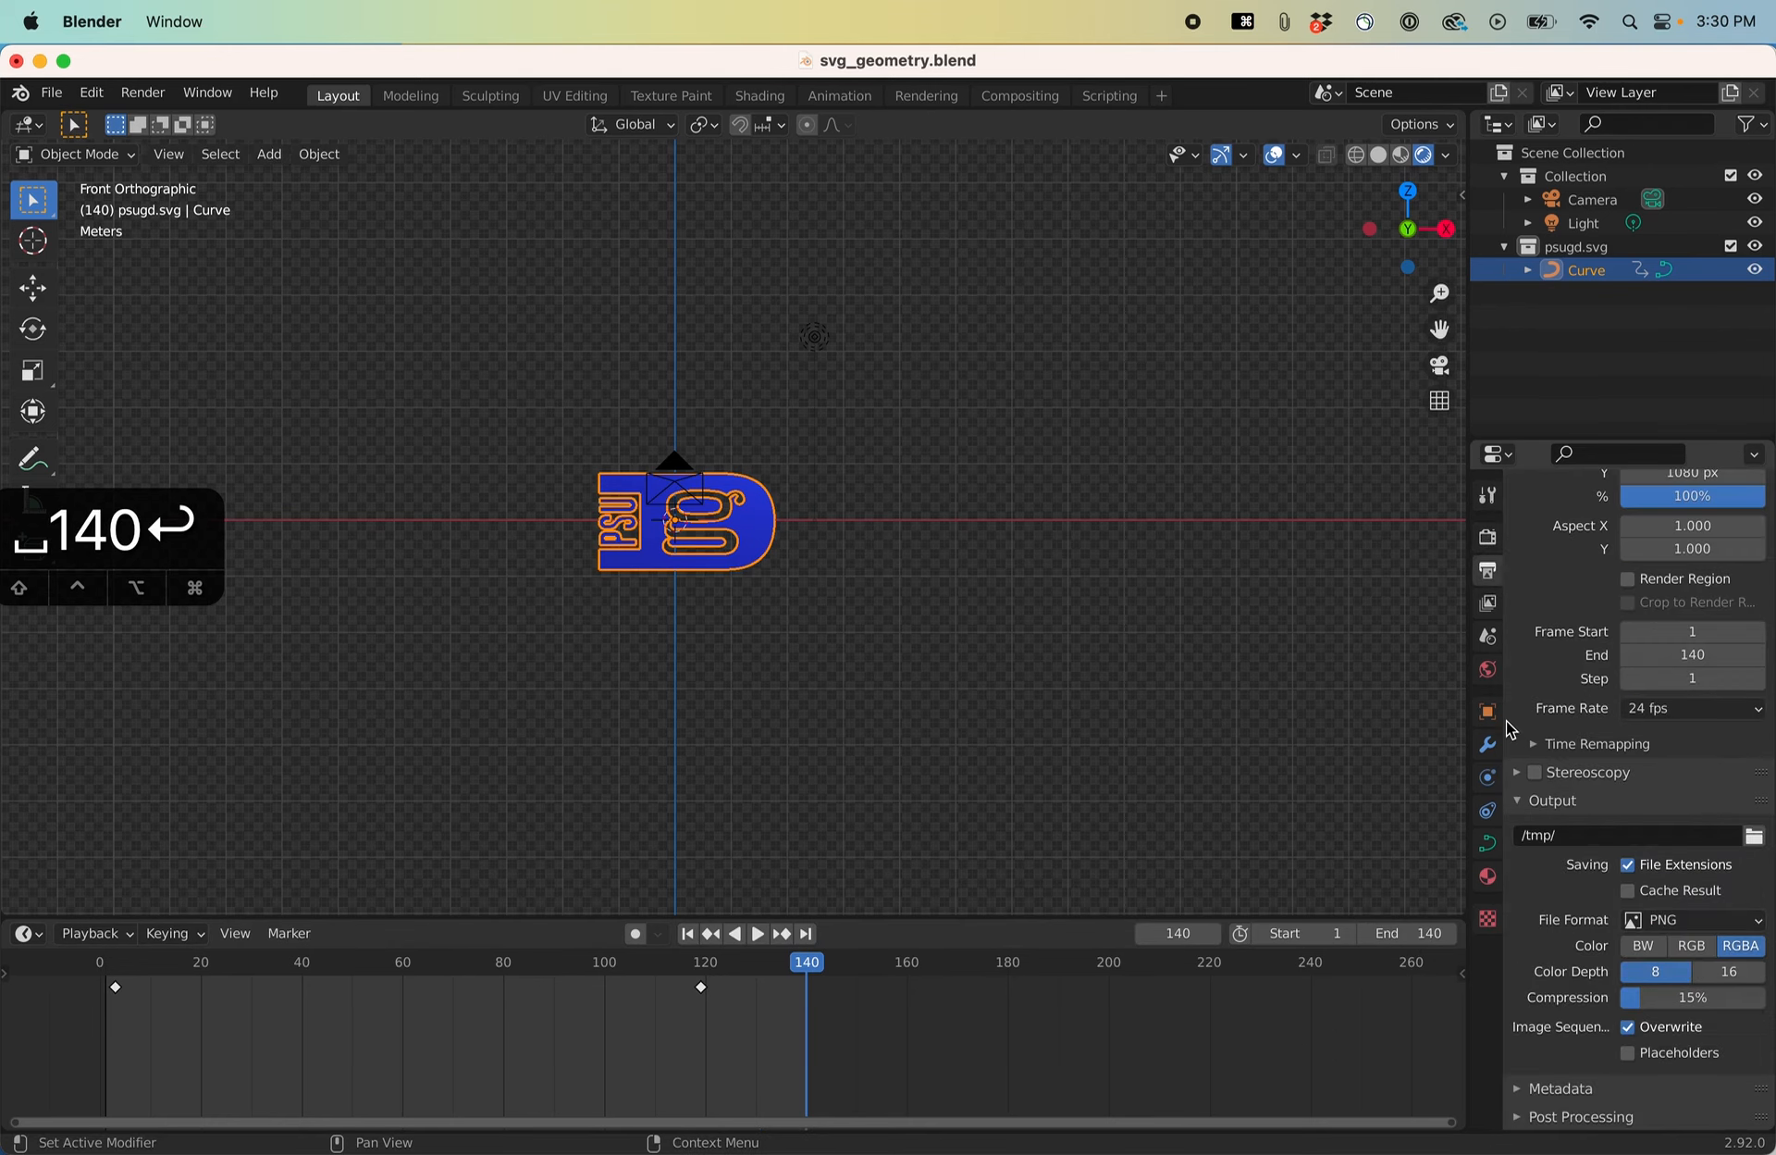
{"action": "scroll", "coordinate": [1563, 722], "scroll_direction": "up", "scroll_amount": 3}
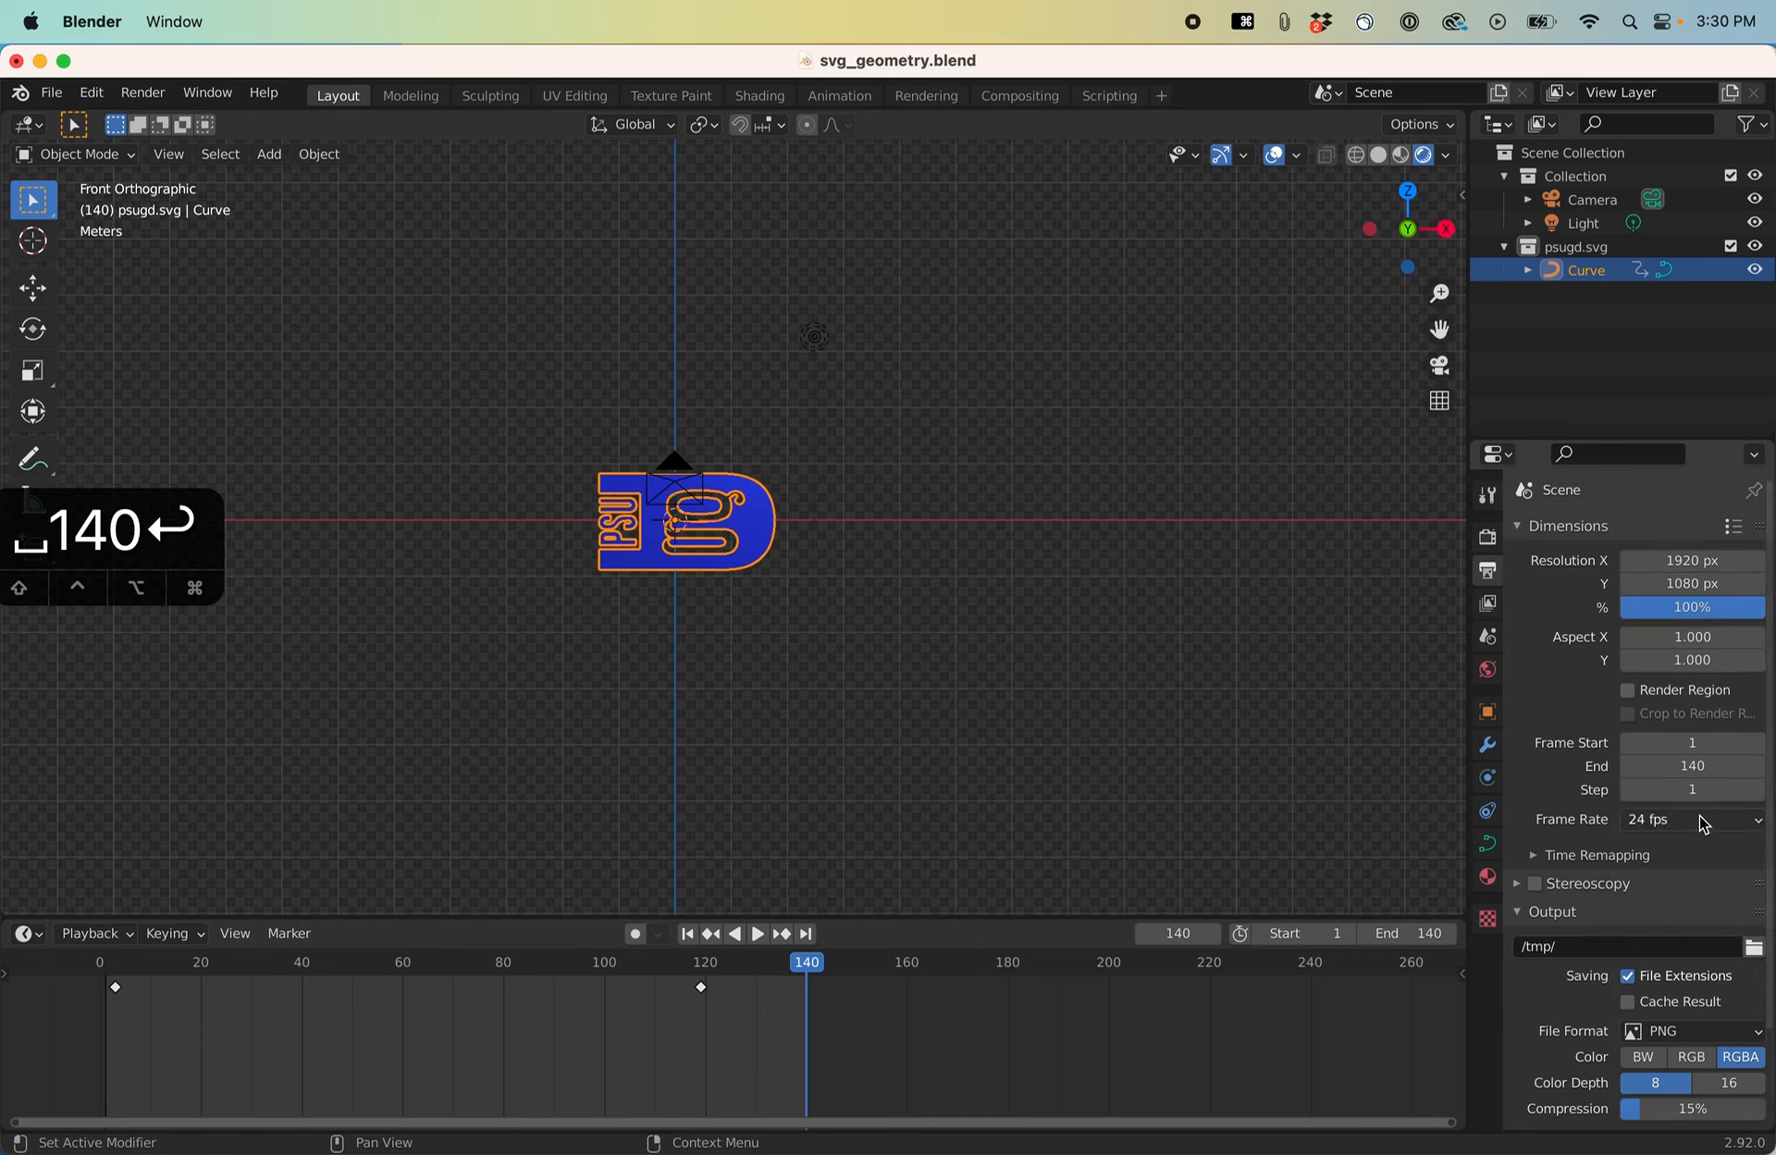
{"action": "left_click", "coordinate": [1757, 822]}
{"action": "left_click", "coordinate": [1645, 821]}
{"action": "left_click", "coordinate": [1642, 821]}
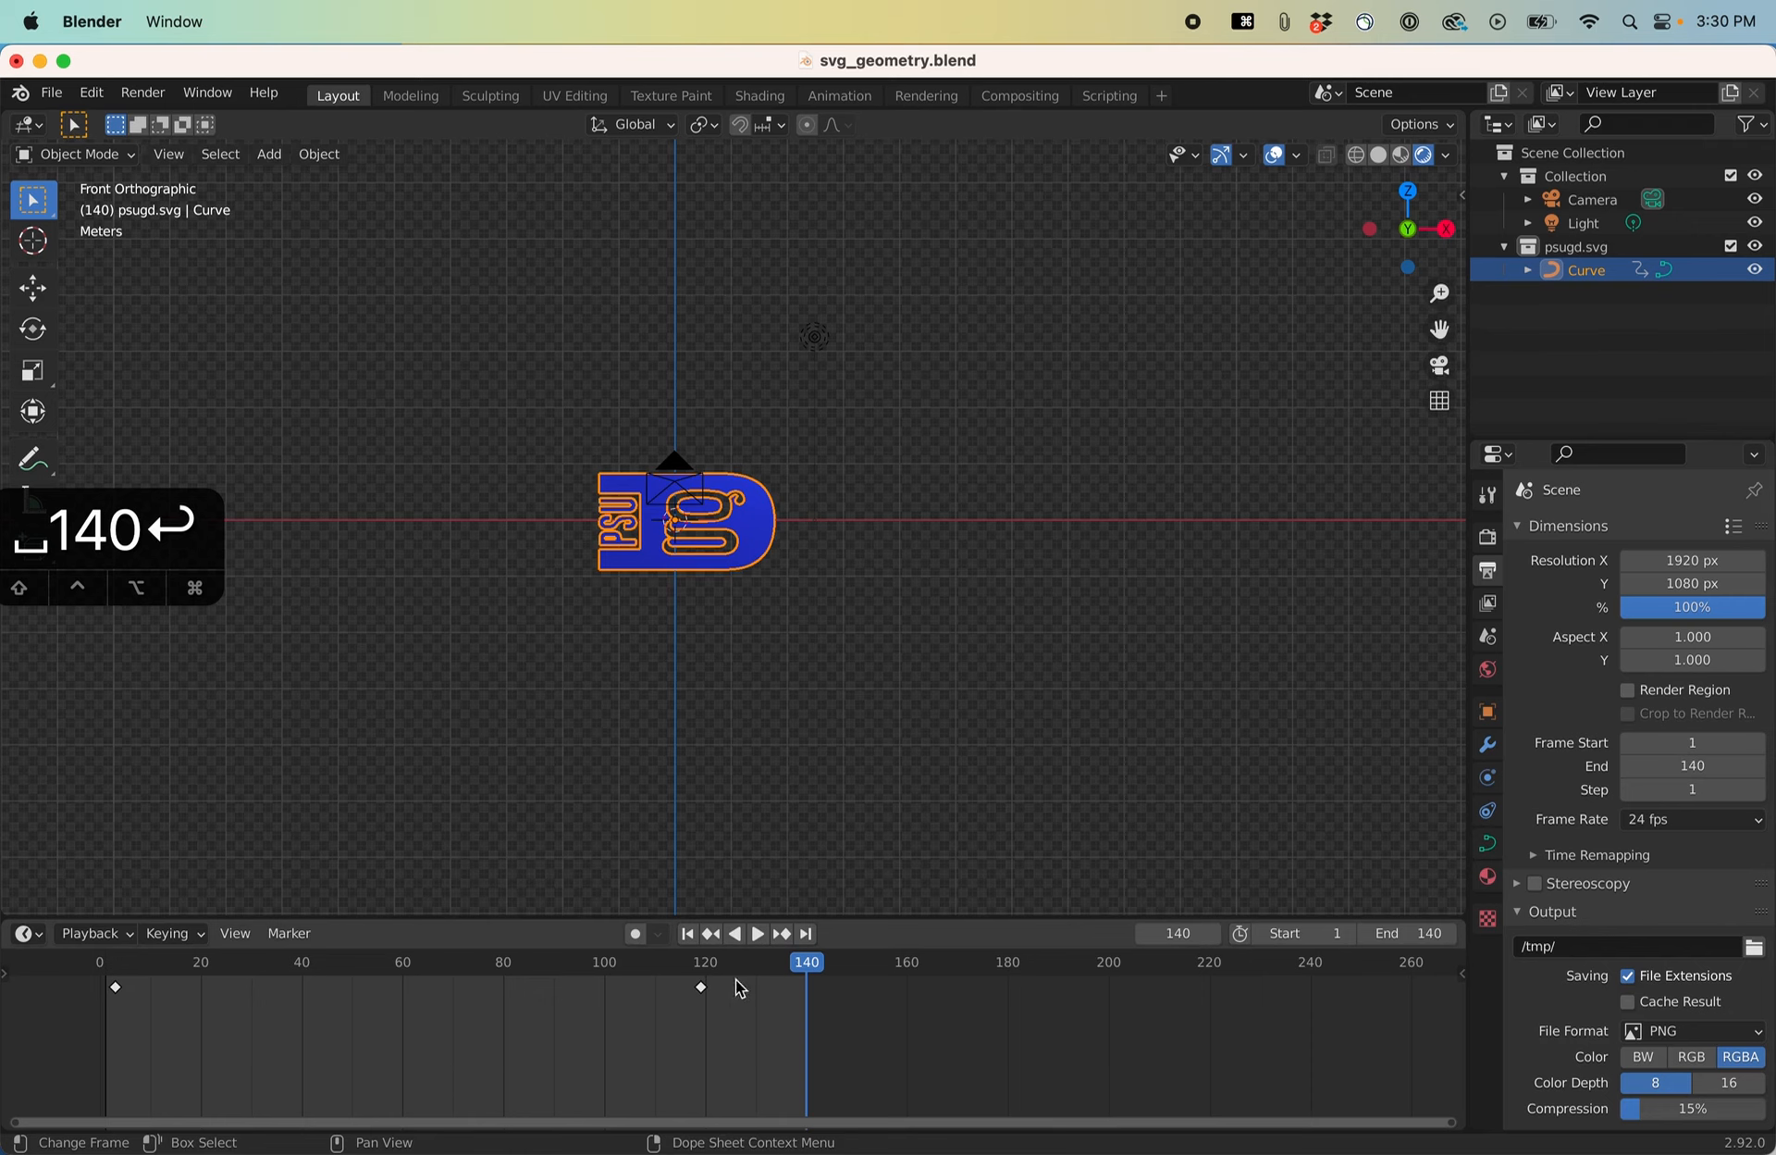
Move the playhead to frame 133 and render the animation.
{"action": "left_click_drag", "start_coordinate": [791, 976], "coordinate": [770, 976]}
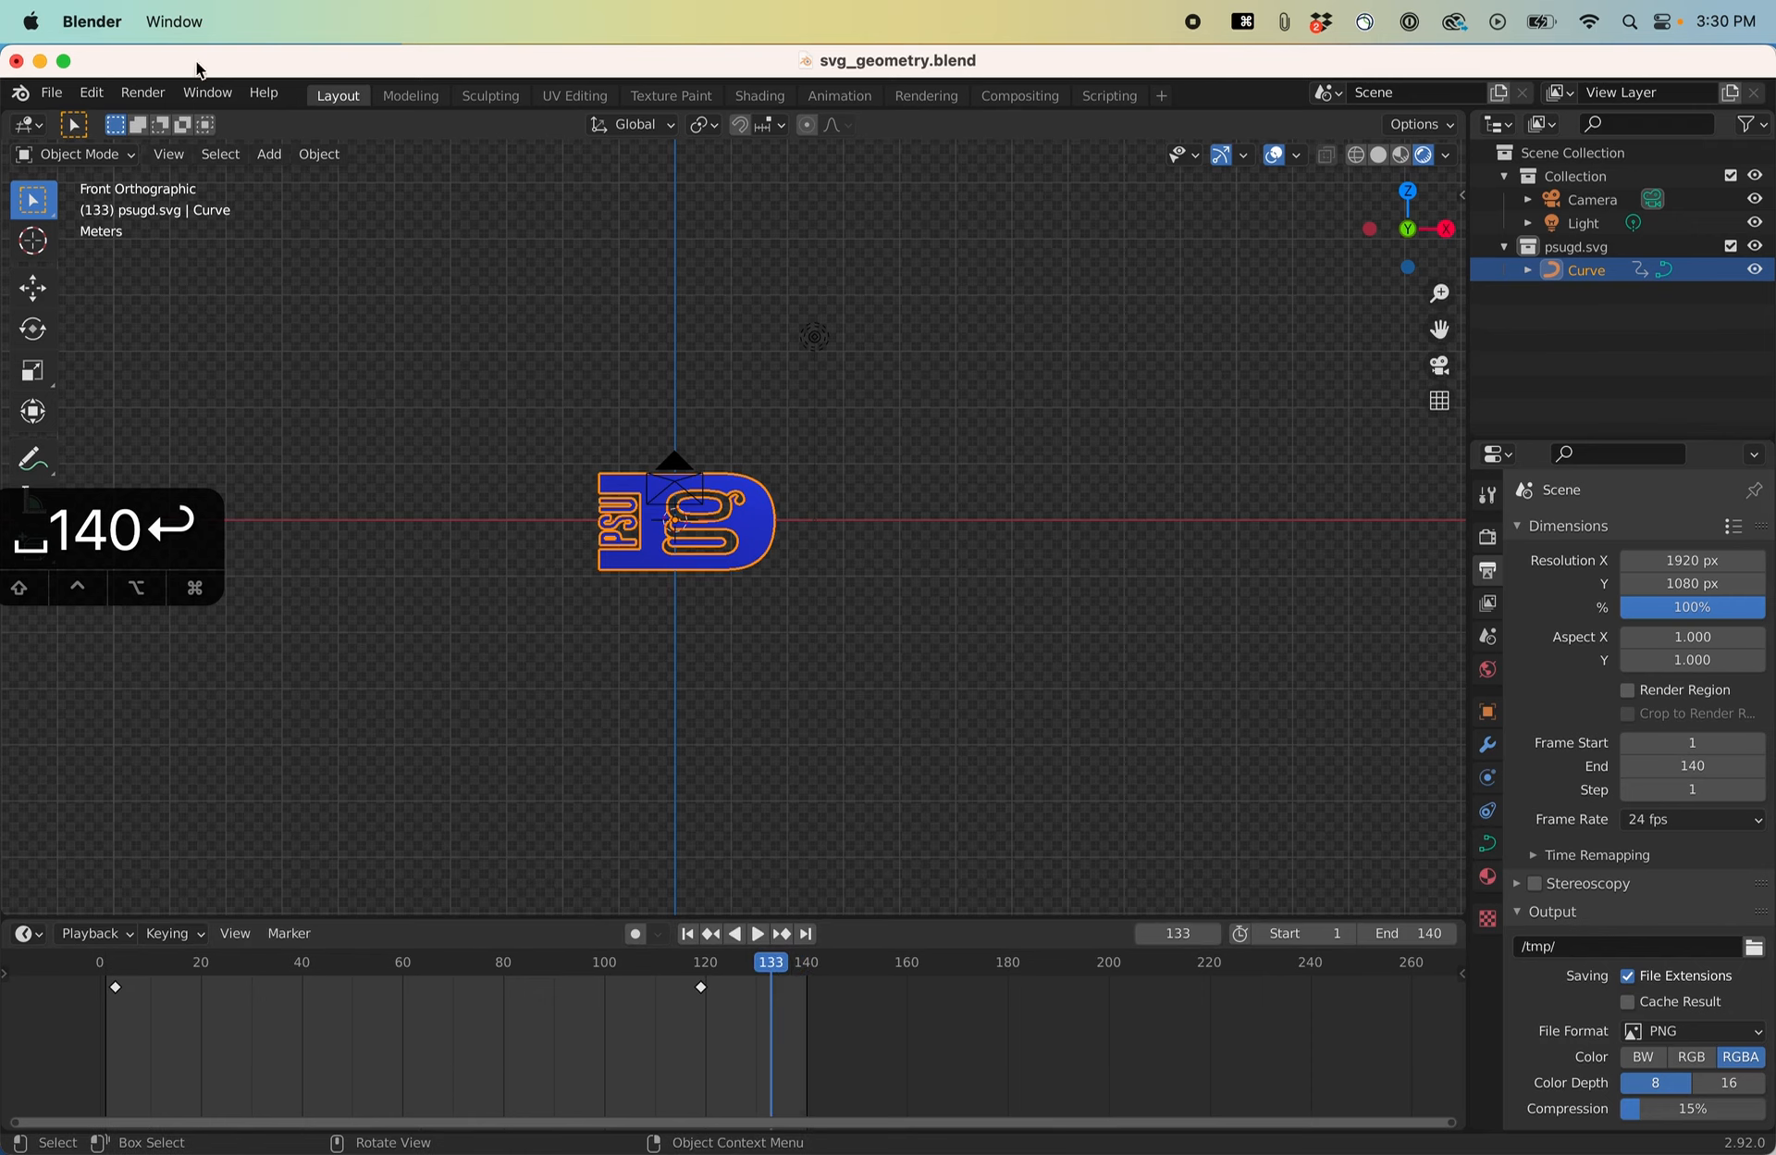
{"action": "left_click", "coordinate": [145, 93]}
{"action": "left_click", "coordinate": [190, 157]}
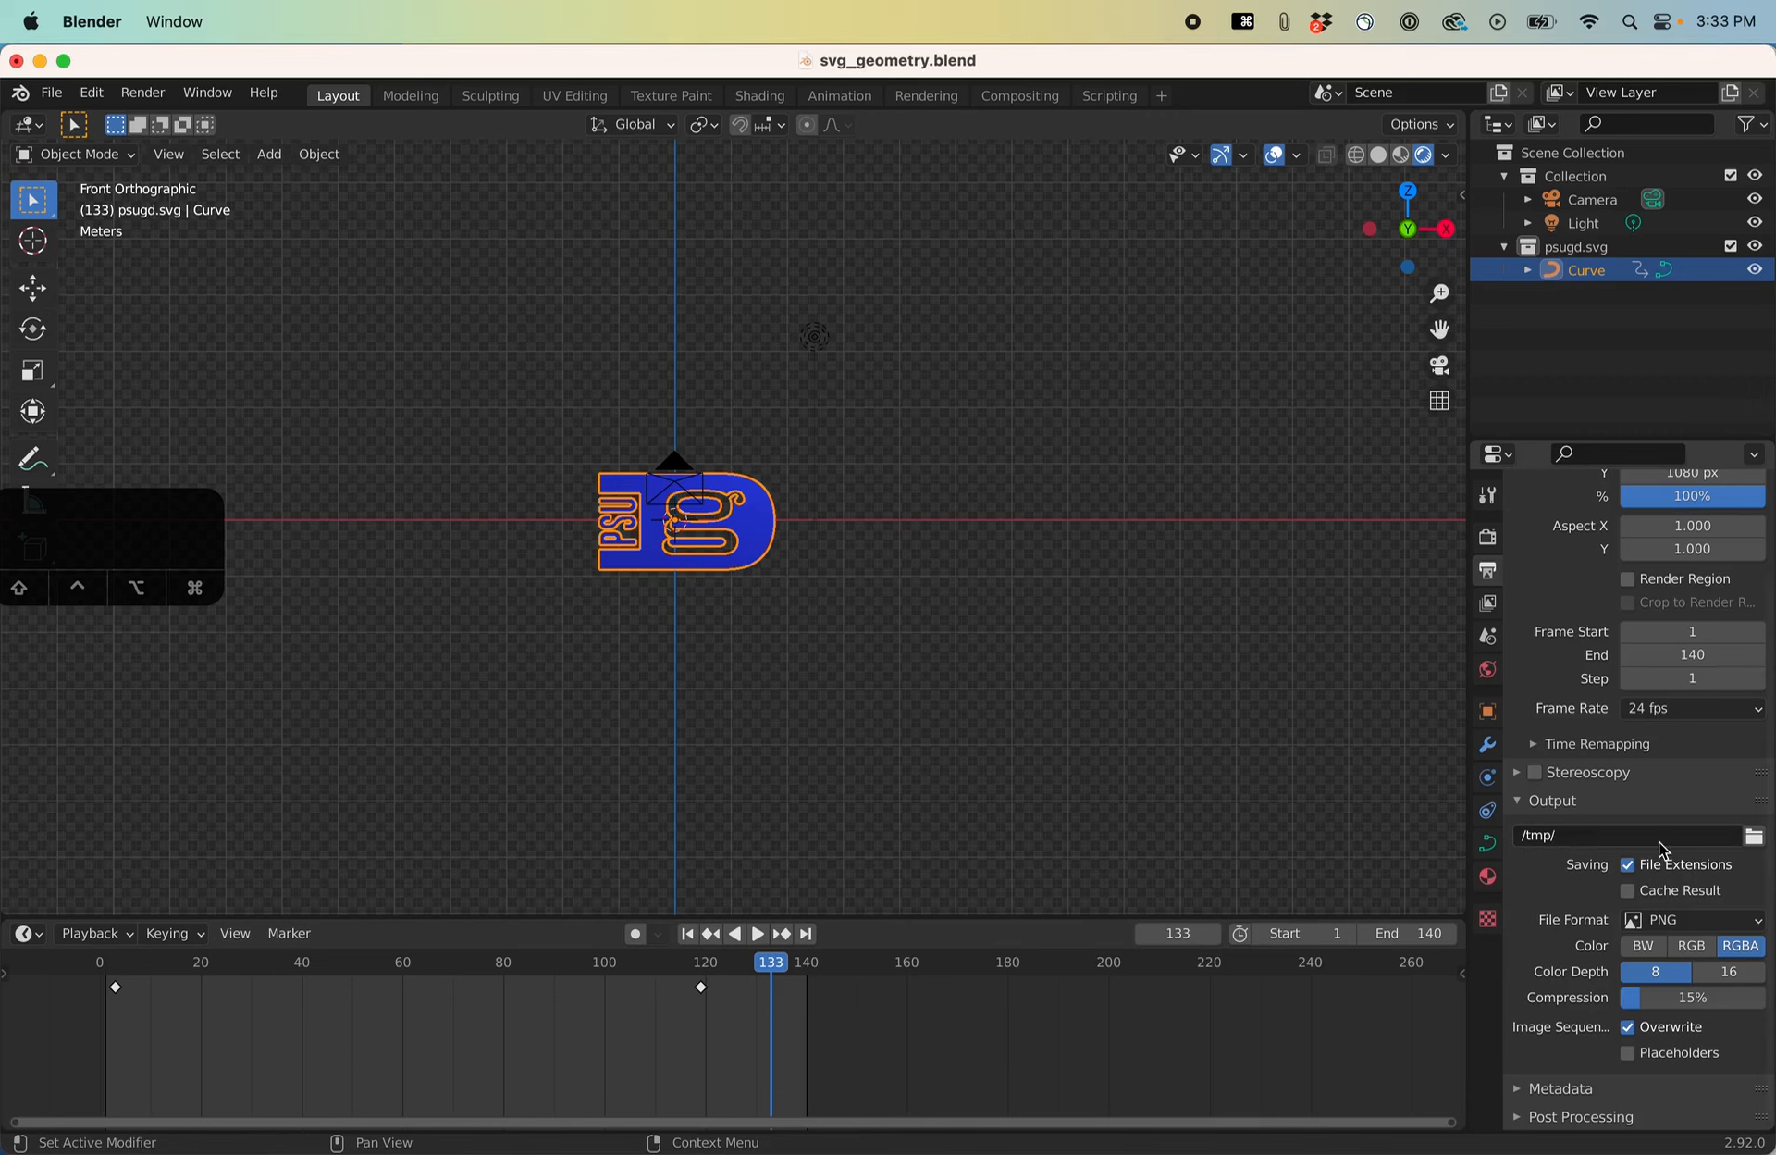
Check the output file format and browse the output path's folders, from /tmp/ to the recent Blender folder.
{"action": "left_click", "coordinate": [1676, 921]}
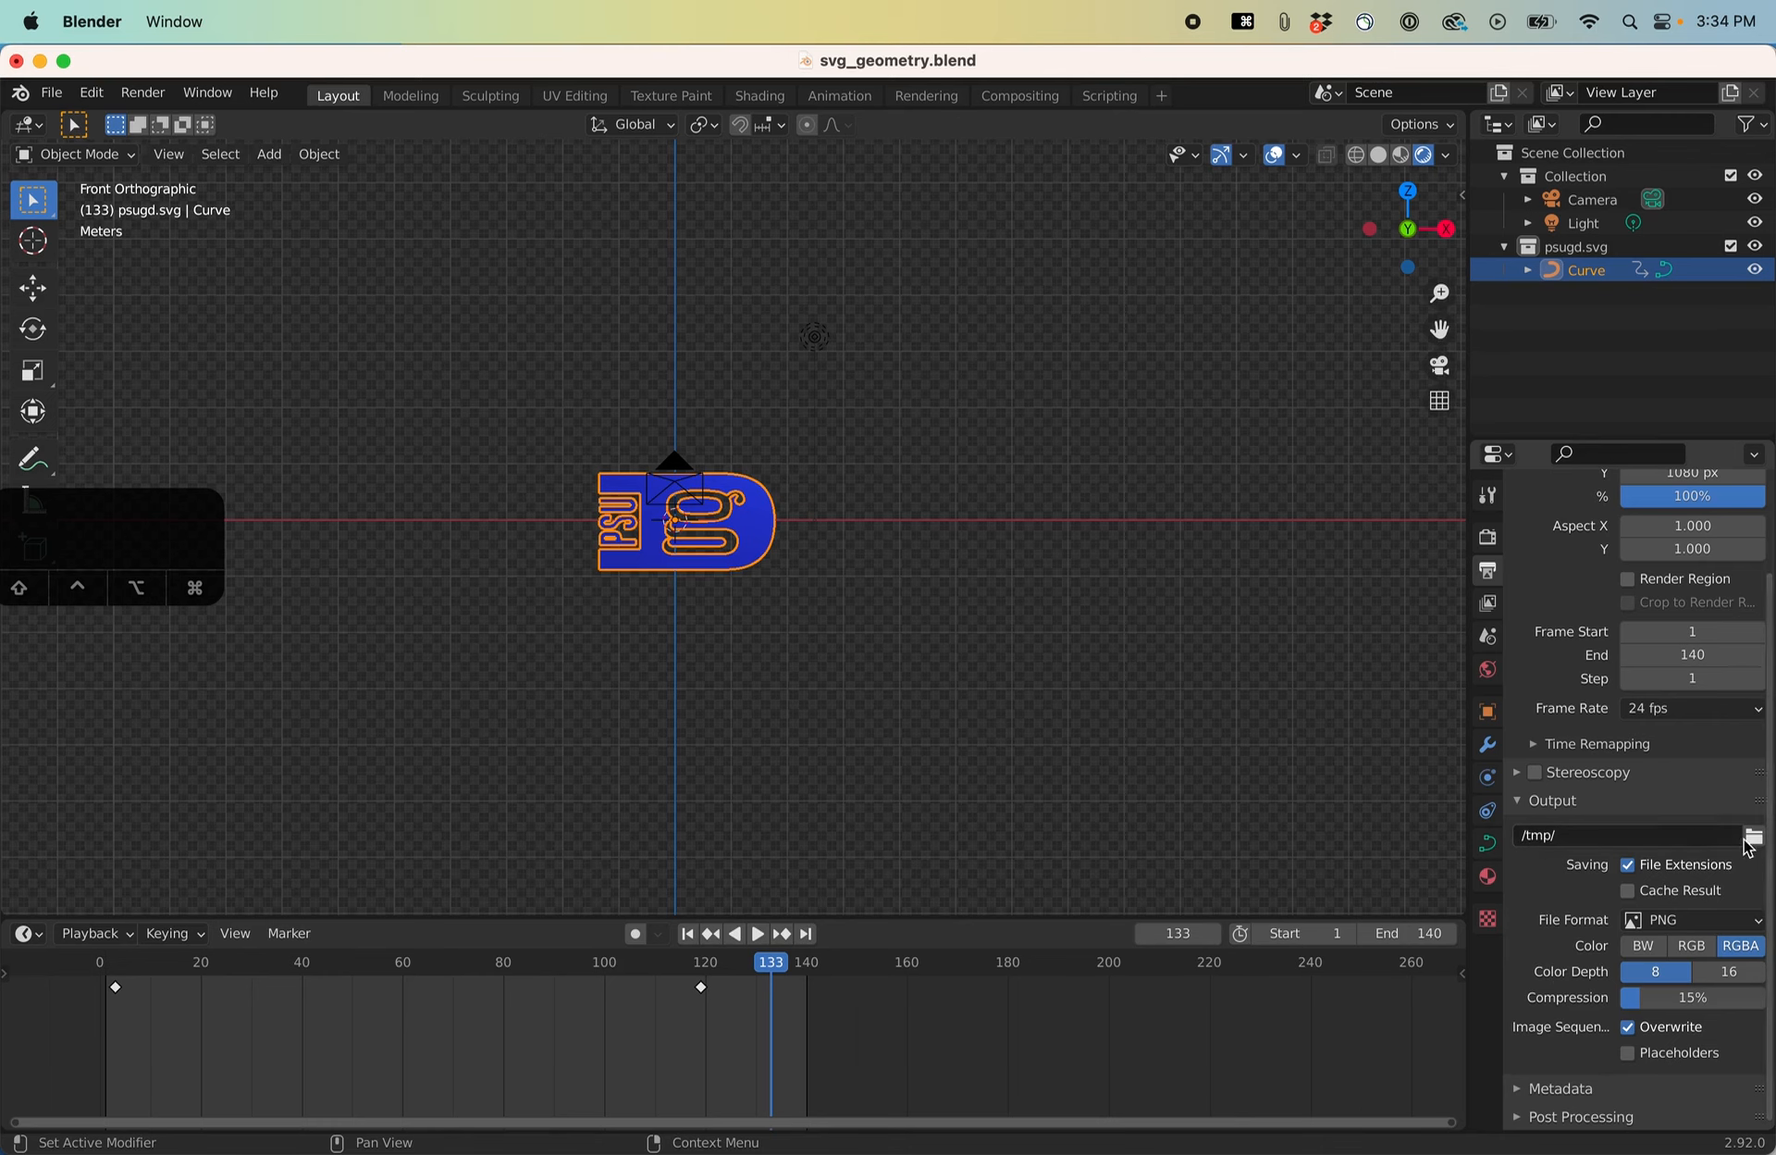
{"action": "left_click", "coordinate": [1599, 836]}
{"action": "left_click", "coordinate": [1755, 839]}
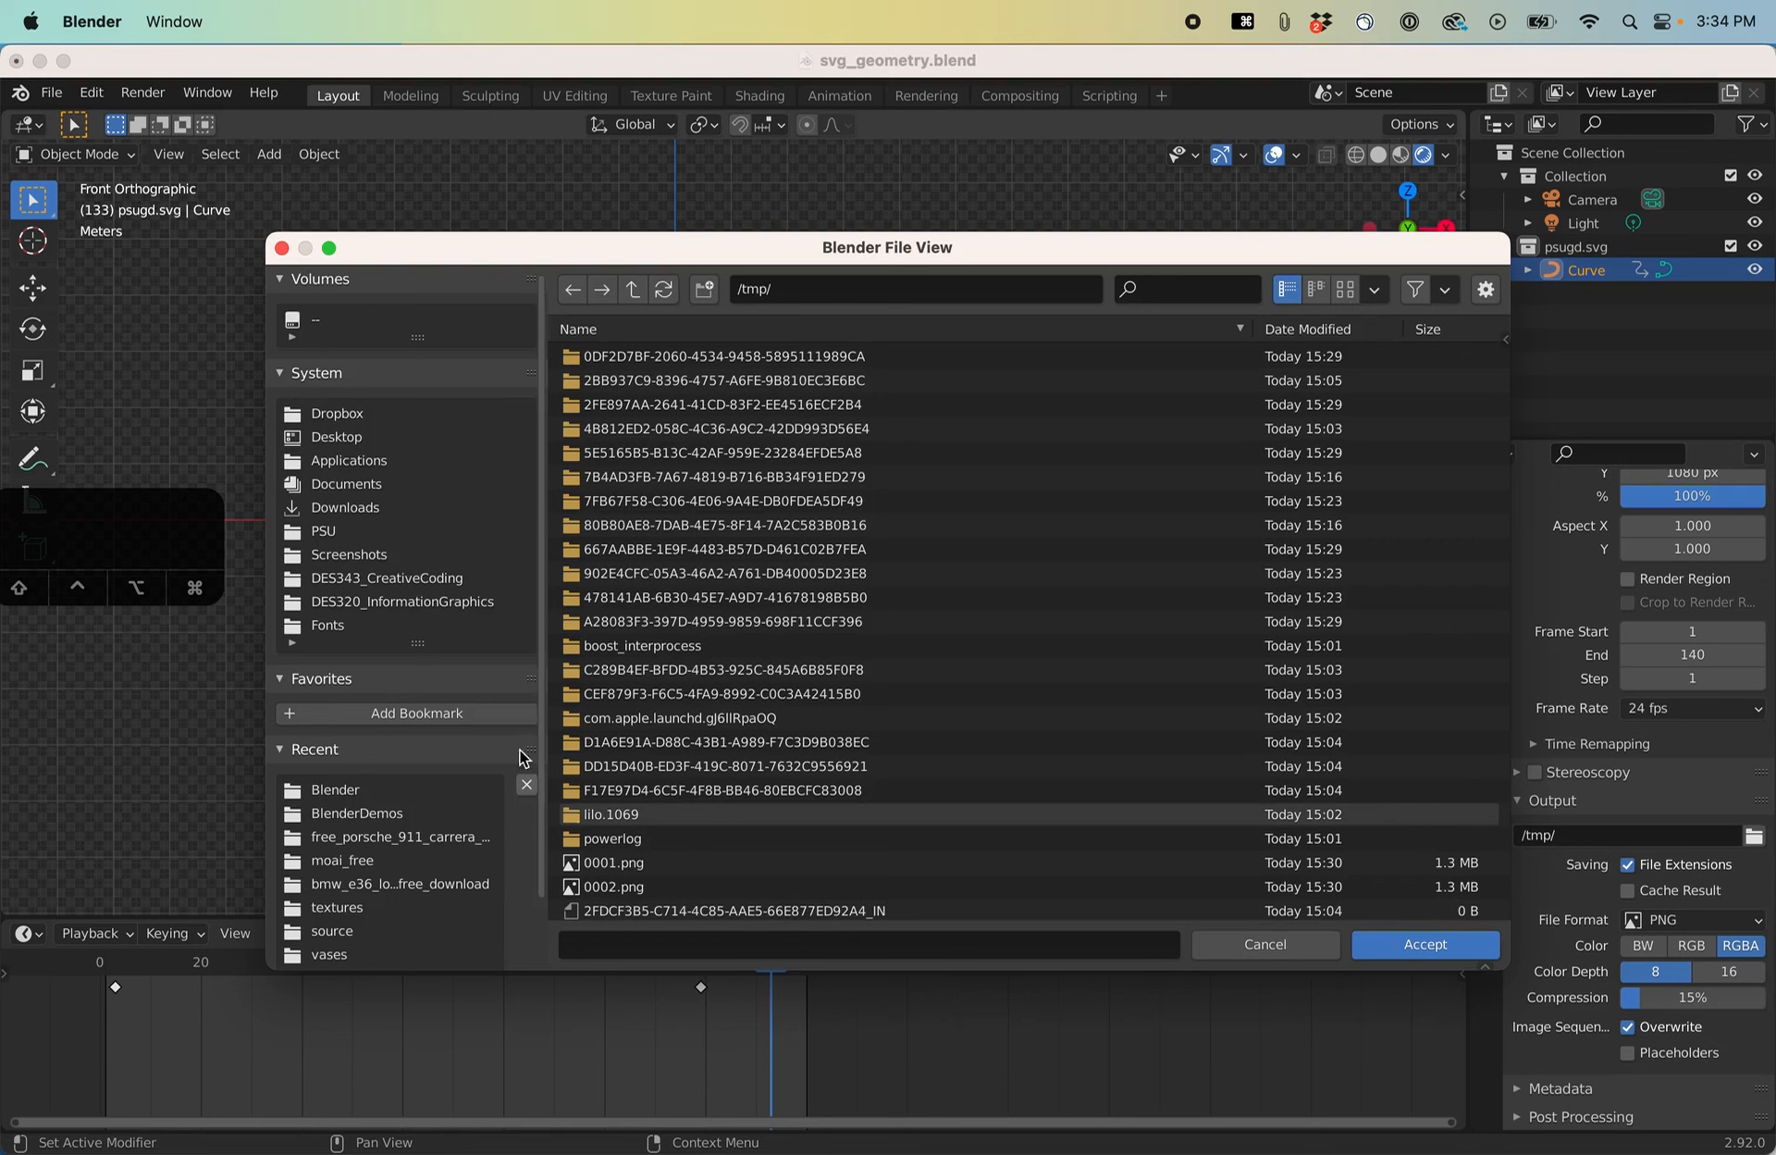
{"action": "scroll", "coordinate": [751, 863], "scroll_direction": "down", "scroll_amount": 3}
{"action": "scroll", "coordinate": [752, 860], "scroll_direction": "up", "scroll_amount": 1}
{"action": "left_click", "coordinate": [786, 816]}
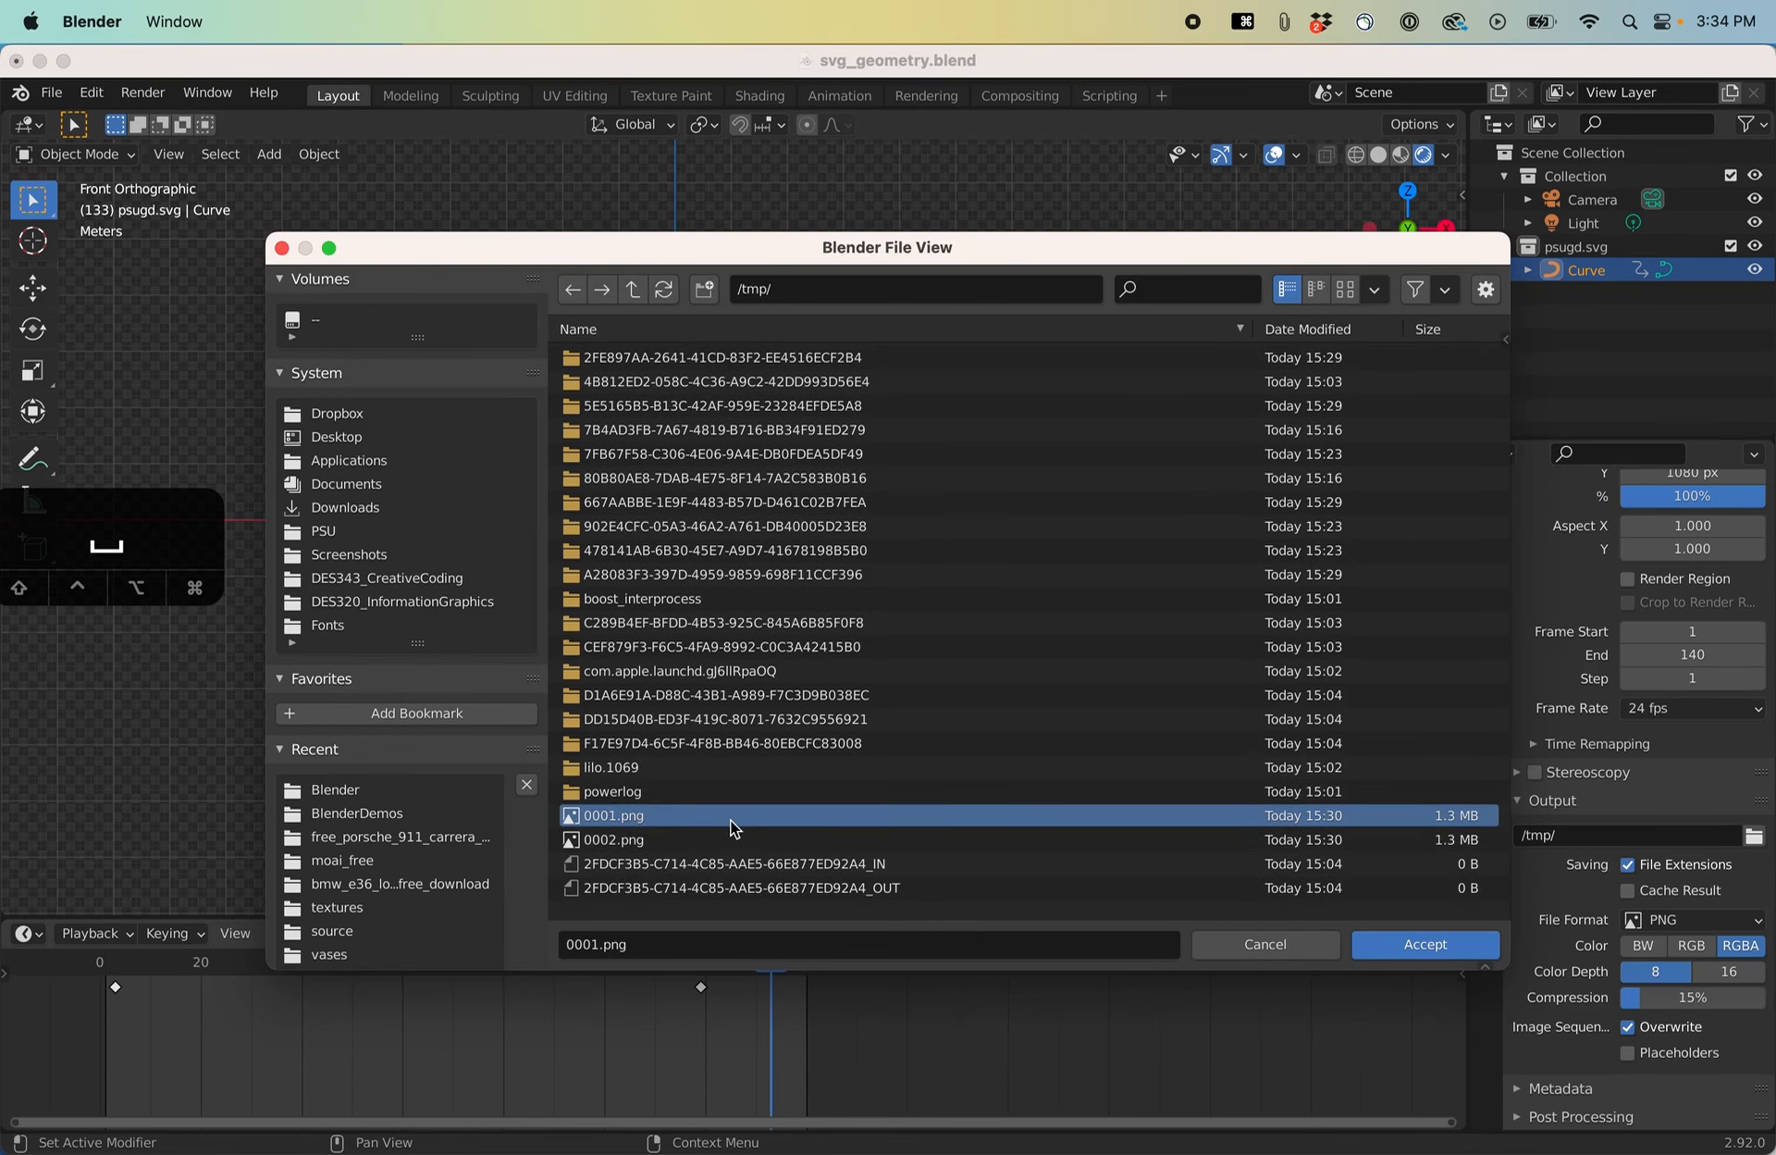
{"action": "scroll", "coordinate": [740, 828], "scroll_direction": "up", "scroll_amount": 1}
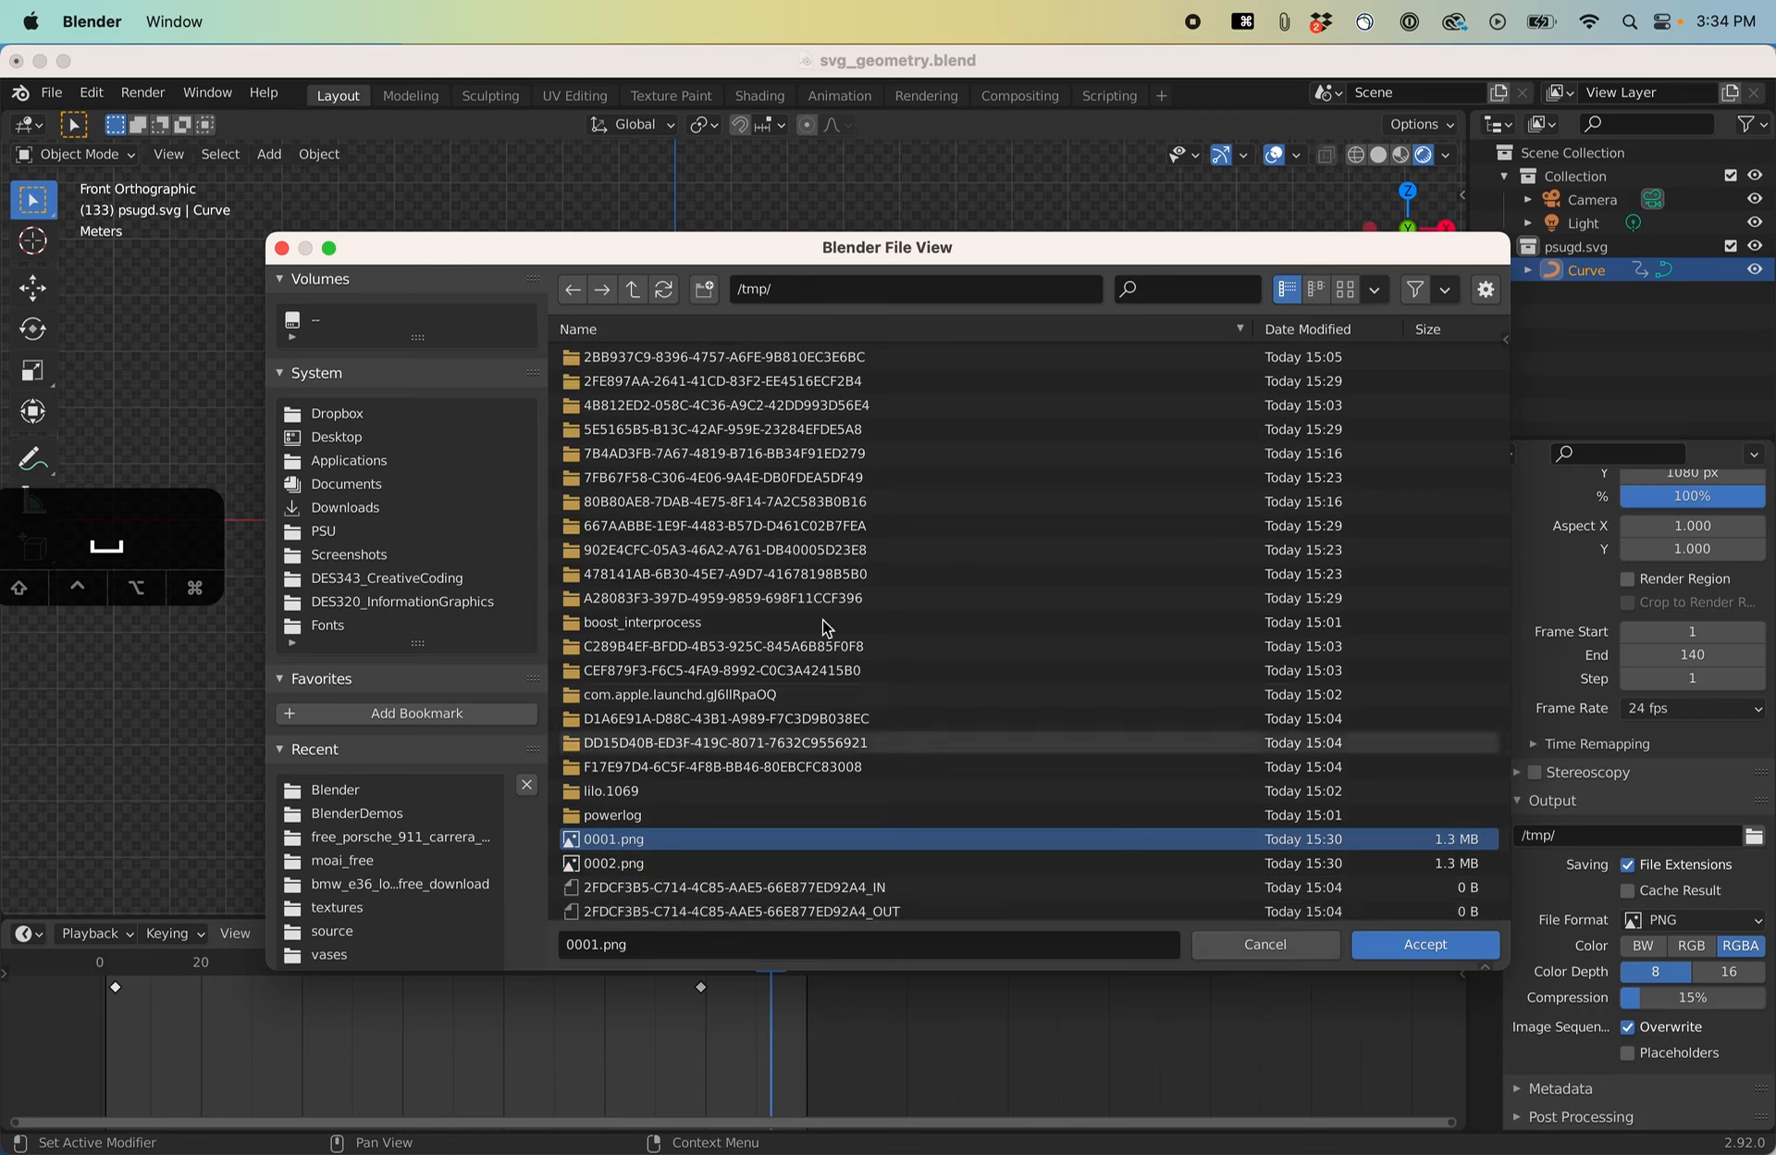
{"action": "left_click", "coordinate": [347, 791]}
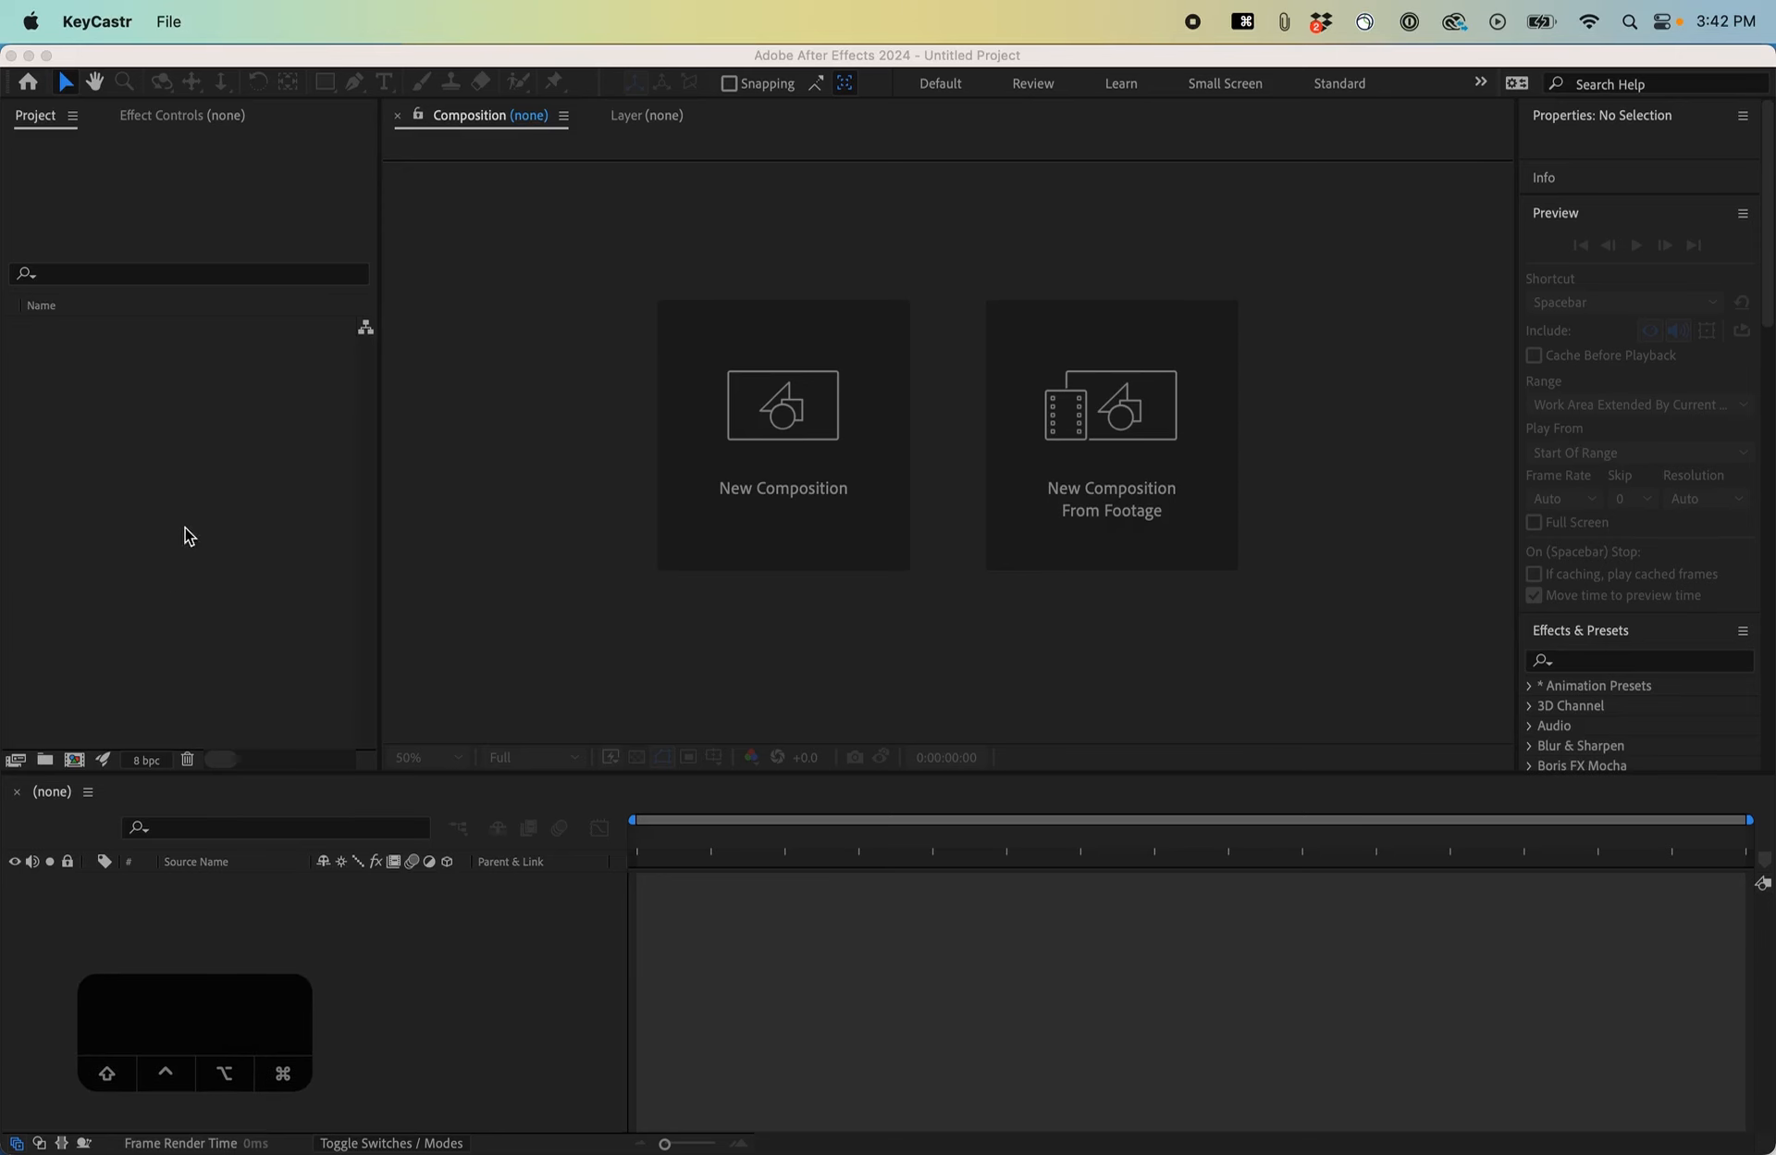
In After Effects, start a footage import and open the pnglogo folder inside BlenderDemos.
{"action": "double_click", "coordinate": [138, 451]}
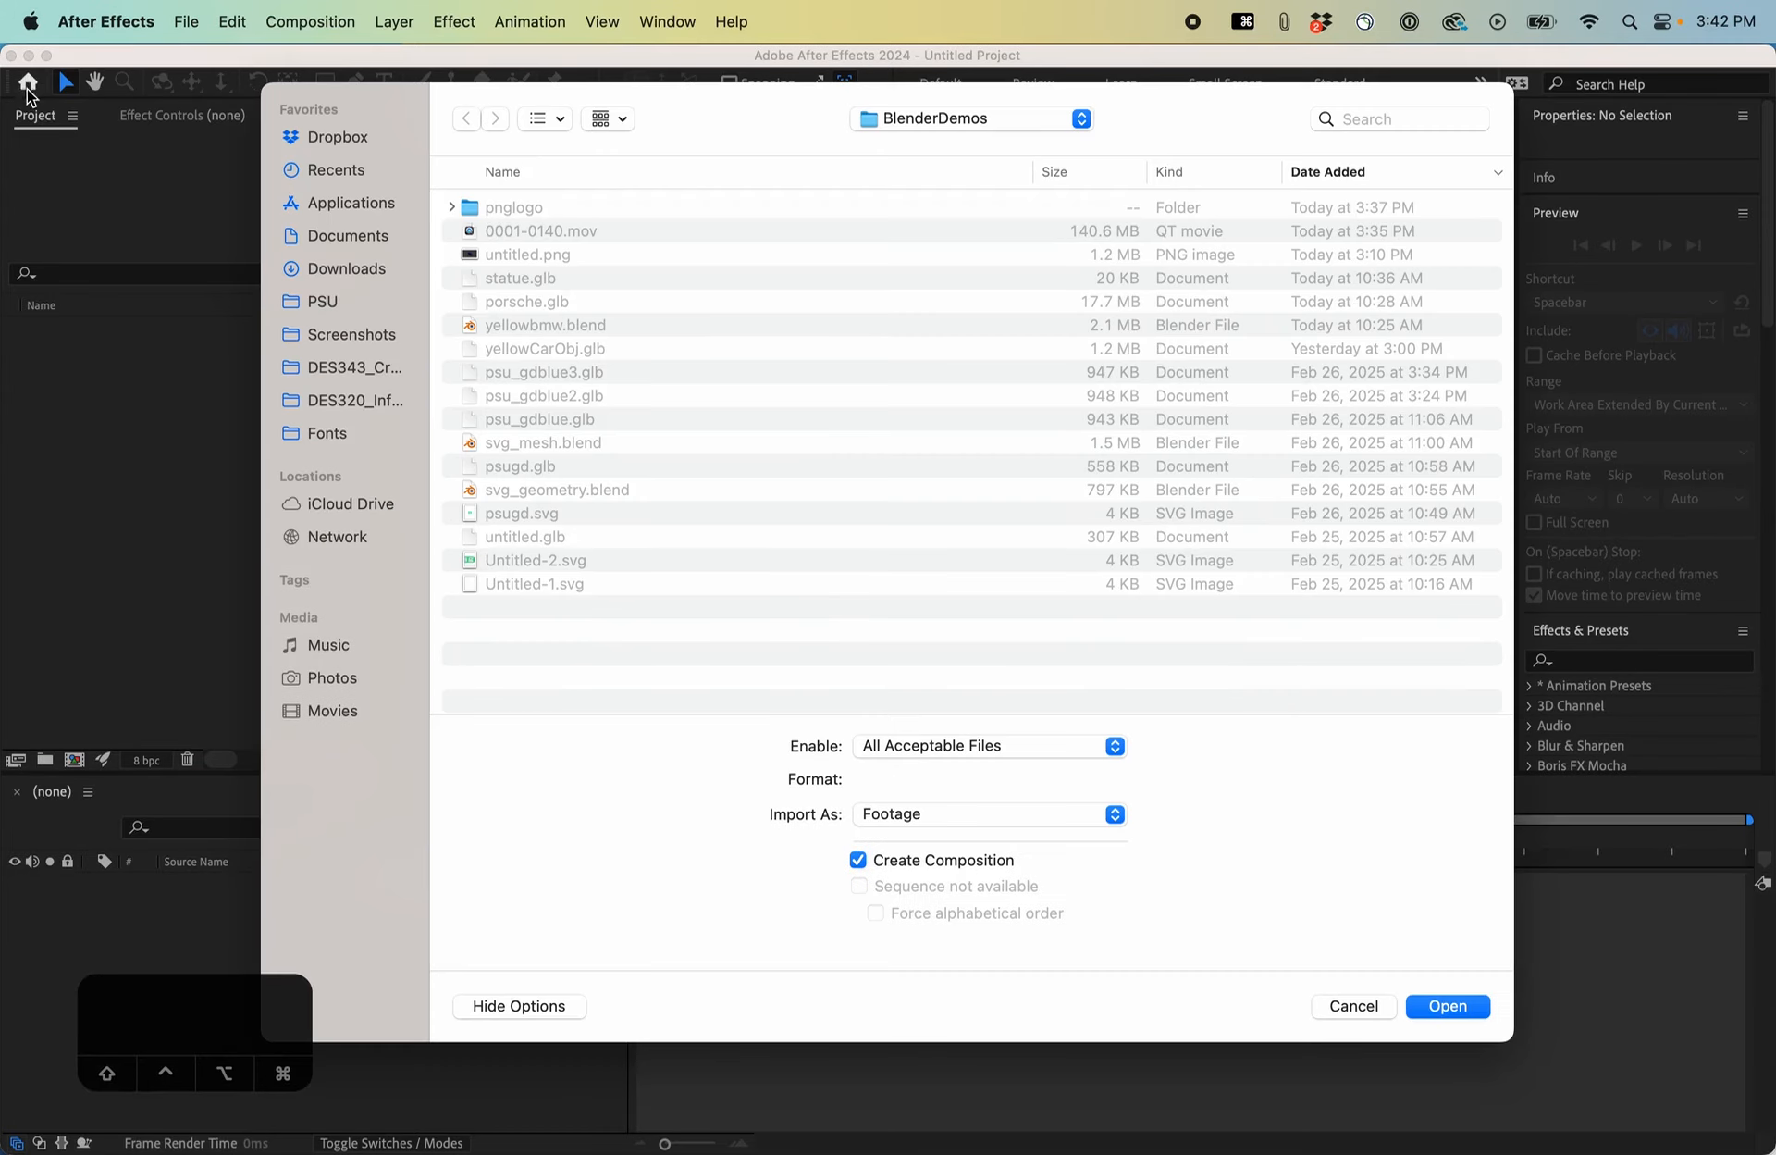
{"action": "left_click", "coordinate": [513, 209]}
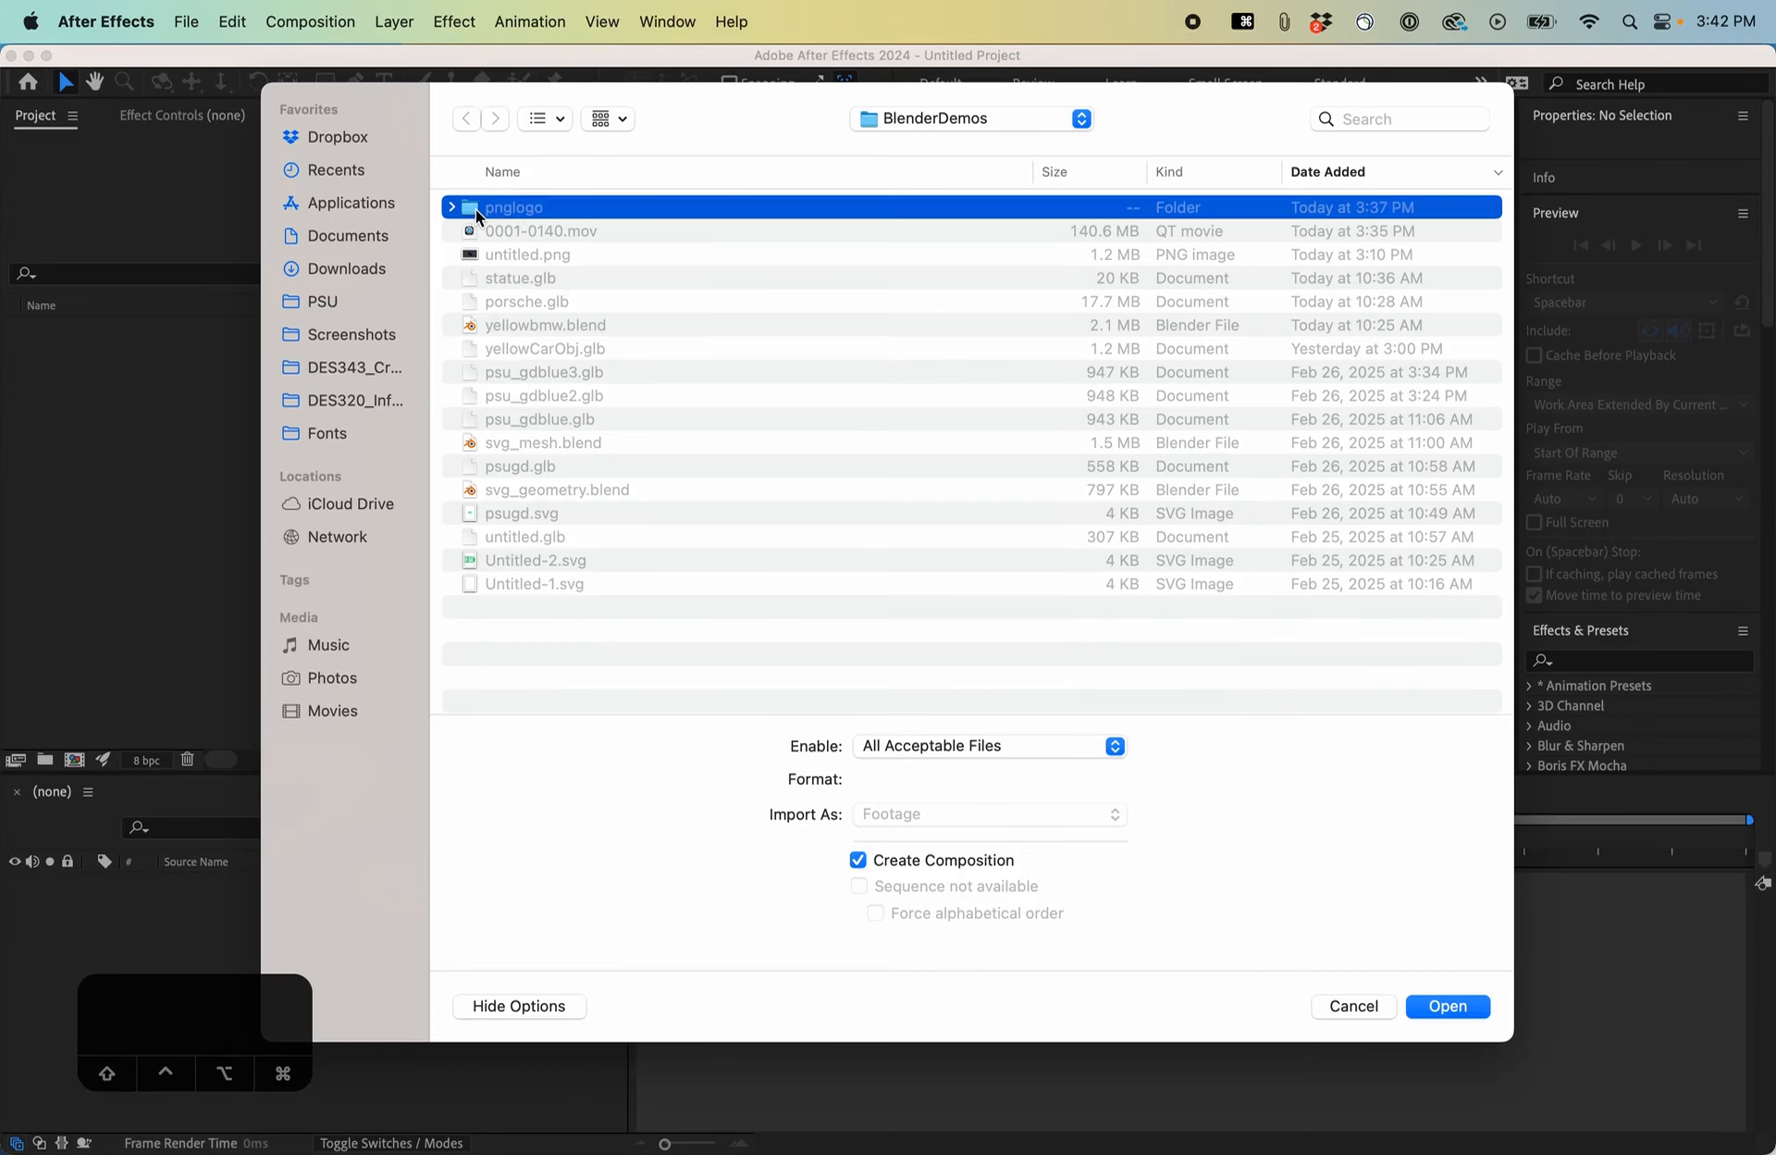
{"action": "double_click", "coordinate": [473, 212]}
{"action": "scroll", "coordinate": [594, 614], "scroll_direction": "down", "scroll_amount": 20}
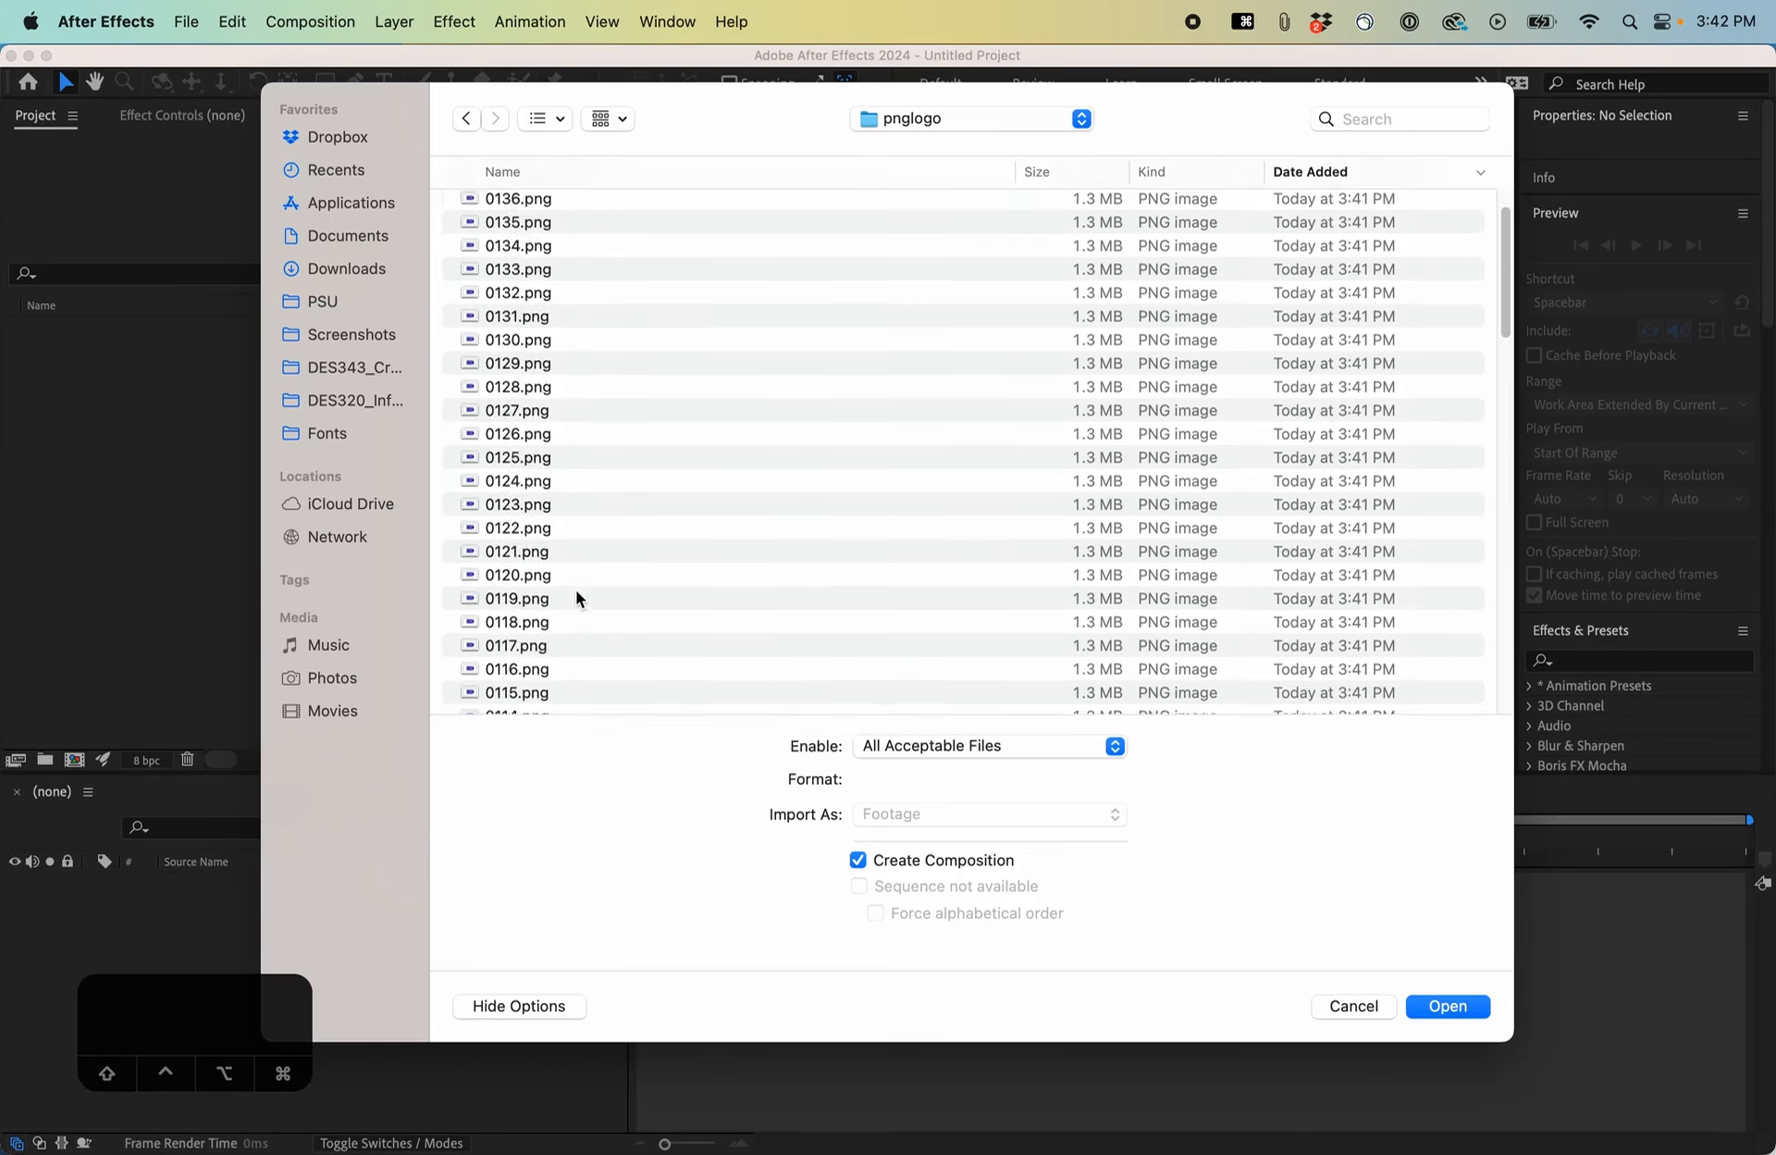
Sort the frames by name and import 0001.png through 0140.png as a PNG sequence with a new composition.
{"action": "left_click", "coordinate": [542, 692]}
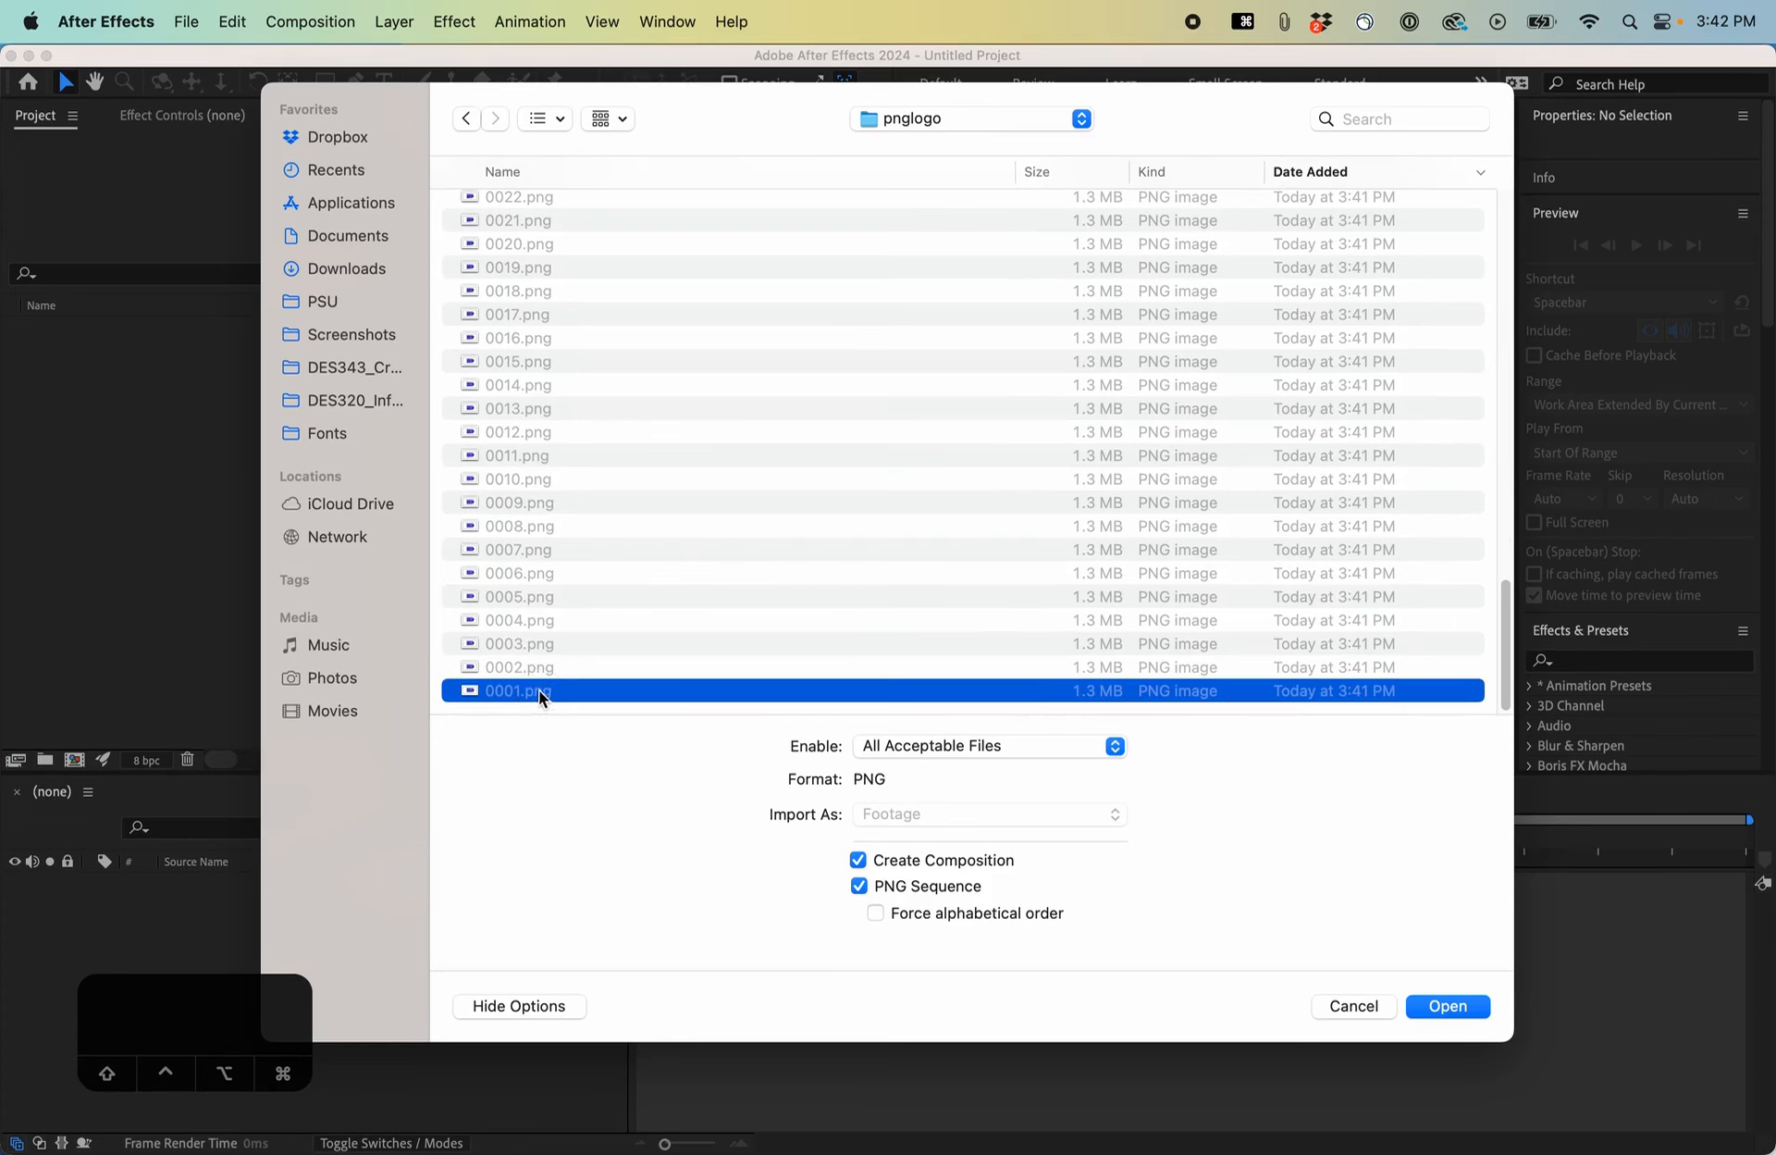
{"action": "scroll", "coordinate": [542, 627], "scroll_direction": "up", "scroll_amount": 20}
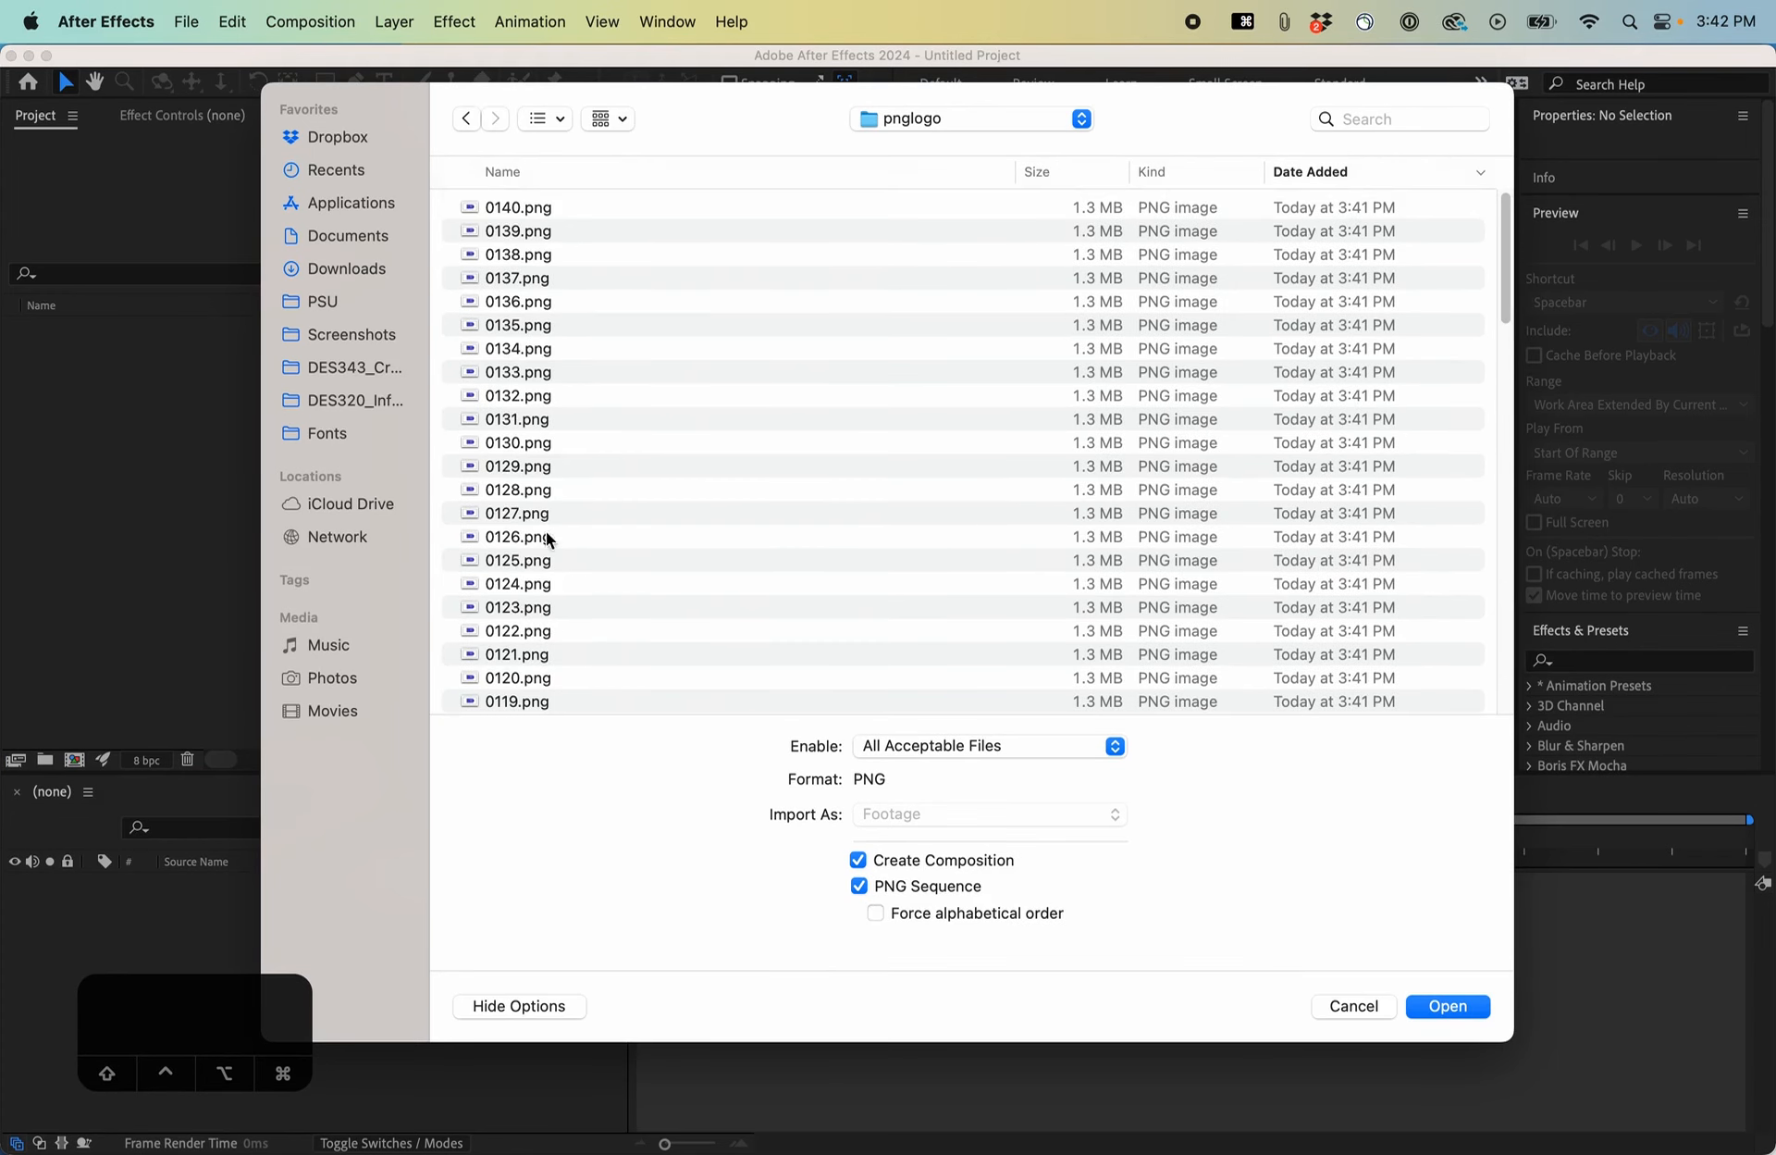
{"action": "left_click", "coordinate": [526, 175]}
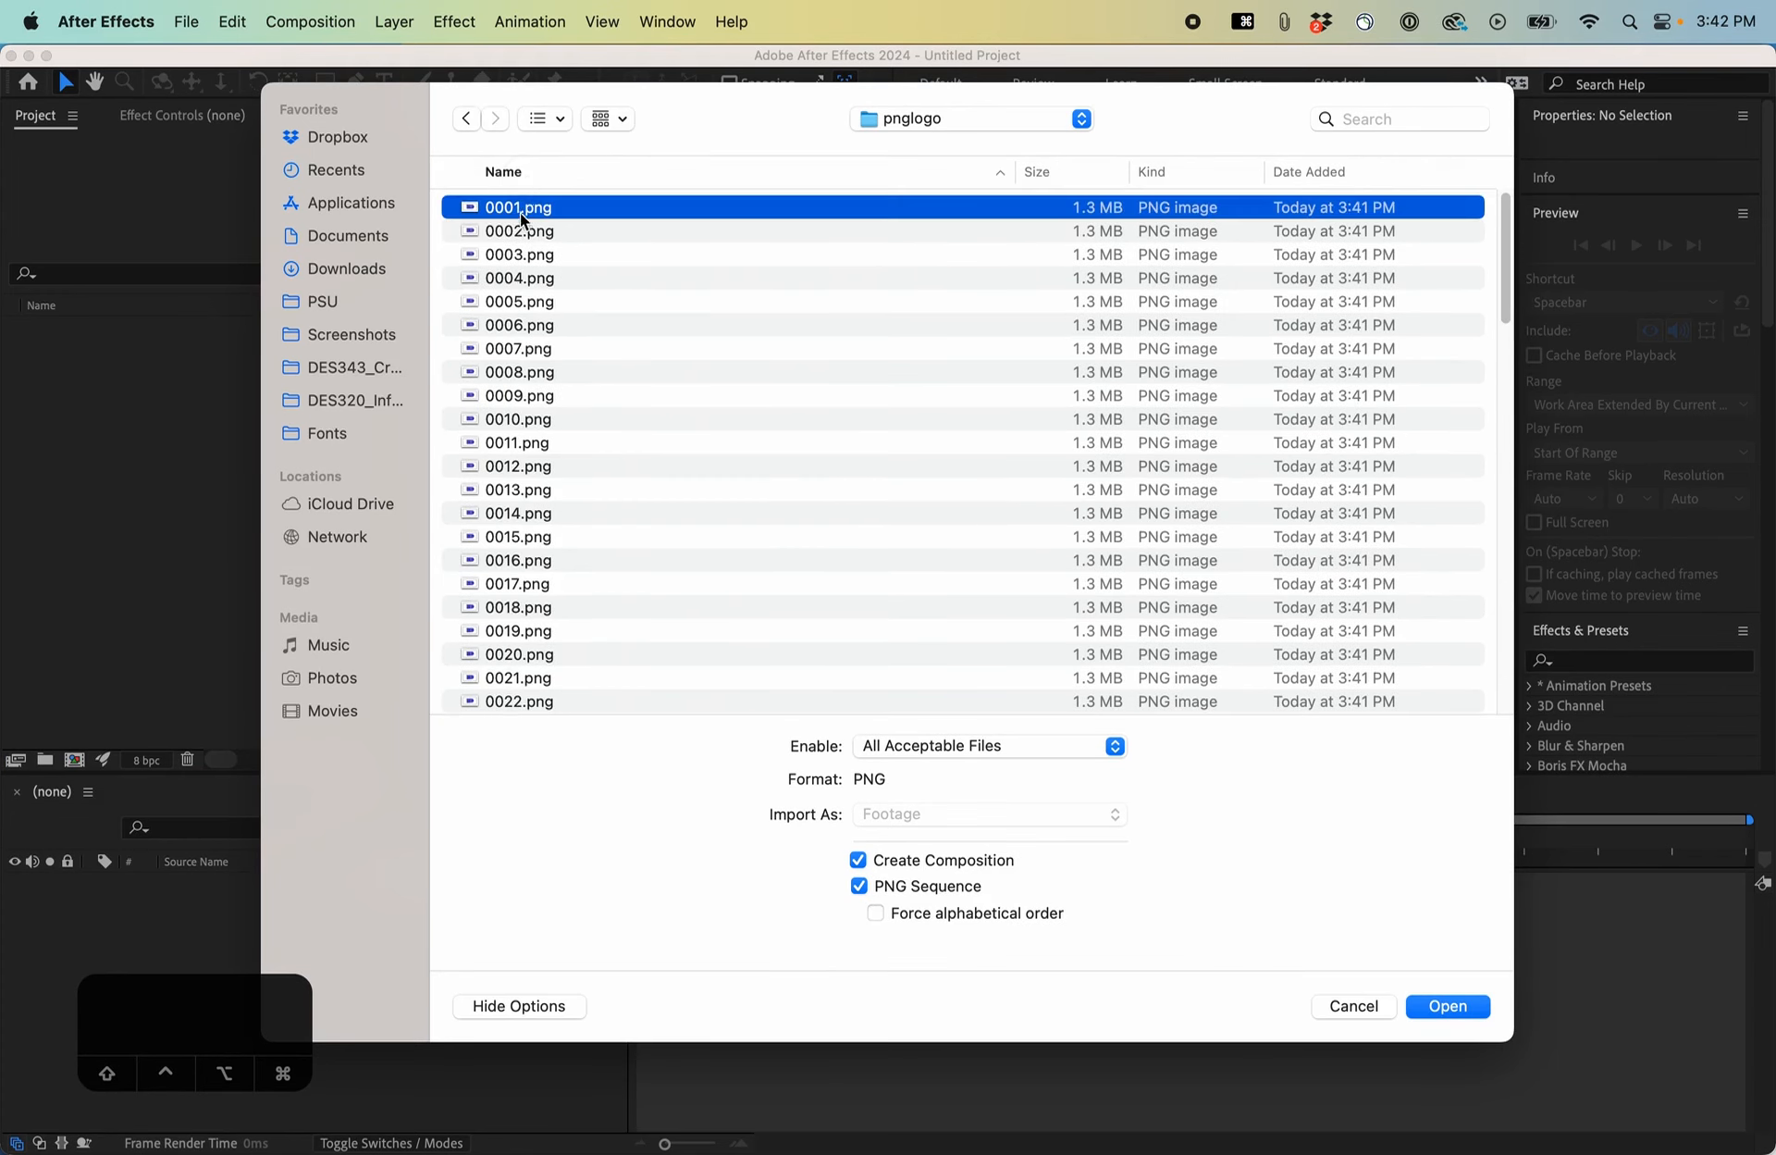
{"action": "scroll", "coordinate": [573, 424], "scroll_direction": "down", "scroll_amount": 20}
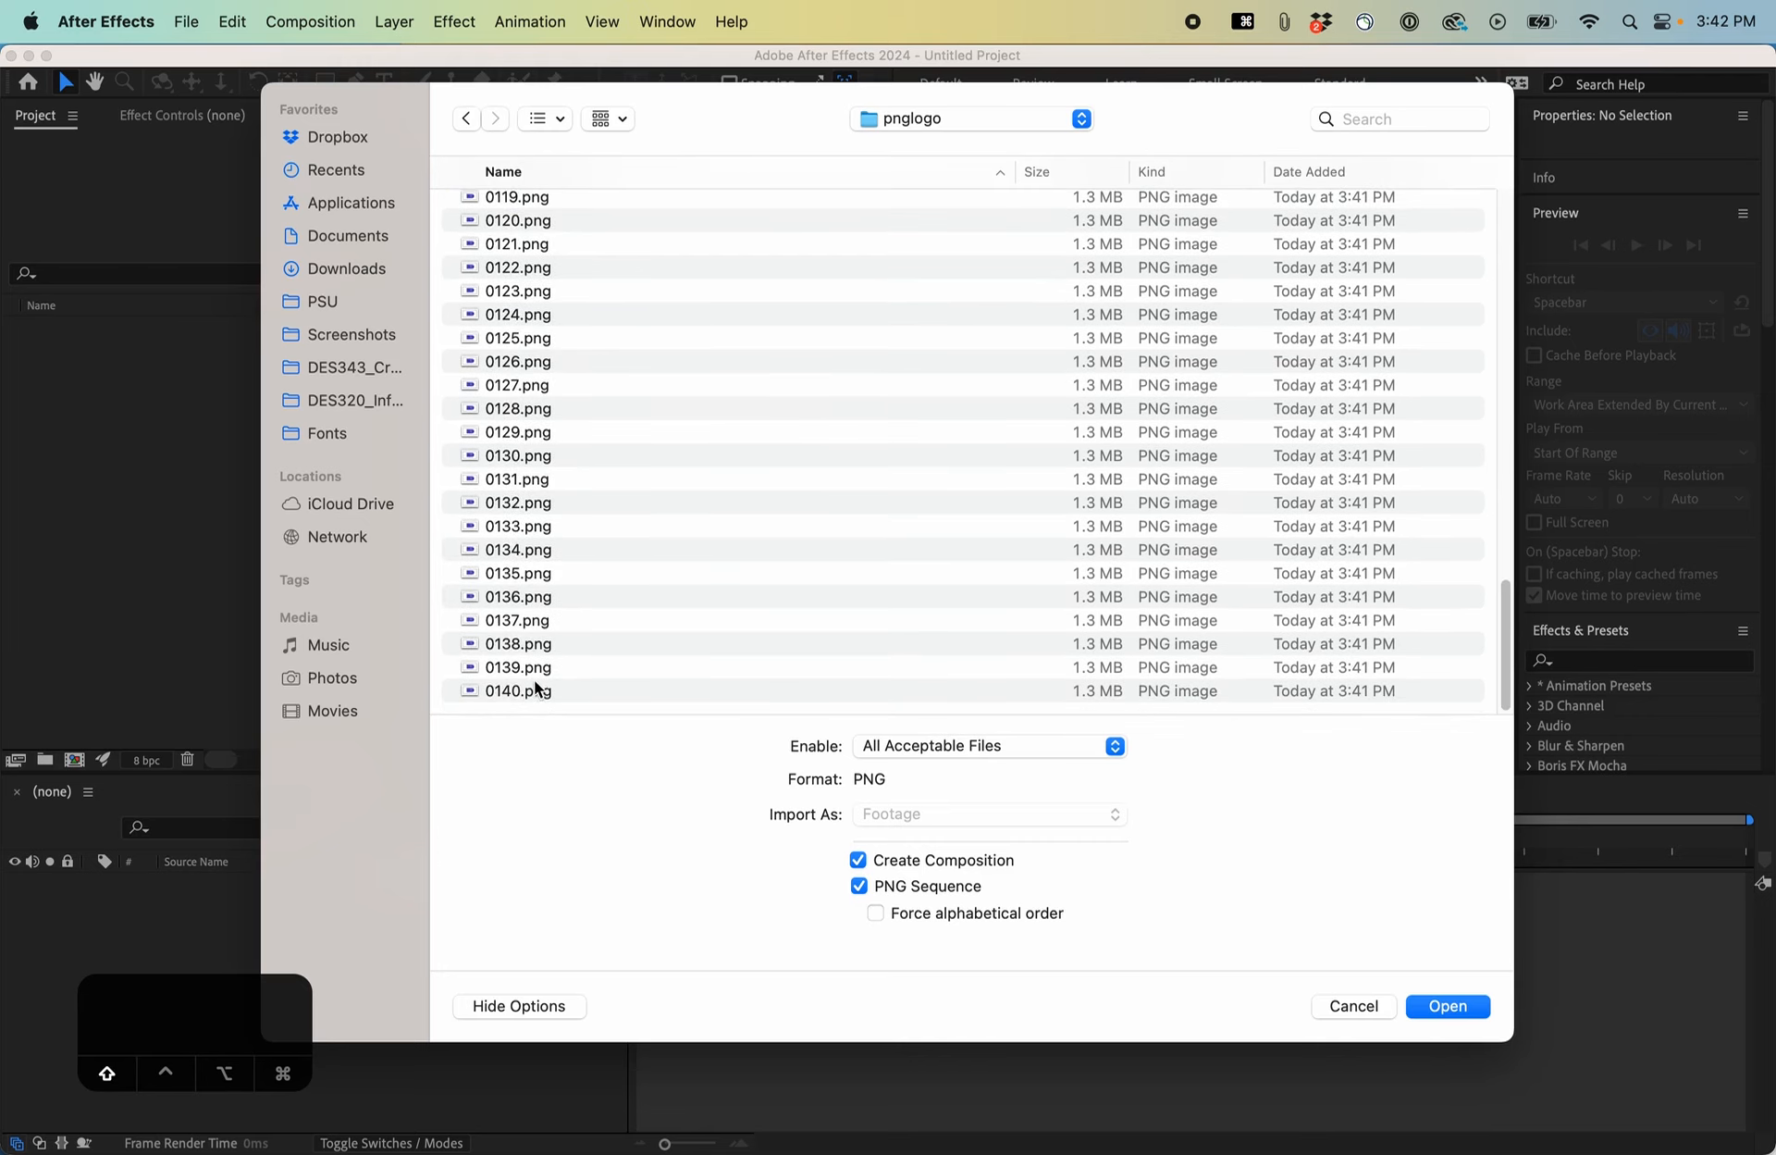
{"action": "left_click", "coordinate": [537, 691], "text": "shift"}
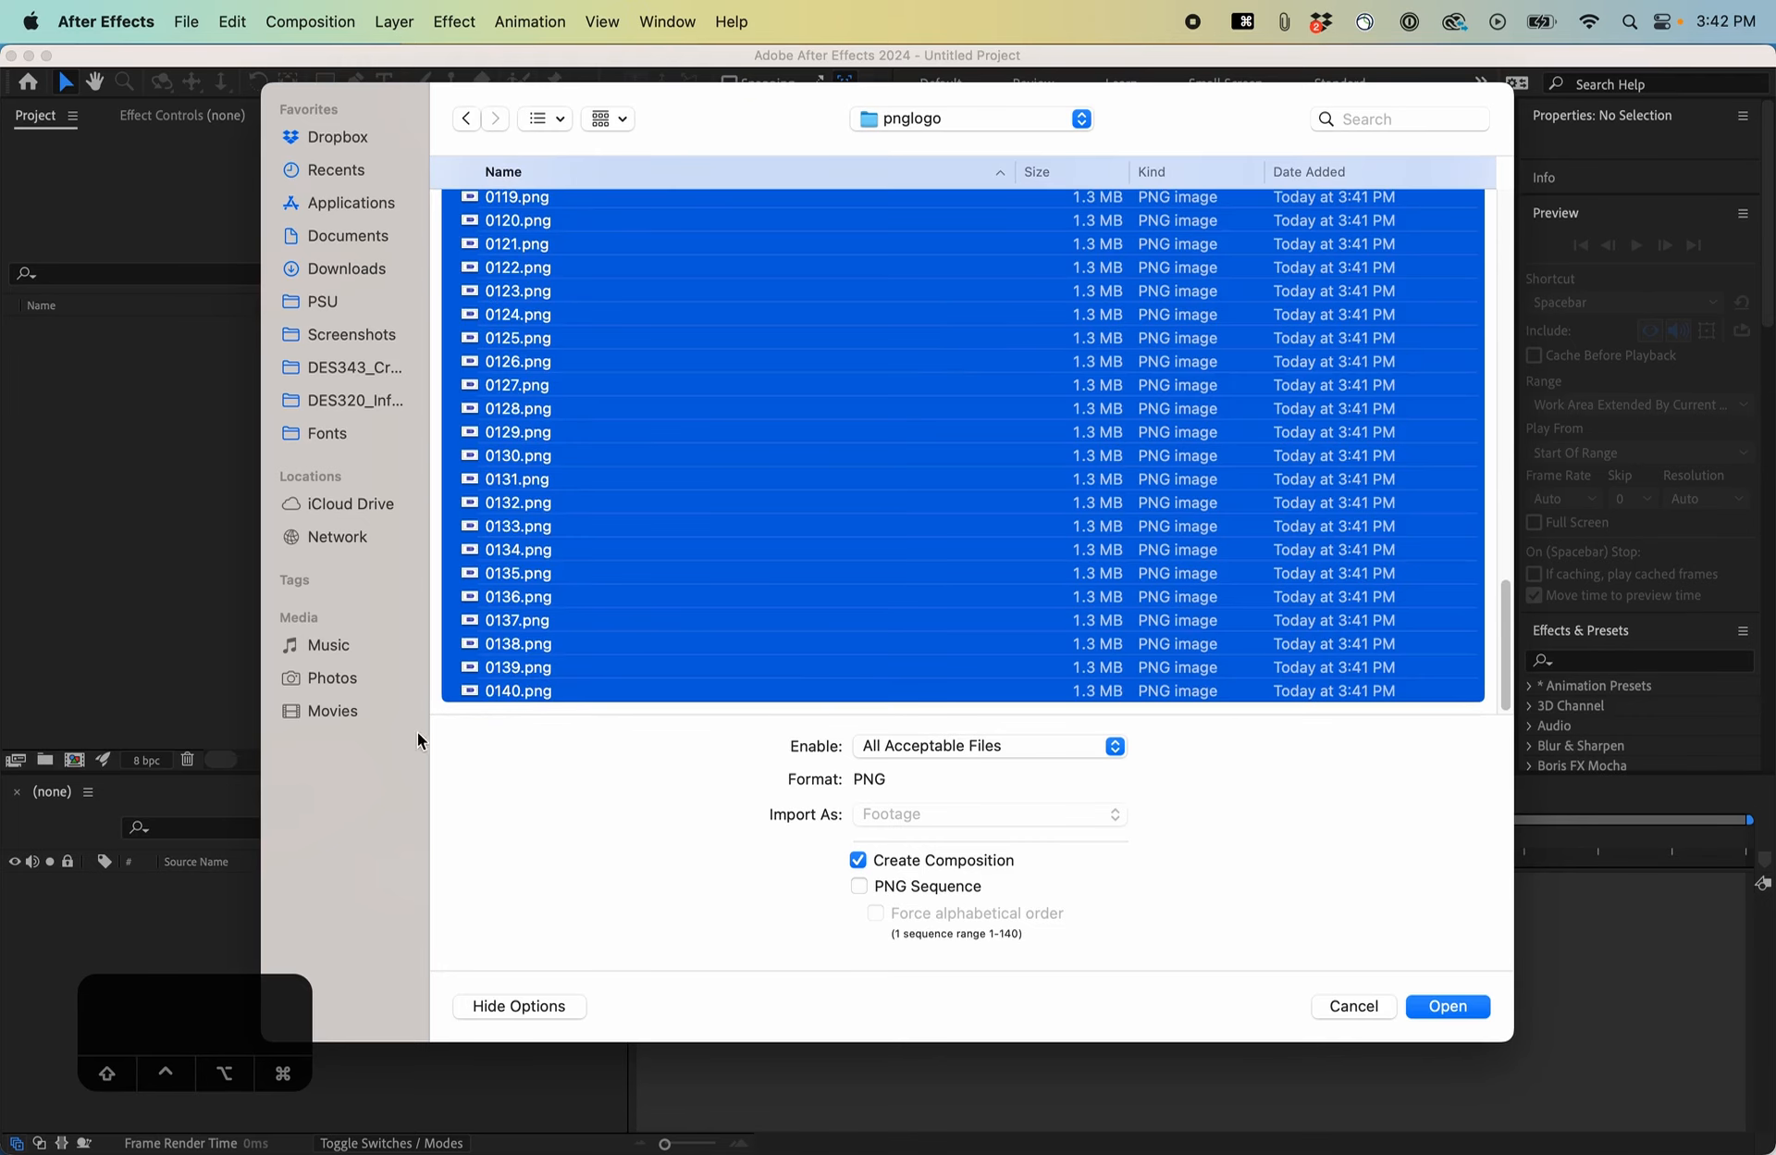
{"action": "left_click", "coordinate": [860, 888]}
{"action": "left_click", "coordinate": [1449, 1005]}
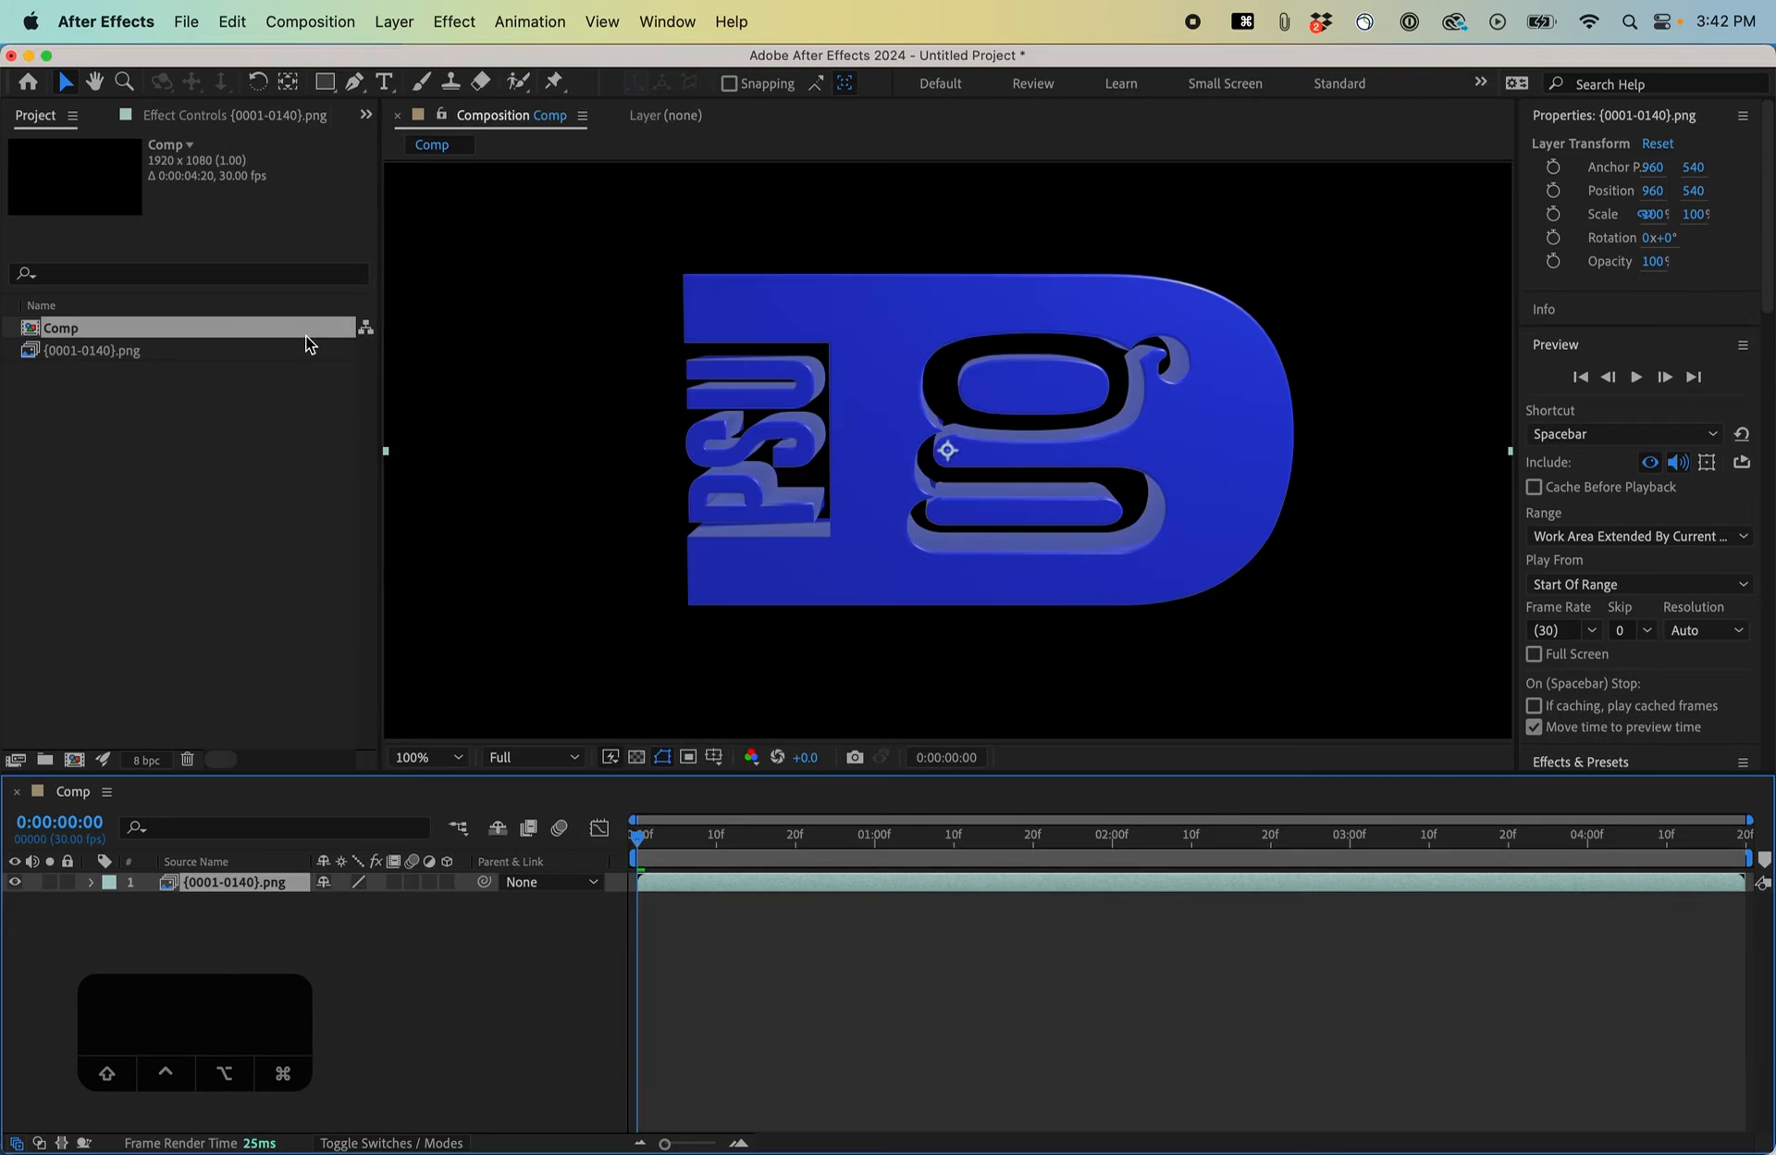
Fit the view to the whole frame and change the composition's background color from black to red.
{"action": "scroll", "coordinate": [935, 572], "scroll_direction": "up", "scroll_amount": 1}
{"action": "scroll", "coordinate": [929, 559], "scroll_direction": "down", "scroll_amount": 2}
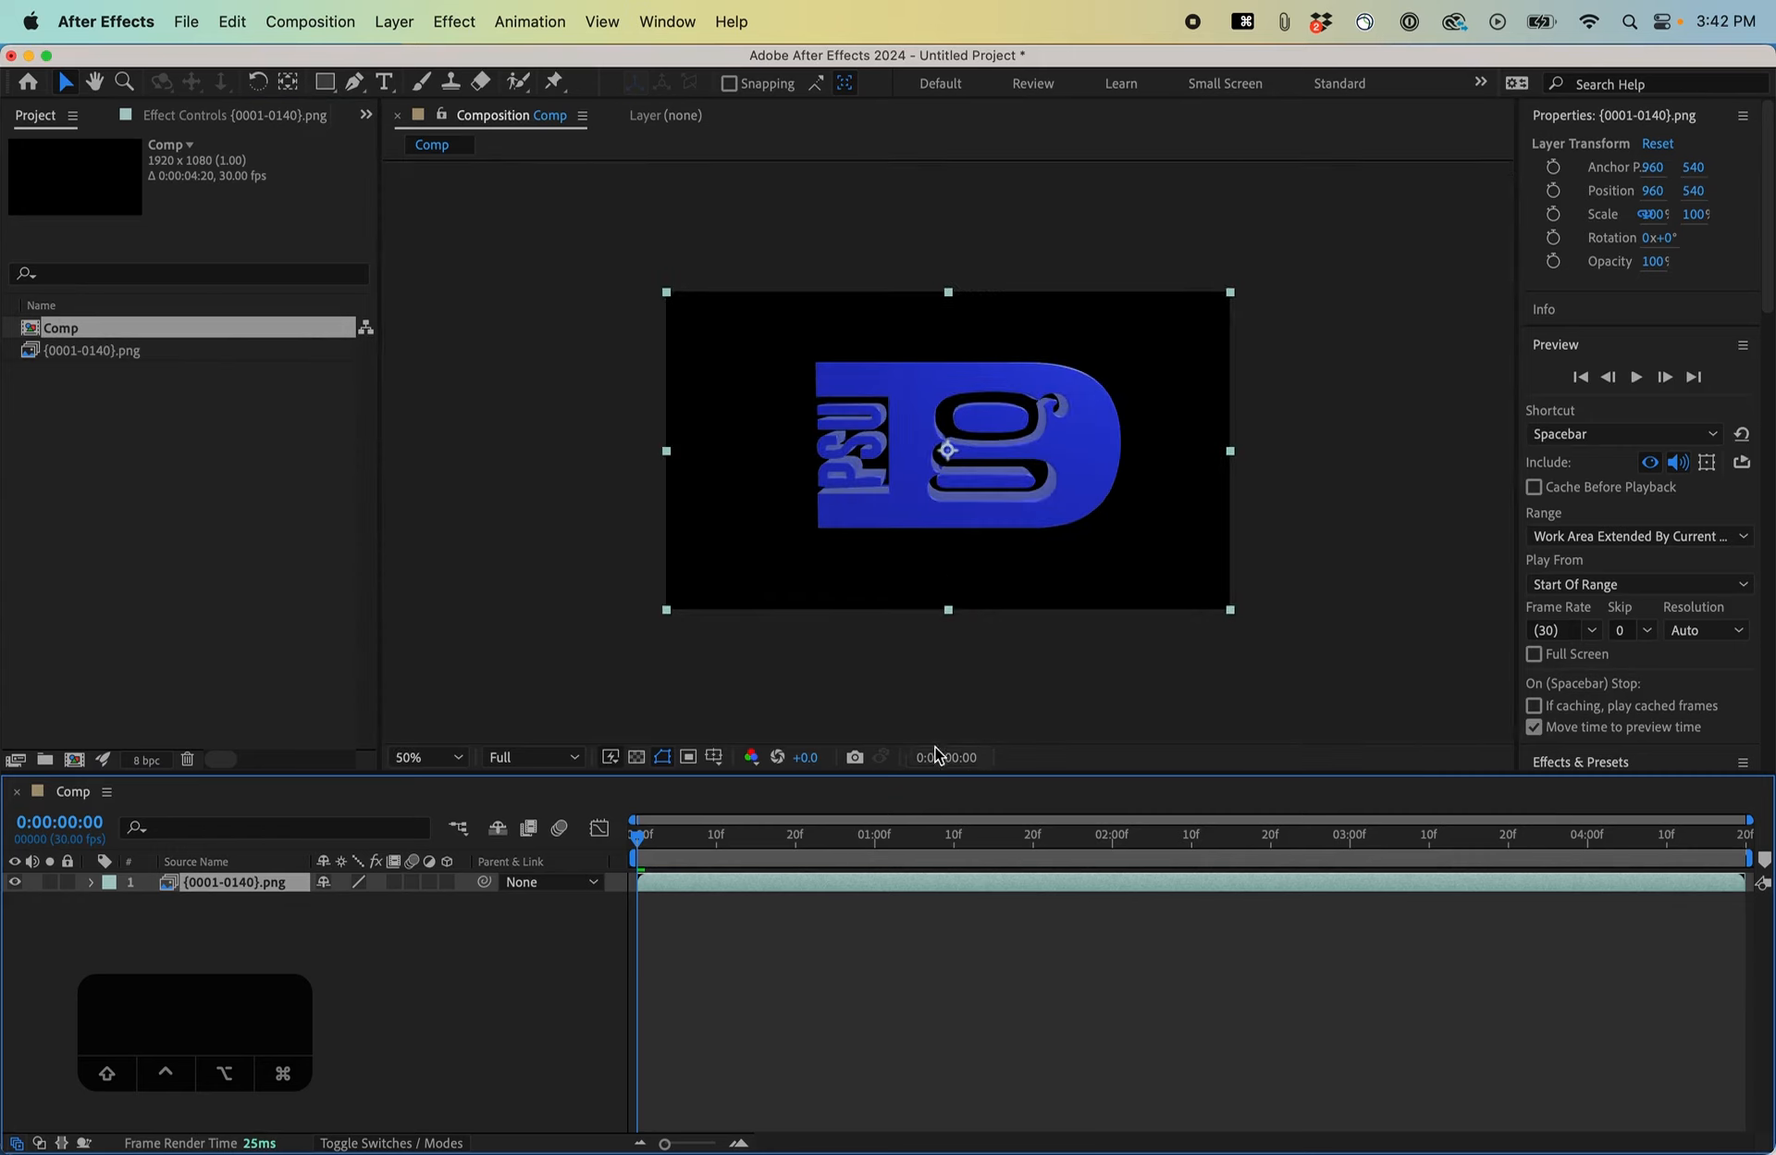
{"action": "left_click", "coordinate": [310, 21]}
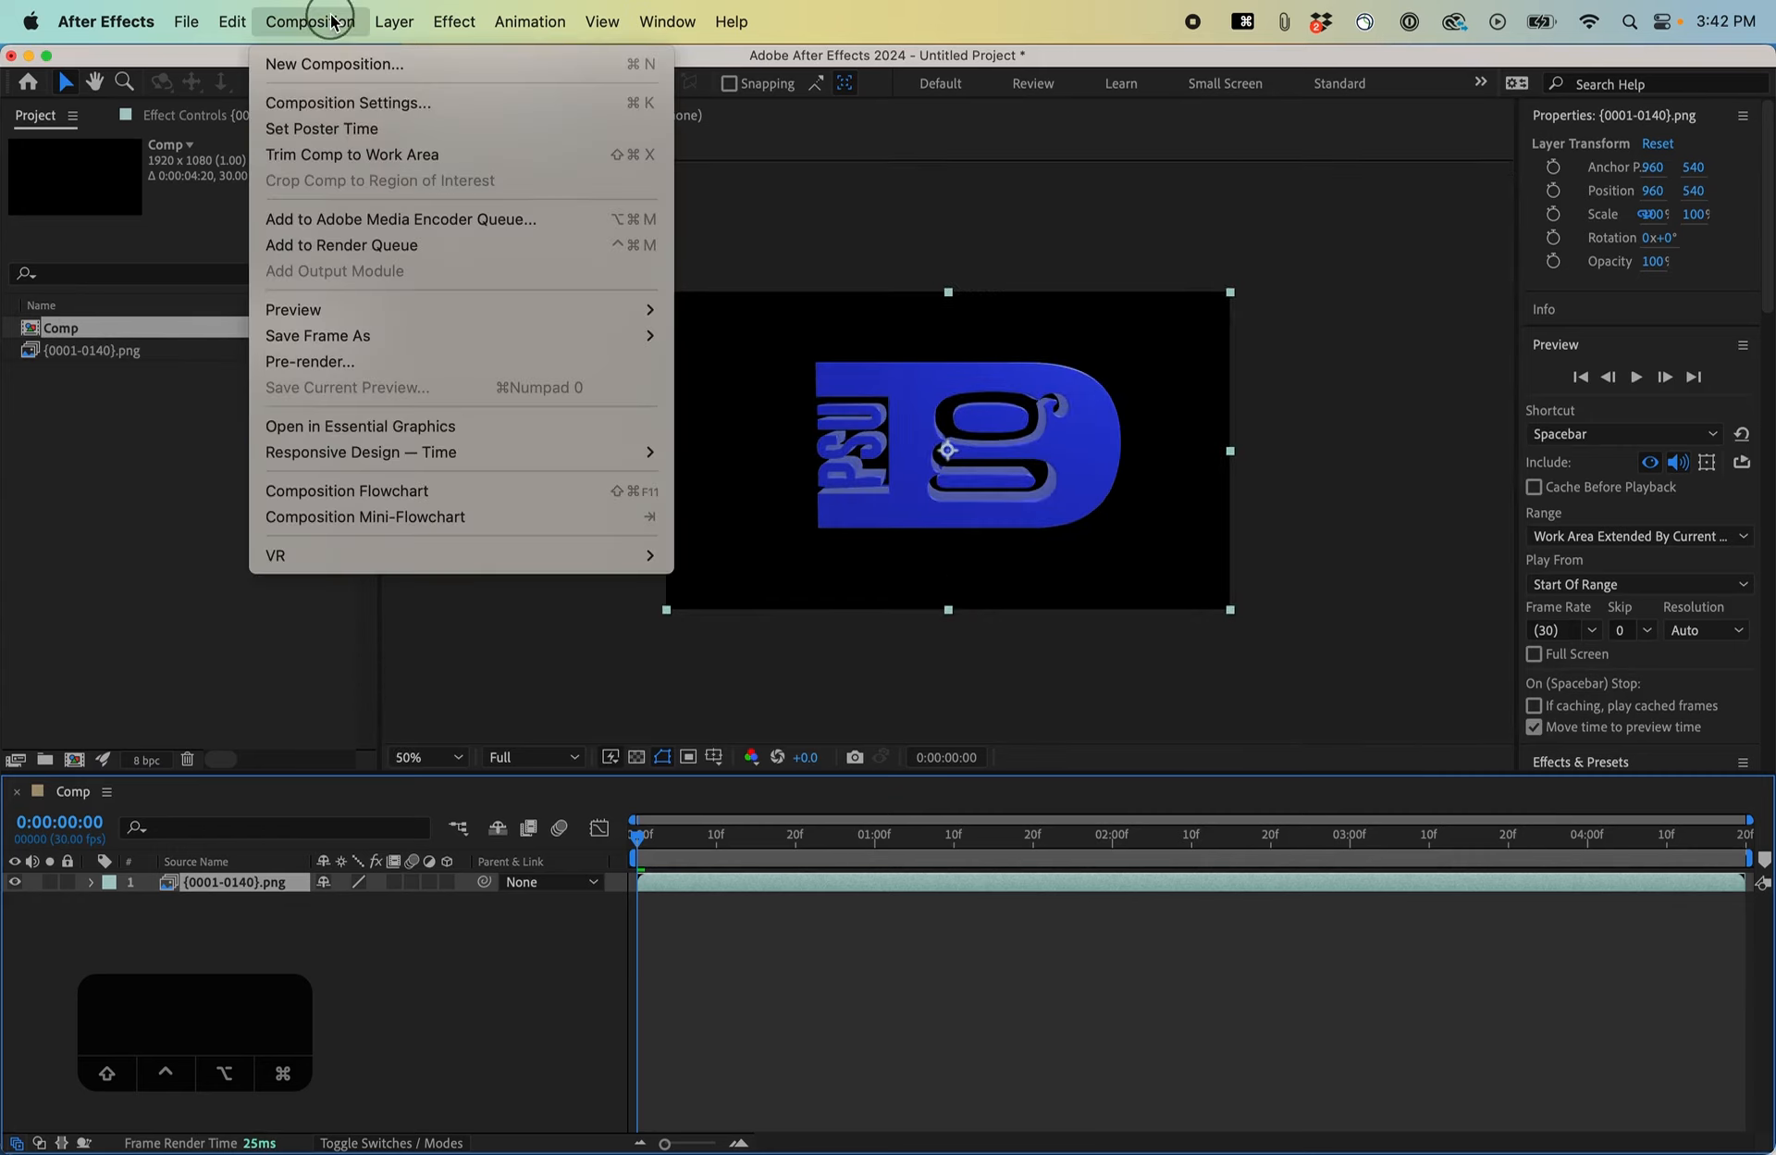
{"action": "left_click", "coordinate": [365, 96]}
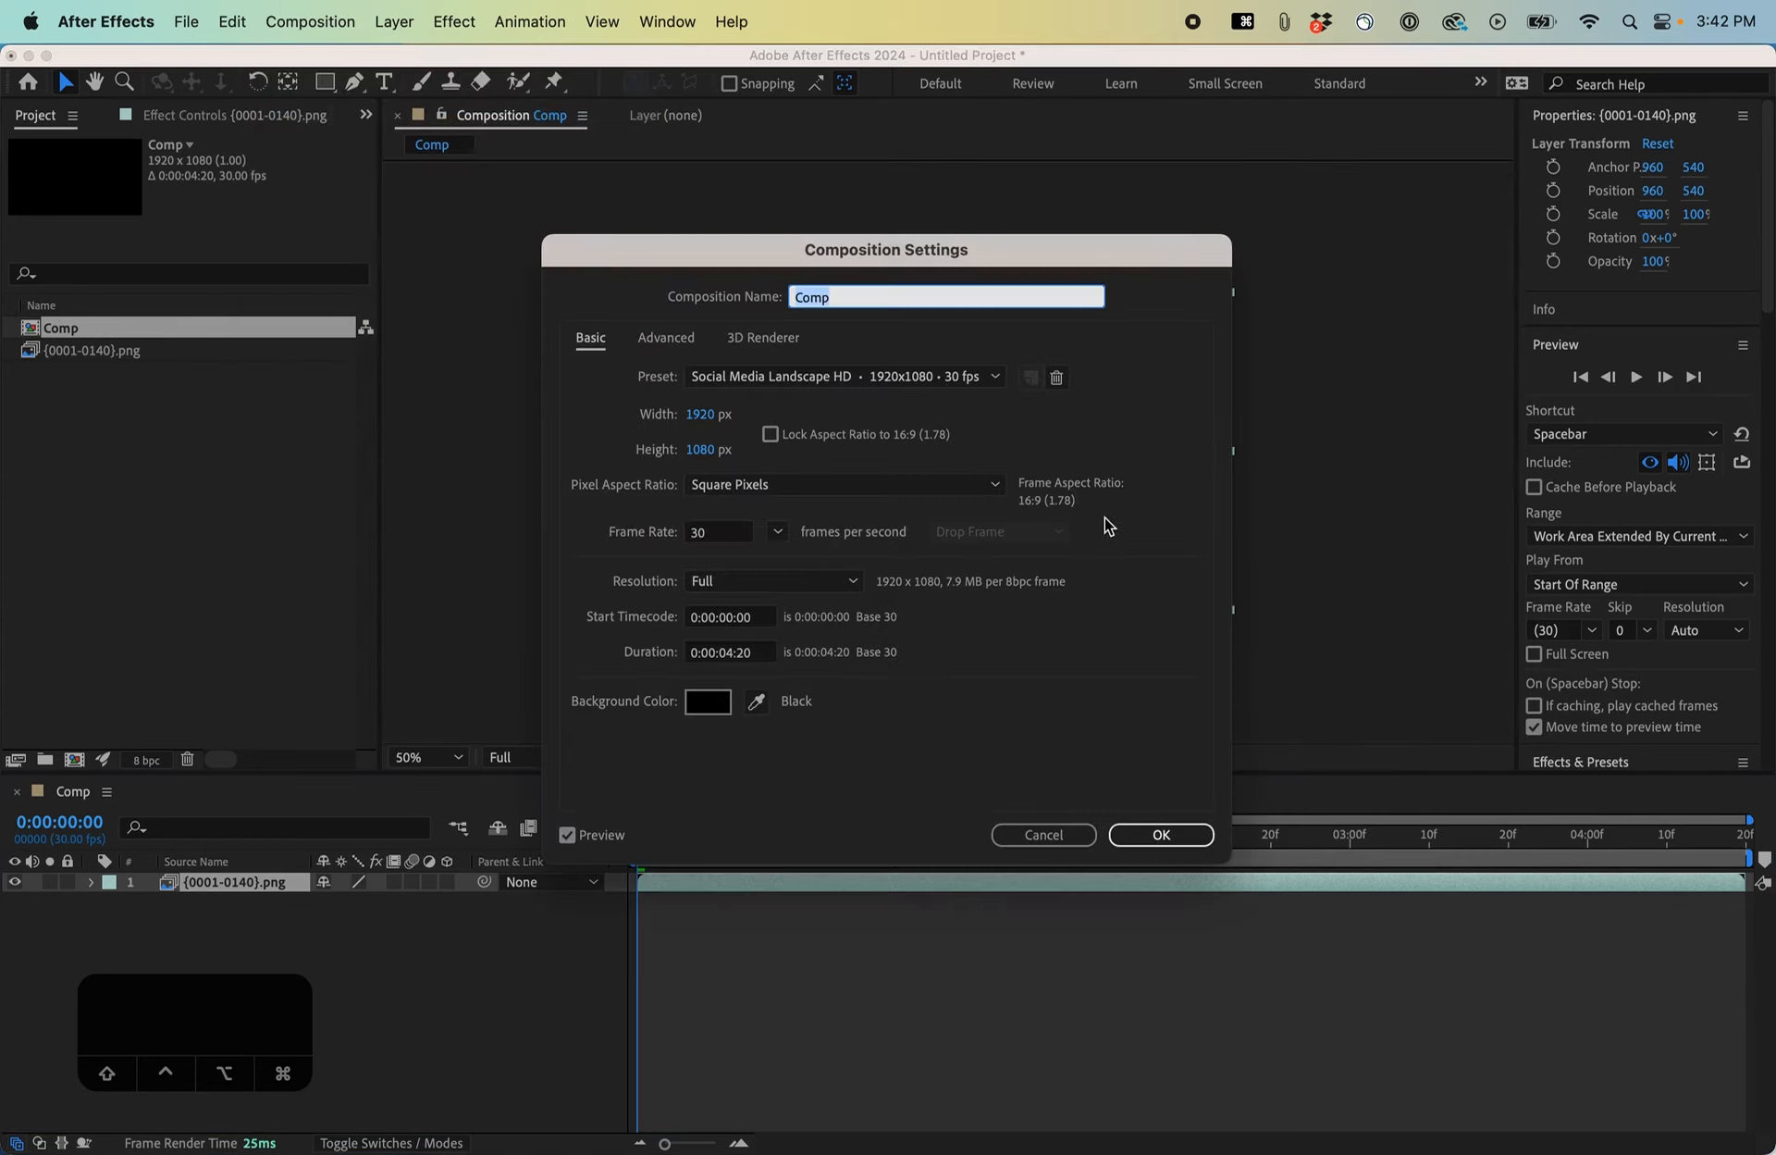
{"action": "left_click", "coordinate": [692, 704]}
{"action": "left_click", "coordinate": [327, 698]}
{"action": "left_click", "coordinate": [576, 654]}
{"action": "left_click", "coordinate": [1161, 834]}
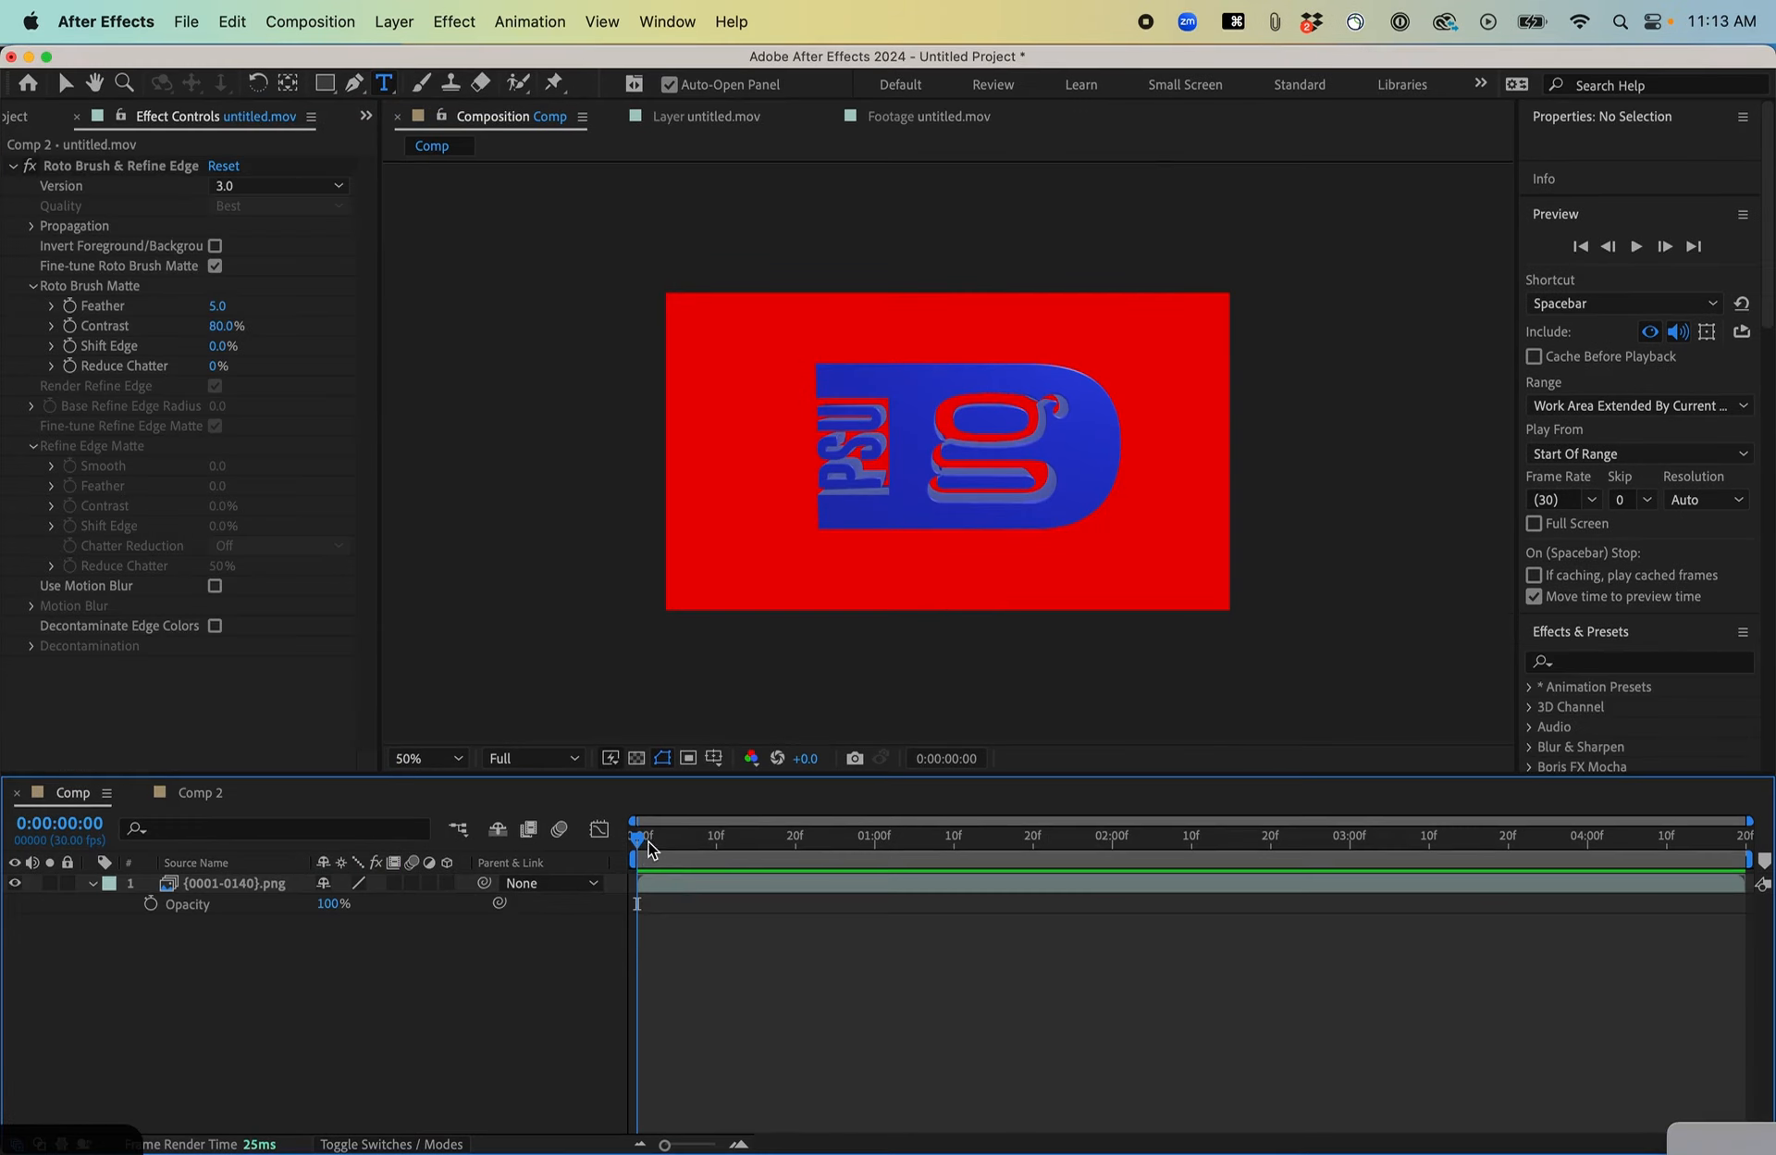
With the playhead at the start, add a white text layer over the logo reading "Portland State University".
{"action": "left_click_drag", "start_coordinate": [647, 844], "coordinate": [487, 879]}
{"action": "left_click", "coordinate": [379, 91]}
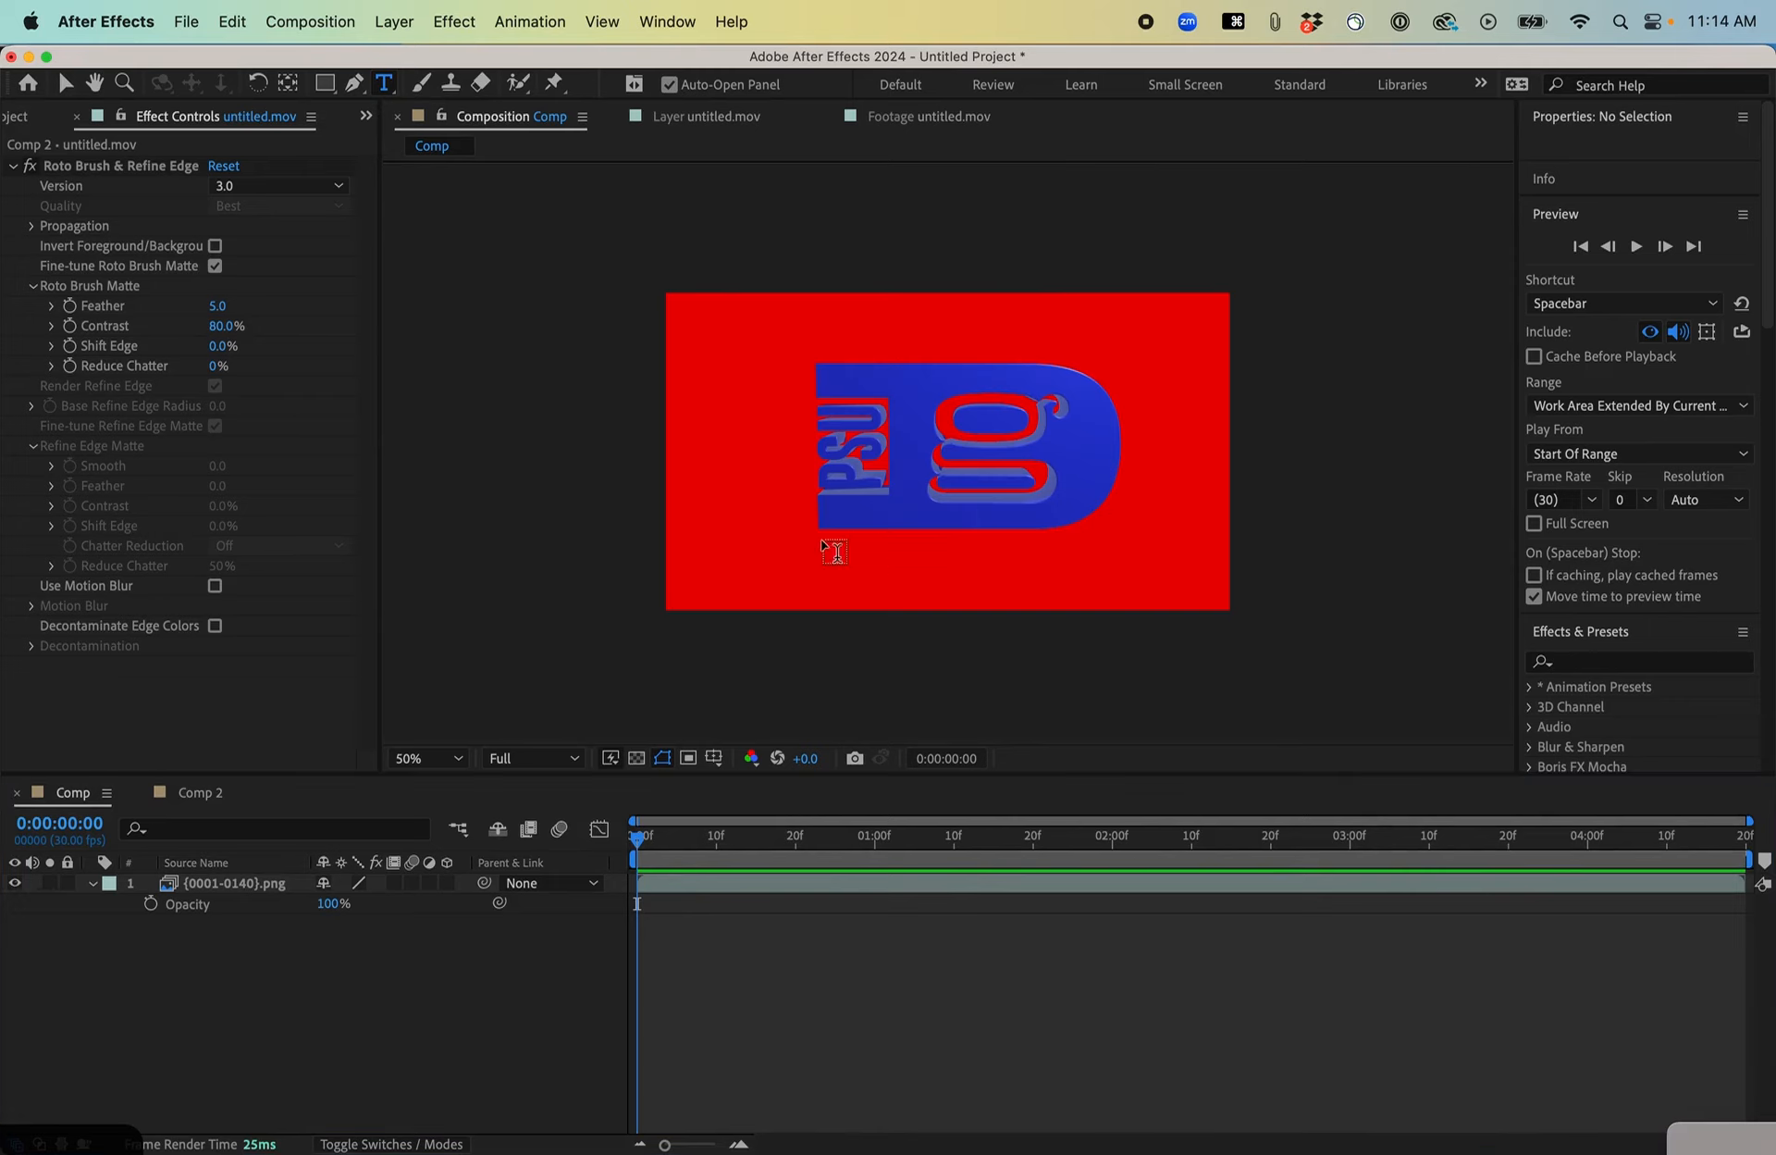
{"action": "left_click", "coordinate": [777, 421]}
{"action": "type", "text": "Portland S"}
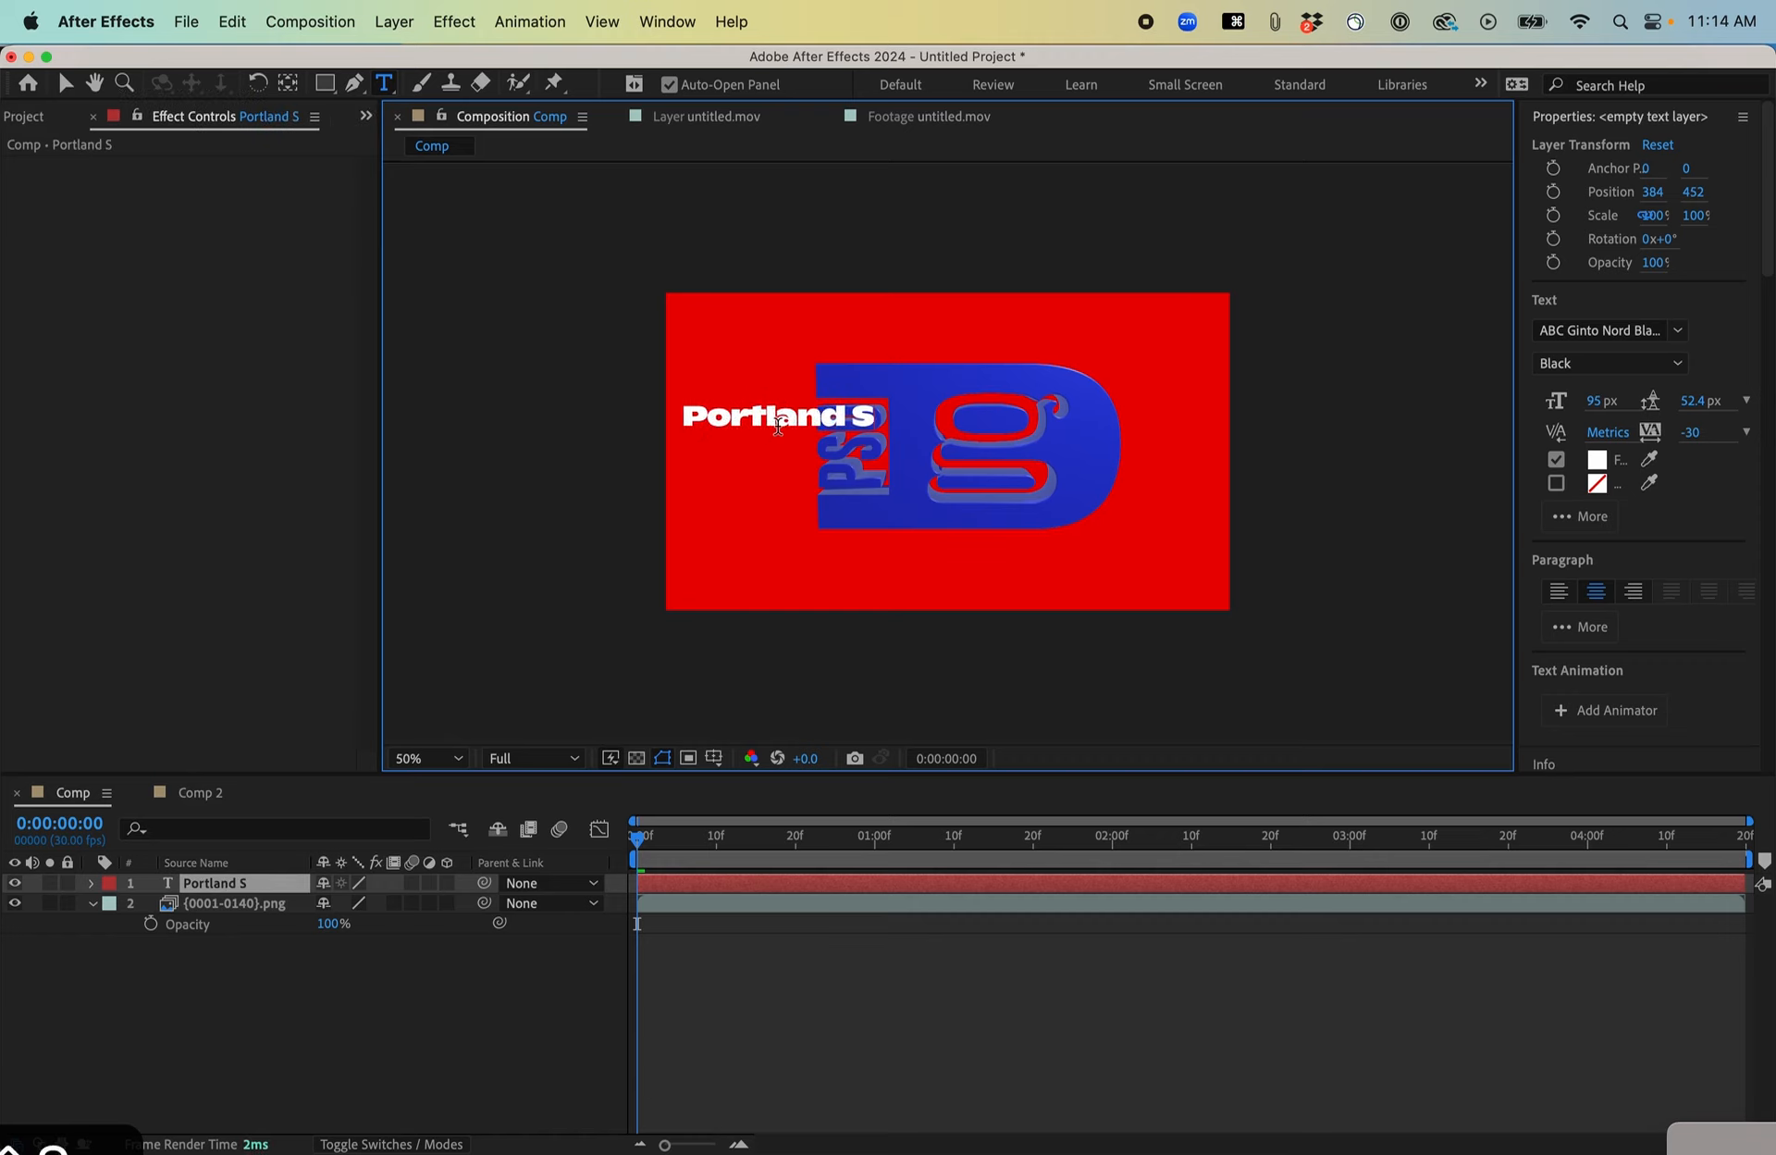
{"action": "type", "text": "tate University"}
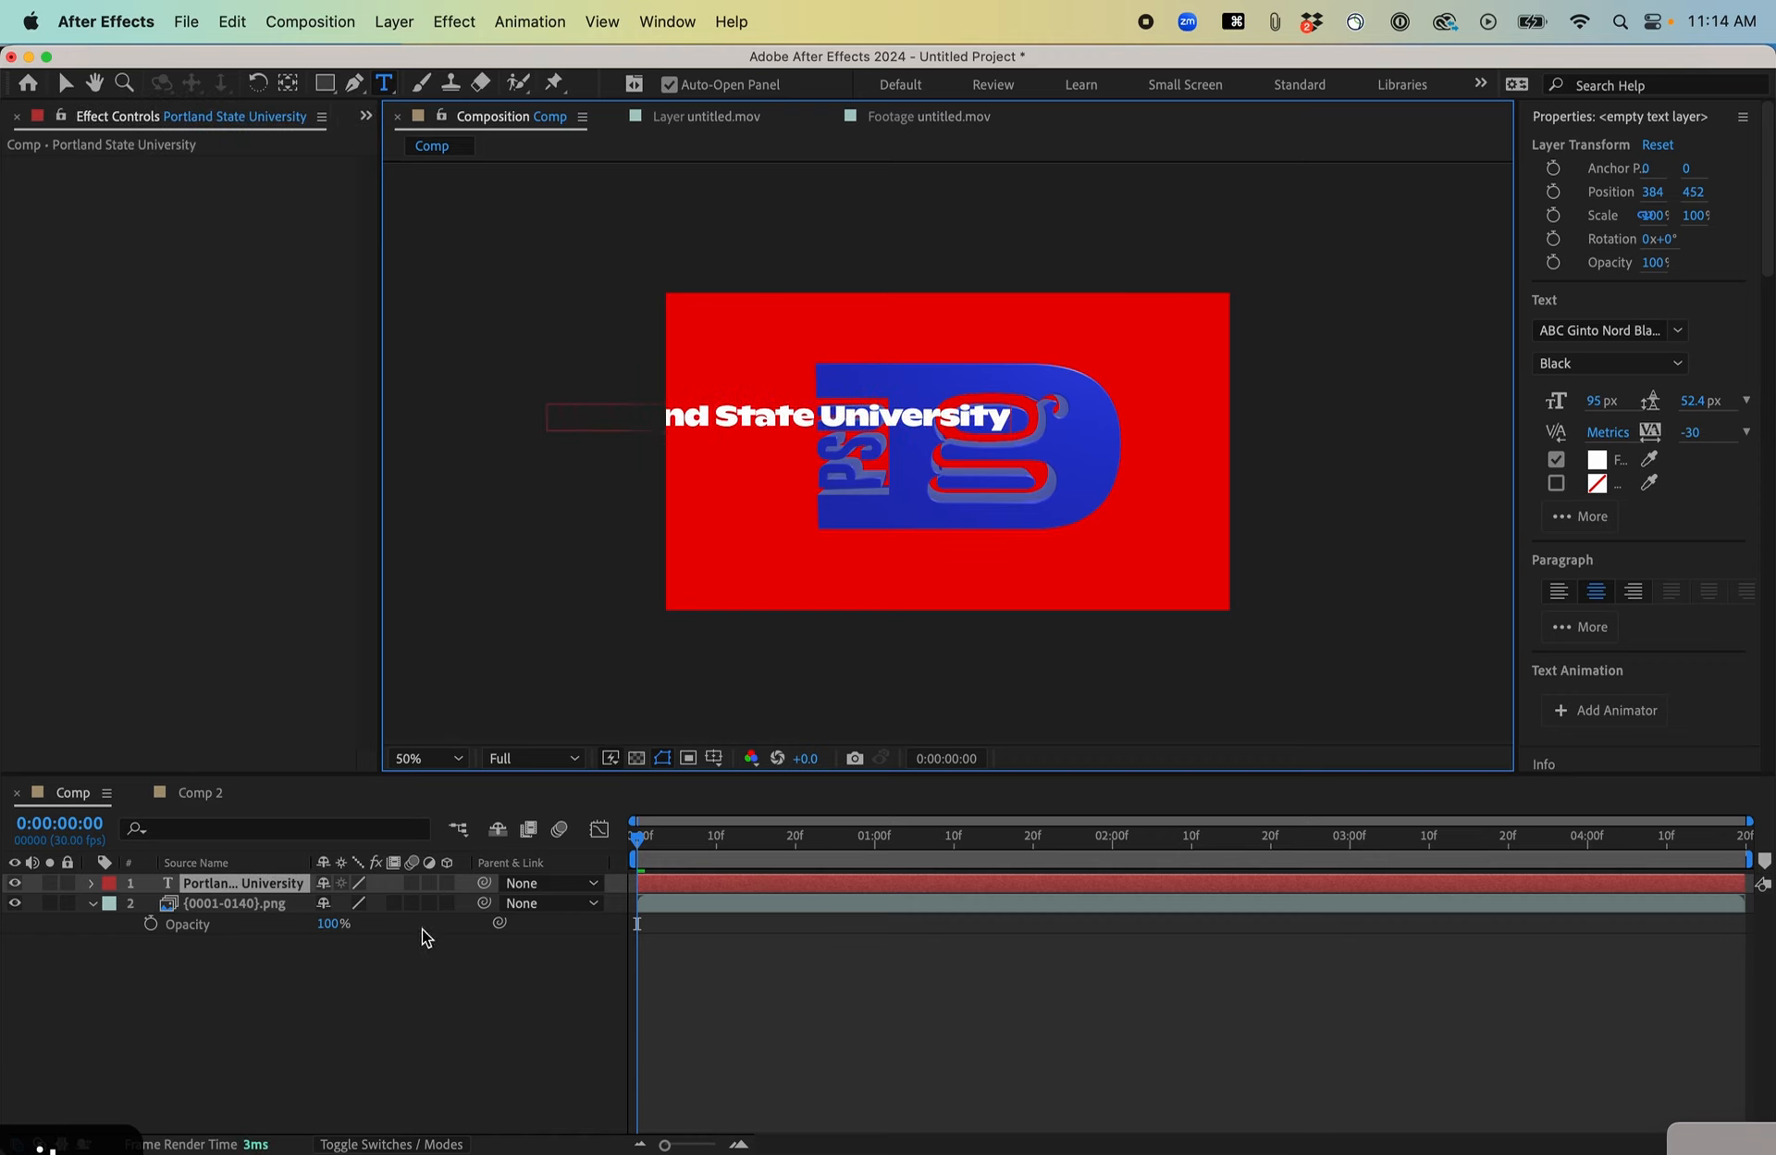
Center the text layer horizontally by setting its X position to 960.
{"action": "left_click", "coordinate": [236, 903]}
{"action": "left_click", "coordinate": [248, 884]}
{"action": "key", "text": "p"}
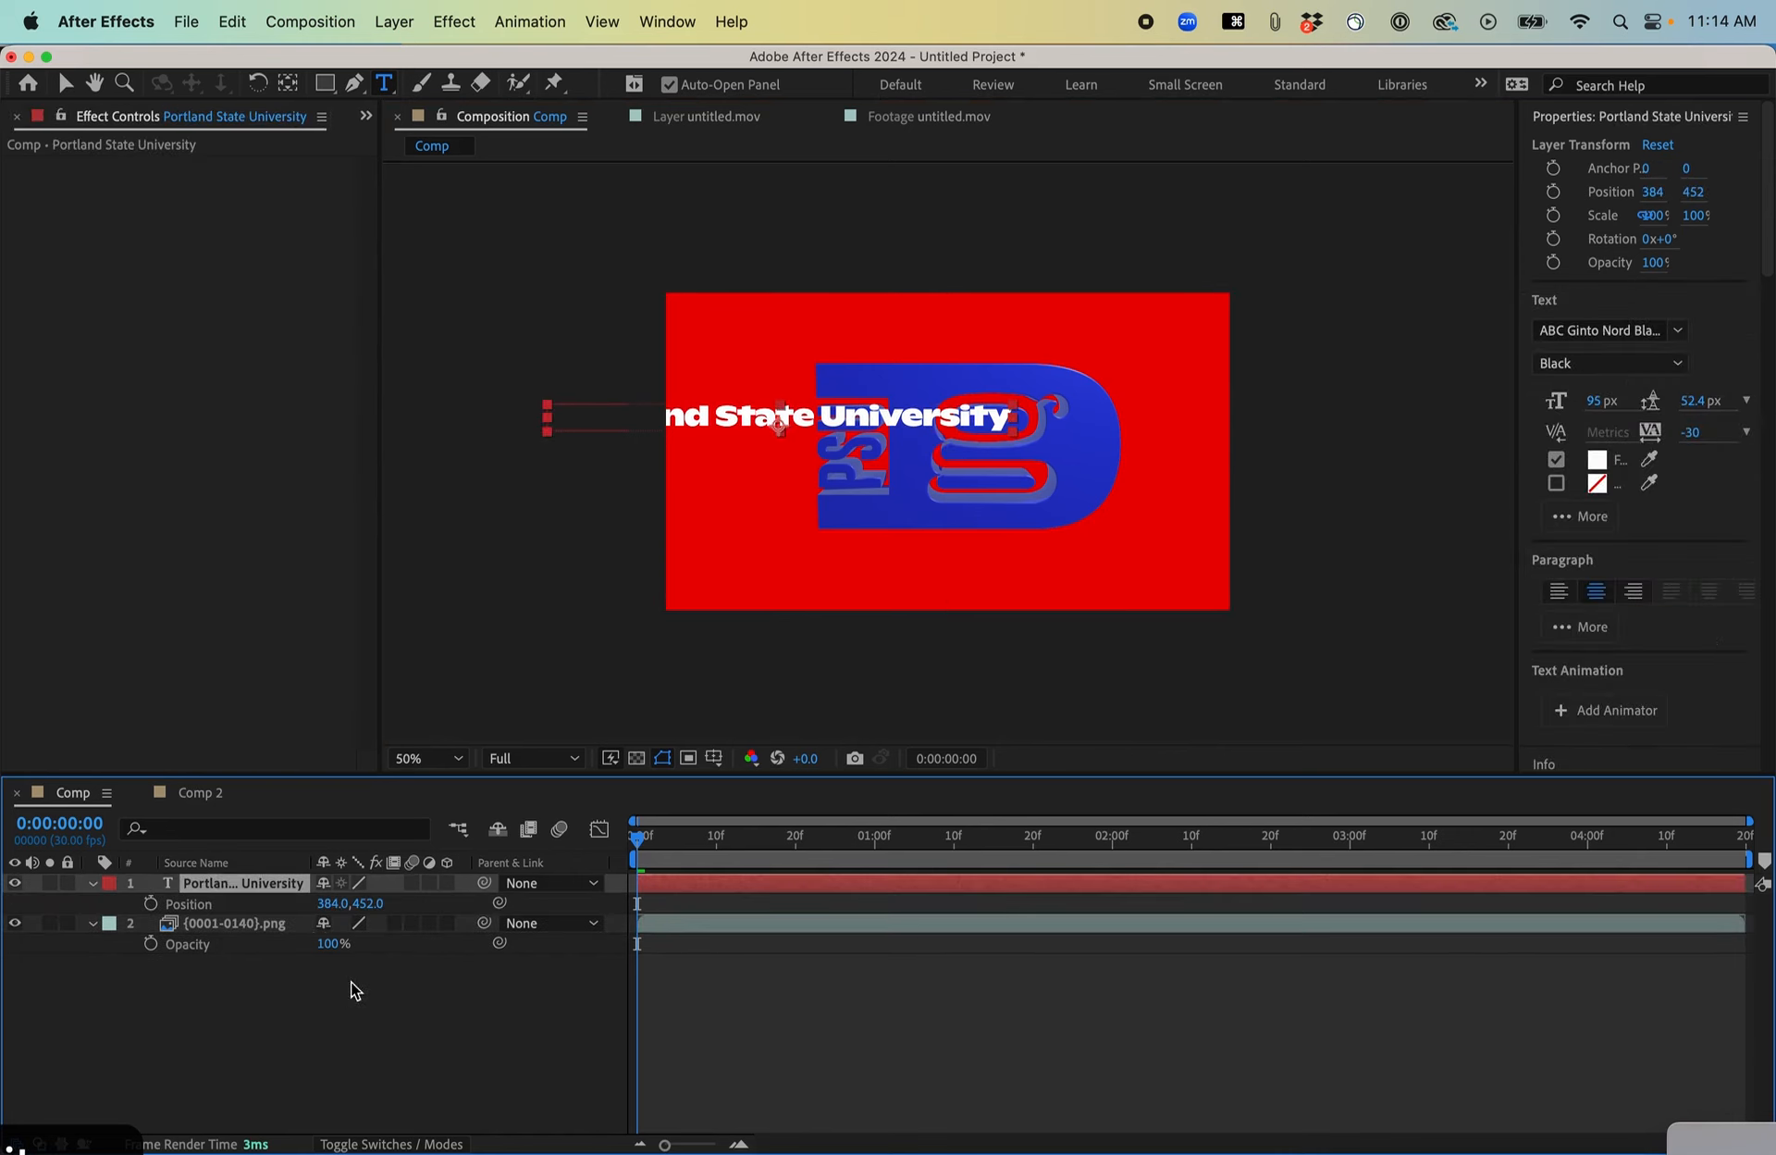
{"action": "left_click", "coordinate": [335, 904]}
{"action": "type", "text": "960"}
{"action": "key", "text": "Return"}
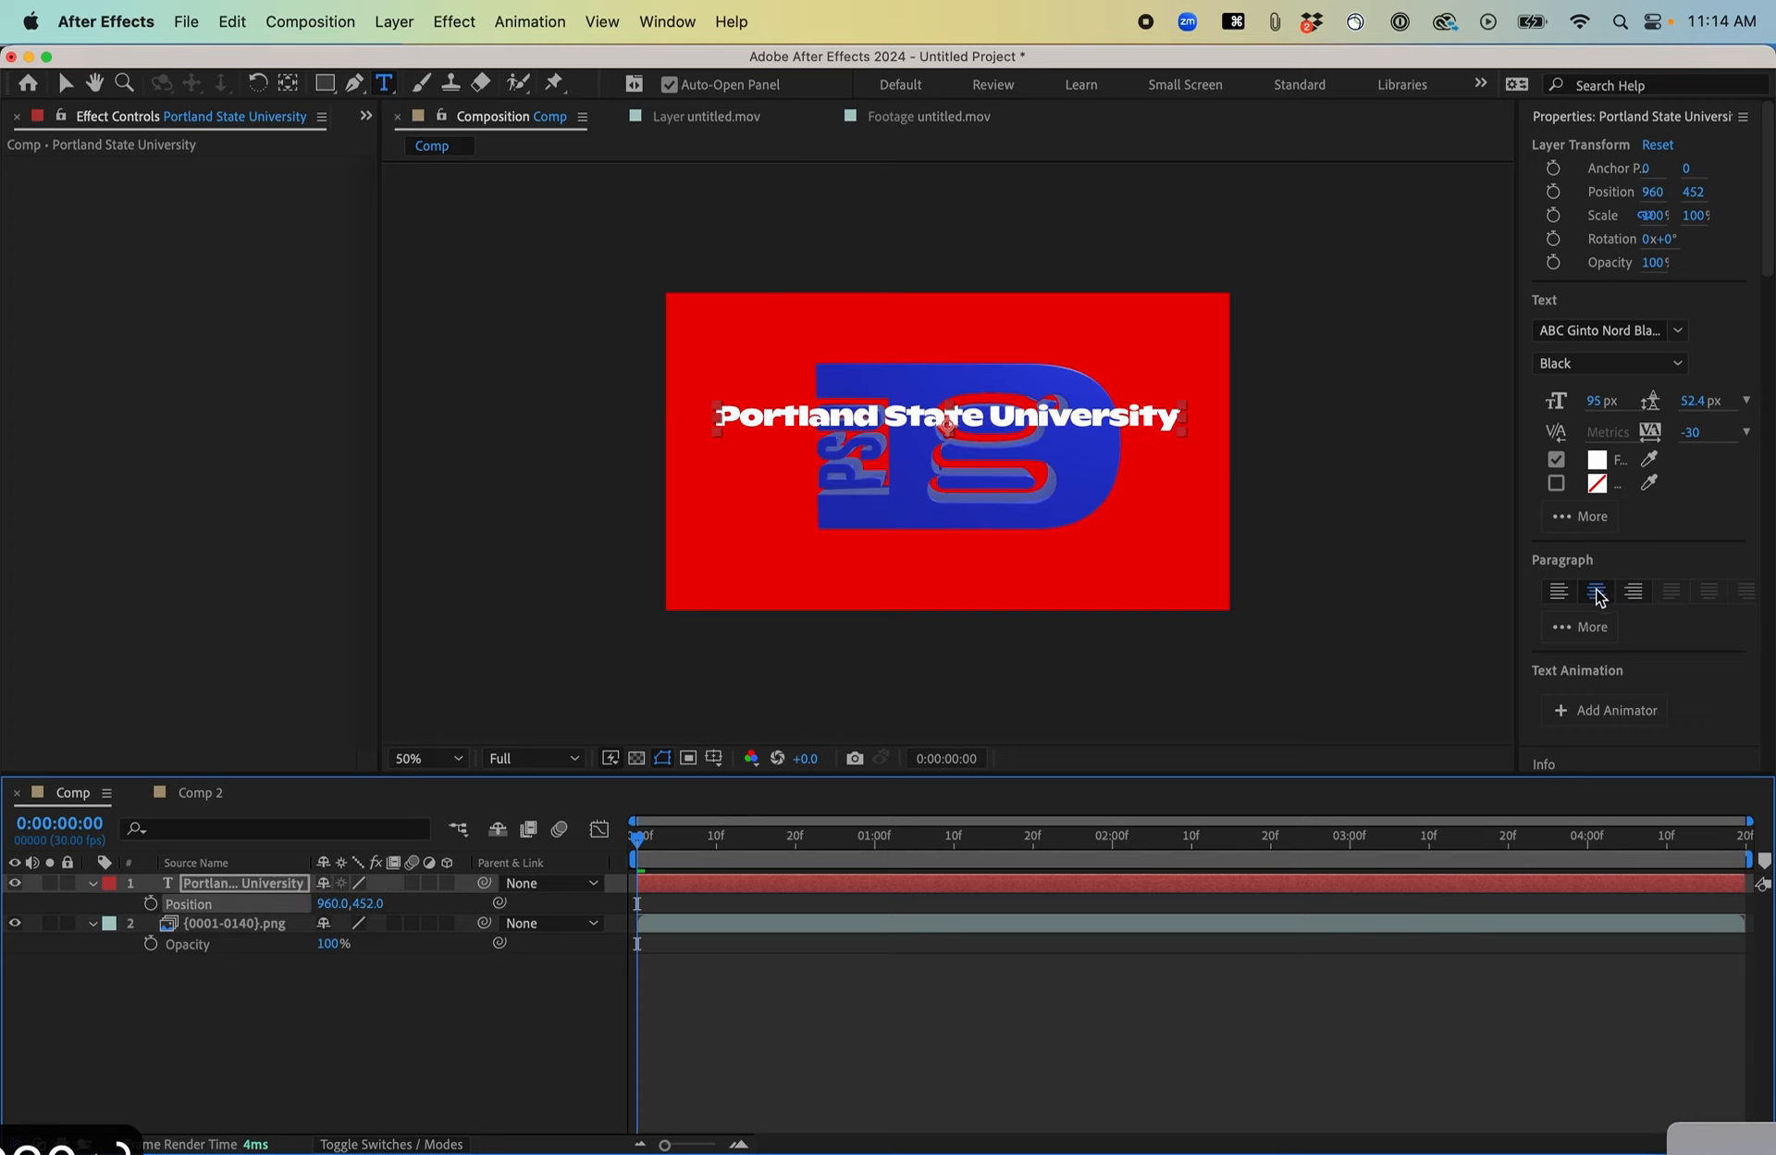
{"action": "left_click", "coordinate": [701, 900]}
{"action": "left_click_drag", "start_coordinate": [685, 851], "coordinate": [508, 833]}
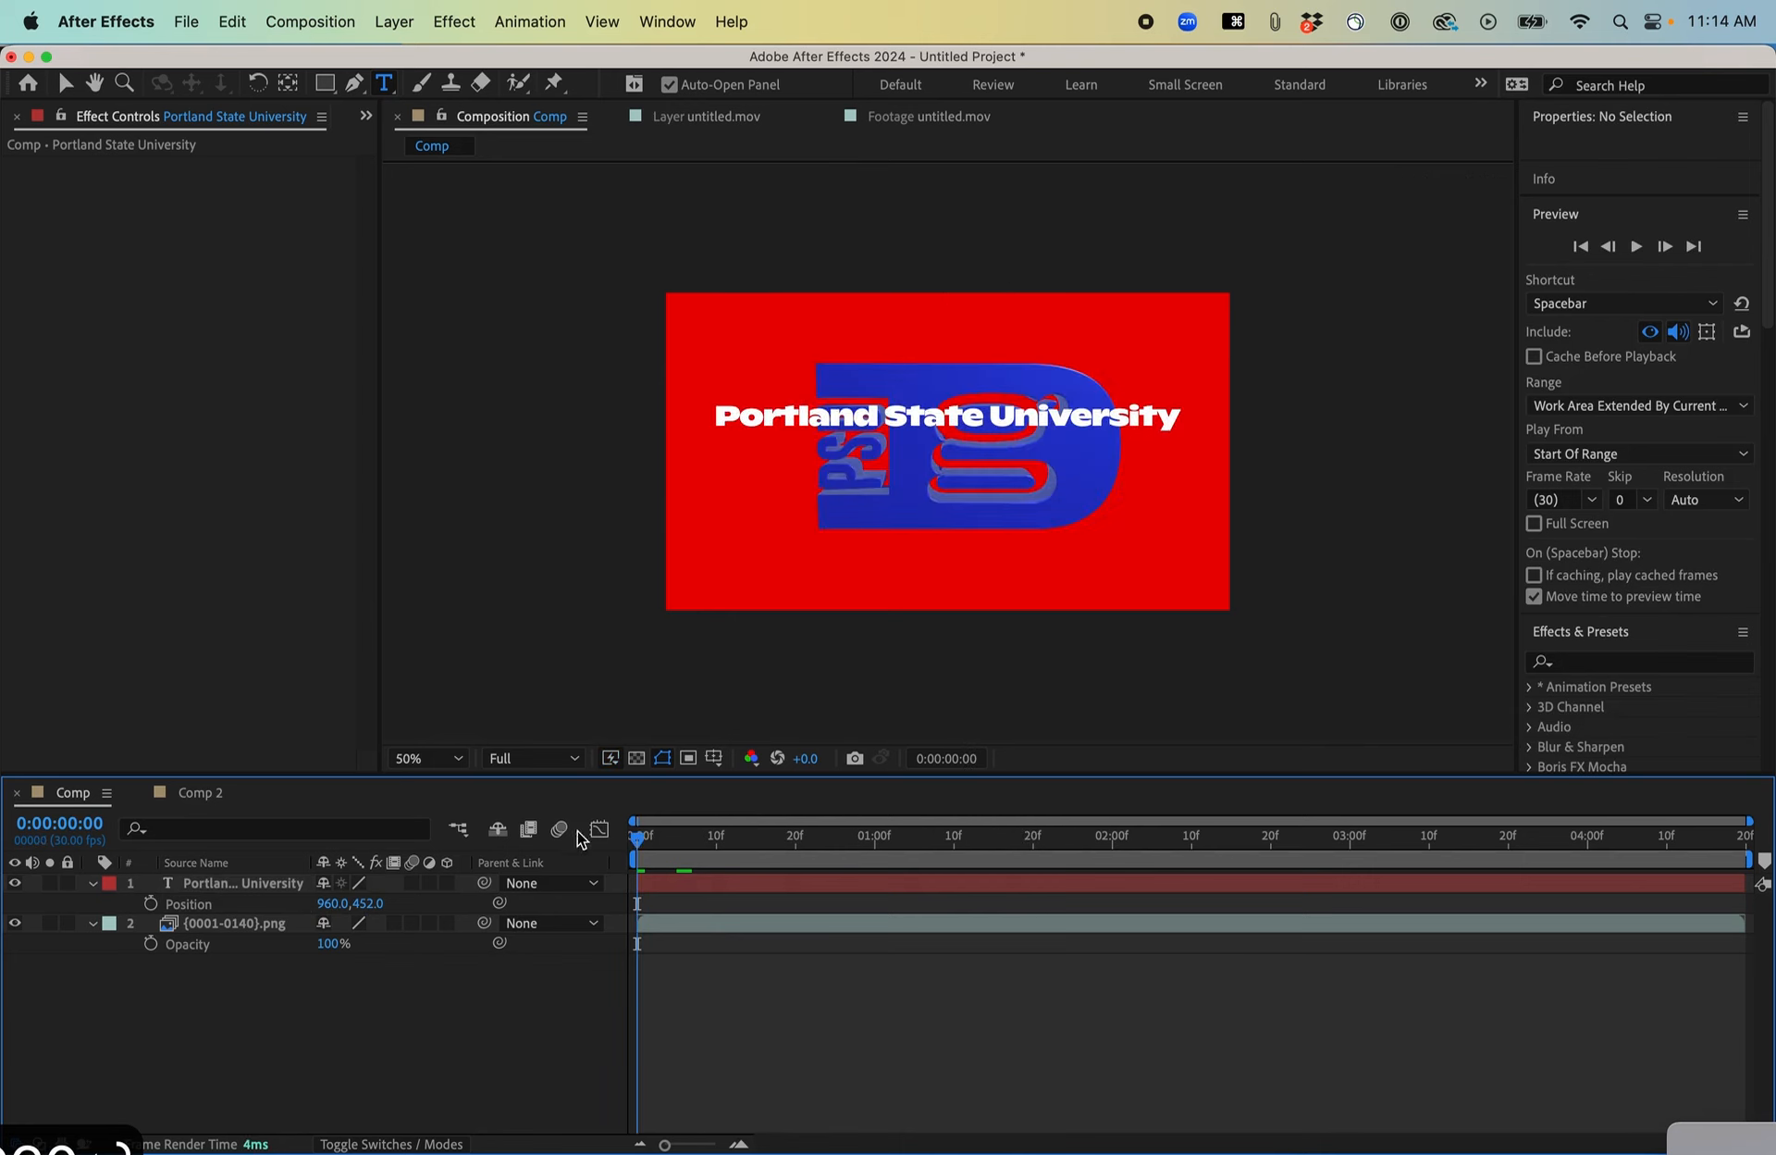
Nudge the text layer down in large increments to a Y position of 572.
{"action": "left_click", "coordinate": [188, 885]}
{"action": "key", "text": "shift+Down"}
{"action": "key", "text": "shift+Down"}
{"action": "key", "text": "shift+Down"}
{"action": "key", "text": "shift+Down"}
{"action": "key", "text": "shift+Down"}
{"action": "key", "text": "shift+Down"}
{"action": "key", "text": "shift+Down"}
{"action": "key", "text": "shift+Down"}
{"action": "key", "text": "shift+Down"}
{"action": "key", "text": "shift+Down"}
{"action": "key", "text": "shift+Down"}
{"action": "key", "text": "shift+Down"}
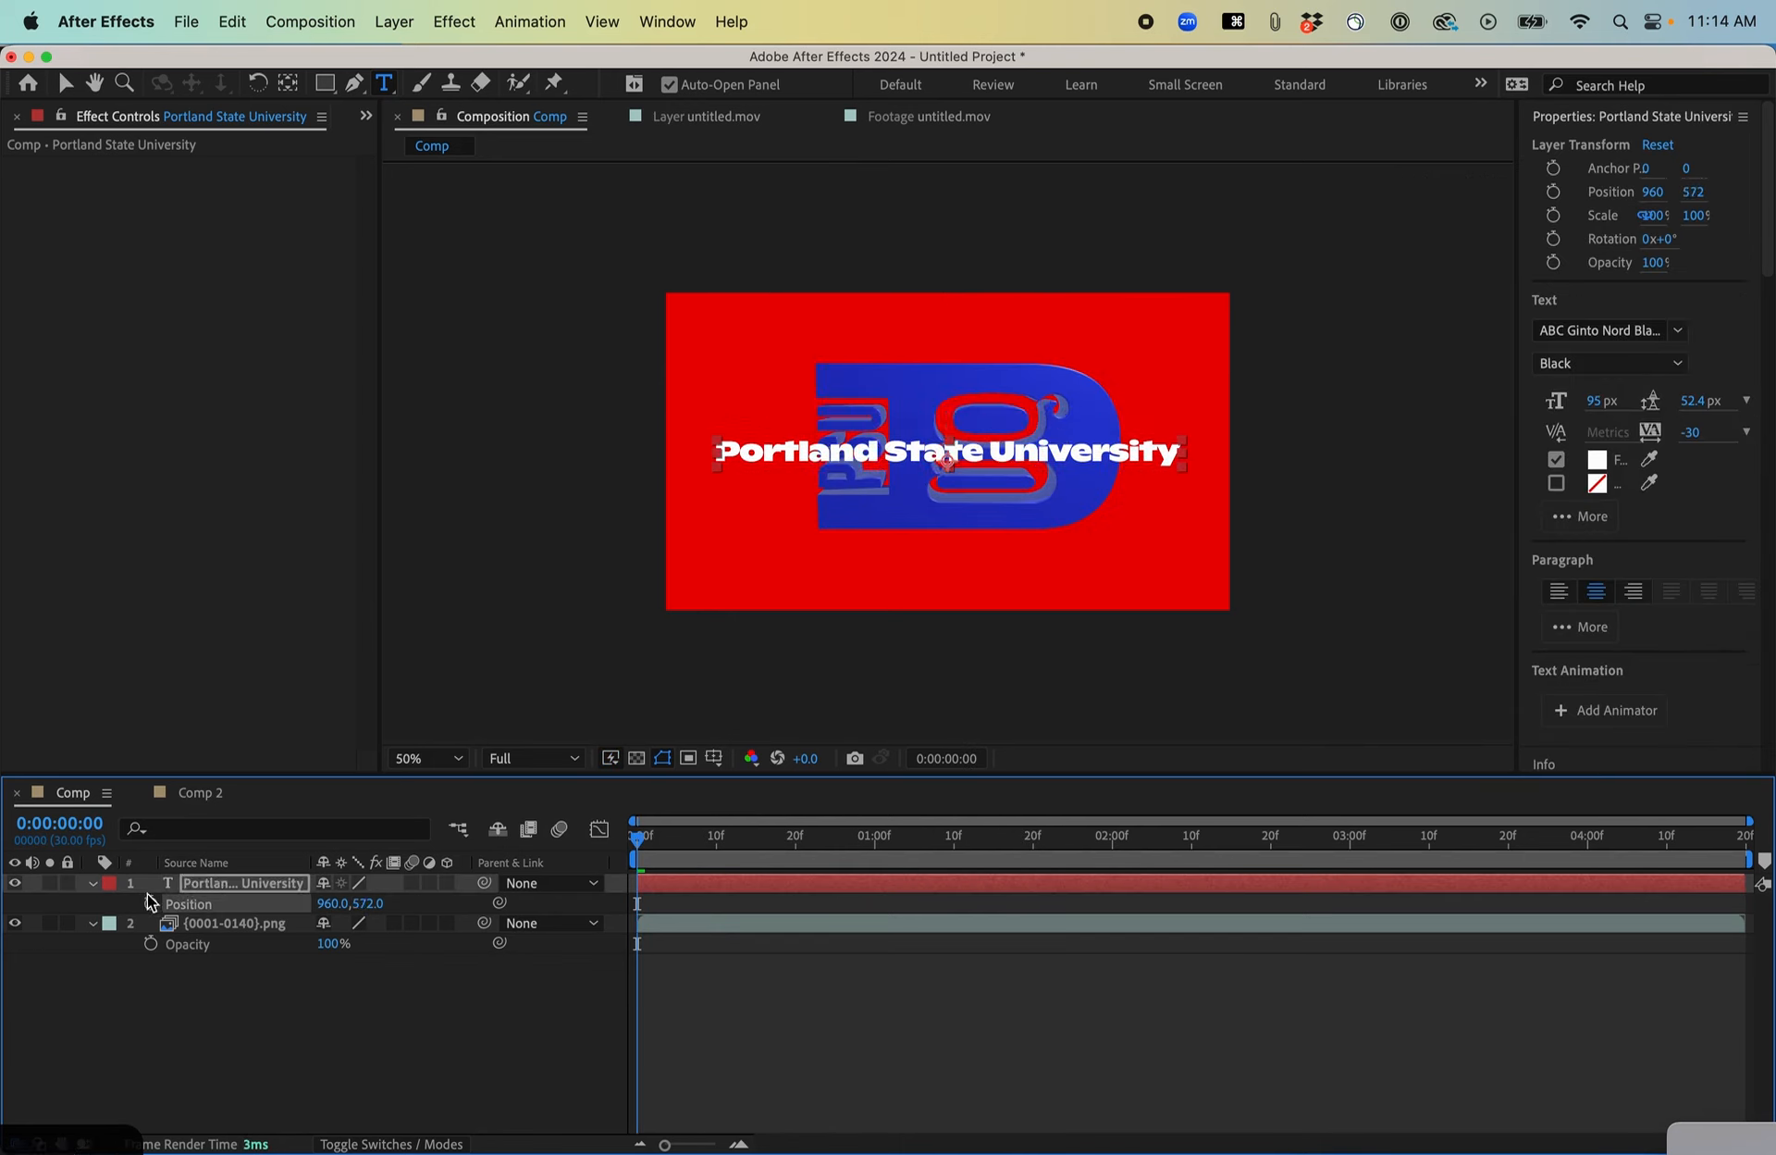
Expand the text layer's properties and add a Tracking animator to it.
{"action": "left_click", "coordinate": [94, 882]}
{"action": "left_click", "coordinate": [93, 882]}
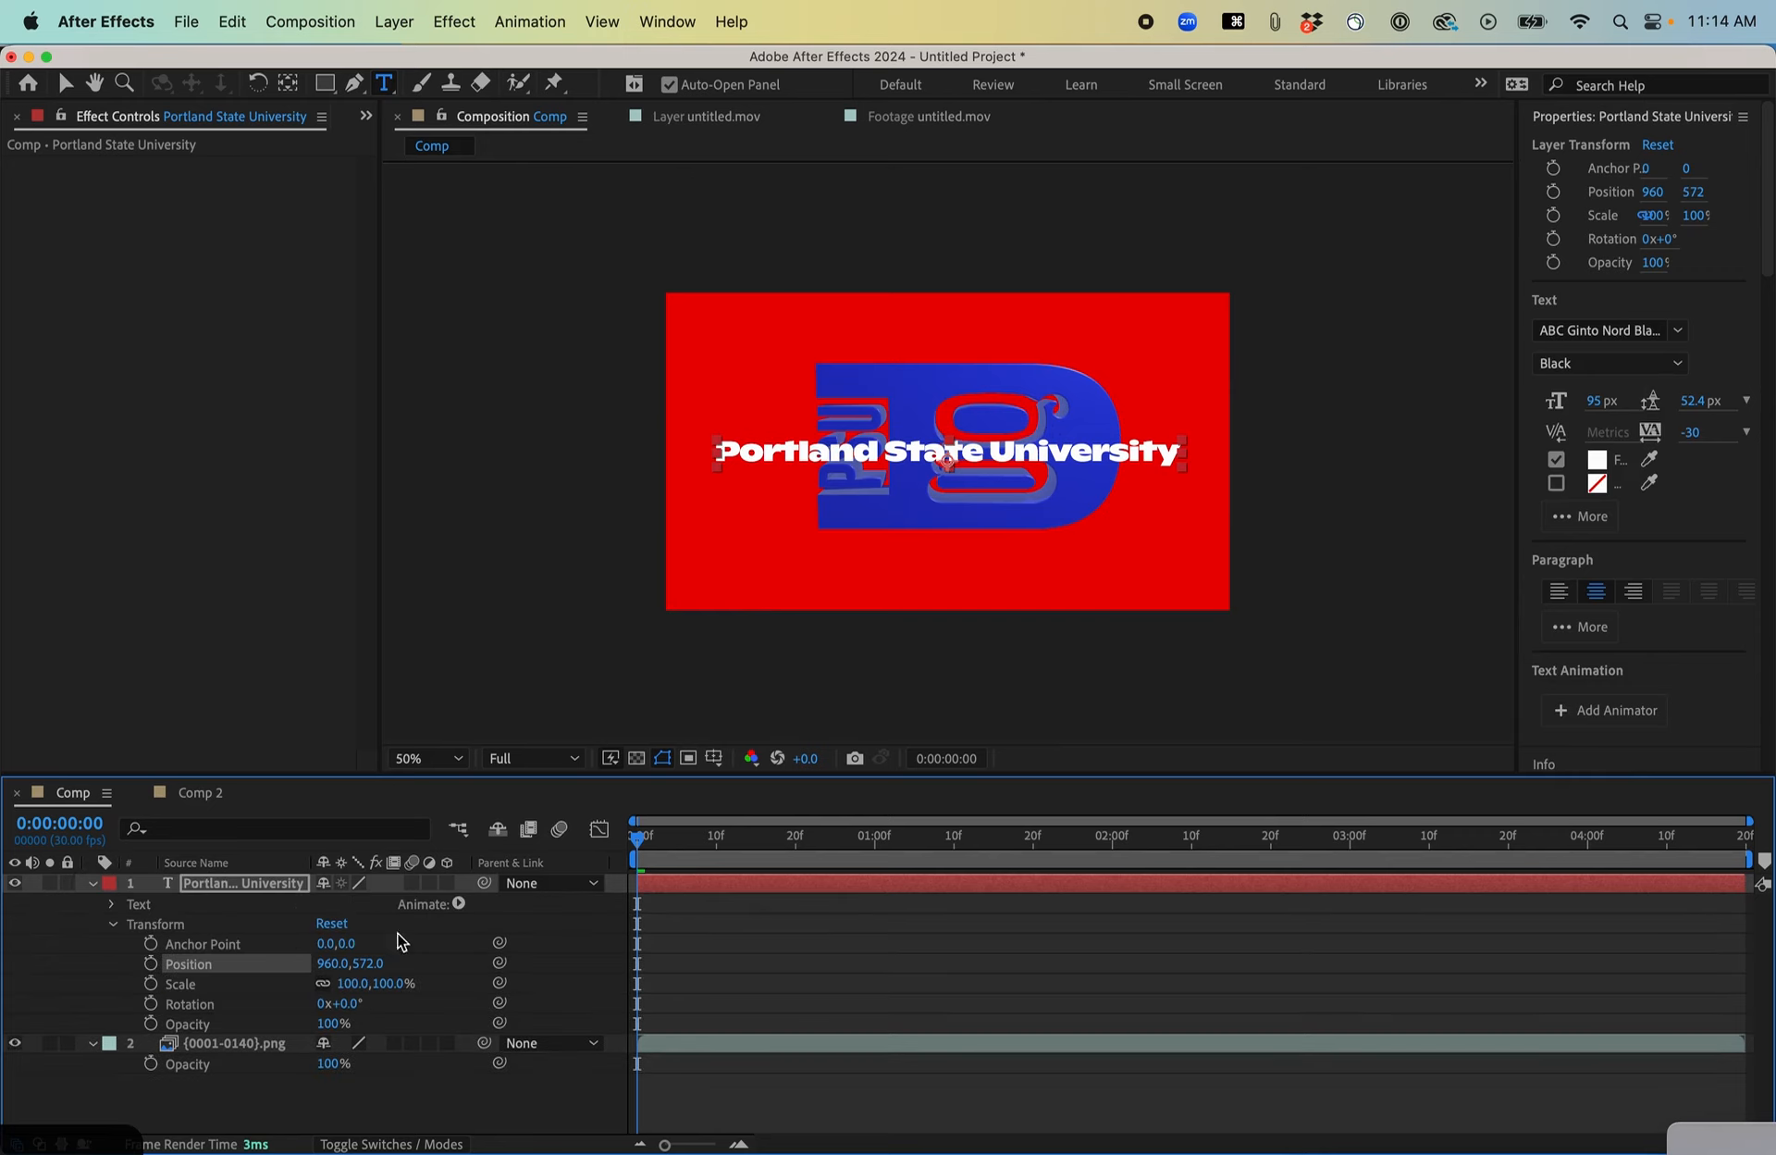
{"action": "left_click", "coordinate": [460, 904]}
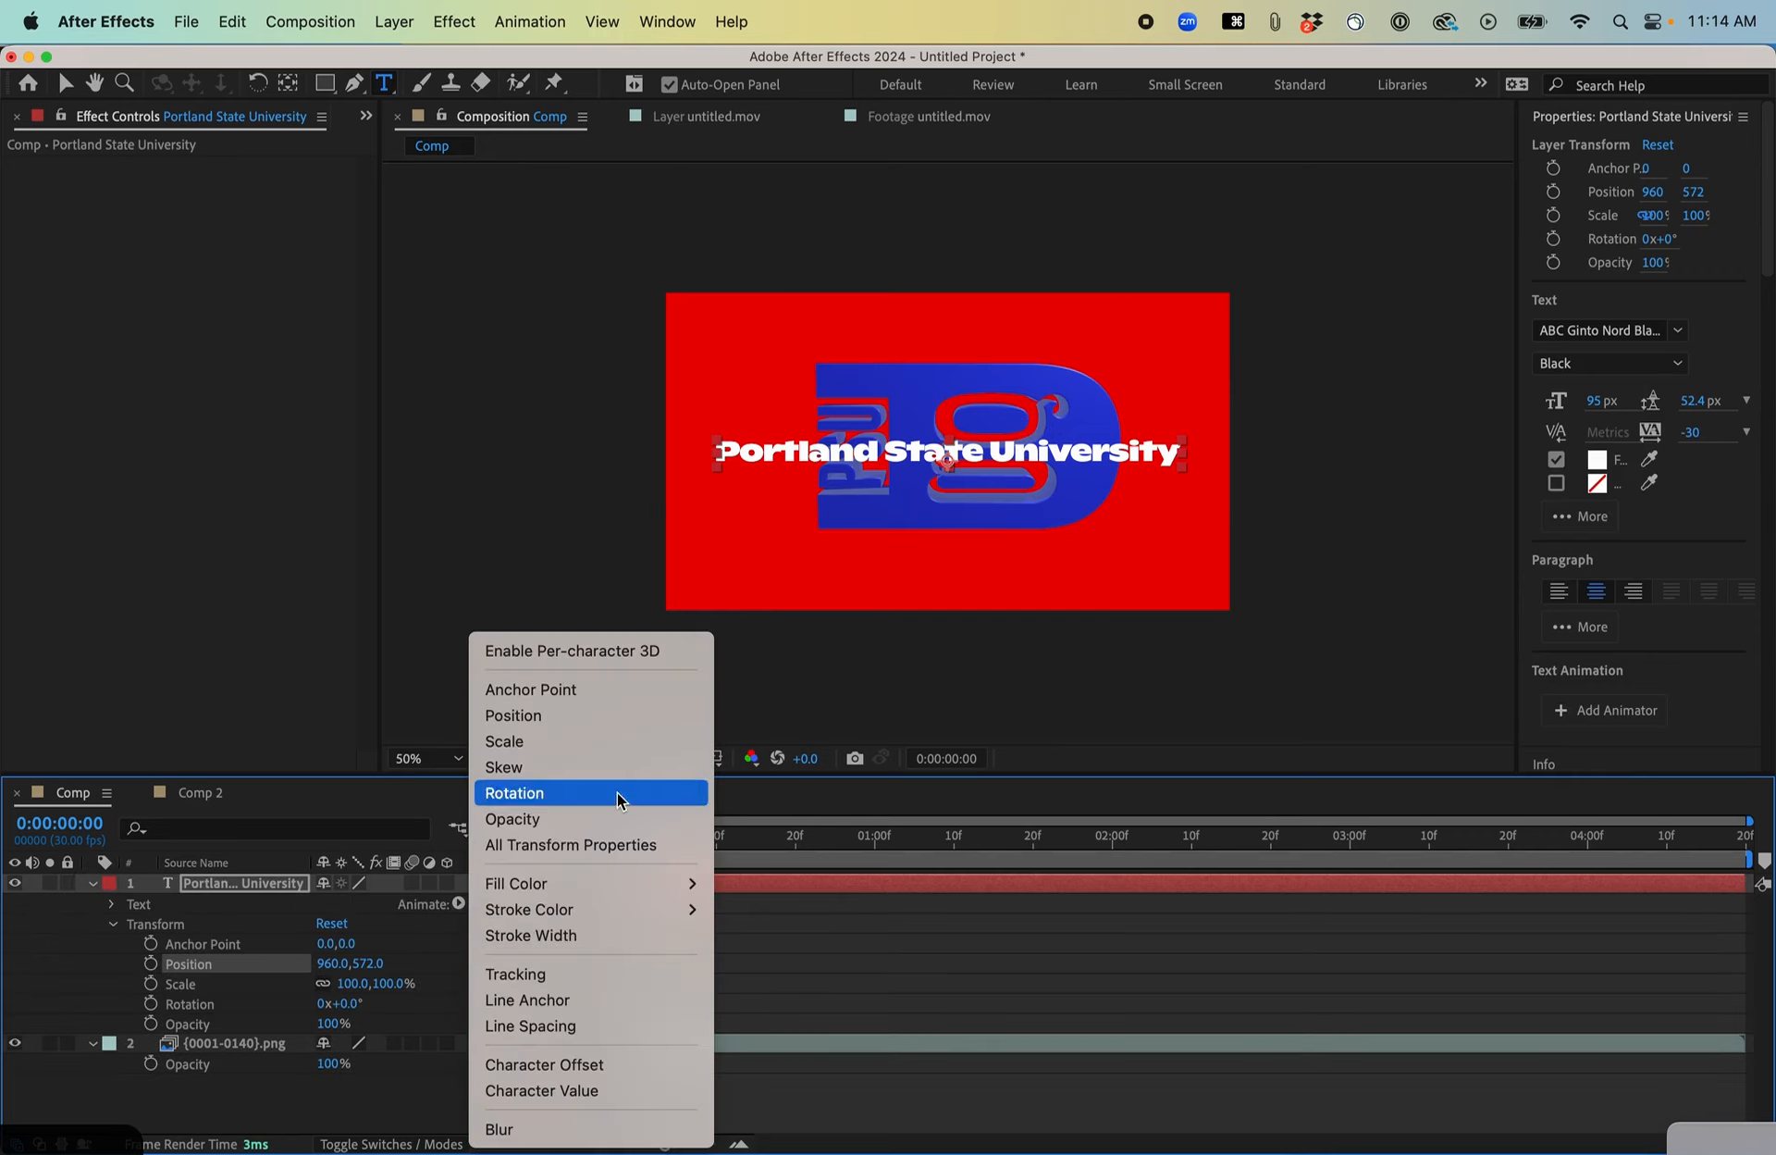
{"action": "left_click", "coordinate": [552, 979]}
{"action": "left_click_drag", "start_coordinate": [679, 837], "coordinate": [700, 837]}
{"action": "scroll", "coordinate": [305, 1048], "scroll_direction": "down", "scroll_amount": 1}
{"action": "scroll", "coordinate": [305, 1048], "scroll_direction": "down", "scroll_amount": 1}
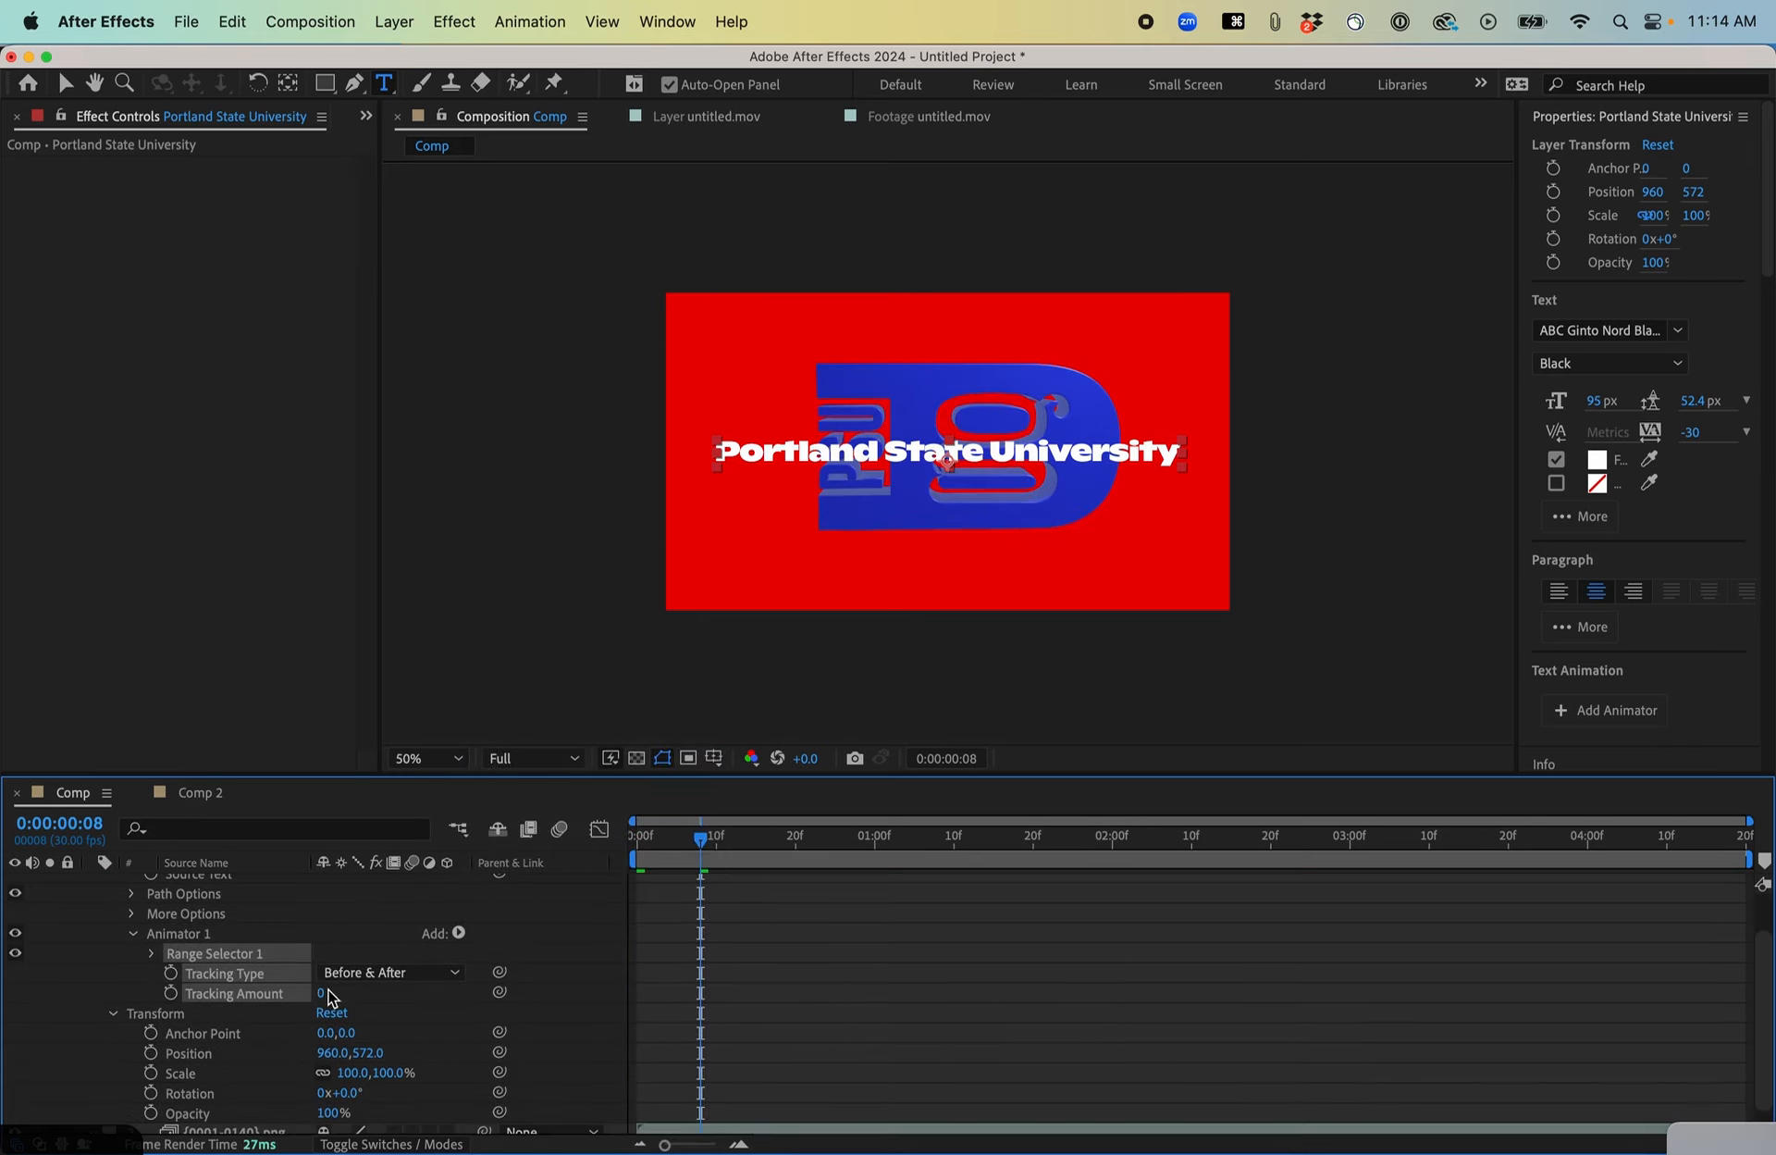
Keyframe the text's Tracking Amount at 202 at the start and 0 at 0:00:01:03.
{"action": "left_click_drag", "start_coordinate": [325, 993], "coordinate": [589, 952]}
{"action": "left_click_drag", "start_coordinate": [700, 837], "coordinate": [899, 842]}
{"action": "left_click", "coordinate": [170, 993]}
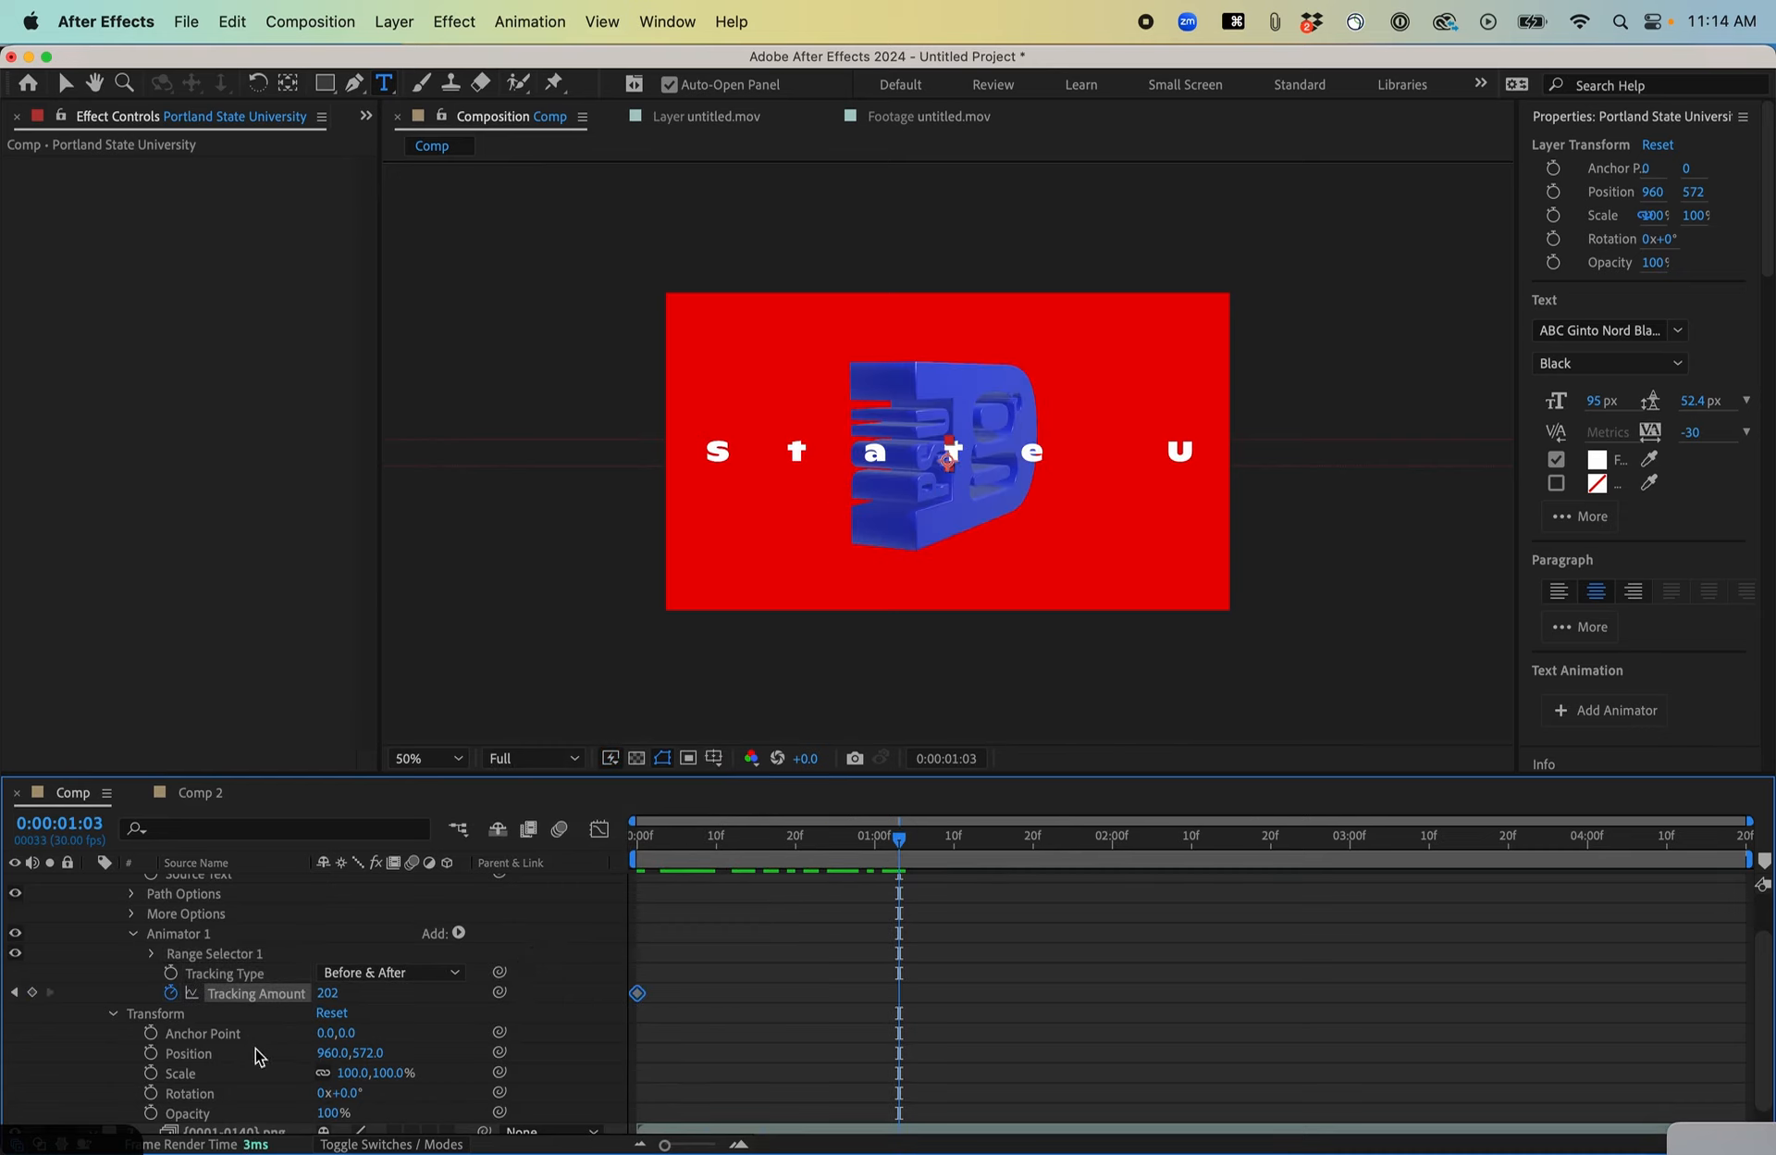
{"action": "left_click_drag", "start_coordinate": [325, 994], "coordinate": [111, 1022]}
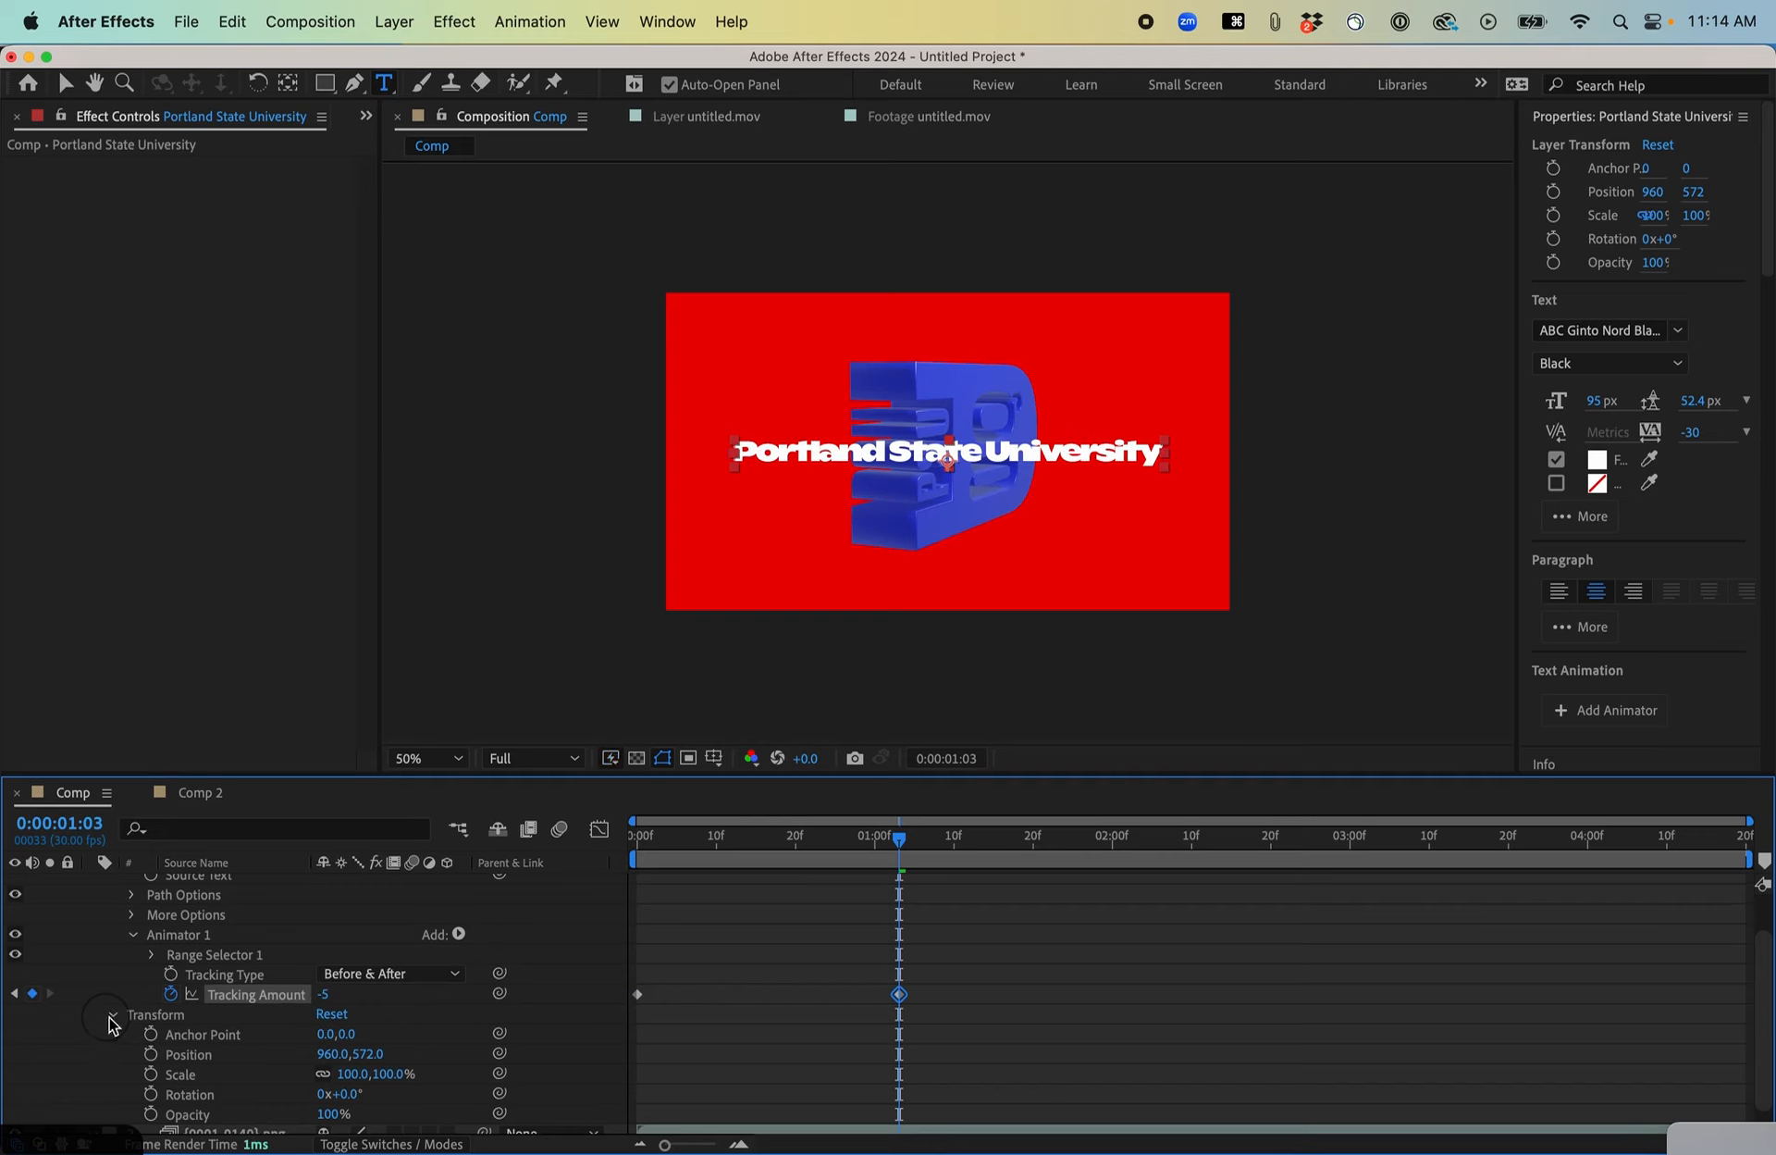
{"action": "left_click", "coordinate": [322, 995]}
{"action": "key", "text": "Return"}
Ease the two tracking keyframes, reshape their speed curve to a fast start with a long slow finish, and preview it.
{"action": "left_click_drag", "start_coordinate": [985, 1022], "coordinate": [426, 982]}
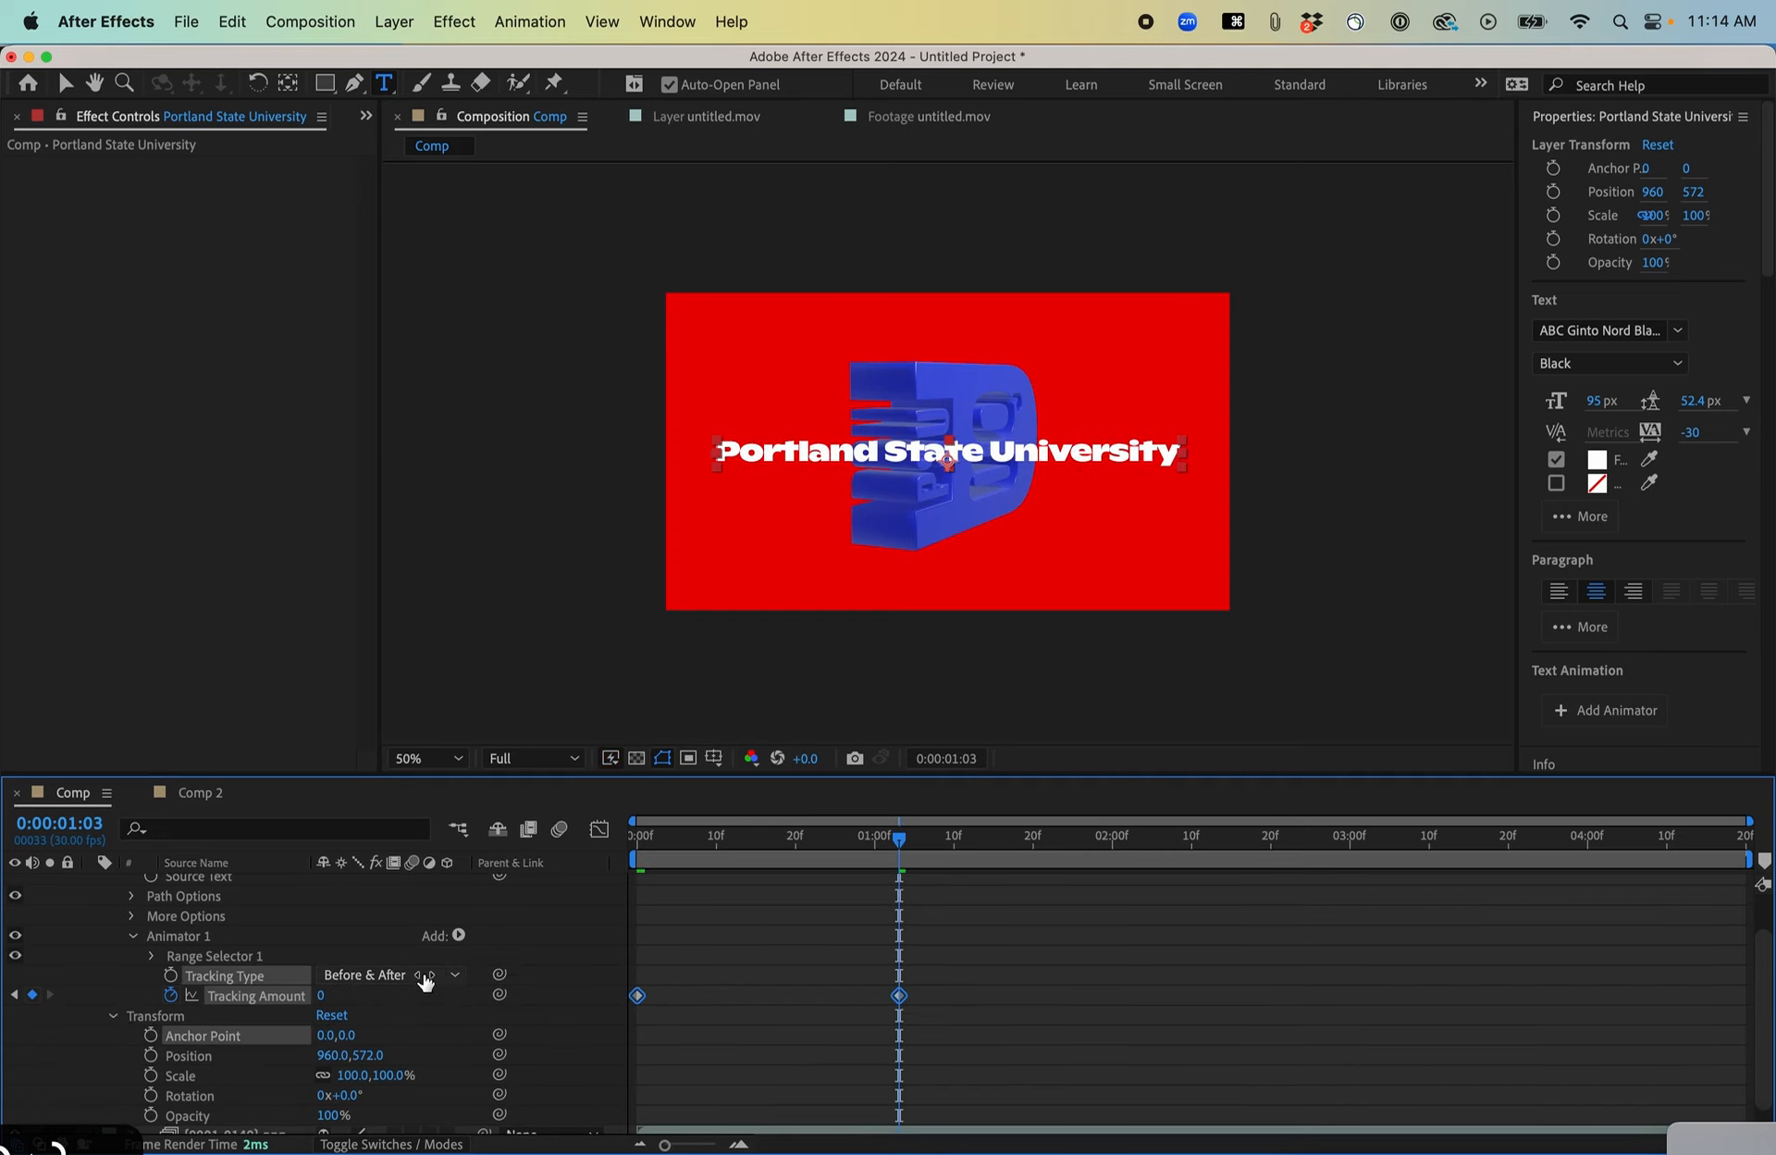
{"action": "left_click", "coordinate": [599, 830]}
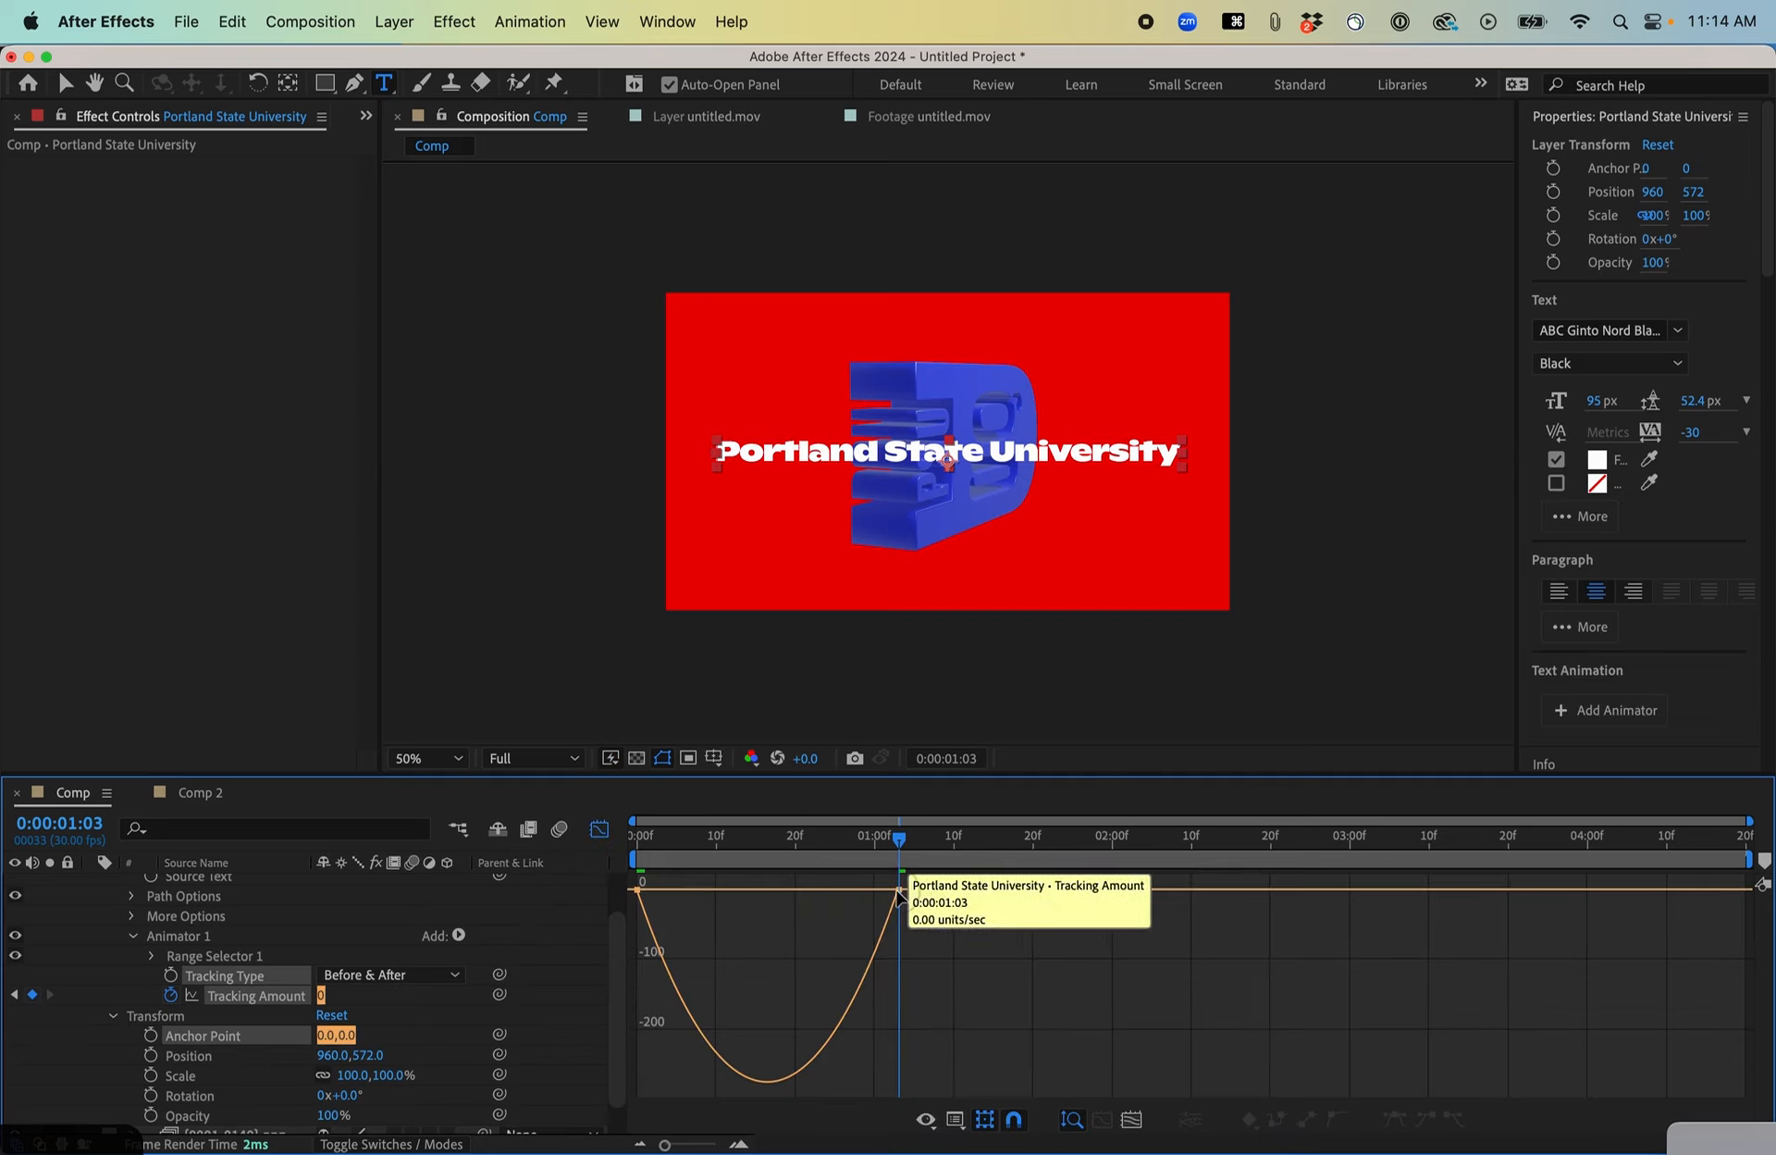
{"action": "left_click", "coordinate": [899, 890]}
{"action": "left_click_drag", "start_coordinate": [860, 890], "coordinate": [812, 892]}
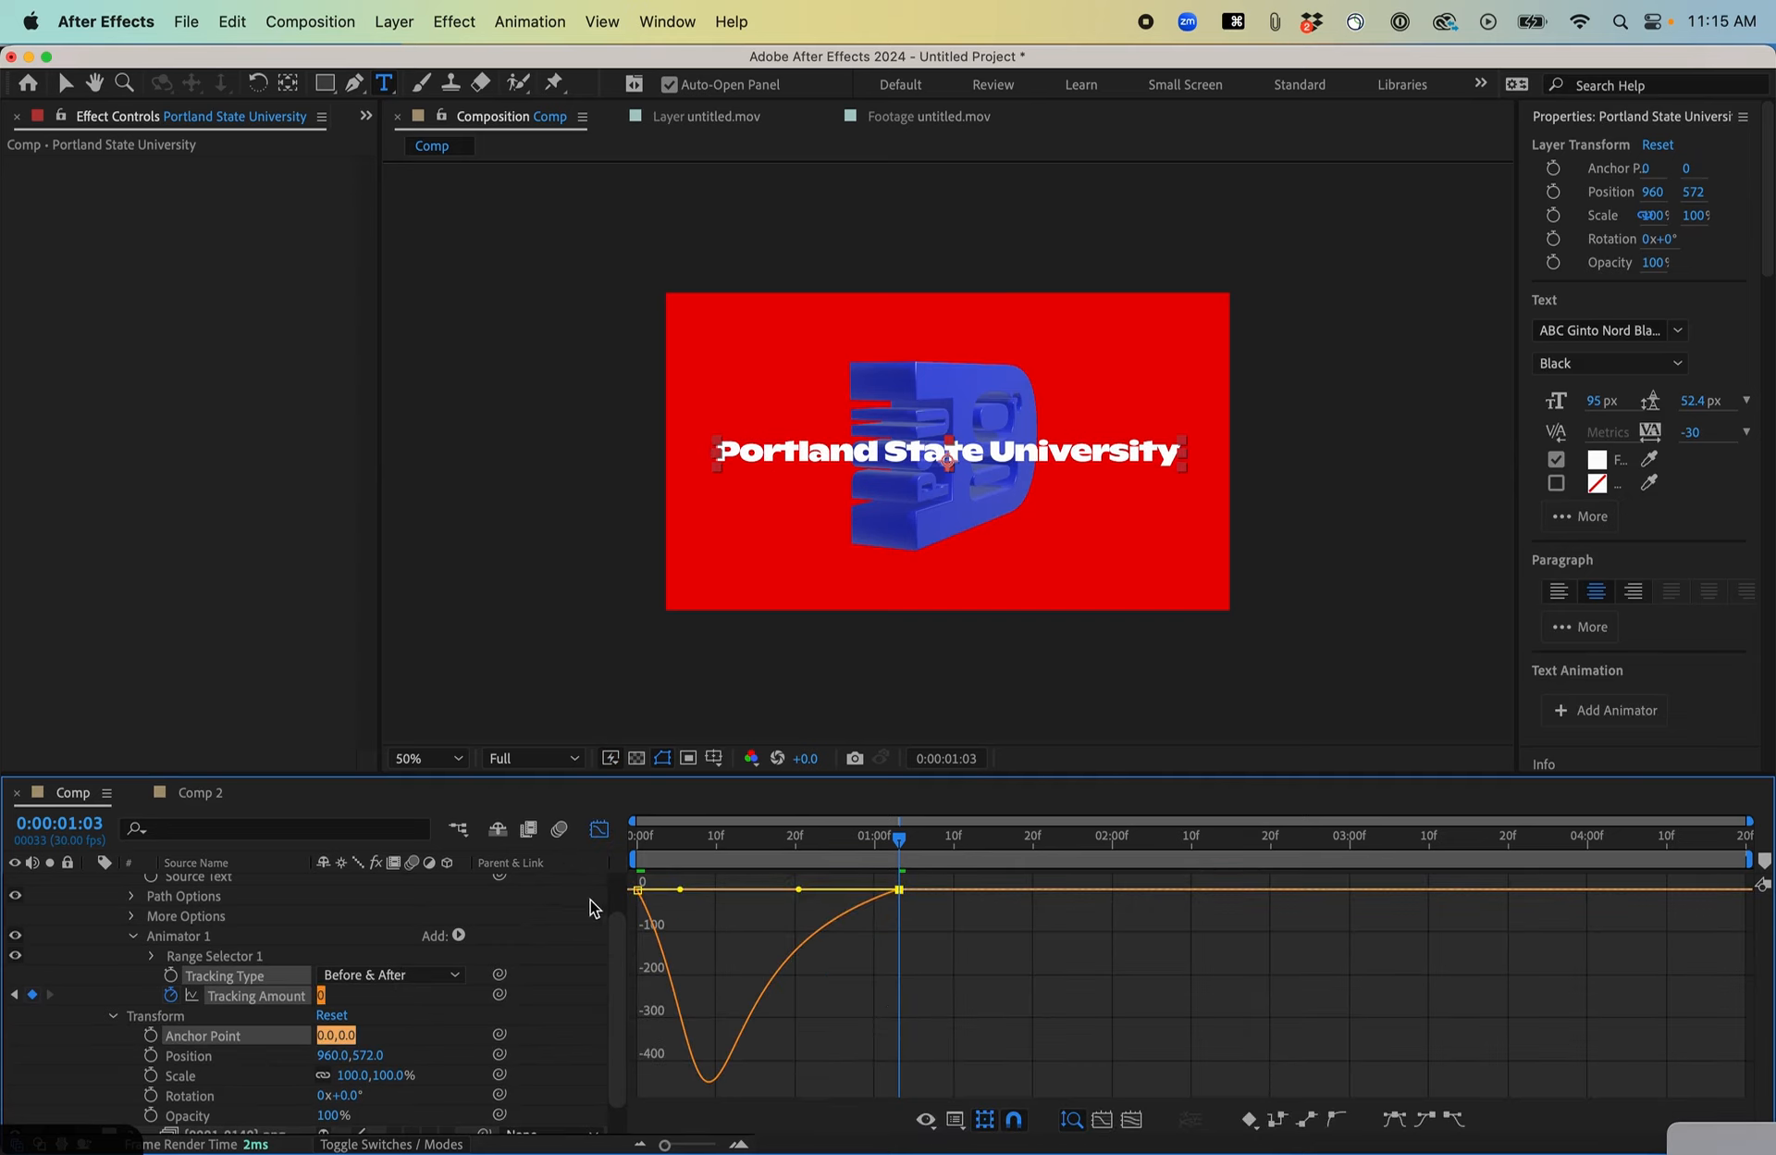
{"action": "left_click_drag", "start_coordinate": [680, 889], "coordinate": [655, 891]}
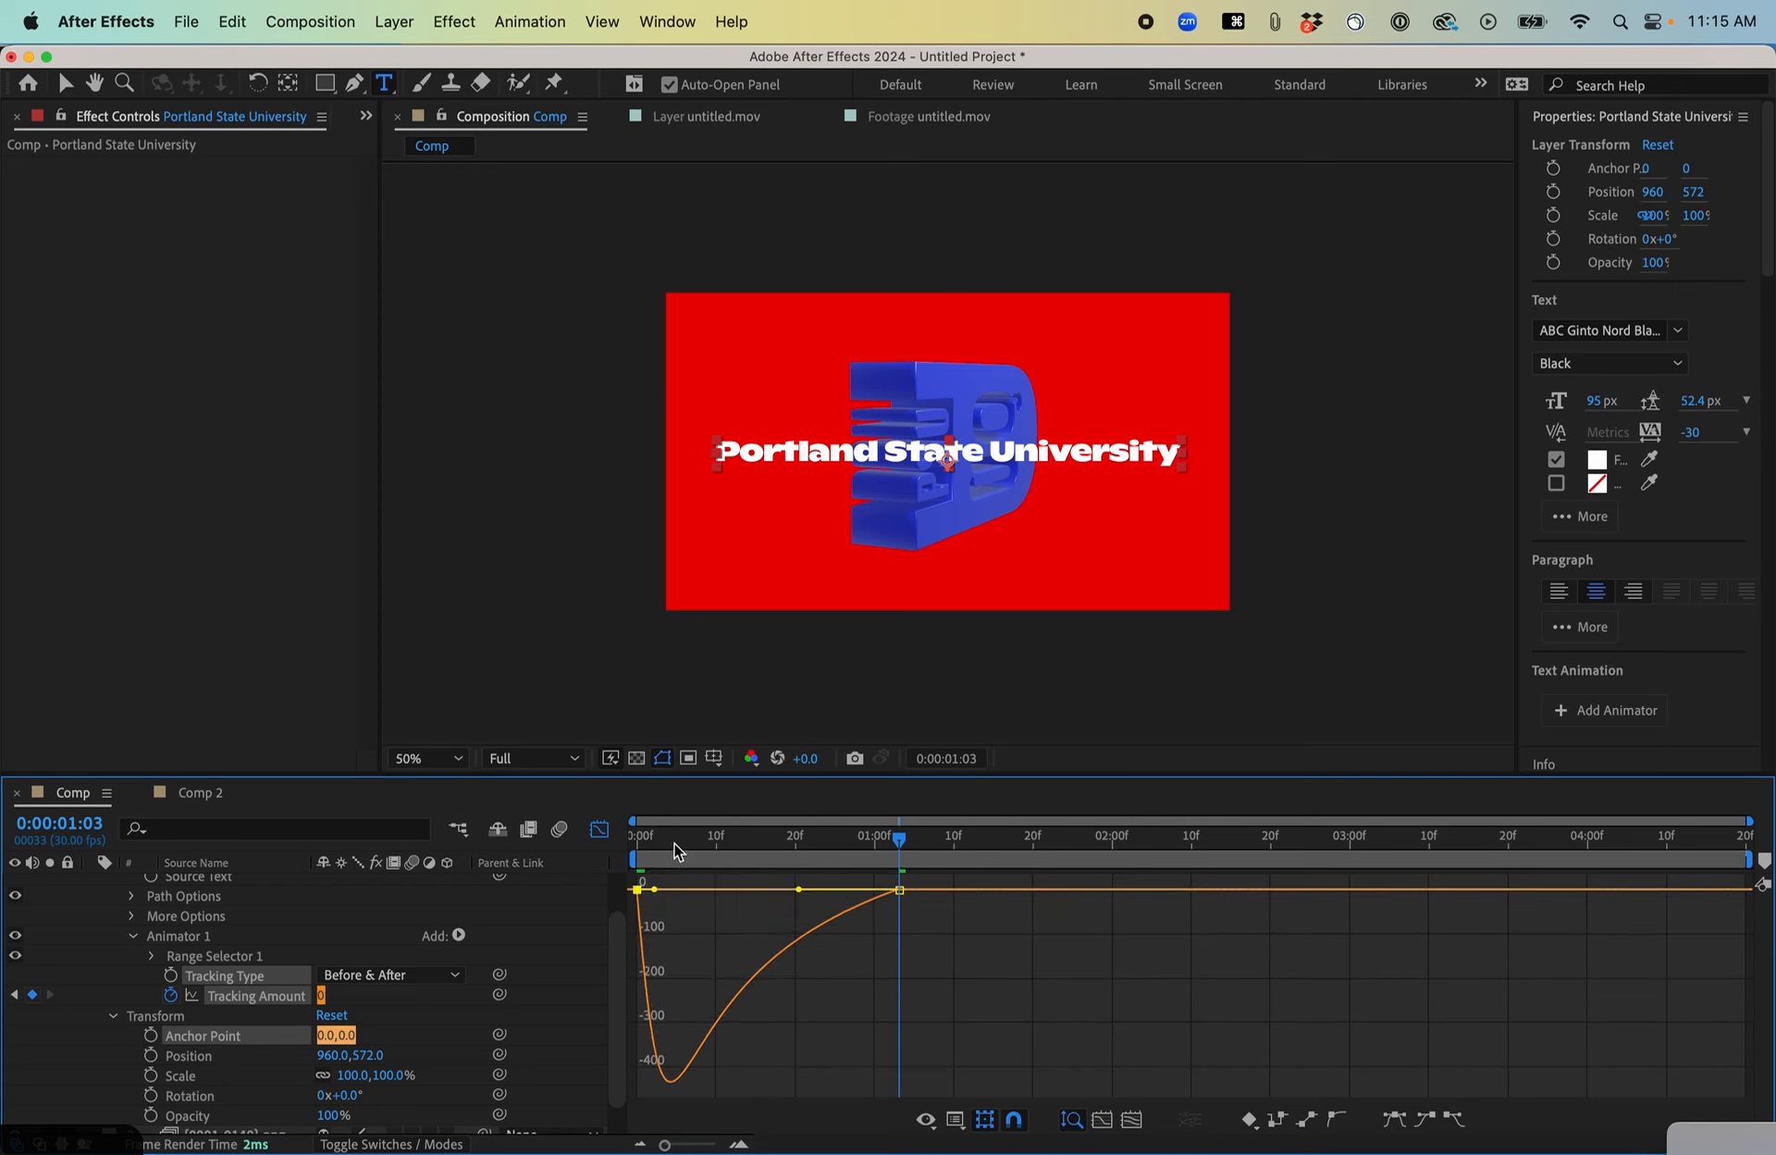
{"action": "key", "text": "space"}
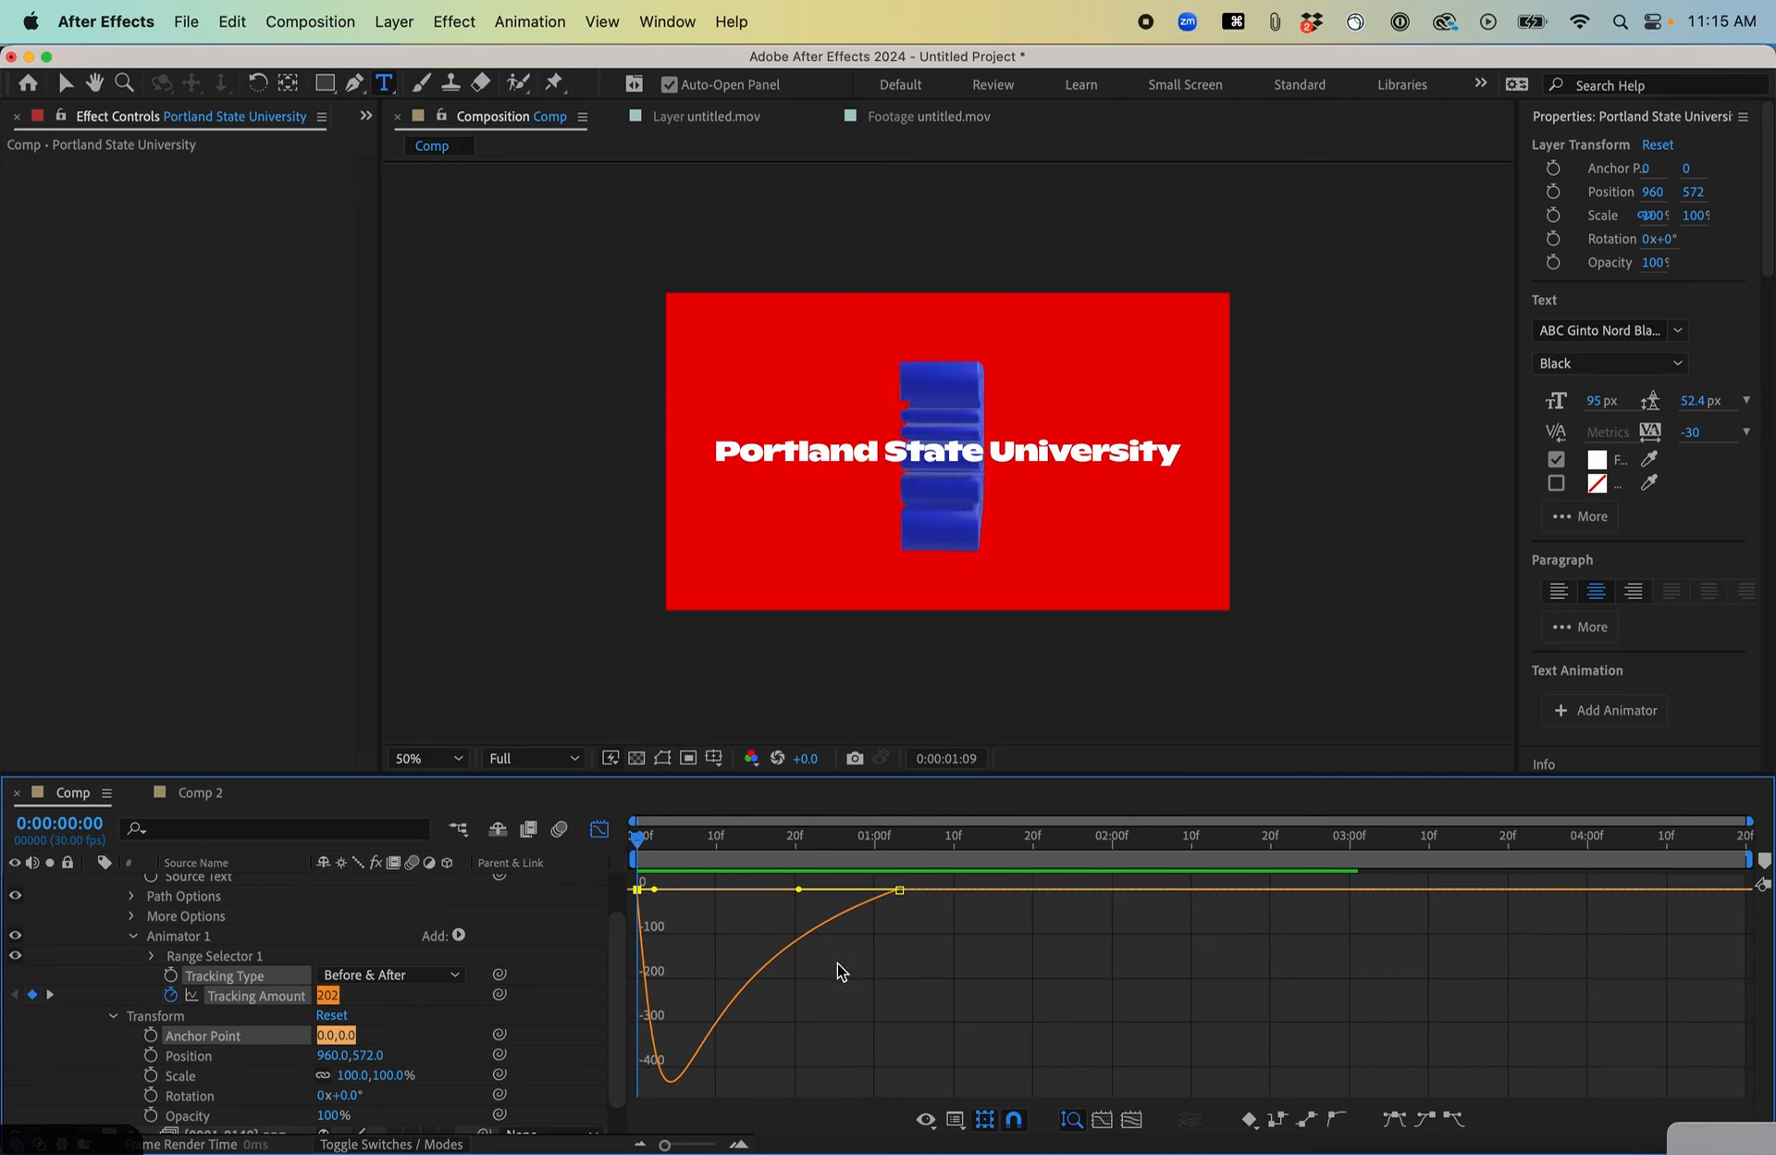
Create a medium gray-blue solid and send it behind the text and logo layers, then return to the first frame.
{"action": "left_click", "coordinate": [394, 21]}
{"action": "mouse_move", "coordinate": [441, 65]}
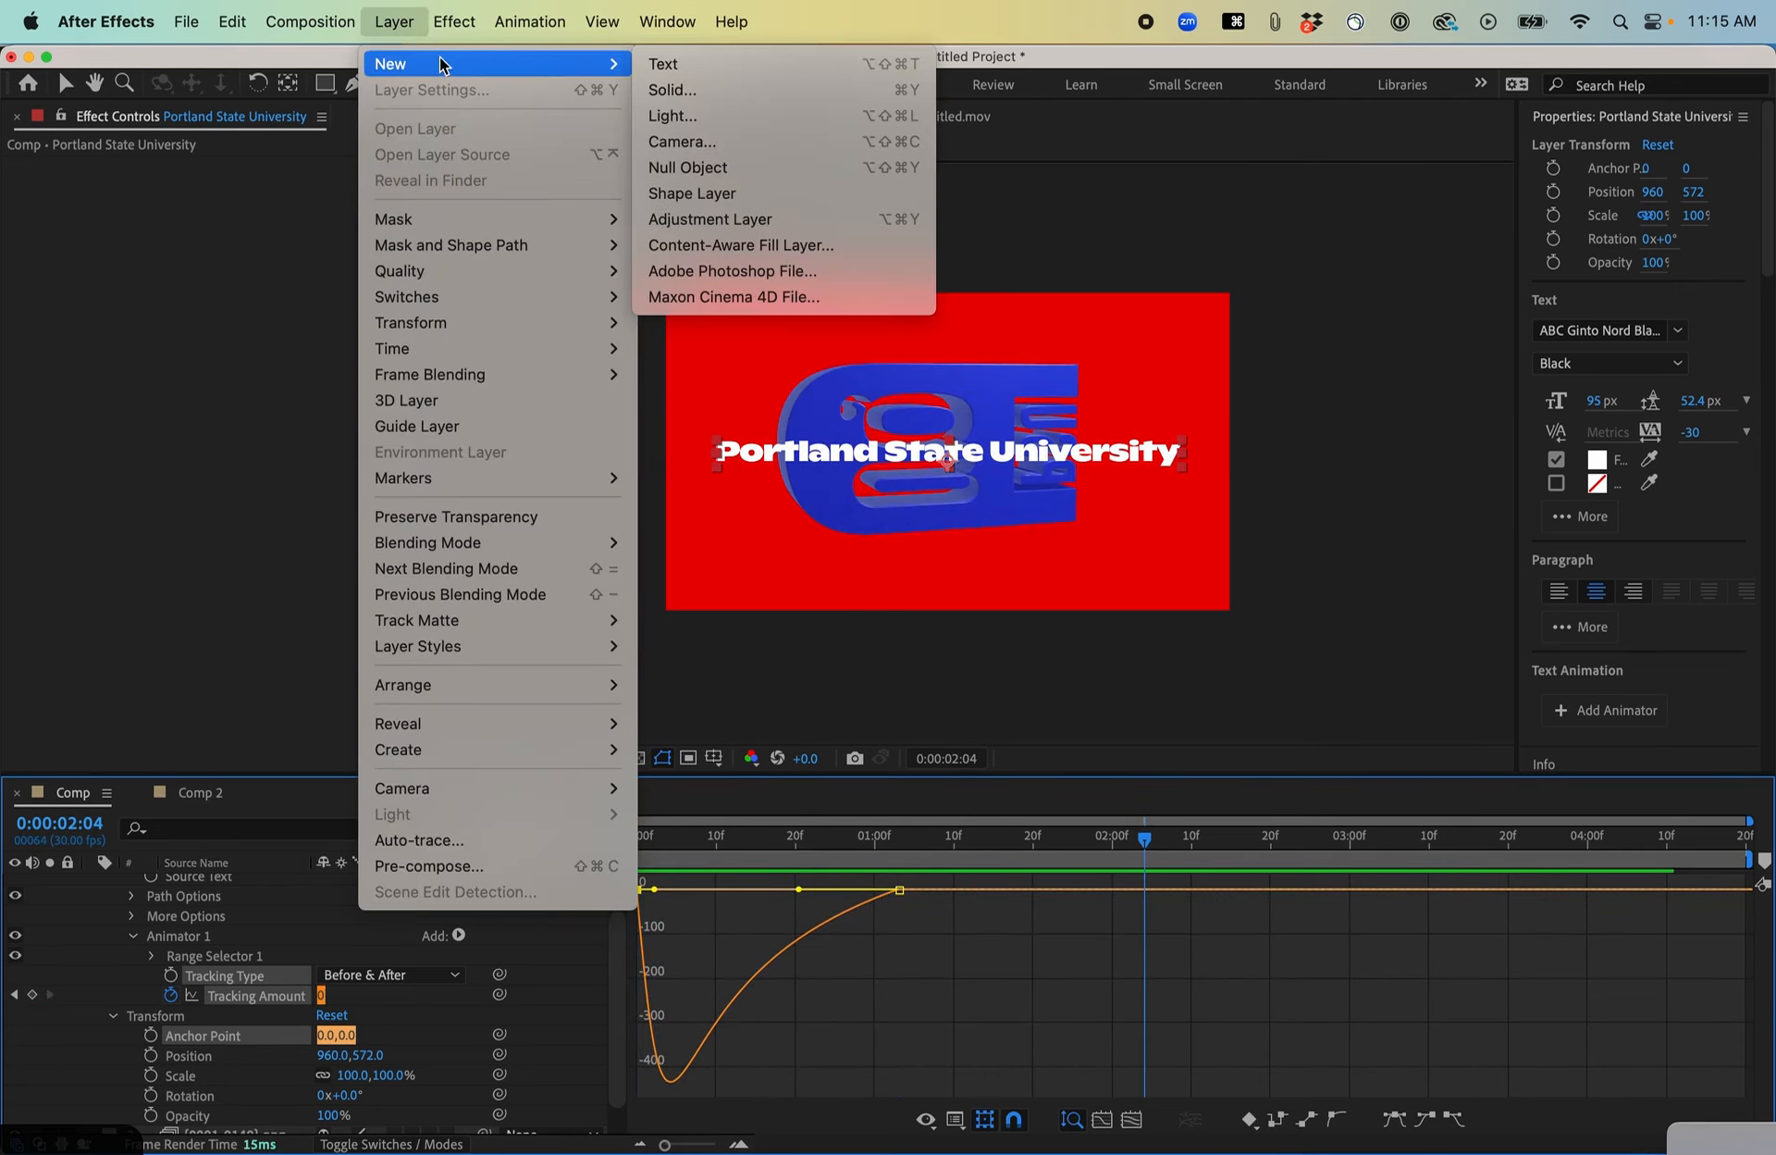
{"action": "left_click", "coordinate": [678, 90]}
{"action": "left_click", "coordinate": [1082, 782]}
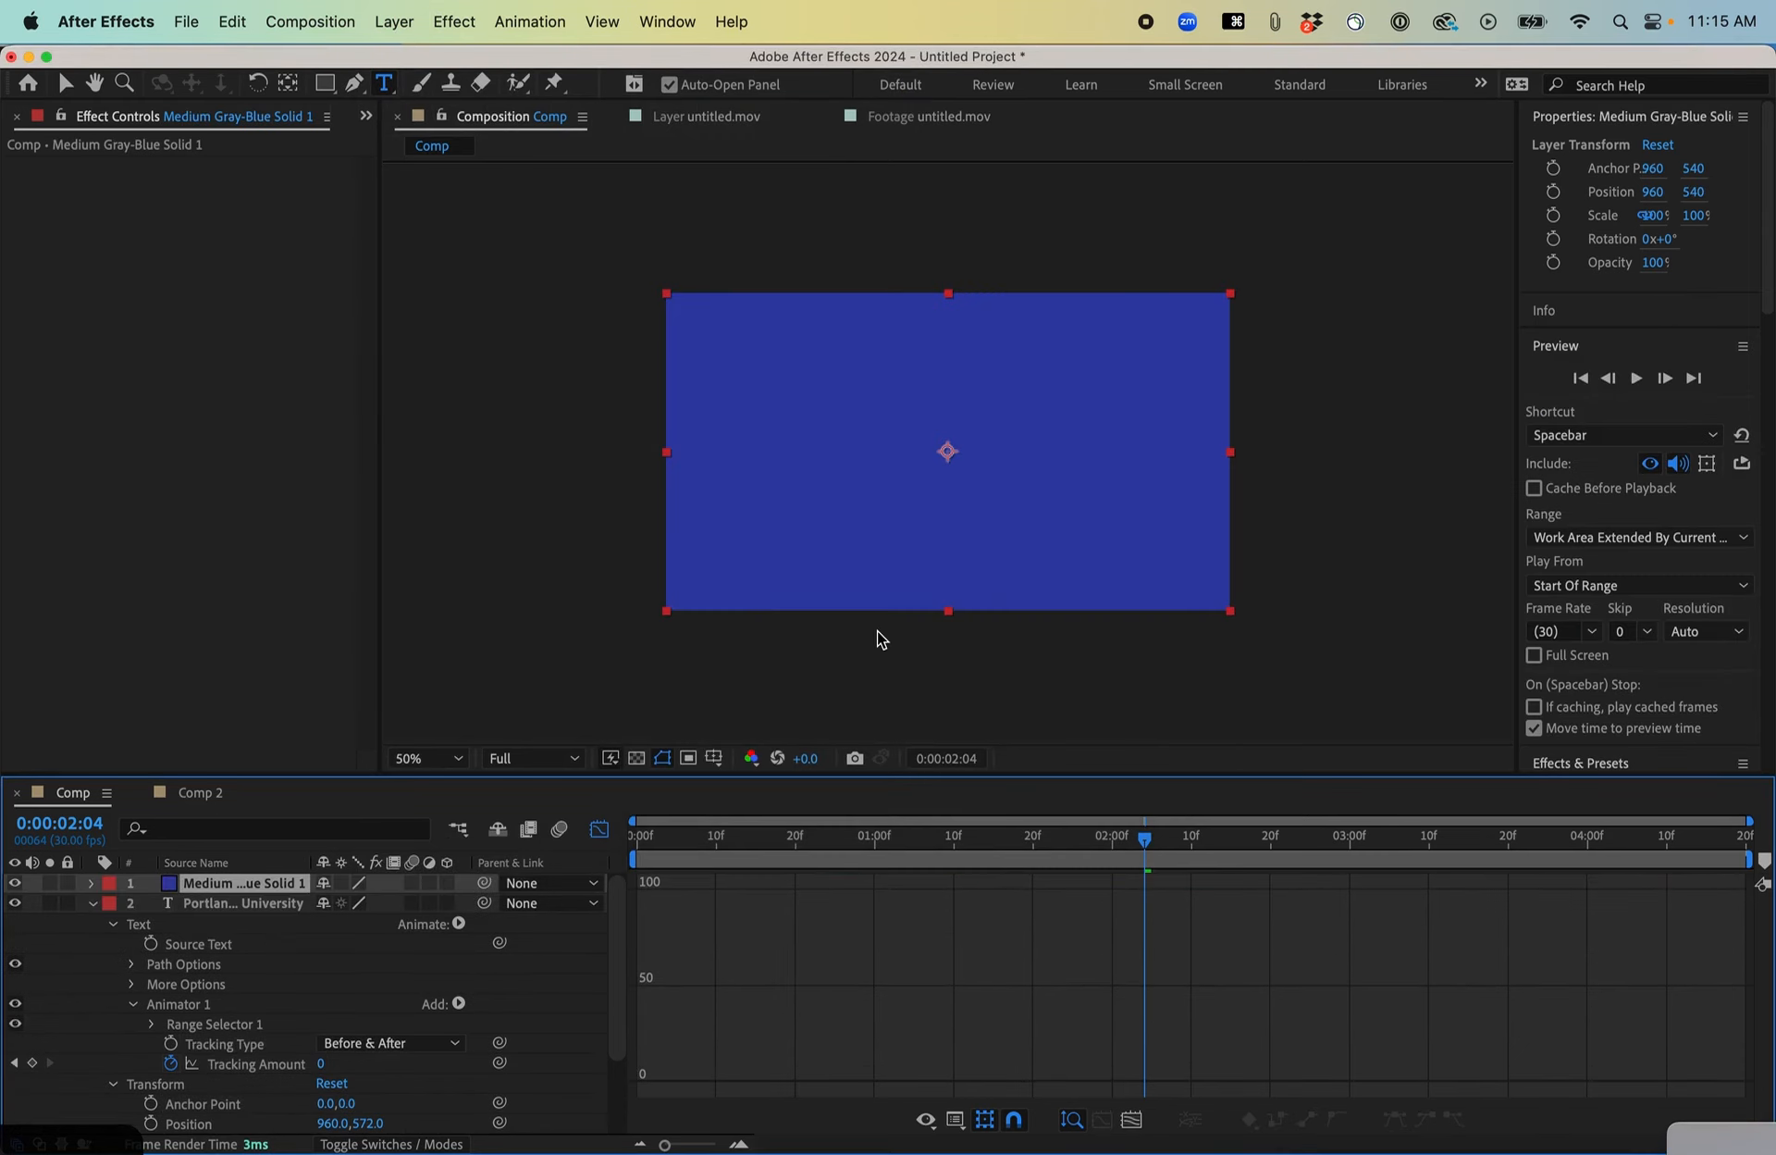
{"action": "key", "text": "super+shift+bracketleft"}
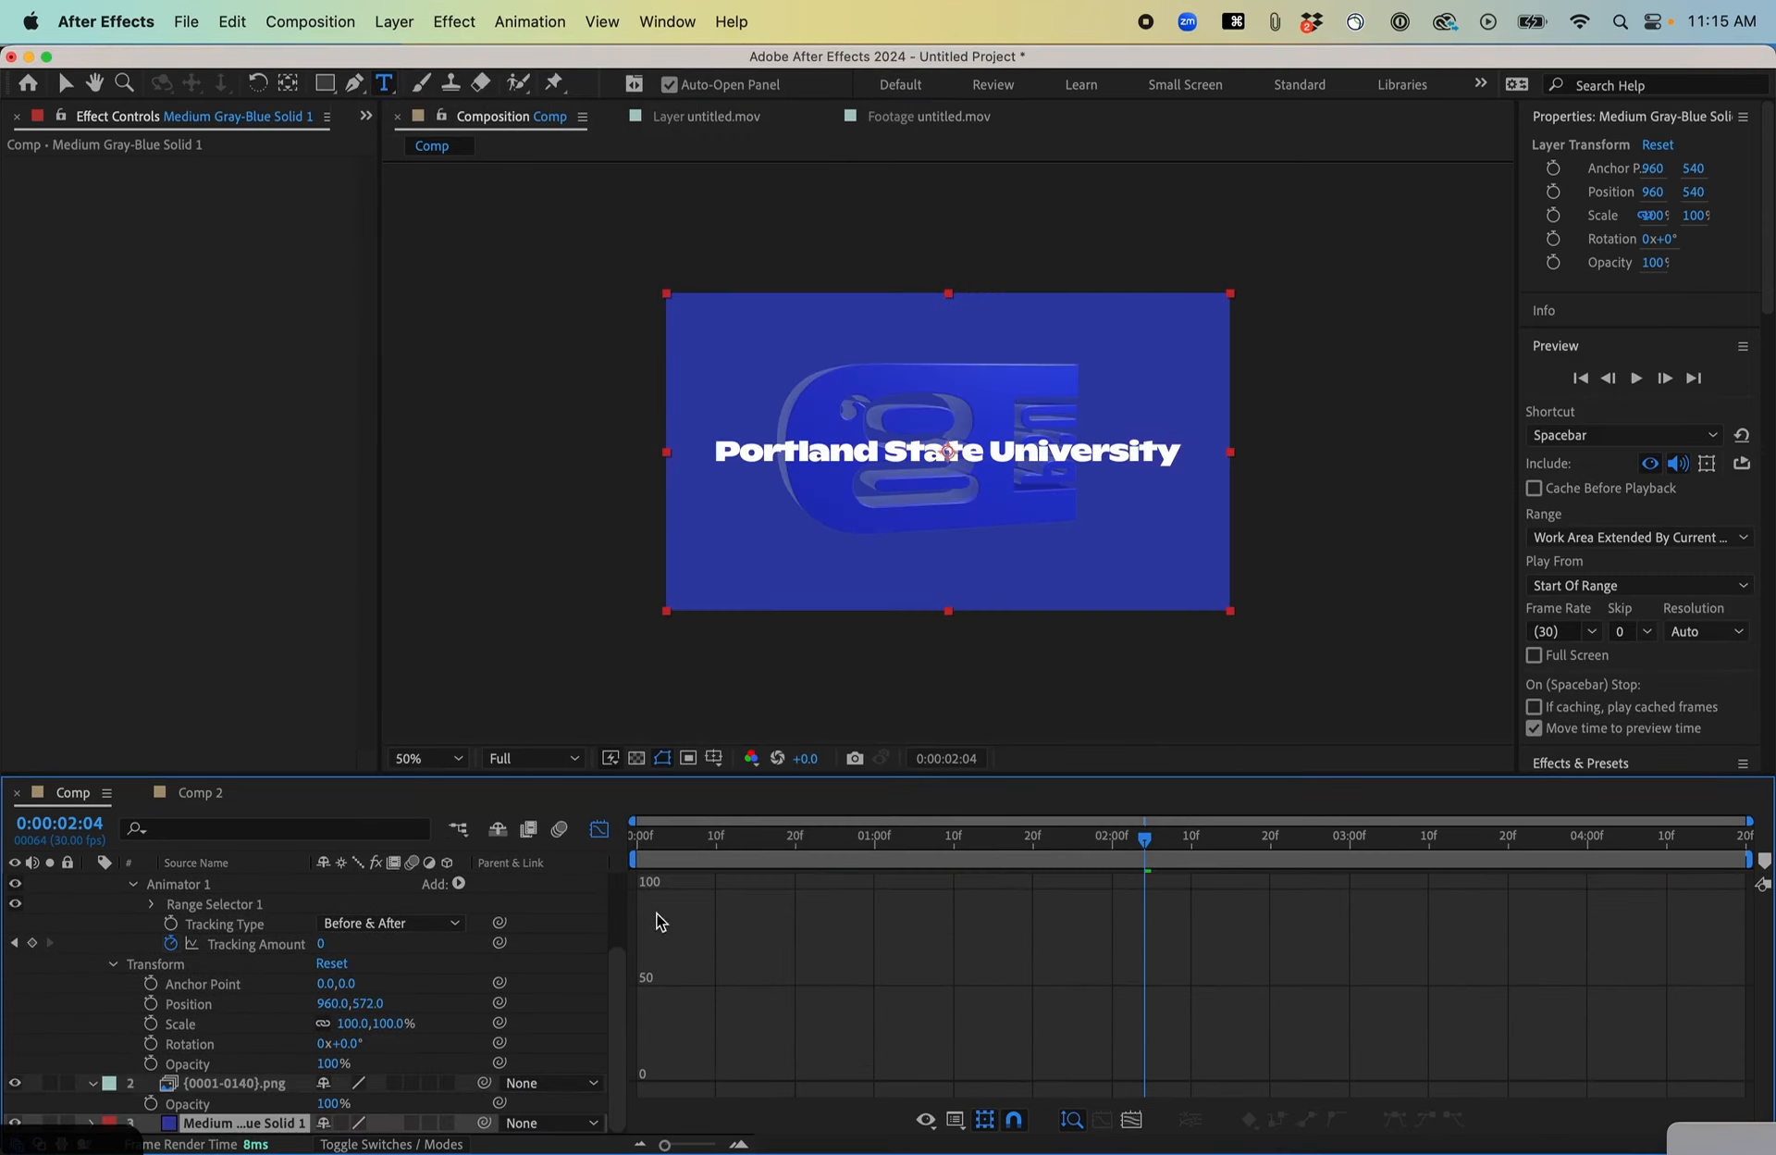
{"action": "left_click_drag", "start_coordinate": [686, 865], "coordinate": [598, 849]}
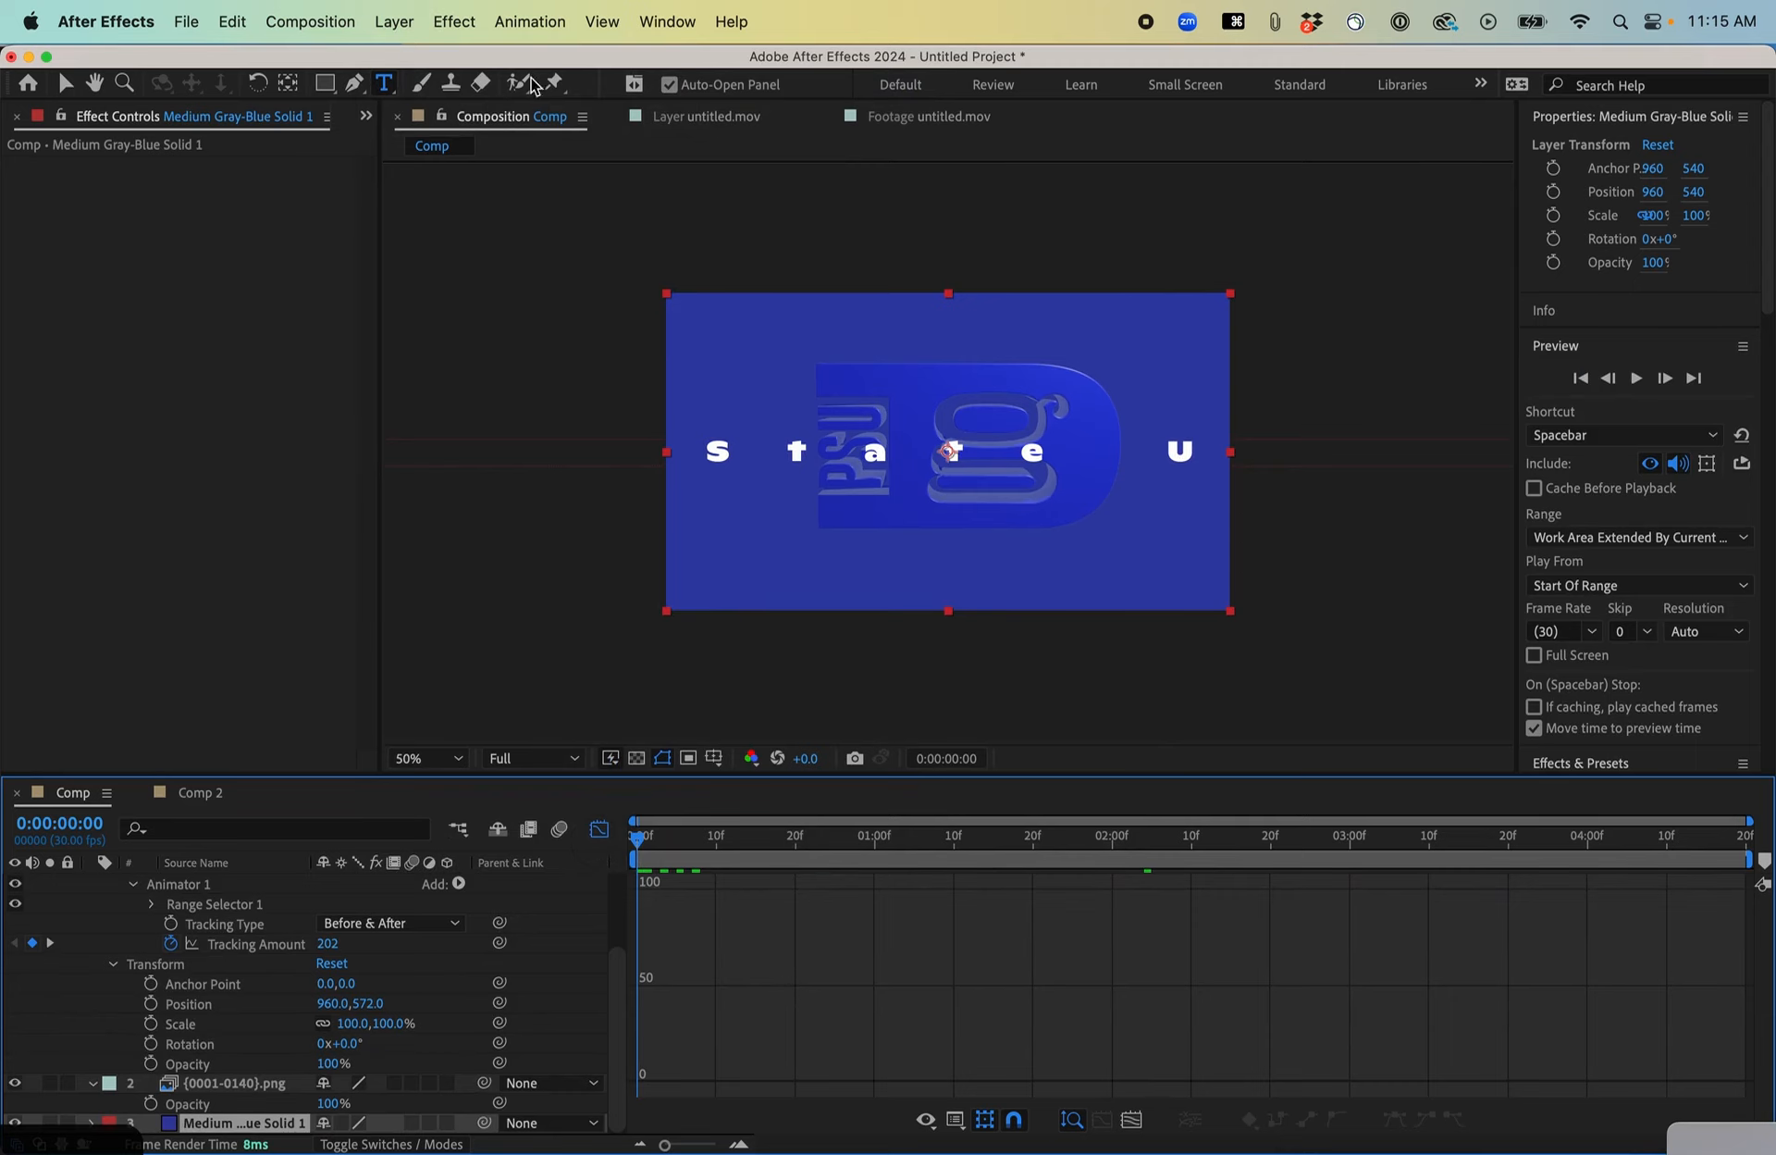
Change the background solid's color to a lighter blue, about #6D75CE.
{"action": "left_click", "coordinate": [394, 21]}
{"action": "left_click", "coordinate": [435, 89]}
{"action": "left_click", "coordinate": [1343, 758]}
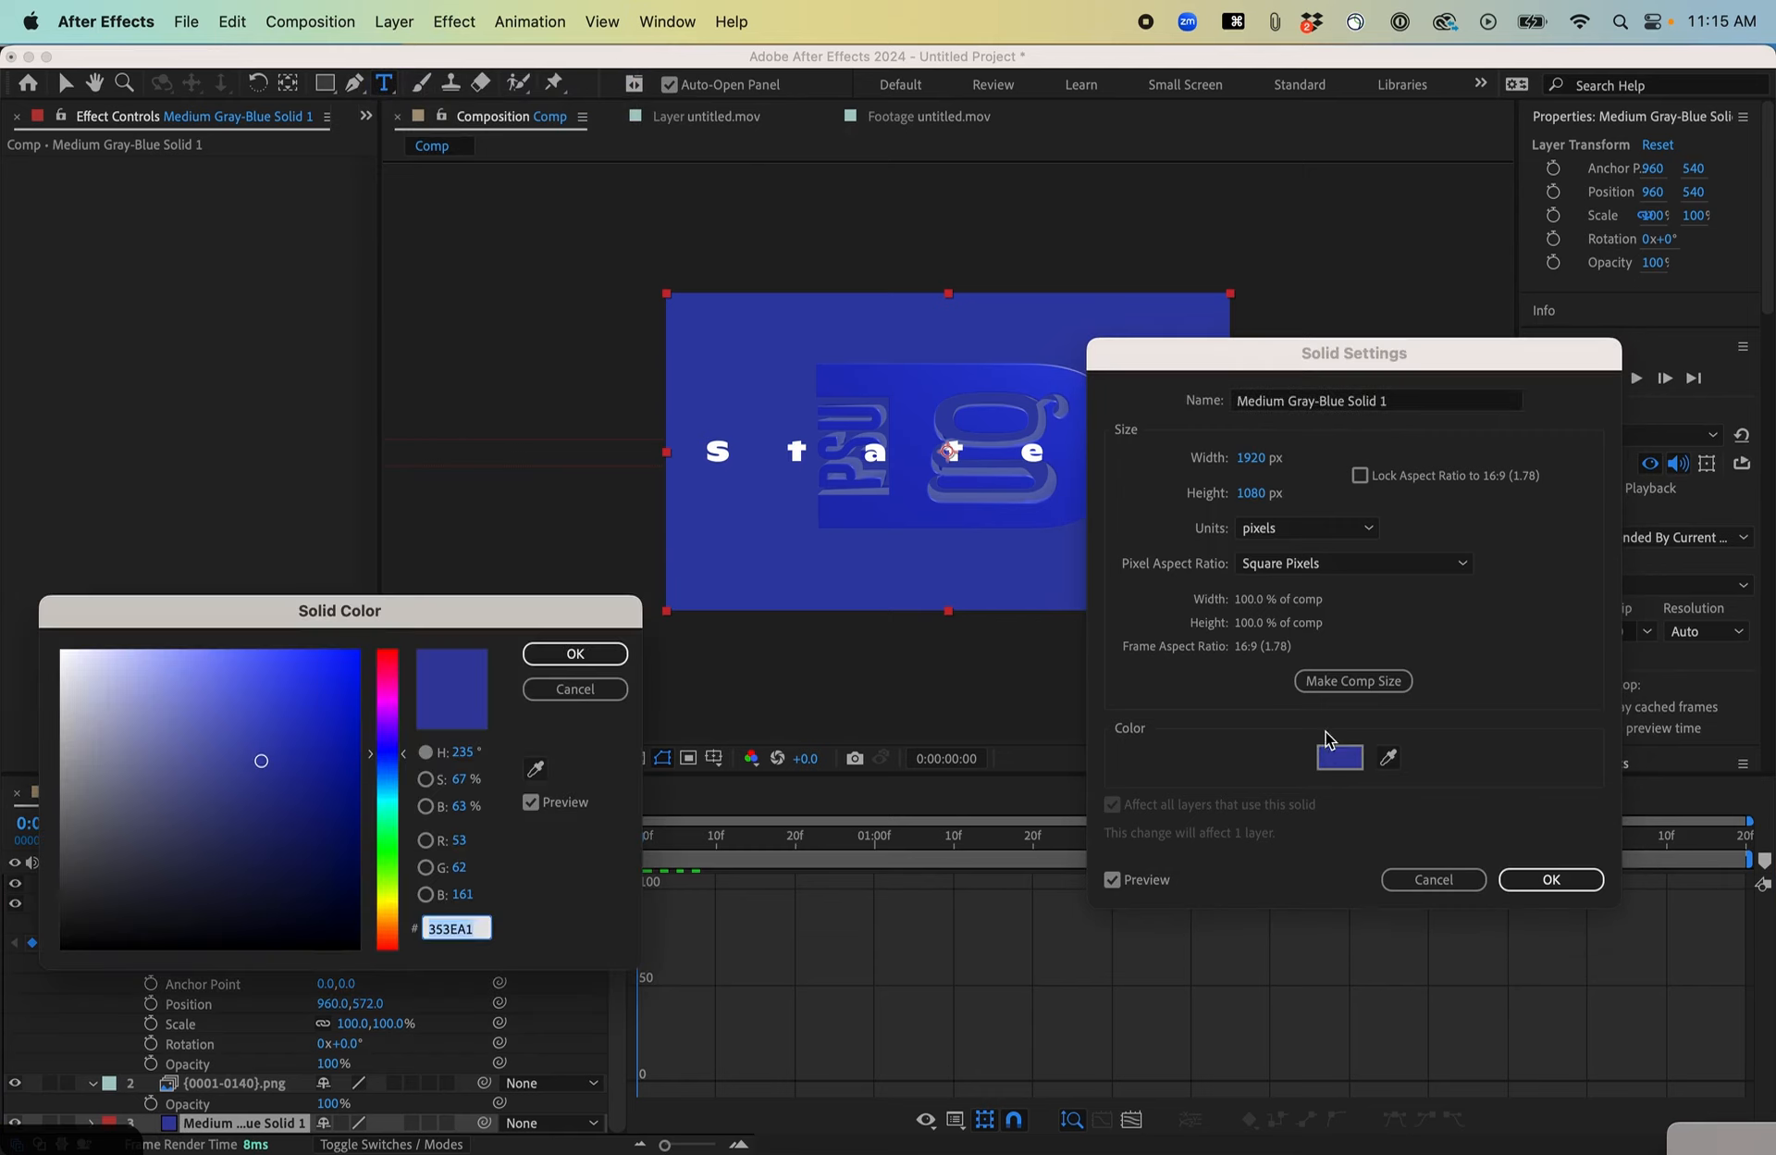
{"action": "left_click_drag", "start_coordinate": [268, 807], "coordinate": [200, 707]}
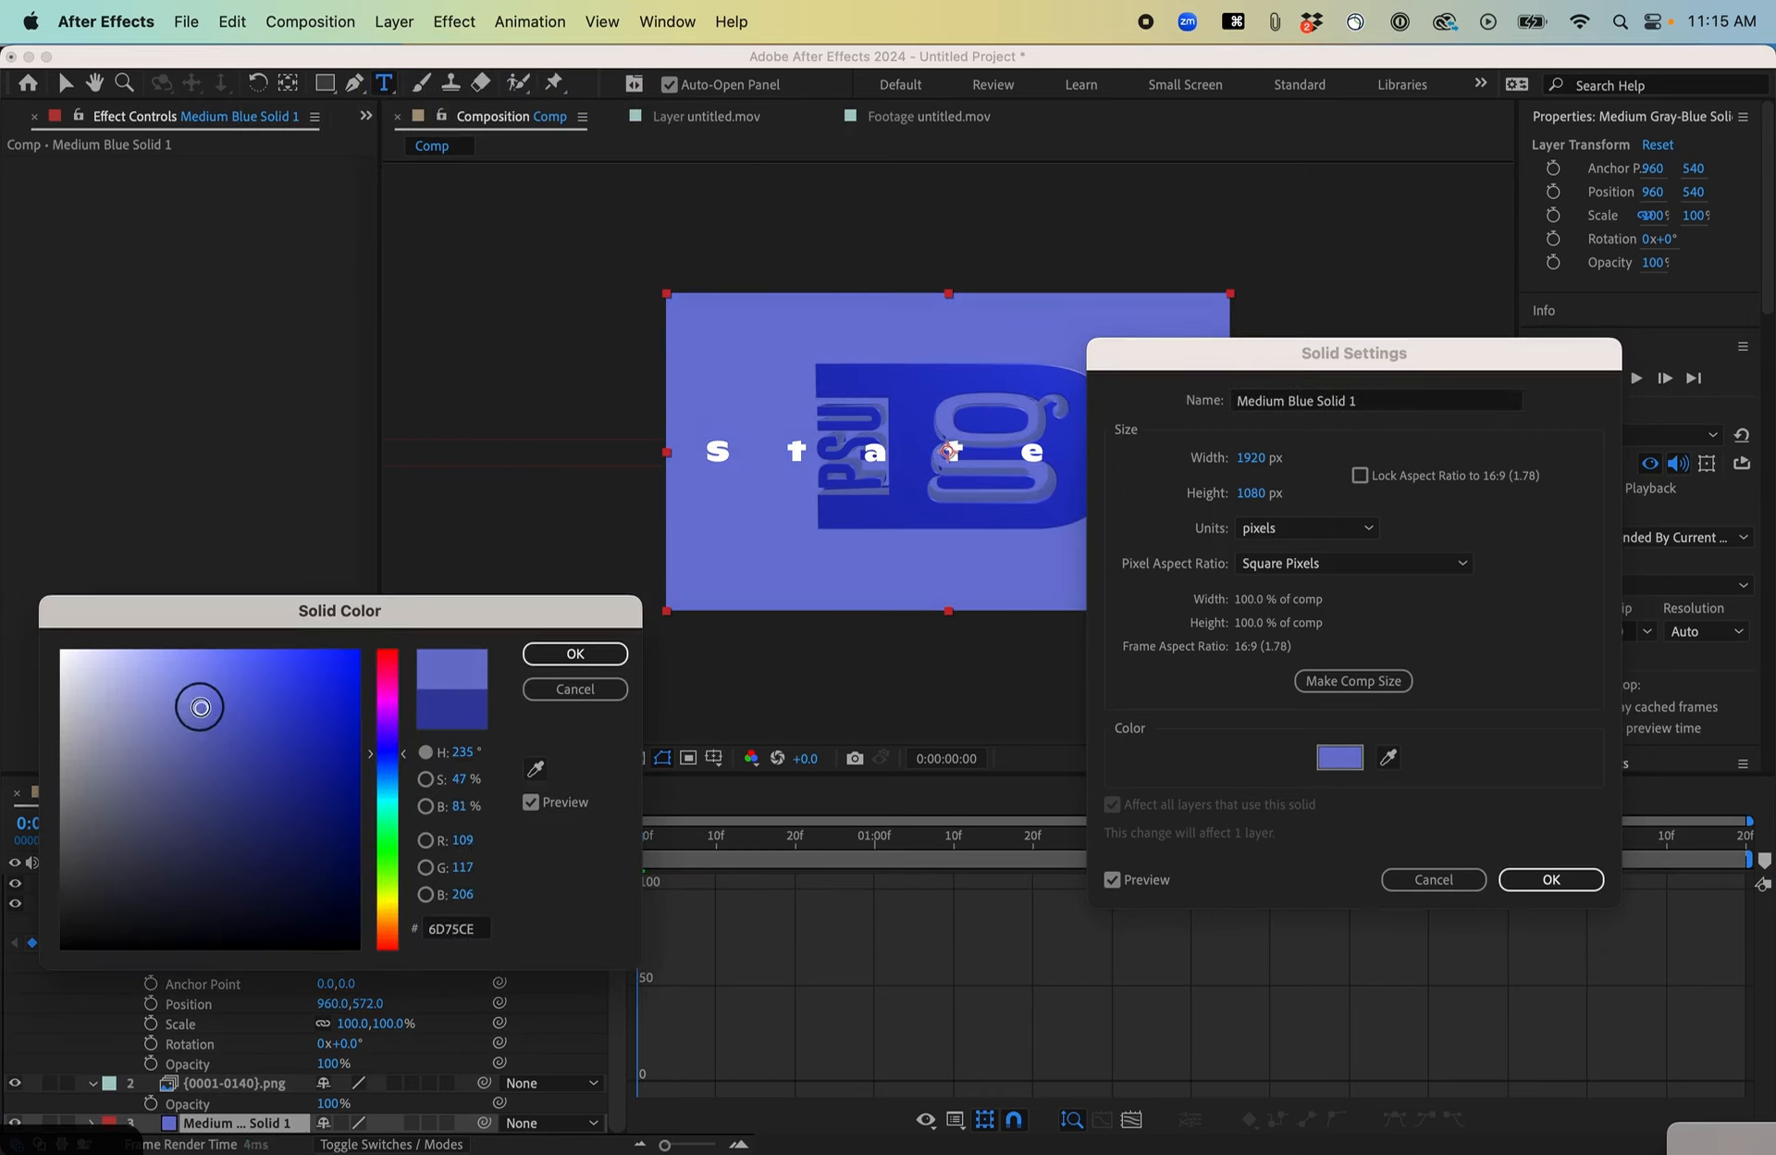
{"action": "left_click", "coordinate": [576, 653]}
{"action": "left_click", "coordinate": [1554, 877]}
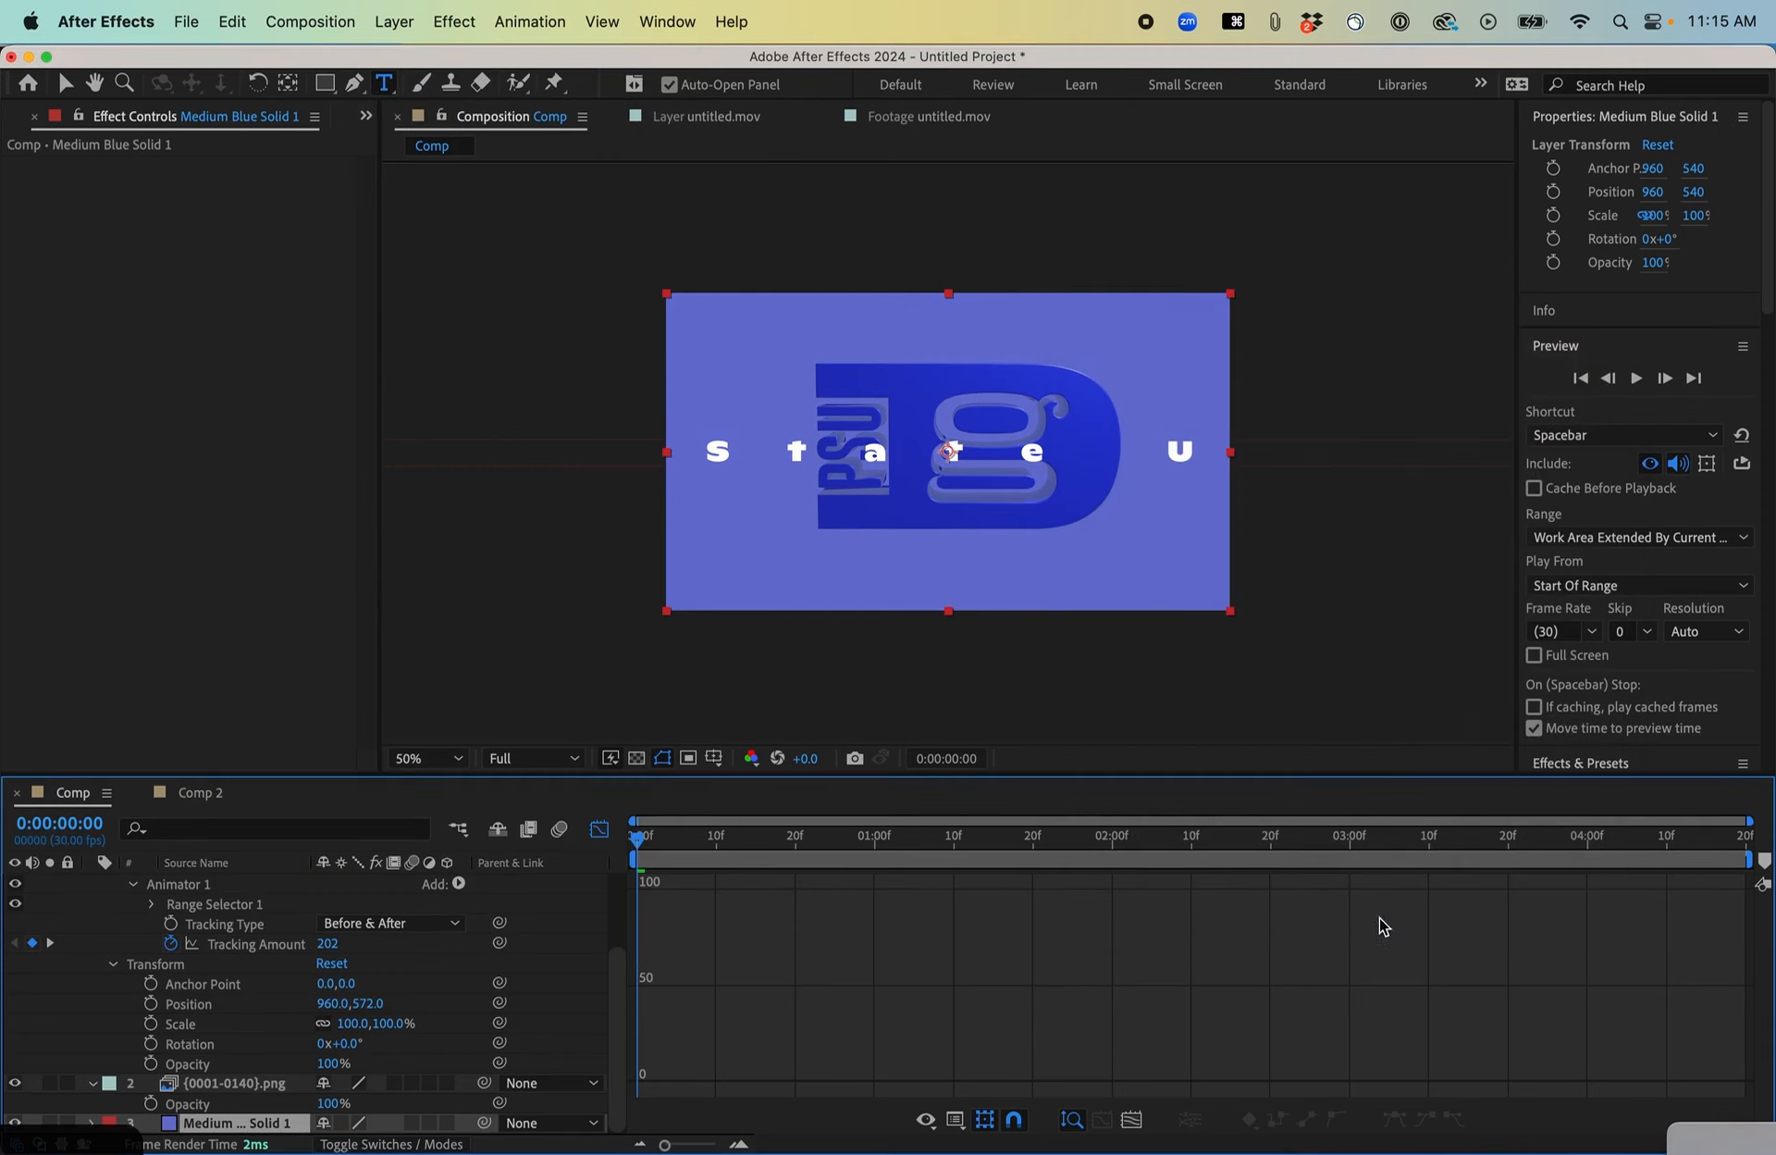
Leave the graph view and play the animation to review the logo, text and background together.
{"action": "left_click", "coordinate": [599, 830]}
{"action": "key", "text": "space"}
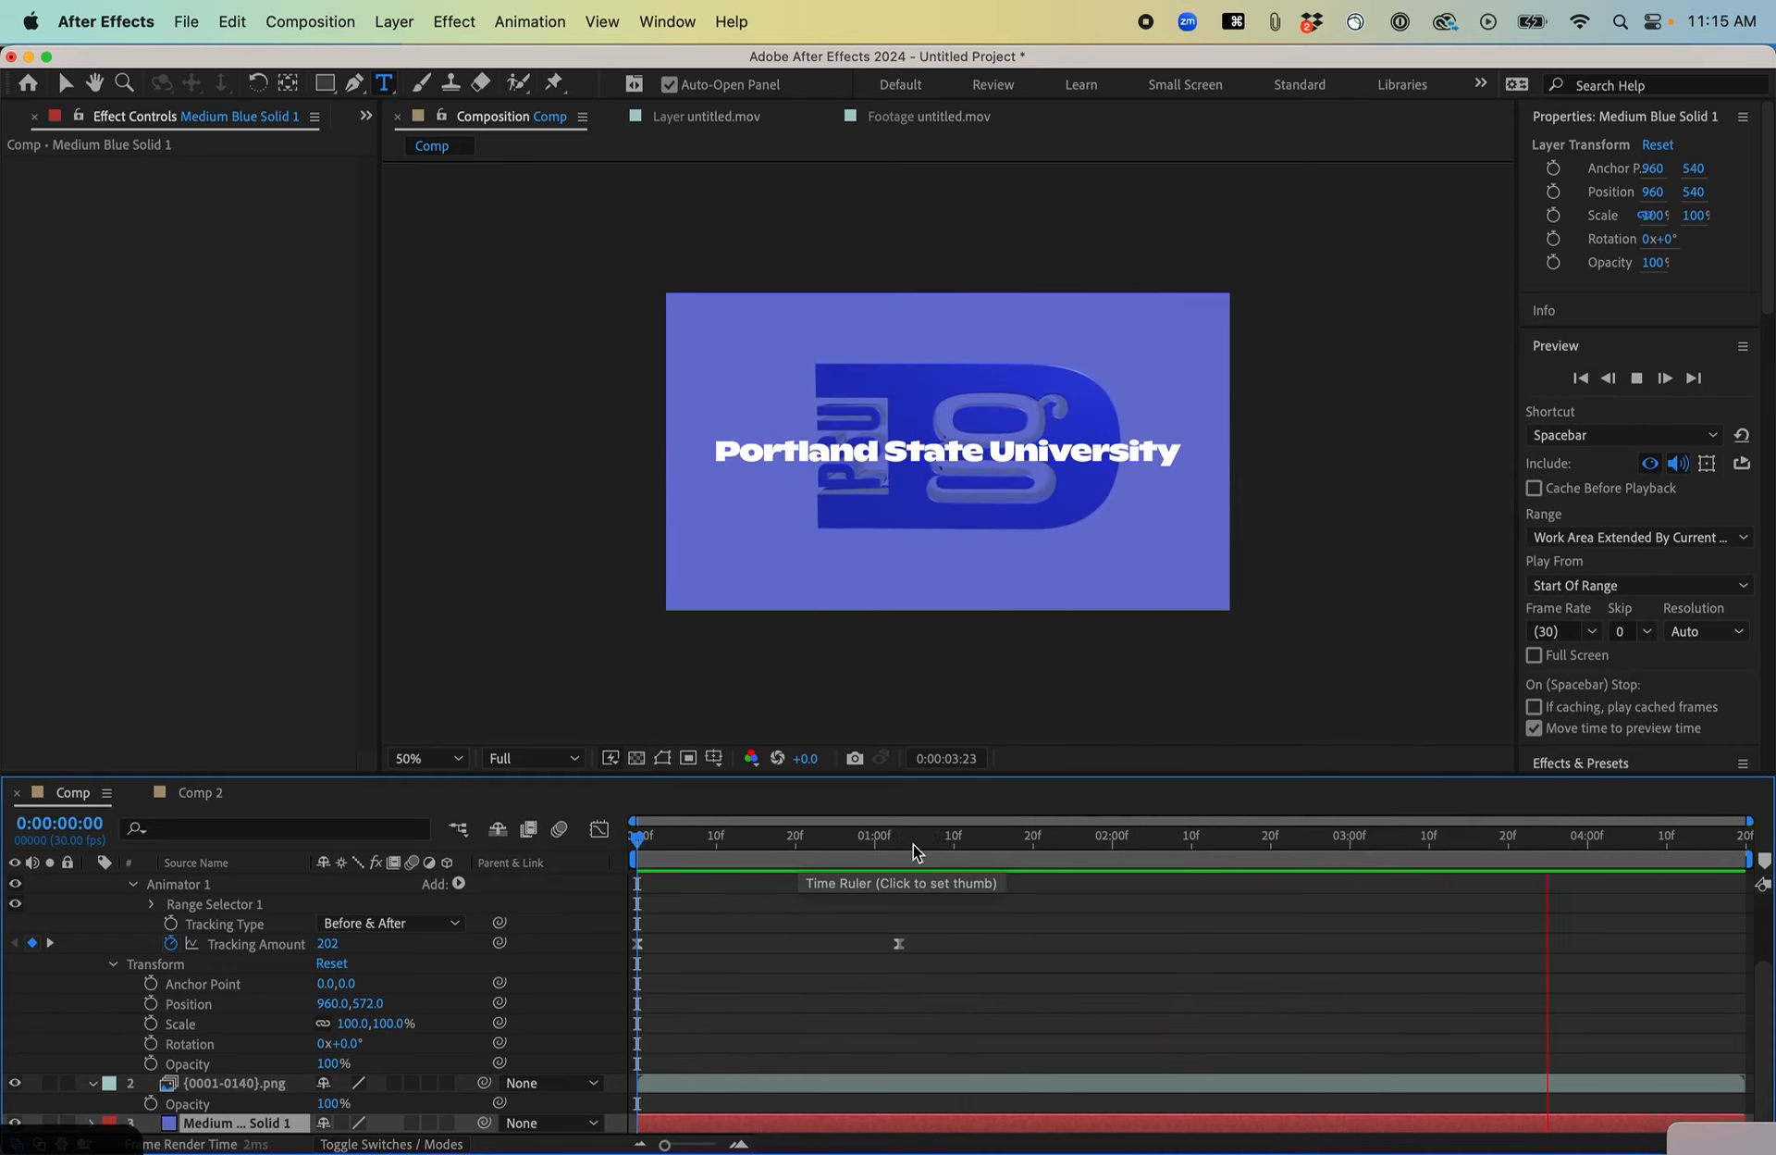
{"action": "key", "text": "space"}
Enable time remapping on the {0001-0140}.png logo sequence layer.
{"action": "left_click", "coordinate": [728, 1083]}
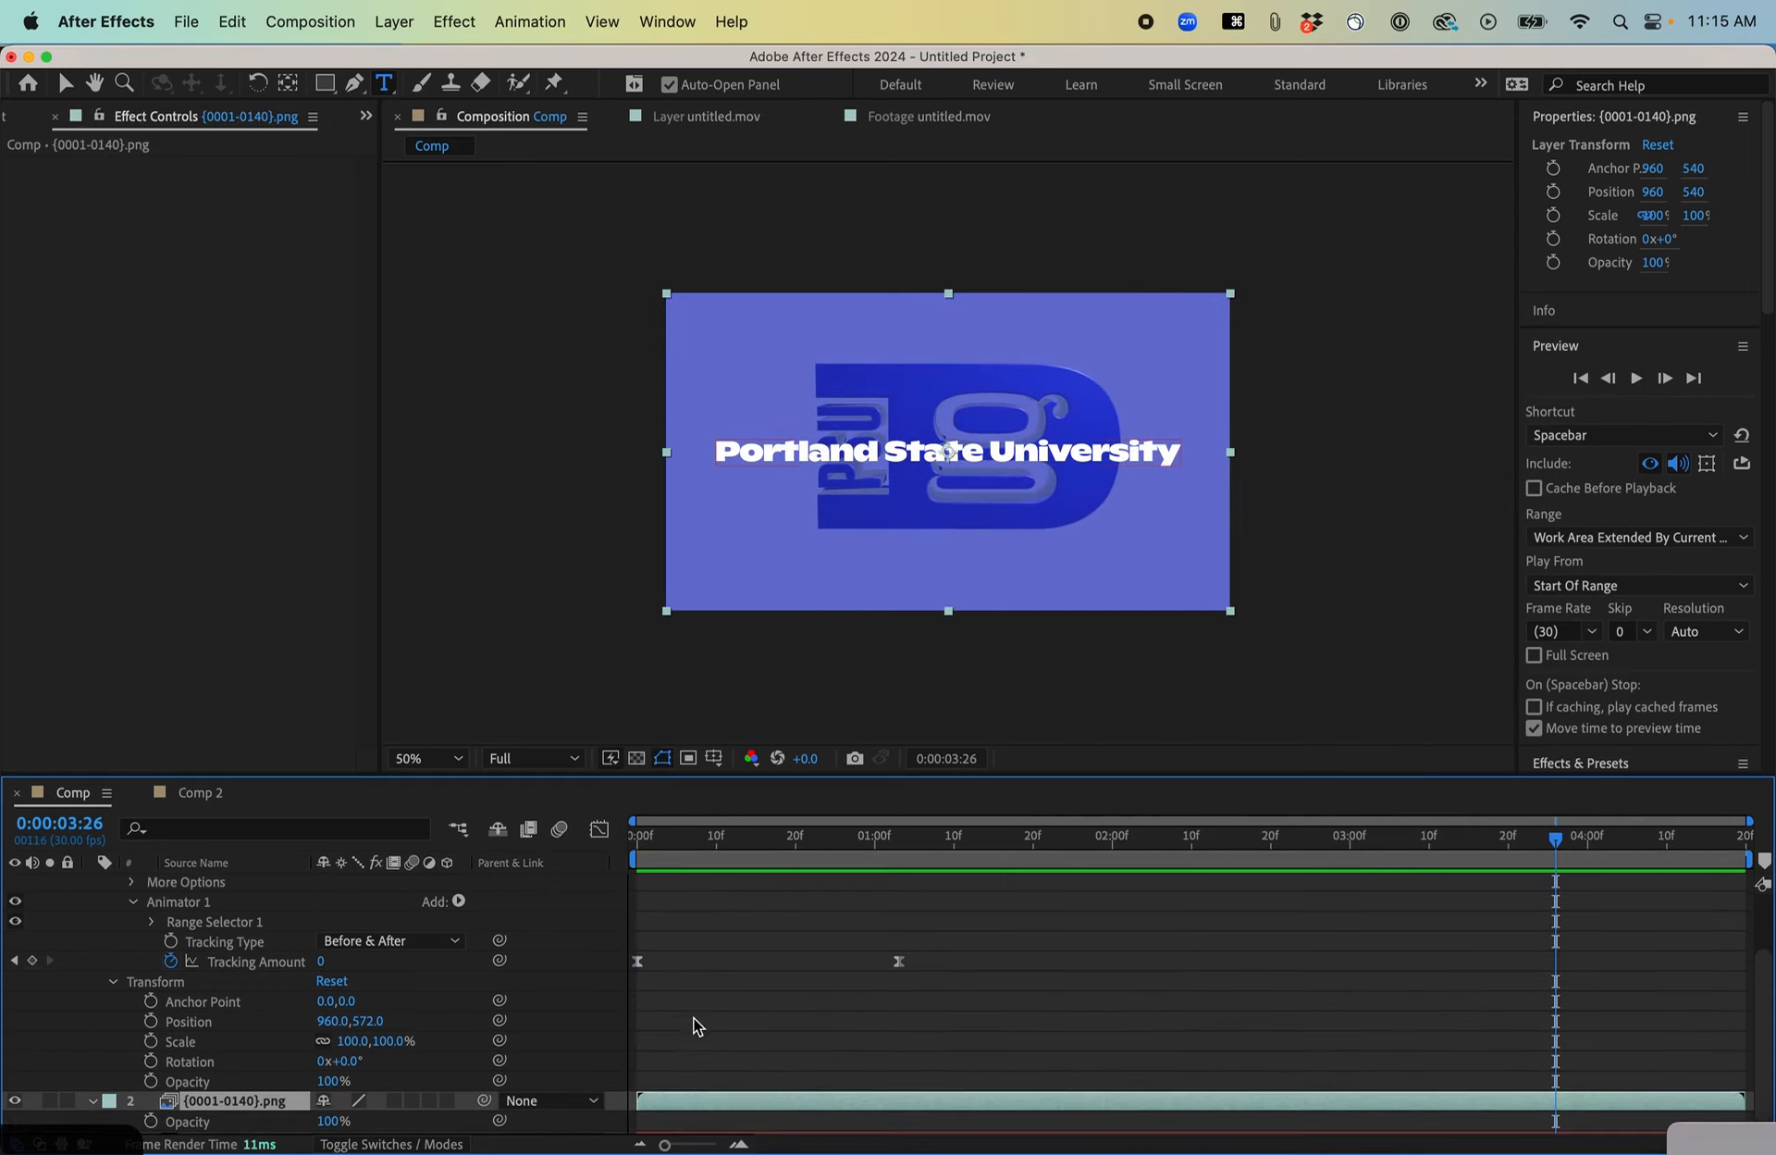
{"action": "right_click", "coordinate": [678, 1082]}
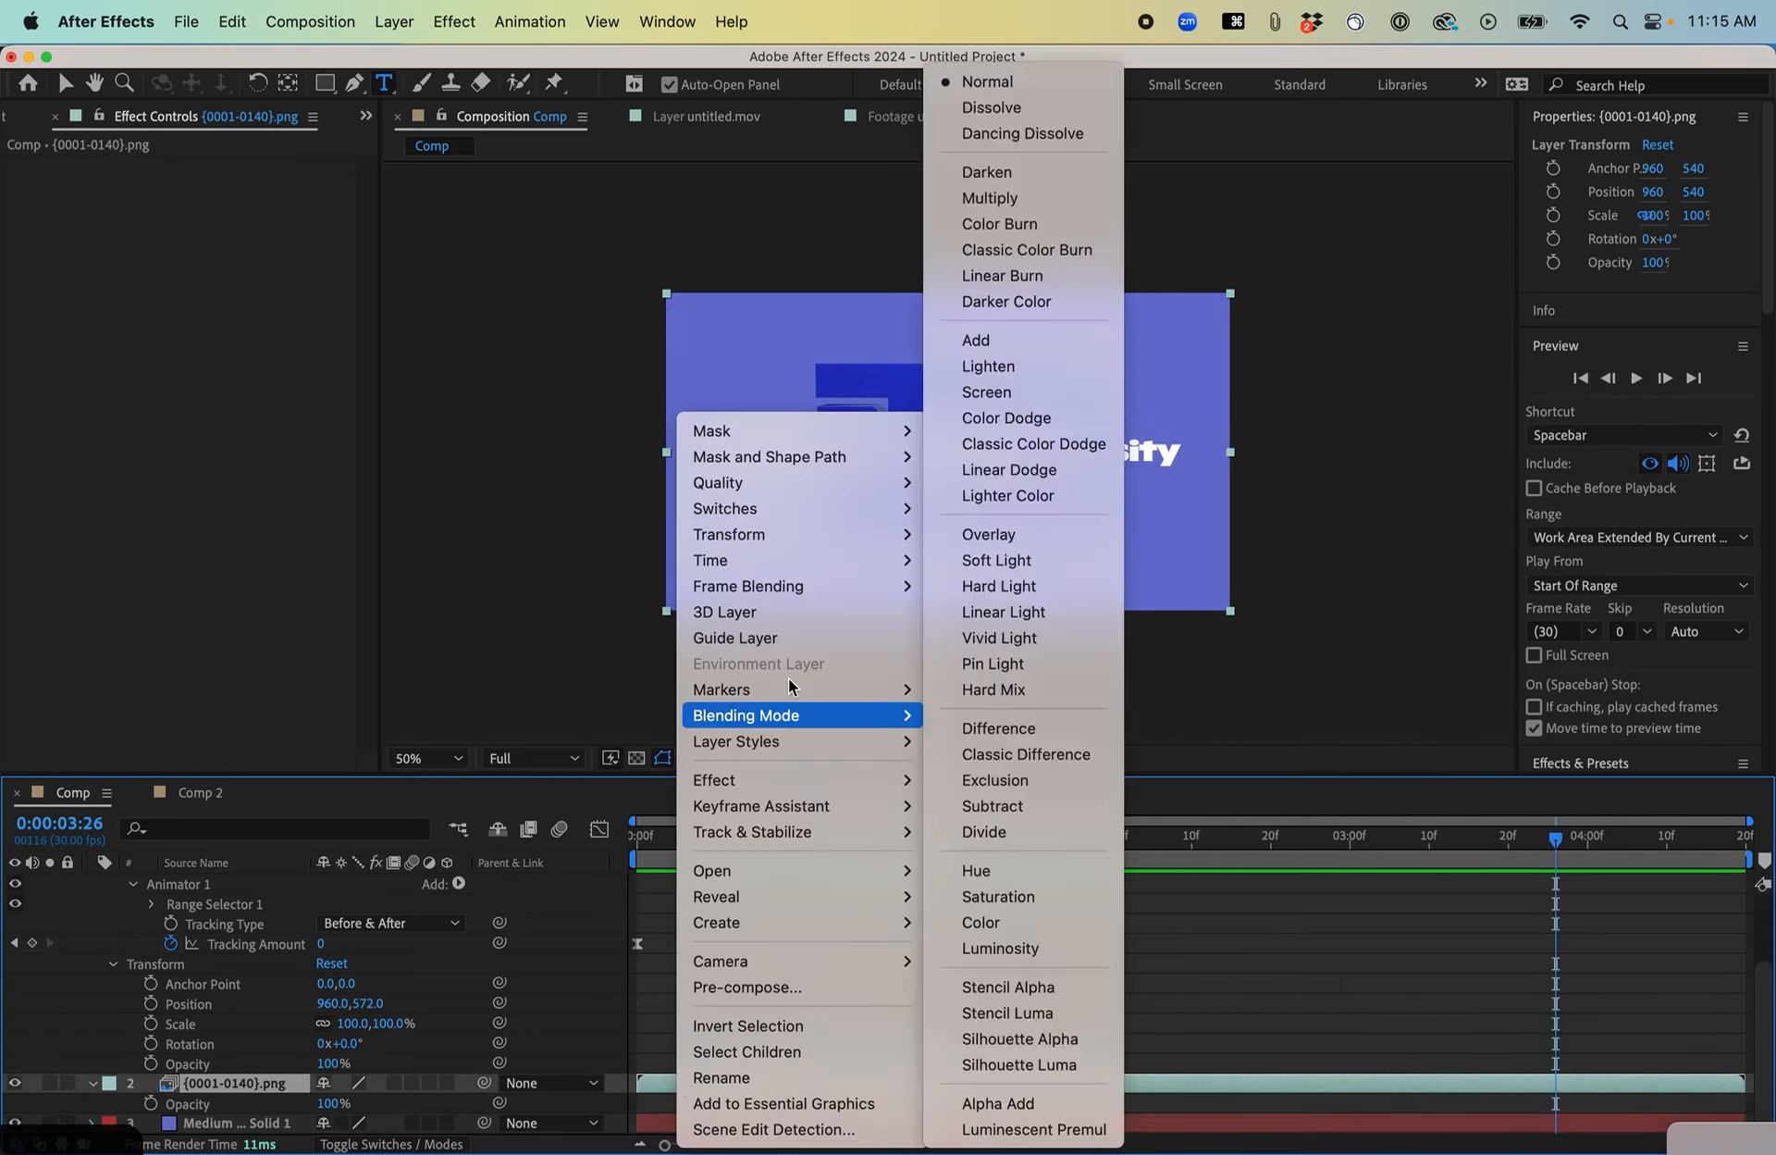
{"action": "mouse_move", "coordinate": [785, 566]}
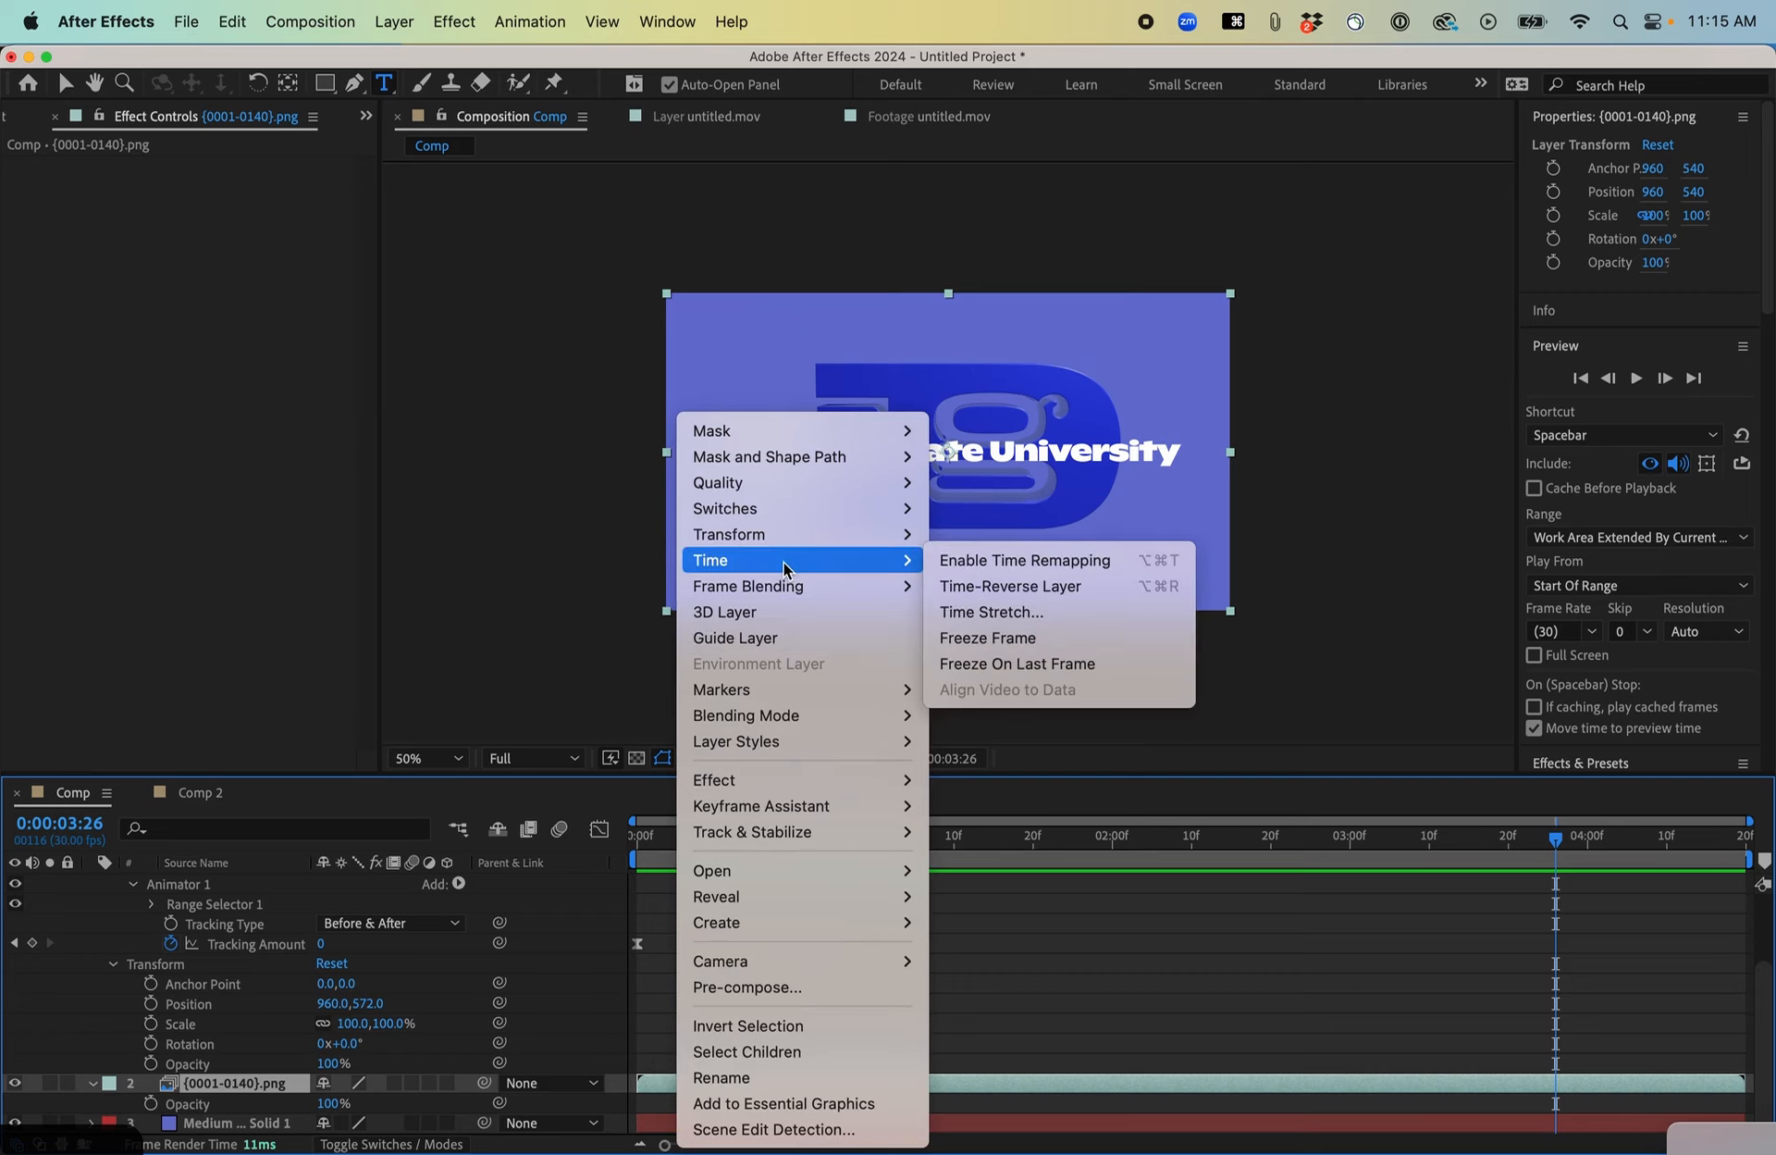
{"action": "left_click", "coordinate": [1043, 559]}
Move the logo layer's final Time Remap keyframe earlier, to about 0:00:02:23, and preview the faster spin.
{"action": "left_click_drag", "start_coordinate": [706, 832], "coordinate": [1032, 835]}
{"action": "key", "text": "Home"}
{"action": "left_click_drag", "start_coordinate": [1746, 1103], "coordinate": [1305, 1118]}
{"action": "left_click_drag", "start_coordinate": [1192, 869], "coordinate": [694, 876]}
{"action": "key", "text": "space"}
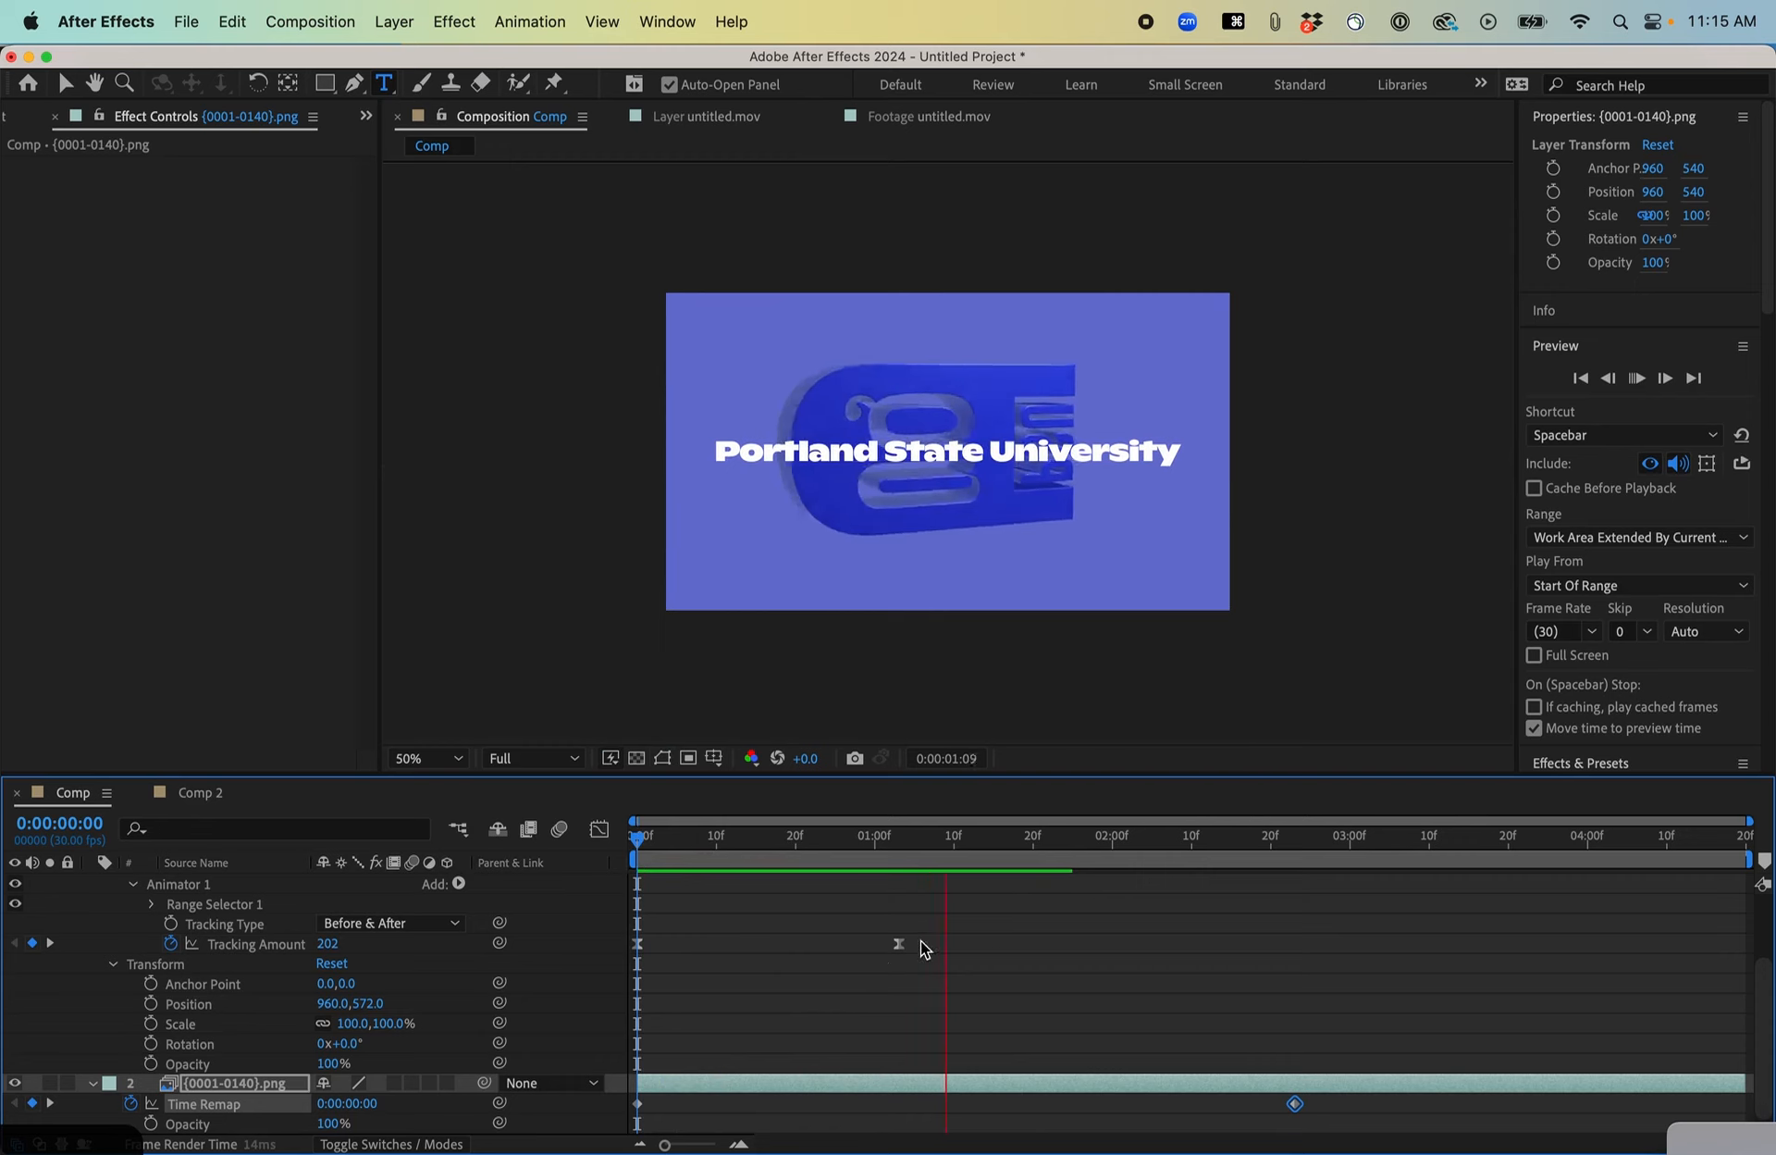
Add a Time Remap keyframe on the logo layer at 0:00:00:27 and move it earlier, to about frame 13.
{"action": "left_click_drag", "start_coordinate": [1159, 893], "coordinate": [851, 870]}
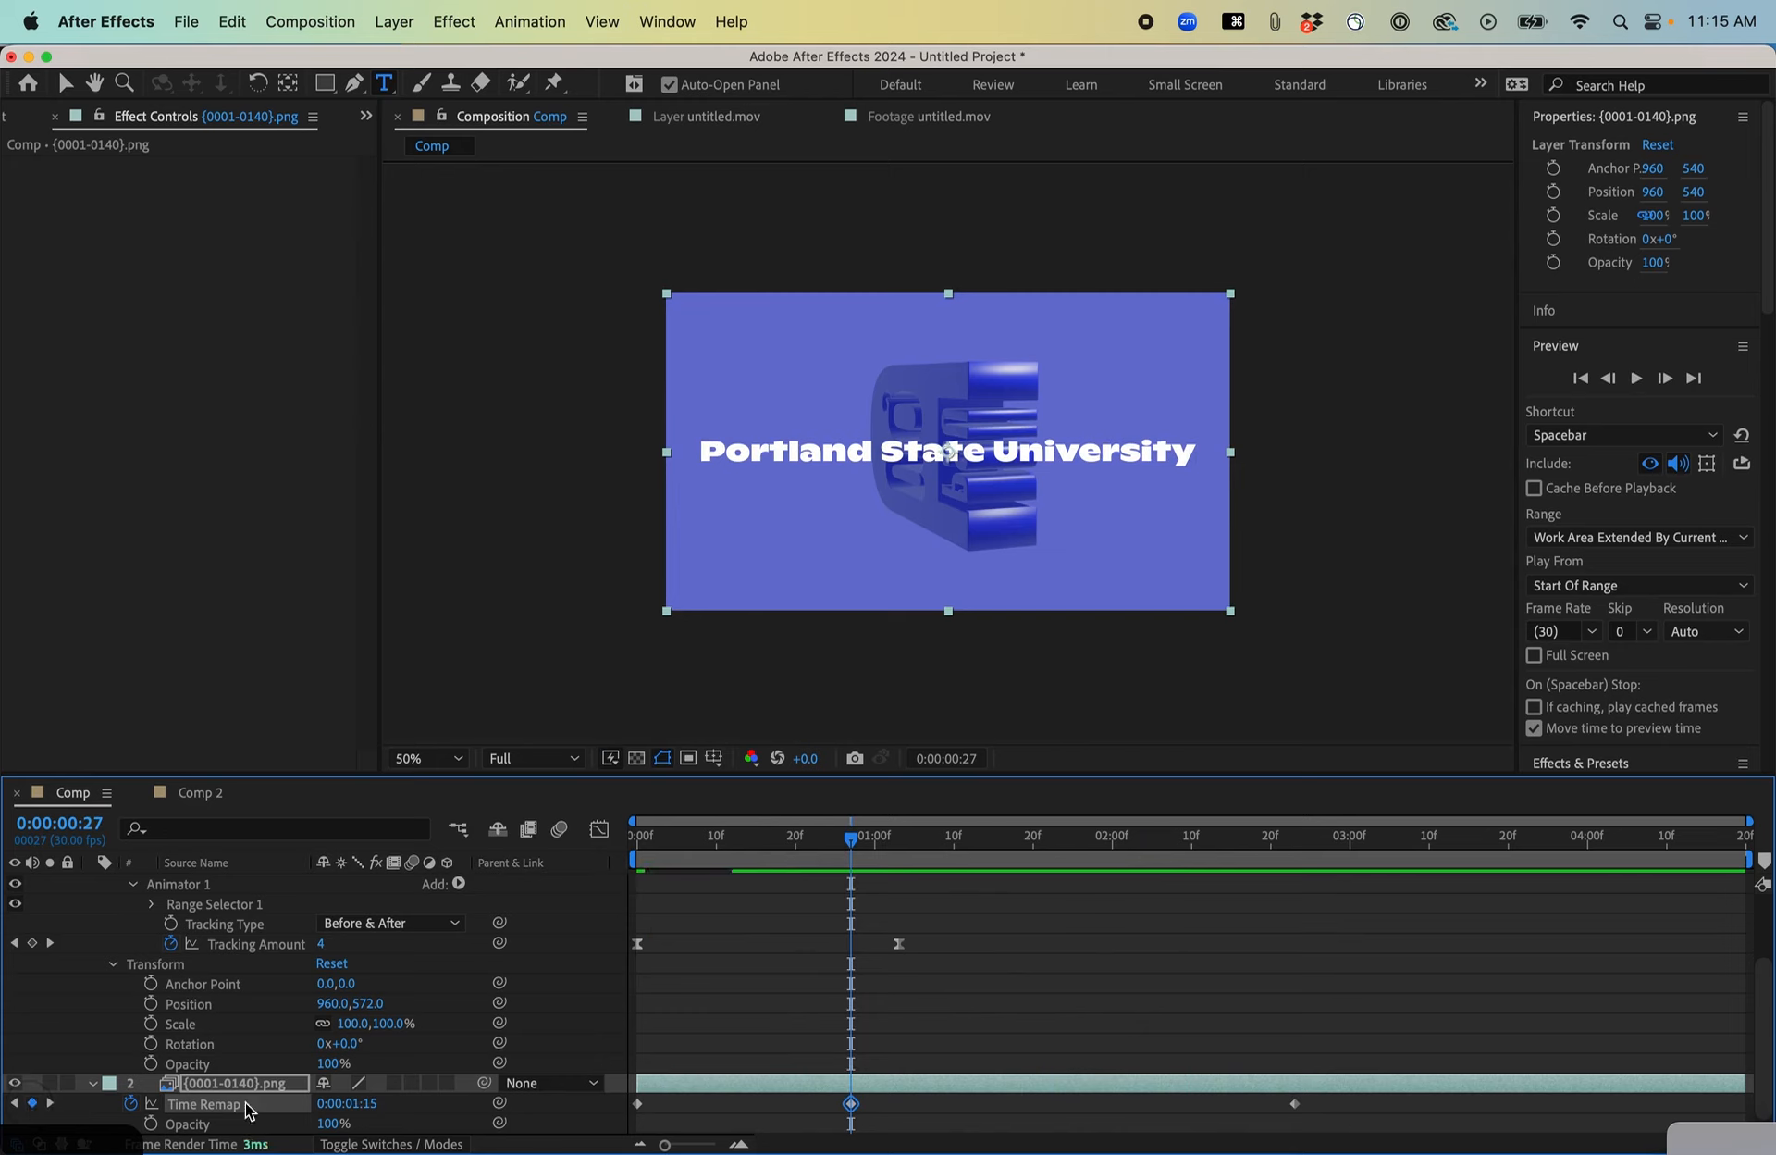
{"action": "left_click_drag", "start_coordinate": [852, 1106], "coordinate": [749, 1116]}
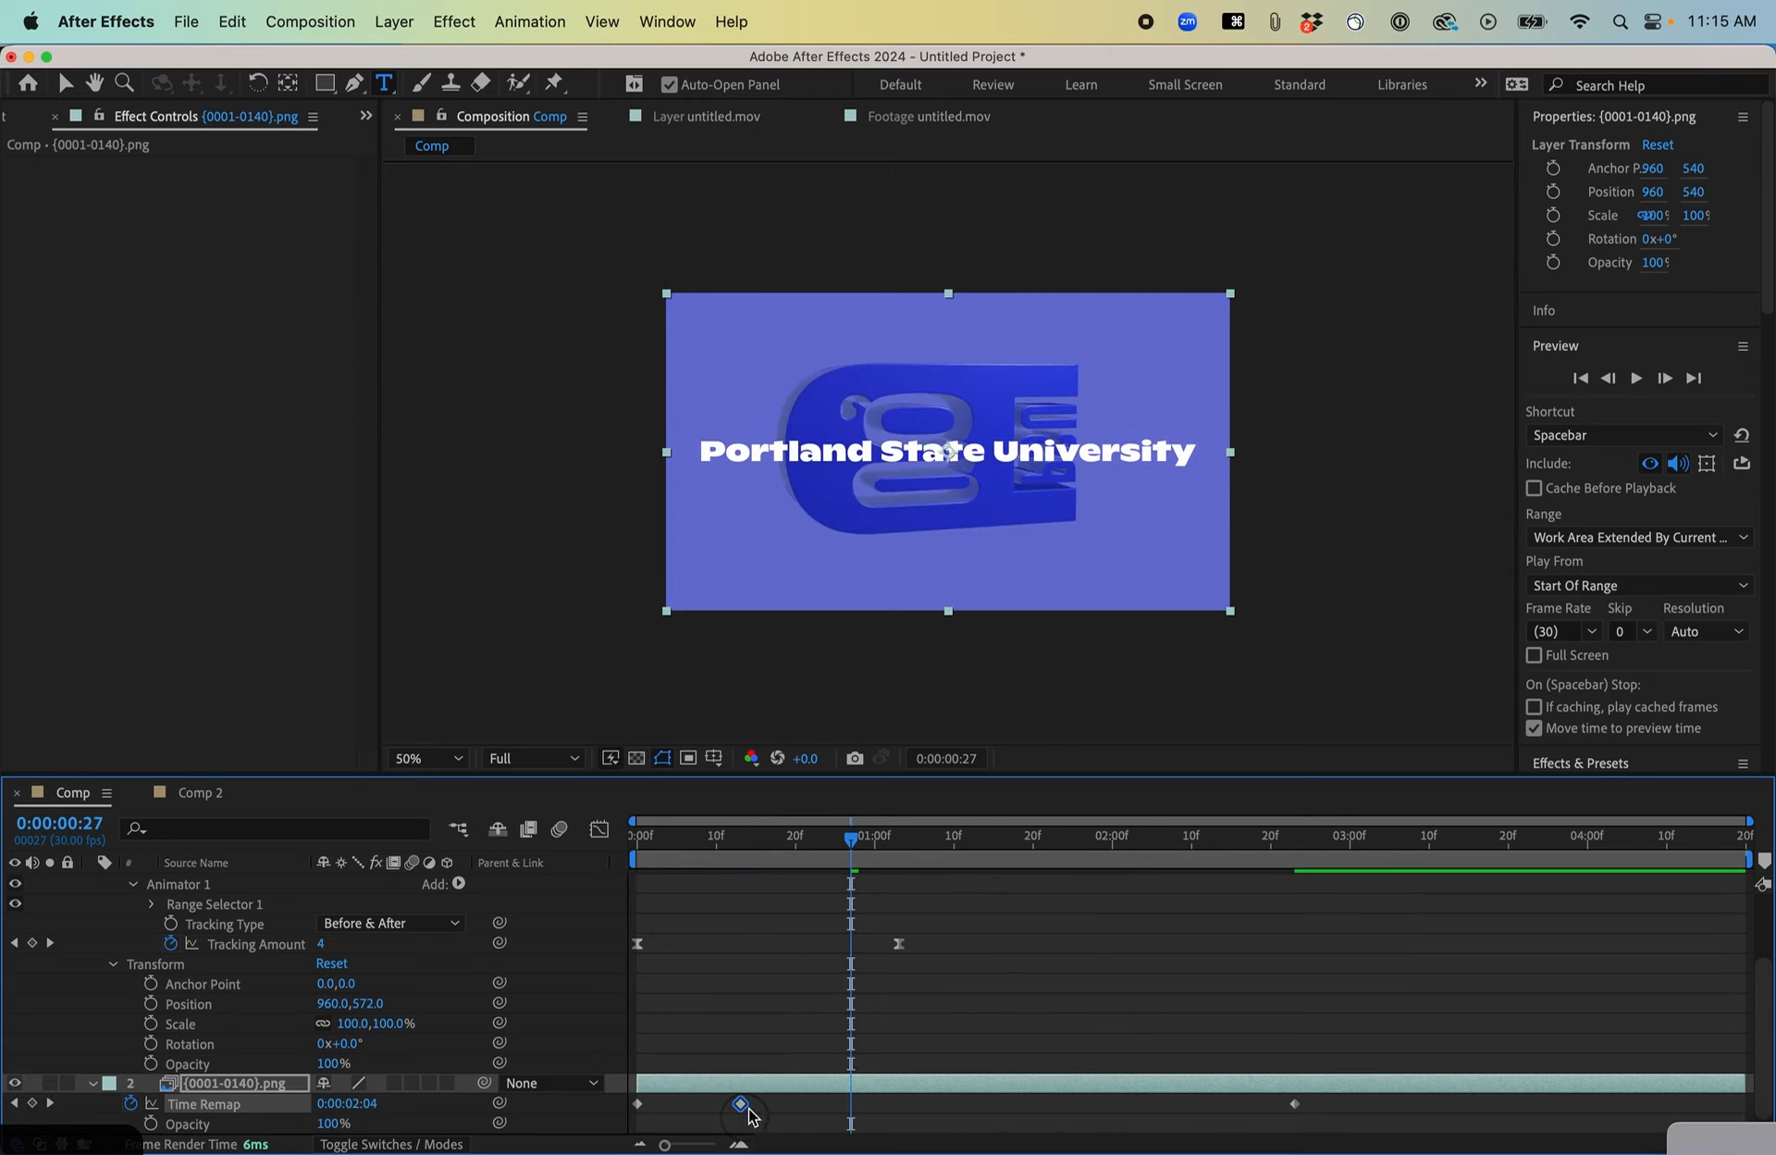
Preview the animation from the start and move the logo layer's final Time Remap keyframe earlier, to about 0:00:02:10.
{"action": "left_click_drag", "start_coordinate": [830, 842], "coordinate": [636, 842]}
{"action": "key", "text": "space"}
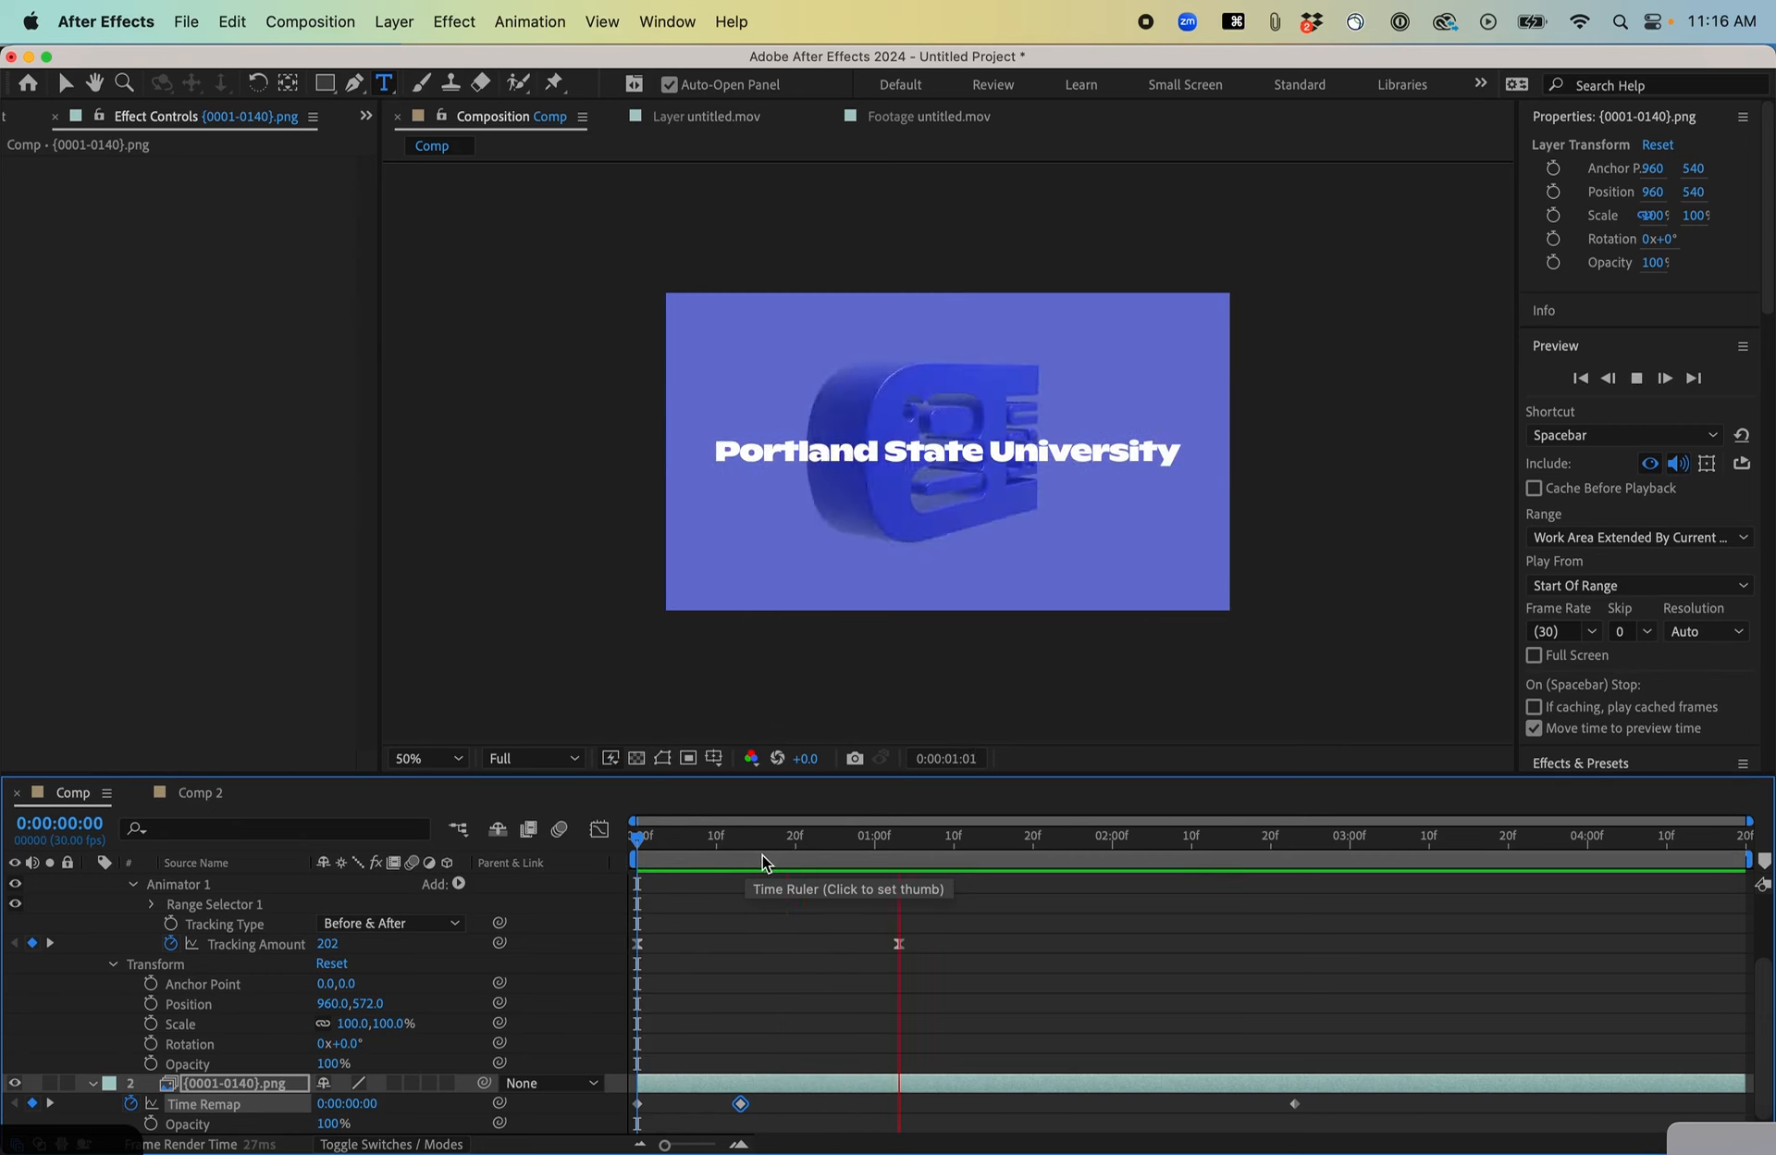
{"action": "left_click_drag", "start_coordinate": [1295, 1104], "coordinate": [1191, 1104]}
Ease the logo layer's three Time Remap keyframes and skew the second segment's speed curve toward its start.
{"action": "left_click_drag", "start_coordinate": [1307, 1120], "coordinate": [518, 1084]}
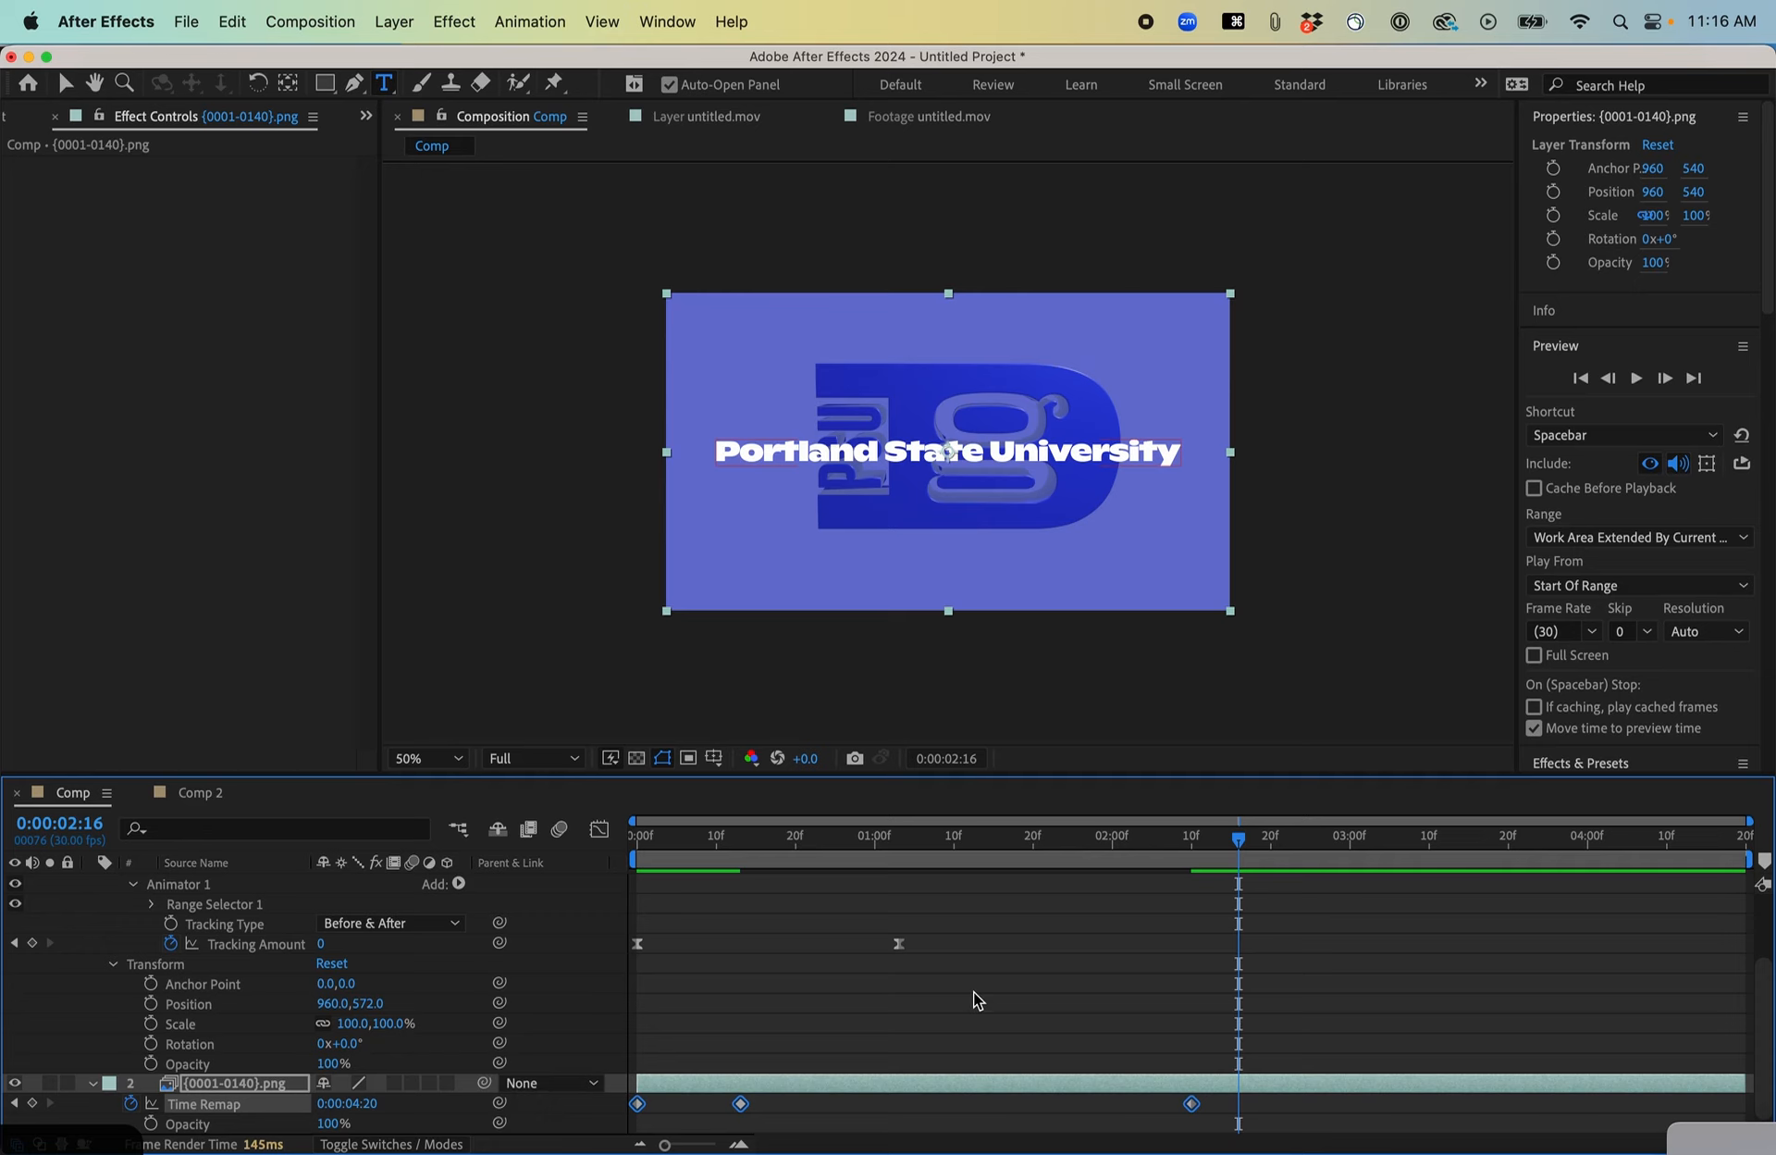
{"action": "left_click", "coordinate": [583, 828]}
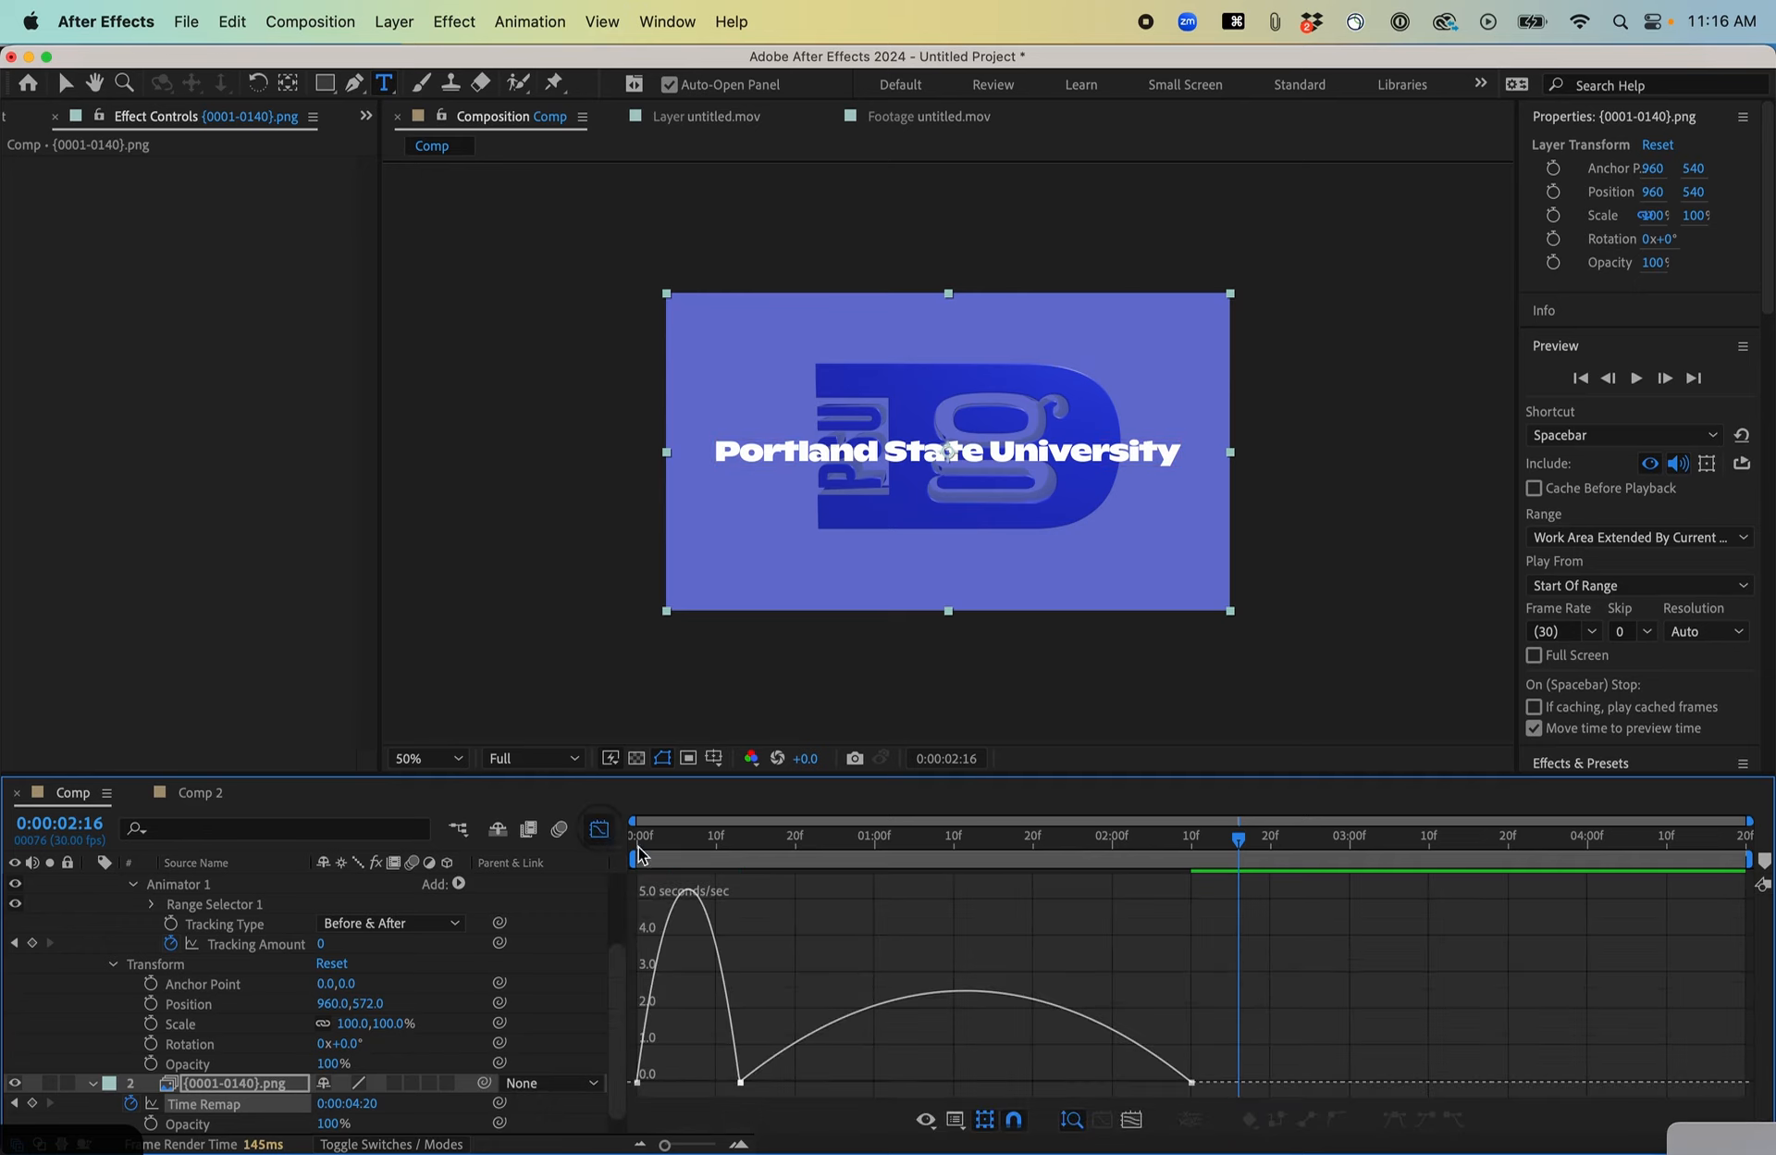
{"action": "left_click_drag", "start_coordinate": [814, 1082], "coordinate": [773, 1071]}
{"action": "left_click", "coordinate": [782, 956]}
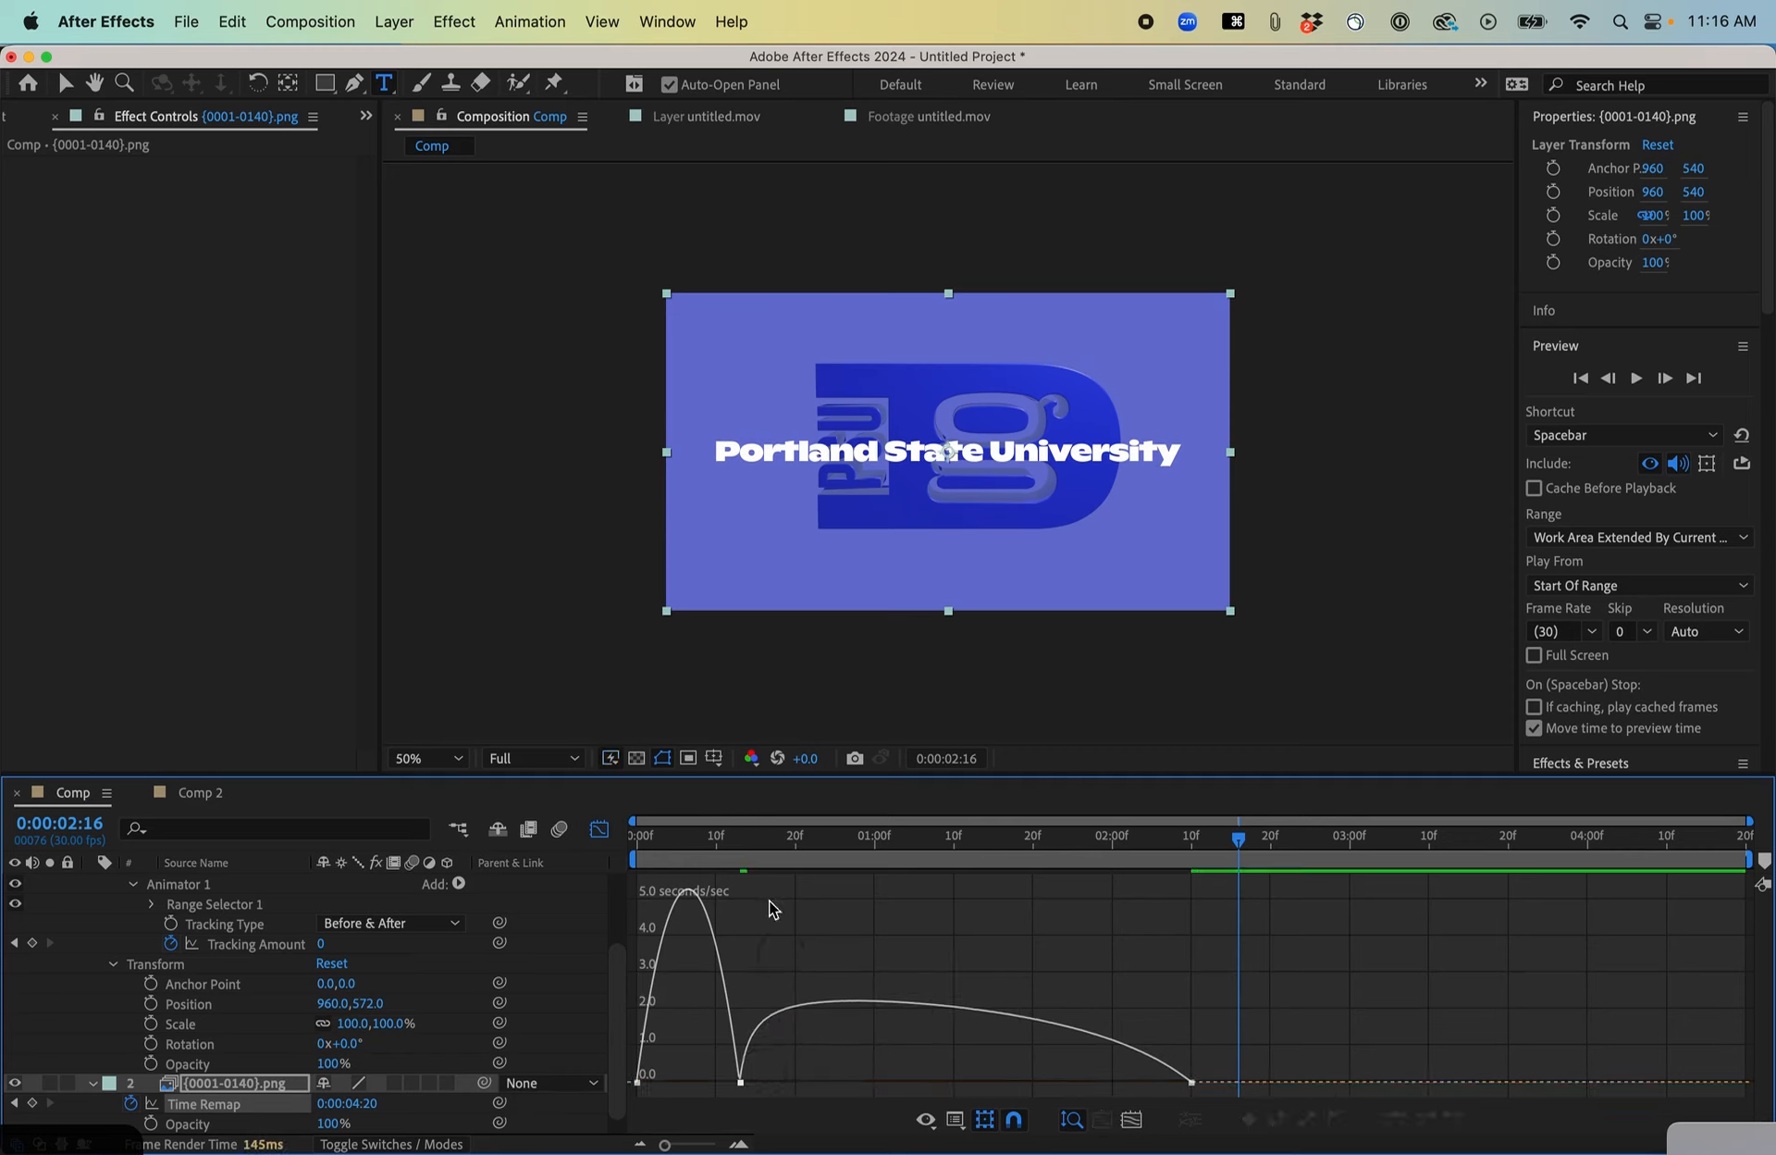
Play the composition from the start and scrub the timeline to review the retimed logo spin.
{"action": "key", "text": "space"}
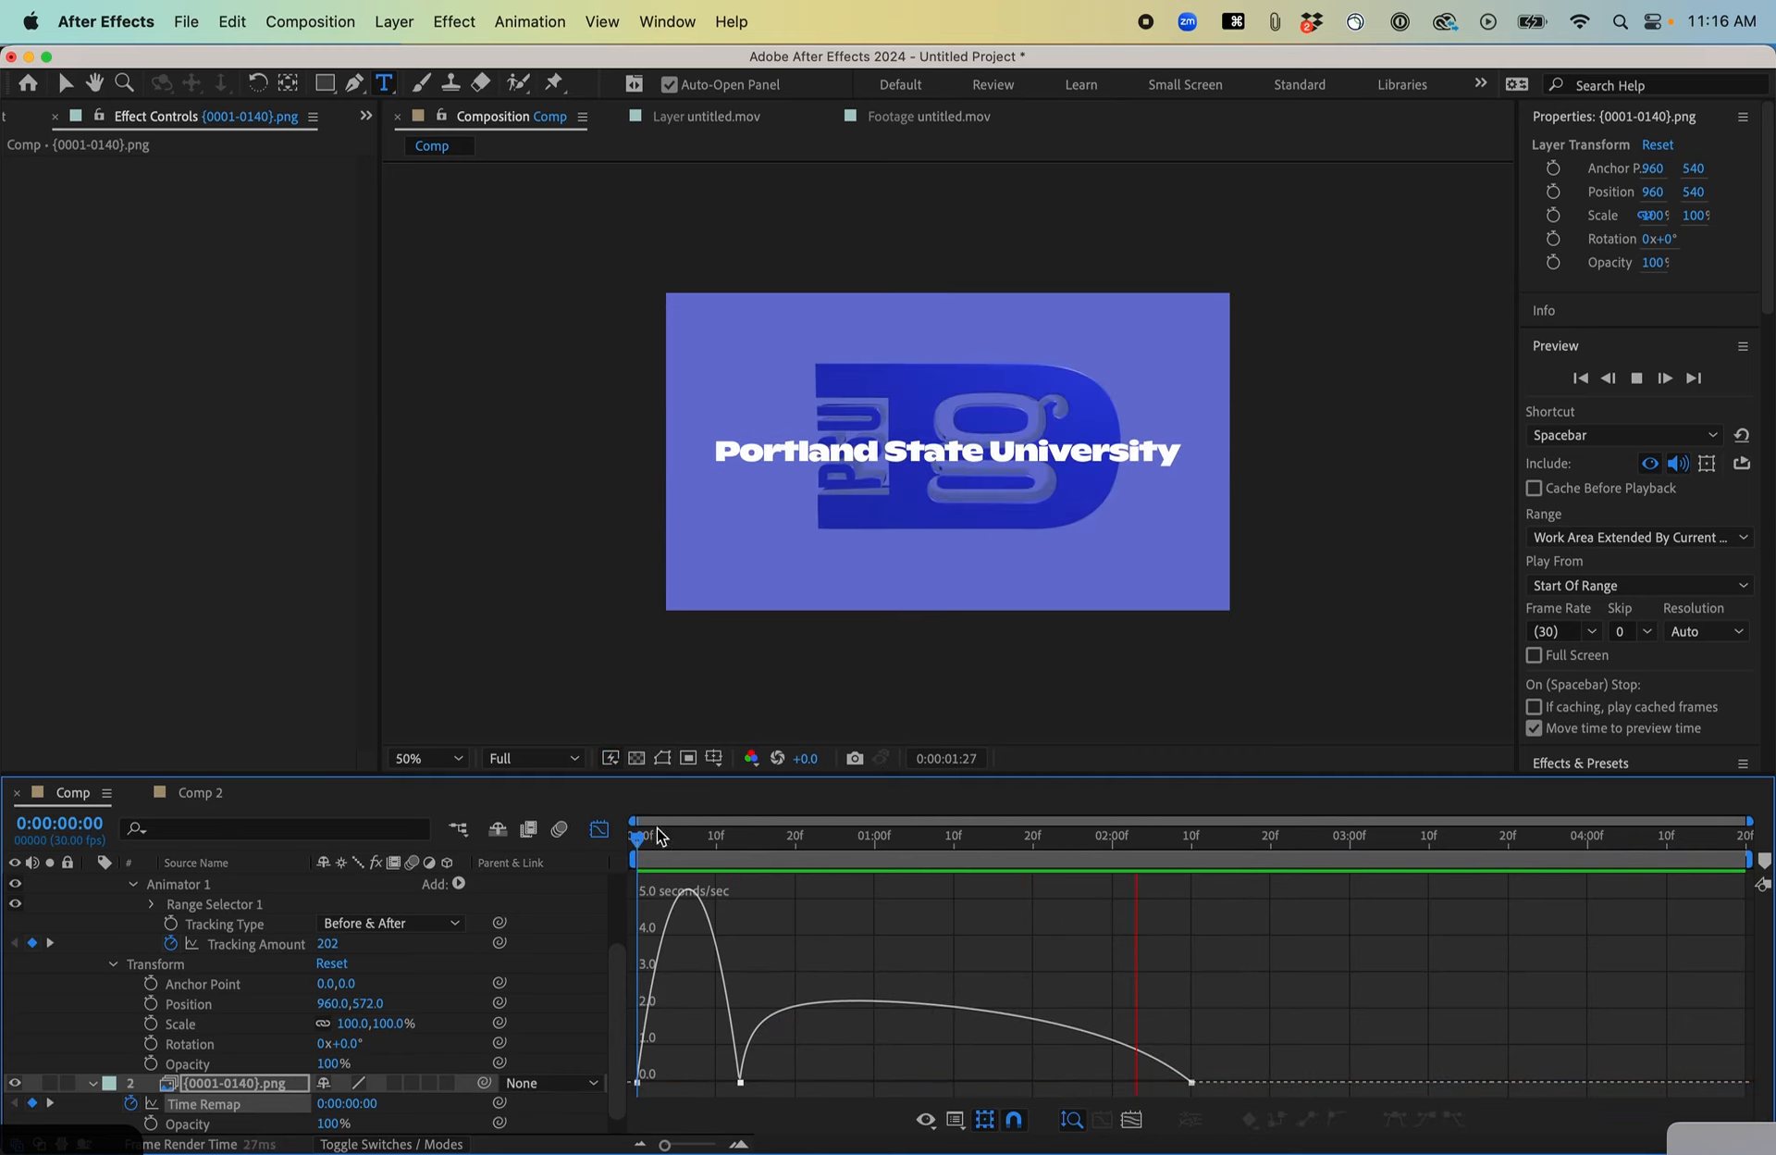
{"action": "key", "text": "space"}
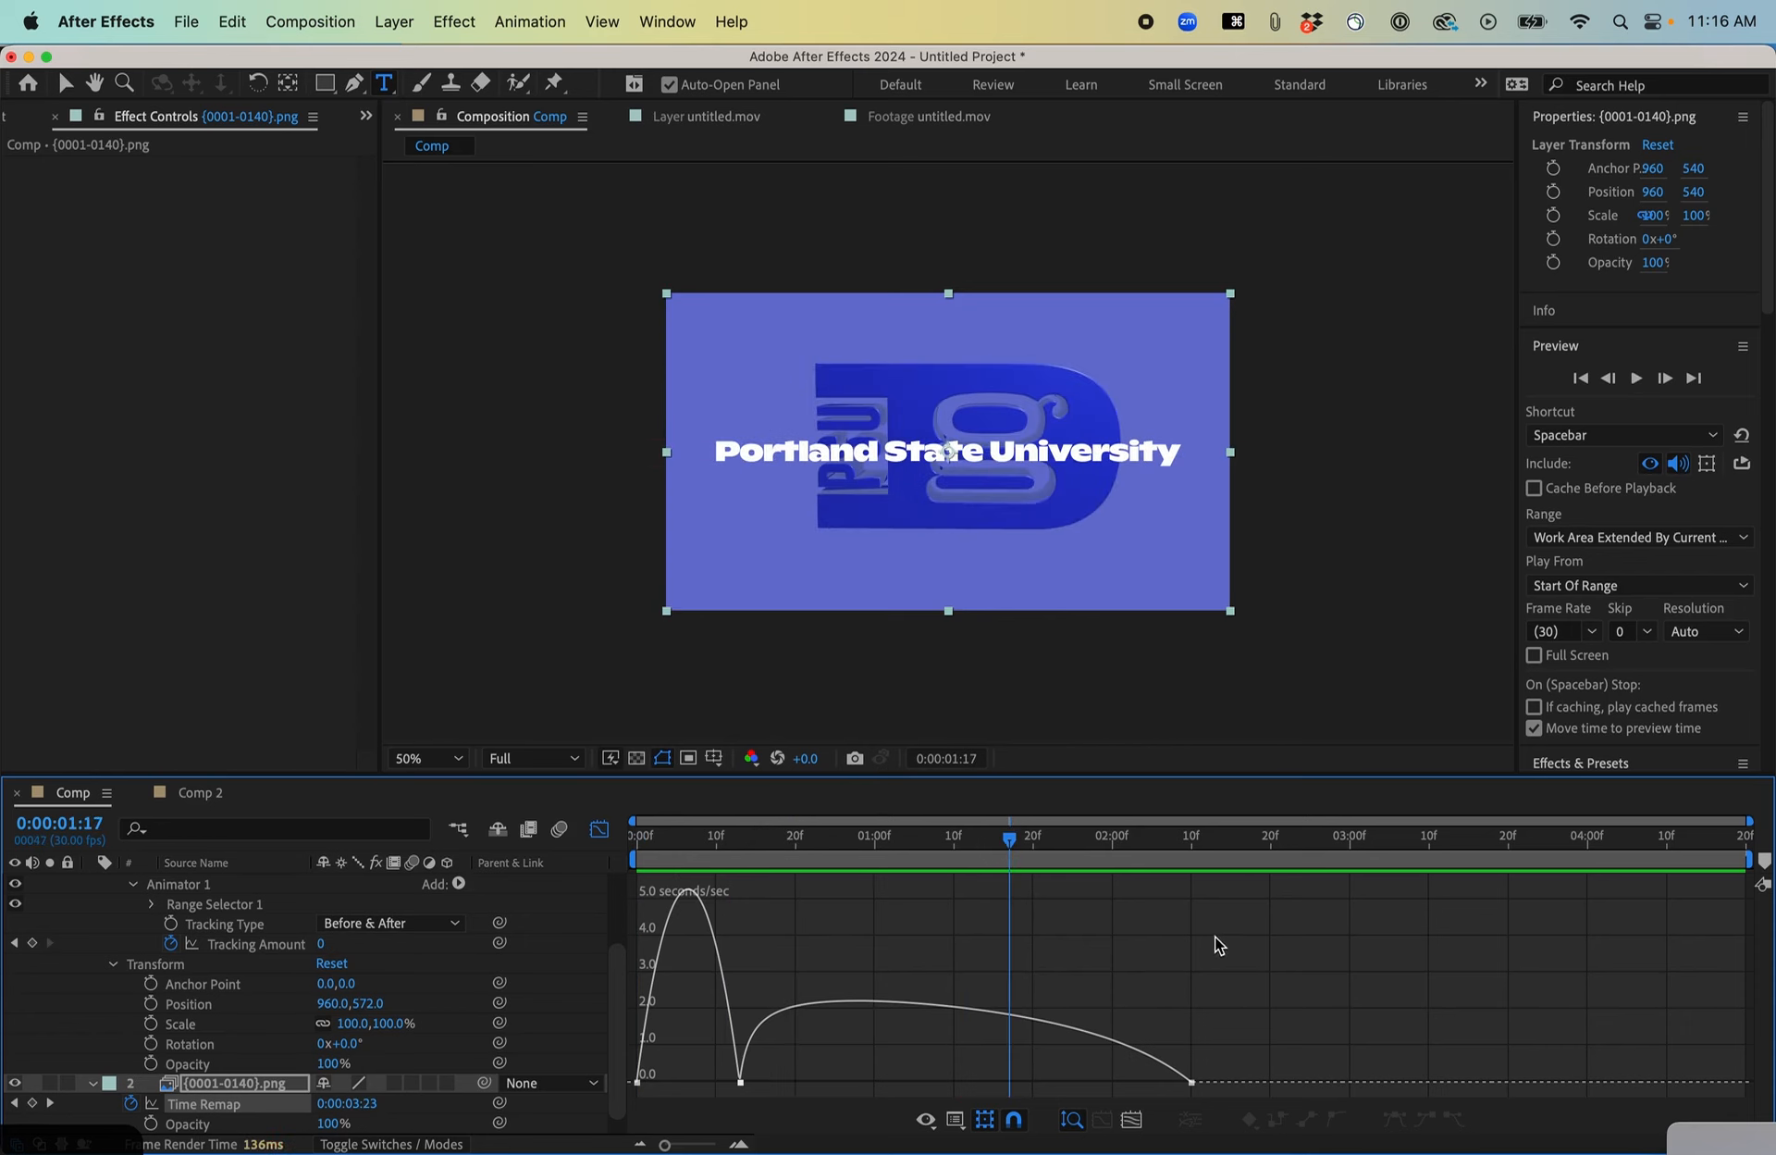
{"action": "left_click_drag", "start_coordinate": [1029, 841], "coordinate": [1213, 842]}
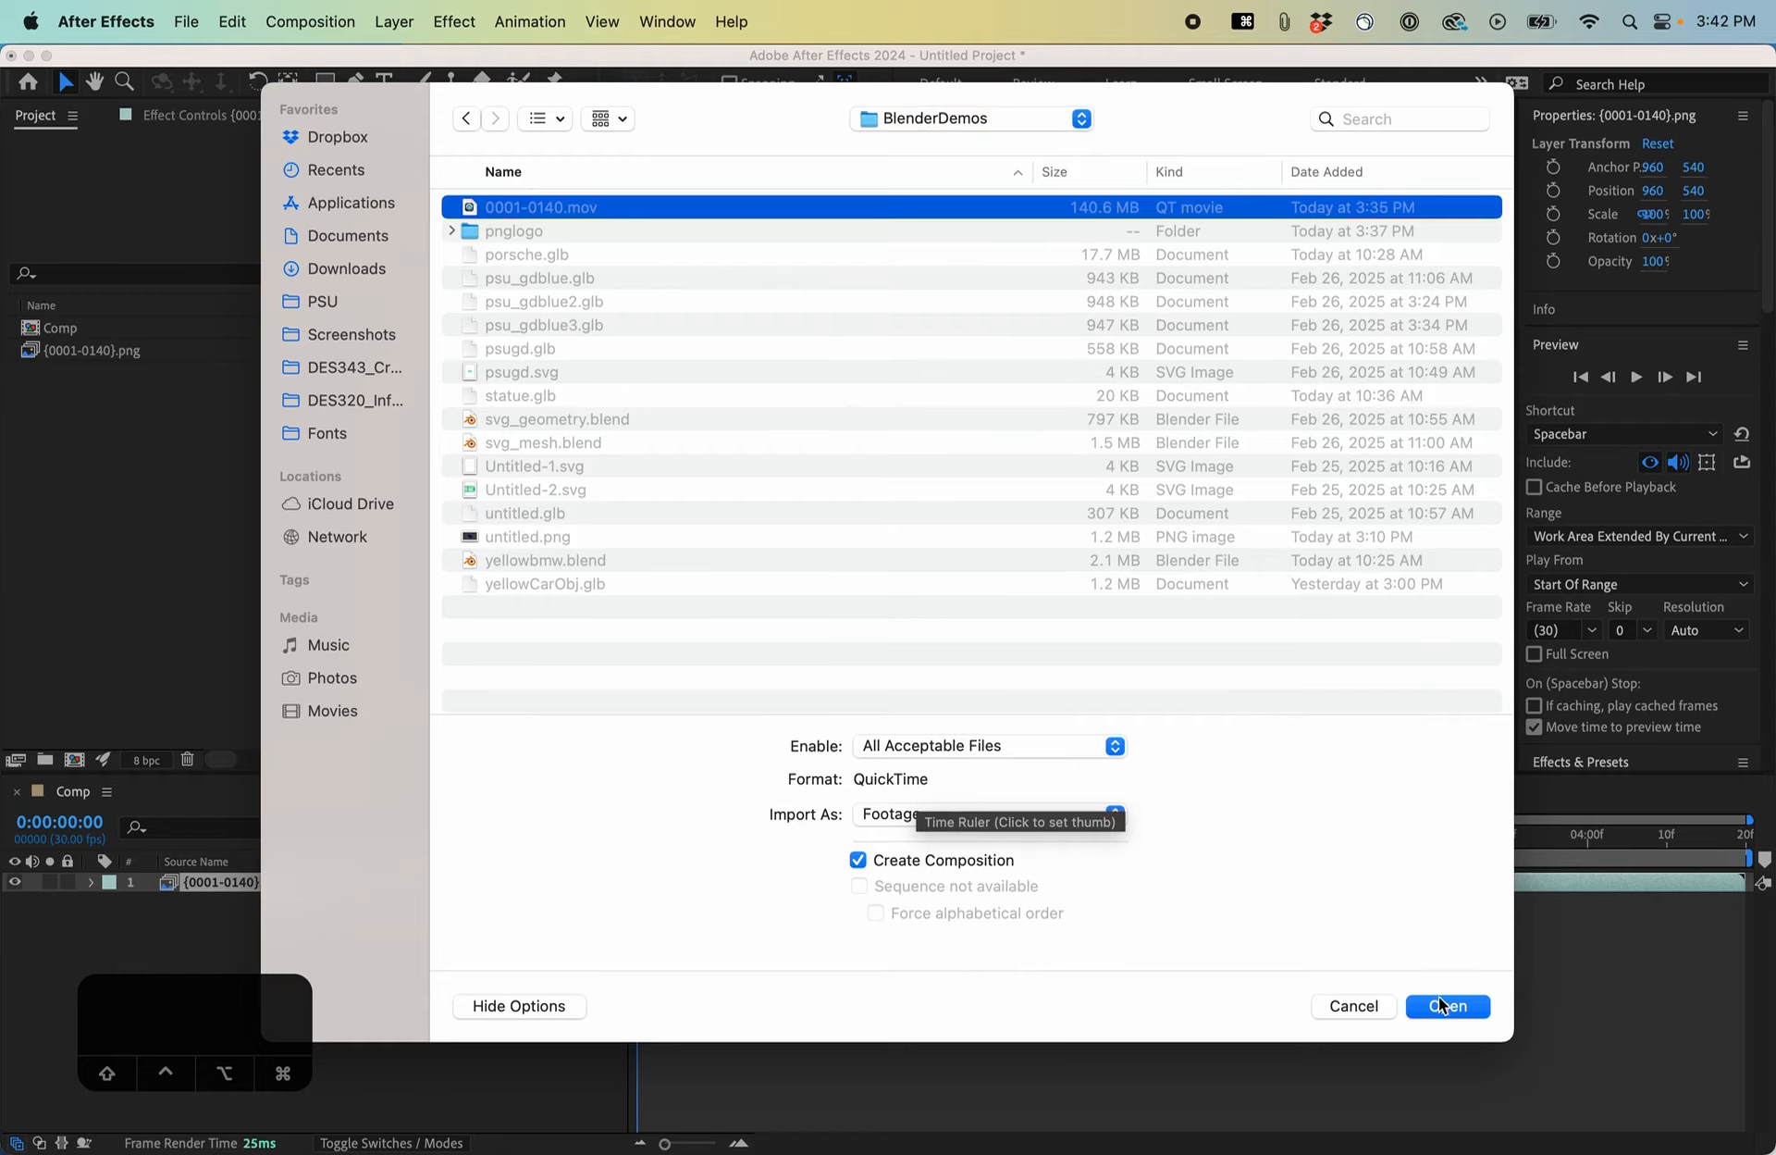
Import 0001-0140.mov from the BlenderDemos folder with Create Composition enabled.
{"action": "left_click", "coordinate": [1455, 1008]}
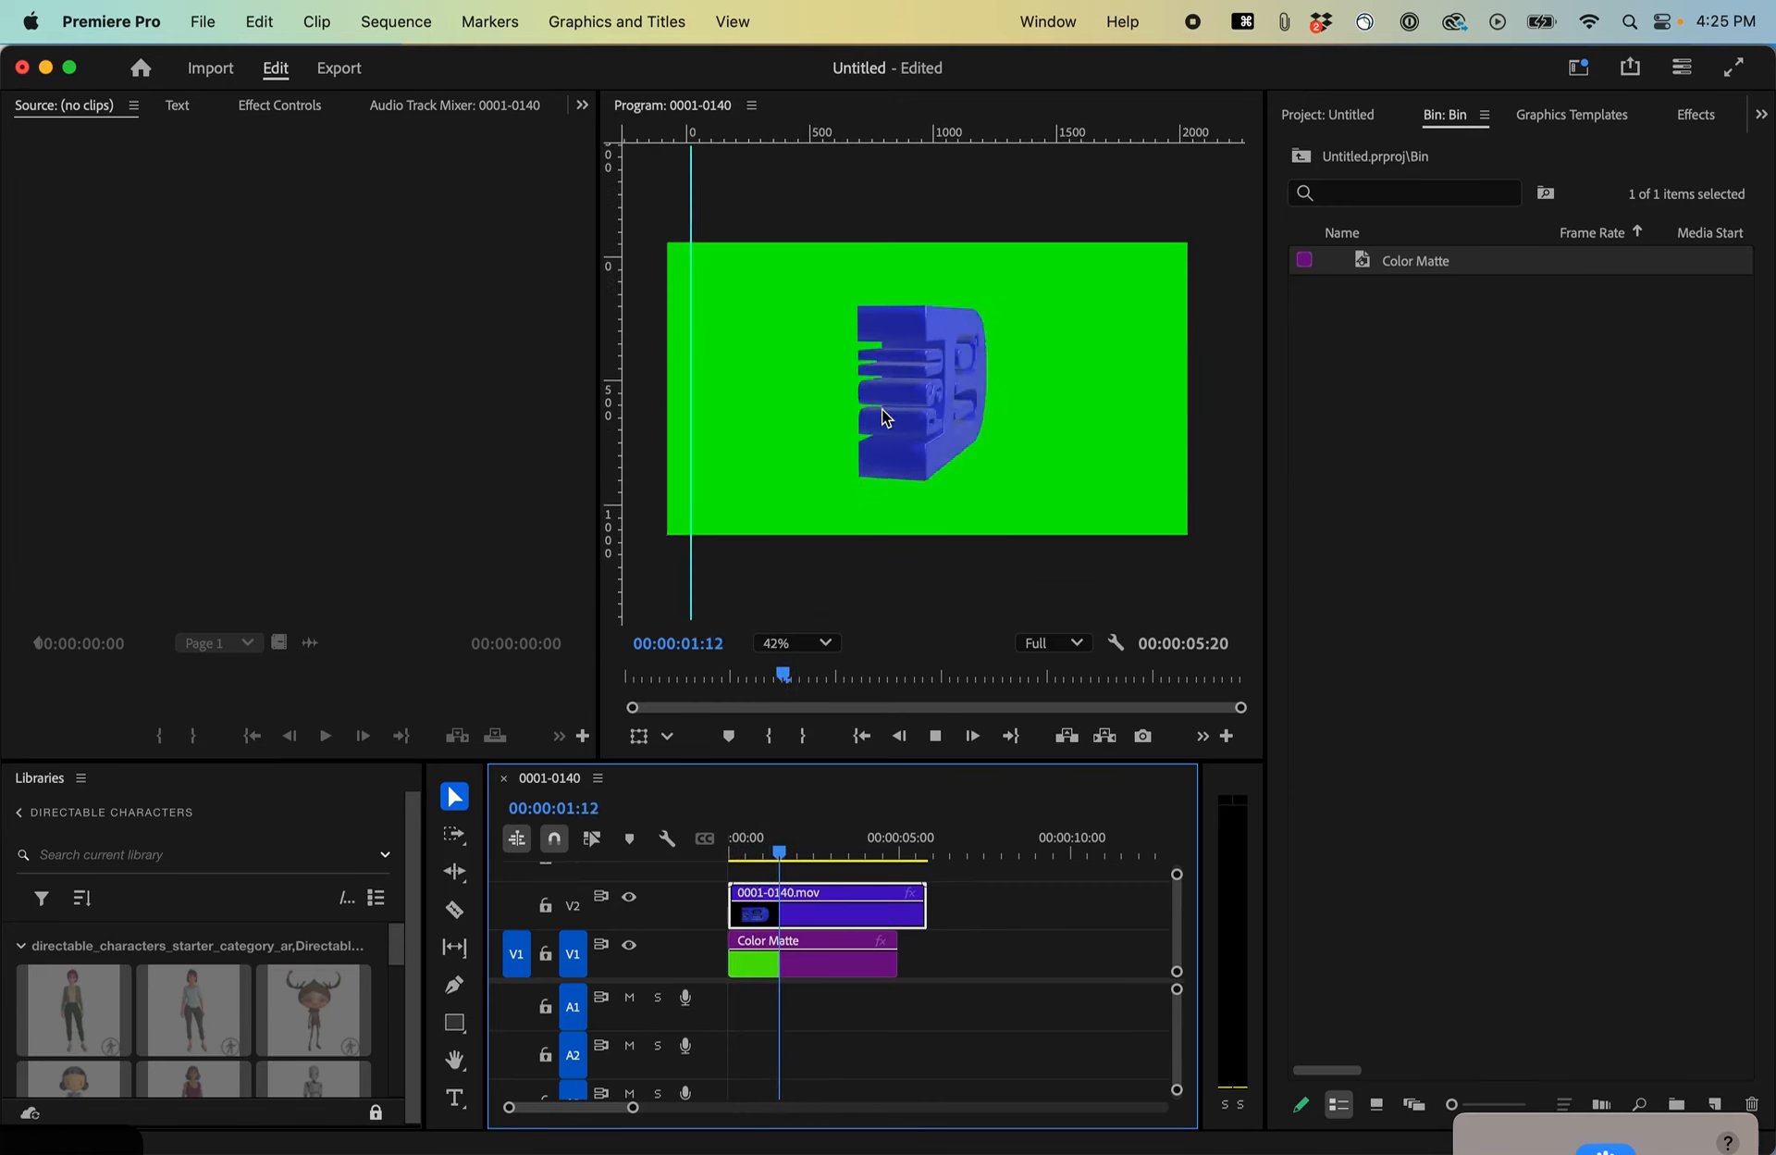
Switch to Premiere Pro and review the 0001-0140.mov clip over the green Color Matte.
{"action": "scroll", "coordinate": [823, 412], "scroll_direction": "up", "scroll_amount": 1}
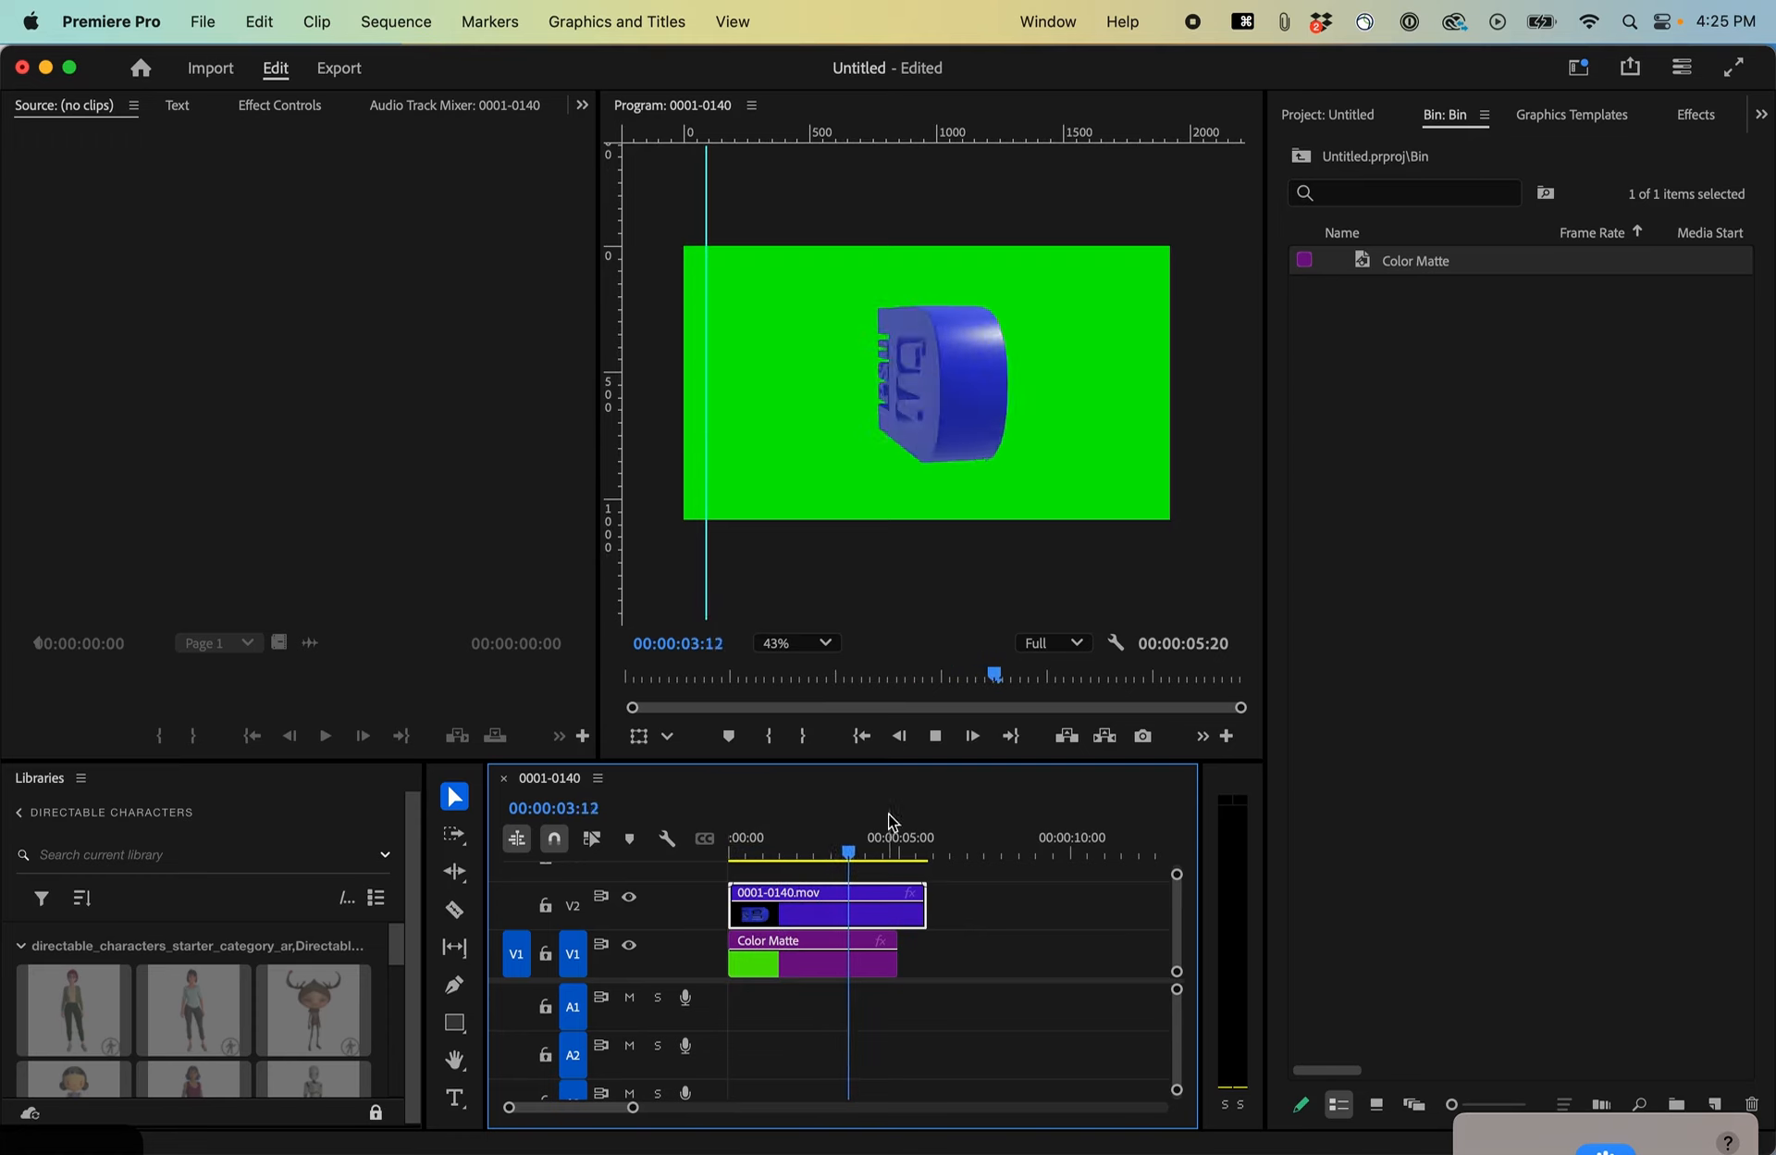
{"action": "left_click_drag", "start_coordinate": [885, 850], "coordinate": [702, 842]}
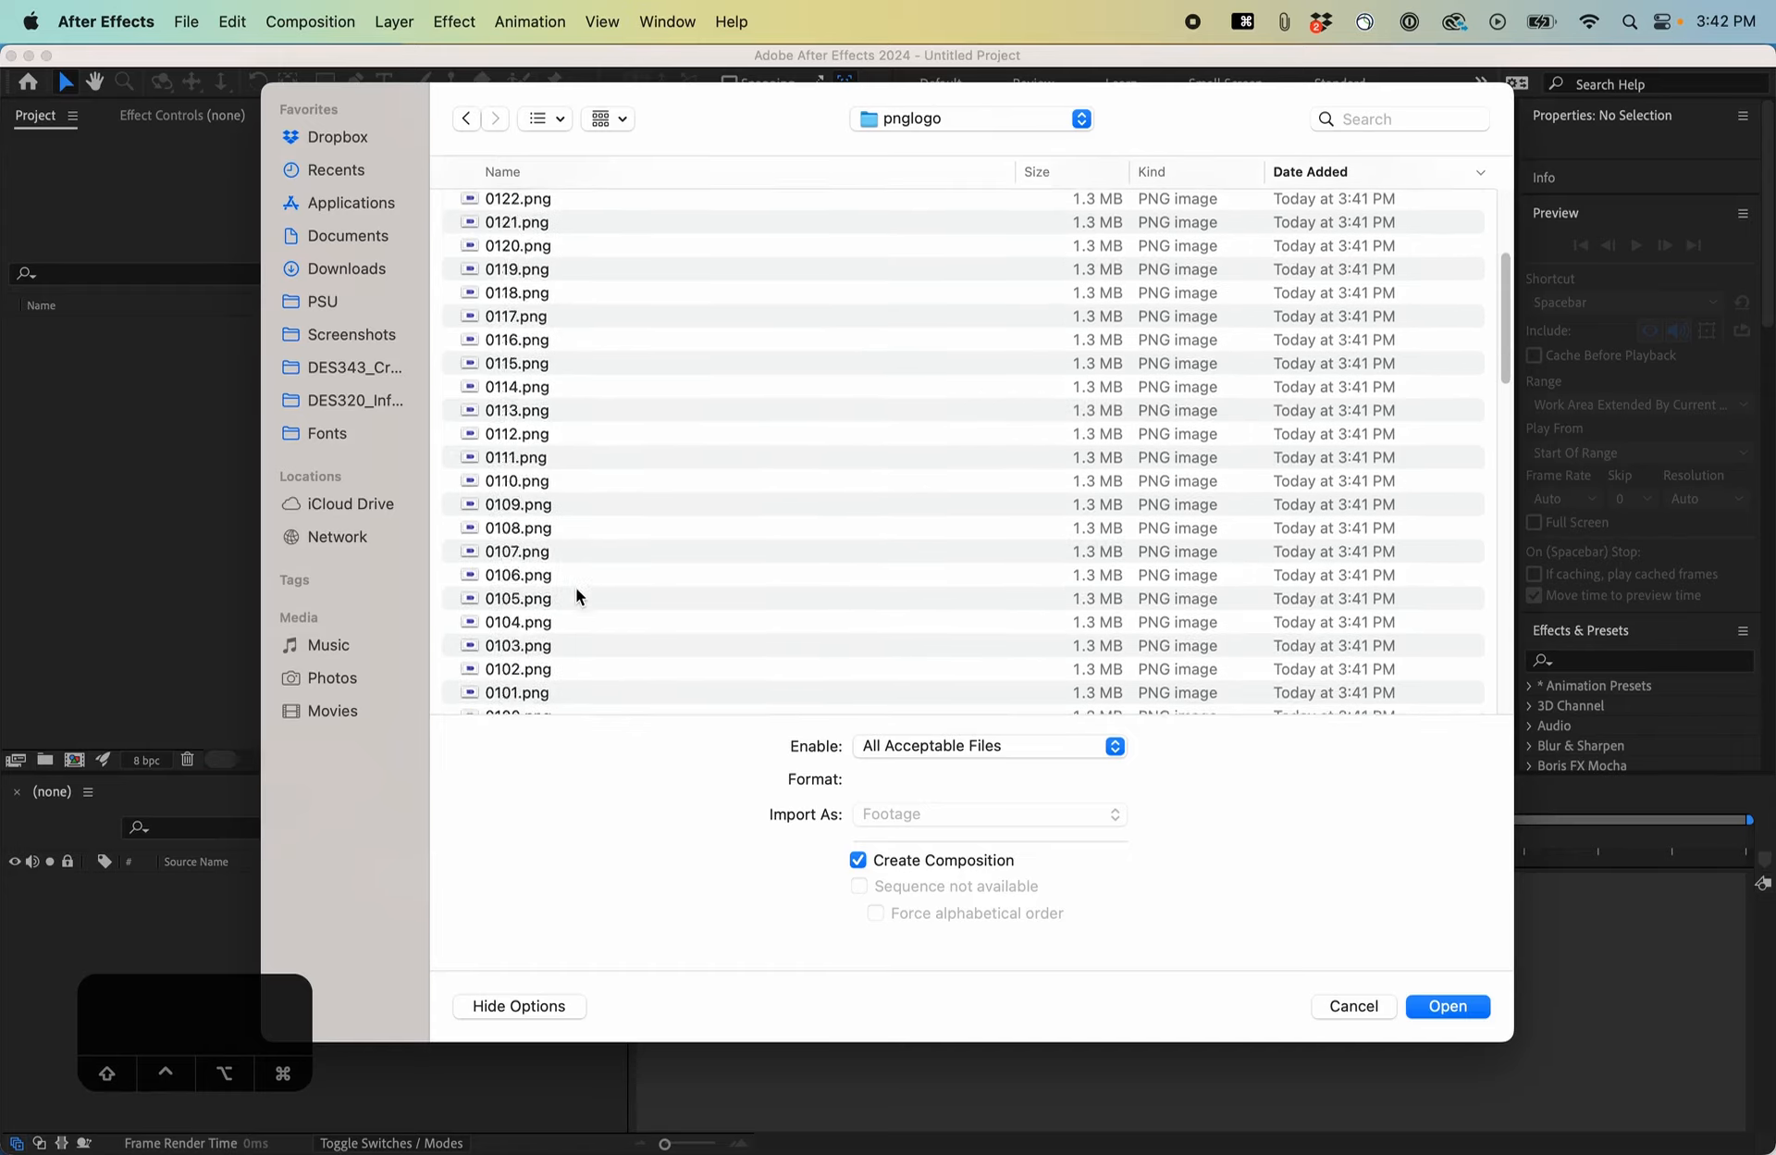
Switch to the After Effects import dialog, sort the pnglogo frames by name and select 0001.png through 0140.png.
{"action": "scroll", "coordinate": [574, 598], "scroll_direction": "down", "scroll_amount": 20}
{"action": "left_click", "coordinate": [540, 691]}
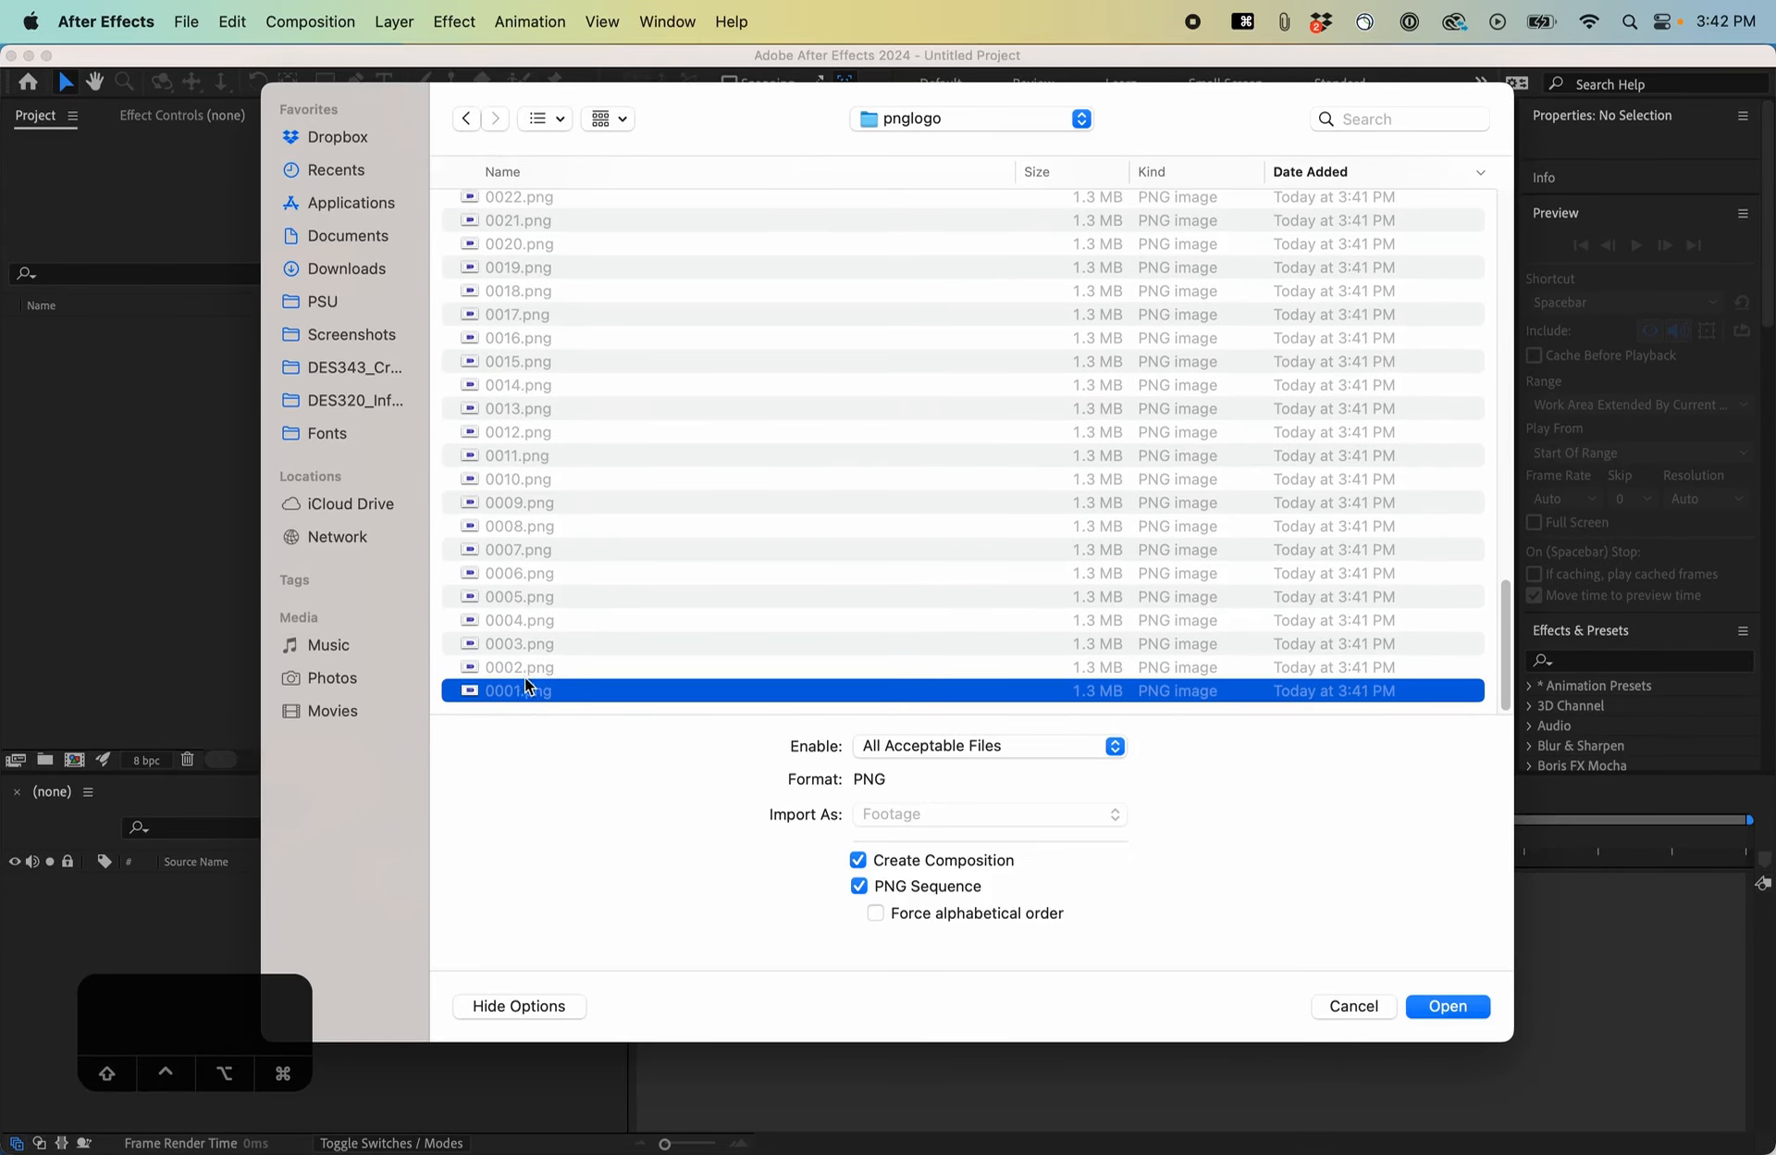
{"action": "scroll", "coordinate": [540, 620], "scroll_direction": "up", "scroll_amount": 20}
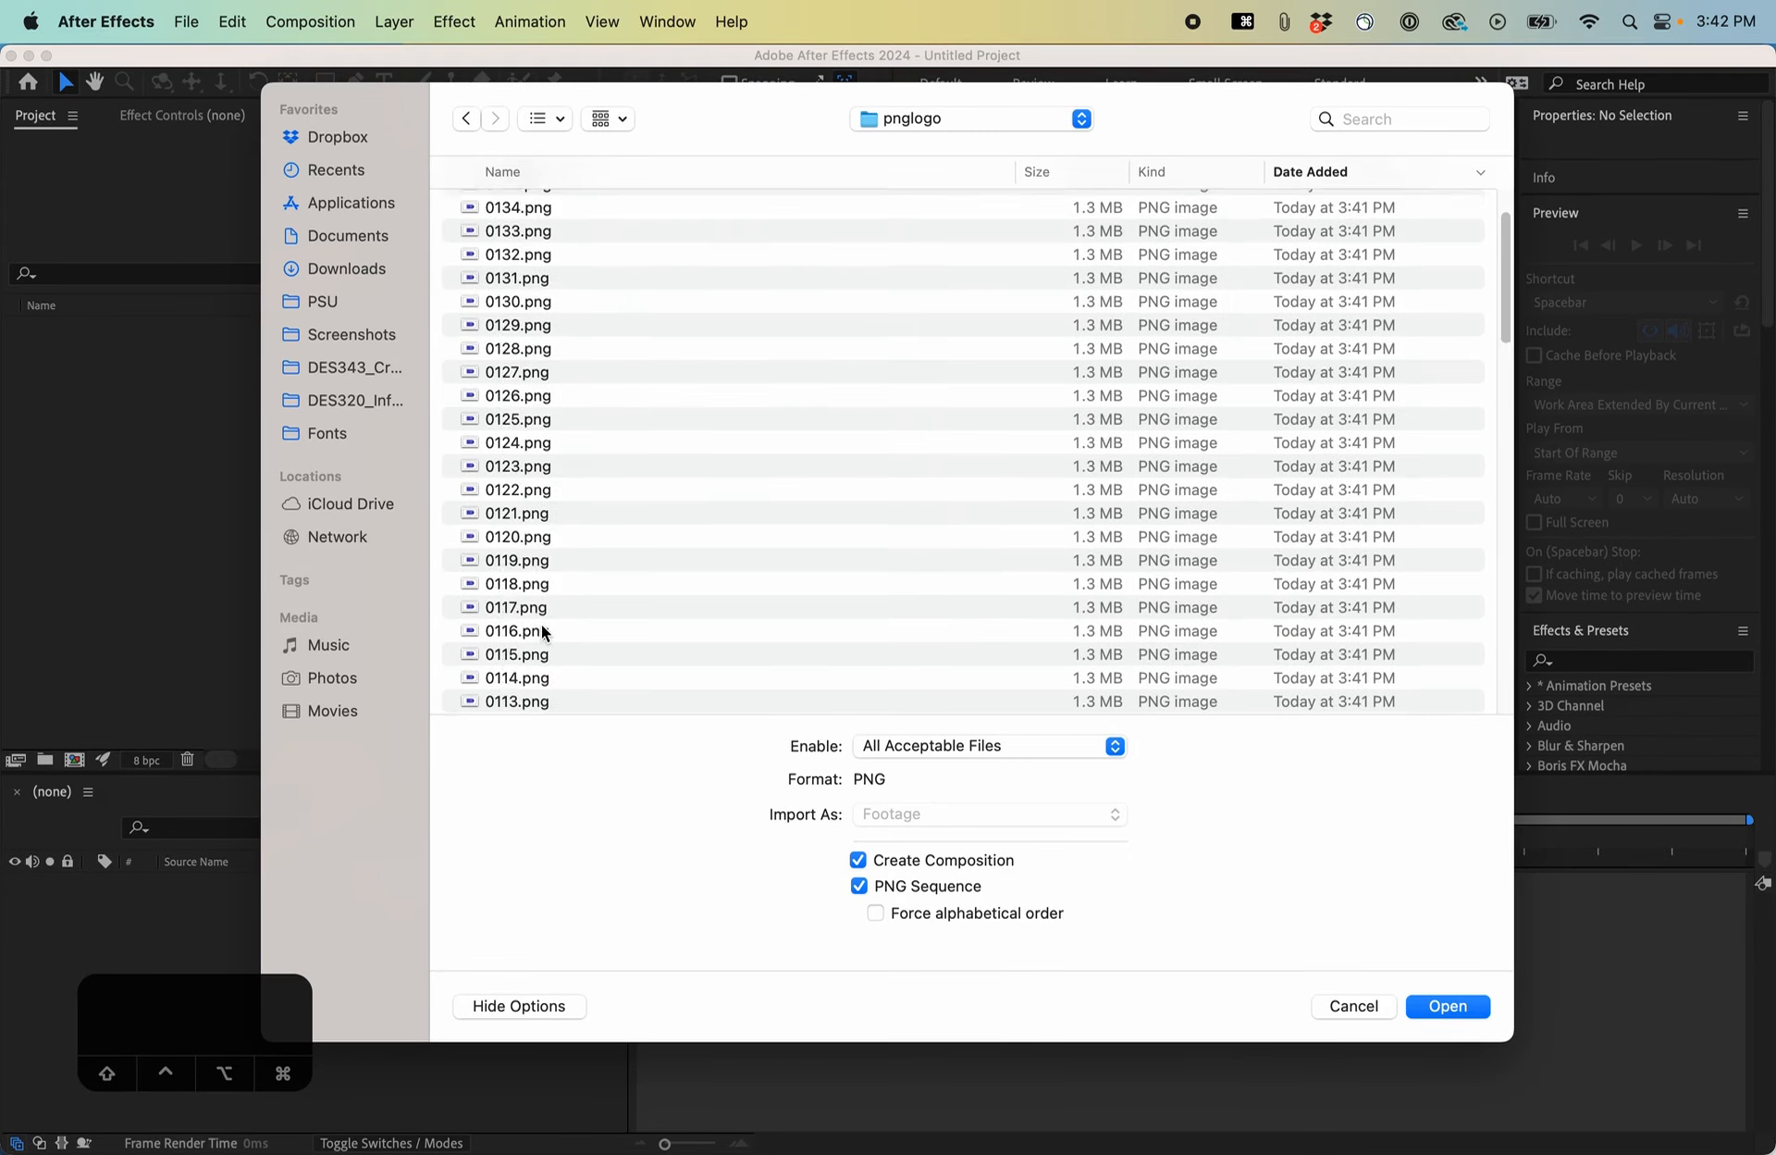
{"action": "left_click", "coordinate": [526, 174]}
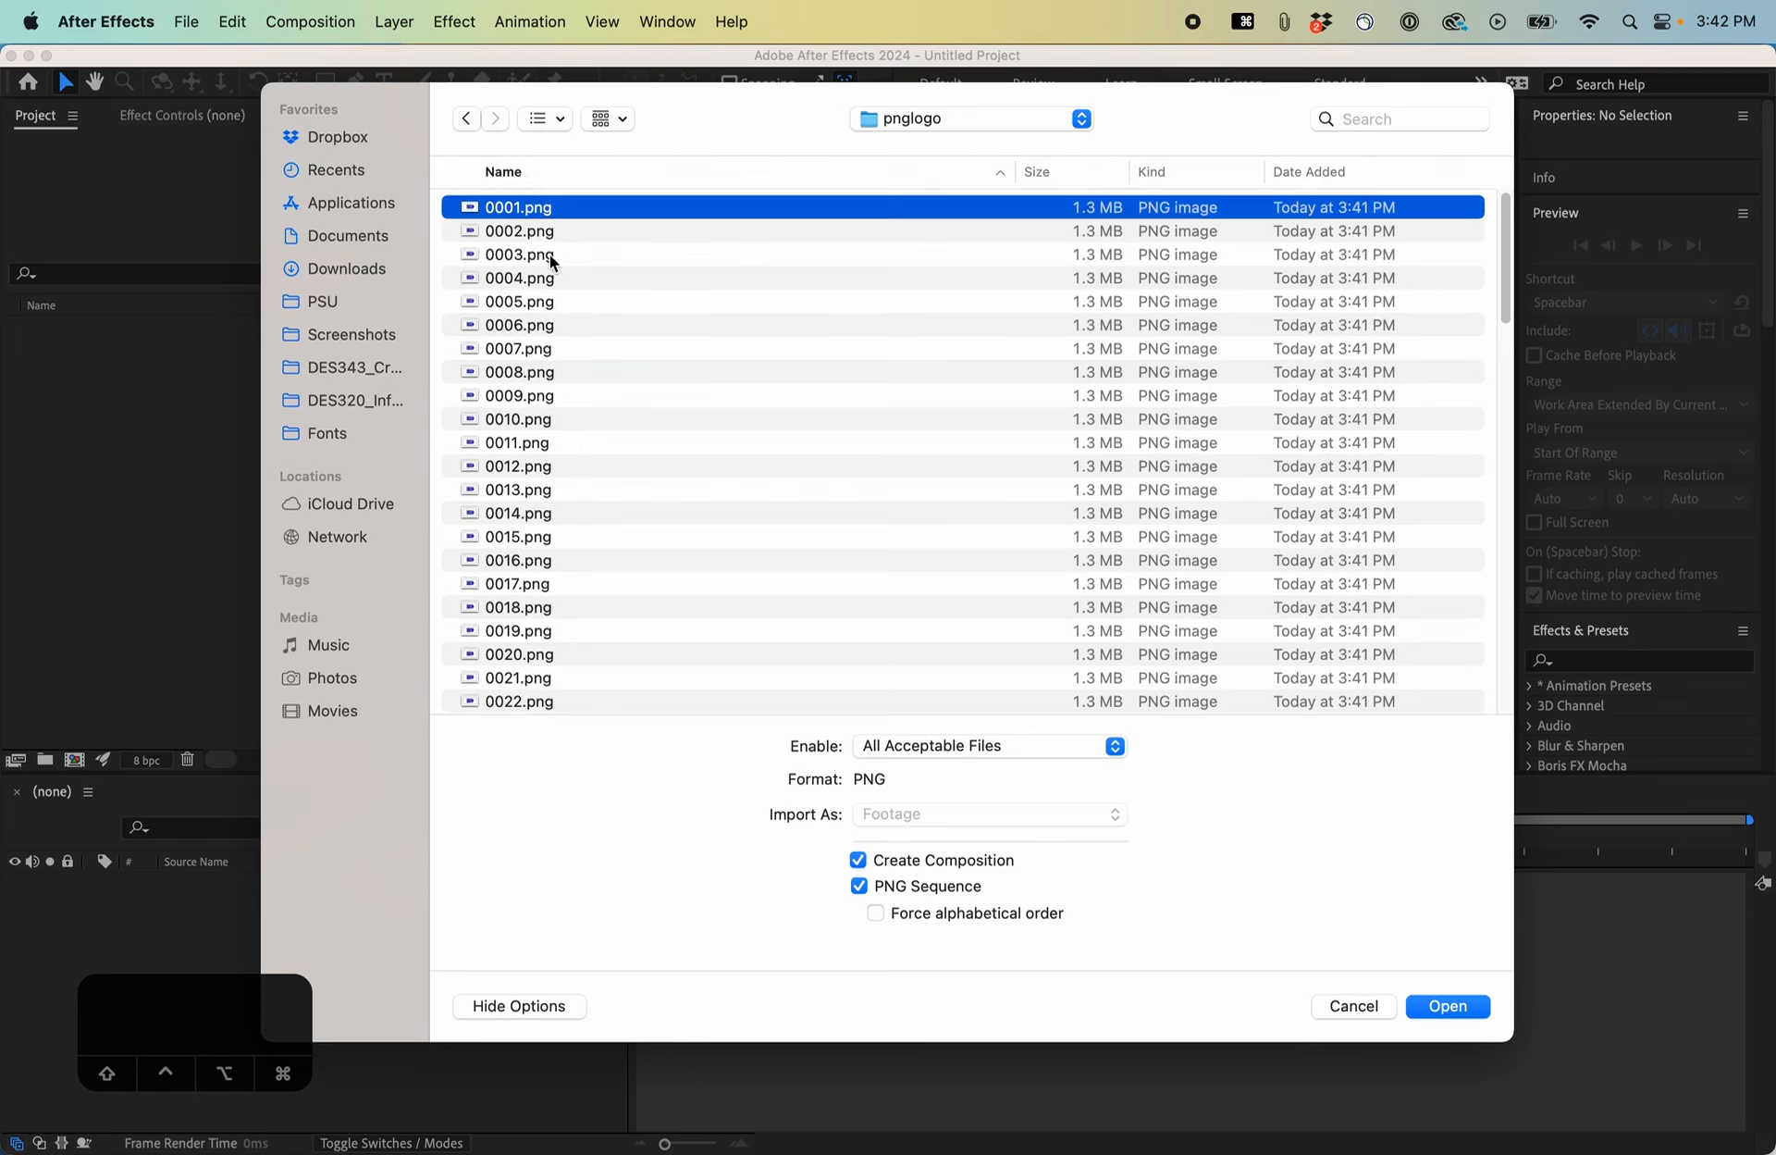
{"action": "scroll", "coordinate": [575, 417], "scroll_direction": "down", "scroll_amount": 20}
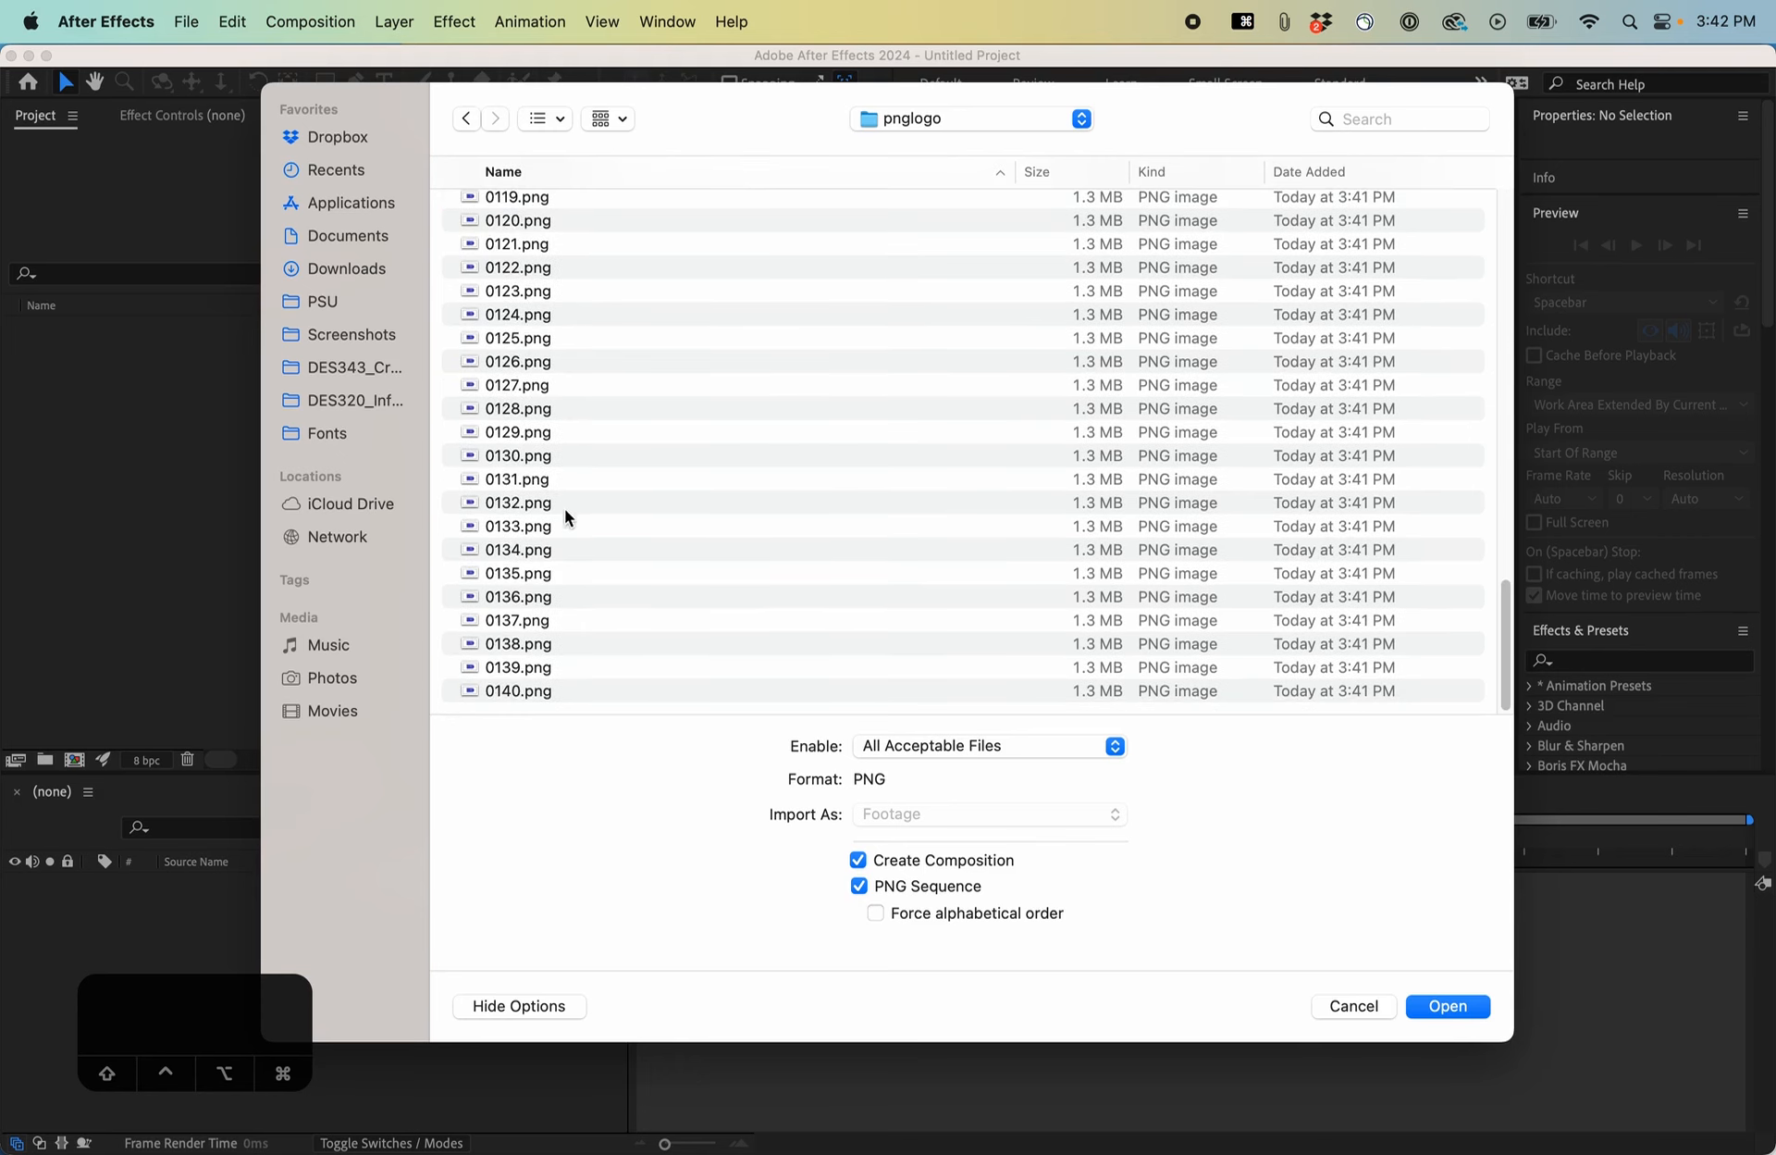
{"action": "left_click", "coordinate": [540, 690], "text": "shift"}
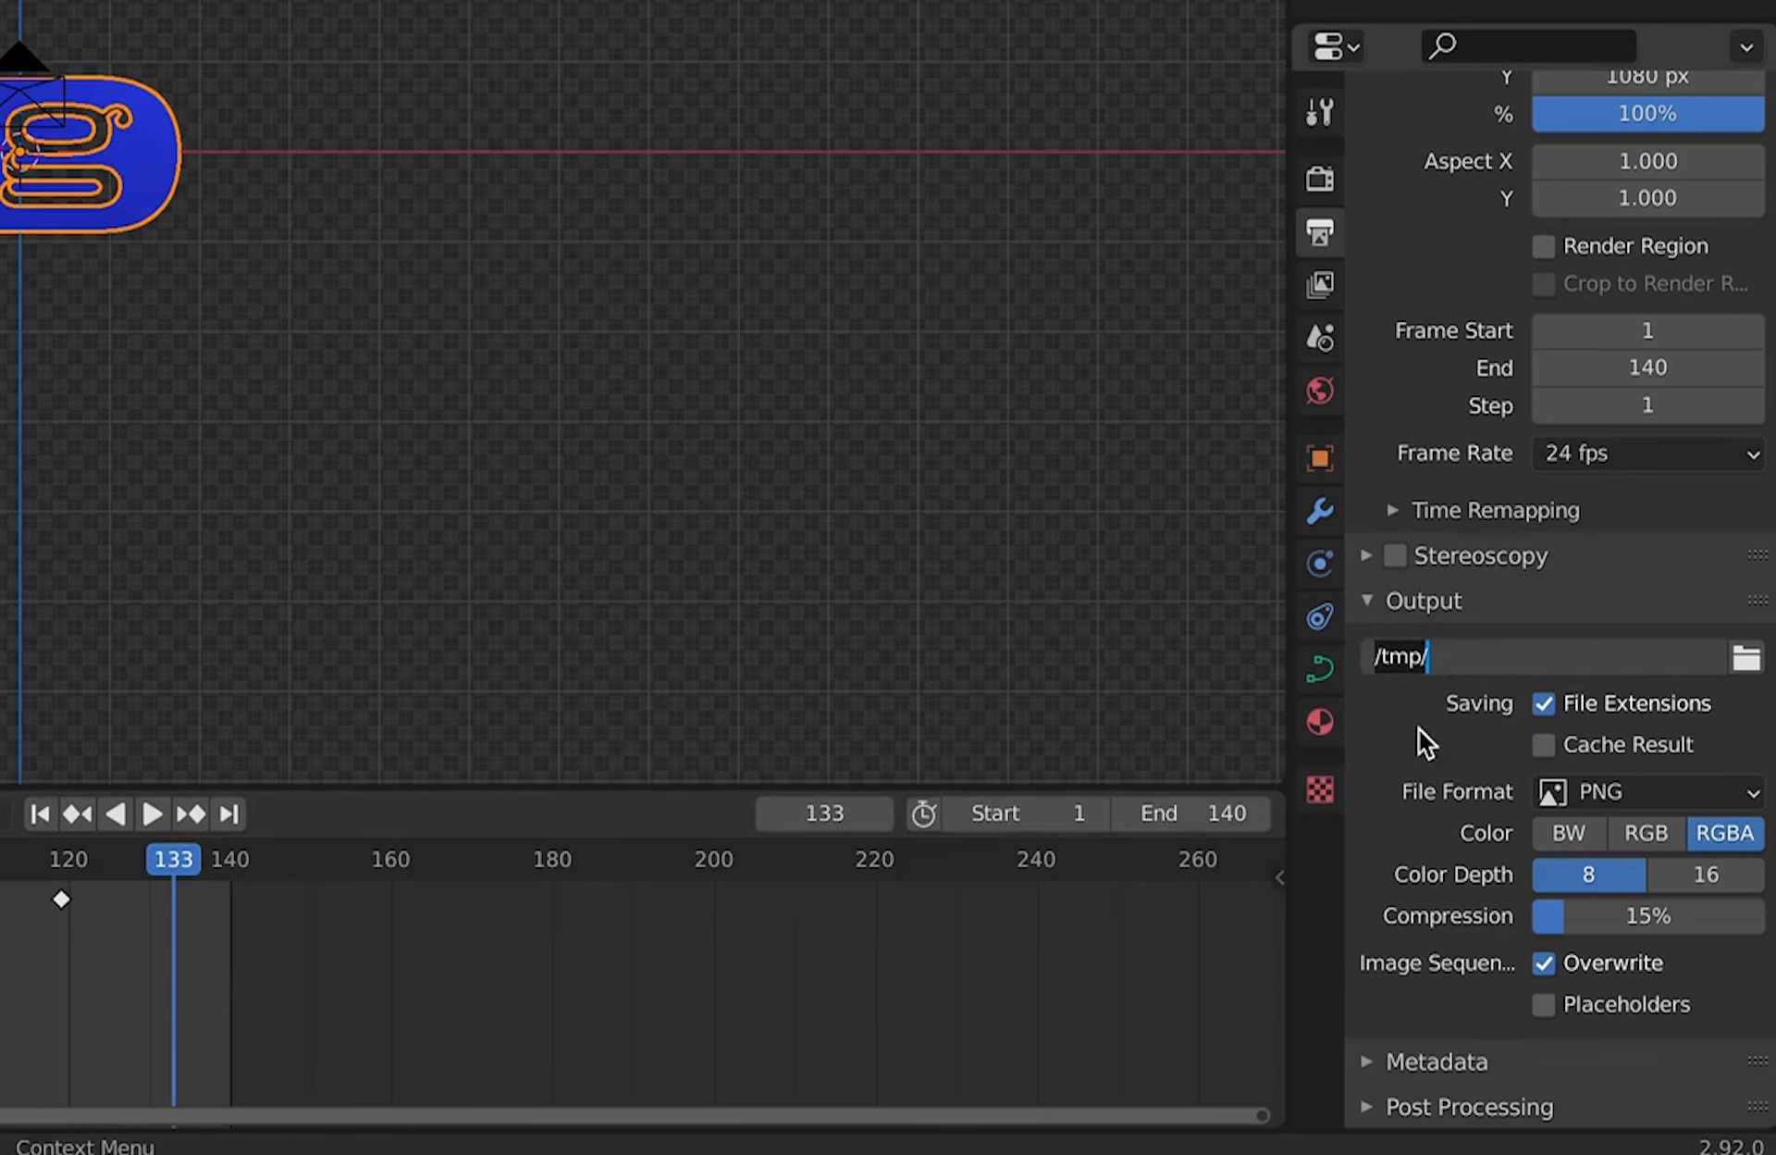
Switch to Blender, leave the output path unedited and set the output file format to FFmpeg Video.
{"action": "key", "text": "Escape"}
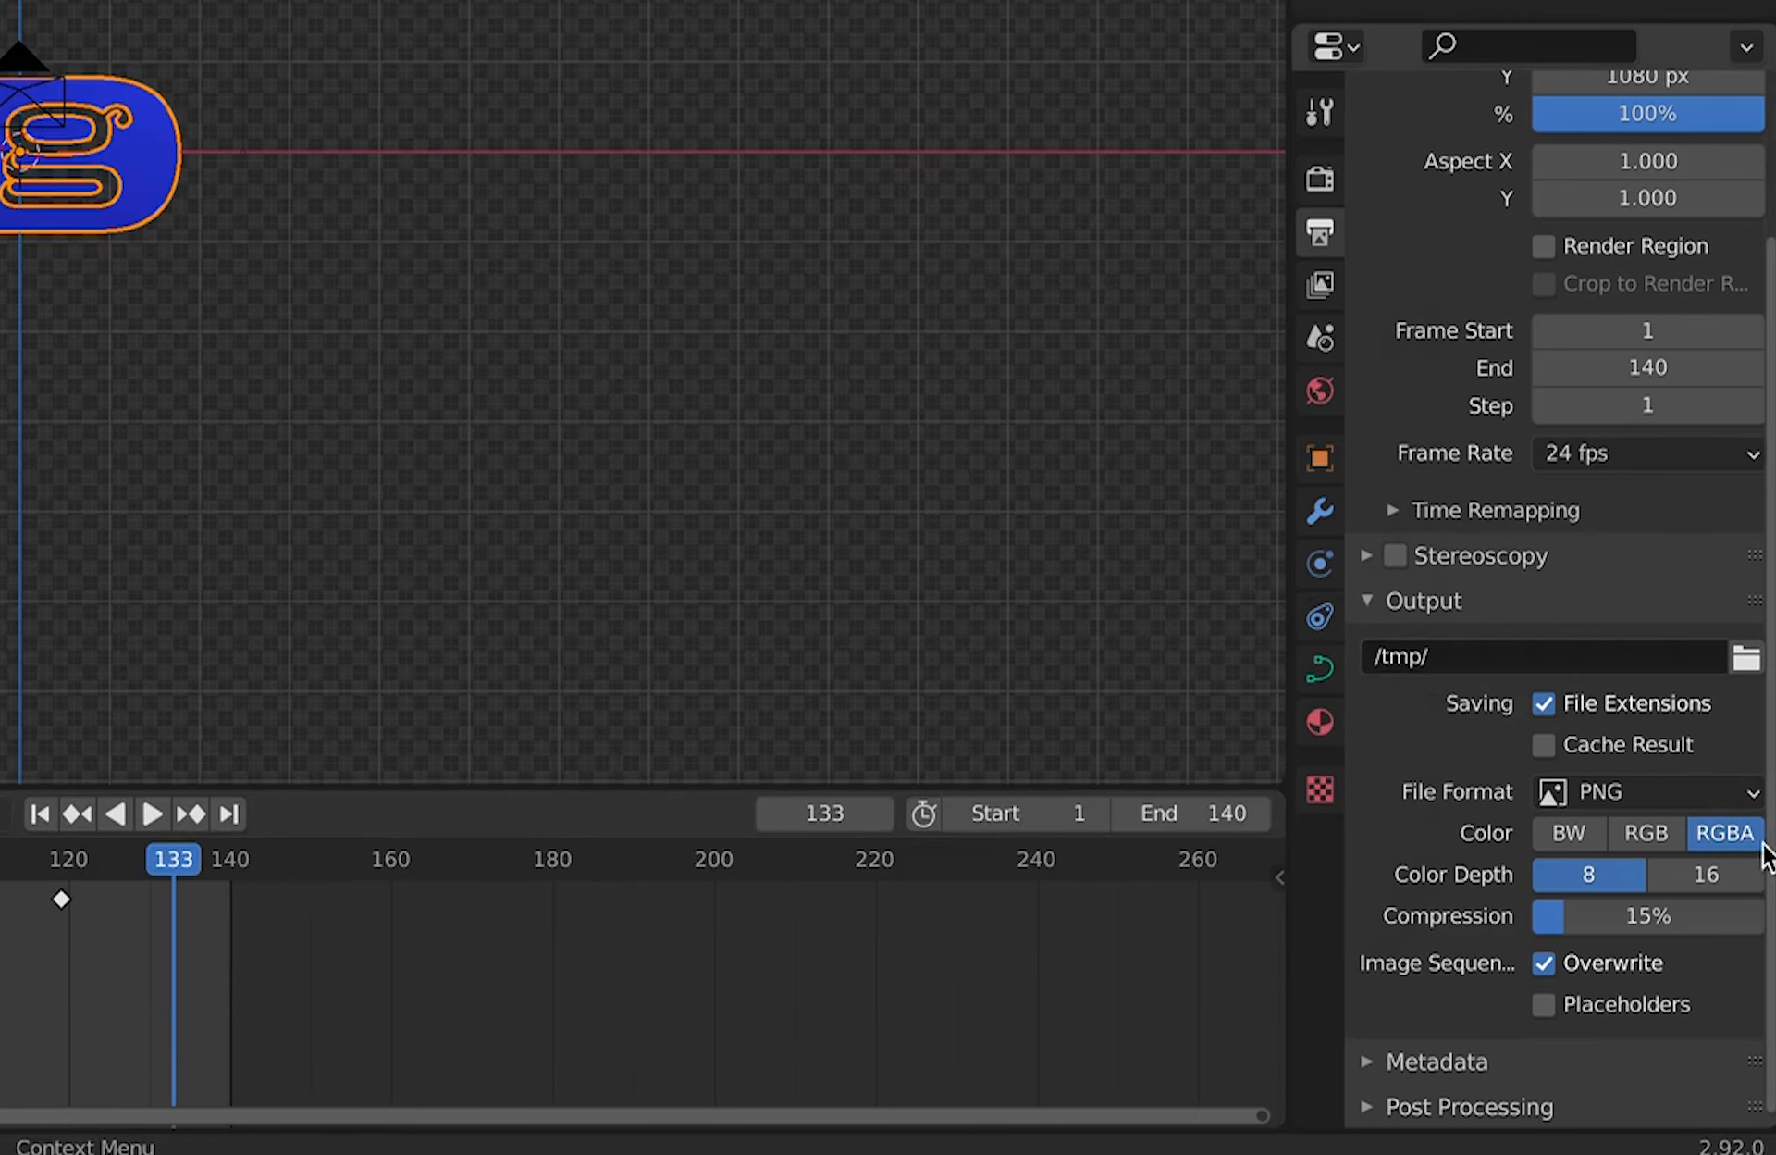
{"action": "left_click", "coordinate": [1746, 796]}
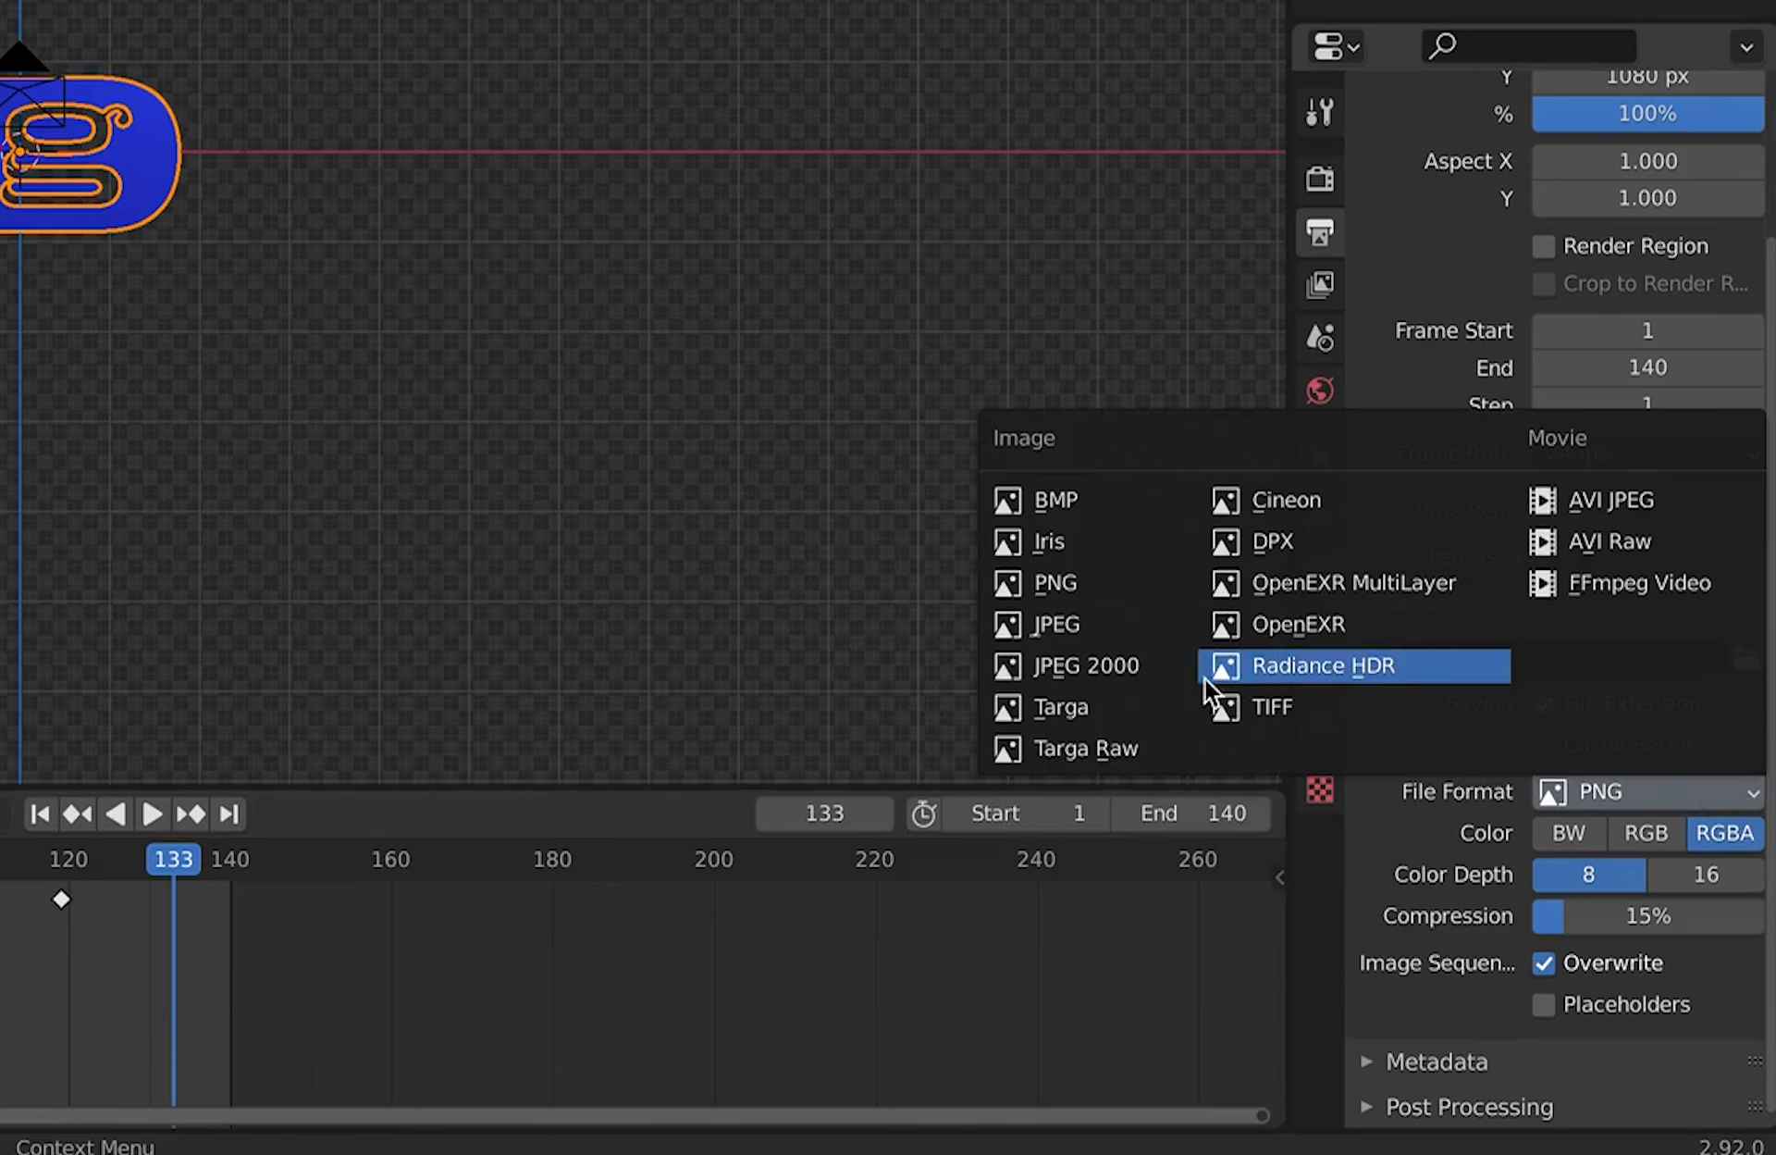
{"action": "left_click", "coordinate": [1600, 583]}
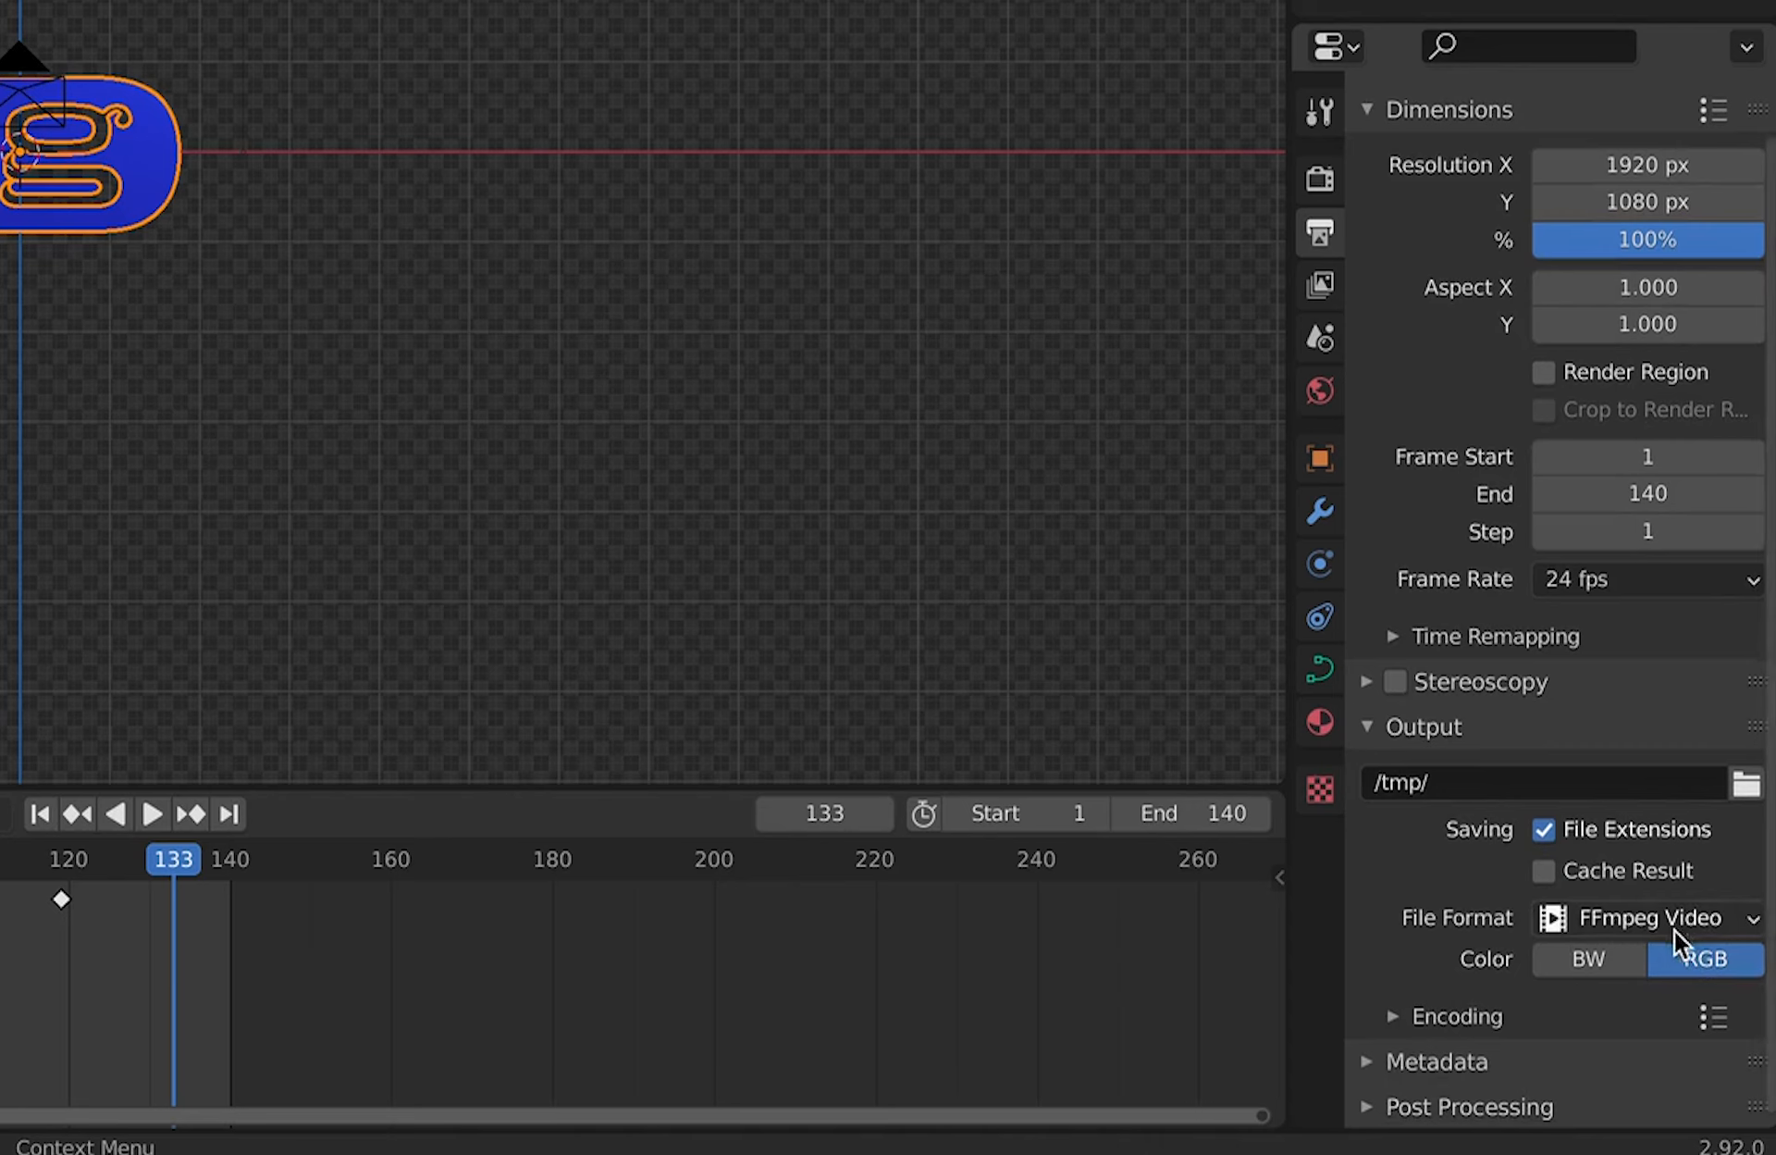
Set the encoding container to Quicktime and the video codec to QT rle / QT Animation.
{"action": "left_click", "coordinate": [1395, 1018]}
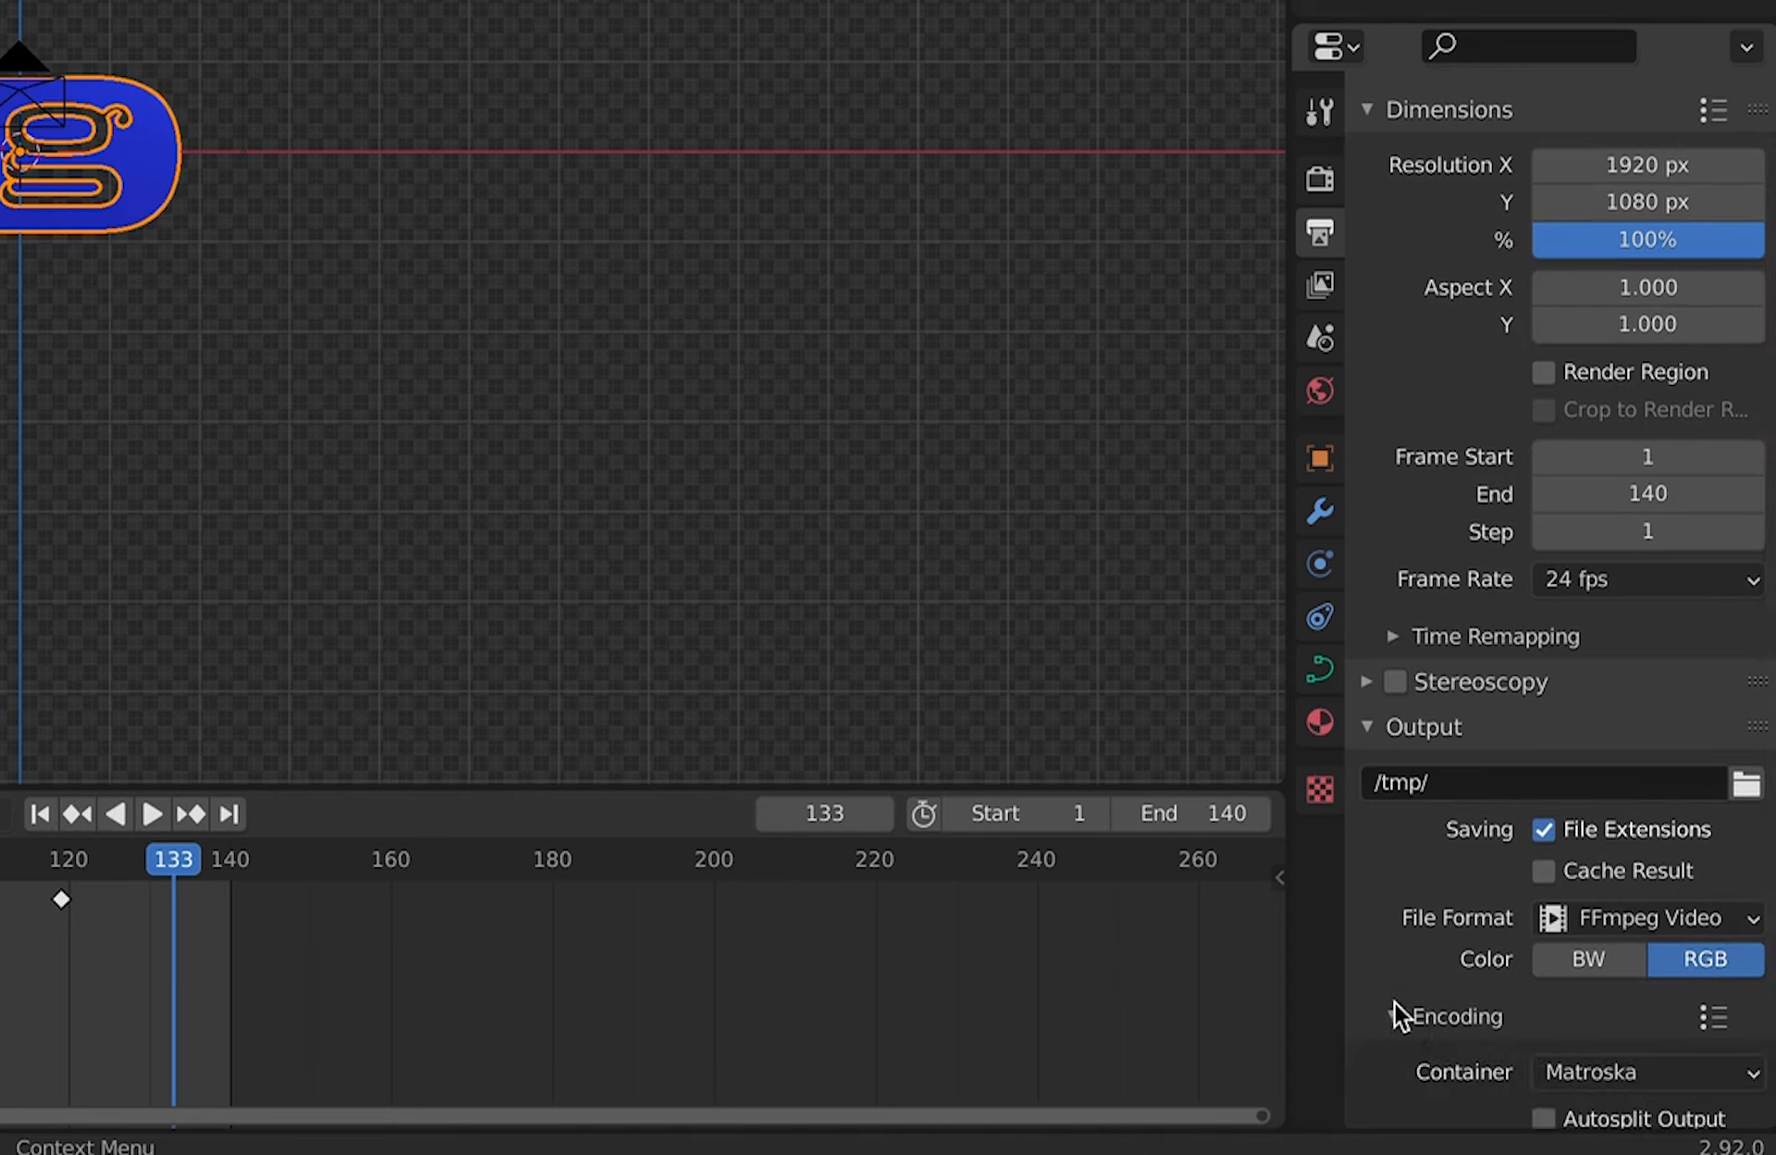
{"action": "scroll", "coordinate": [1407, 994], "scroll_direction": "down", "scroll_amount": 3}
{"action": "left_click", "coordinate": [1662, 962]}
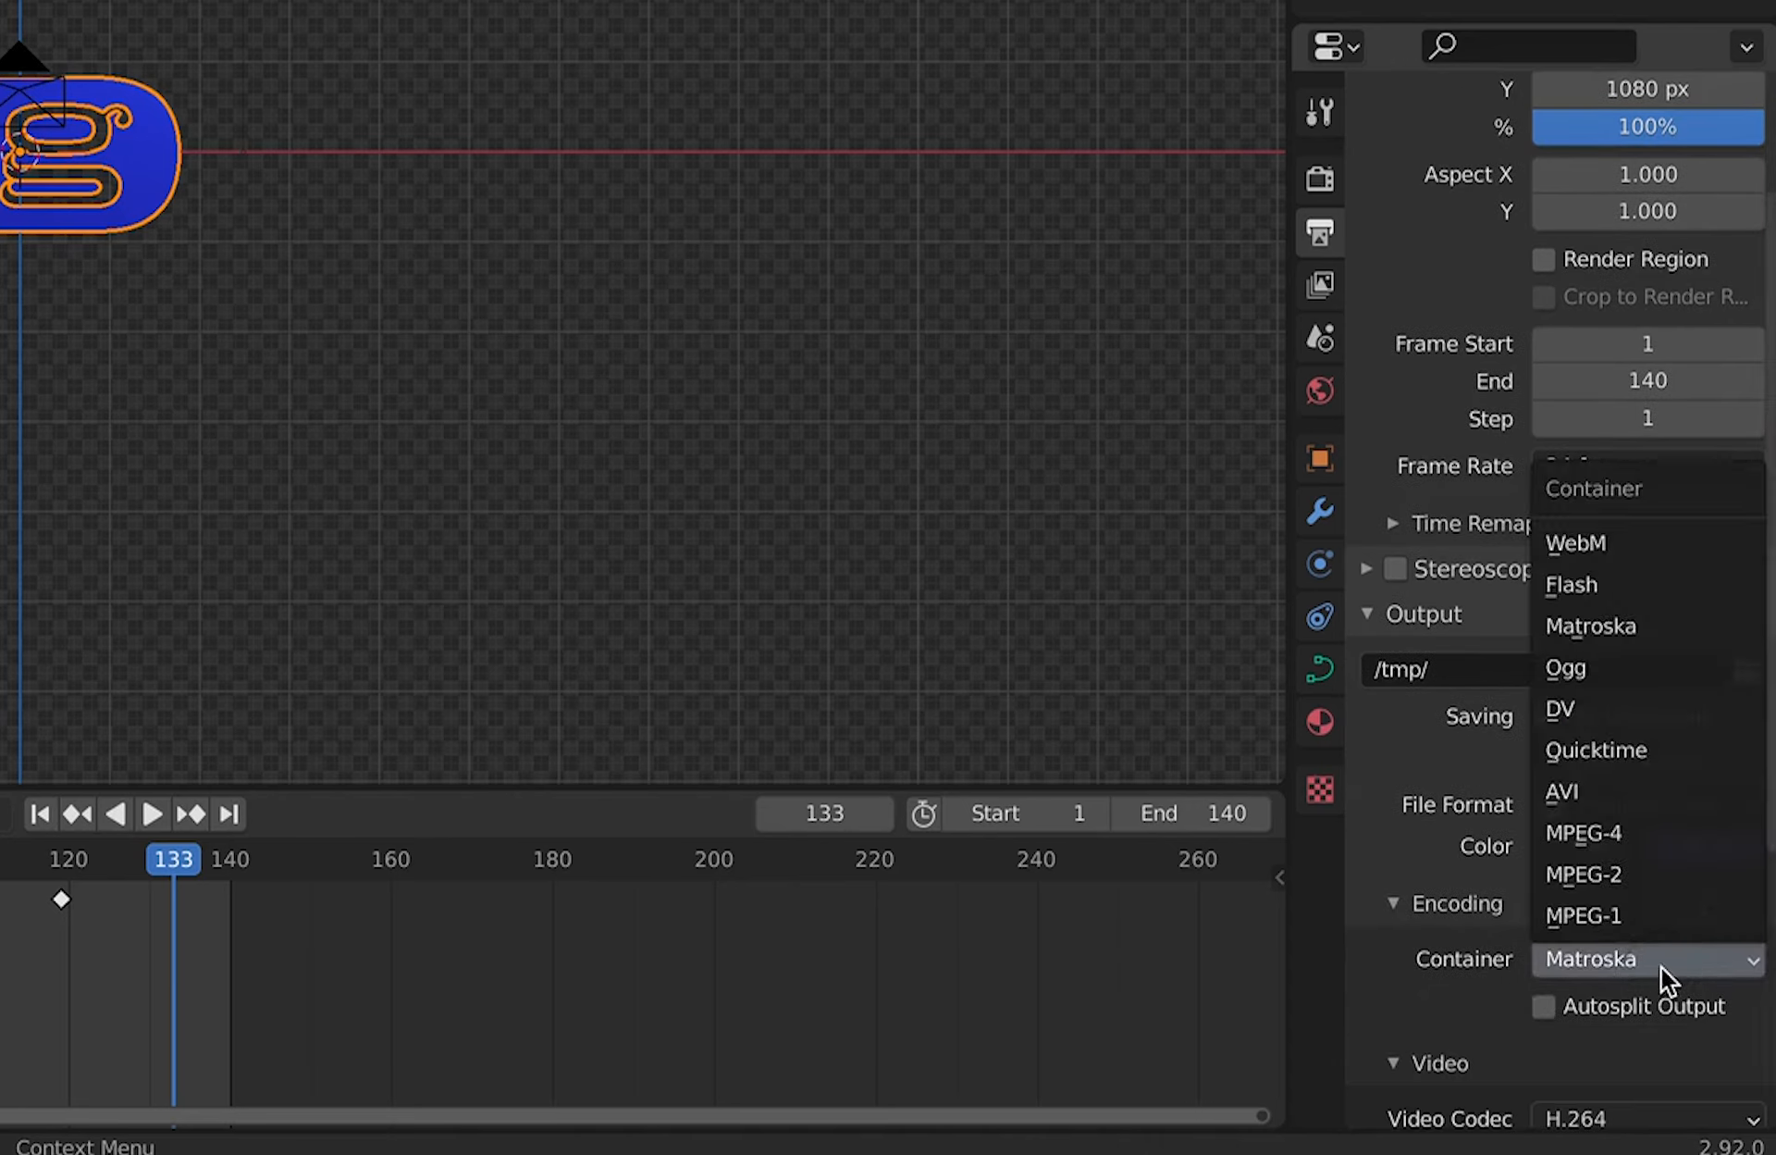
{"action": "left_click", "coordinate": [1658, 750]}
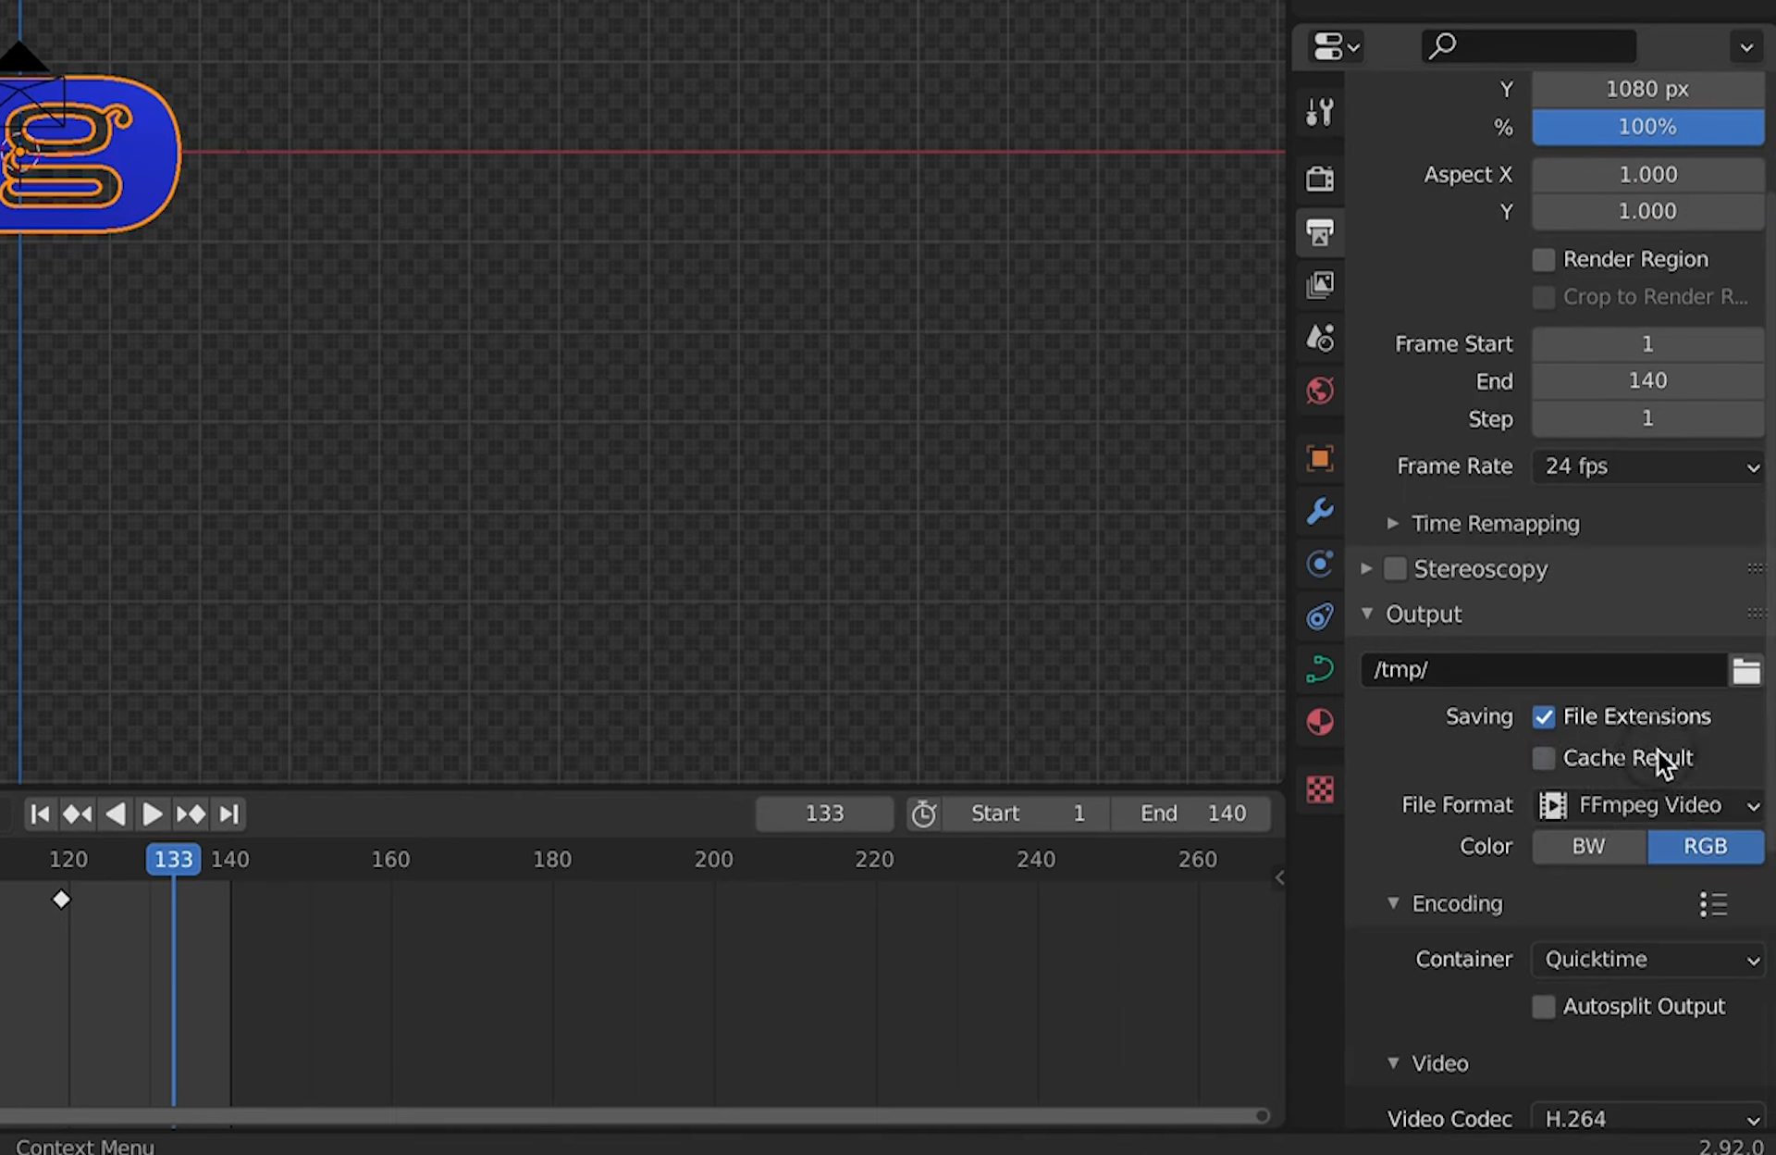
{"action": "scroll", "coordinate": [1413, 935], "scroll_direction": "down", "scroll_amount": 2}
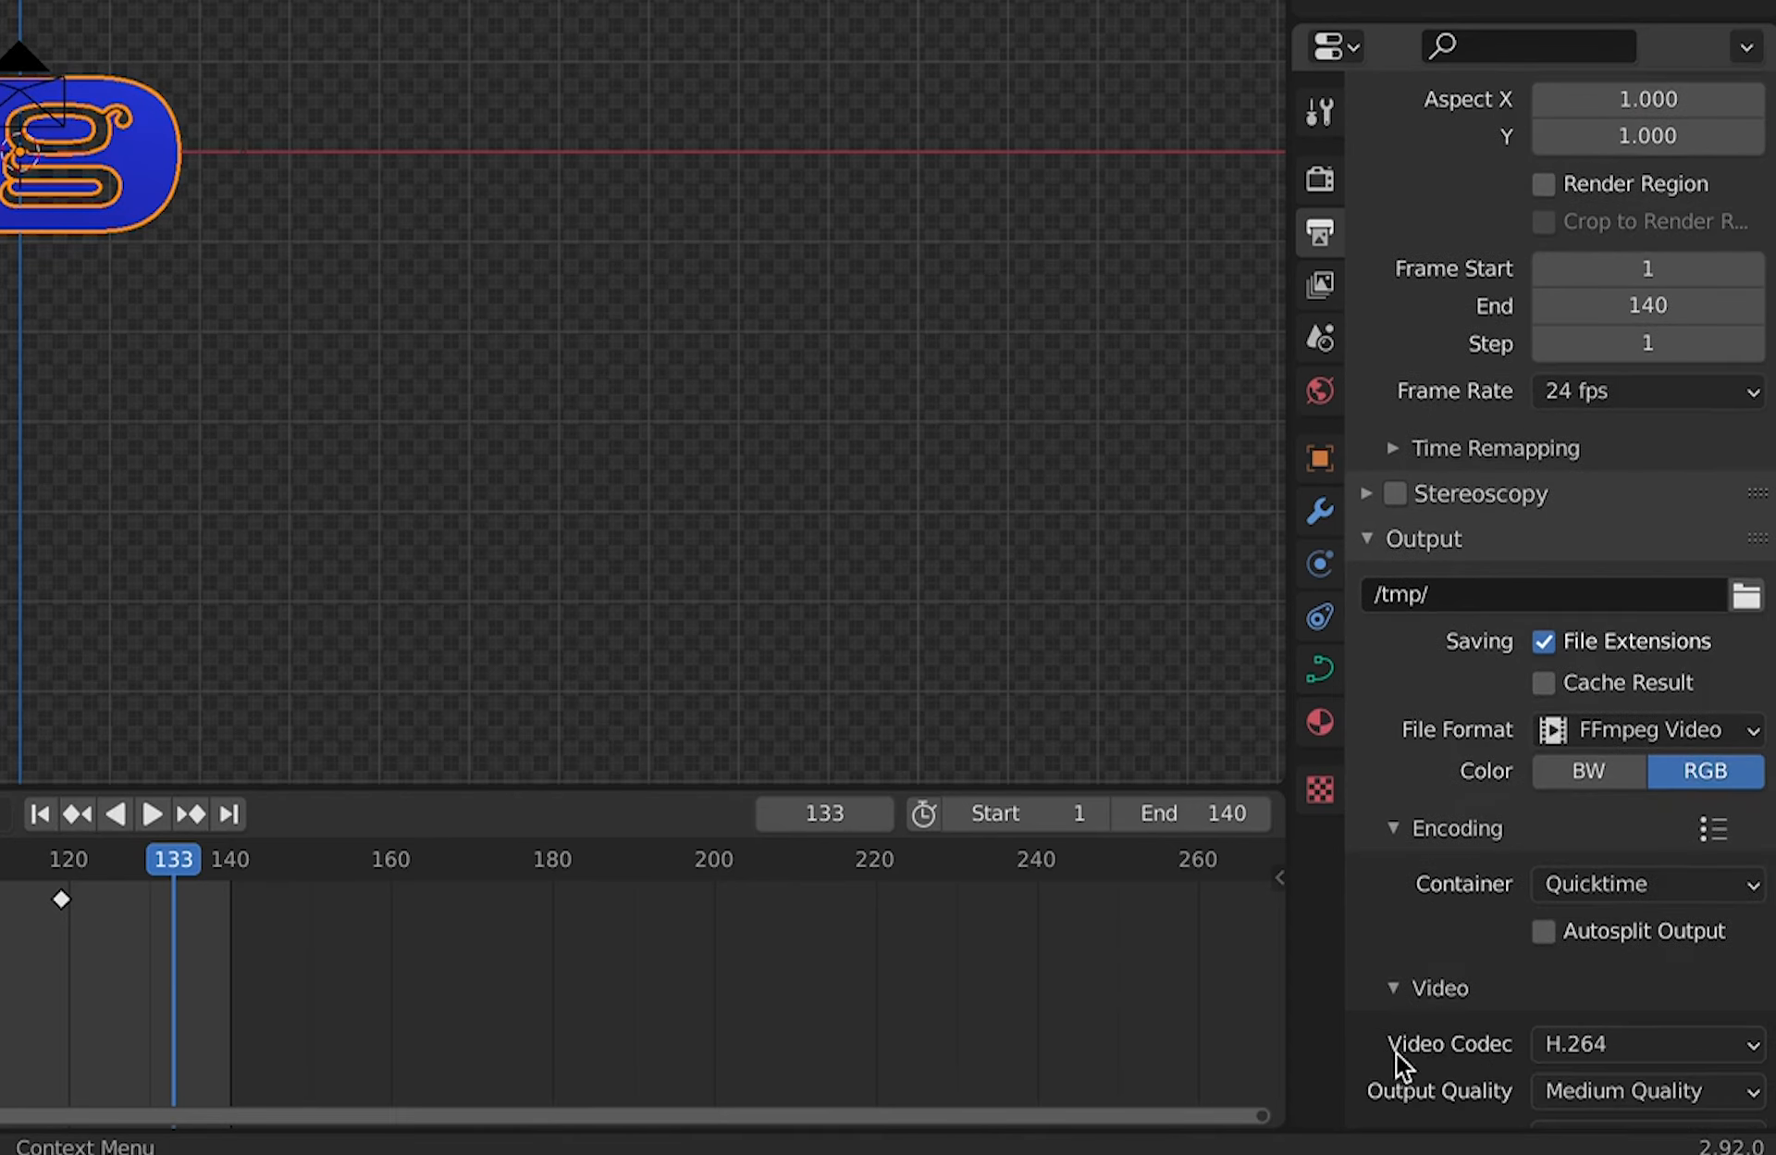
{"action": "scroll", "coordinate": [1396, 1057], "scroll_direction": "down", "scroll_amount": 2}
{"action": "left_click", "coordinate": [1693, 970]}
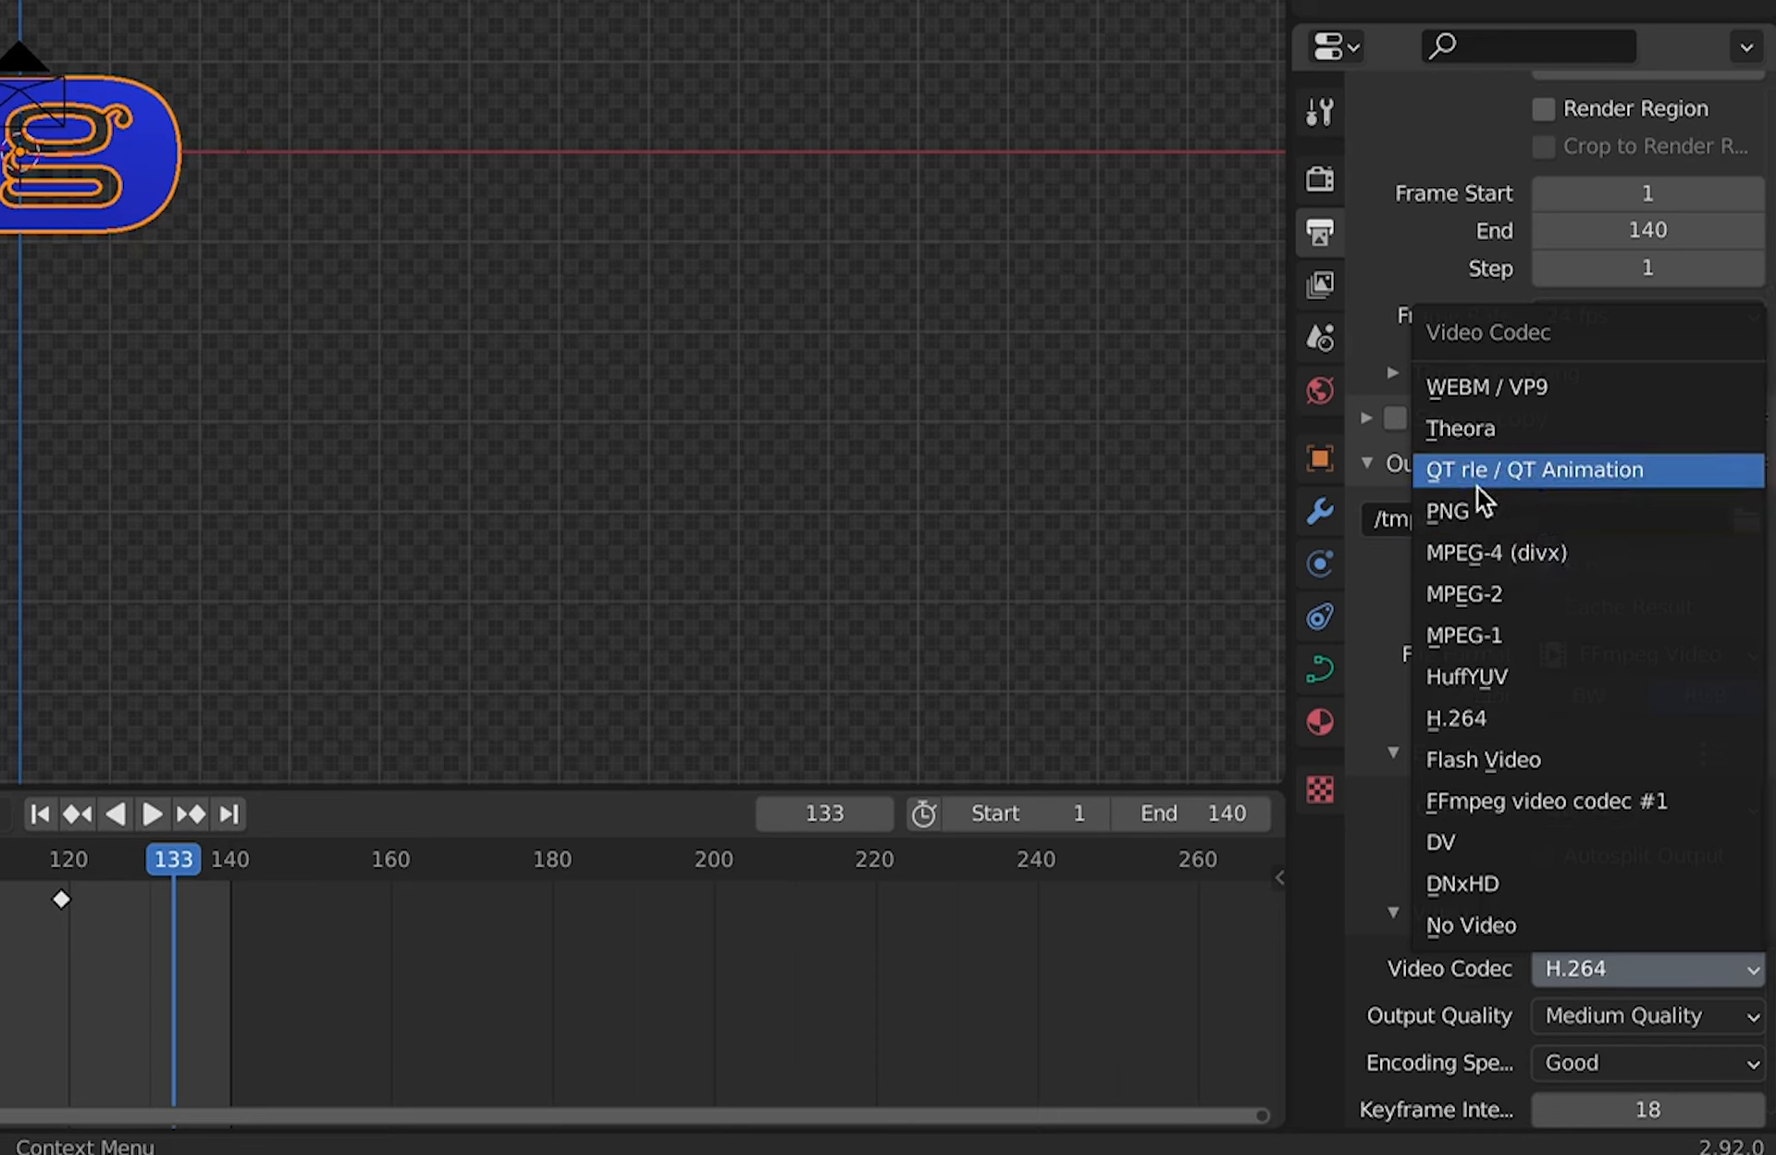
{"action": "left_click", "coordinate": [1501, 472]}
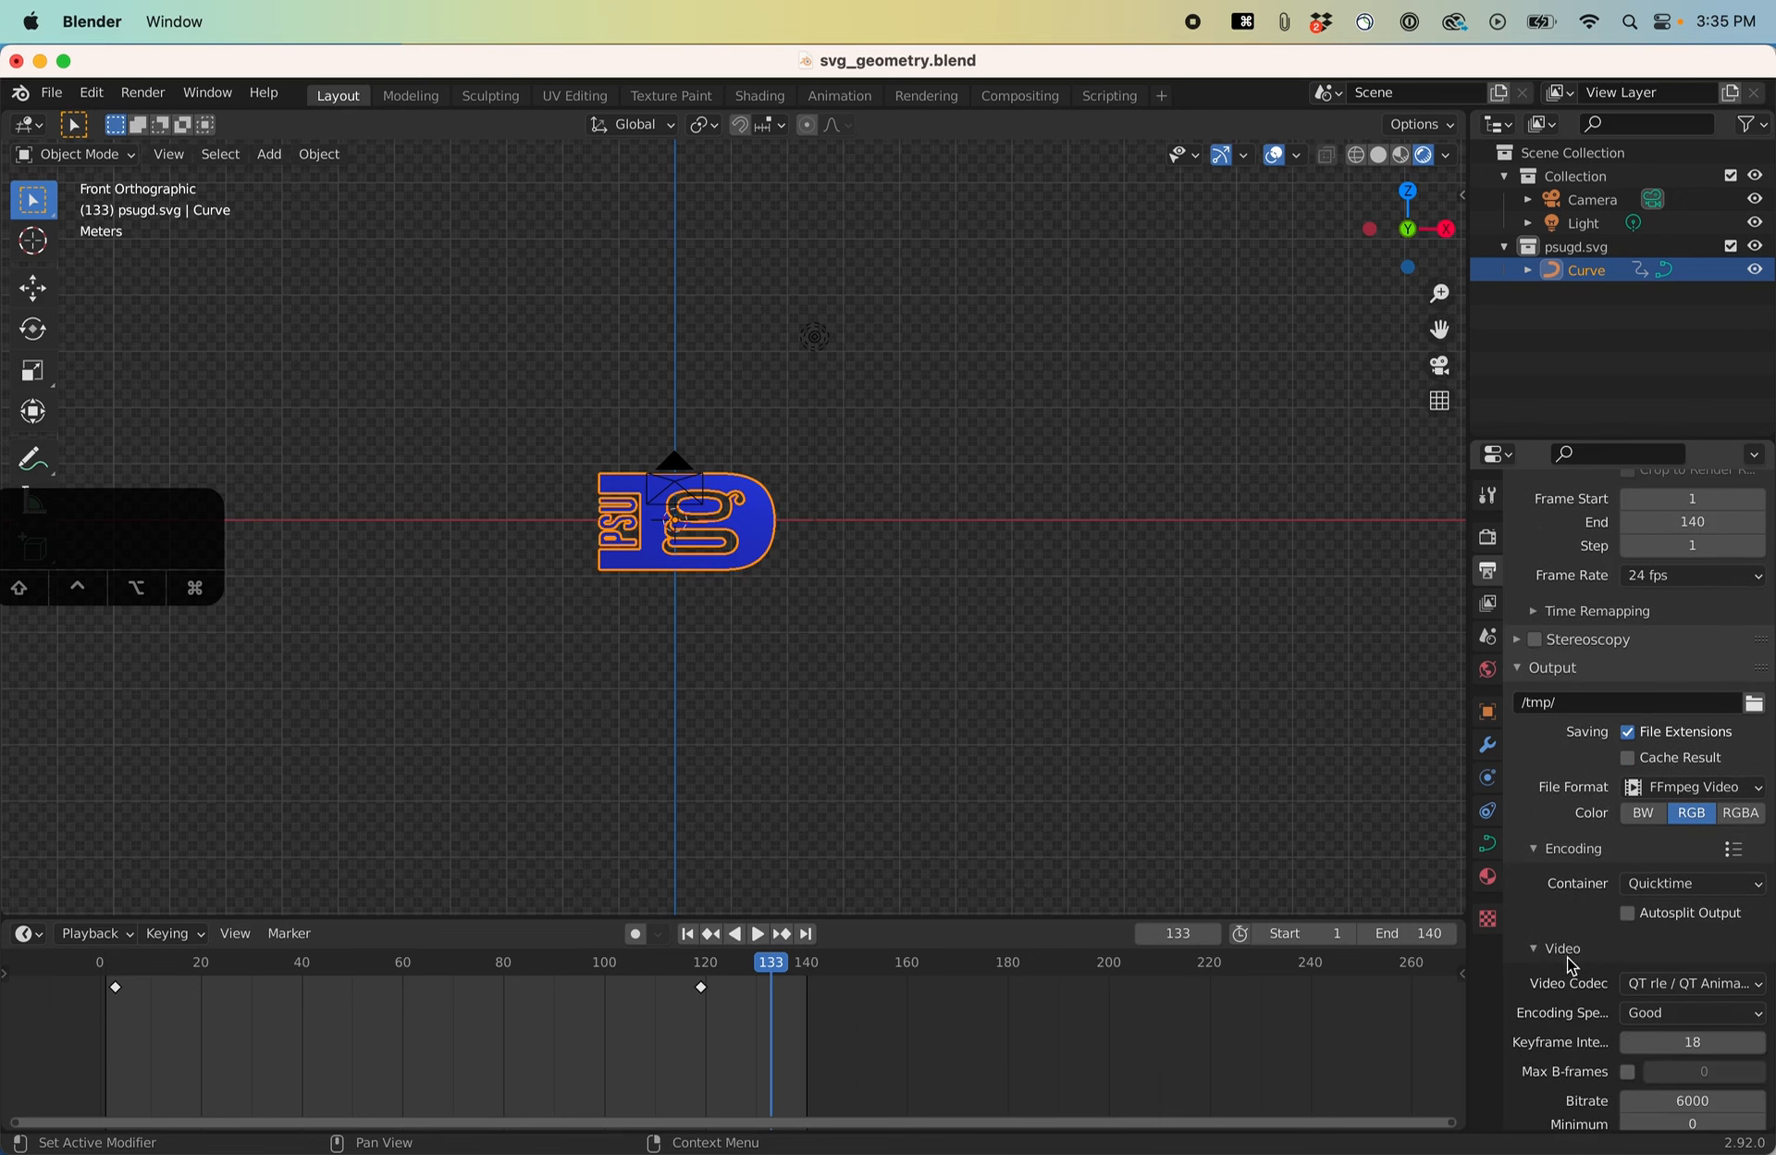
Set the render output location to the BlenderDemos folder.
{"action": "scroll", "coordinate": [1570, 953], "scroll_direction": "down", "scroll_amount": 3}
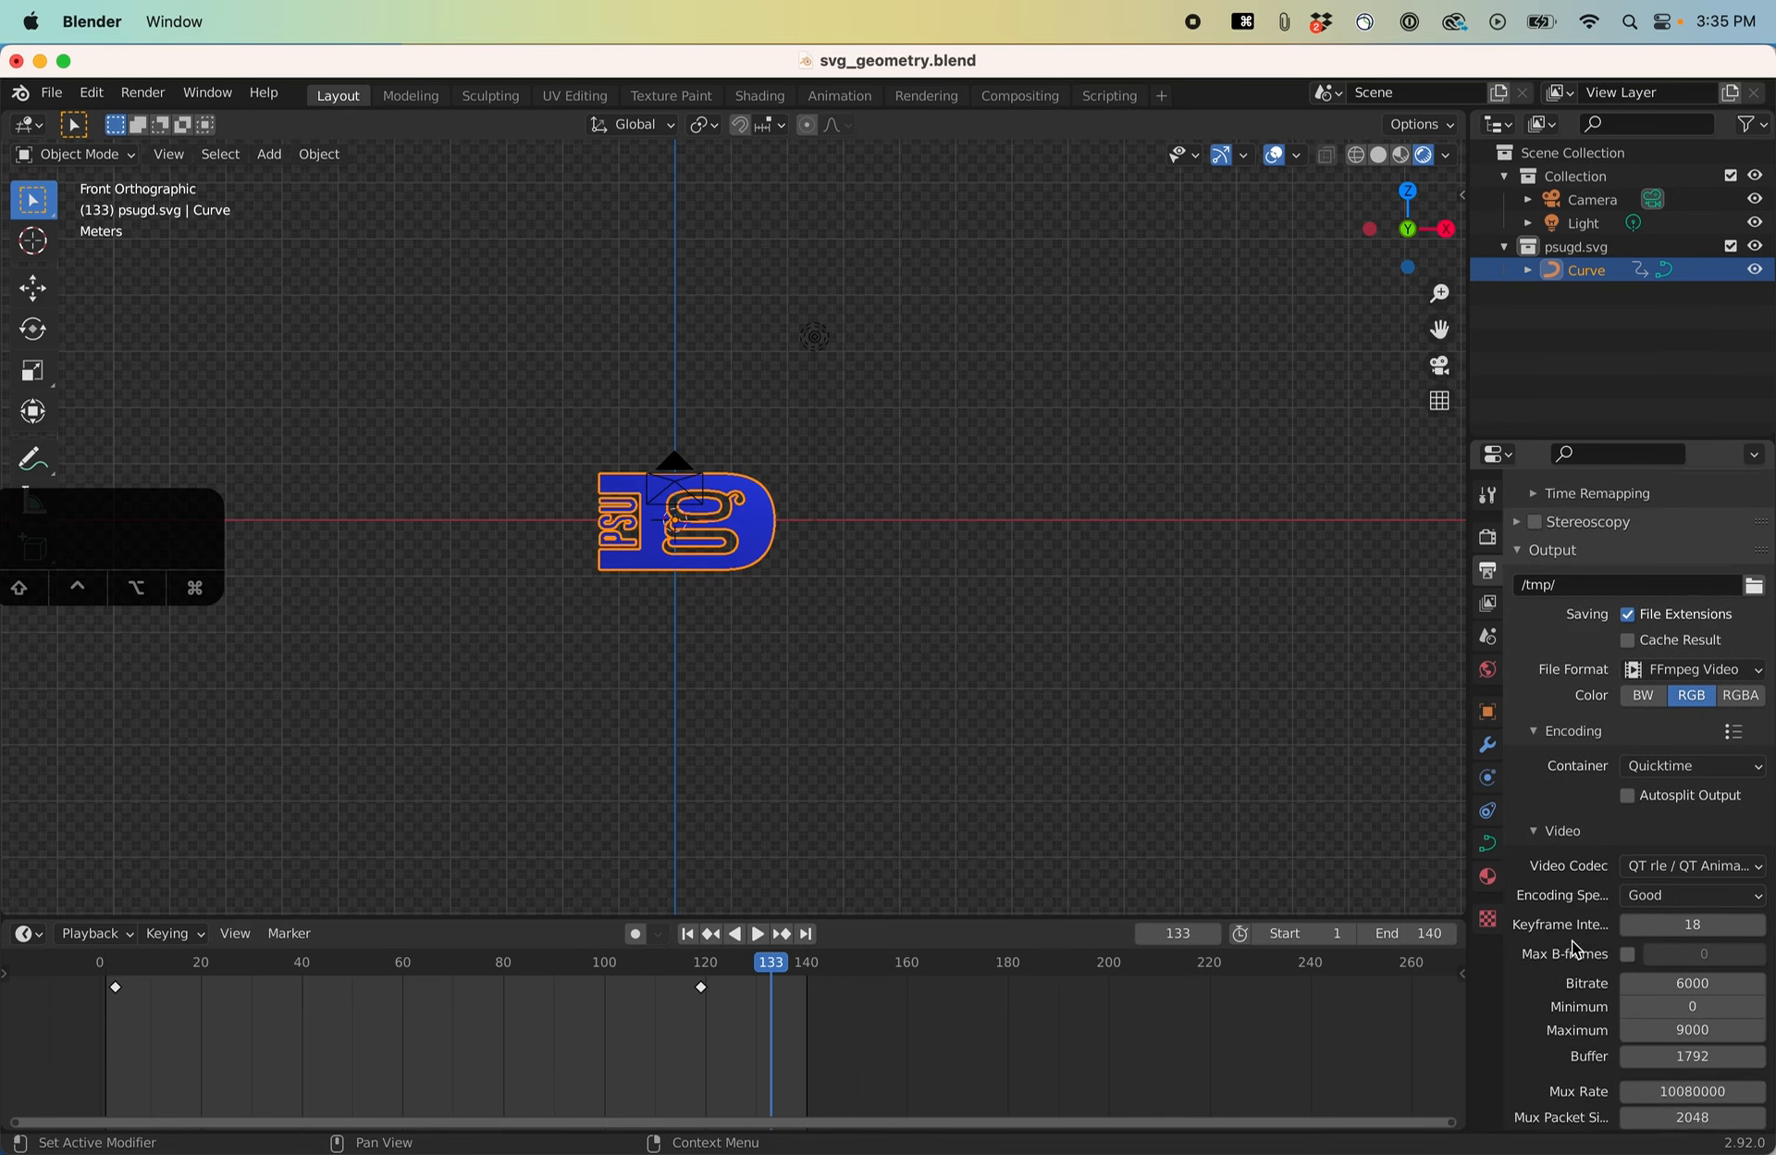
{"action": "scroll", "coordinate": [1530, 962], "scroll_direction": "up", "scroll_amount": 5}
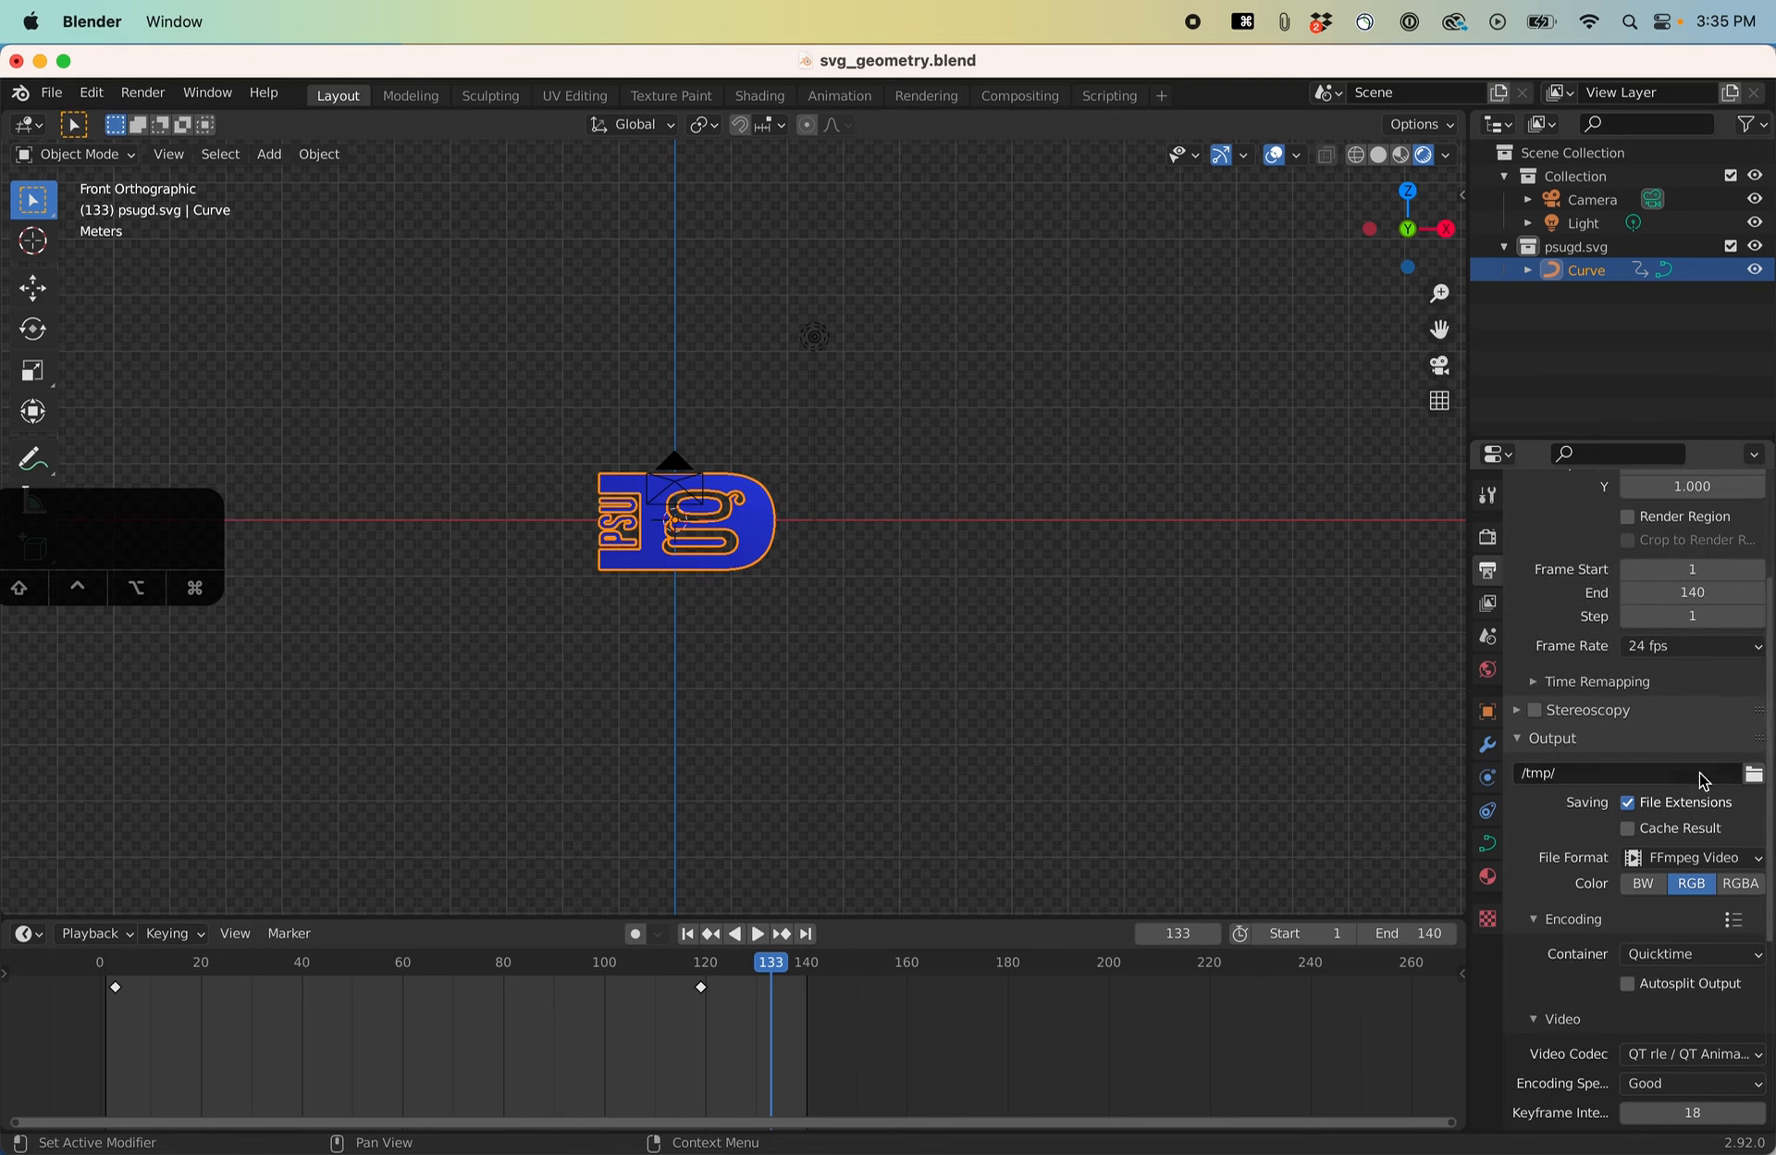
{"action": "left_click", "coordinate": [1639, 776]}
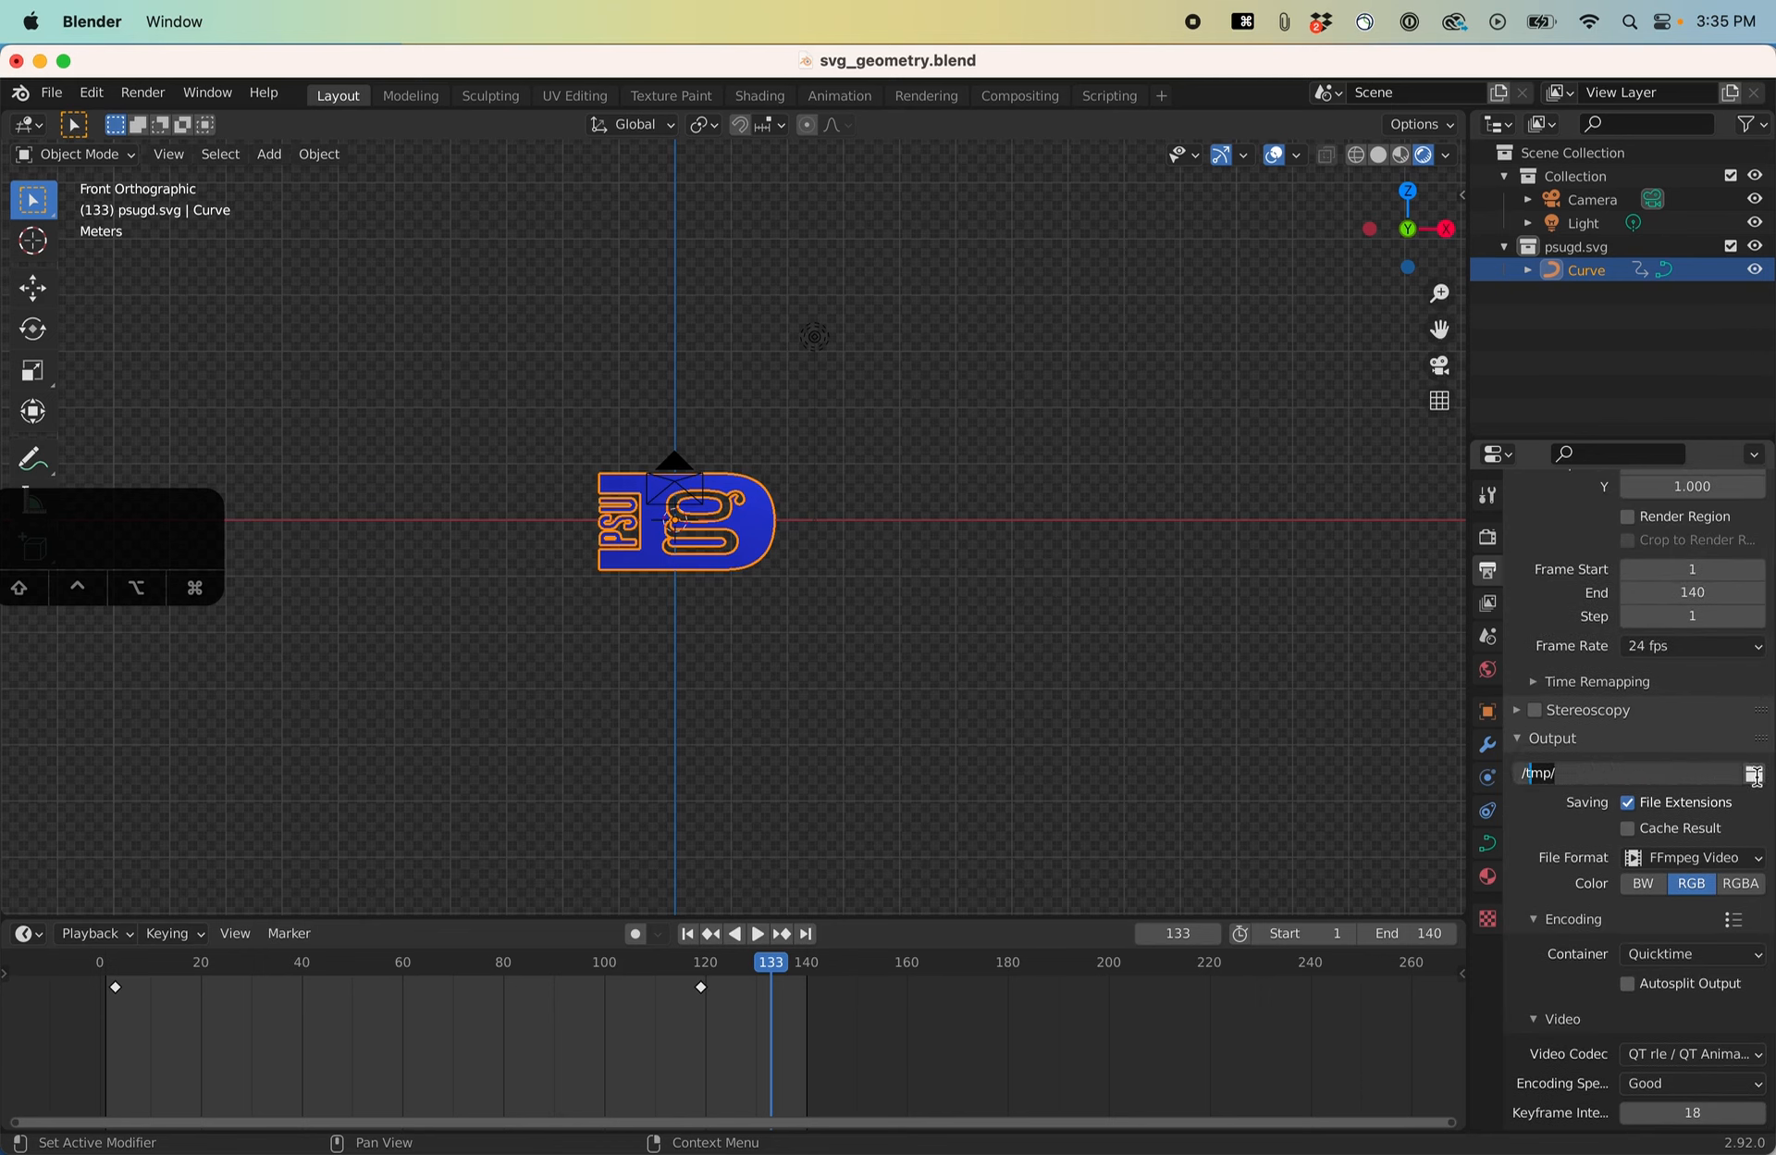
{"action": "left_click", "coordinate": [1755, 775]}
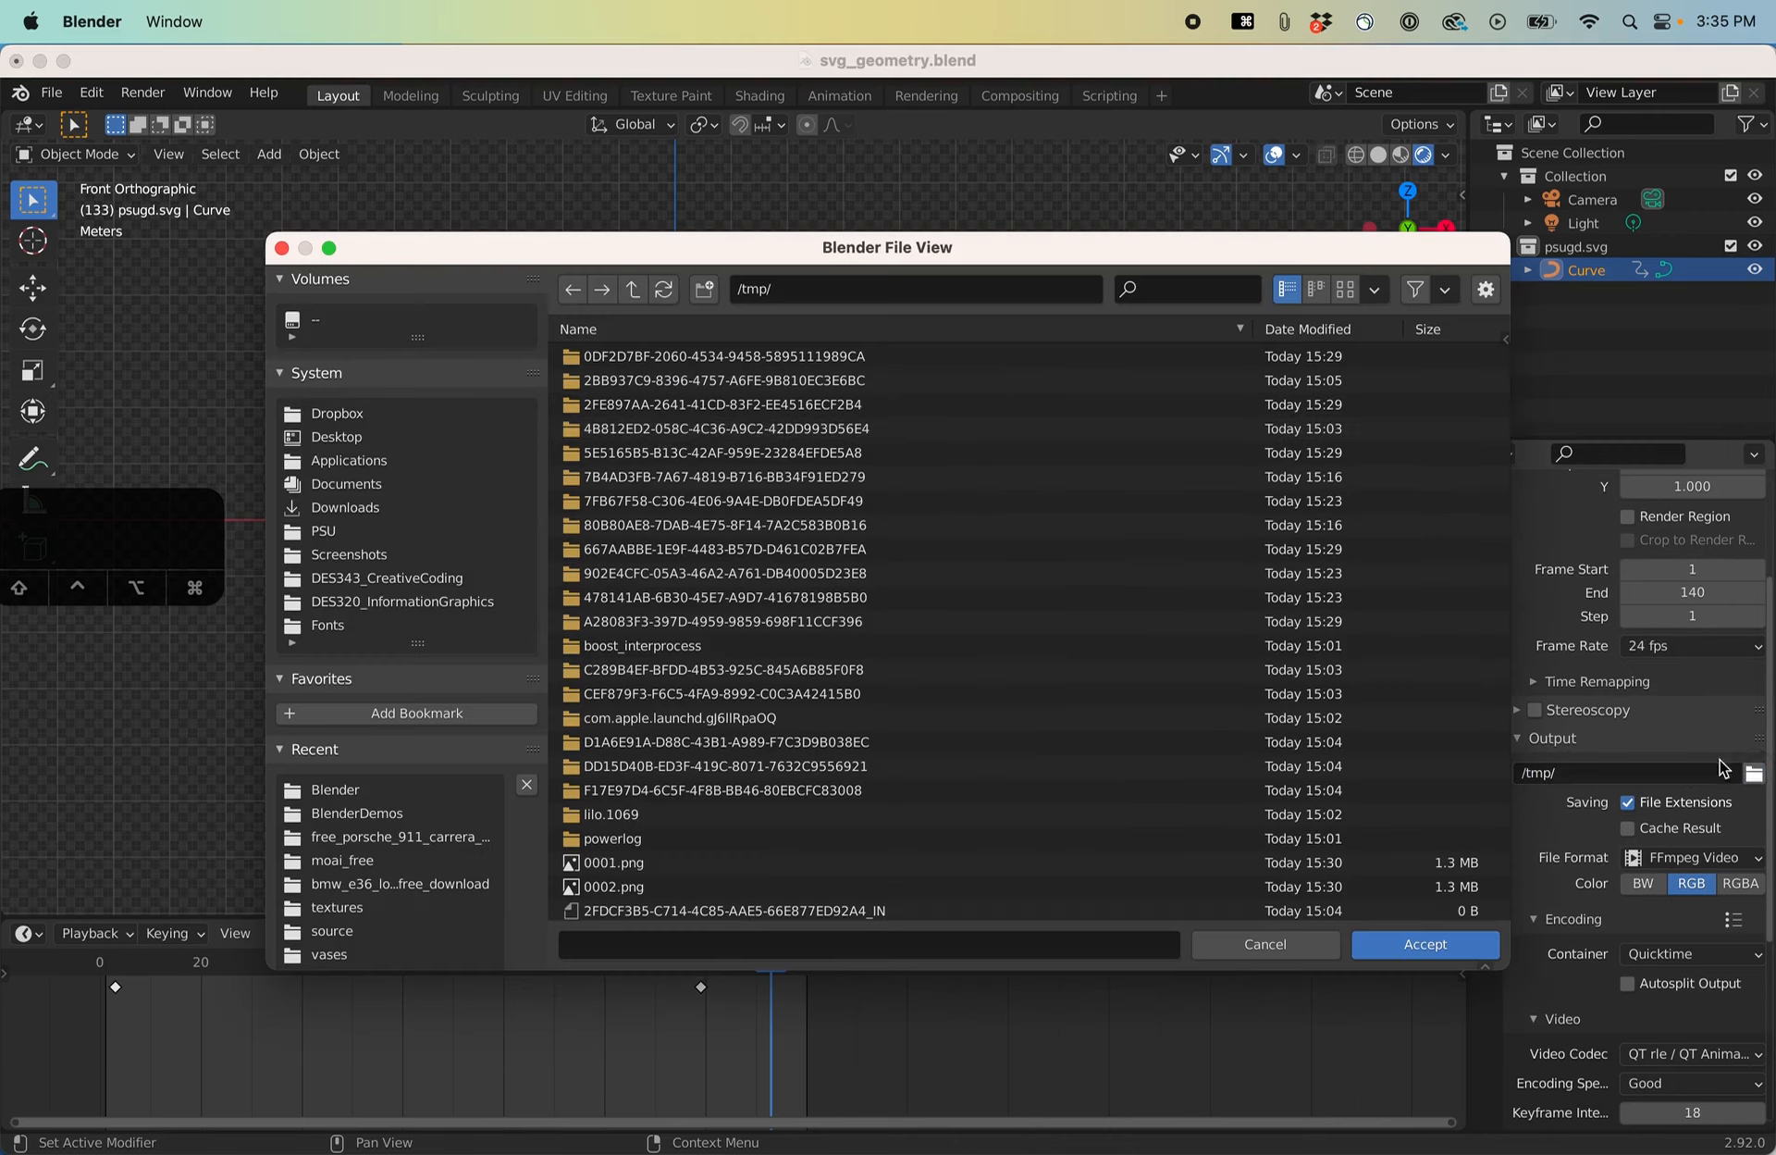
{"action": "left_click", "coordinate": [313, 790]}
{"action": "double_click", "coordinate": [316, 815]}
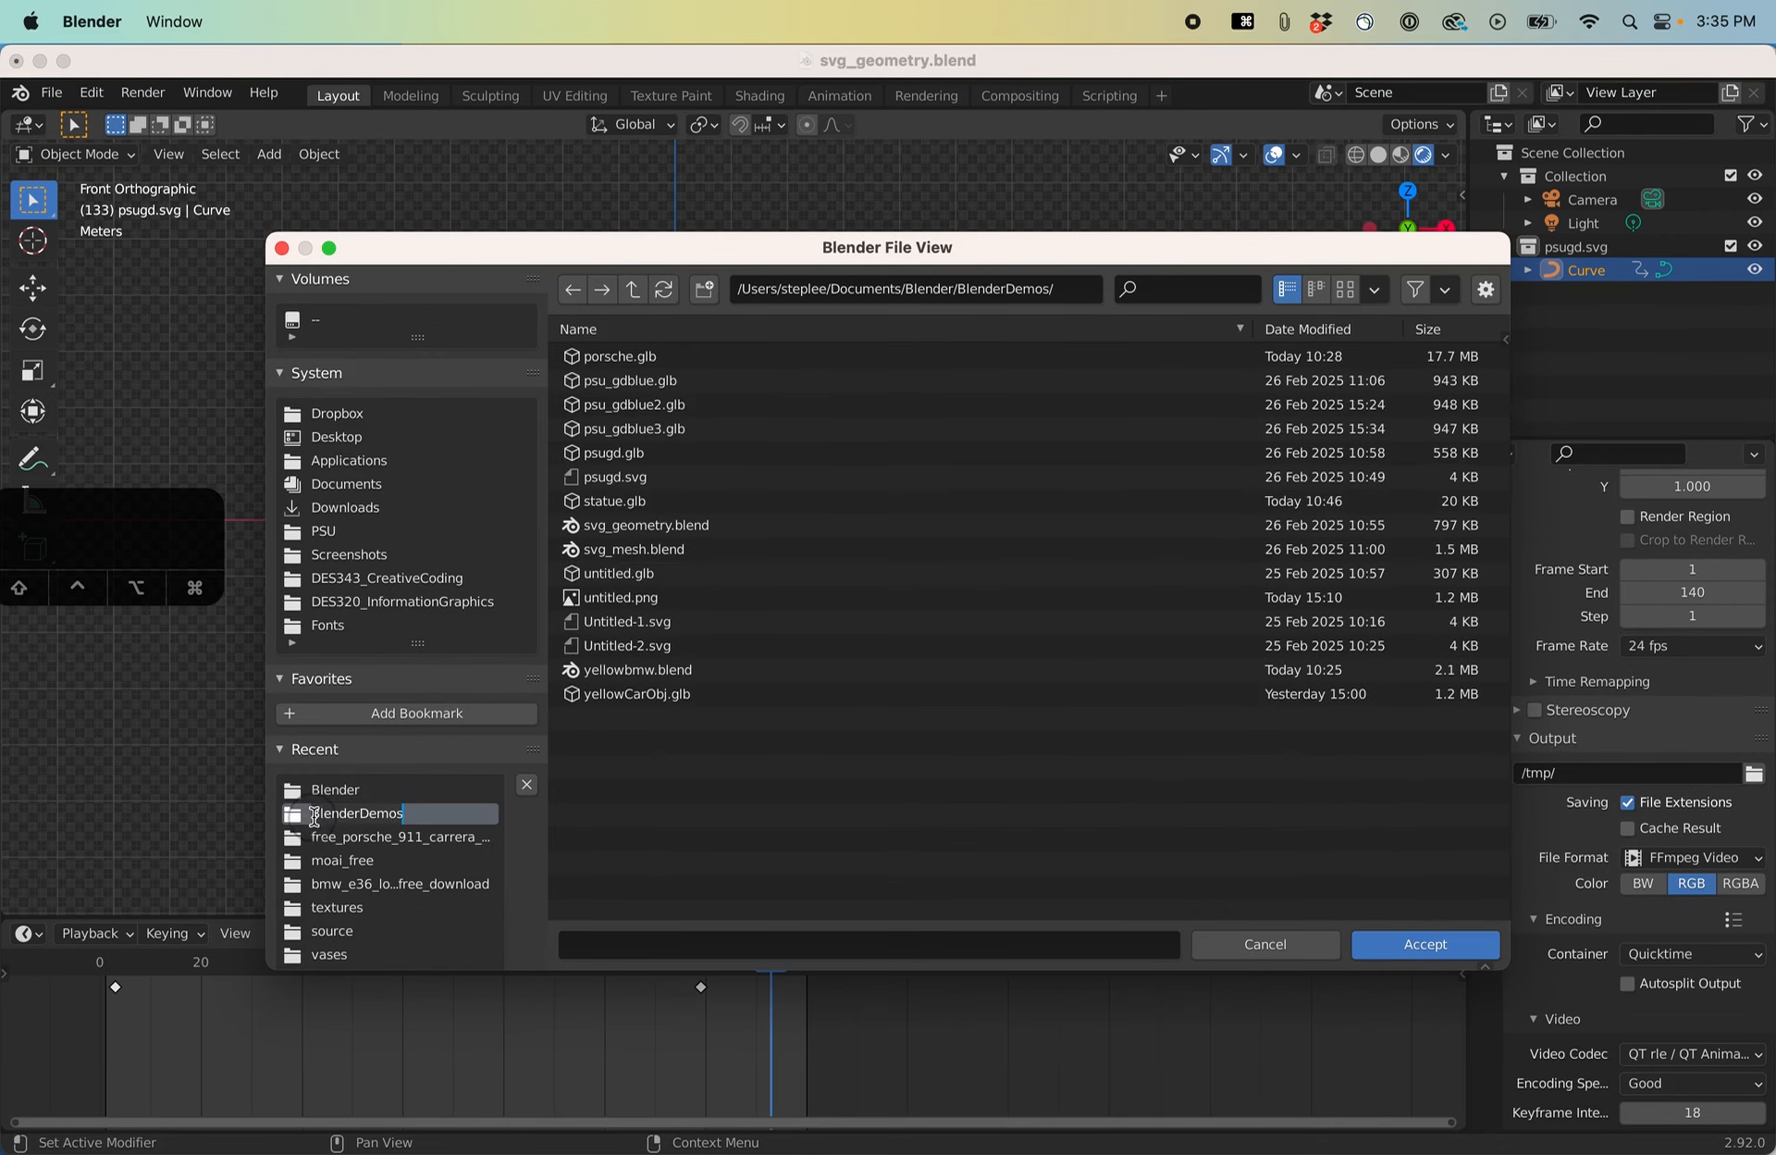
{"action": "left_click", "coordinate": [1427, 944]}
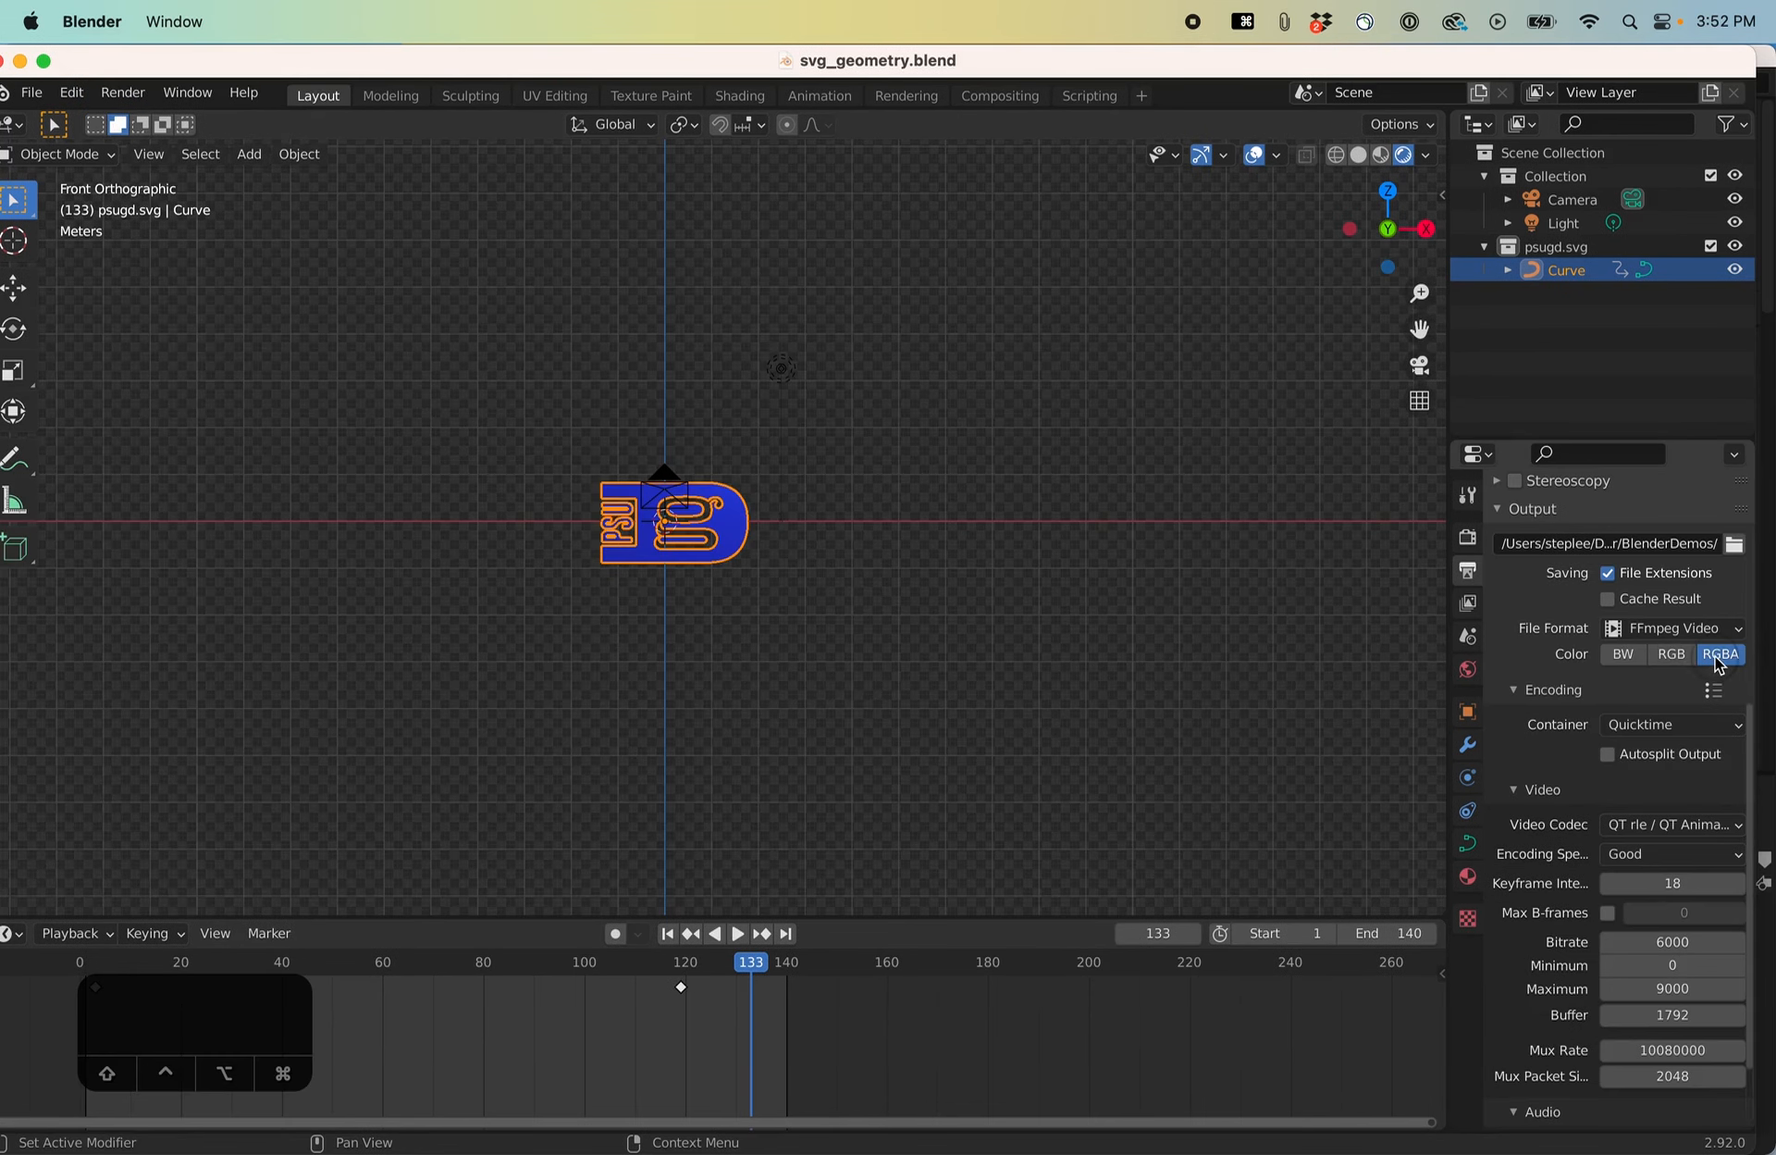
Check the RGBA color and Quicktime encoding settings and render the animation.
{"action": "scroll", "coordinate": [1573, 689], "scroll_direction": "down", "scroll_amount": 3}
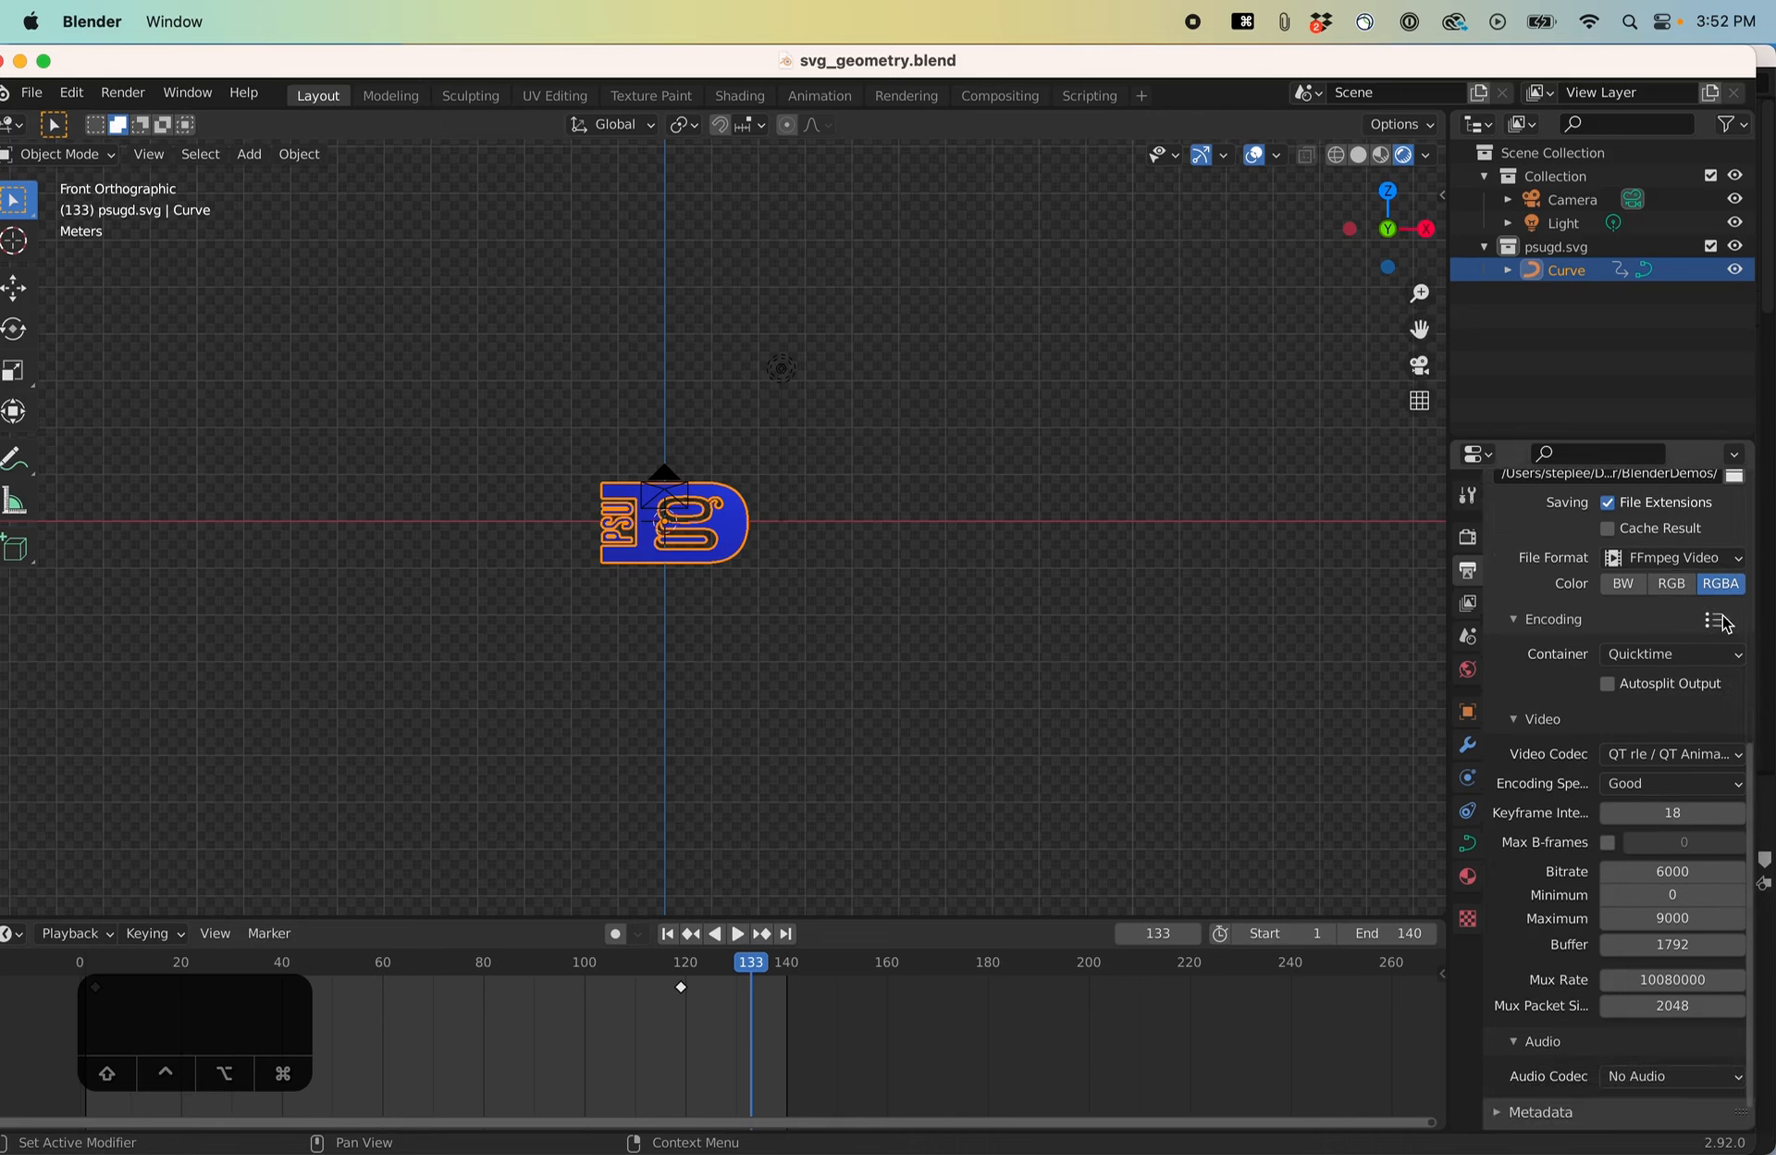
{"action": "left_click", "coordinate": [1682, 585]}
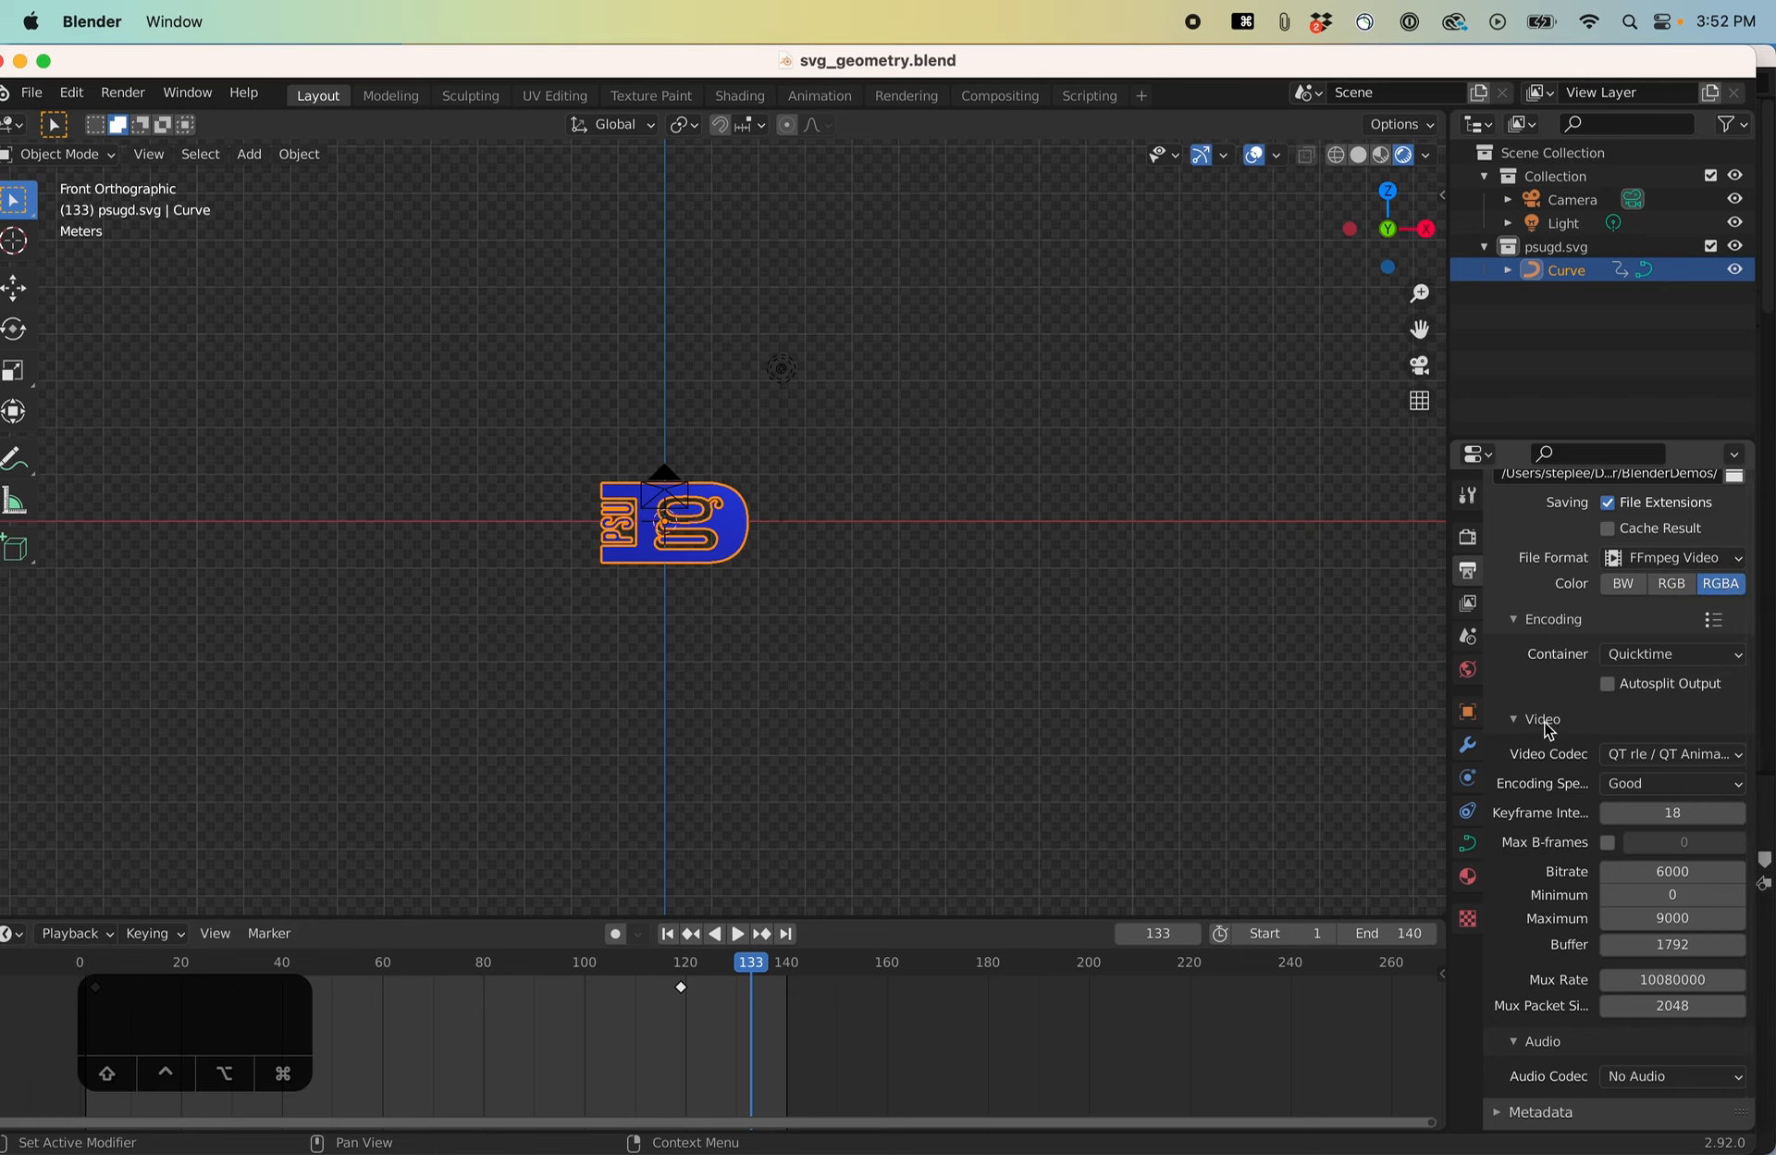
{"action": "scroll", "coordinate": [1522, 712], "scroll_direction": "down", "scroll_amount": 1}
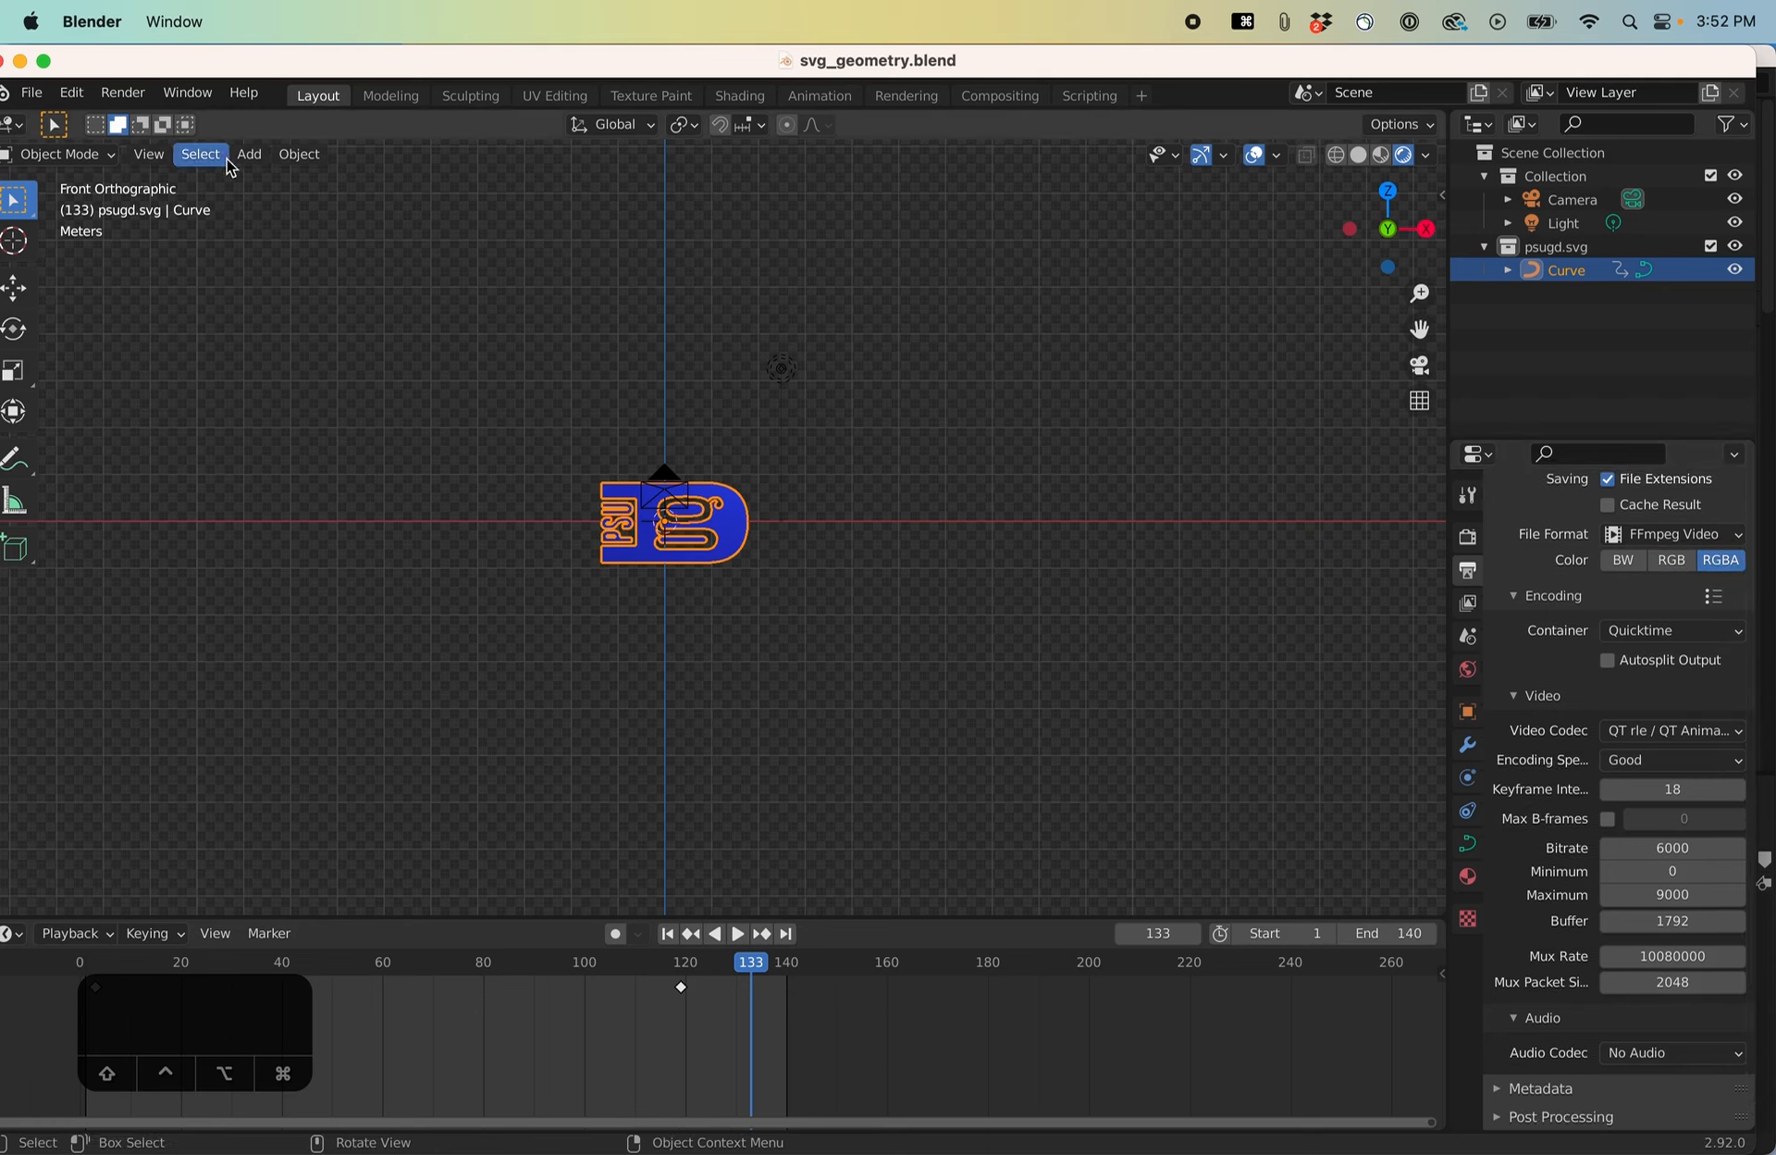
{"action": "left_click", "coordinate": [184, 90]}
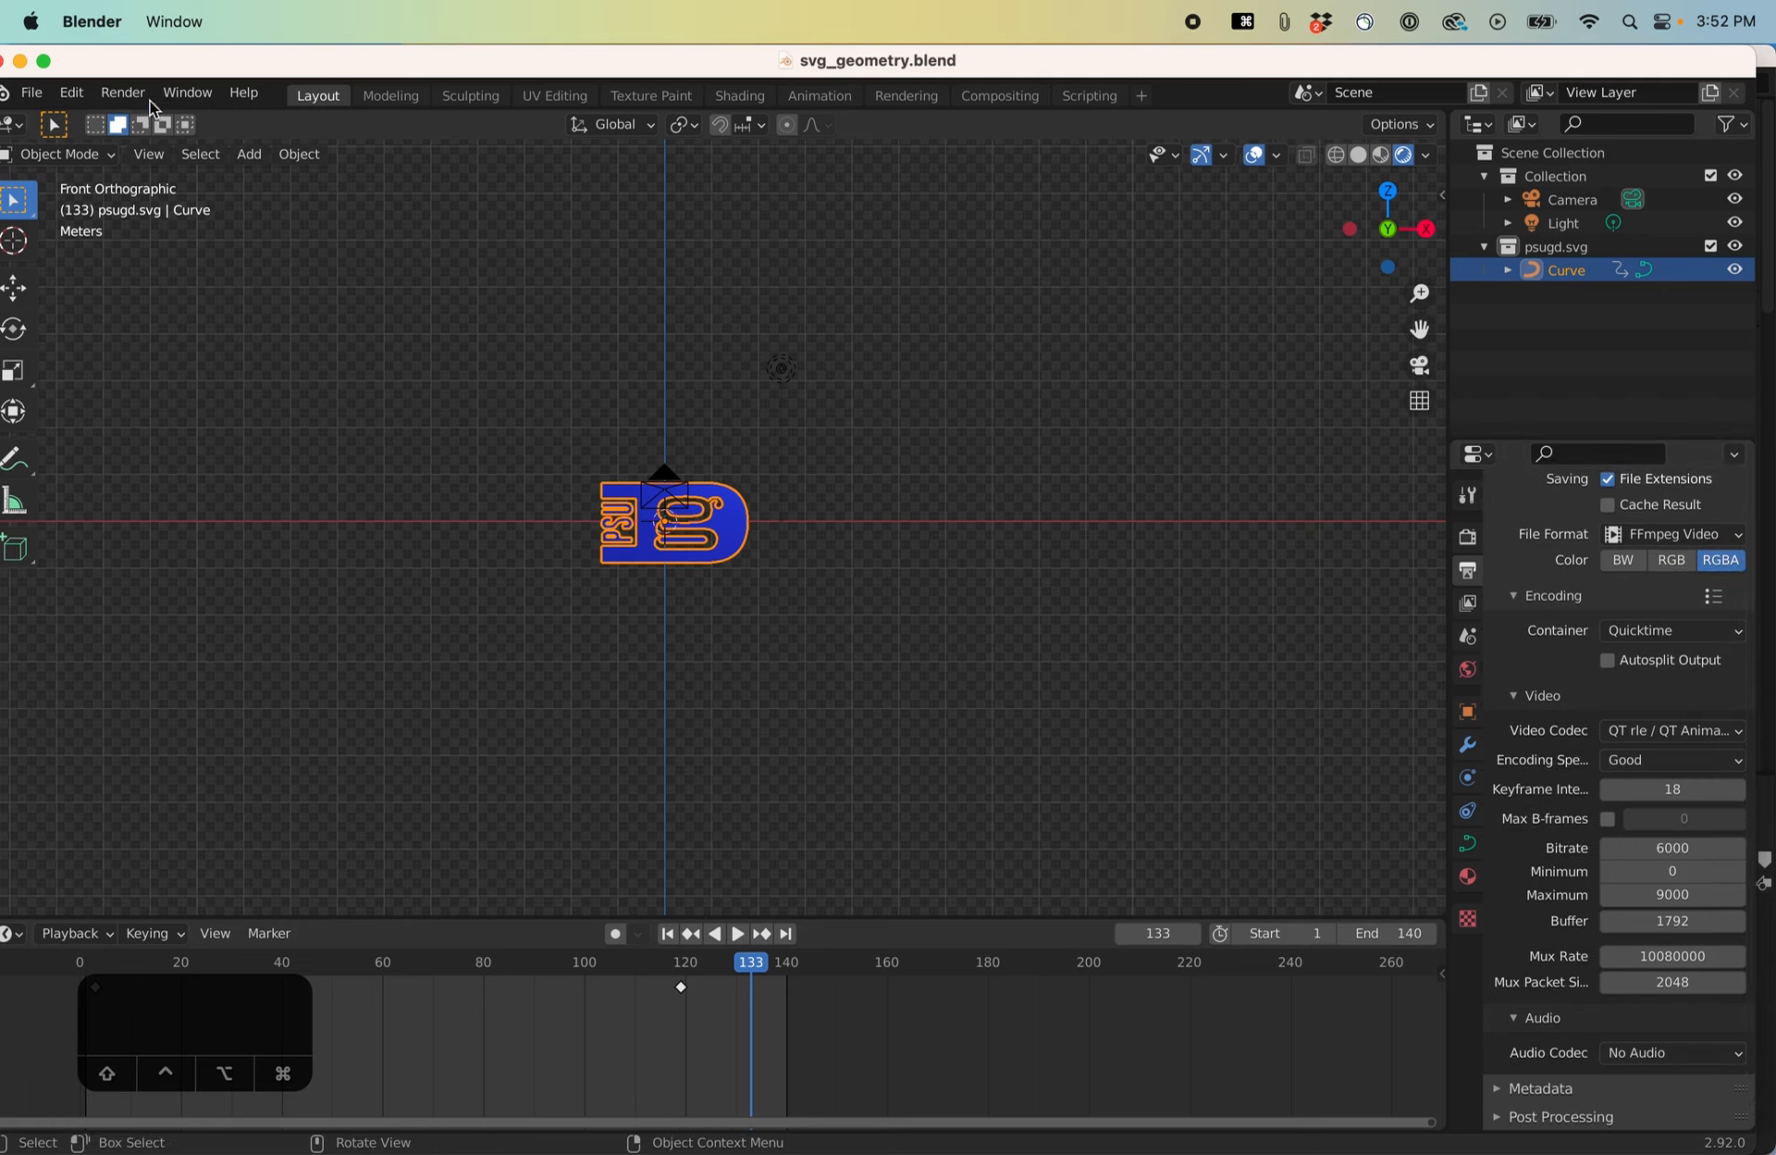
{"action": "left_click", "coordinate": [148, 100]}
{"action": "left_click", "coordinate": [155, 140]}
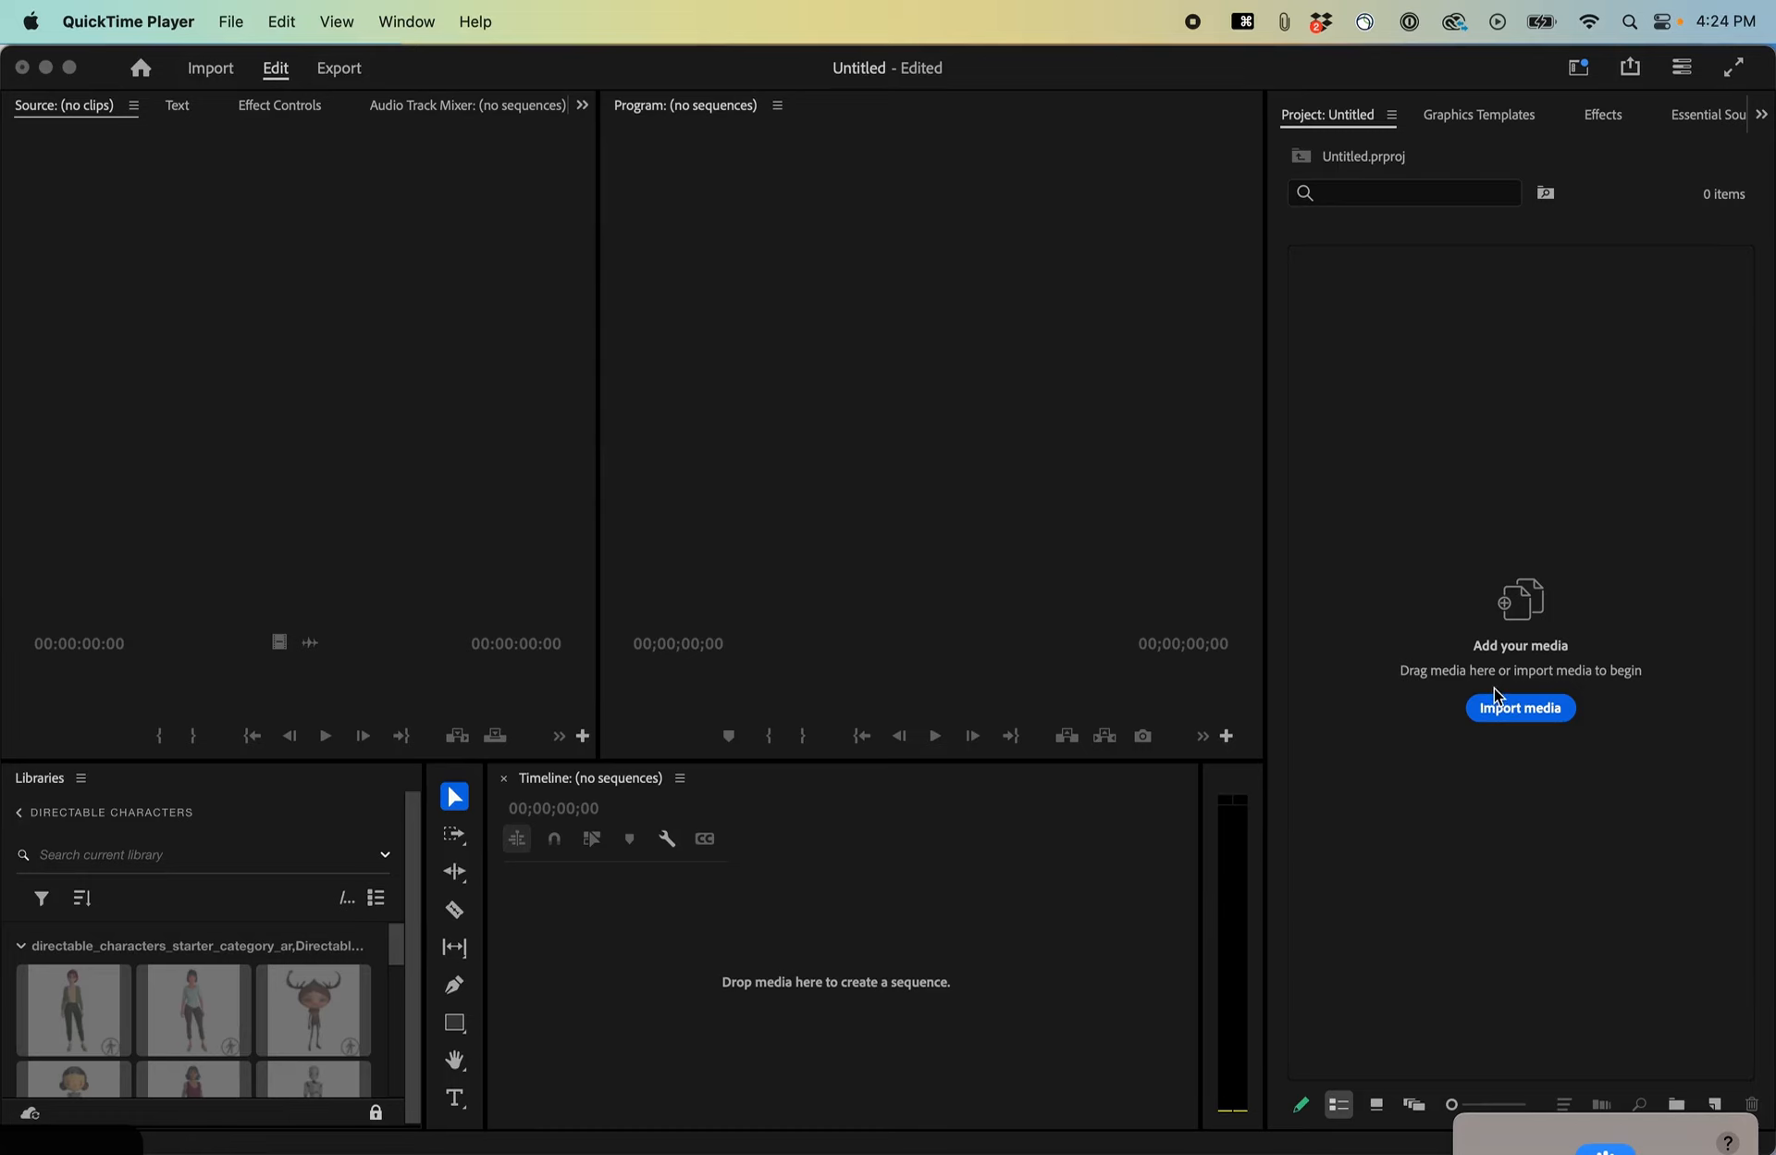
Import the rendered movie 0001-0140.mov from the BlenderDemos folder into the project.
{"action": "left_click", "coordinate": [1540, 722]}
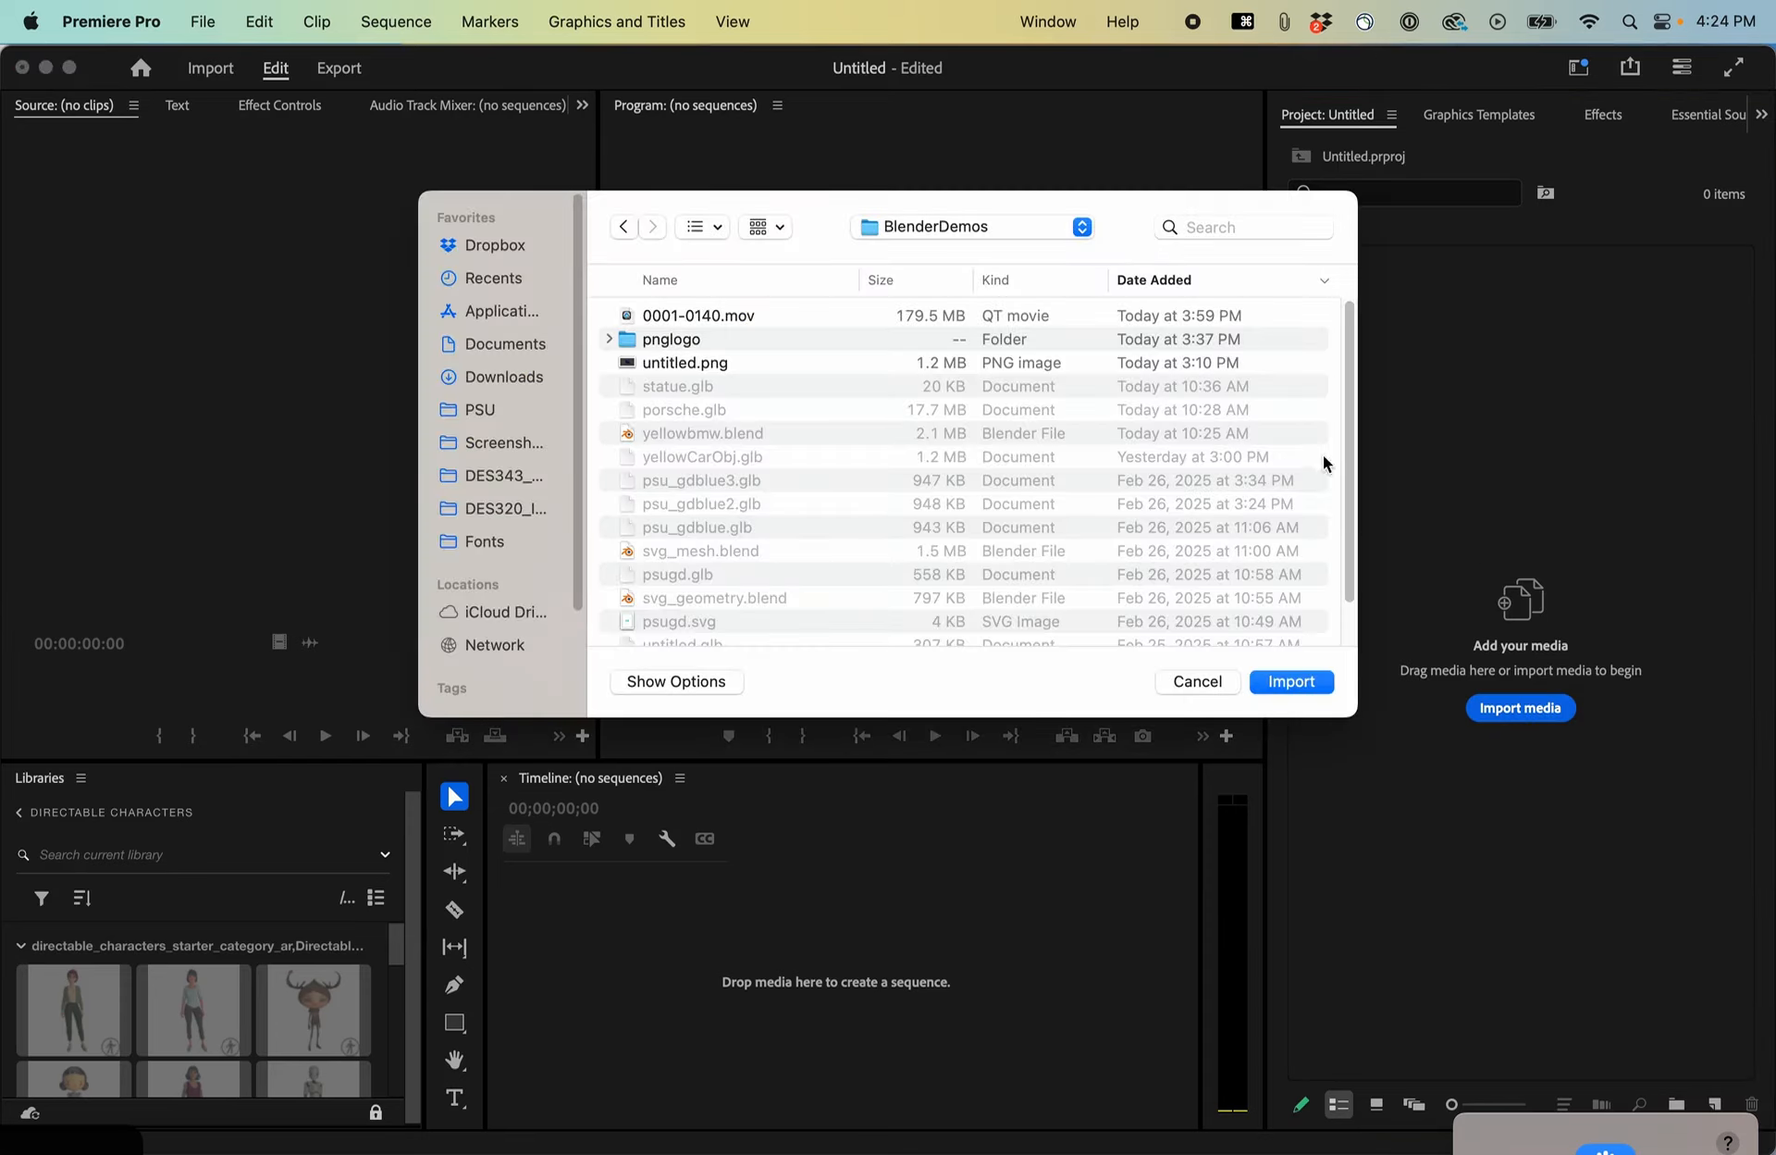
{"action": "left_click", "coordinate": [718, 319]}
{"action": "left_click", "coordinate": [1303, 682]}
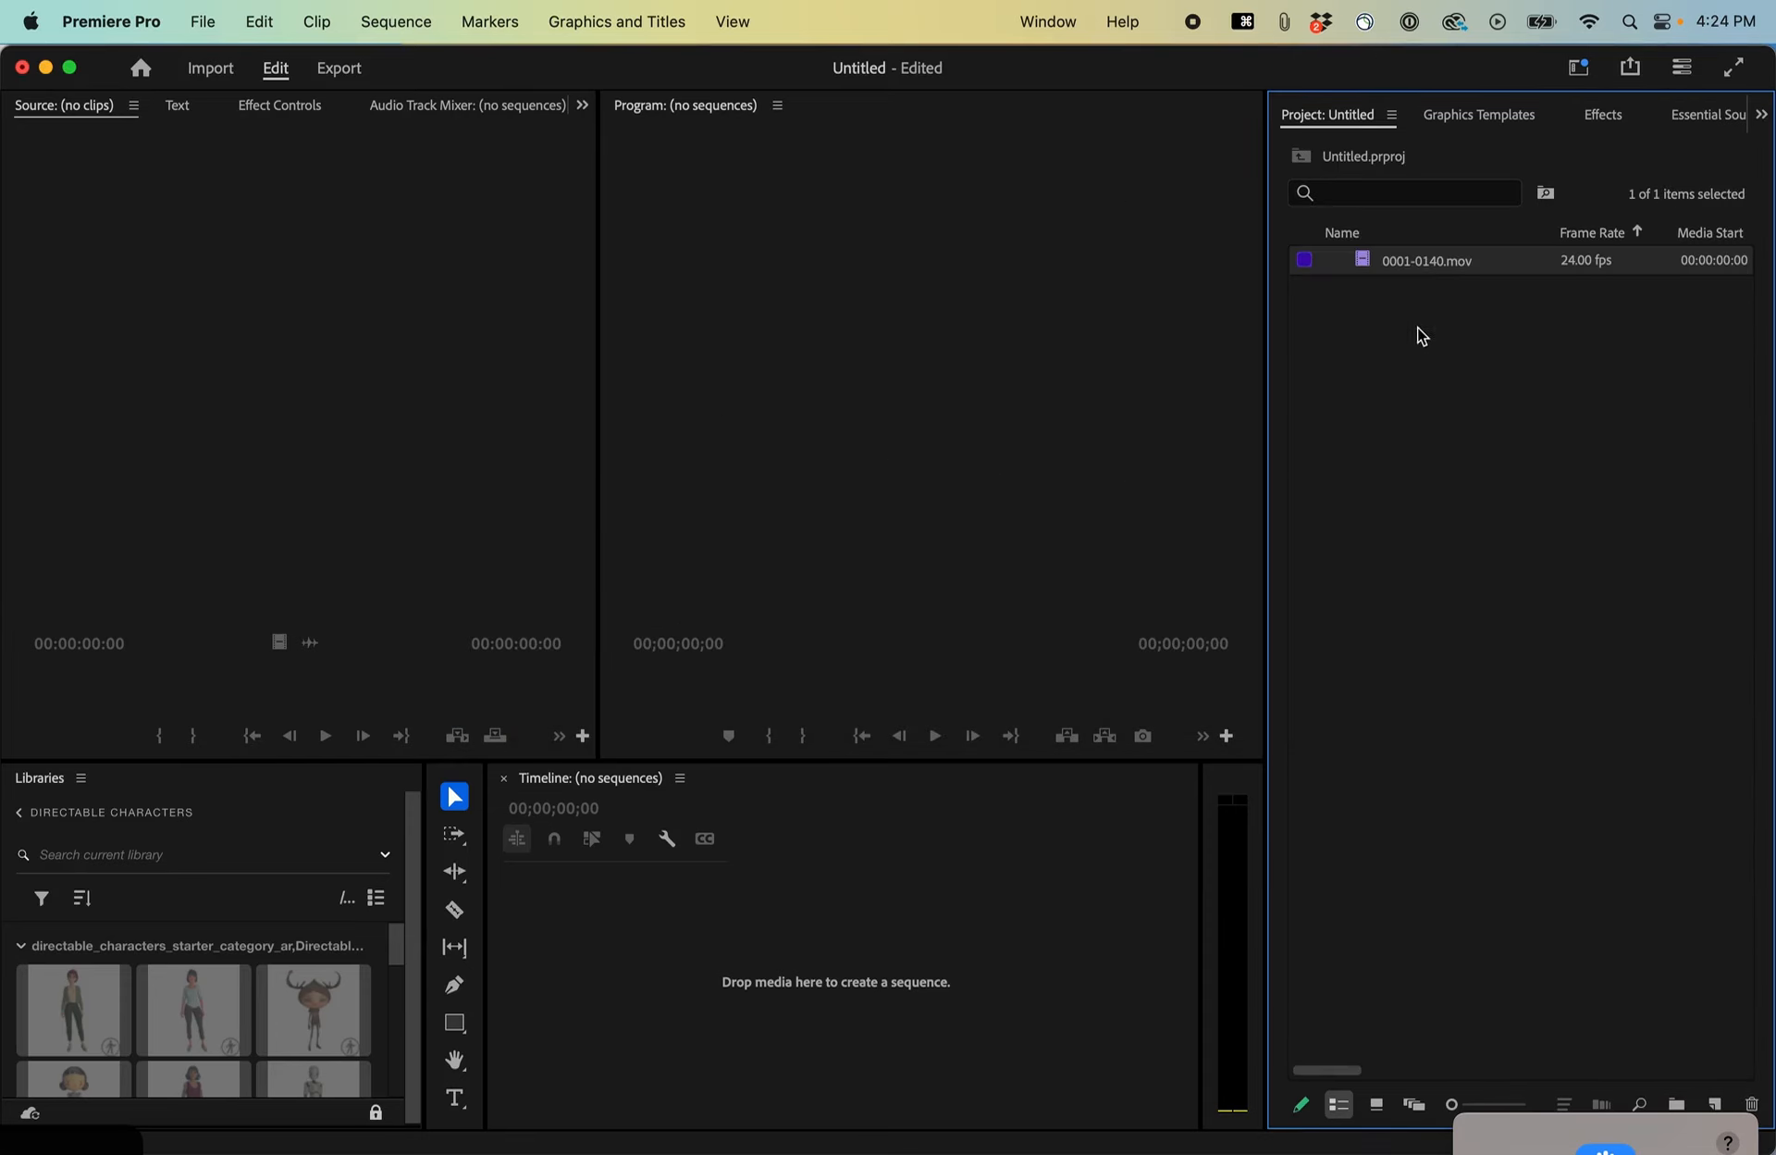
Create a new sequence from the 0001-0140.mov clip and move the clip up to video track V2.
{"action": "right_click", "coordinate": [1366, 268]}
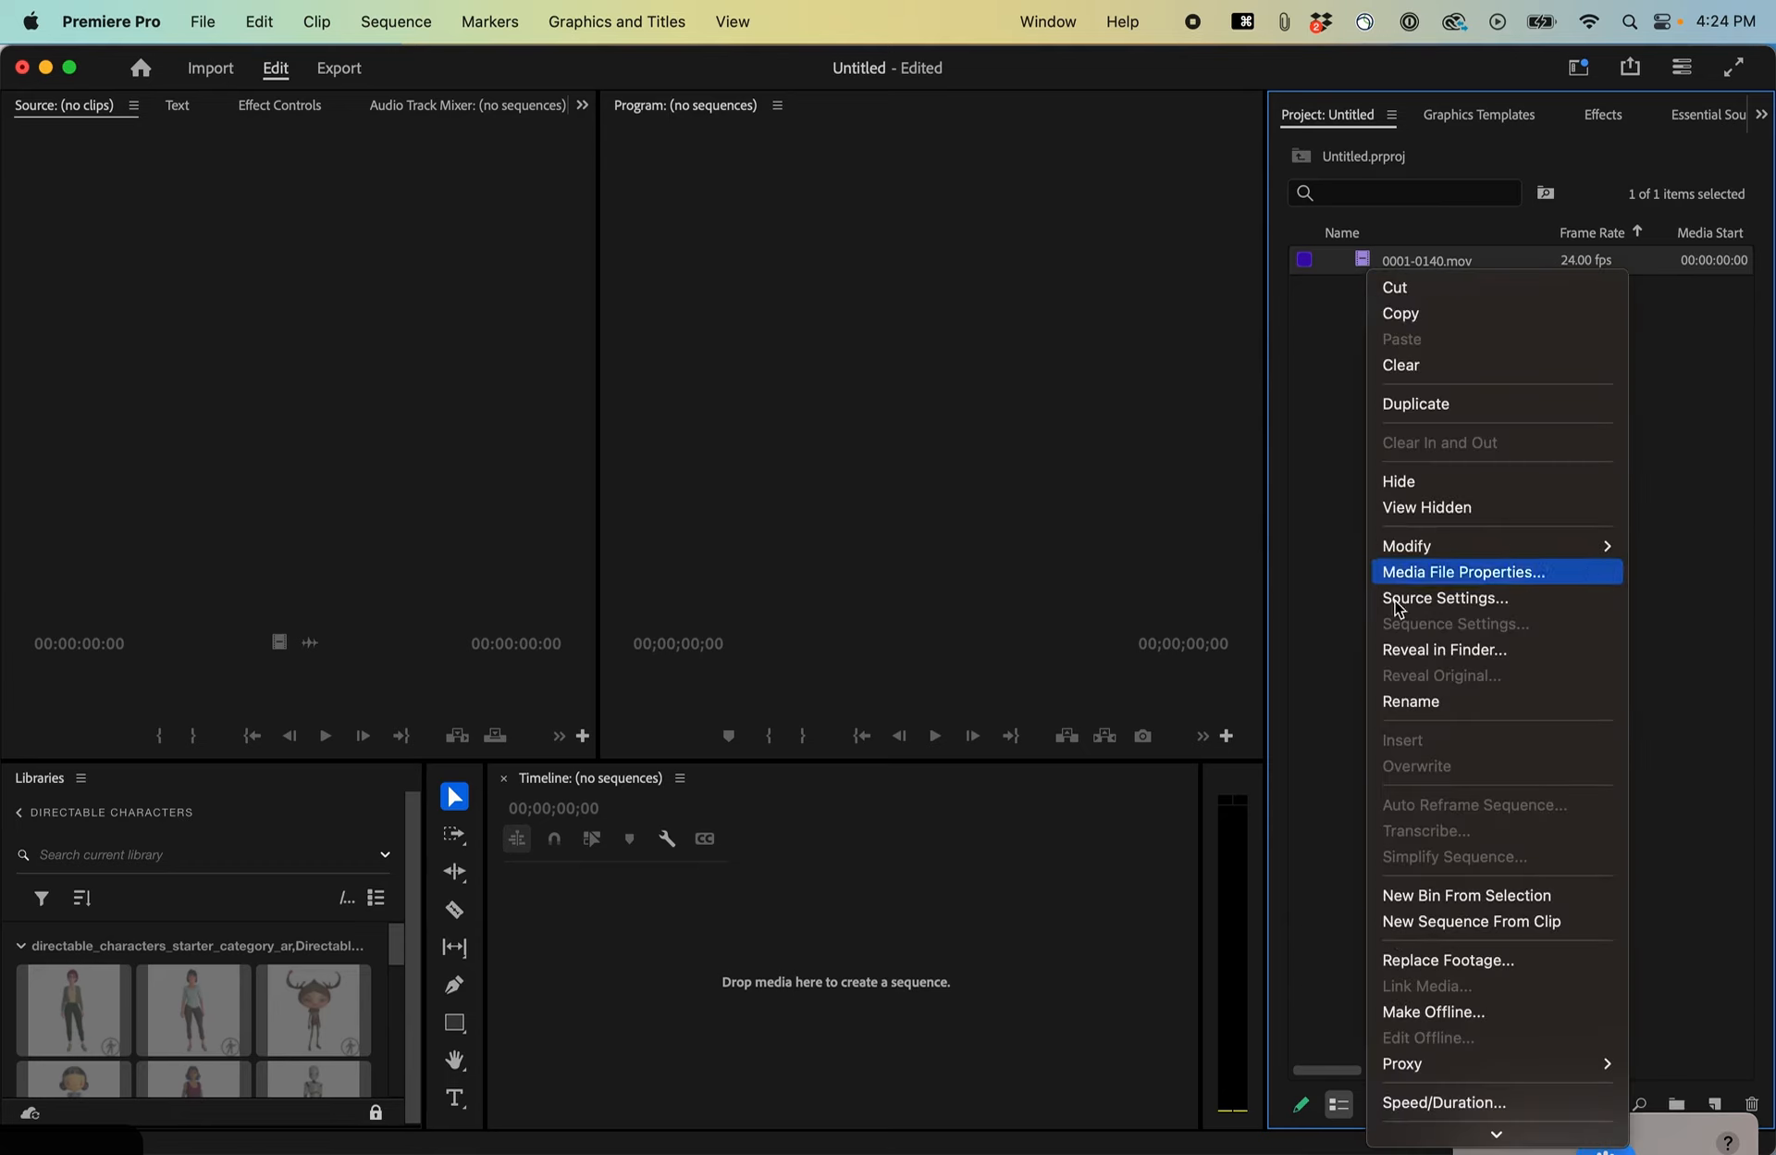
{"action": "left_click", "coordinate": [1415, 920]}
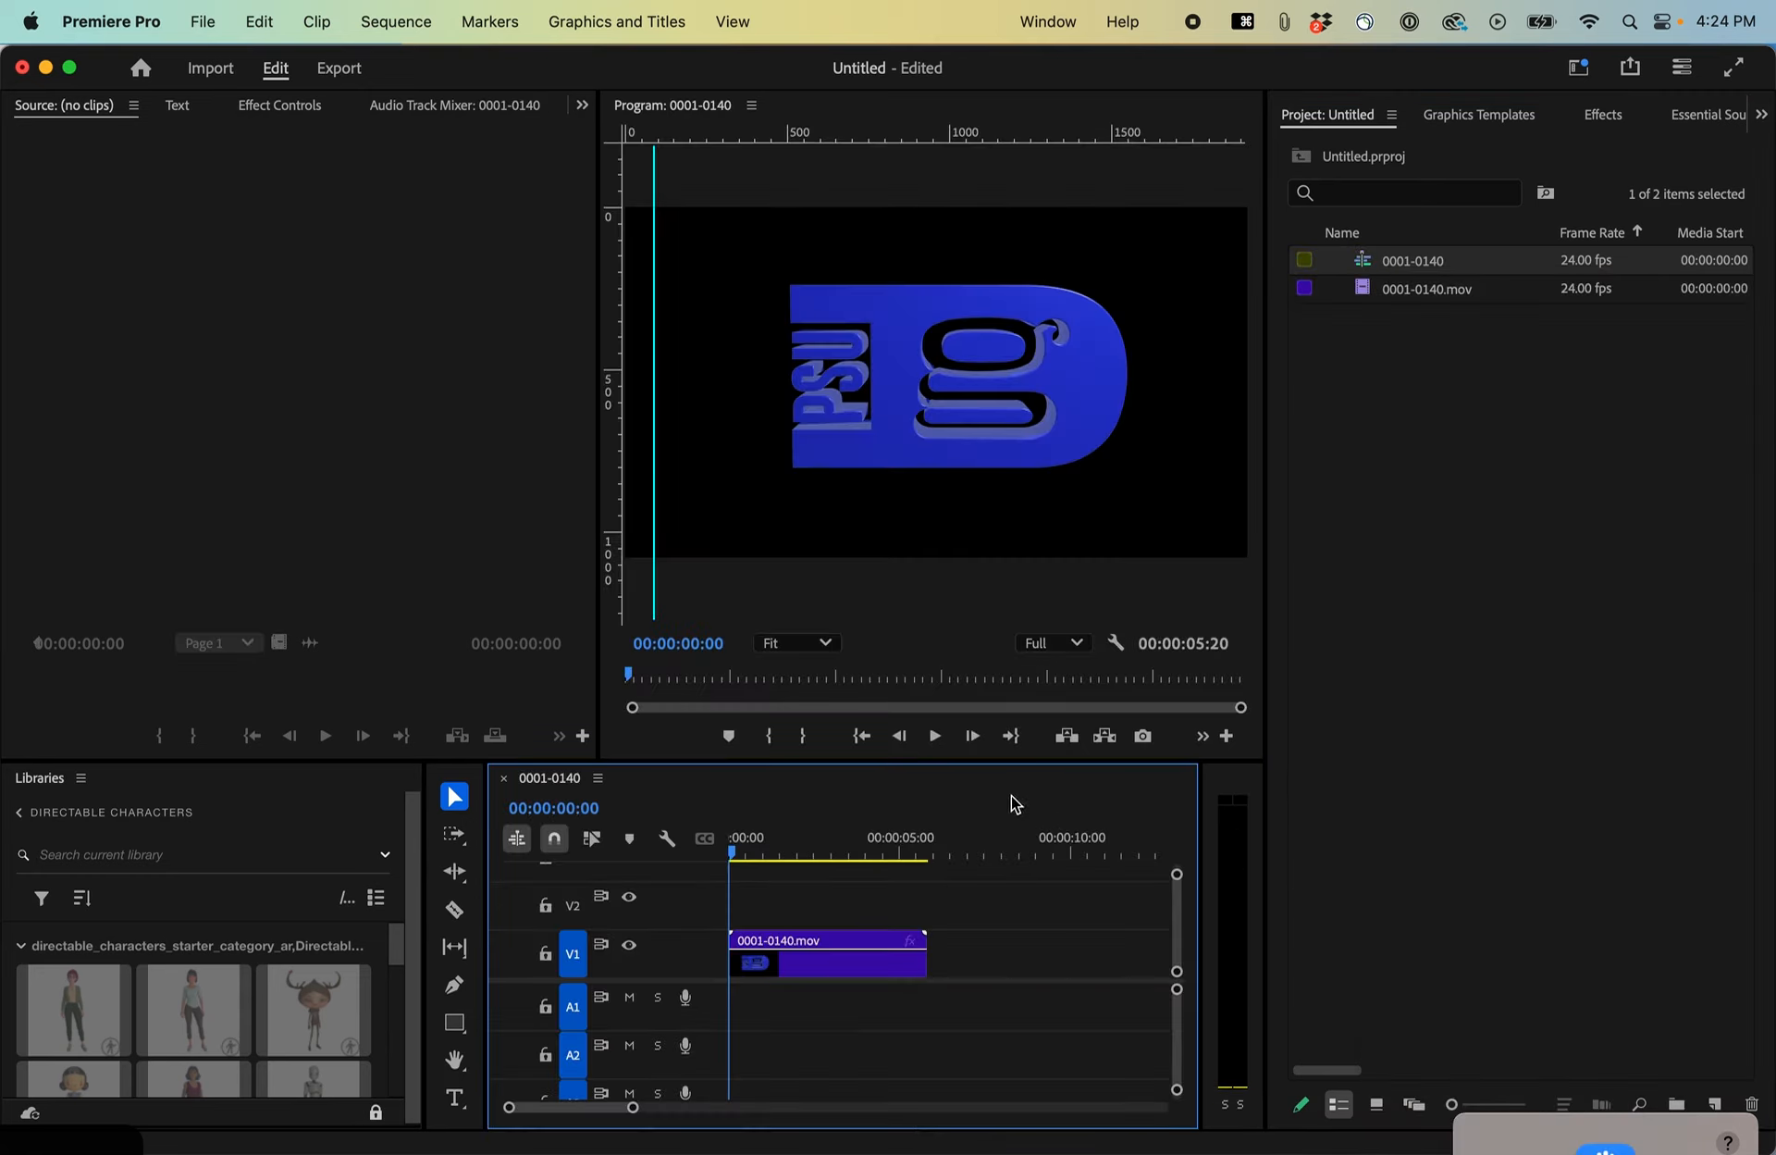
{"action": "left_click_drag", "start_coordinate": [761, 870], "coordinate": [680, 862]}
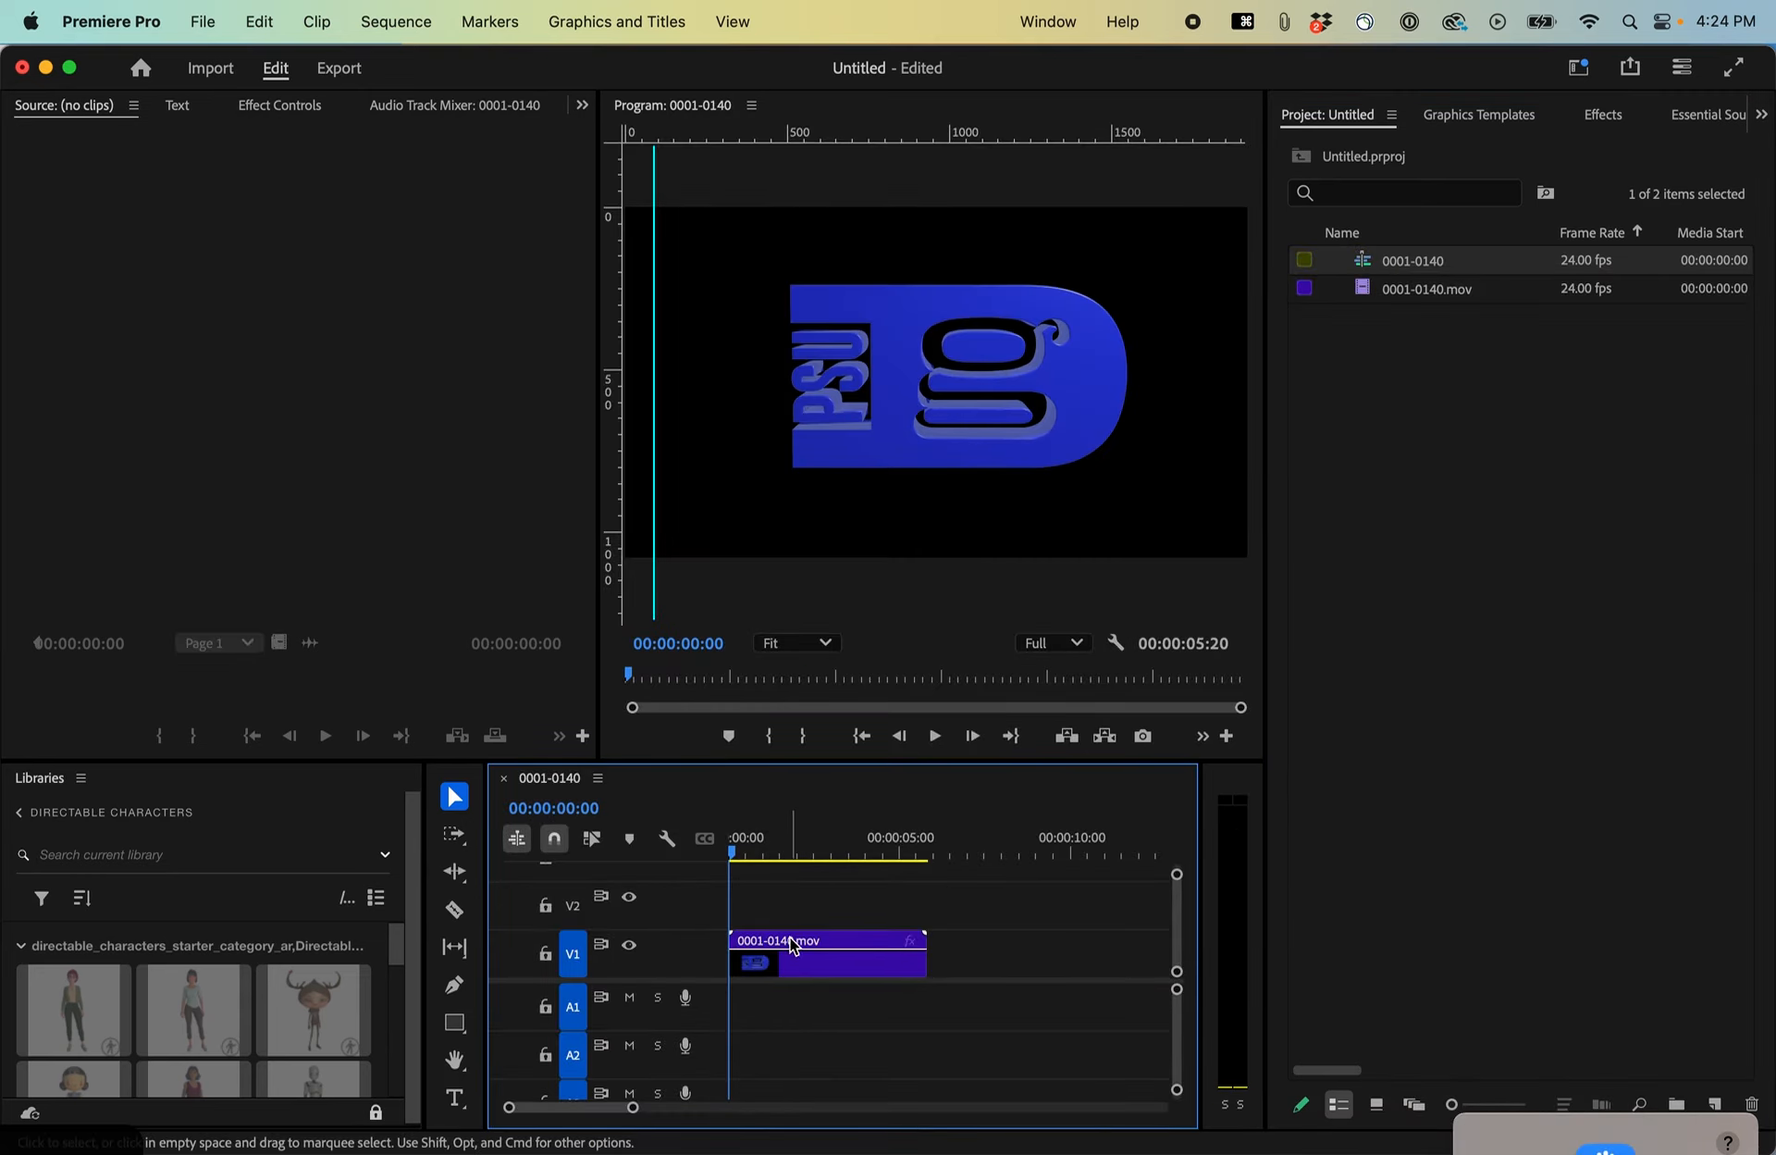
{"action": "left_click_drag", "start_coordinate": [791, 943], "coordinate": [793, 895]}
{"action": "left_click", "coordinate": [203, 21]}
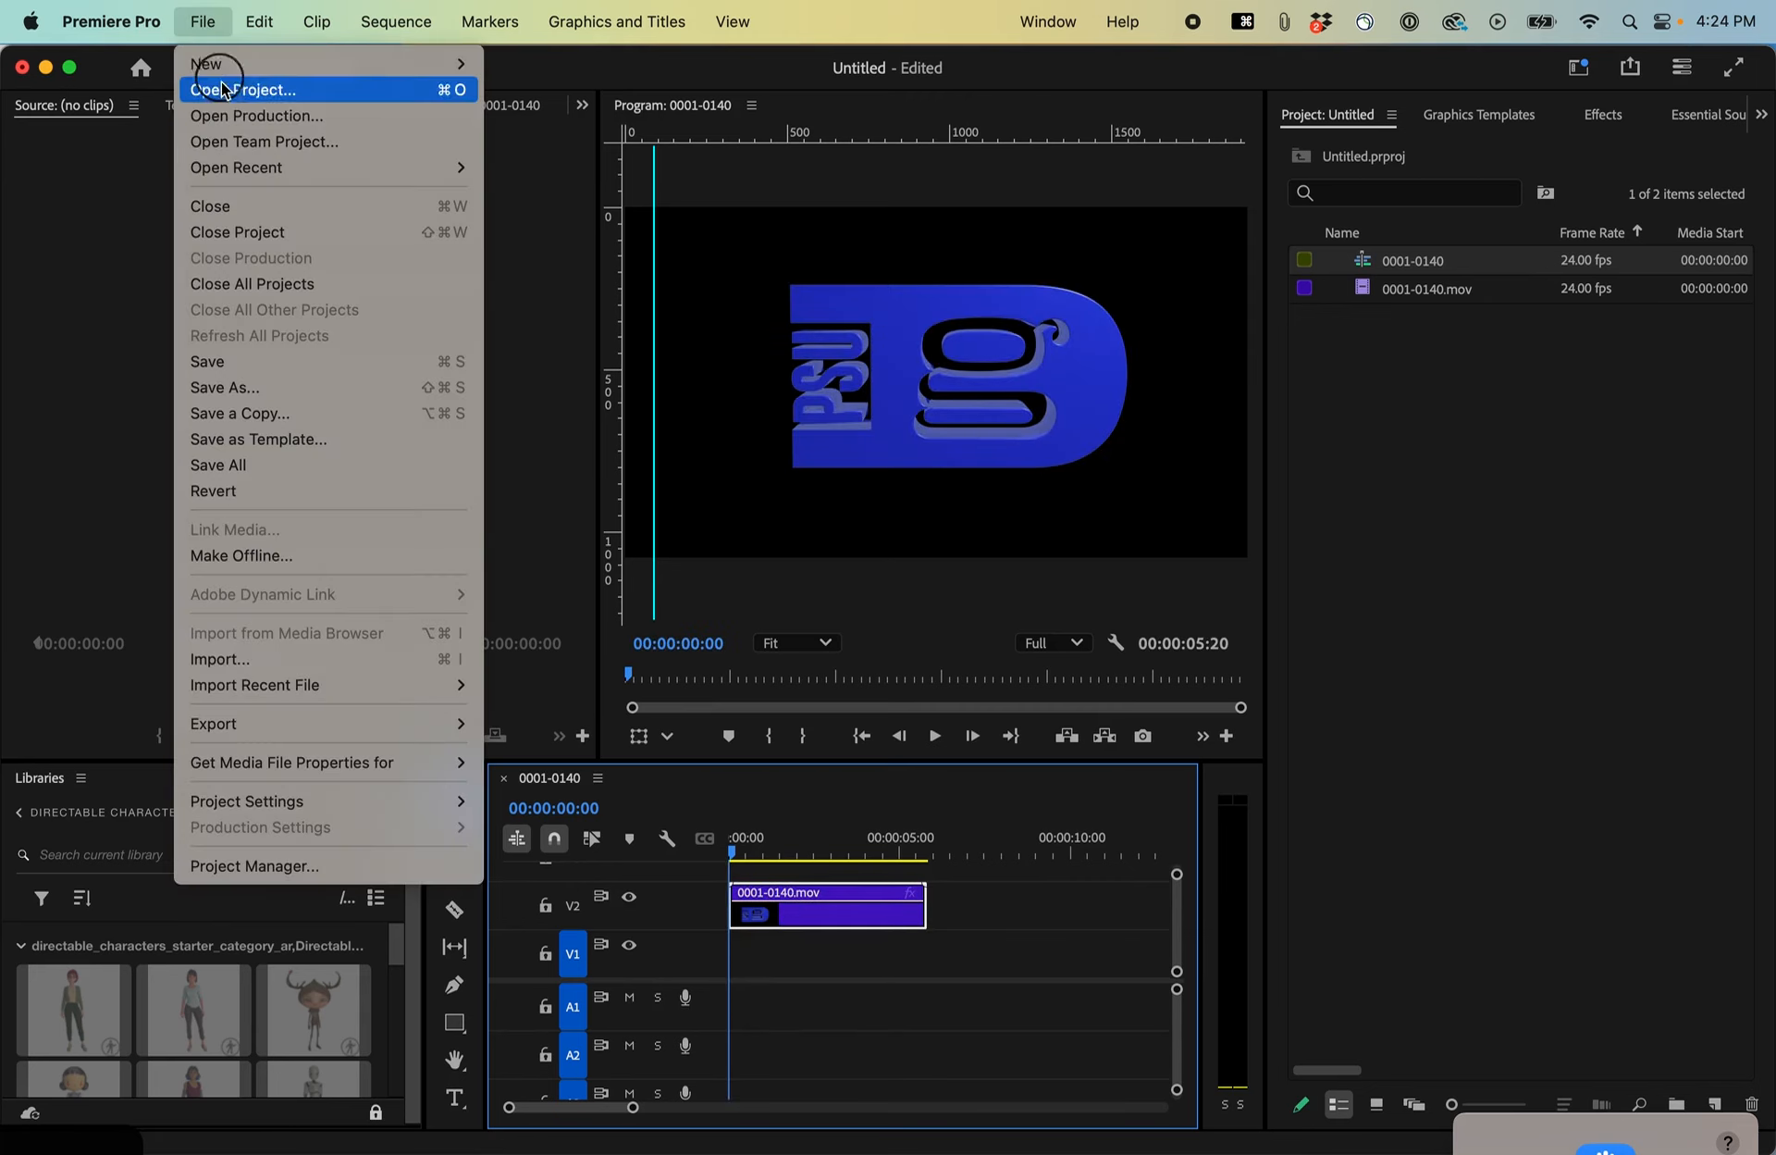
{"action": "mouse_move", "coordinate": [238, 63]}
{"action": "left_click", "coordinate": [573, 495]}
Create a new bin in the project and open it.
{"action": "right_click", "coordinate": [1360, 430]}
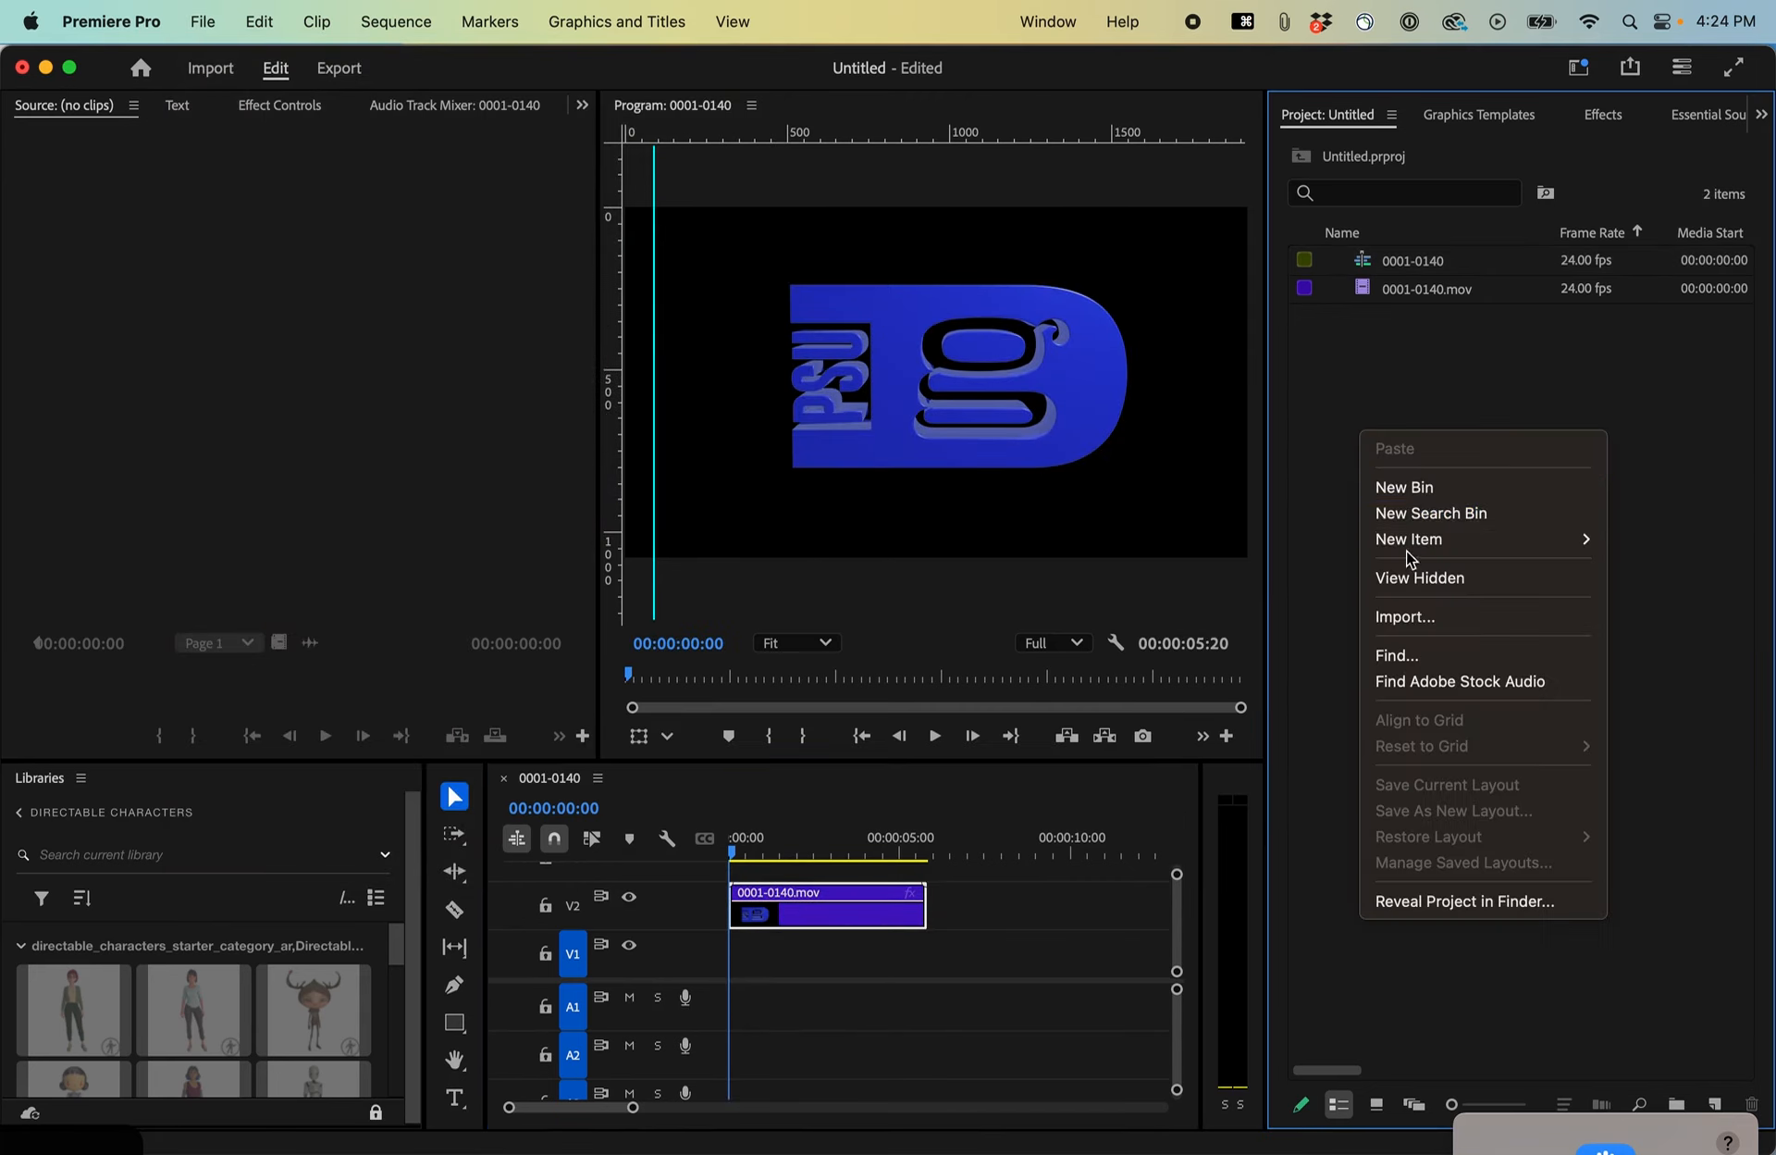
{"action": "left_click", "coordinate": [1404, 487]}
{"action": "double_click", "coordinate": [1360, 264]}
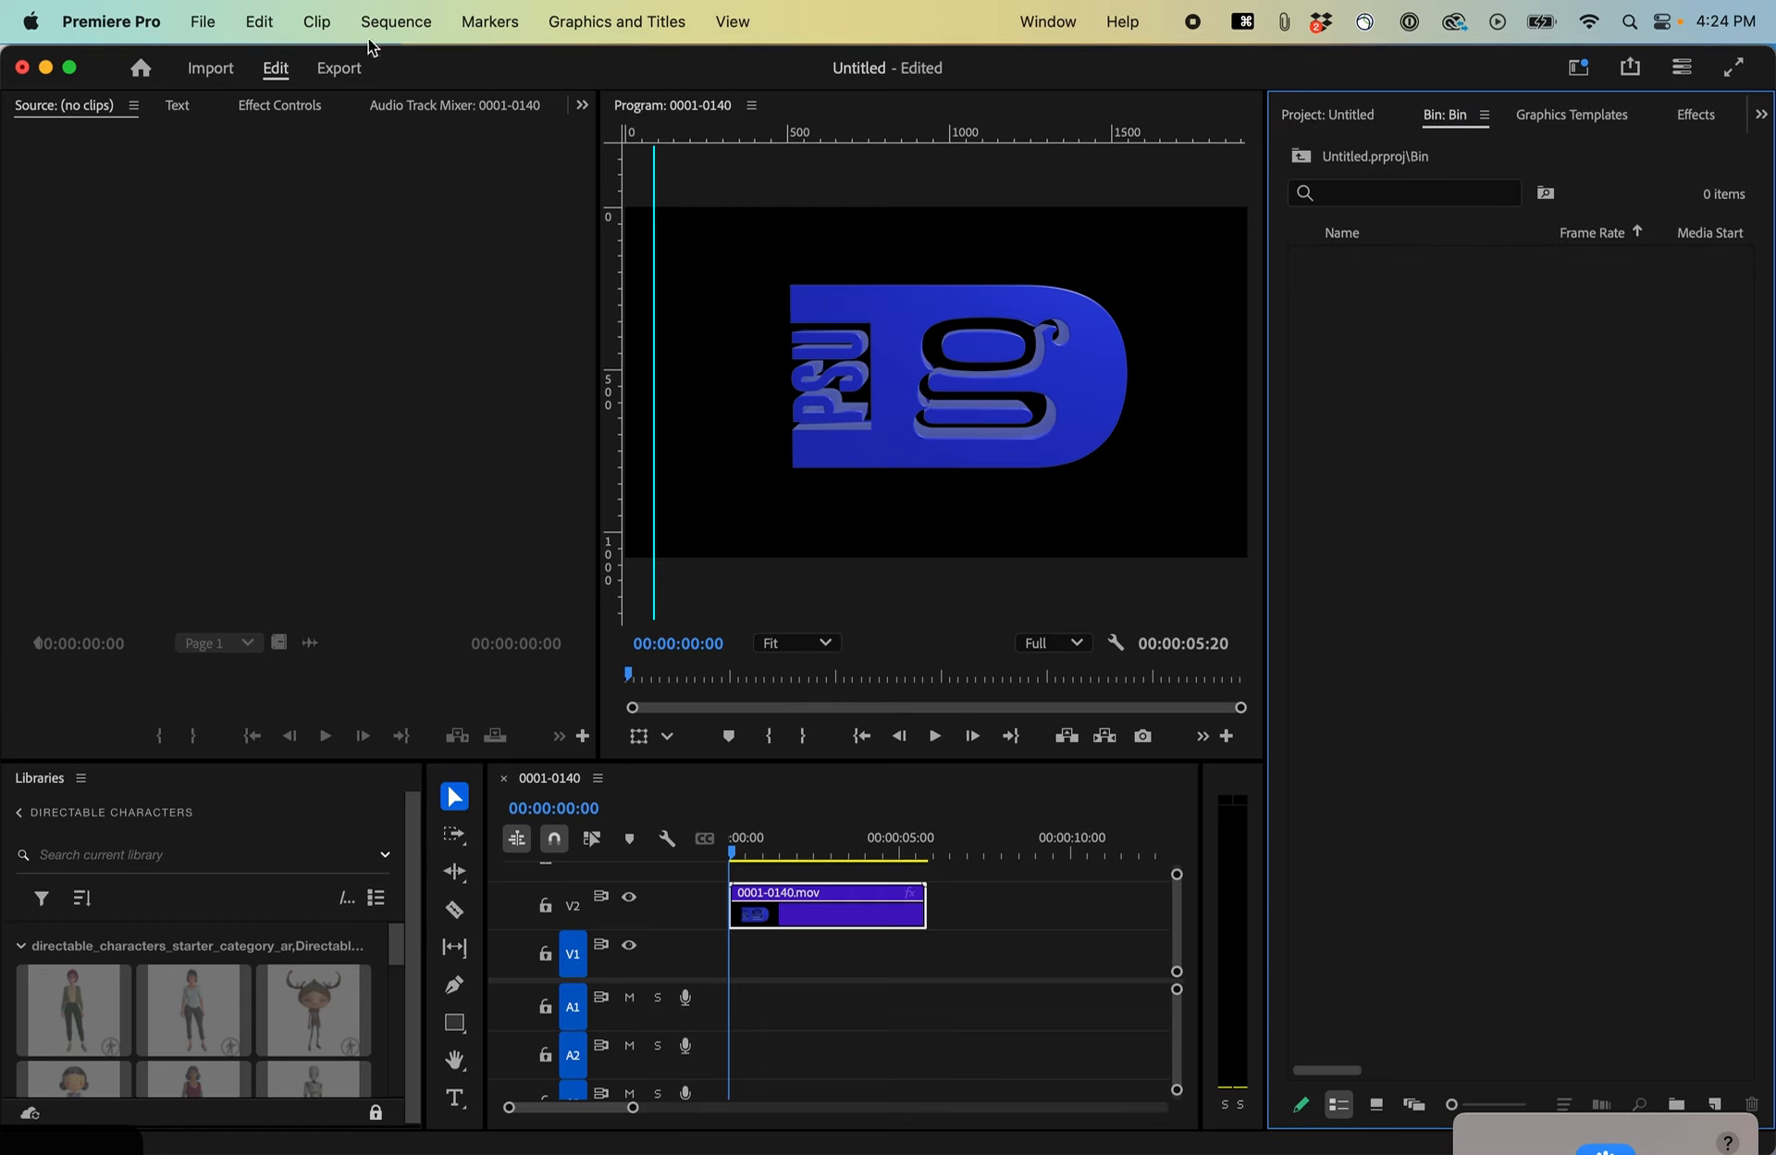
Create a bright green color matte at 1920 × 1080 and 24 fps, keeping the name Color Matte.
{"action": "left_click", "coordinate": [198, 22]}
{"action": "mouse_move", "coordinate": [246, 63]}
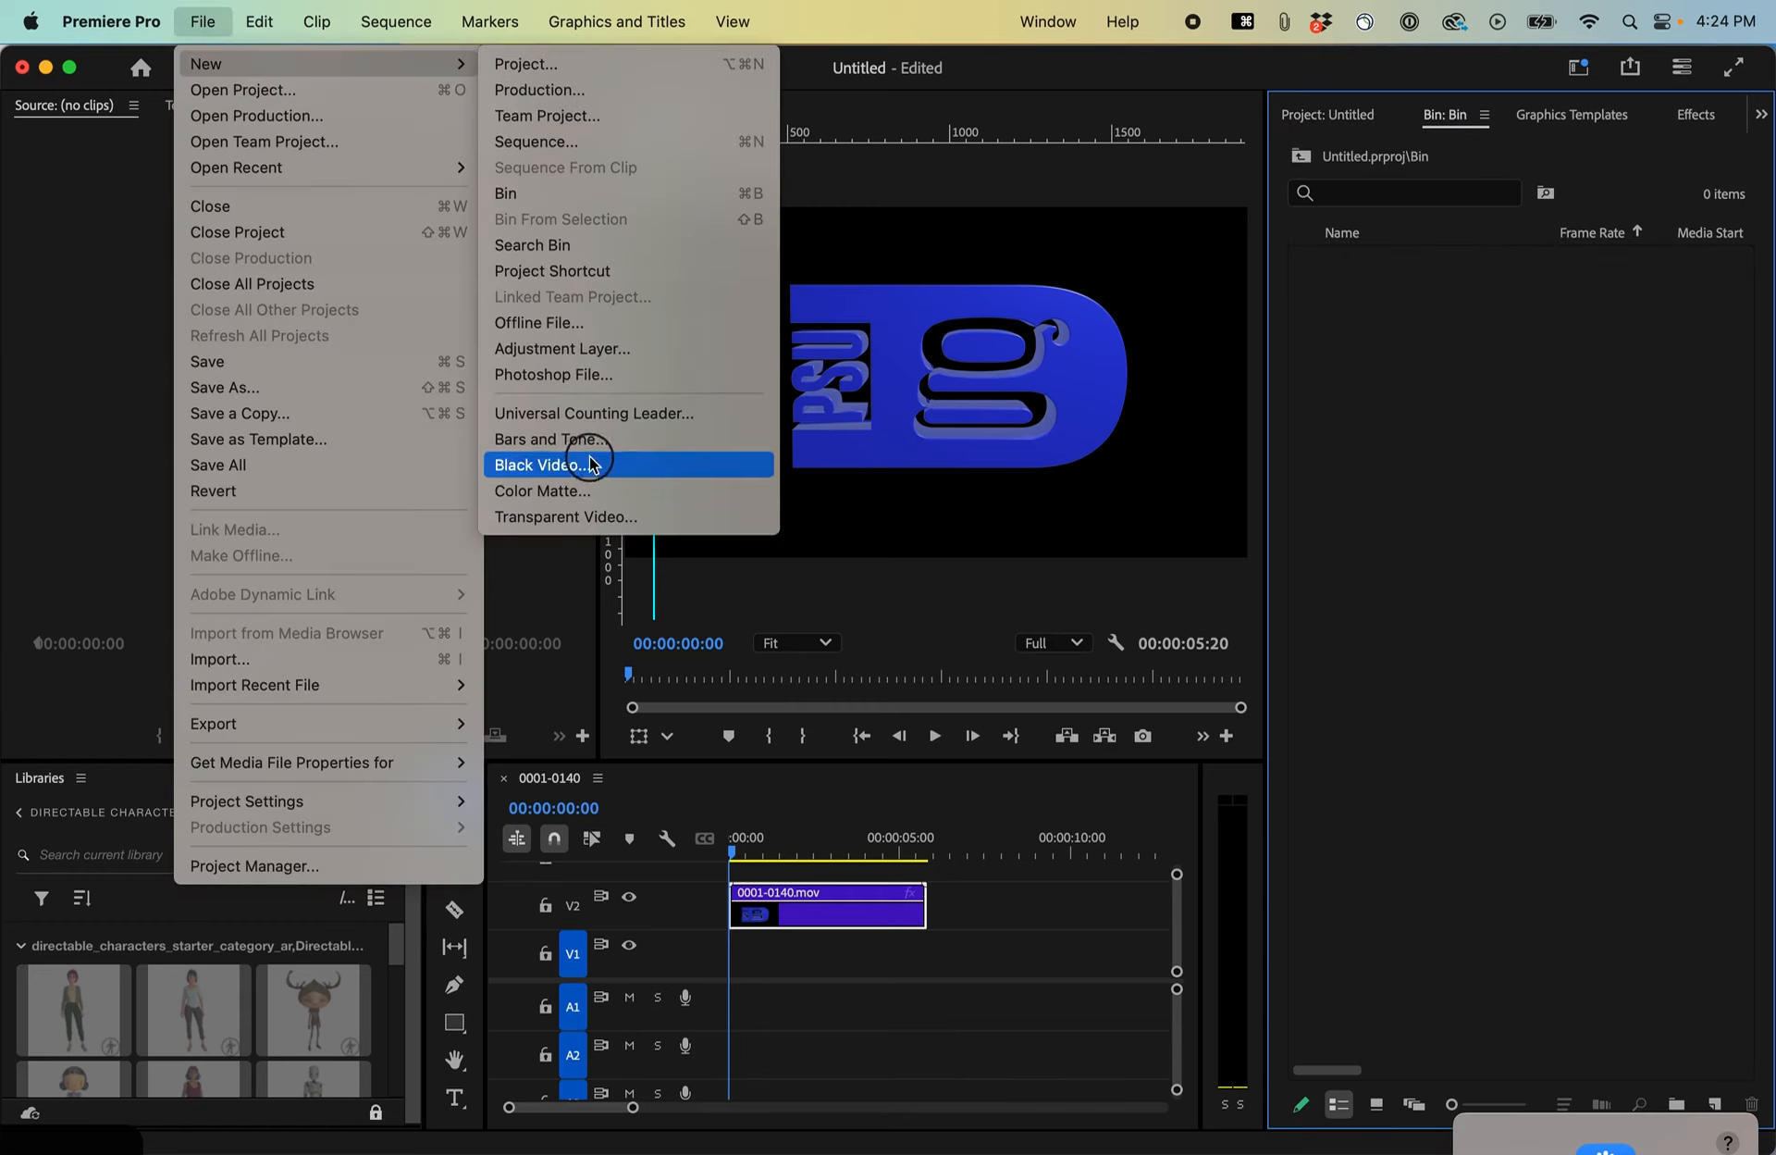
{"action": "left_click", "coordinate": [592, 491]}
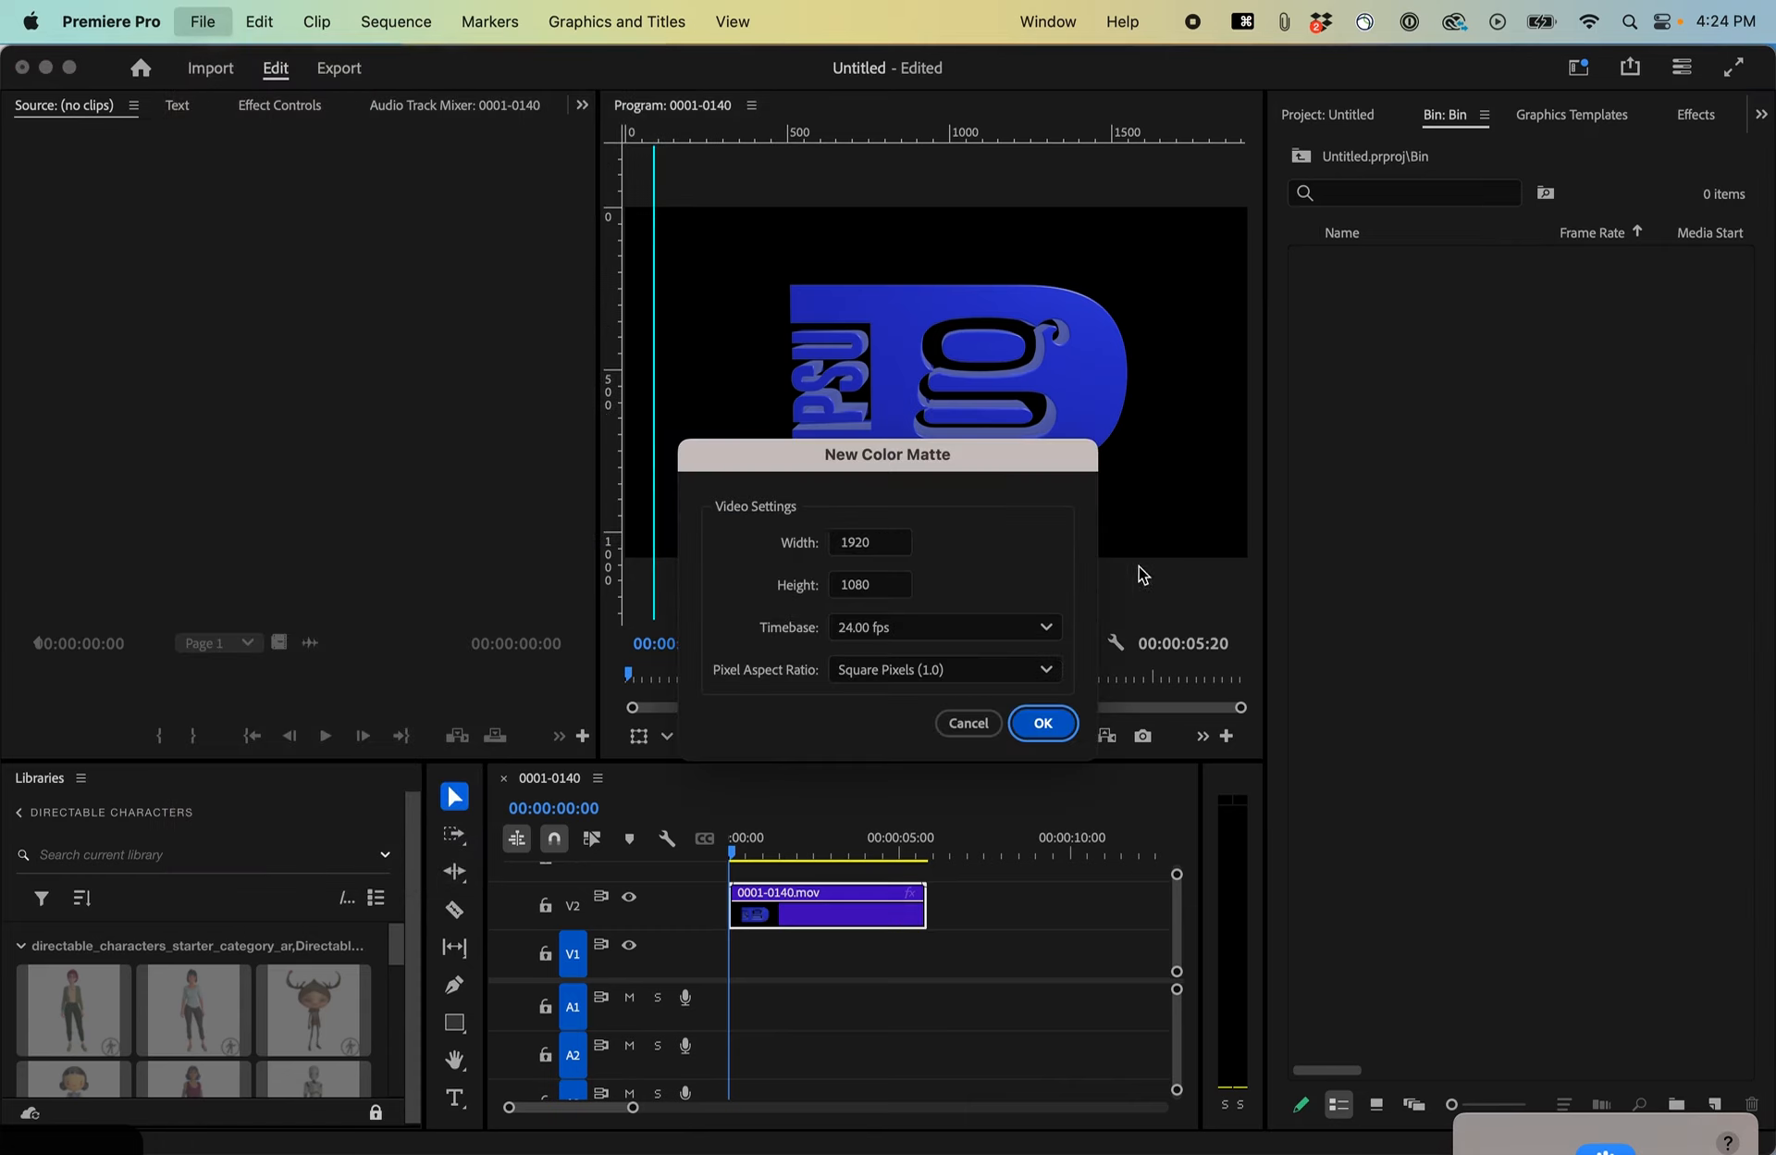
{"action": "left_click", "coordinate": [1043, 726]}
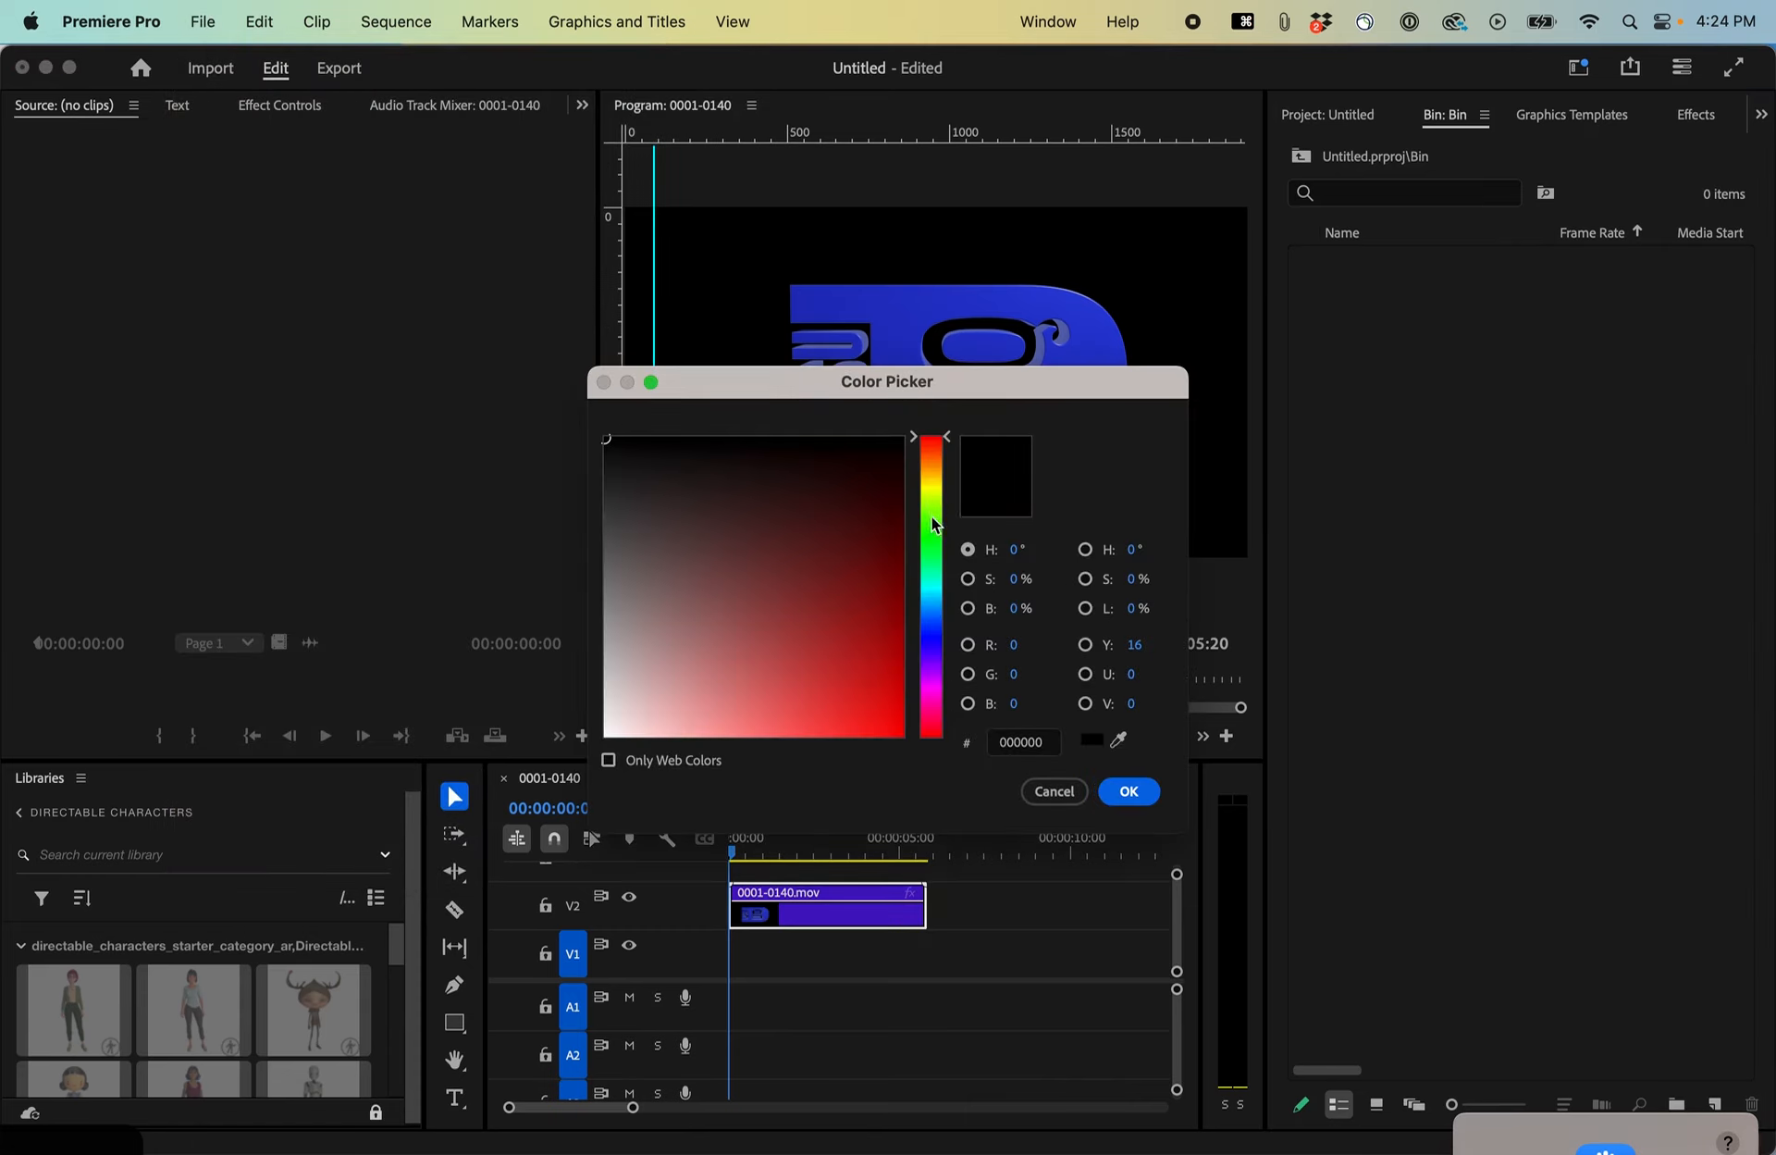
{"action": "left_click", "coordinate": [932, 520]}
{"action": "left_click", "coordinate": [896, 639]}
{"action": "left_click", "coordinate": [902, 697]}
{"action": "left_click", "coordinate": [1129, 791]}
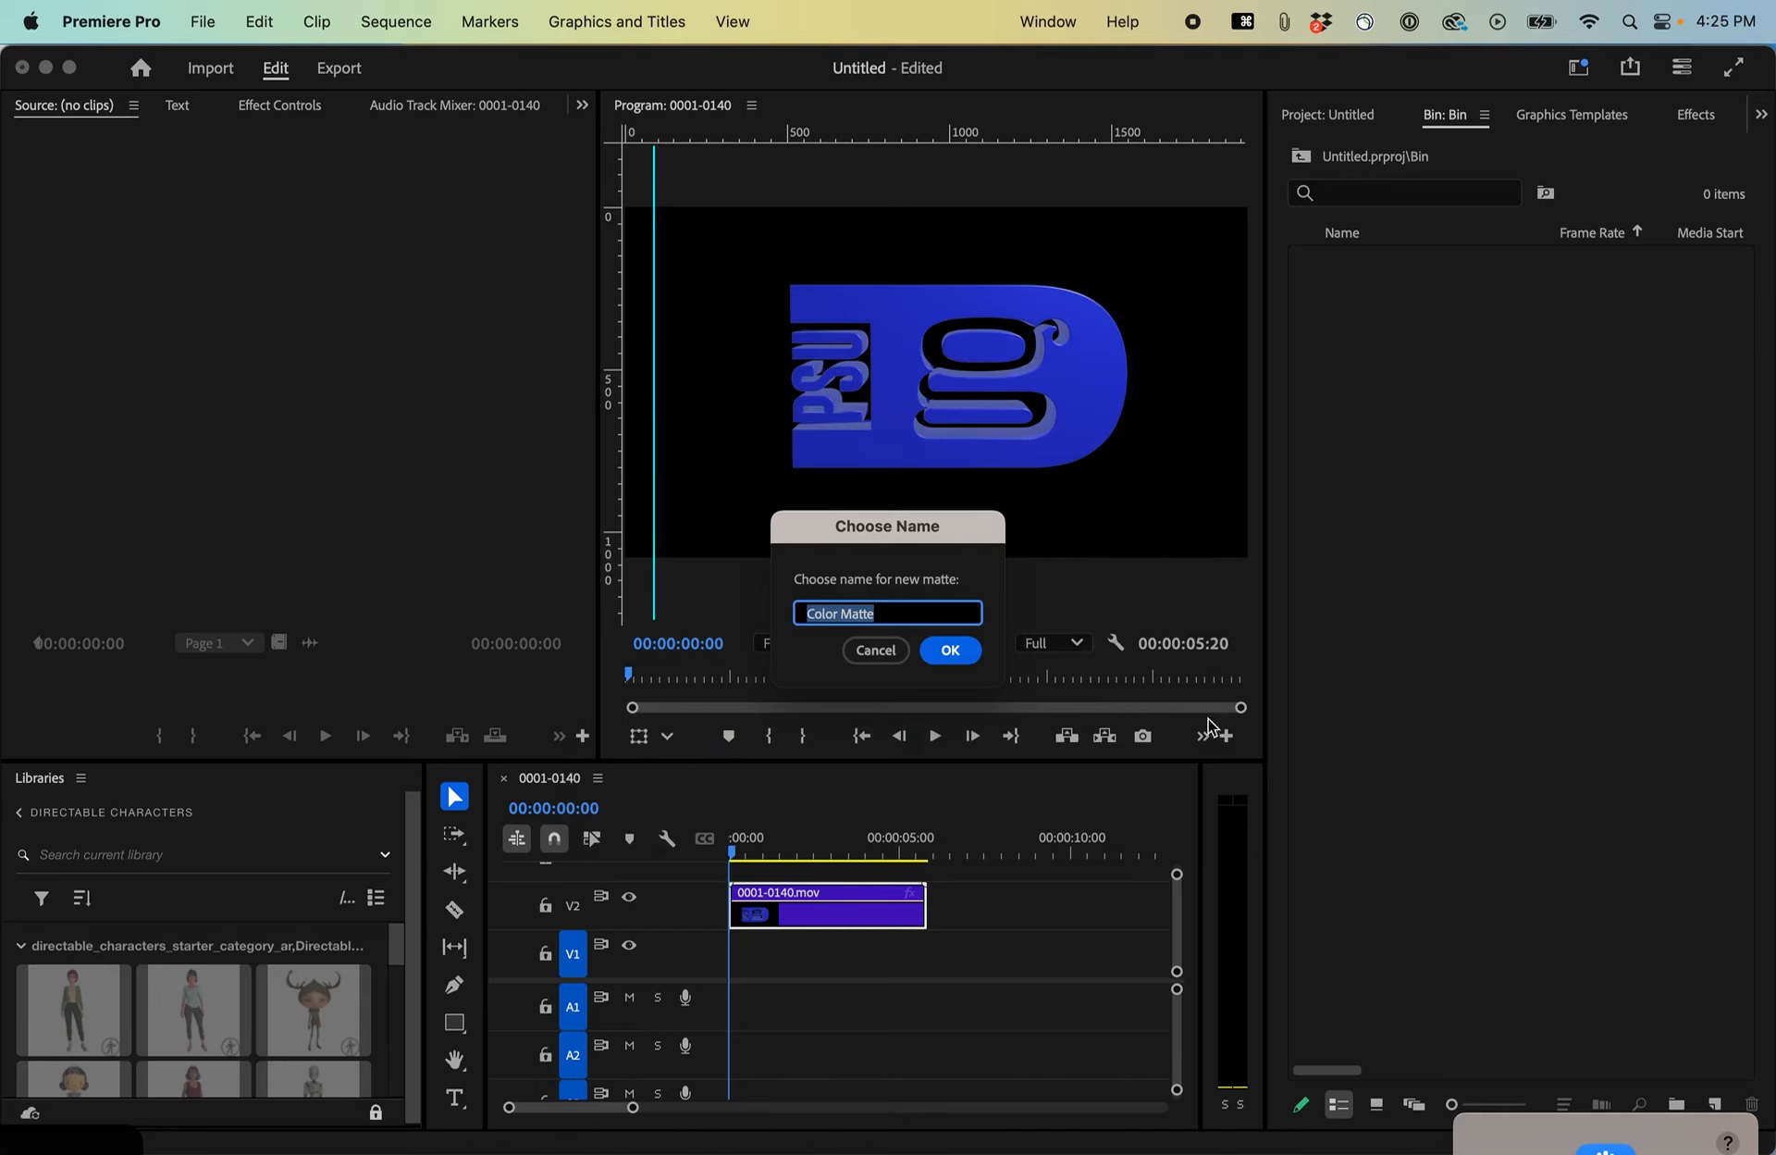
{"action": "left_click", "coordinate": [953, 652]}
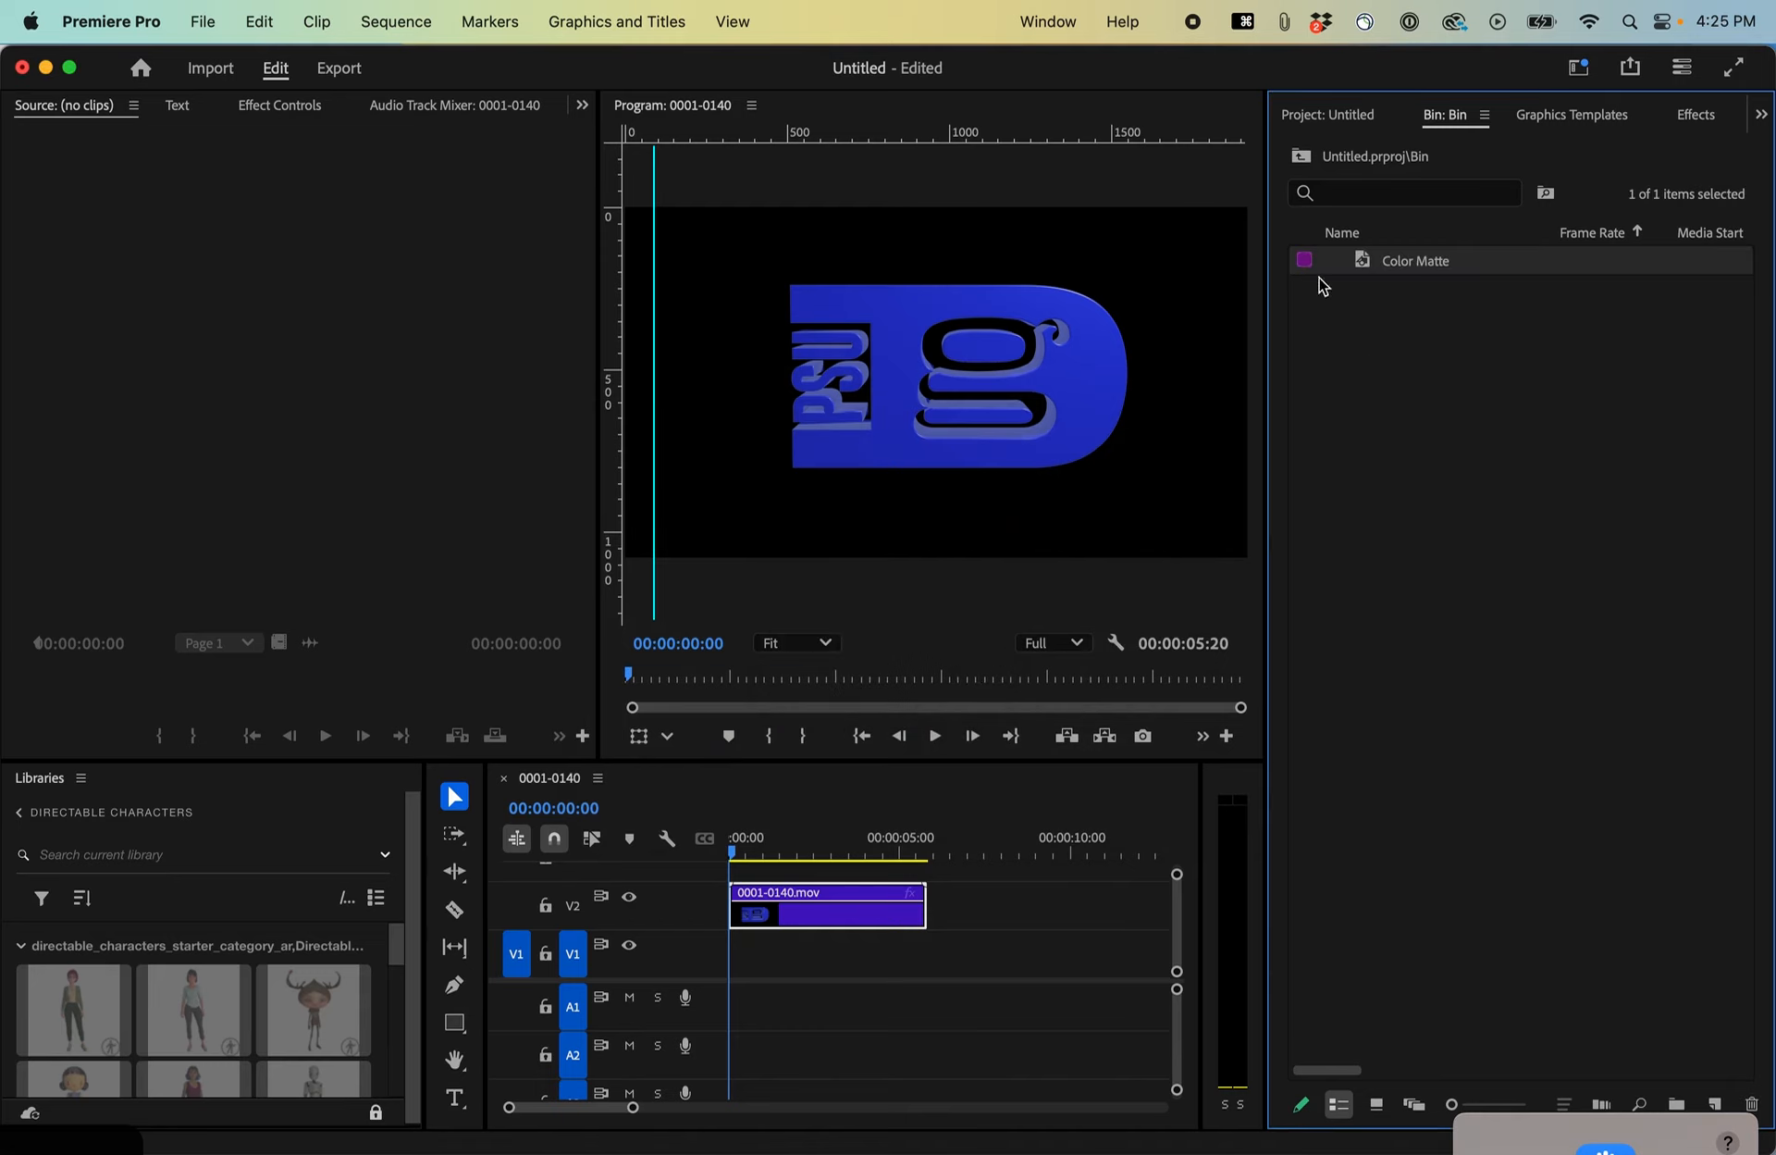
Place the green Color Matte on track V1 beneath the logo clip and play the sequence to check the logo's transparency.
{"action": "left_click_drag", "start_coordinate": [869, 1001], "coordinate": [730, 951]}
{"action": "left_click_drag", "start_coordinate": [790, 834], "coordinate": [726, 839]}
{"action": "key", "text": "space"}
{"action": "scroll", "coordinate": [882, 417], "scroll_direction": "up", "scroll_amount": 1}
{"action": "scroll", "coordinate": [884, 418], "scroll_direction": "down", "scroll_amount": 1}
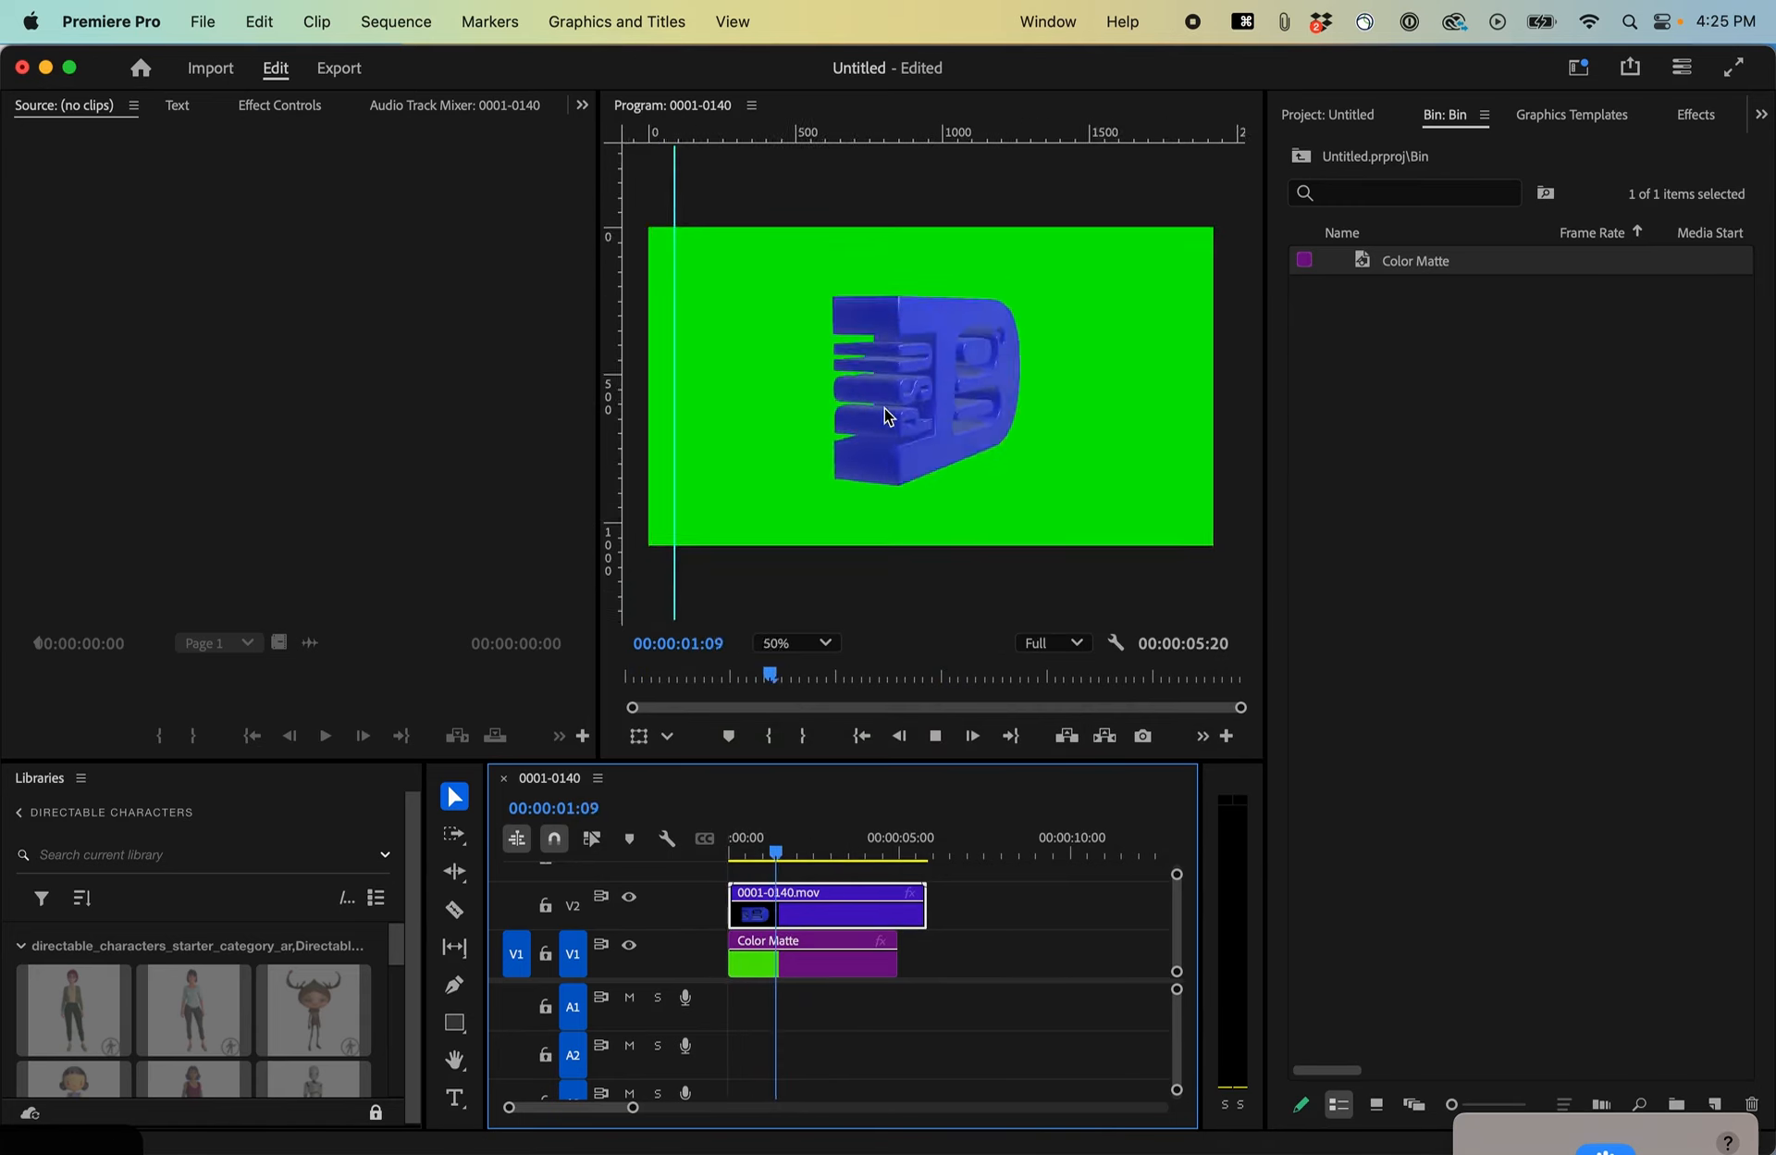
{"action": "scroll", "coordinate": [886, 416], "scroll_direction": "down", "scroll_amount": 2}
{"action": "scroll", "coordinate": [925, 377], "scroll_direction": "up", "scroll_amount": 1}
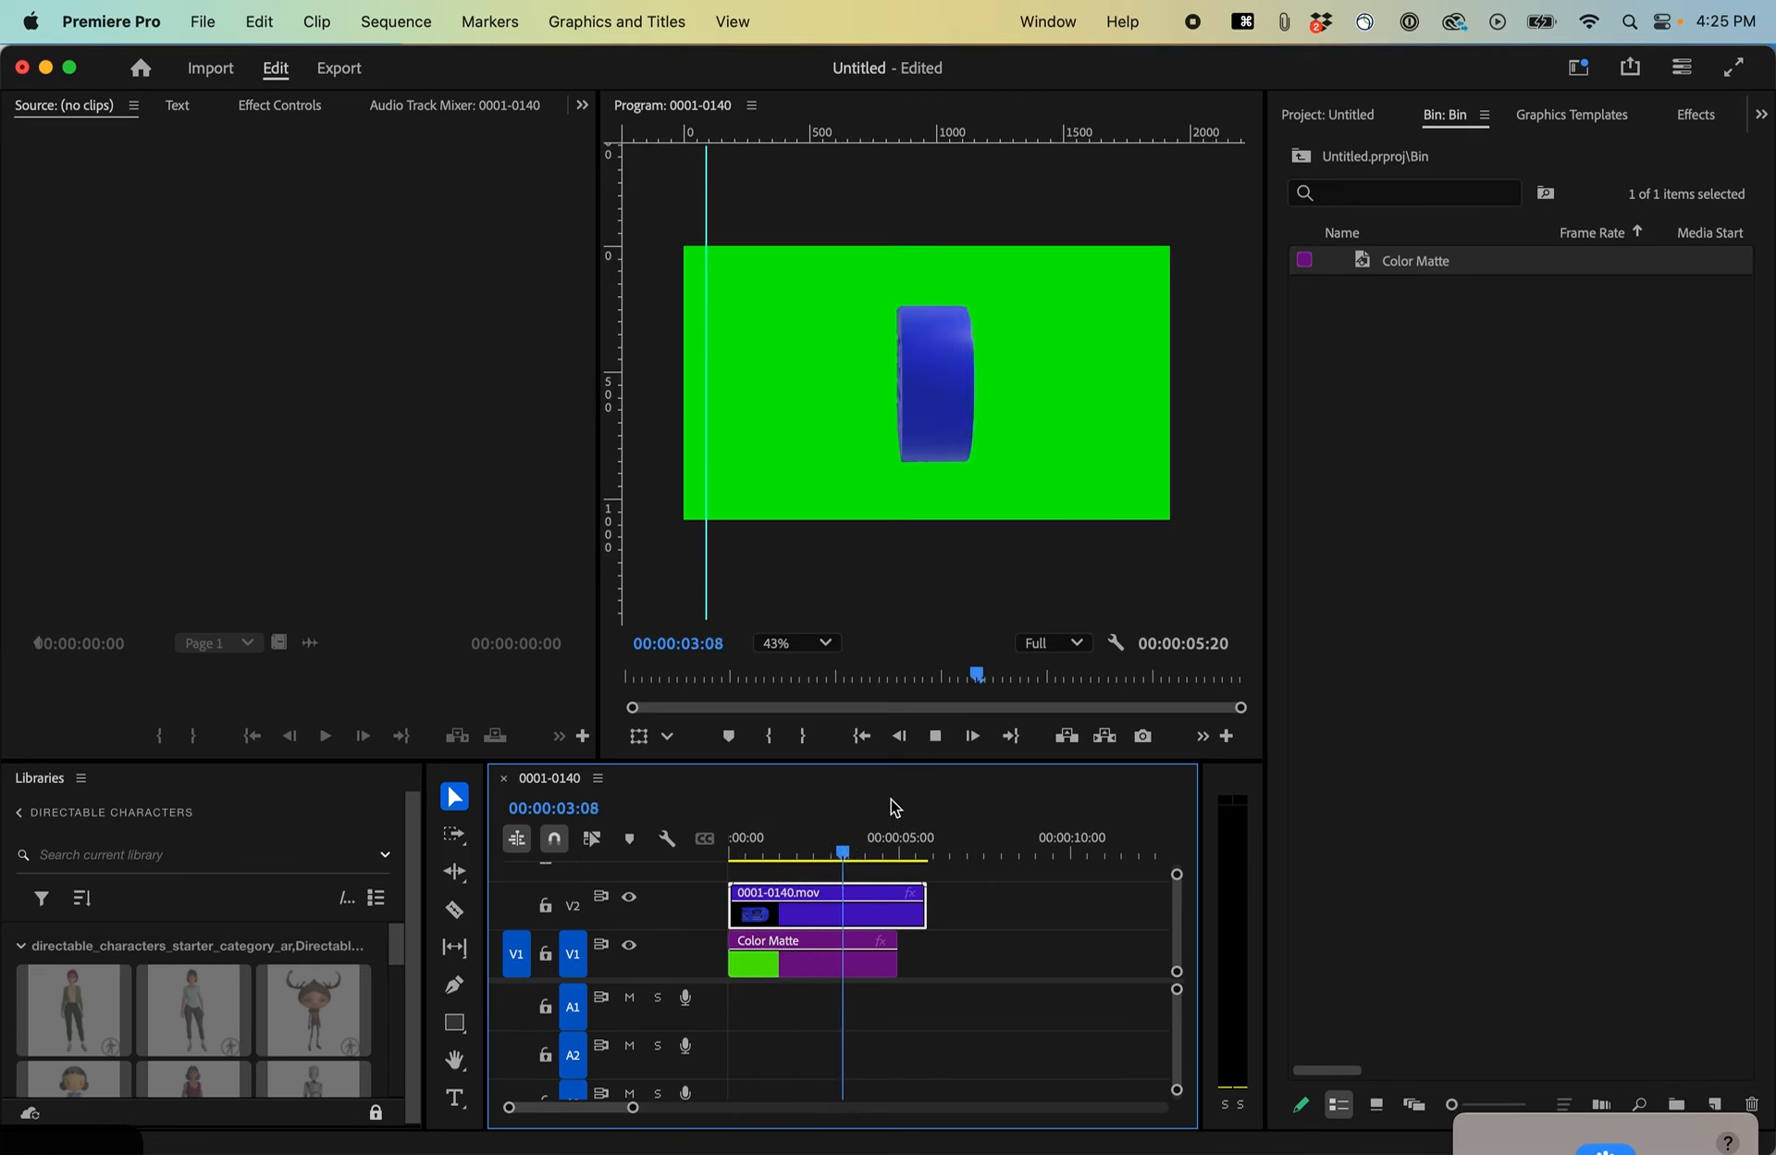
{"action": "left_click", "coordinate": [715, 865]}
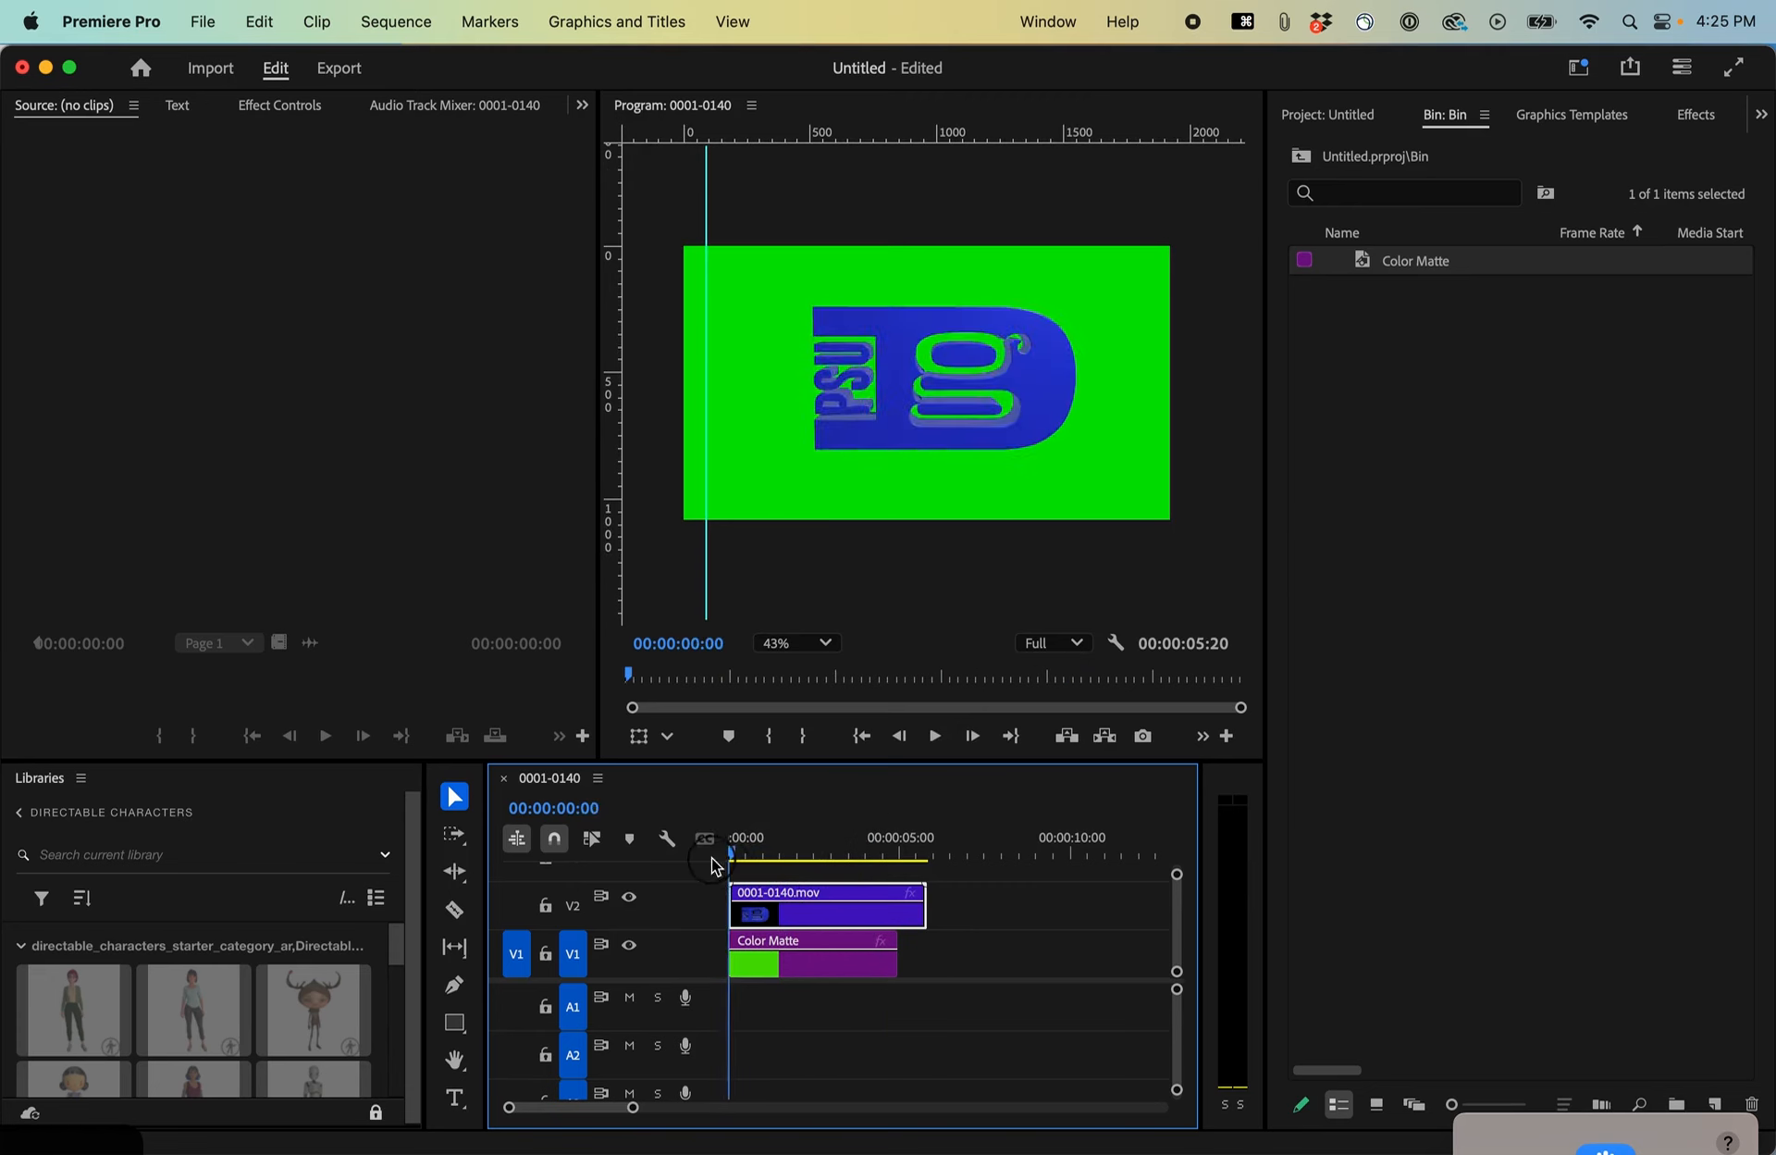
{"action": "left_click_drag", "start_coordinate": [715, 865], "coordinate": [928, 865]}
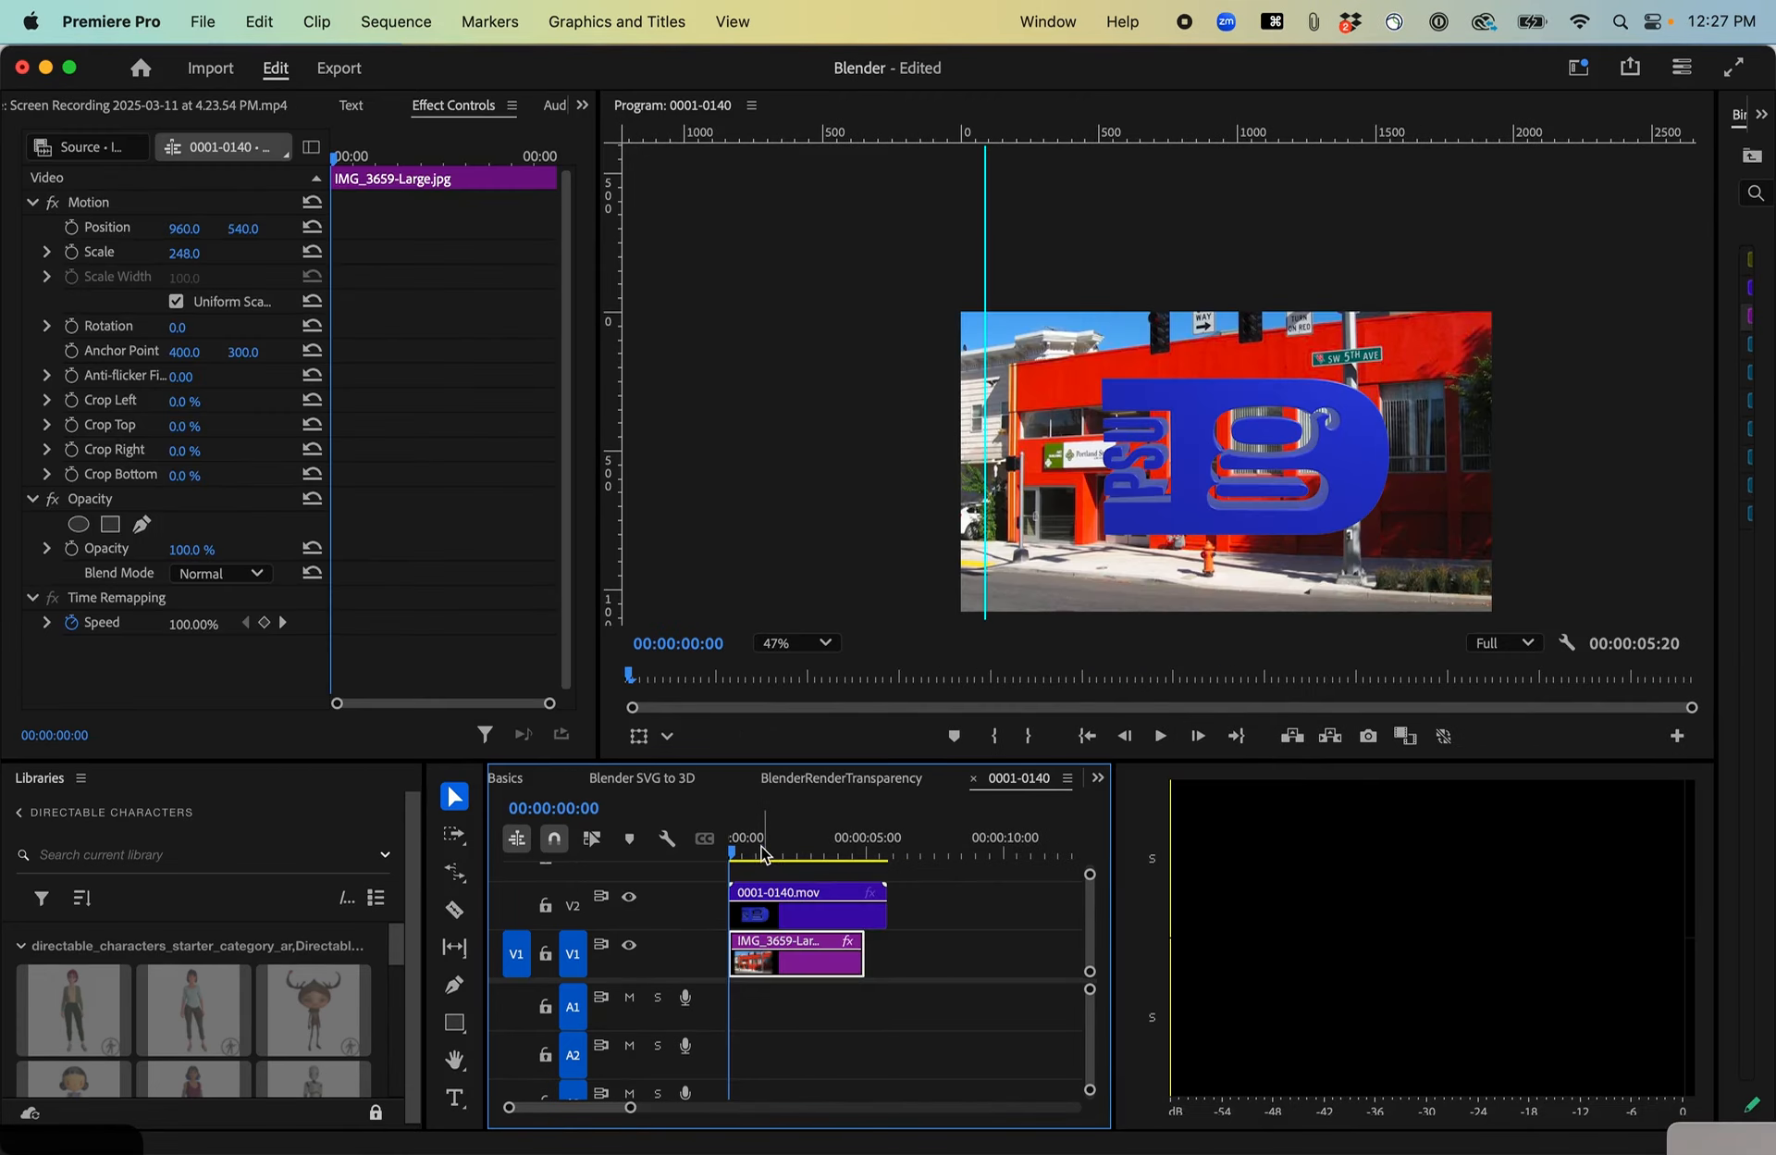
Play the spinning logo over the IMG_3659-Large.jpg street photo and return the playhead to the sequence start.
{"action": "left_click_drag", "start_coordinate": [765, 854], "coordinate": [696, 841]}
{"action": "key", "text": "space"}
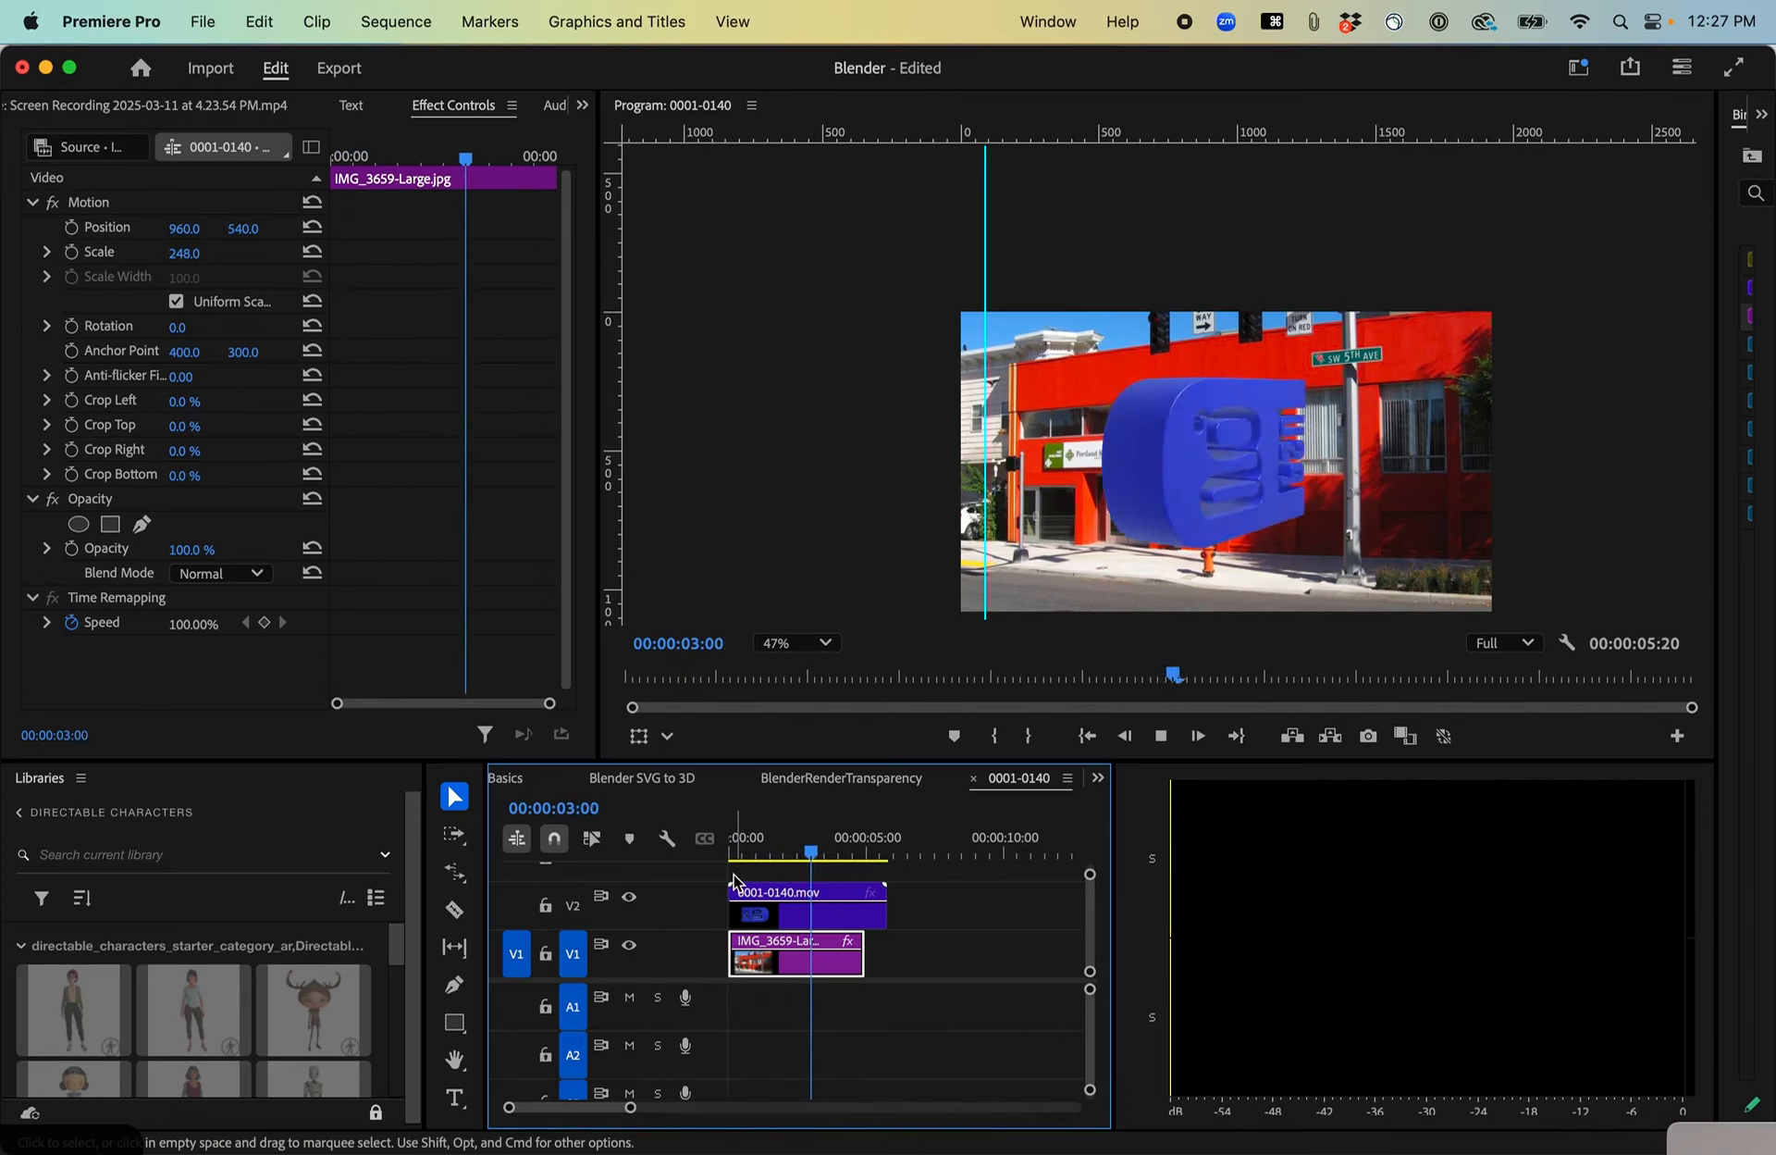
{"action": "key", "text": "space"}
{"action": "left_click_drag", "start_coordinate": [819, 843], "coordinate": [705, 860]}
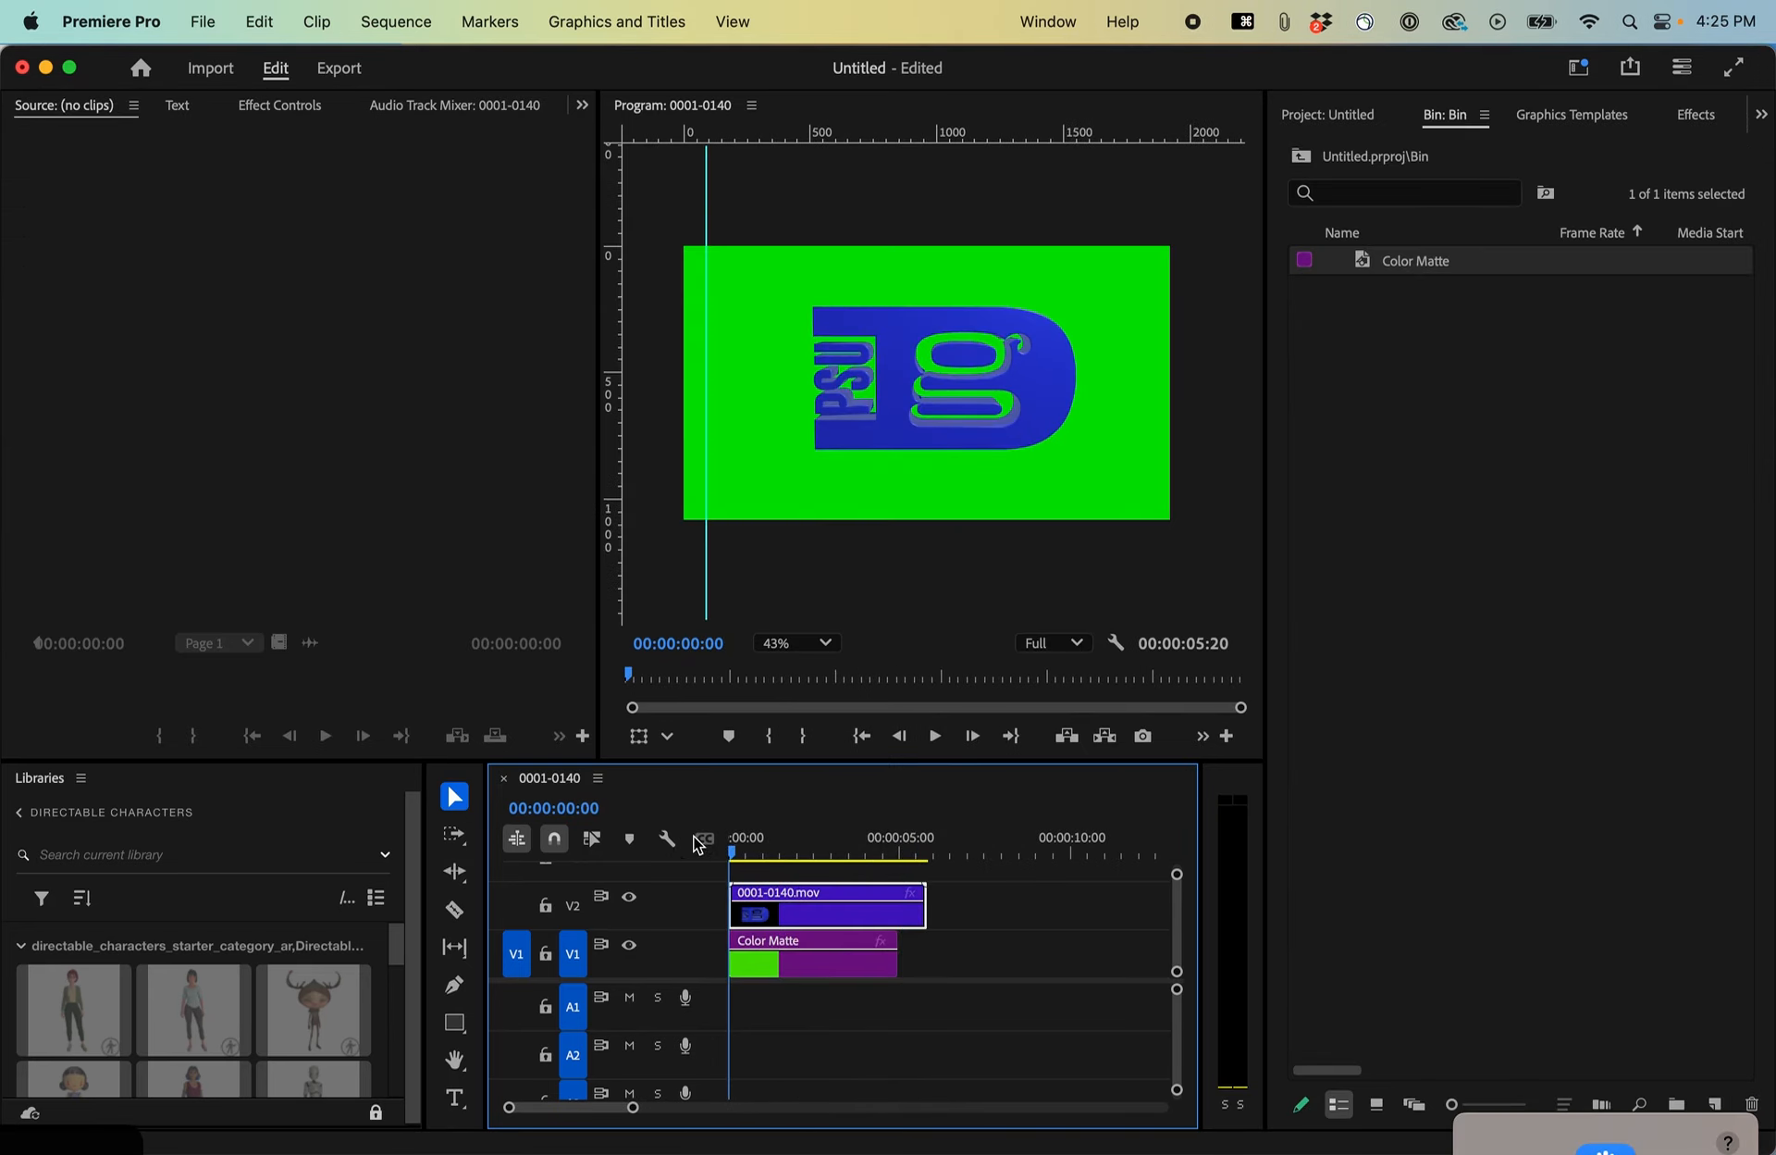
{"action": "left_click_drag", "start_coordinate": [755, 849], "coordinate": [709, 867]}
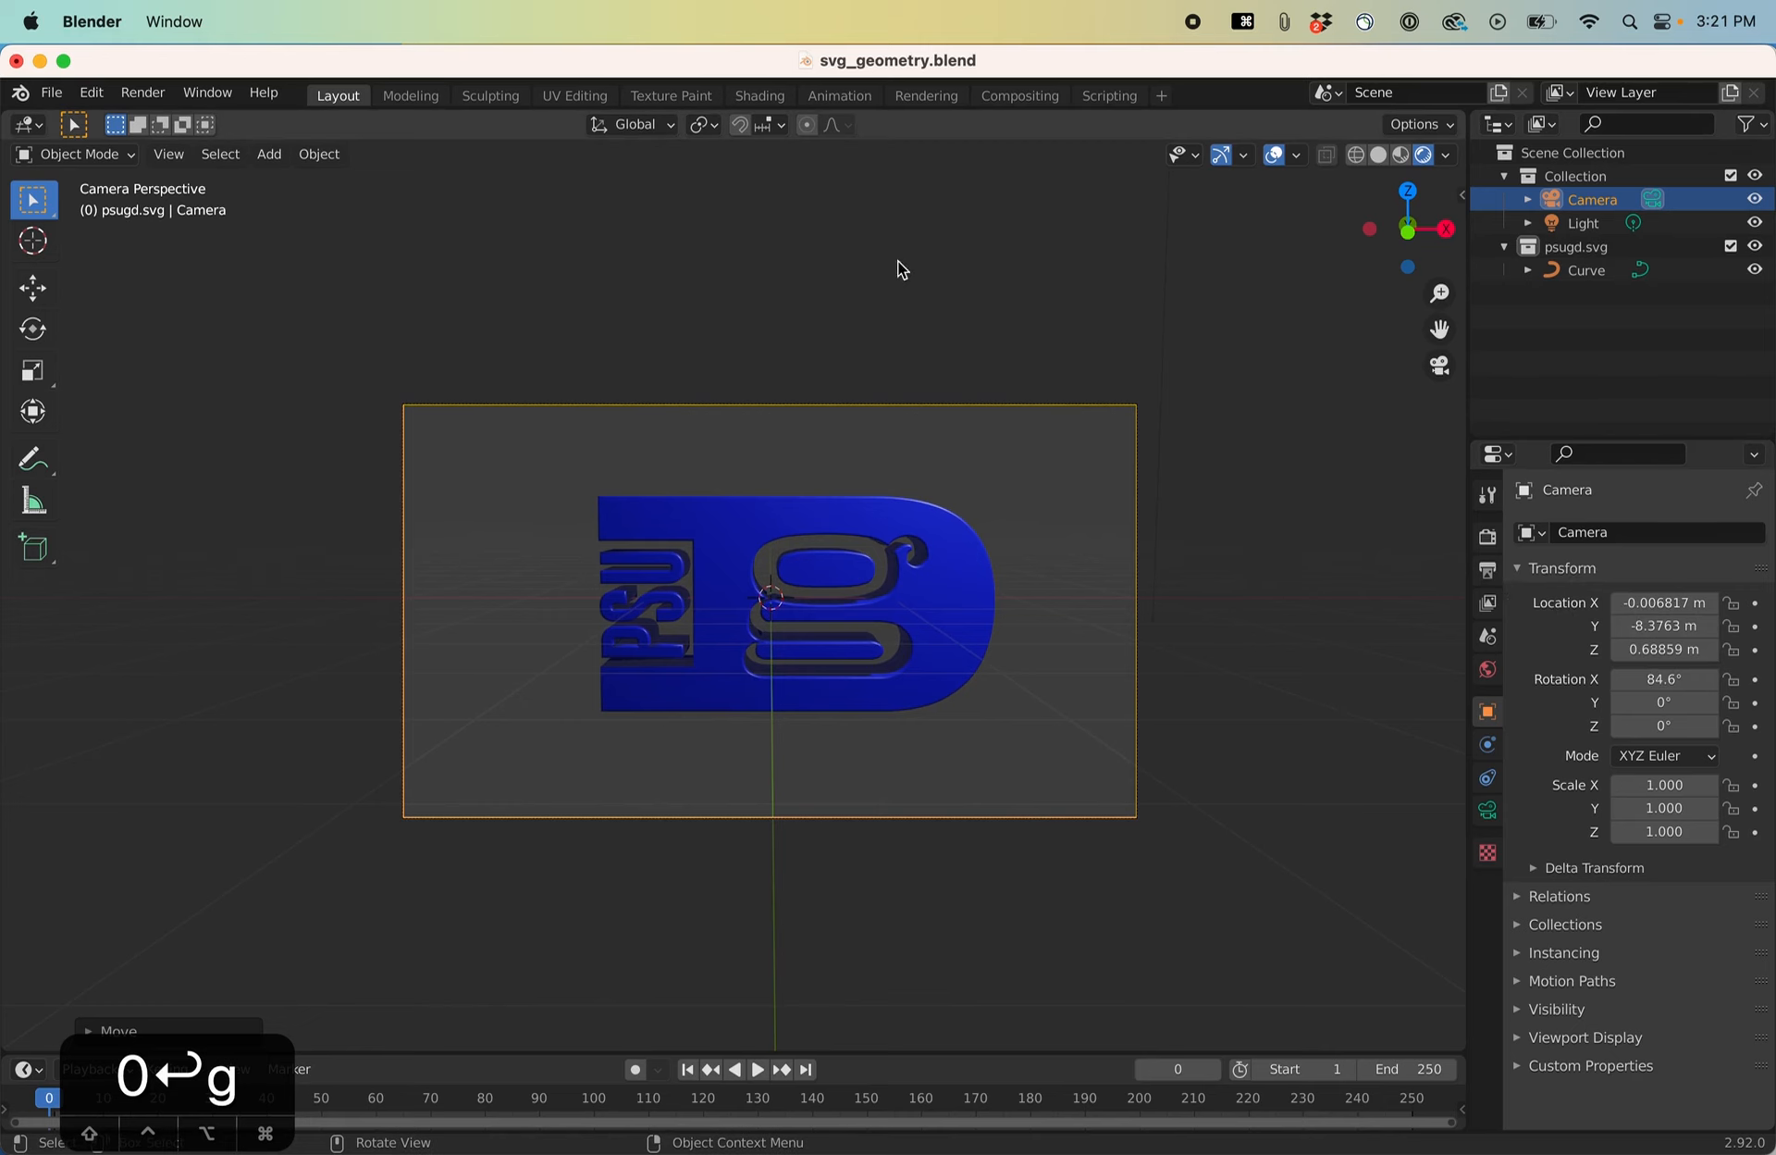
Switch to svg_geometry.blend in Blender, deselect the camera and show the scene's render properties.
{"action": "left_click", "coordinate": [933, 321]}
{"action": "left_click", "coordinate": [1488, 537]}
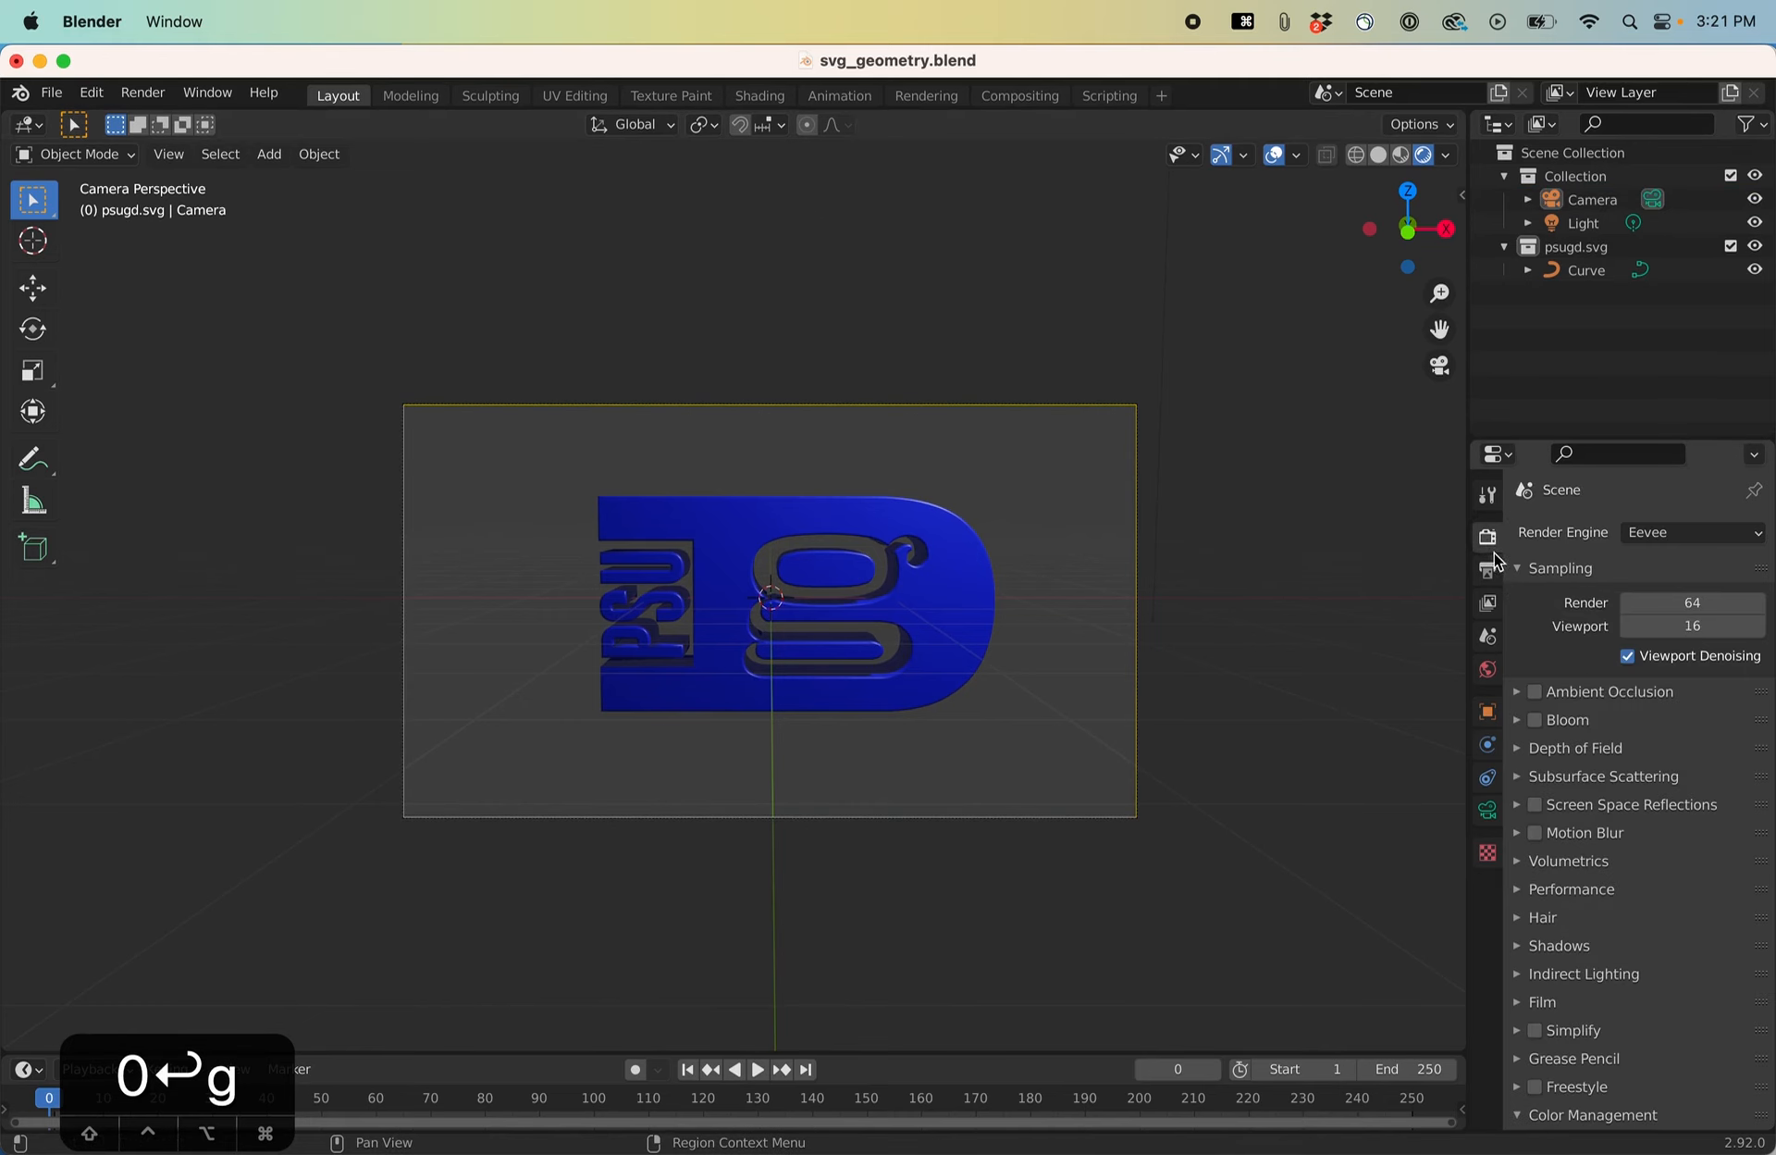